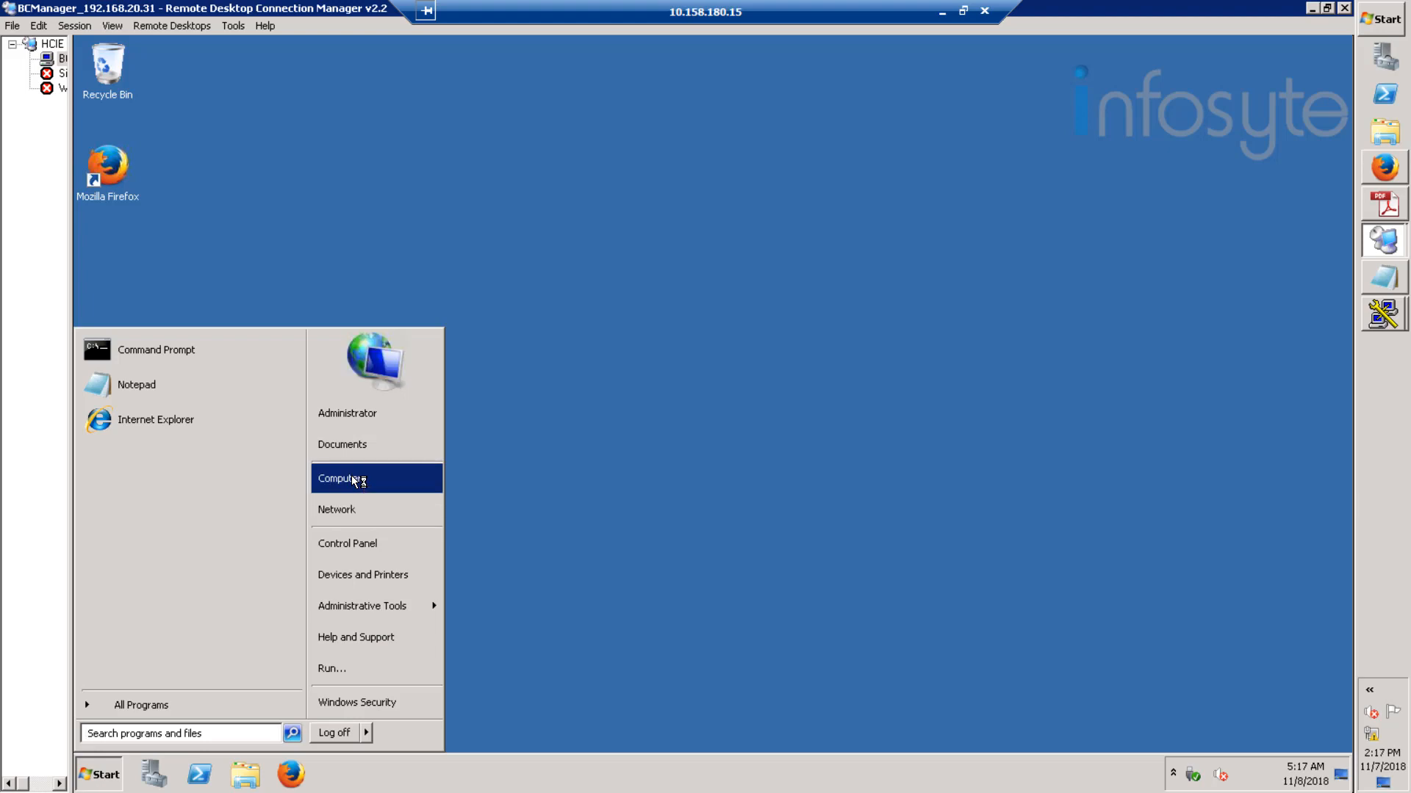
- Browse to D:\HCIE_Software\OceanStor BCManager and run install.bat
left_click(354, 479)
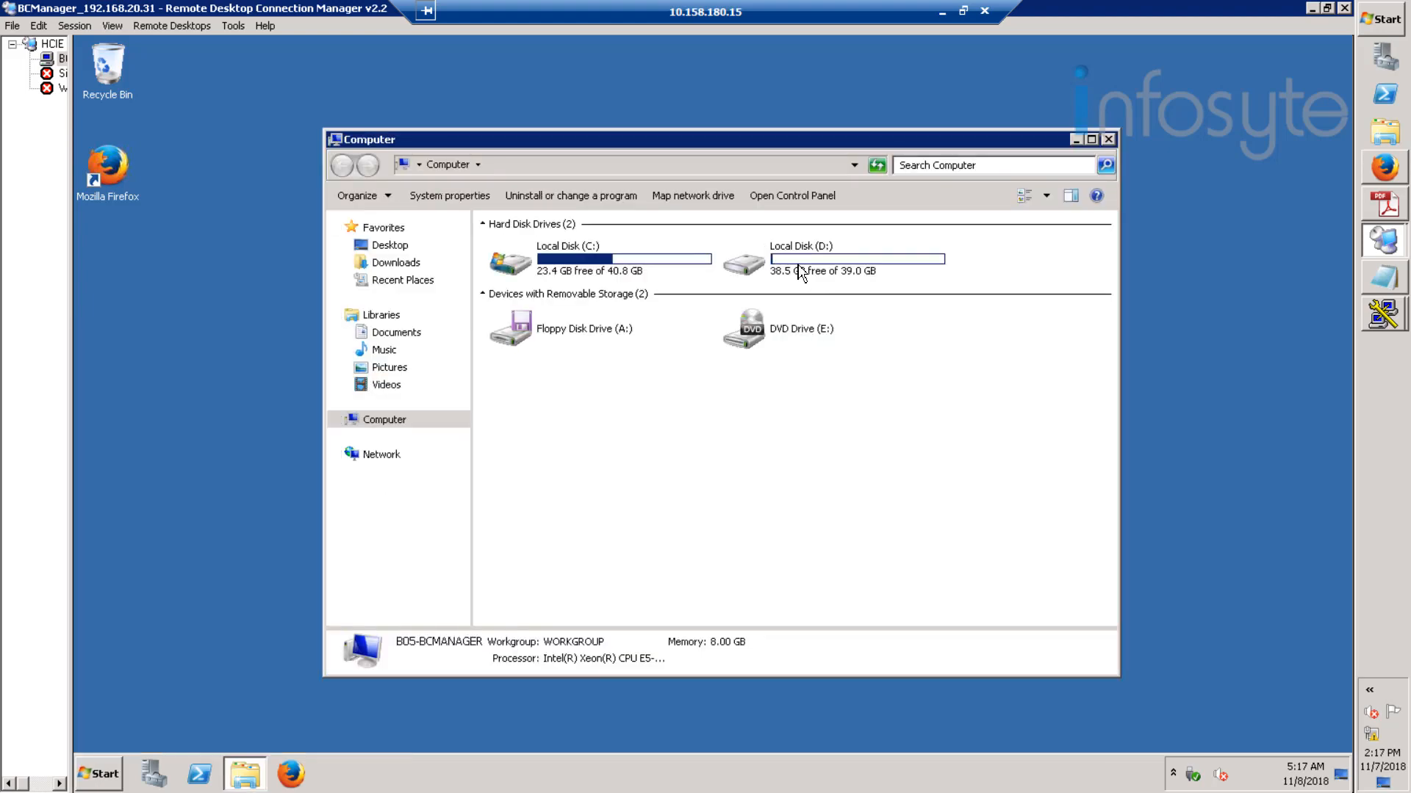
double_click(797, 264)
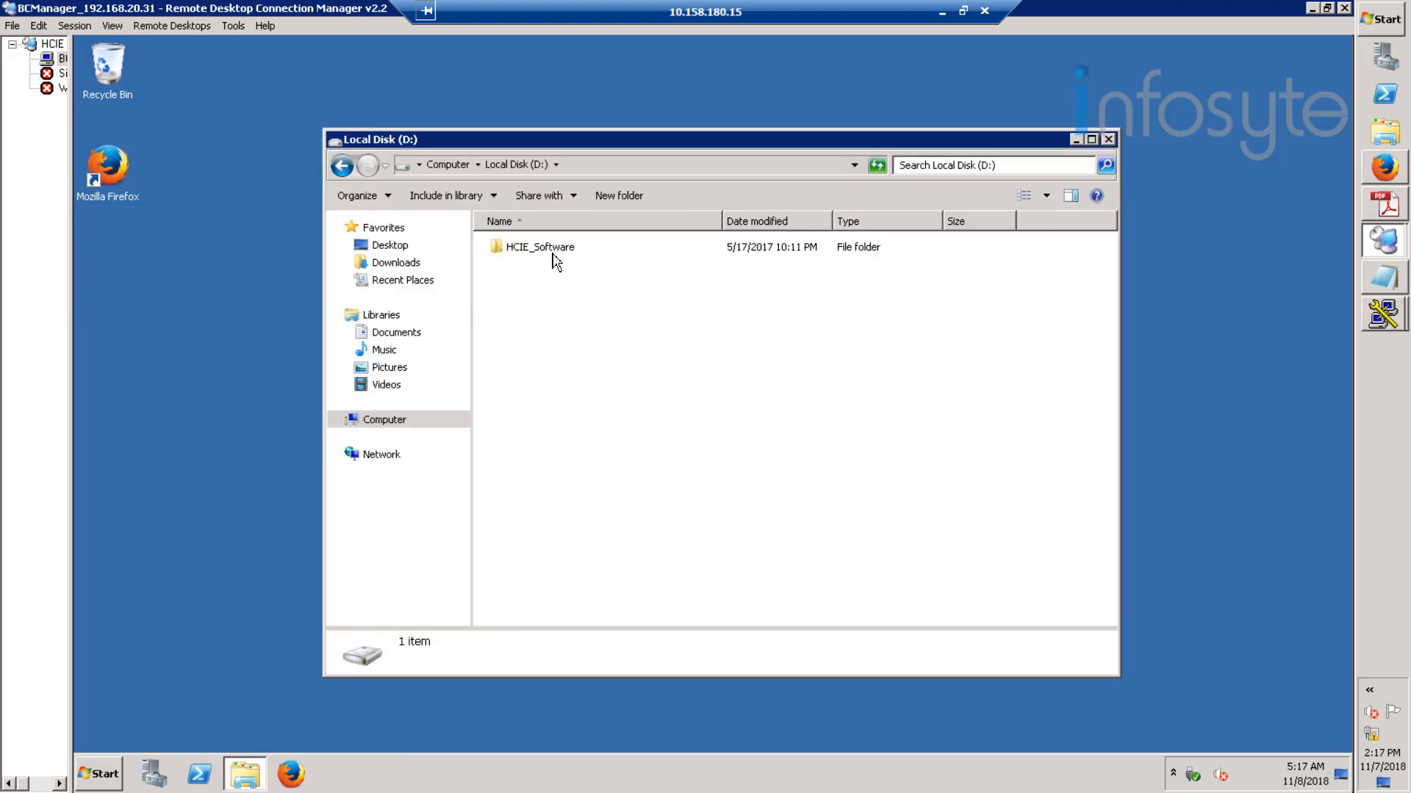
double_click(540, 250)
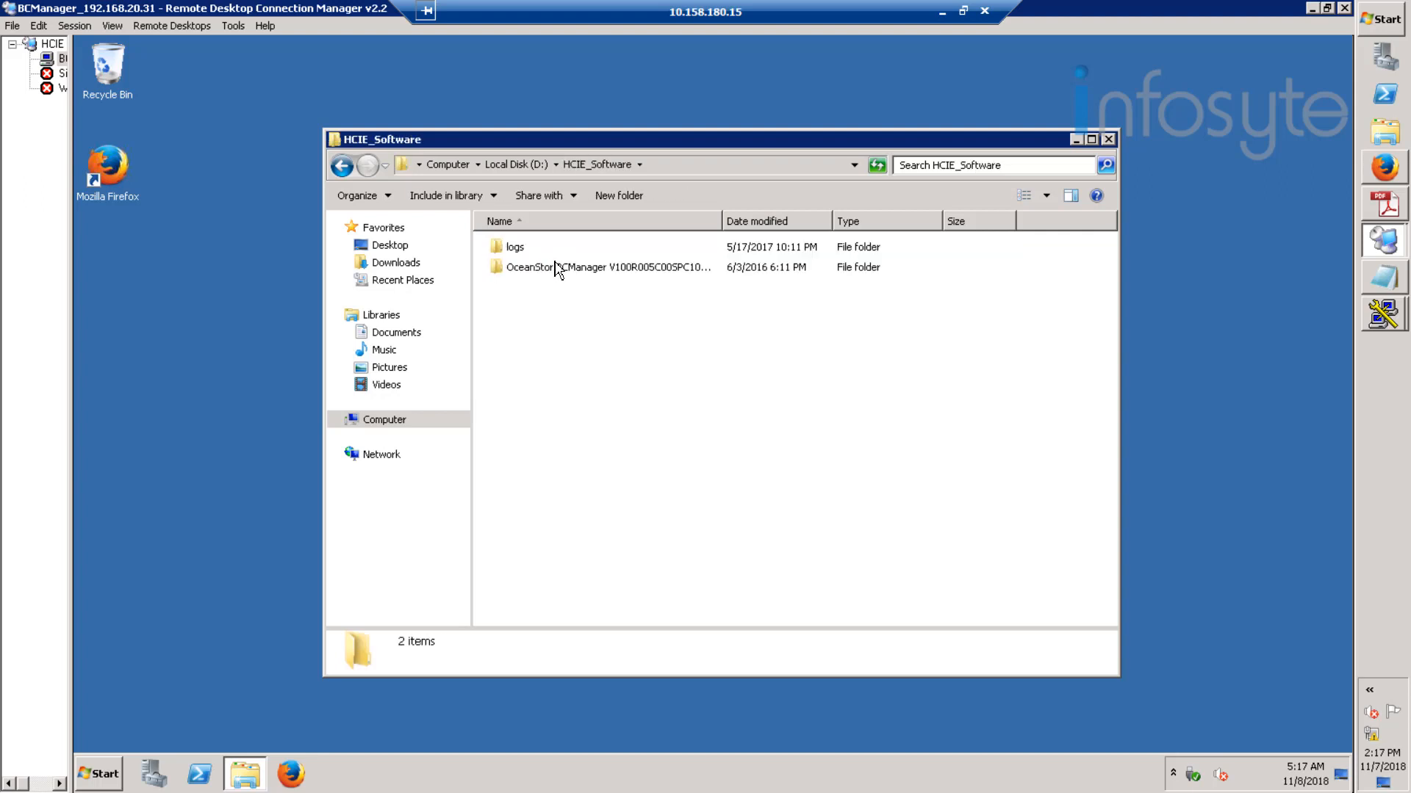
double_click(601, 268)
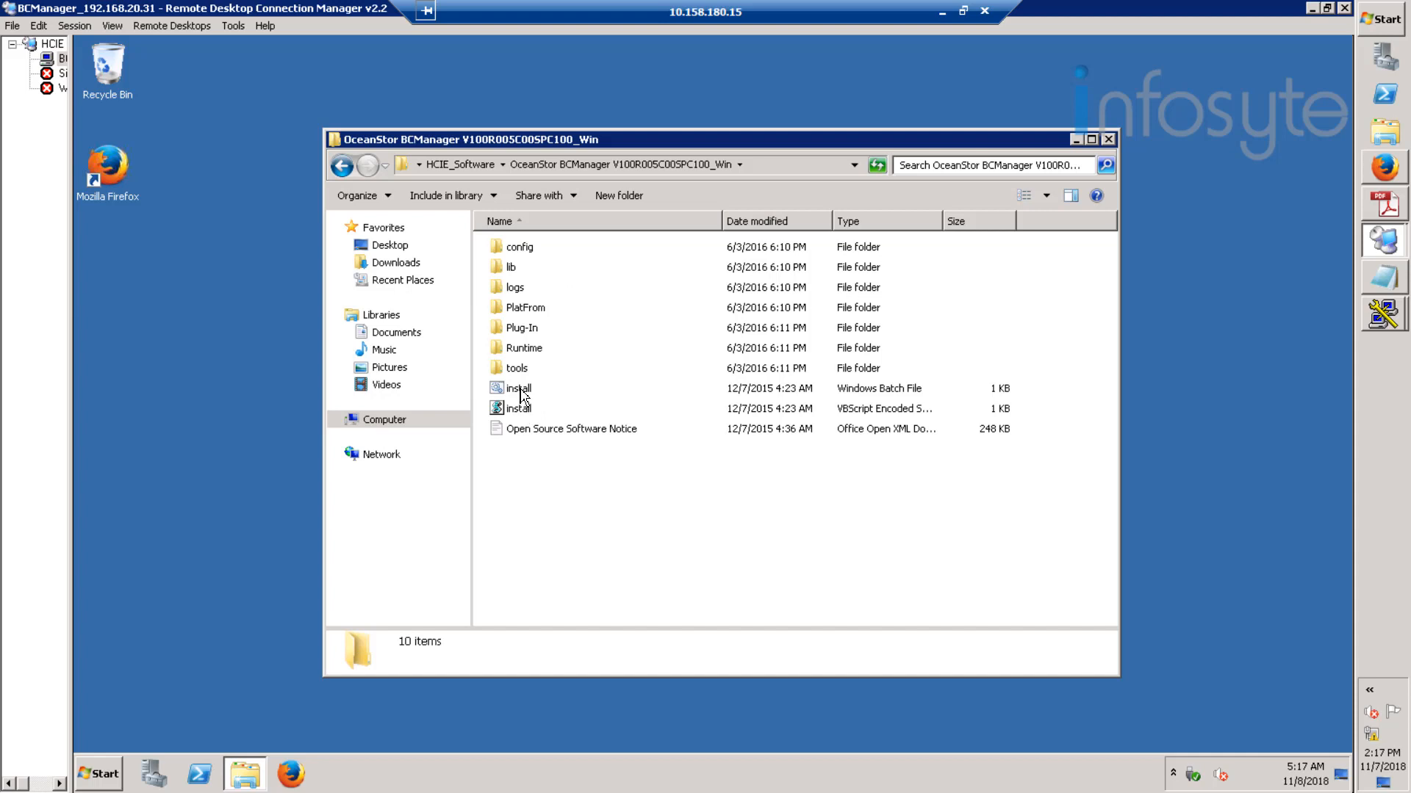
left_click(529, 393)
double_click(524, 391)
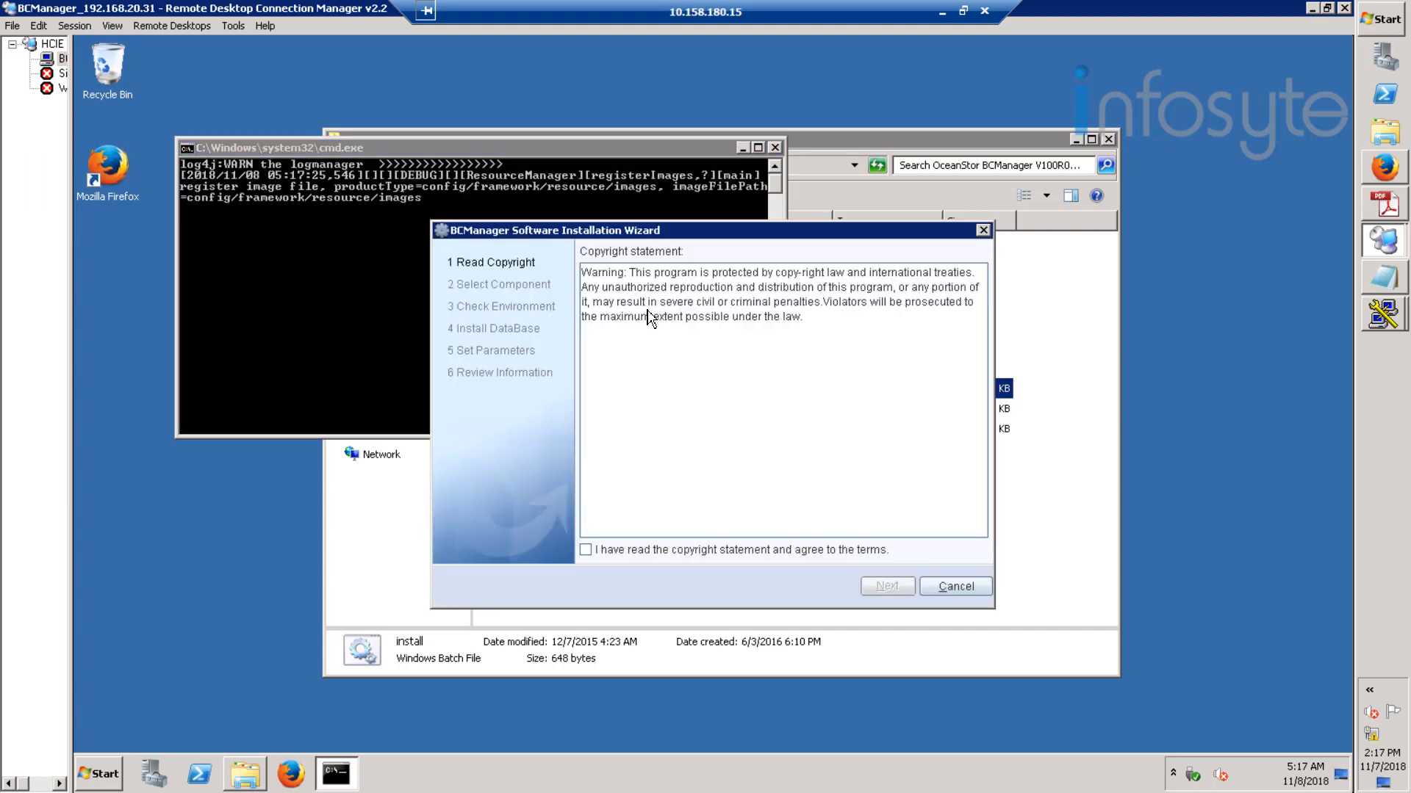
- Accept the copyright, deselect the VMware vSphere and FusionSphere DR components, and pass the environment check
left_click(651, 552)
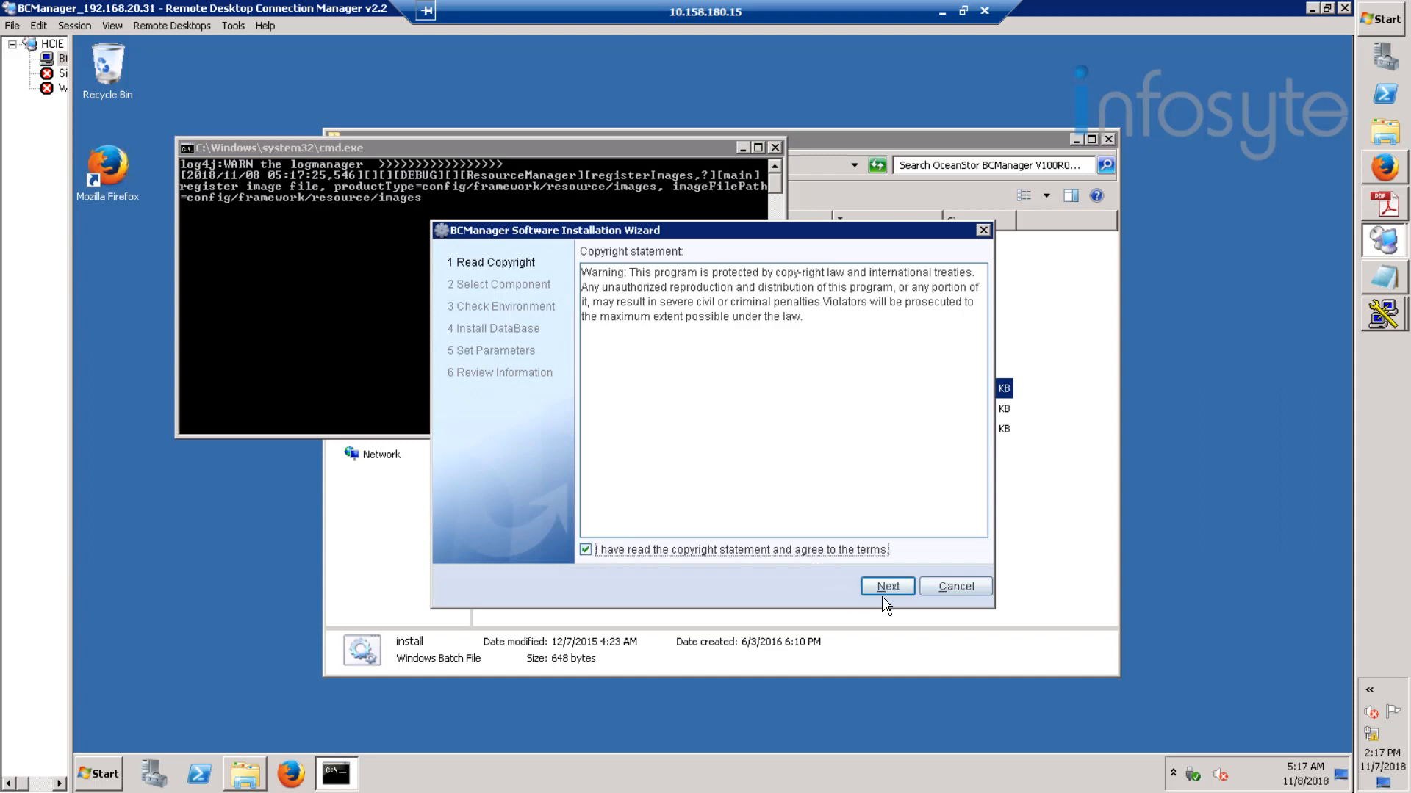
left_click(889, 587)
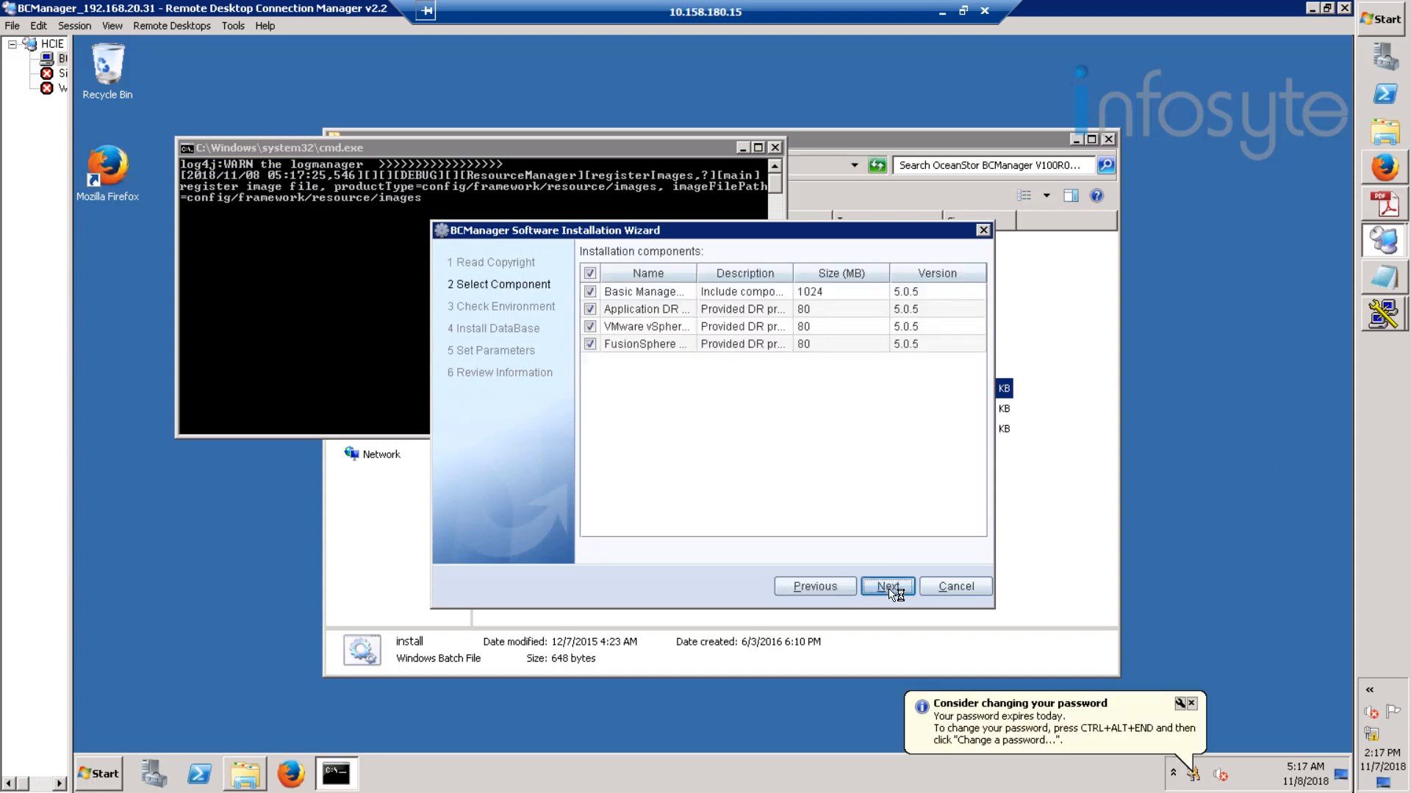
left_click(590, 326)
left_click(590, 343)
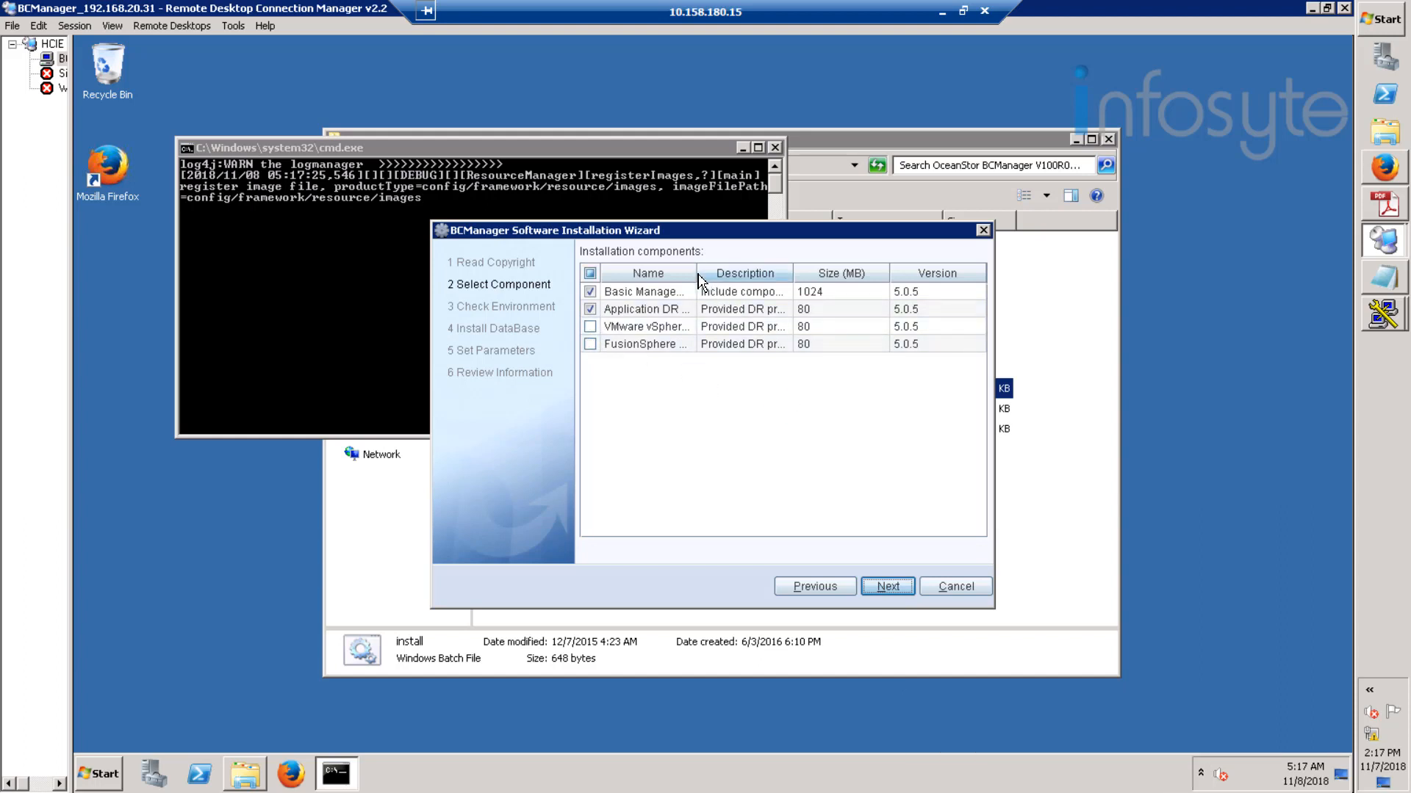
left_click_drag(697, 274, 732, 274)
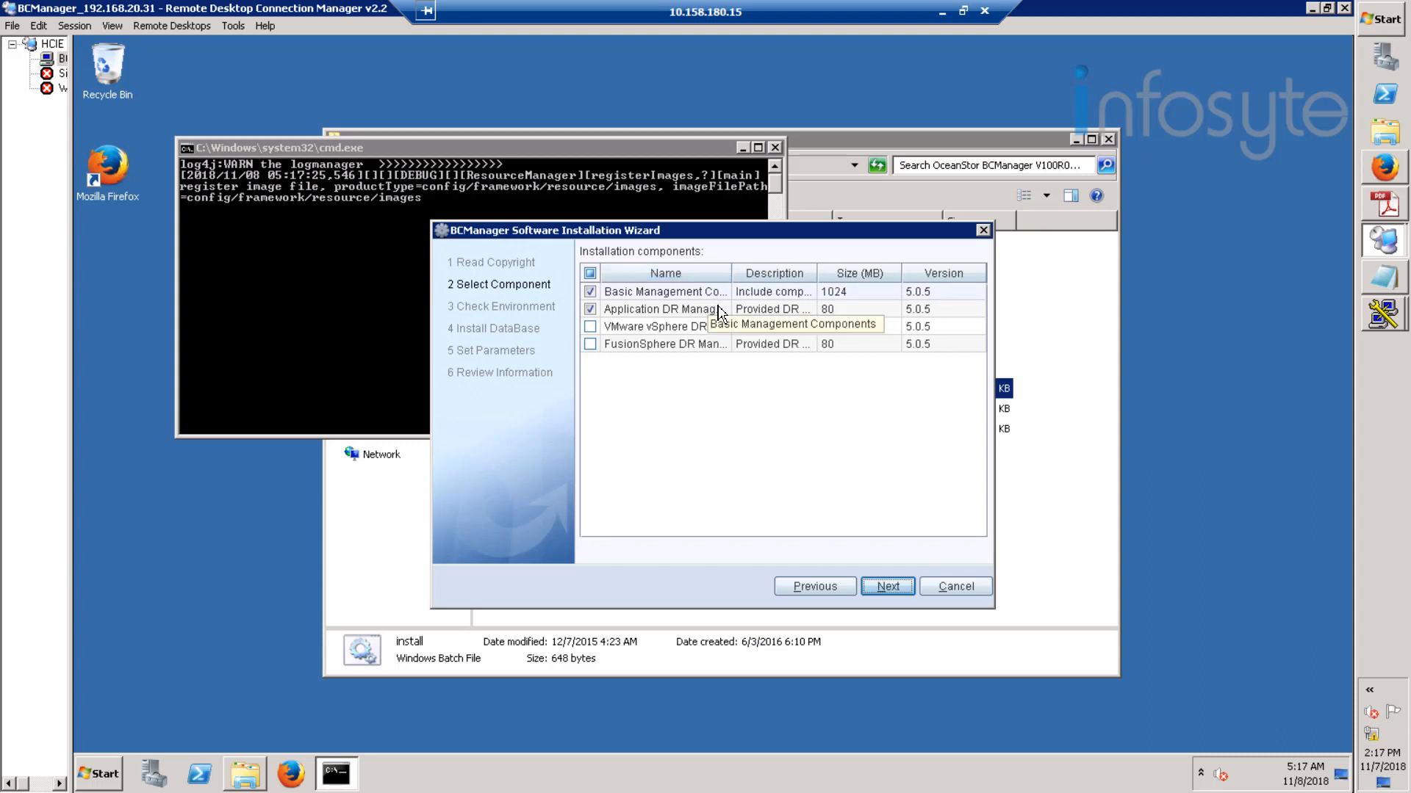
left_click(892, 588)
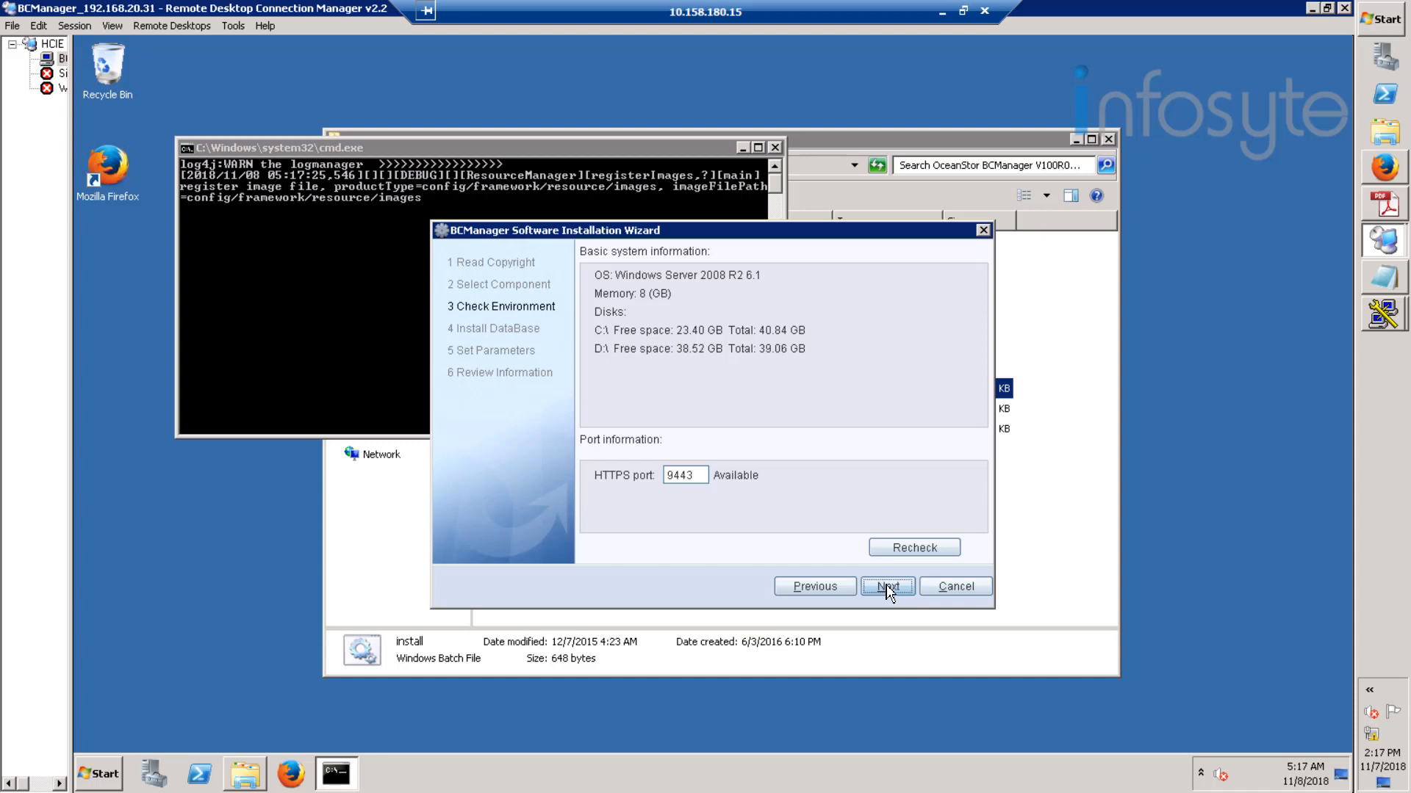
left_click(889, 588)
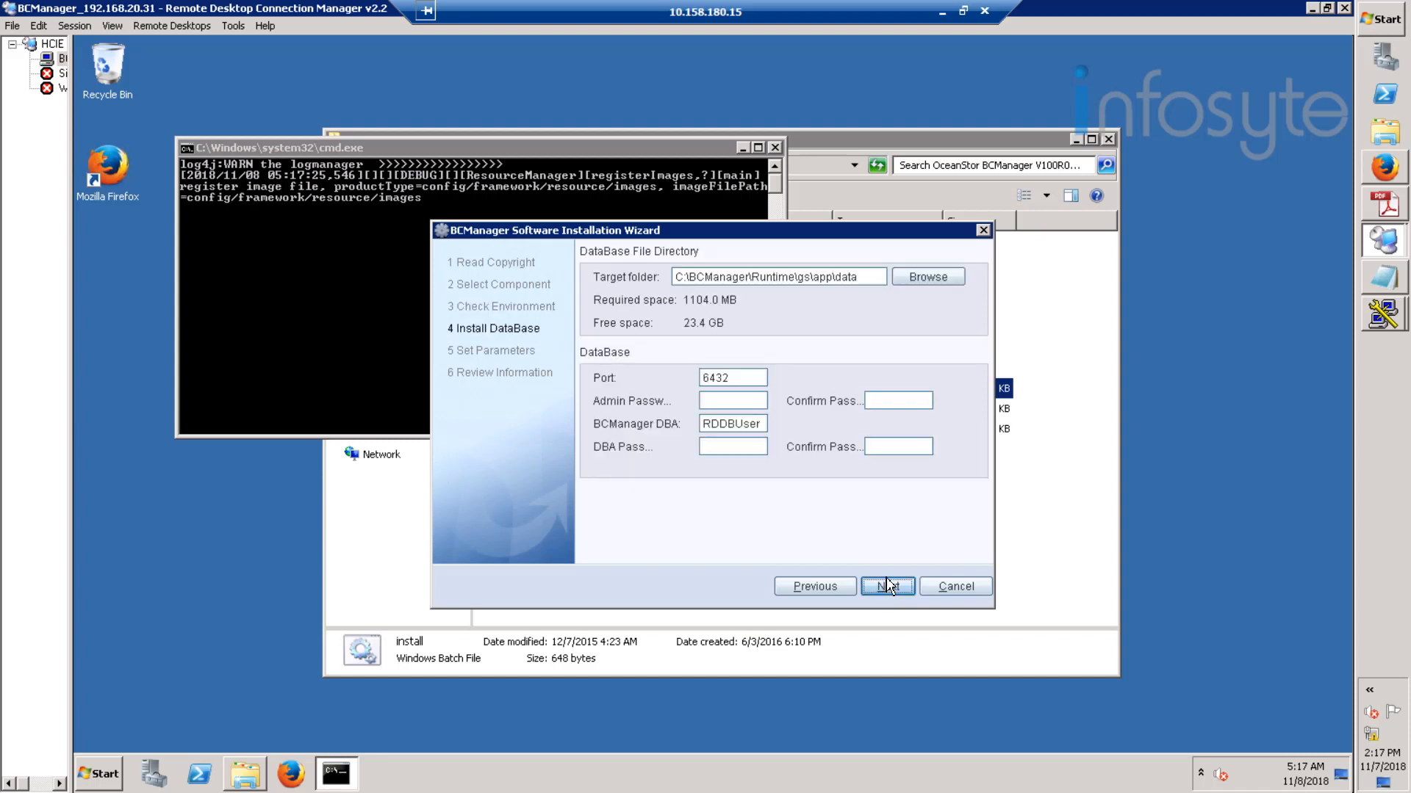
- Enter the admin and DBA database passwords with their confirmations and submit
left_click(756, 406)
type("**********")
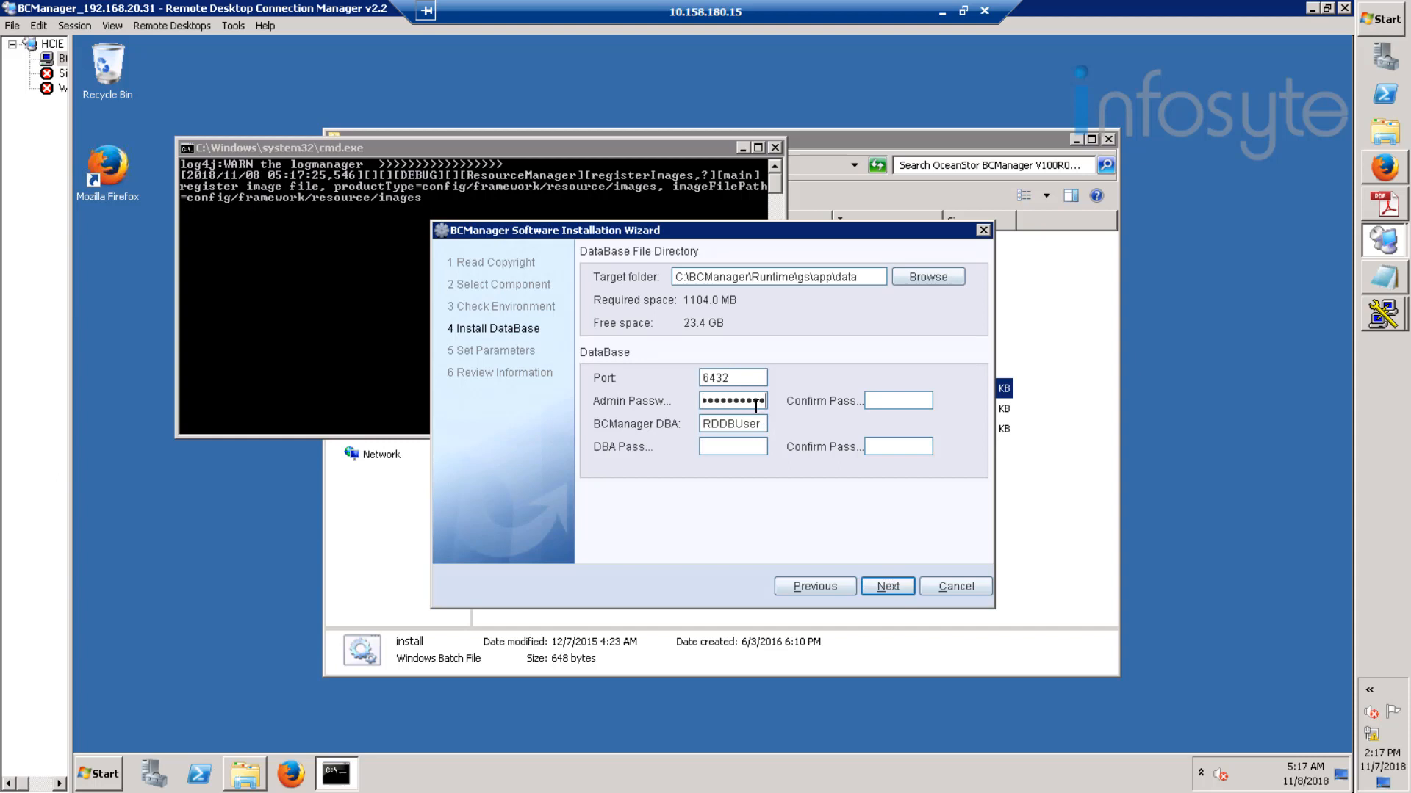
key("Tab")
type("**********")
key("Tab")
type("*********")
key("Tab")
type("*********")
left_click(908, 590)
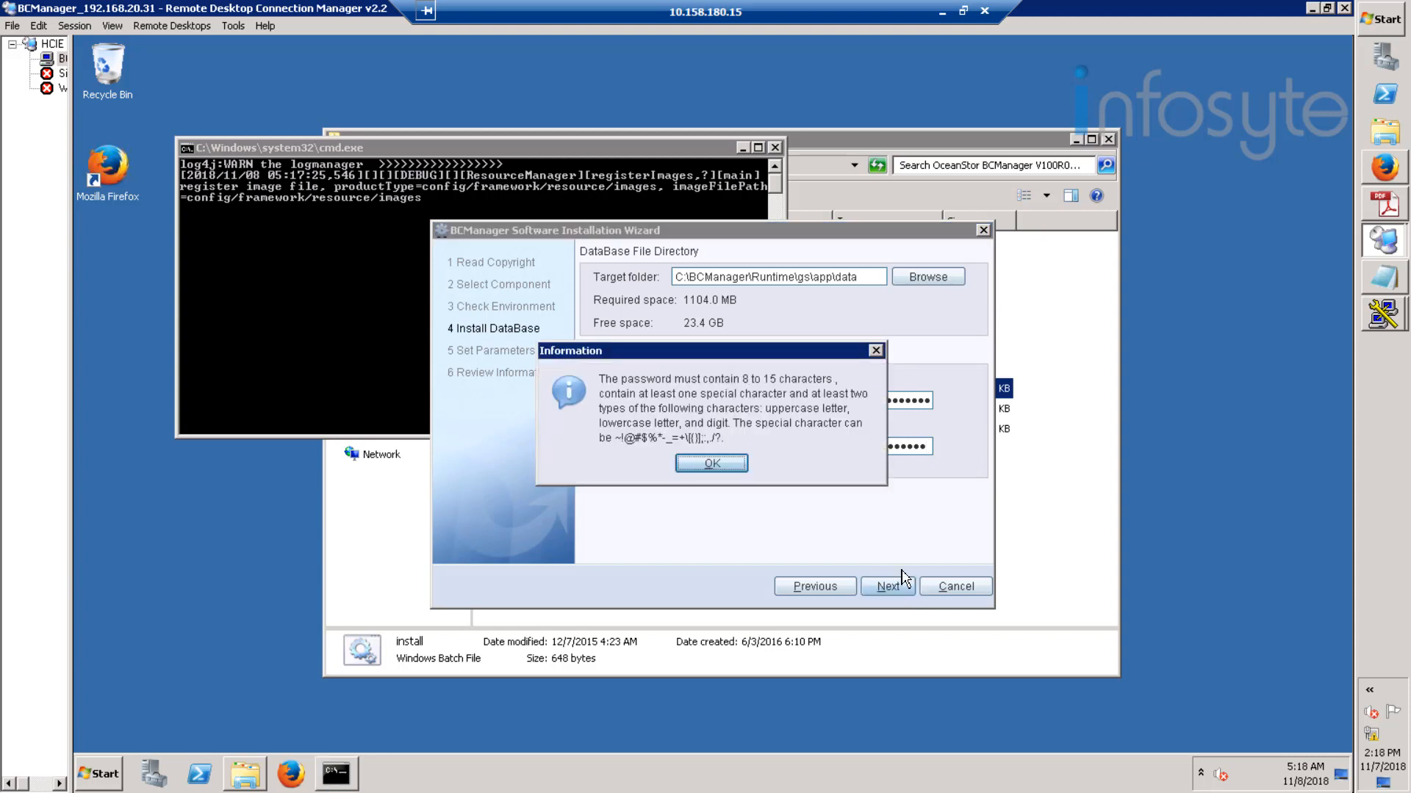
- Dismiss the password-rules warning, correct the DBA password and its confirmation, and continue
left_click(711, 463)
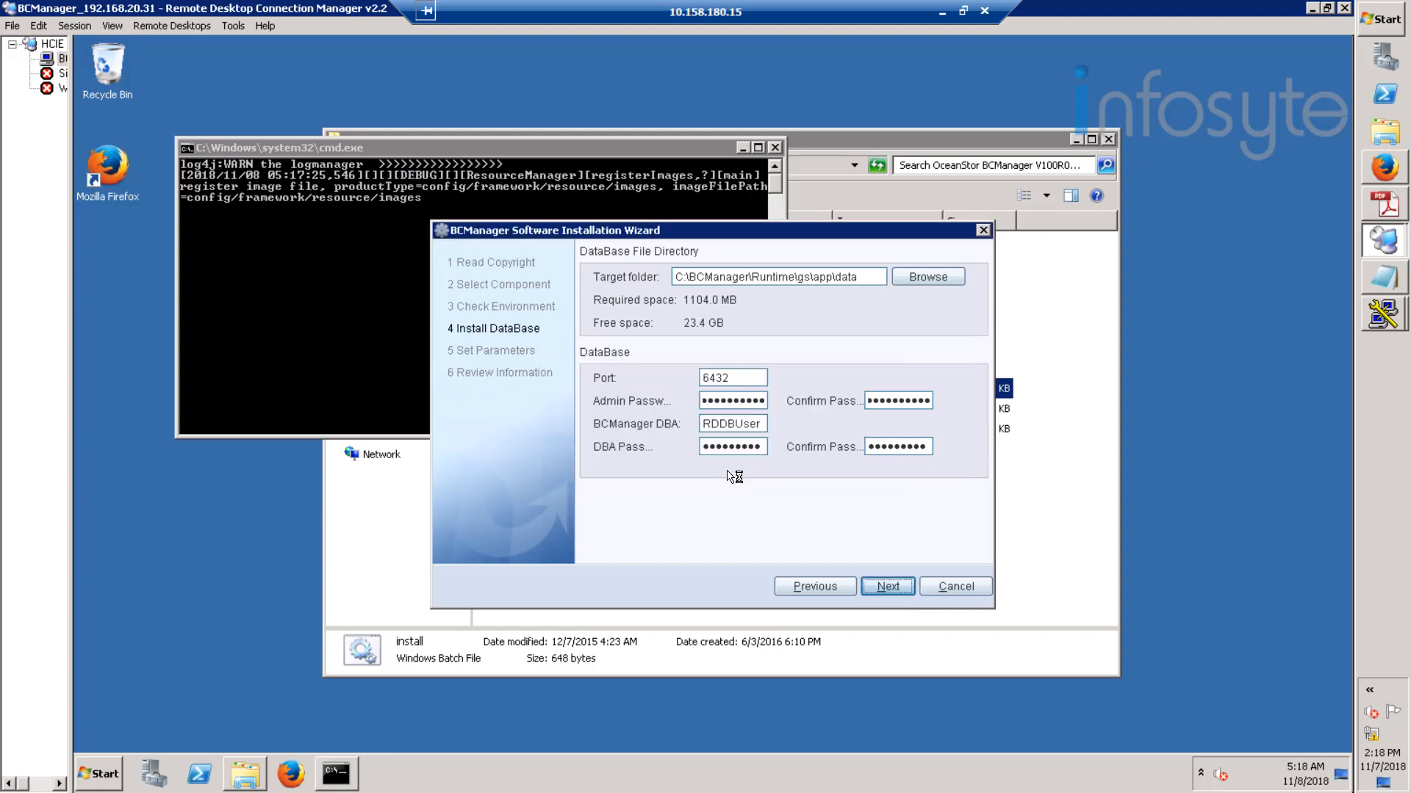
left_click(762, 447)
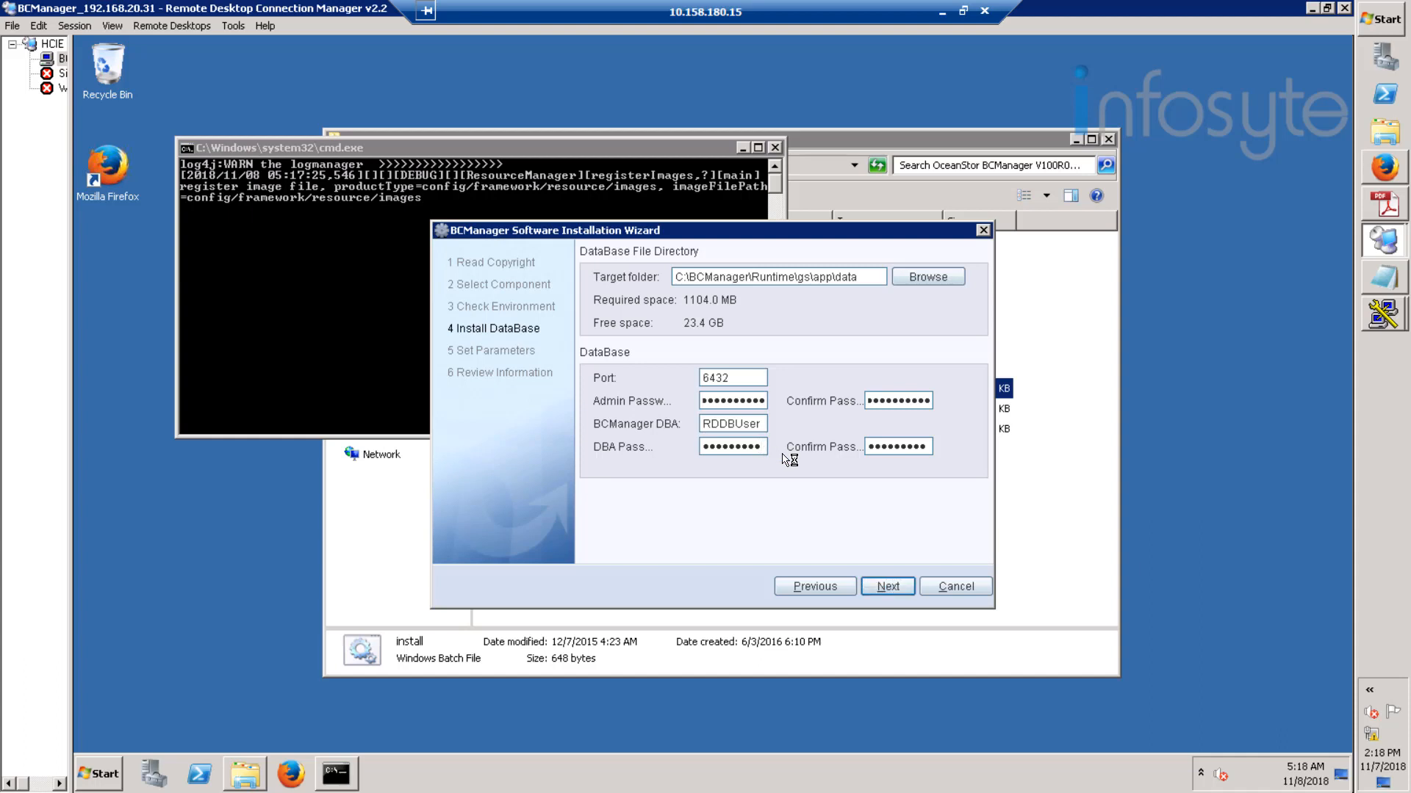
type("•")
left_click(929, 448)
type("•")
left_click(888, 588)
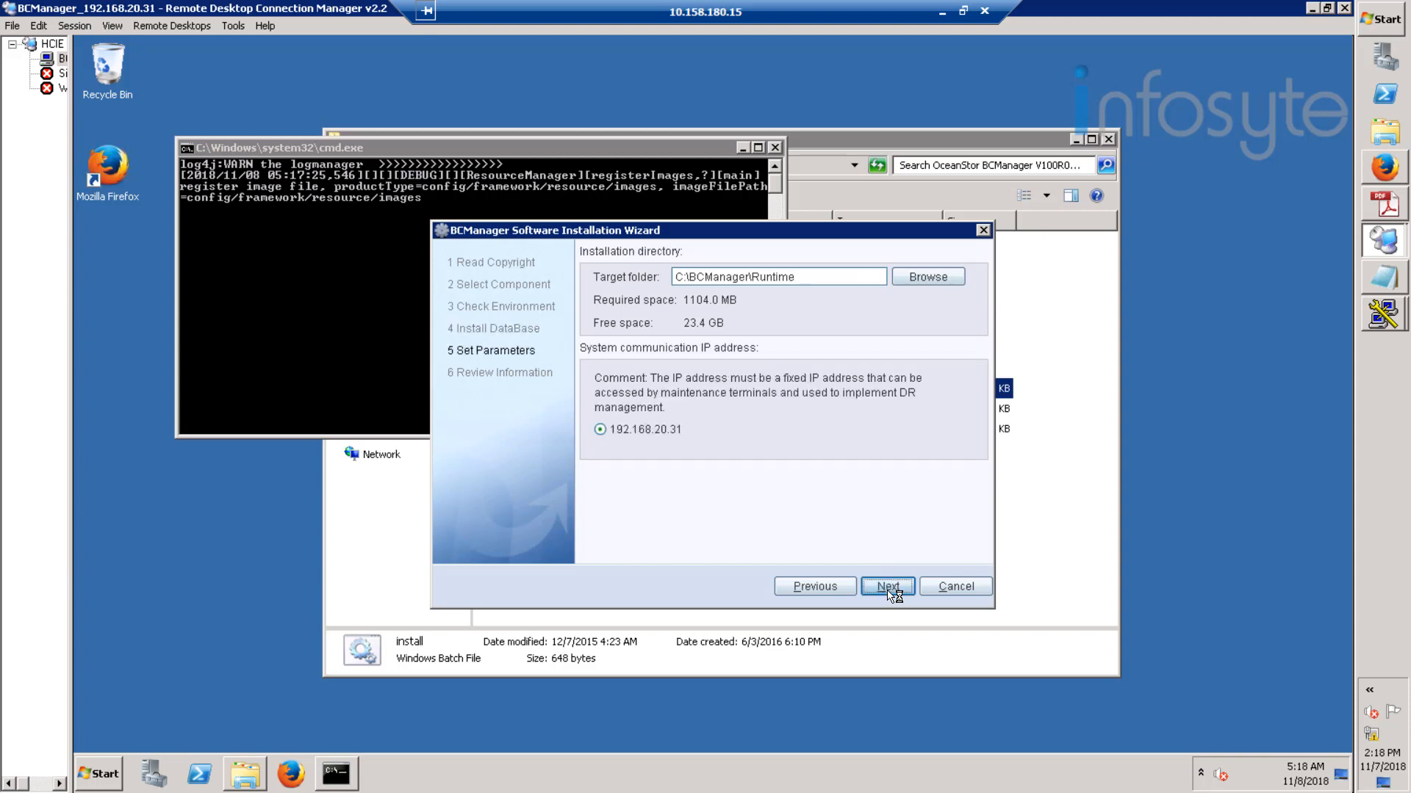
- Install BCManager into C:\BCManager\Runtime and start it immediately
left_click(888, 588)
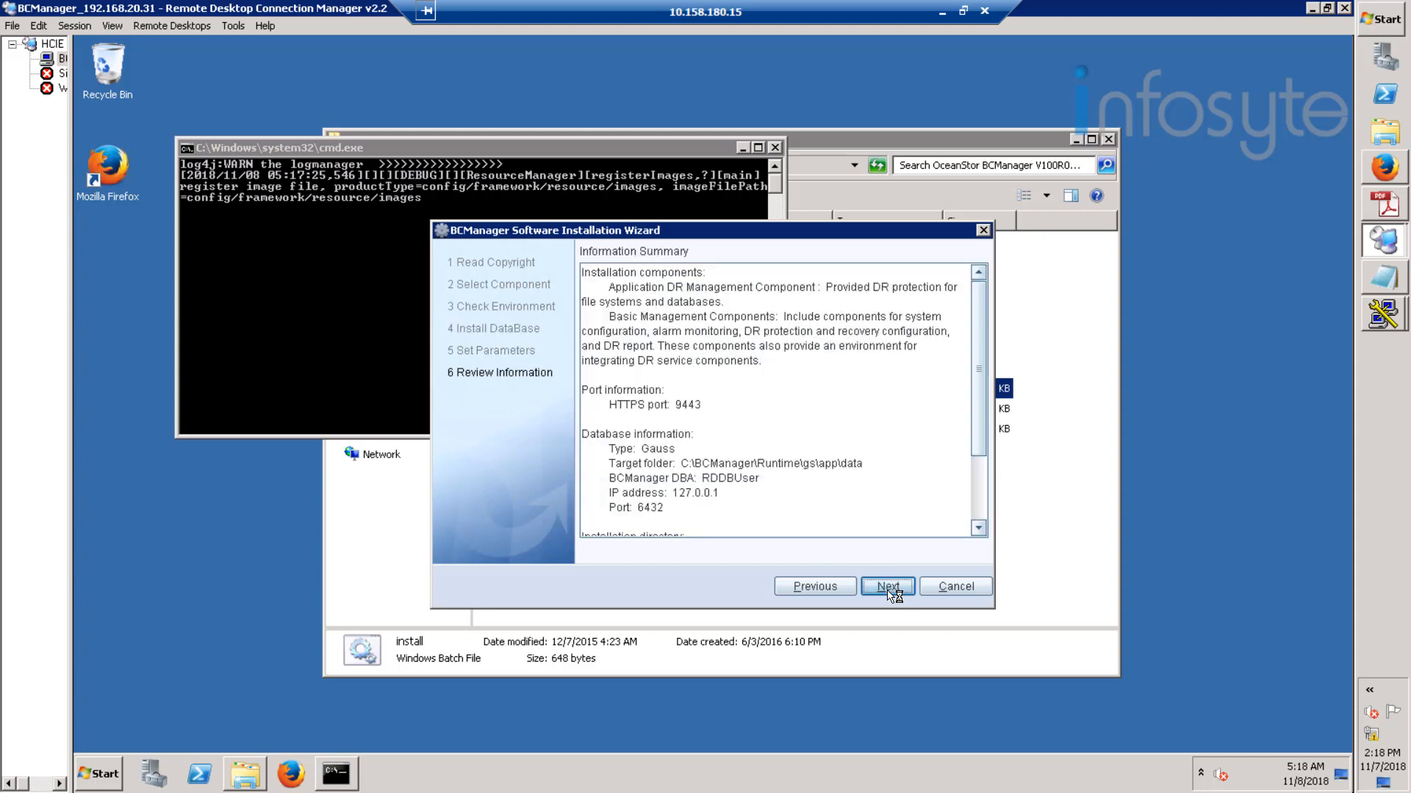
left_click(888, 587)
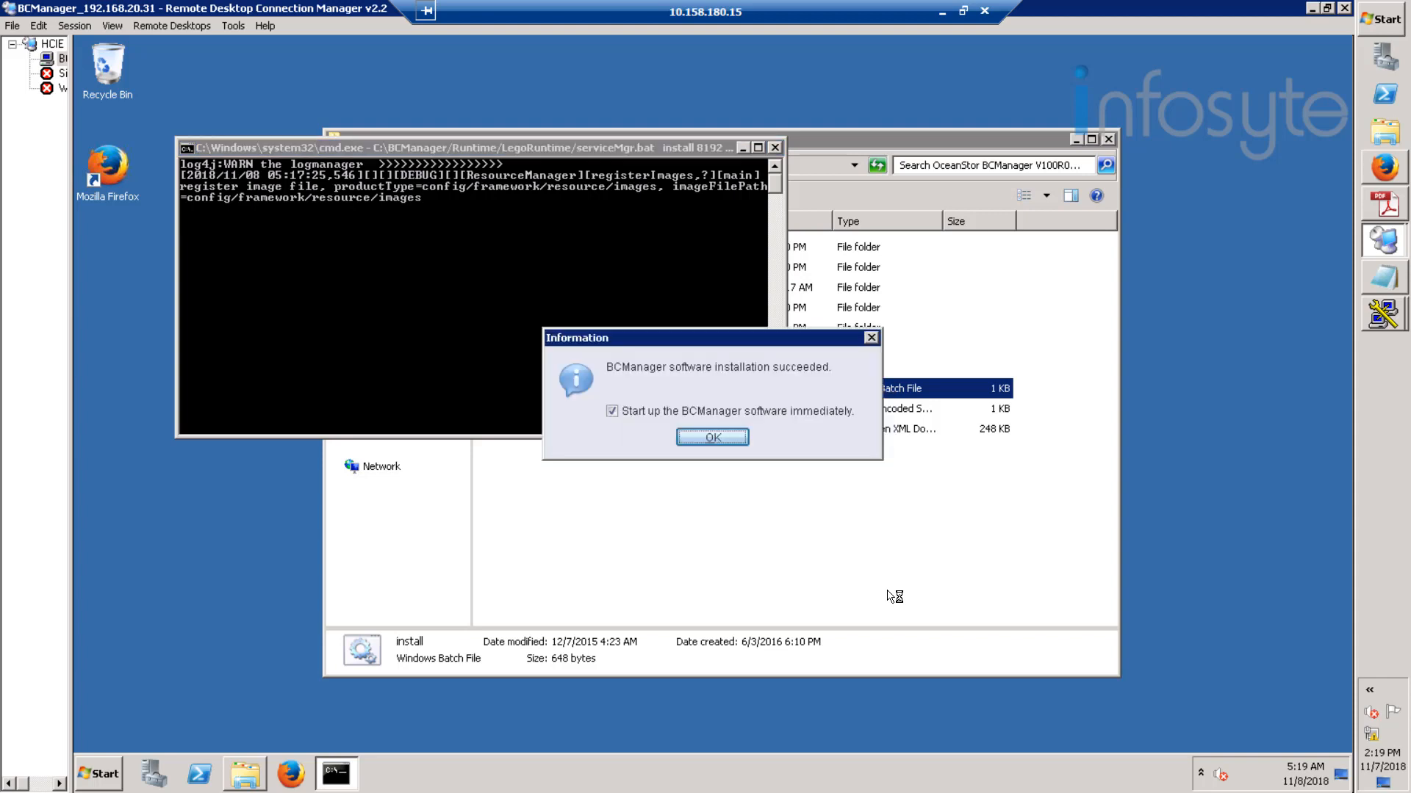
left_click(714, 437)
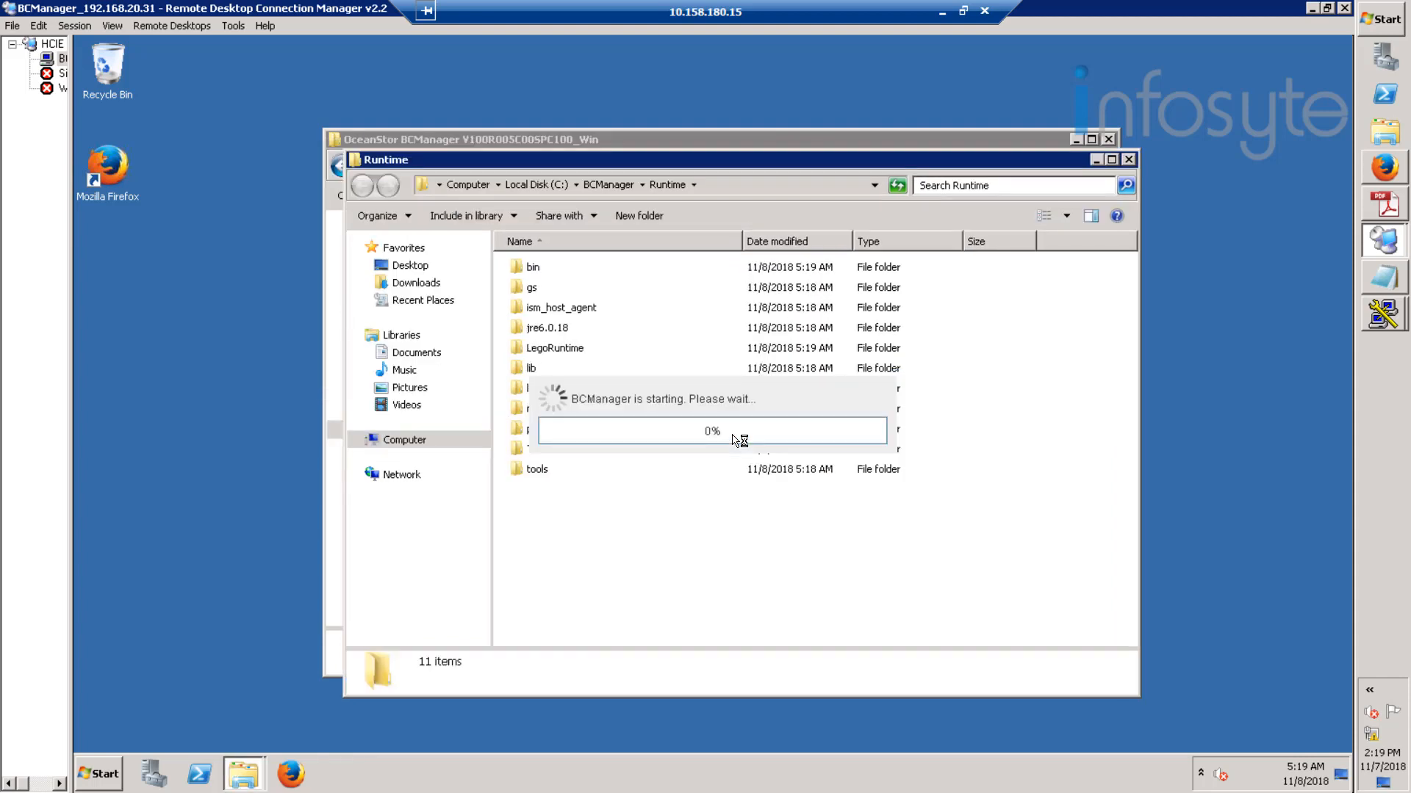
- Close the installer folder, the BCManager startup message and the Runtime folder window
left_click(1109, 139)
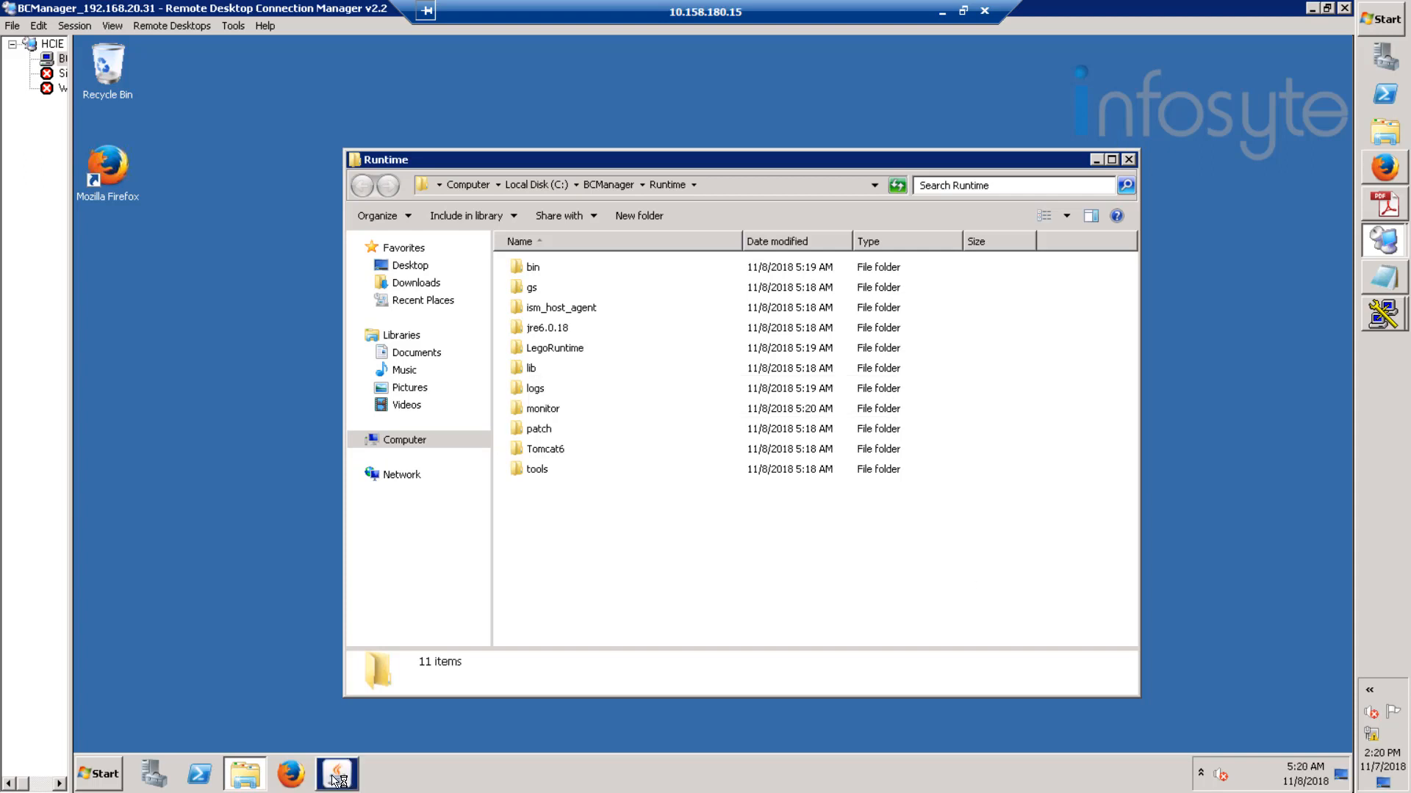
left_click(724, 434)
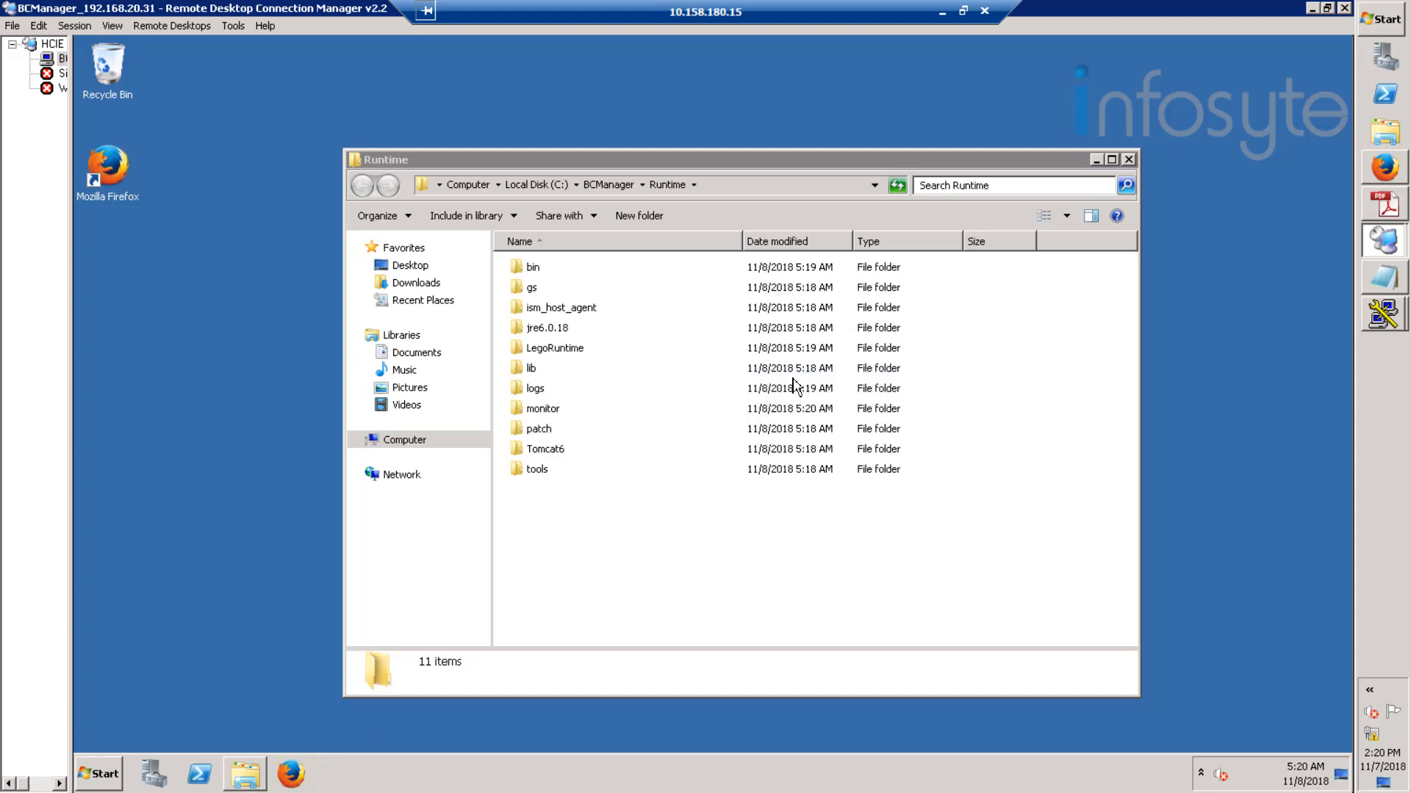
left_click(1128, 161)
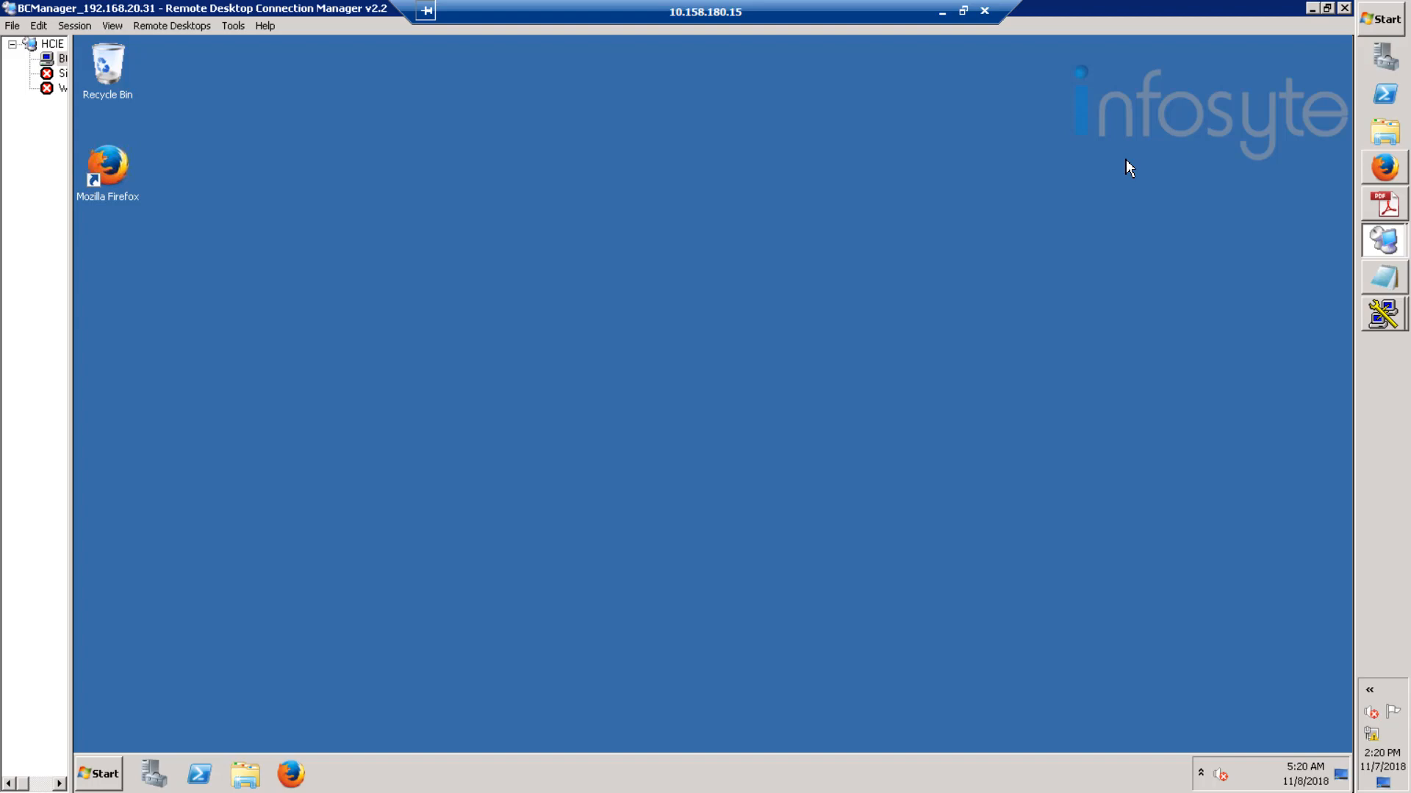
- Connect PuTTY to 192.168.20.20 and log in as root, maximizing the terminal
left_click(1312, 9)
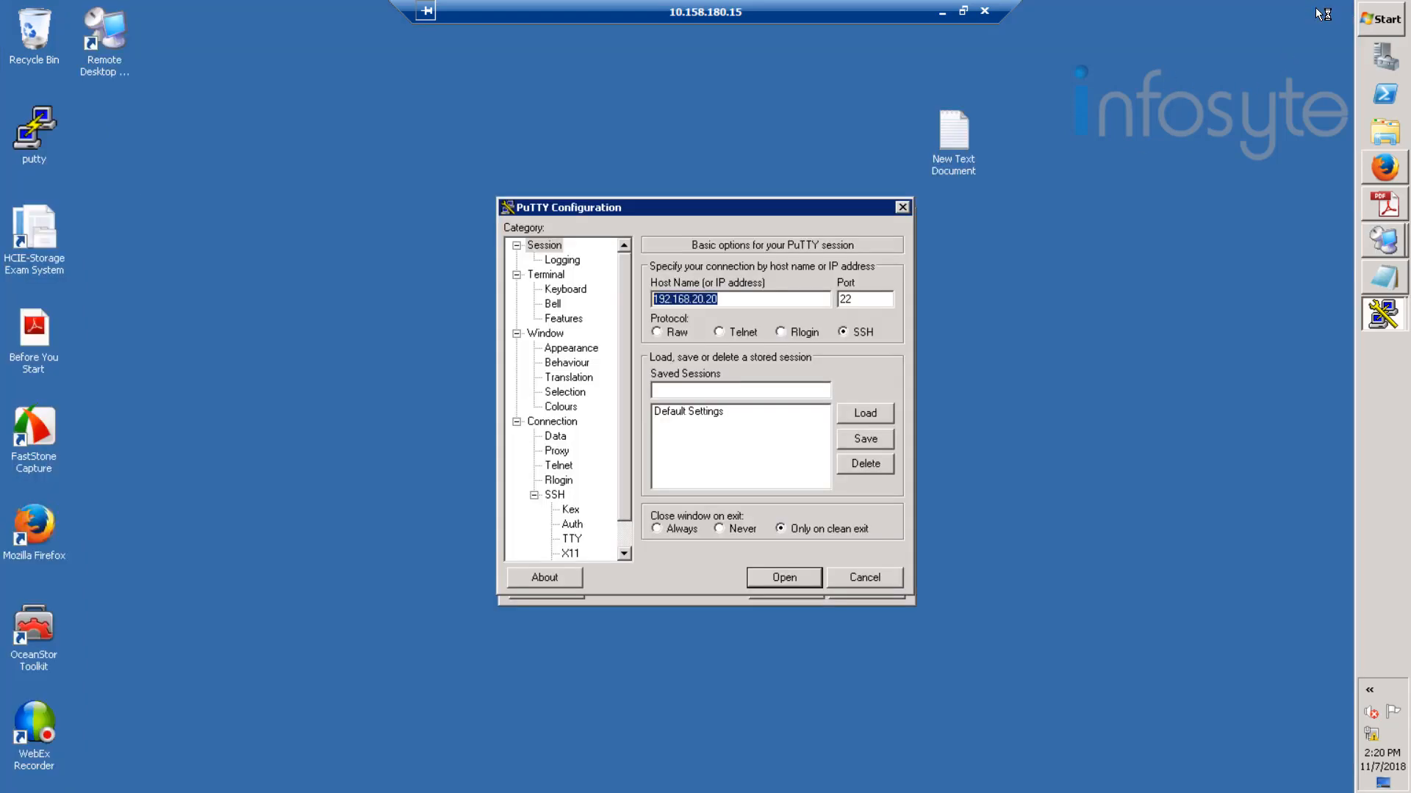
left_click(788, 576)
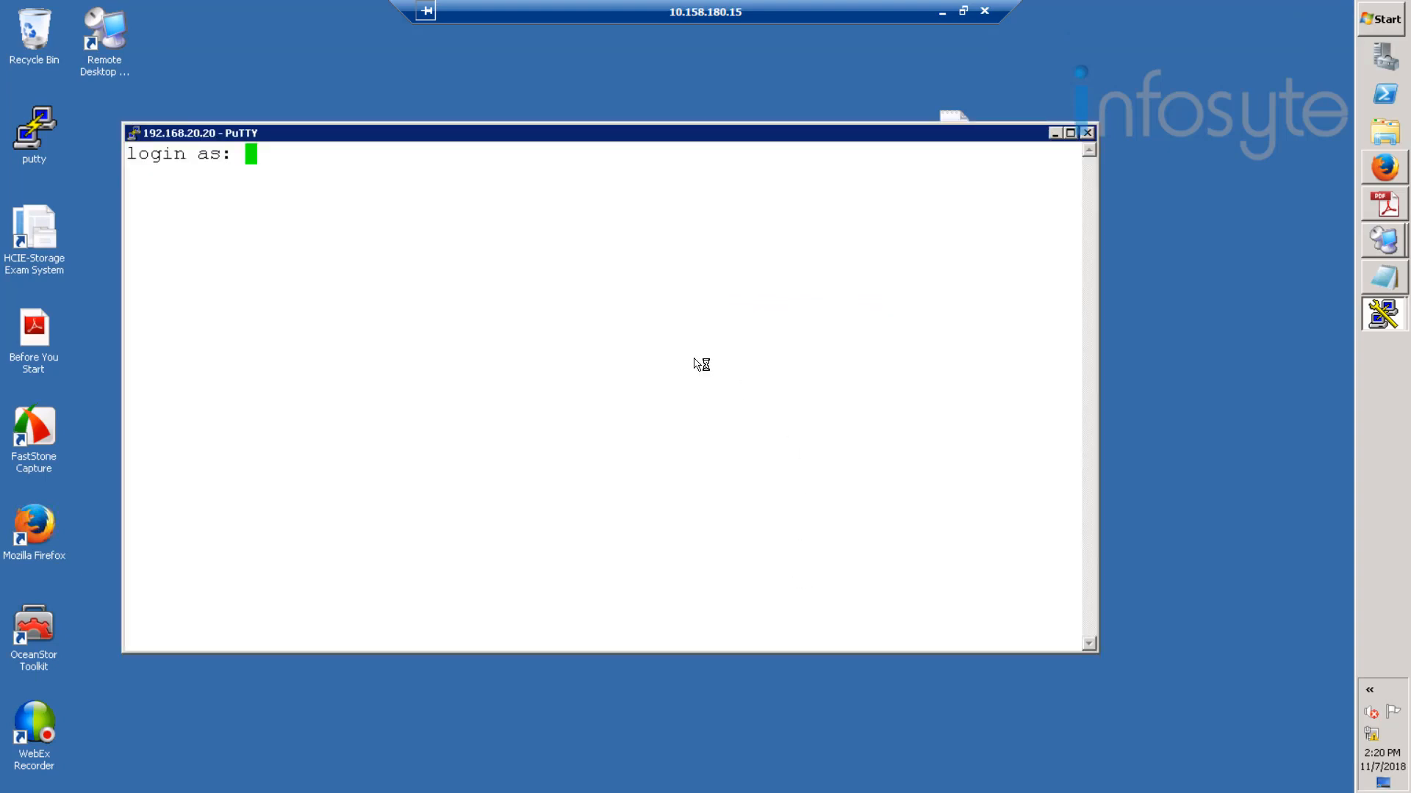
type("root")
key("Return")
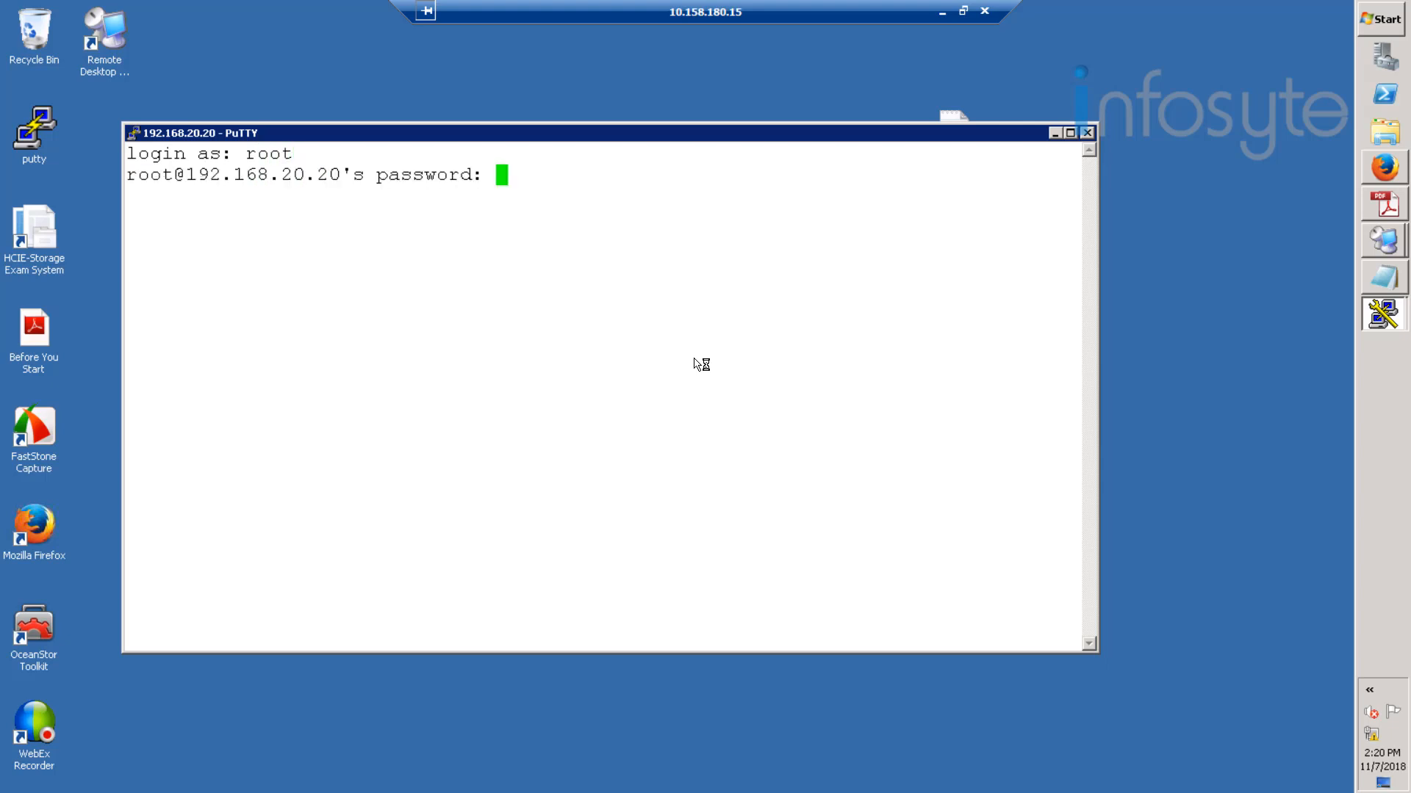
key("Return")
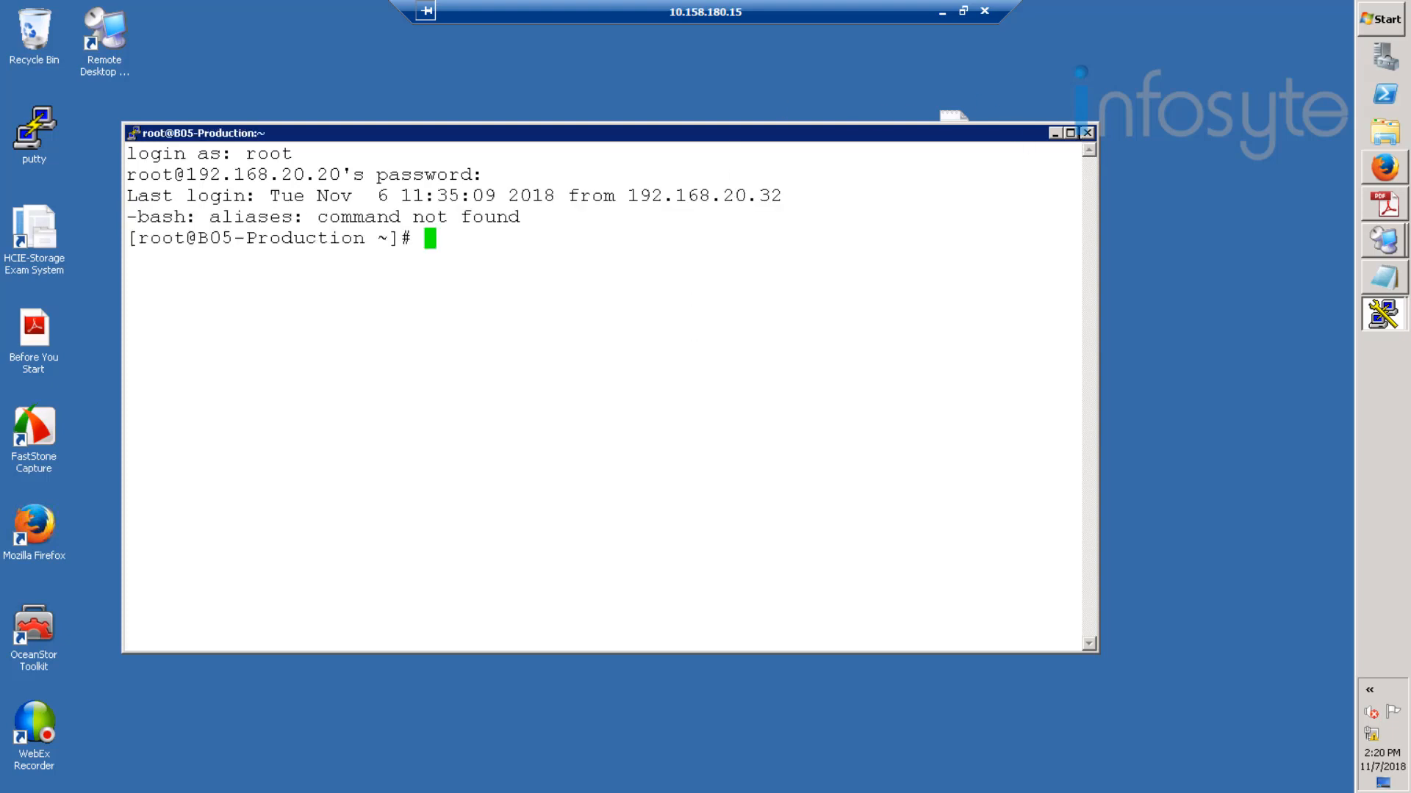
left_click(1069, 133)
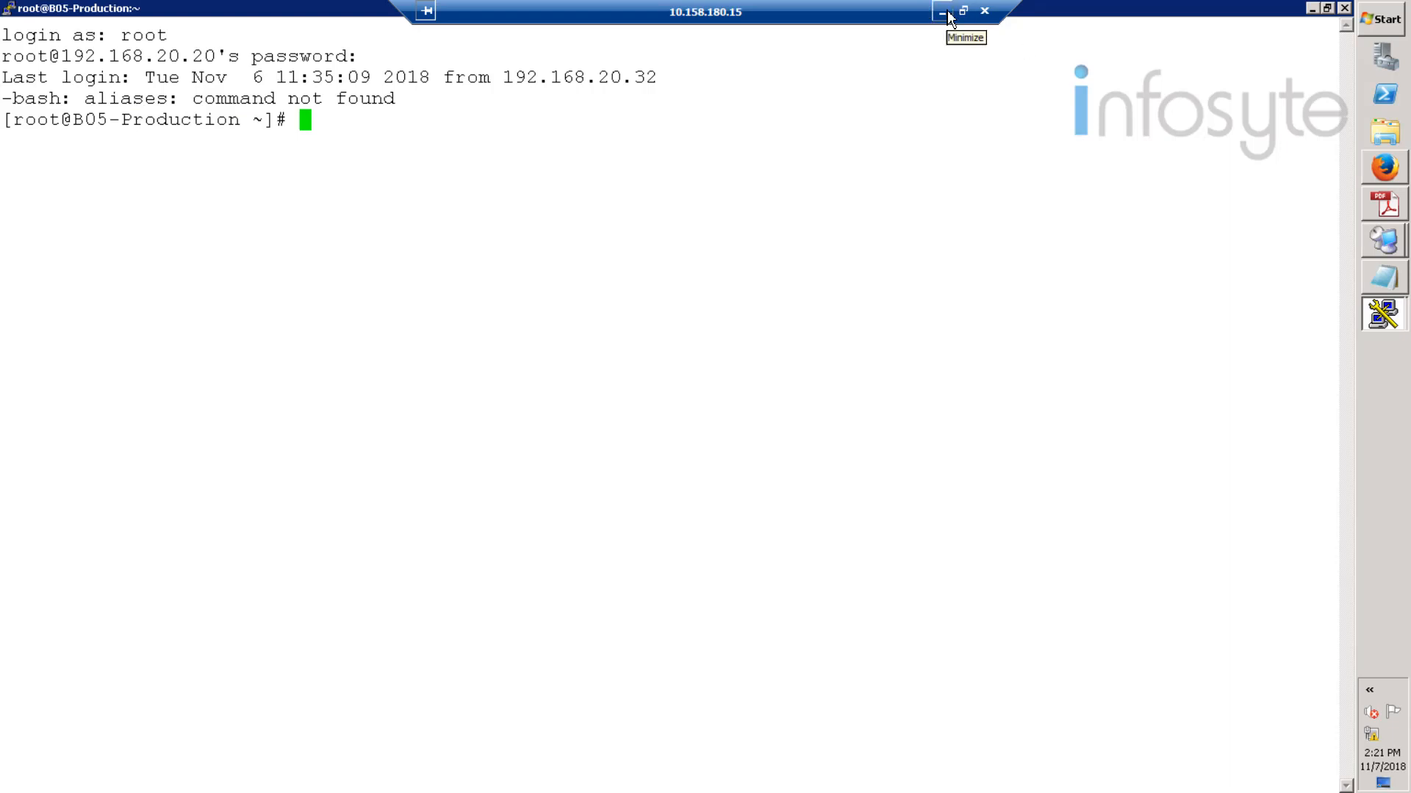
- Create user rdadmin with a home directory and /bin/bash shell, and set its password
right_click(371, 120)
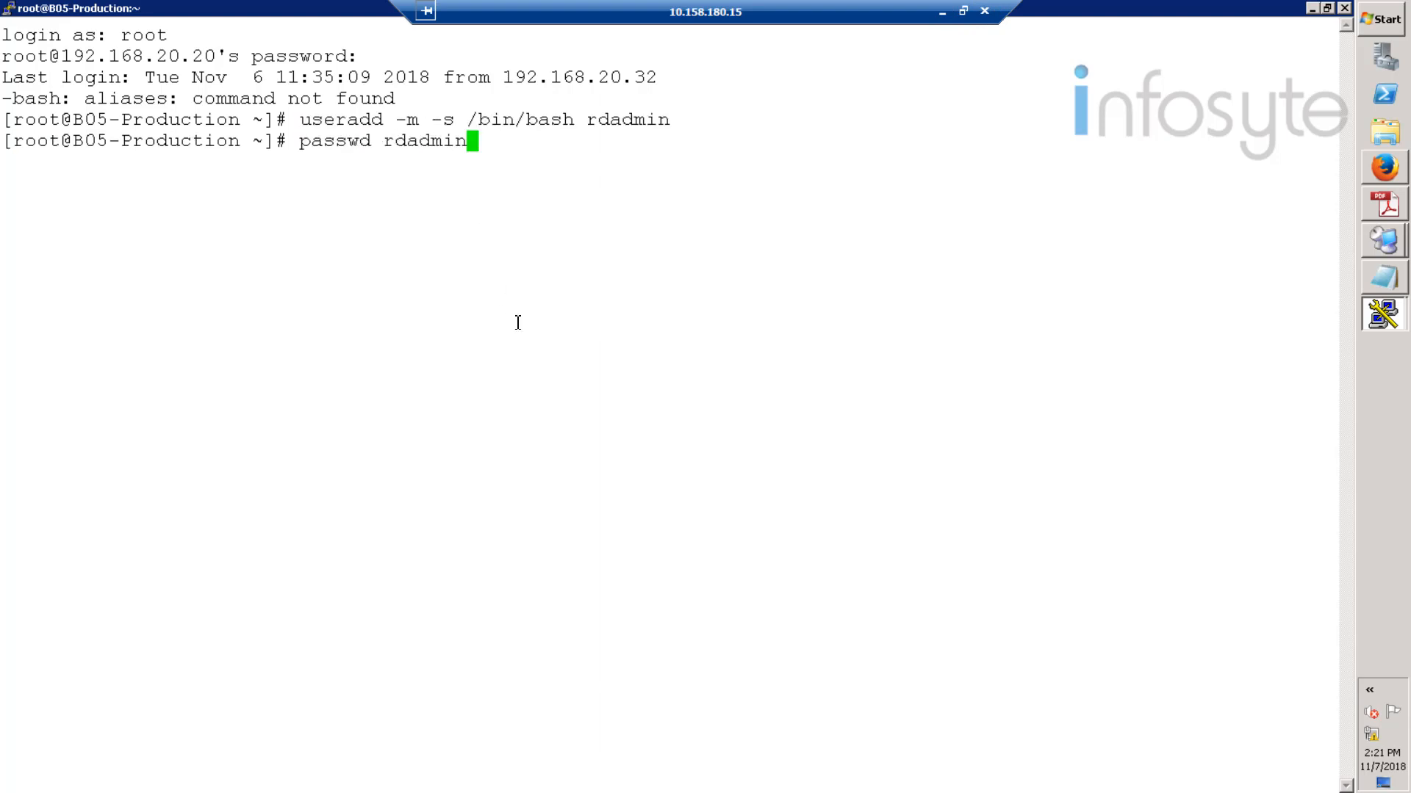
key("Return")
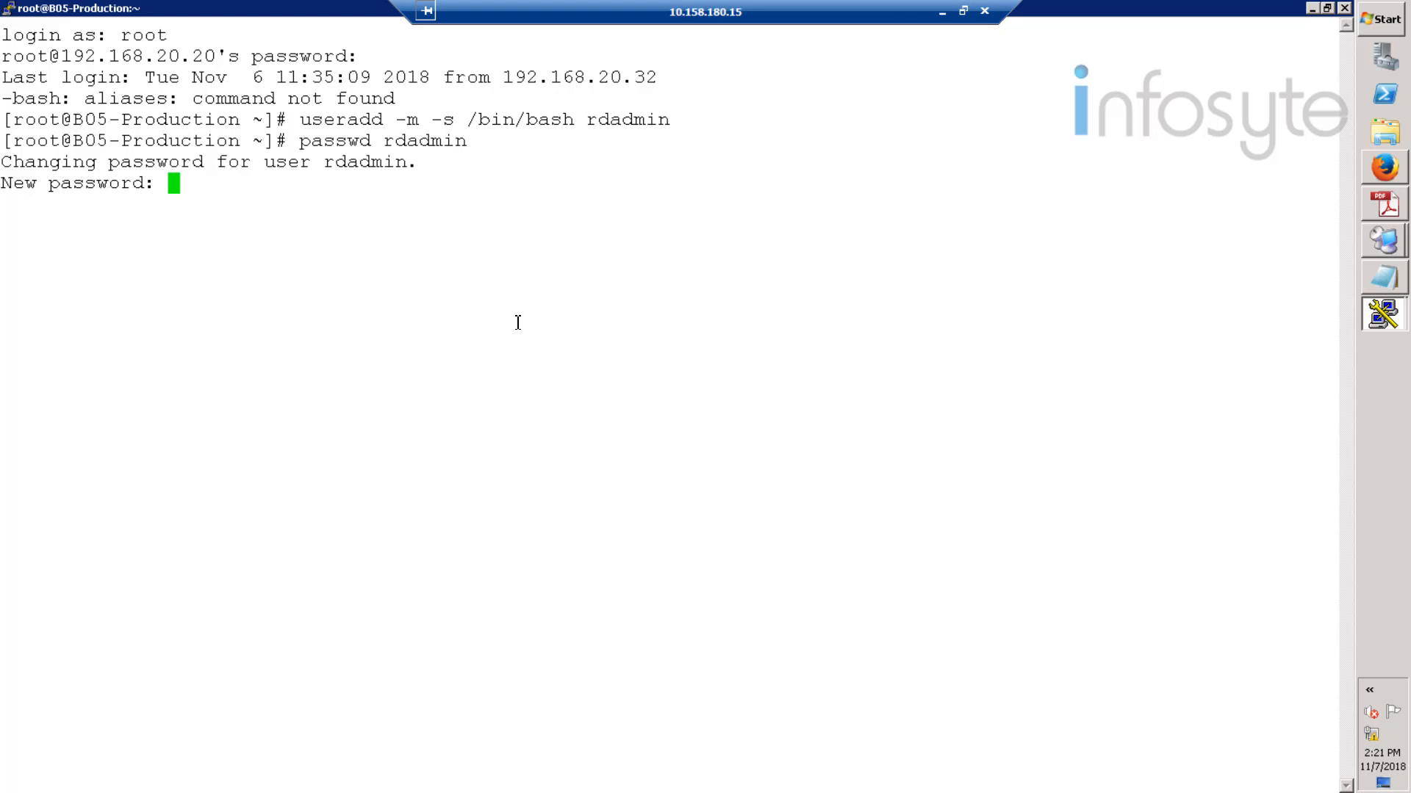
key("Return")
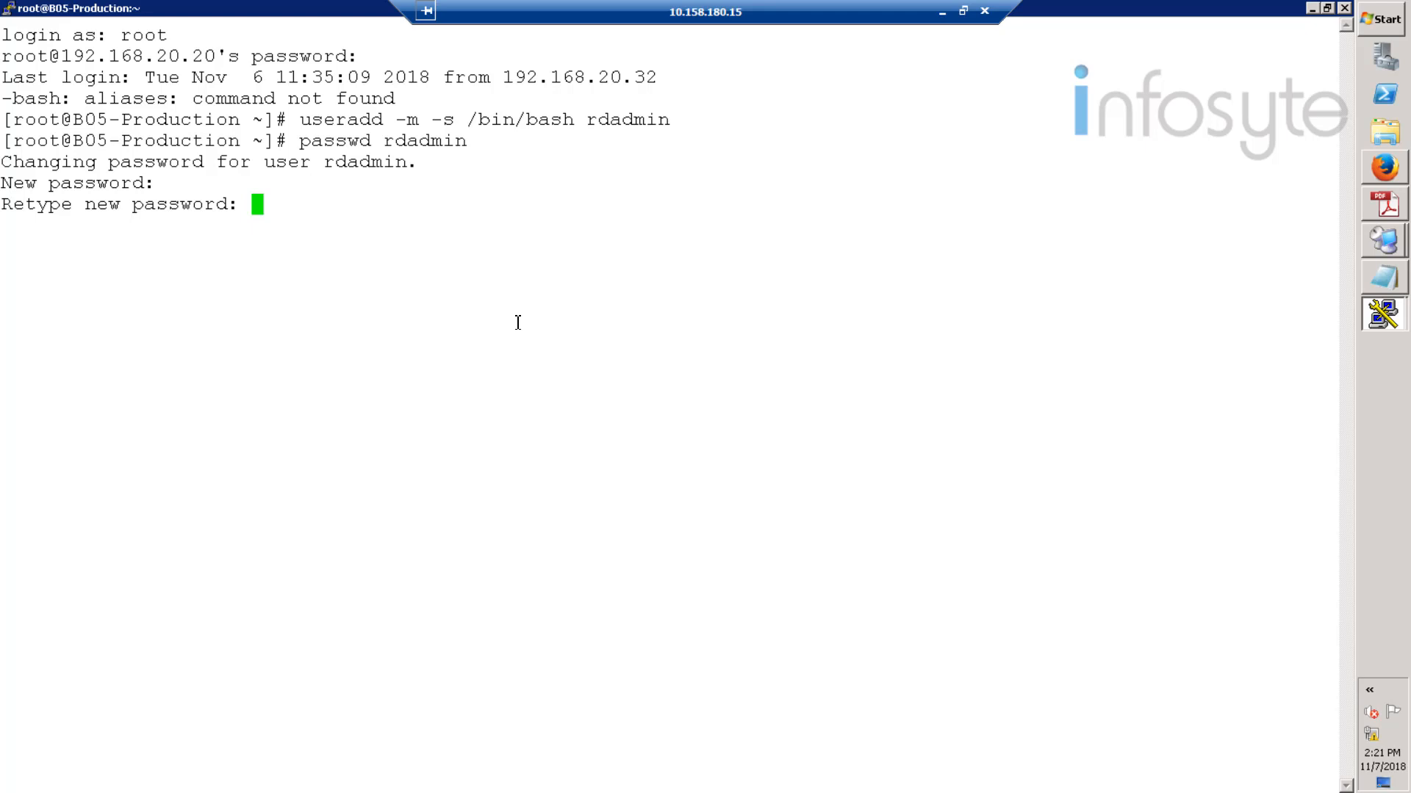
key("Return")
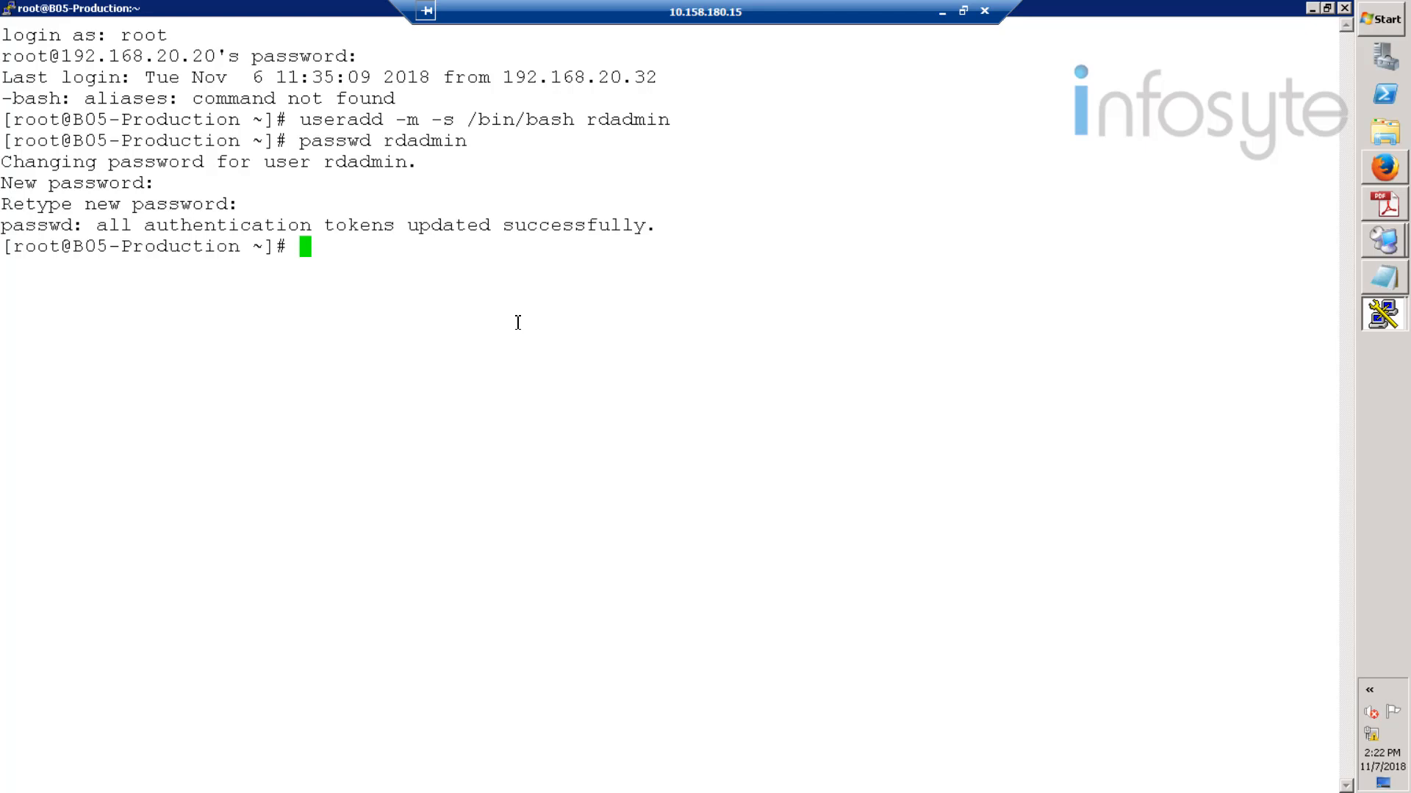
type("su - rdadmin")
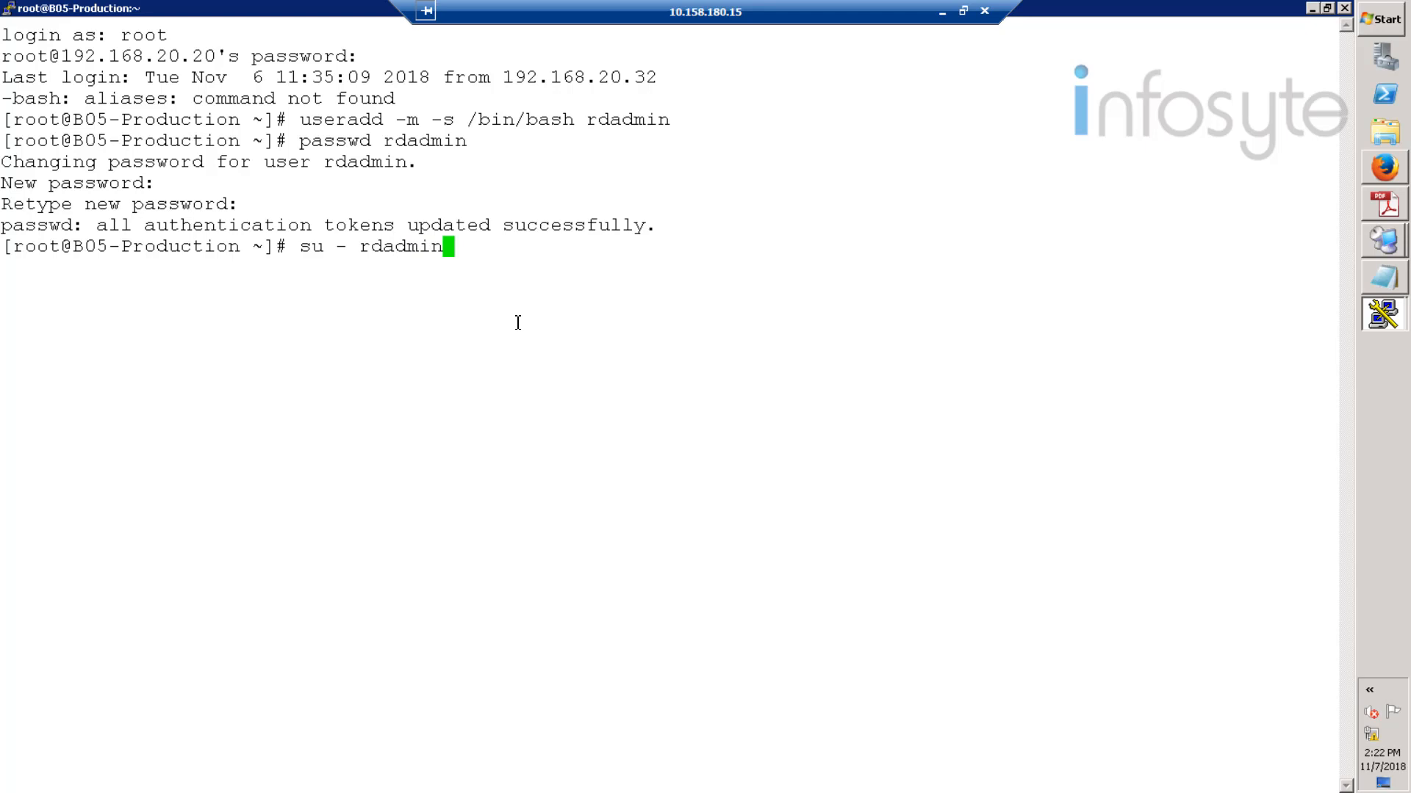
- Switch to rdadmin and quit the misnamed .bash_profiles file without saving
key("Return")
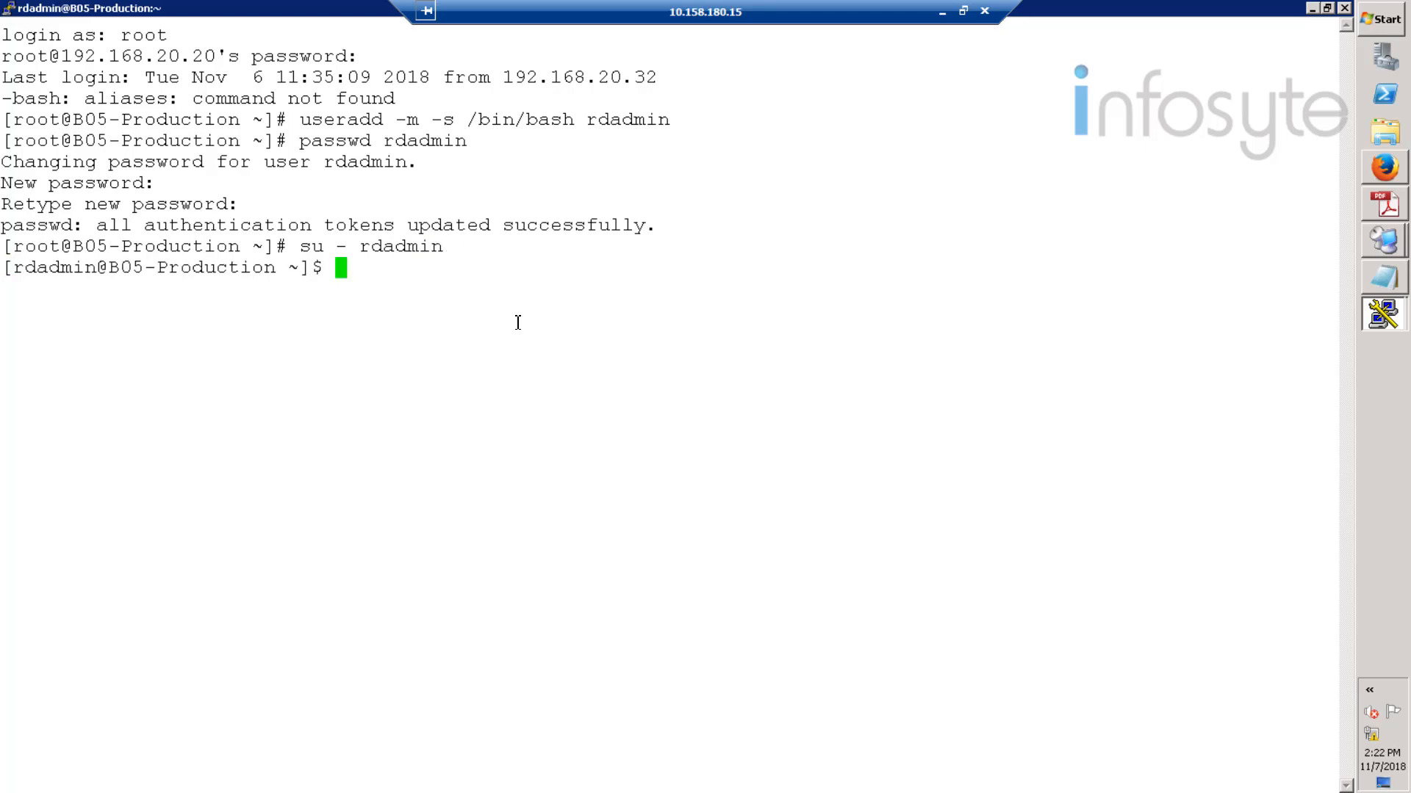
type("vi .bash_")
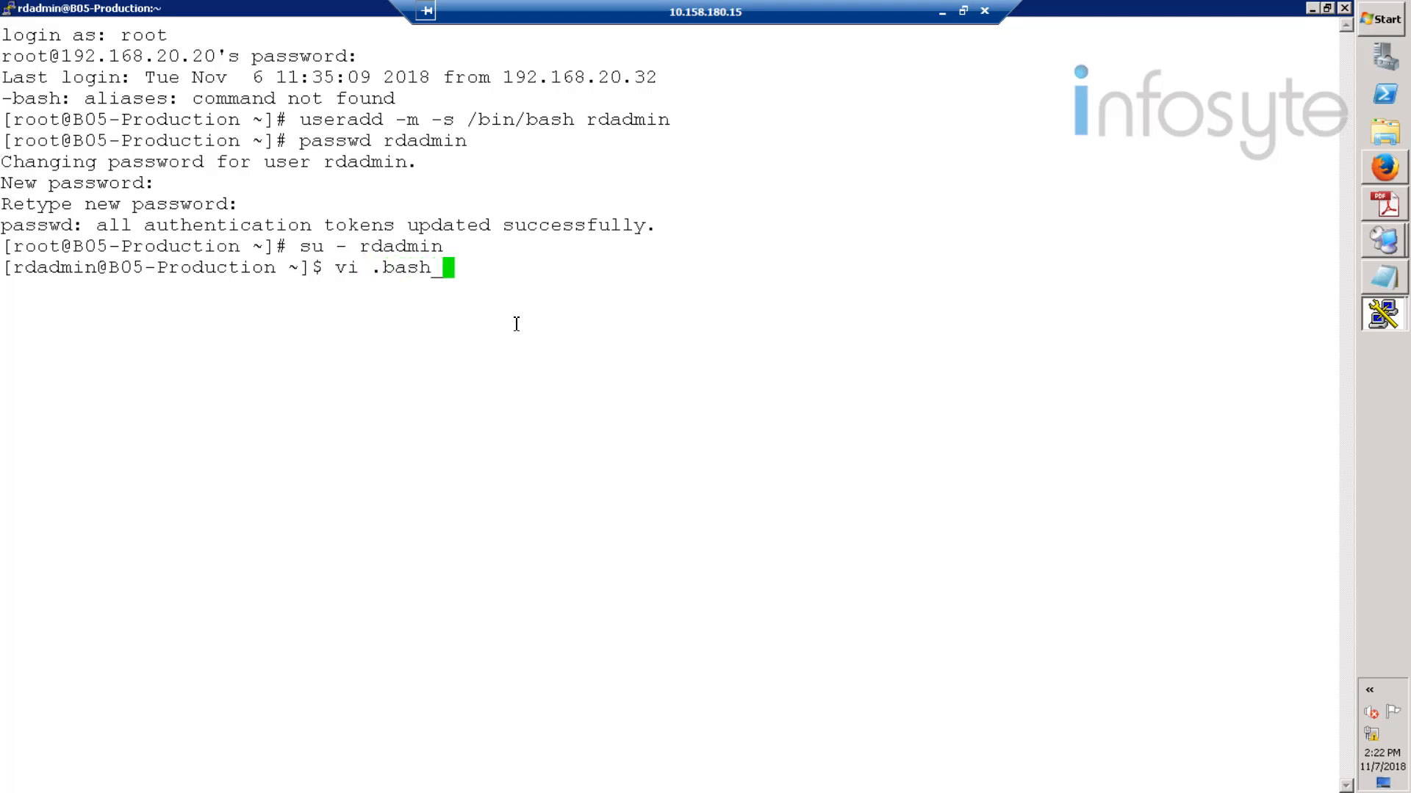
type("profile")
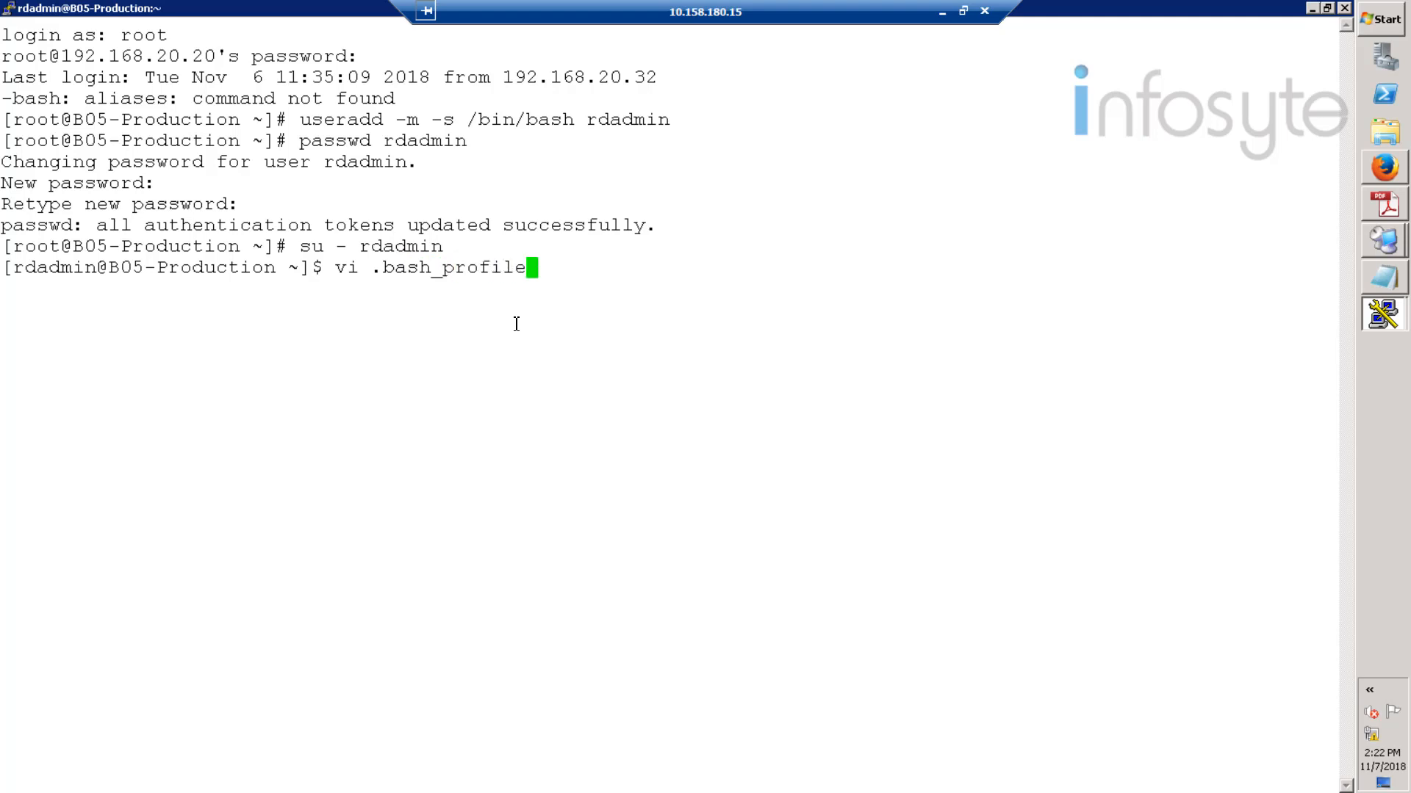
type("s")
key("Return")
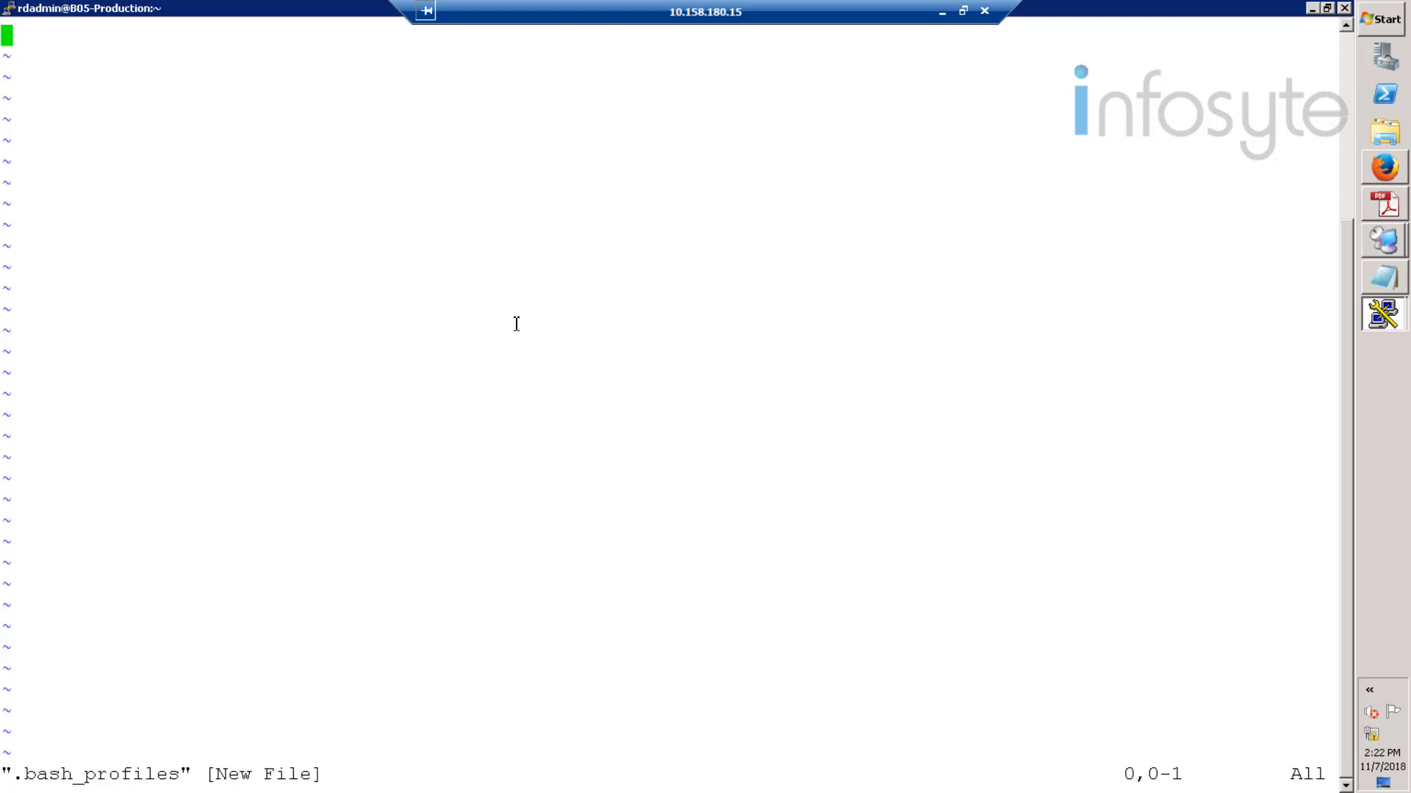
type(":q")
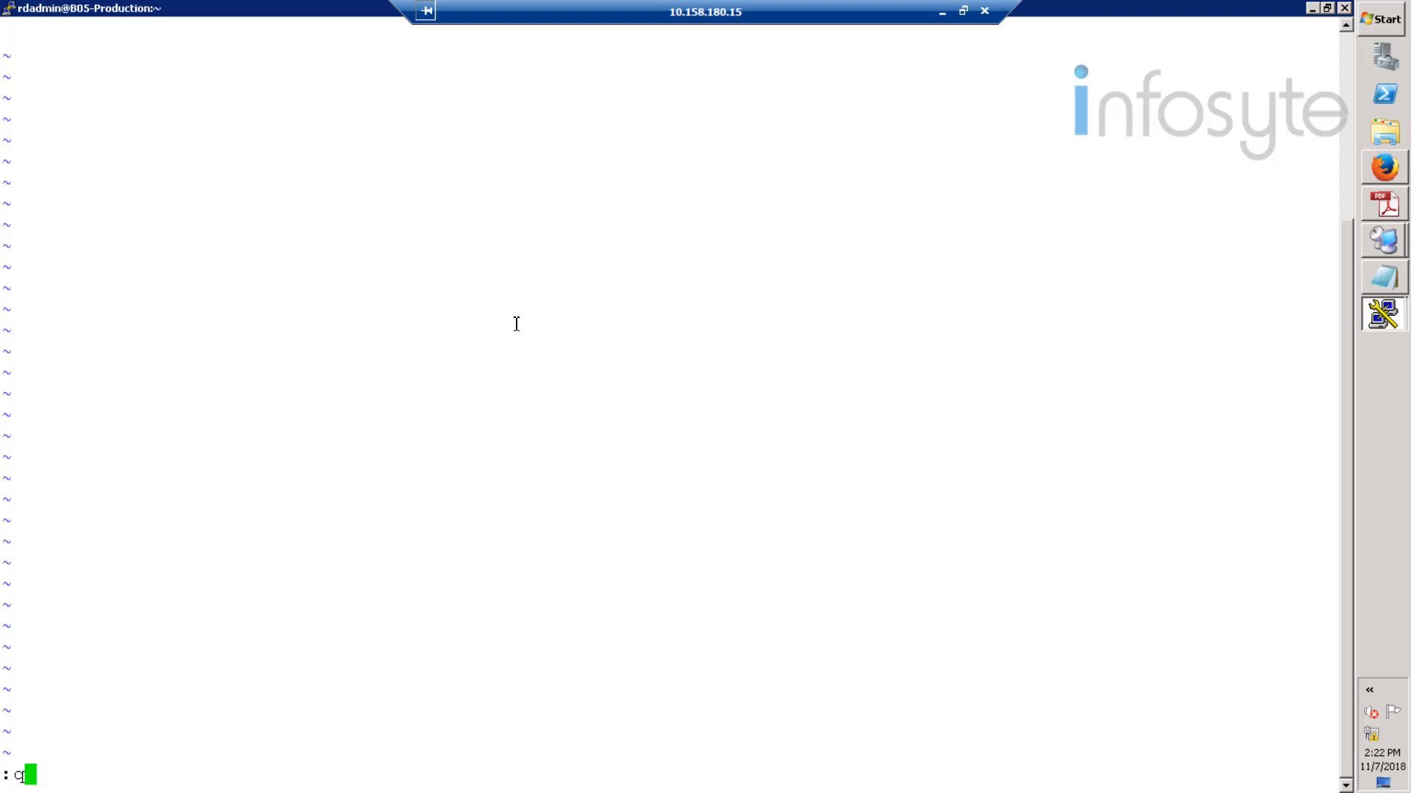
key("Return")
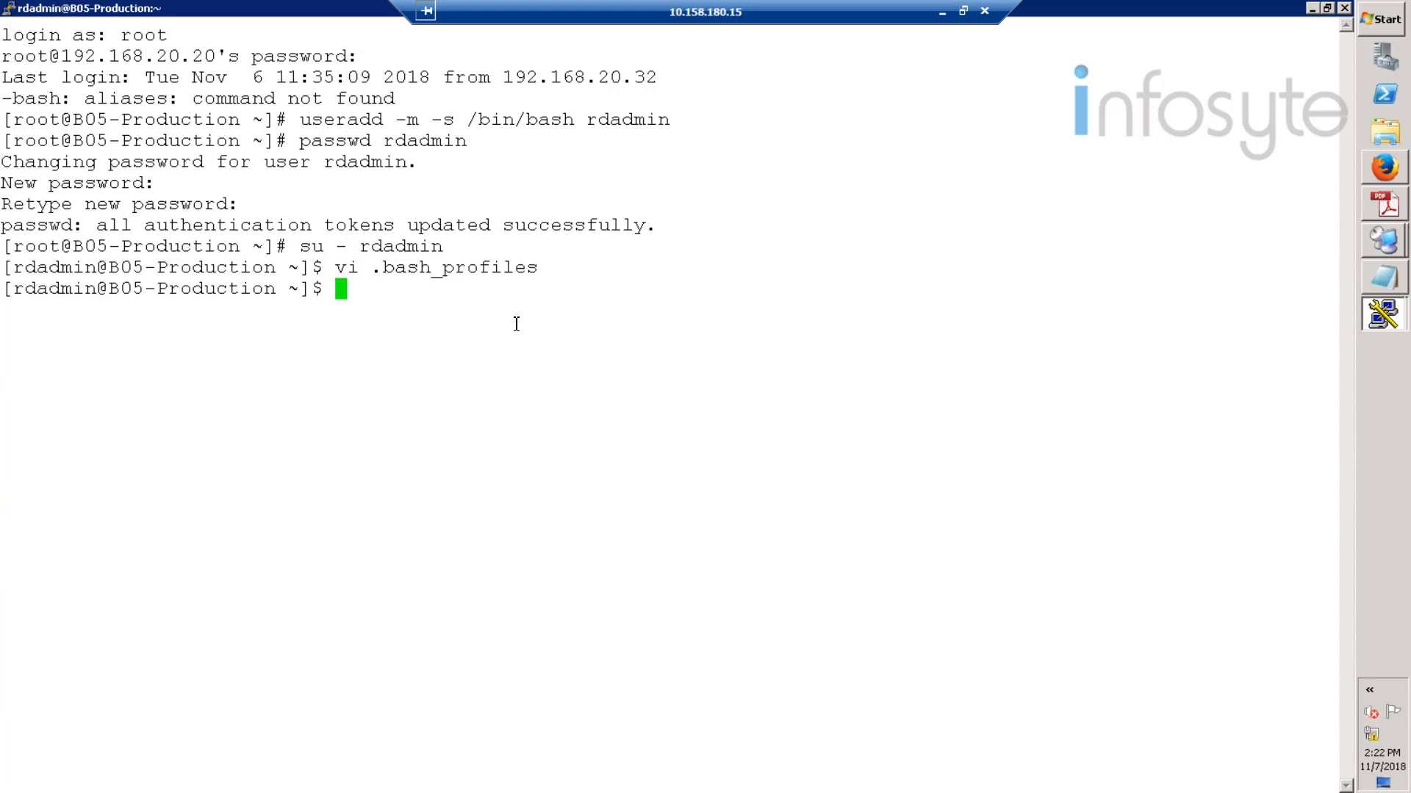
- In /home/rdadmin/.bash_profile, replace the export PATH line with the Oracle environment settings
type("vi /home/rdadmin")
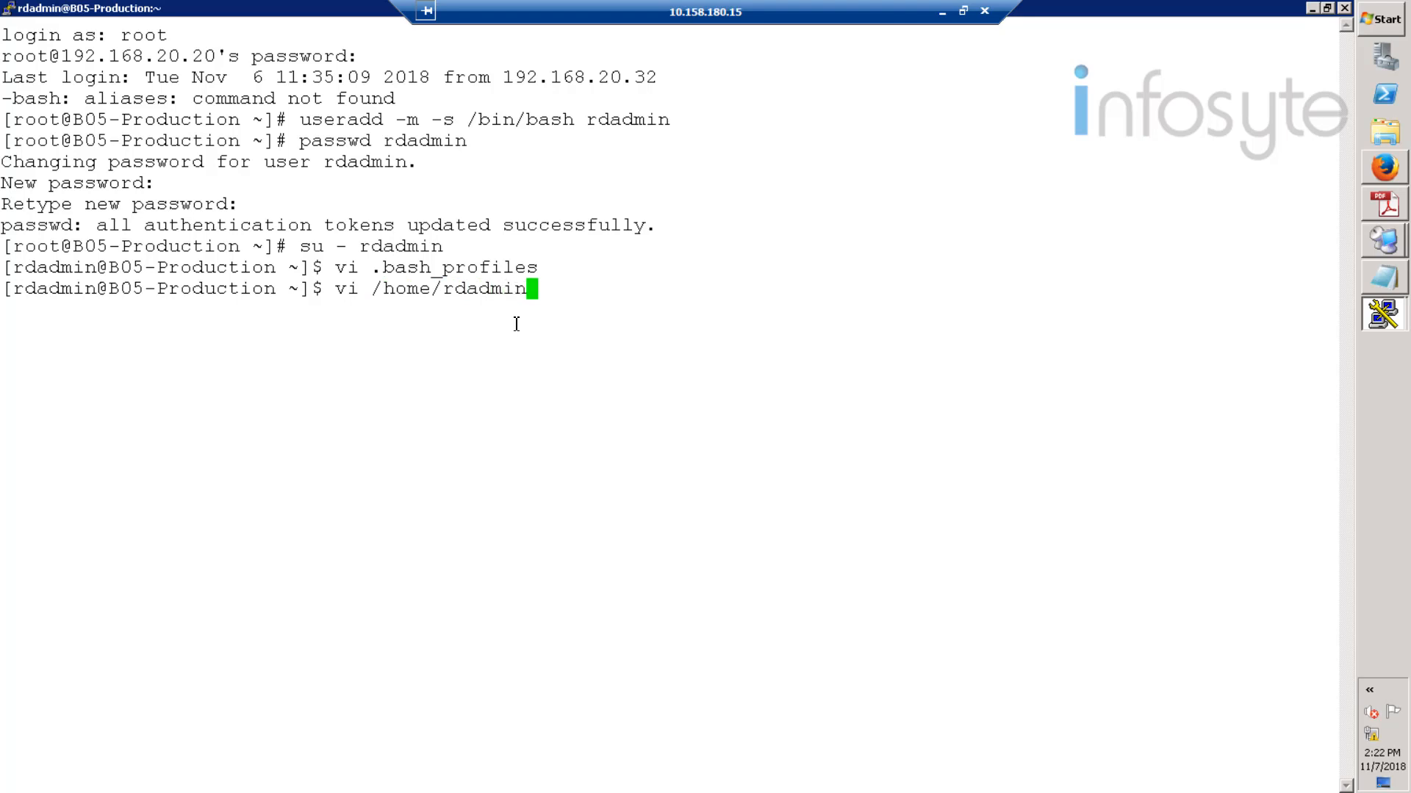
type("/.bash_")
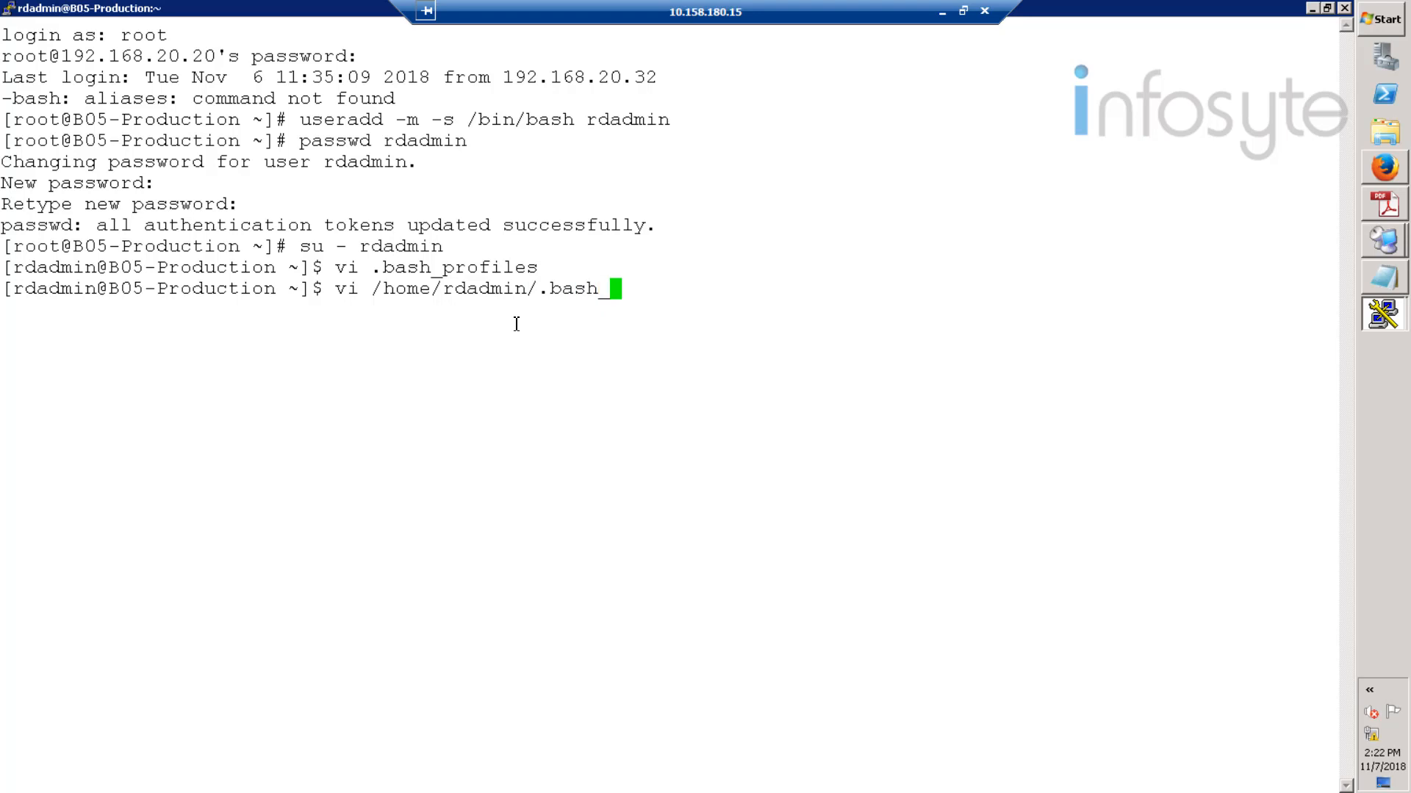
type("p")
key("Tab")
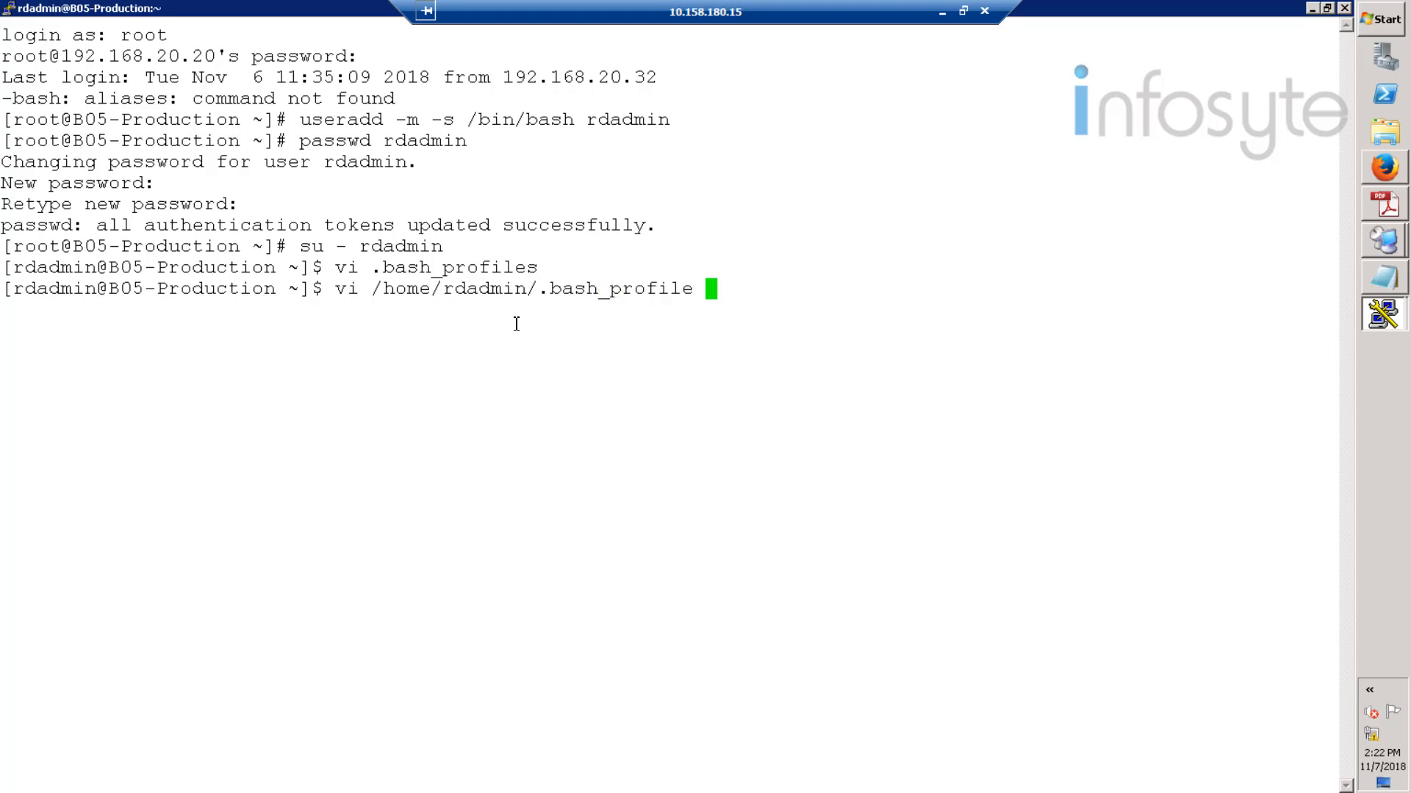
key("Return")
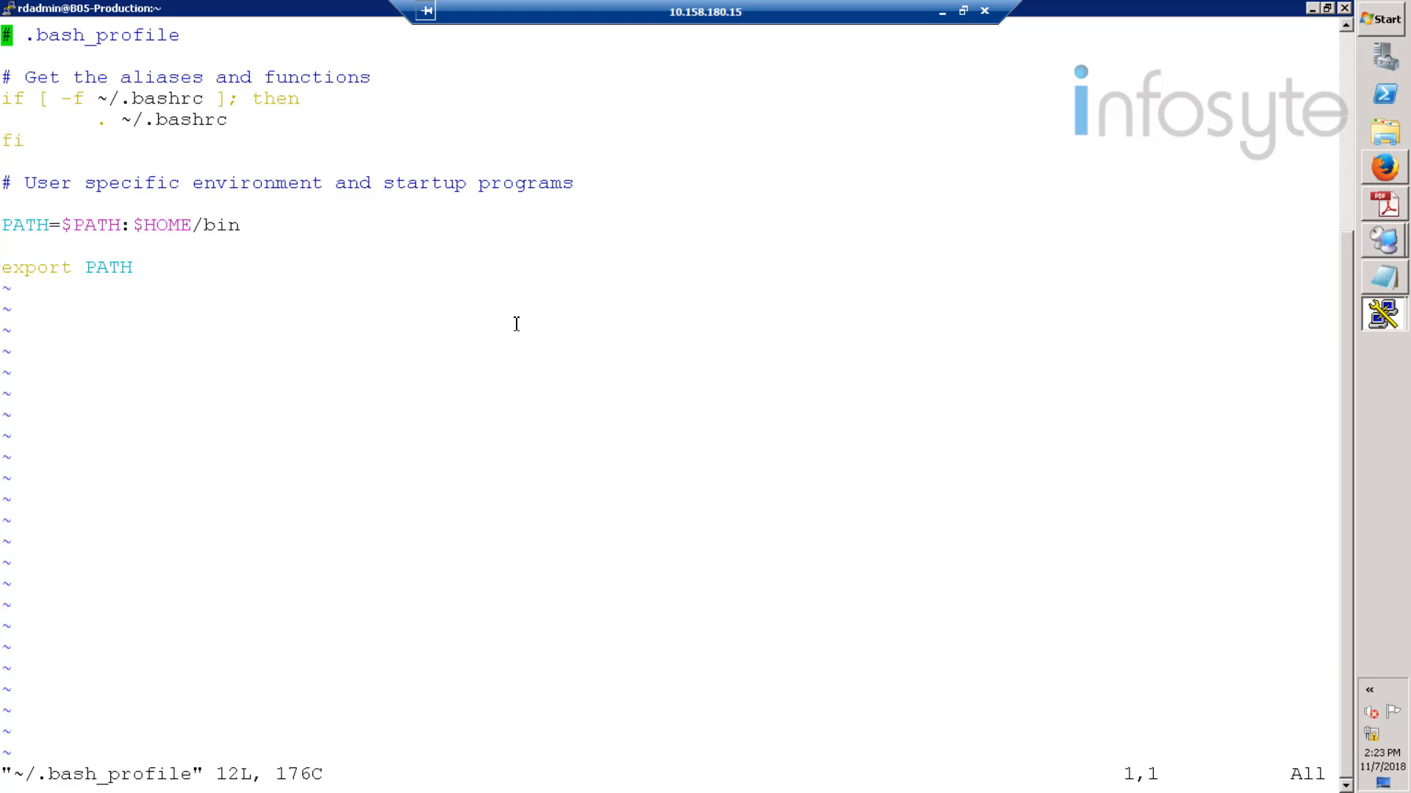
key("Down")
key("Down")
key("Down")
key("Down")
key("Down")
key("Down")
key("Down")
key("Down")
key("Down")
key("Down")
key("Down")
key("d")
key("d")
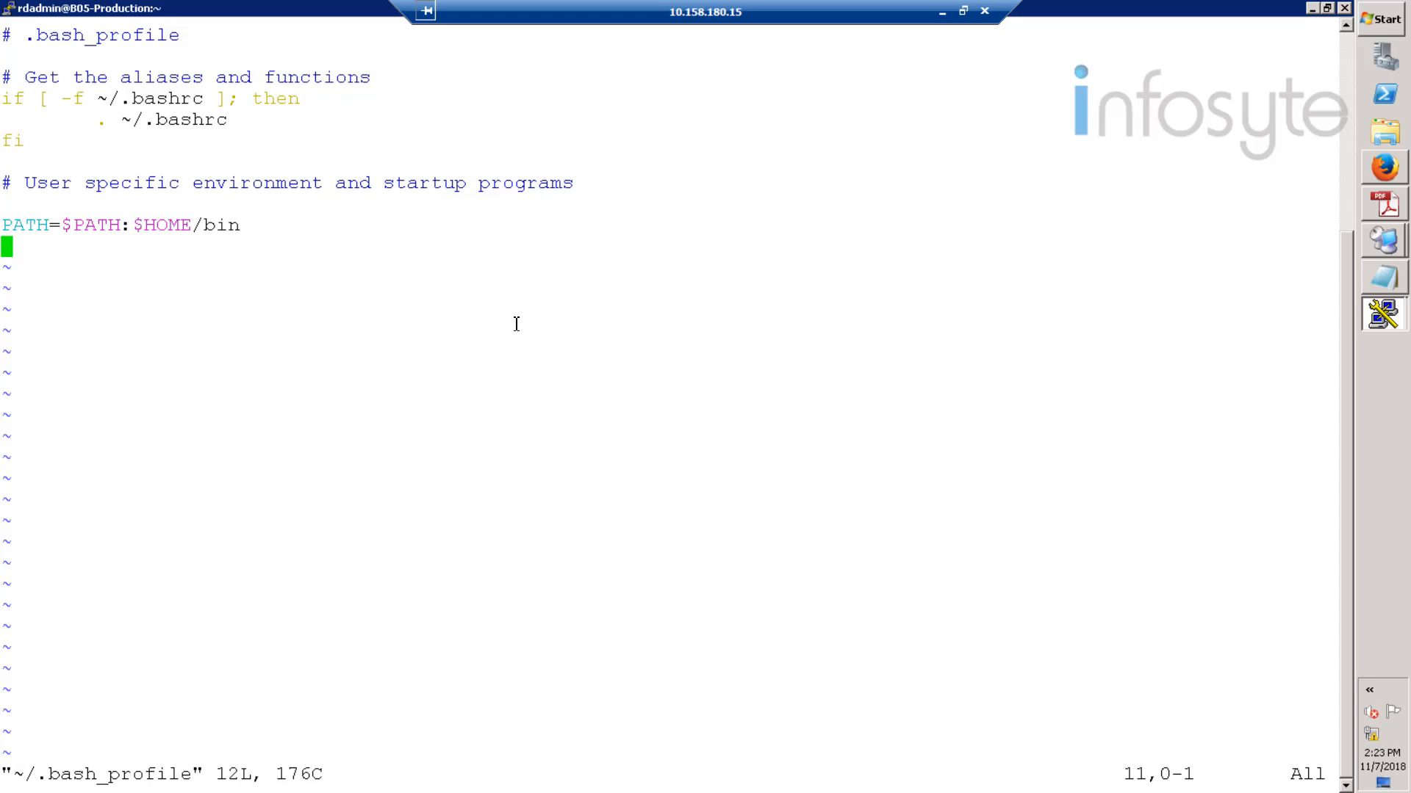
key("i")
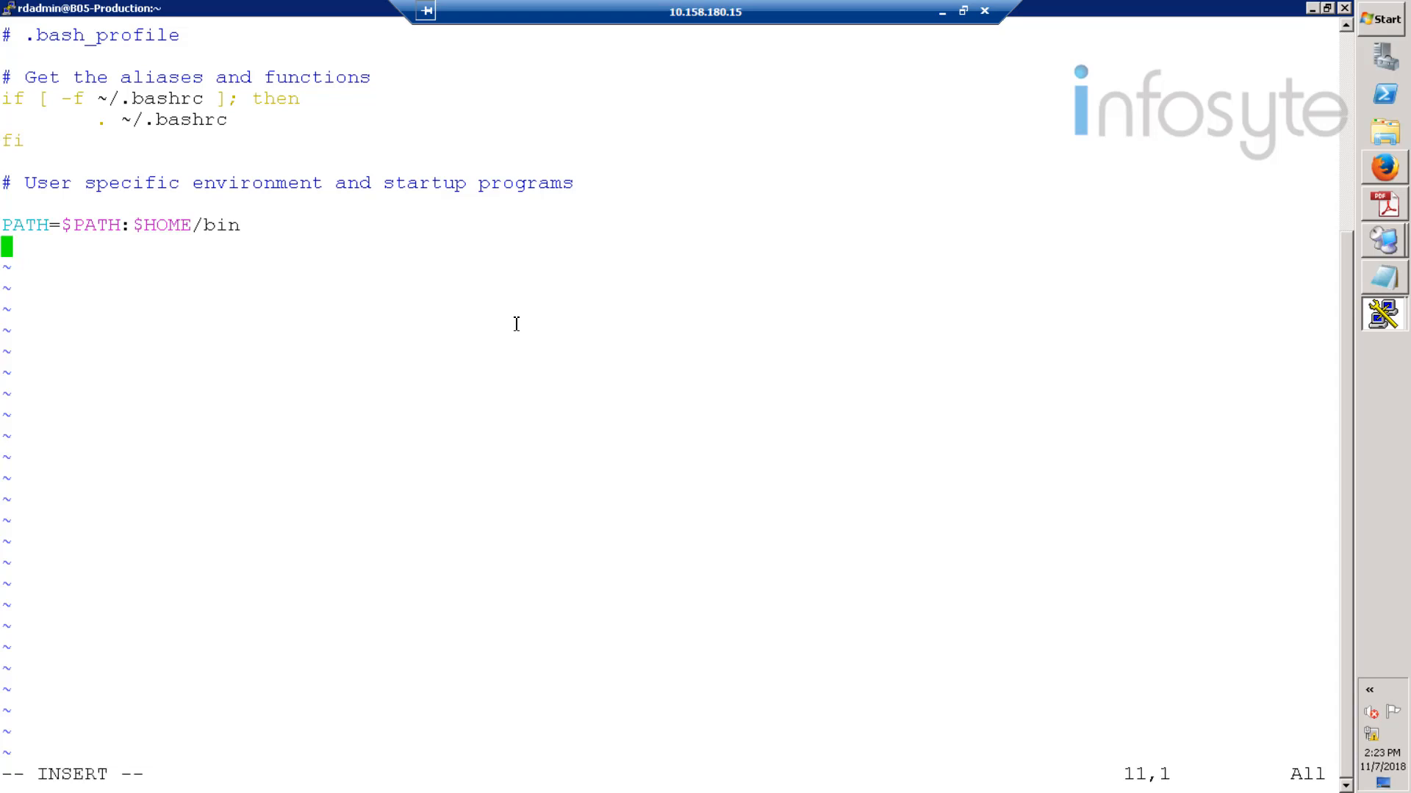
right_click(516, 324)
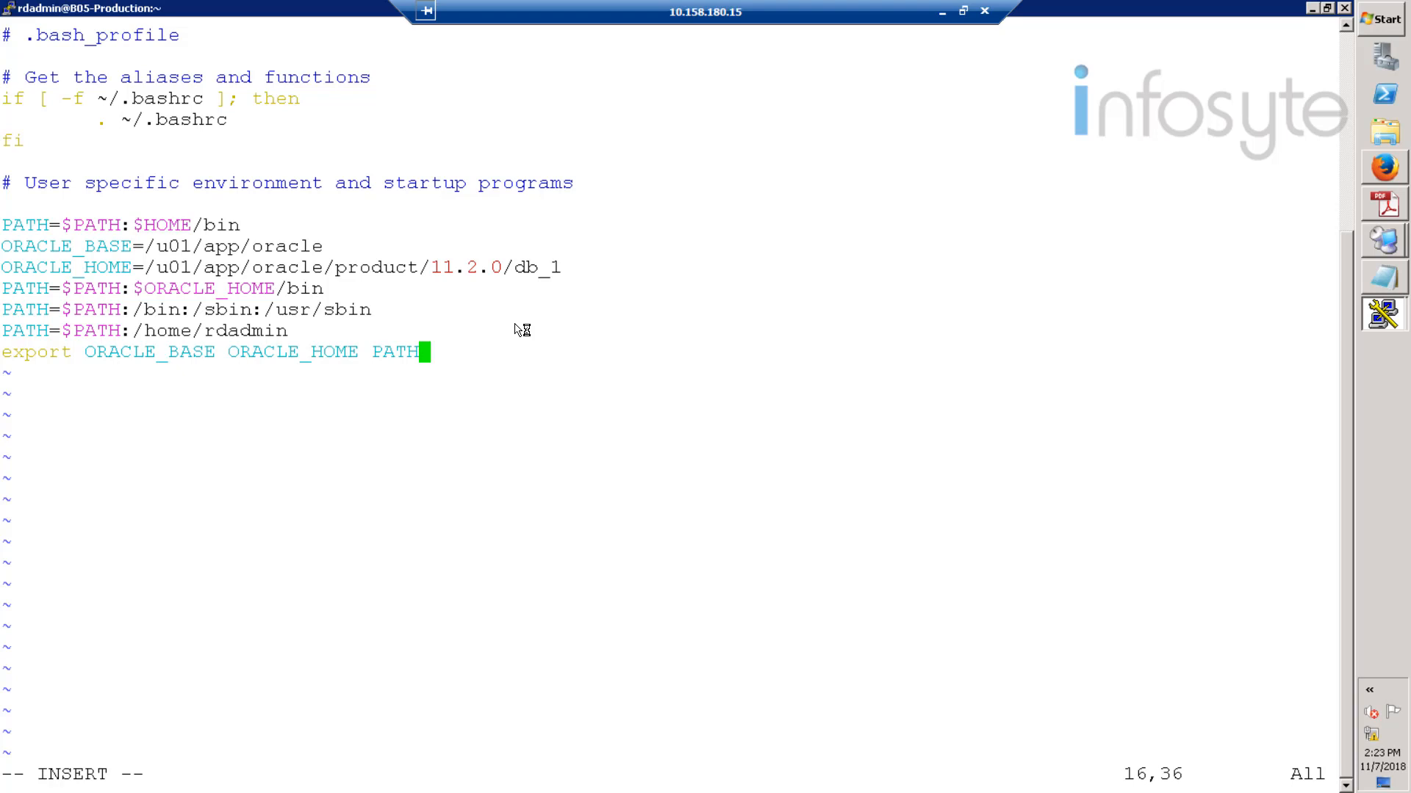
key("Escape")
- Save the profile with :wq and source /home/rdadmin/.bash_profile
type(":wq")
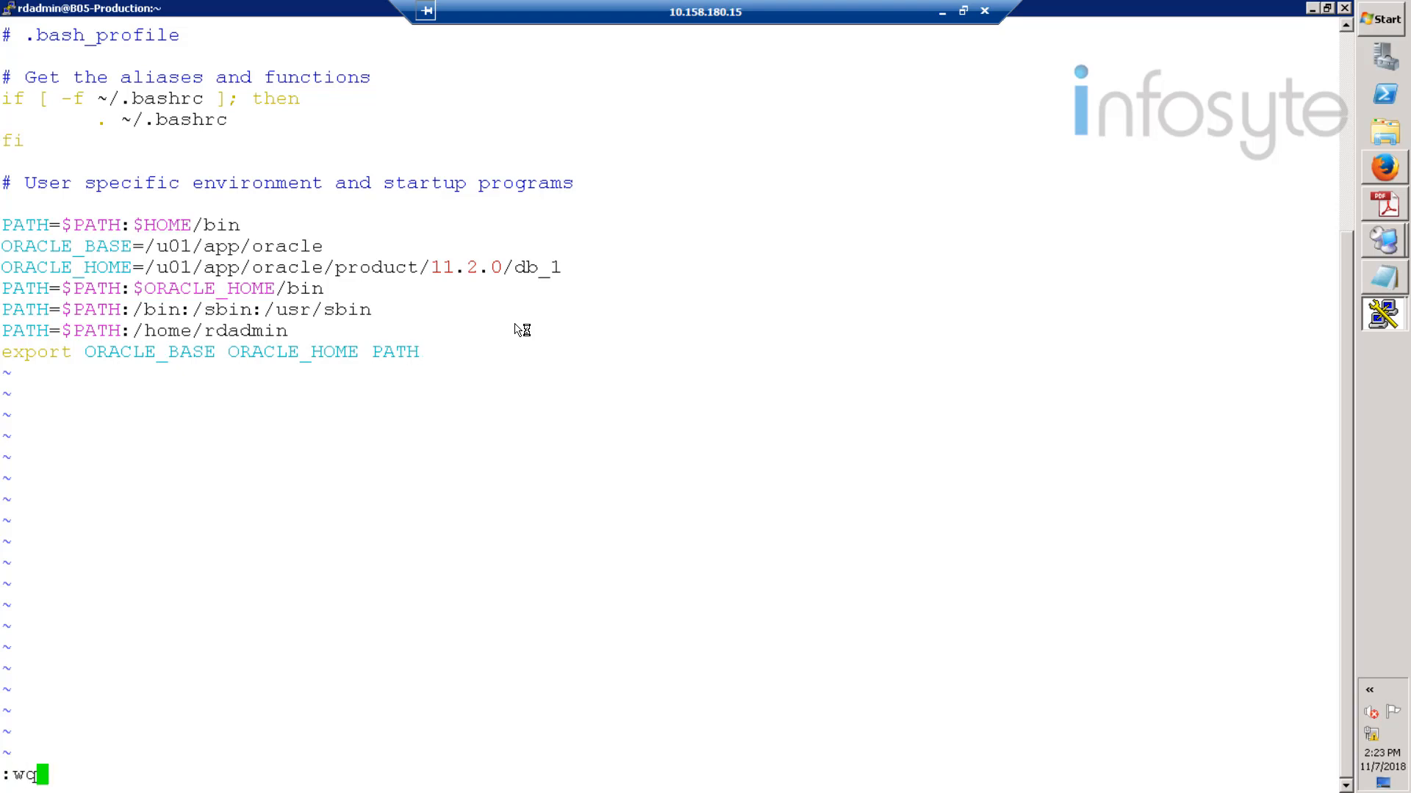
key("Return")
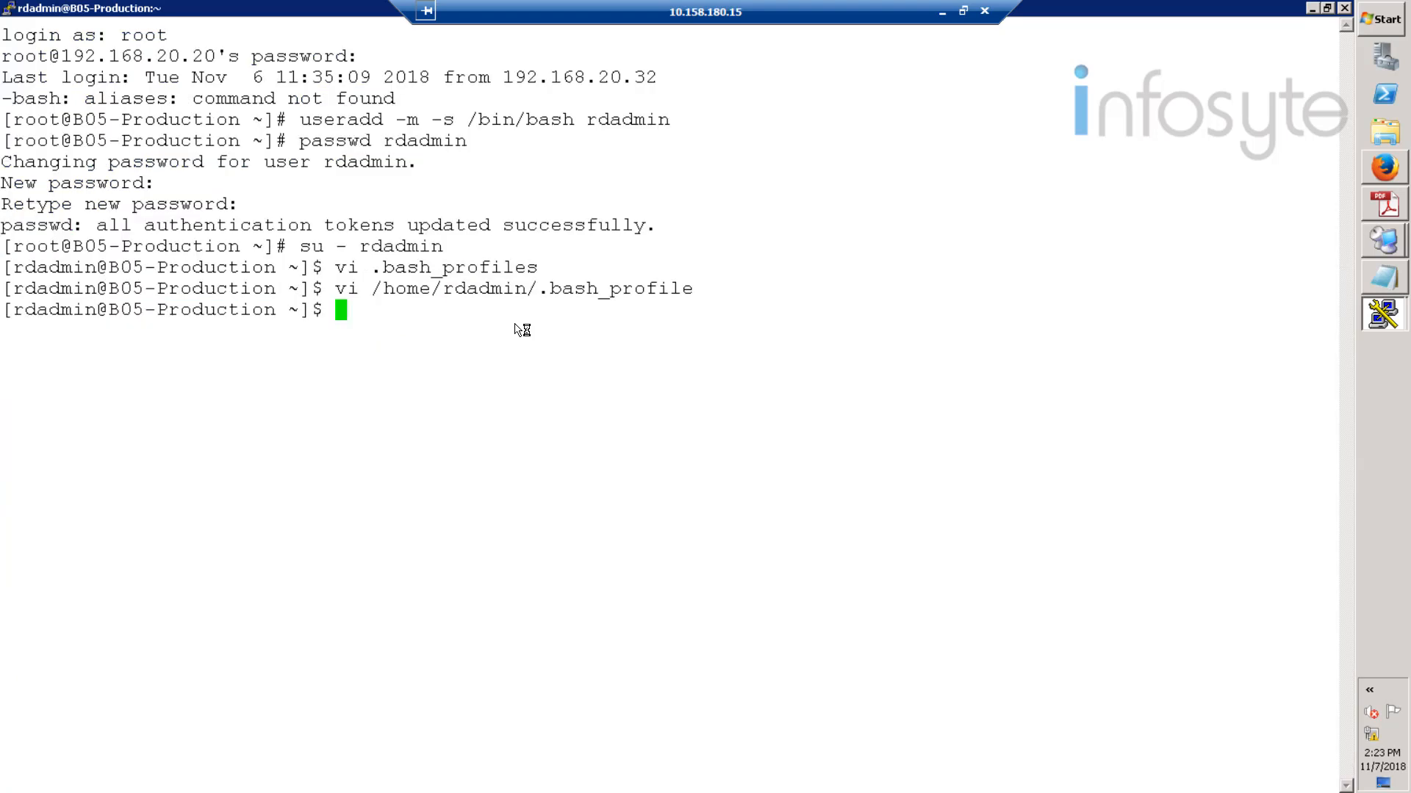
type("source")
type("/home/rdadmin")
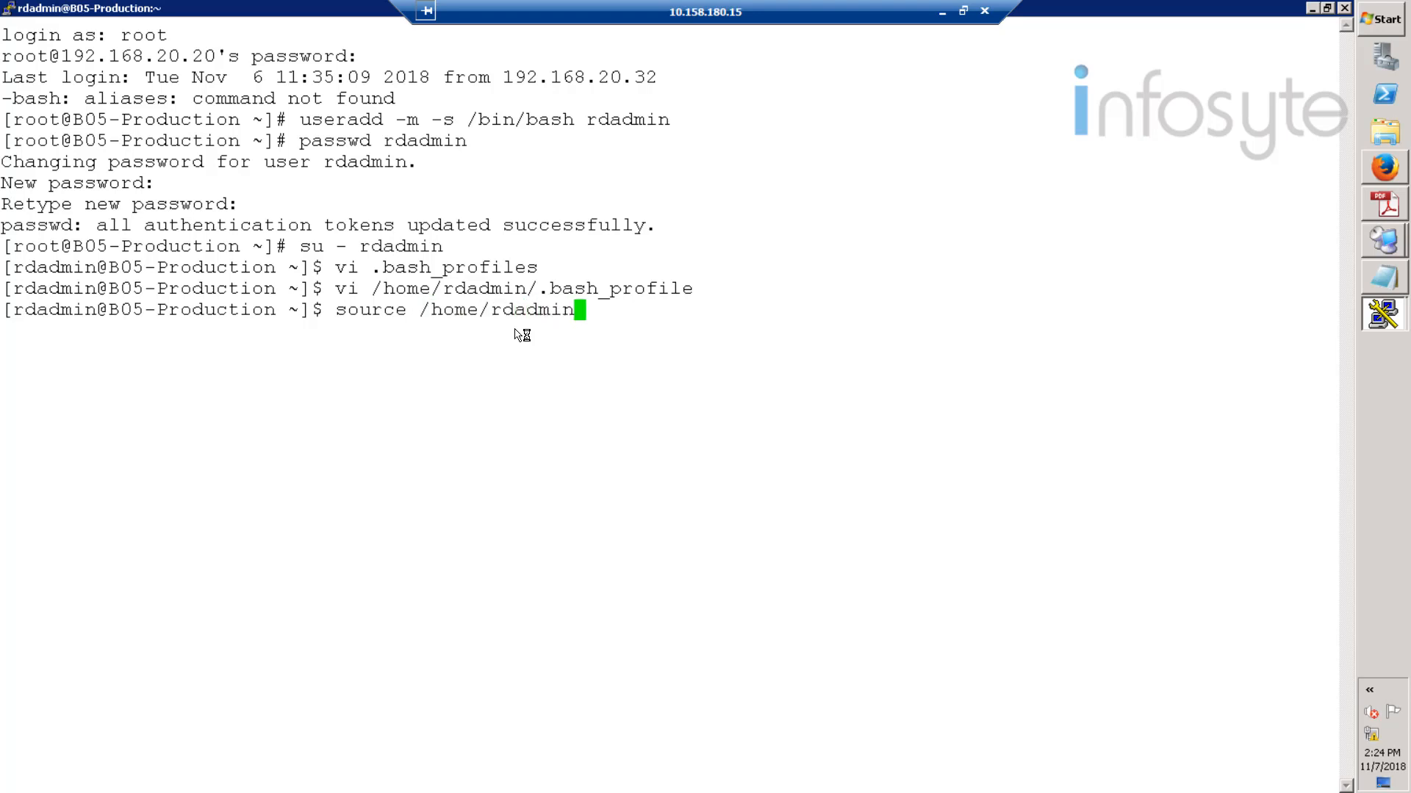
type("/.bash_profil")
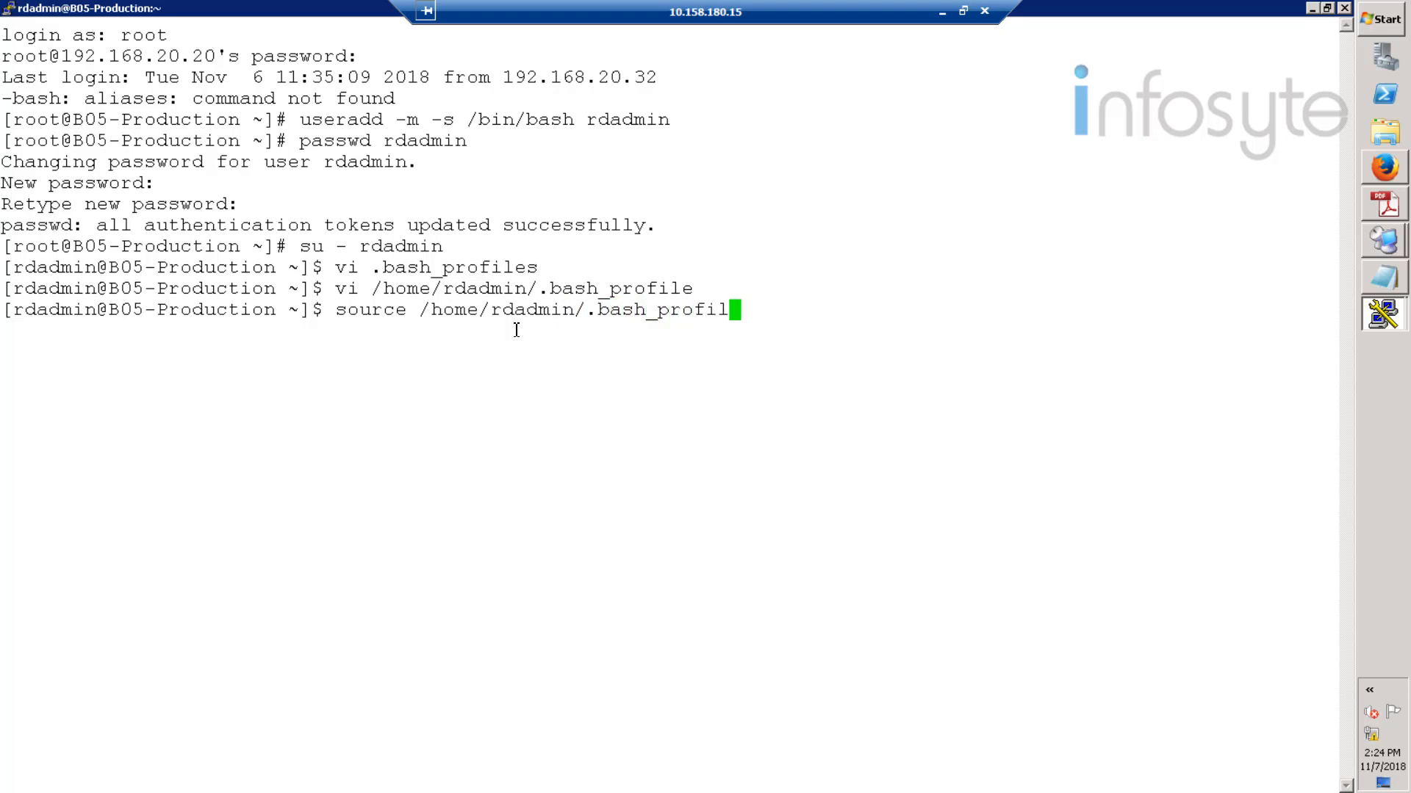
type("e")
key("Return")
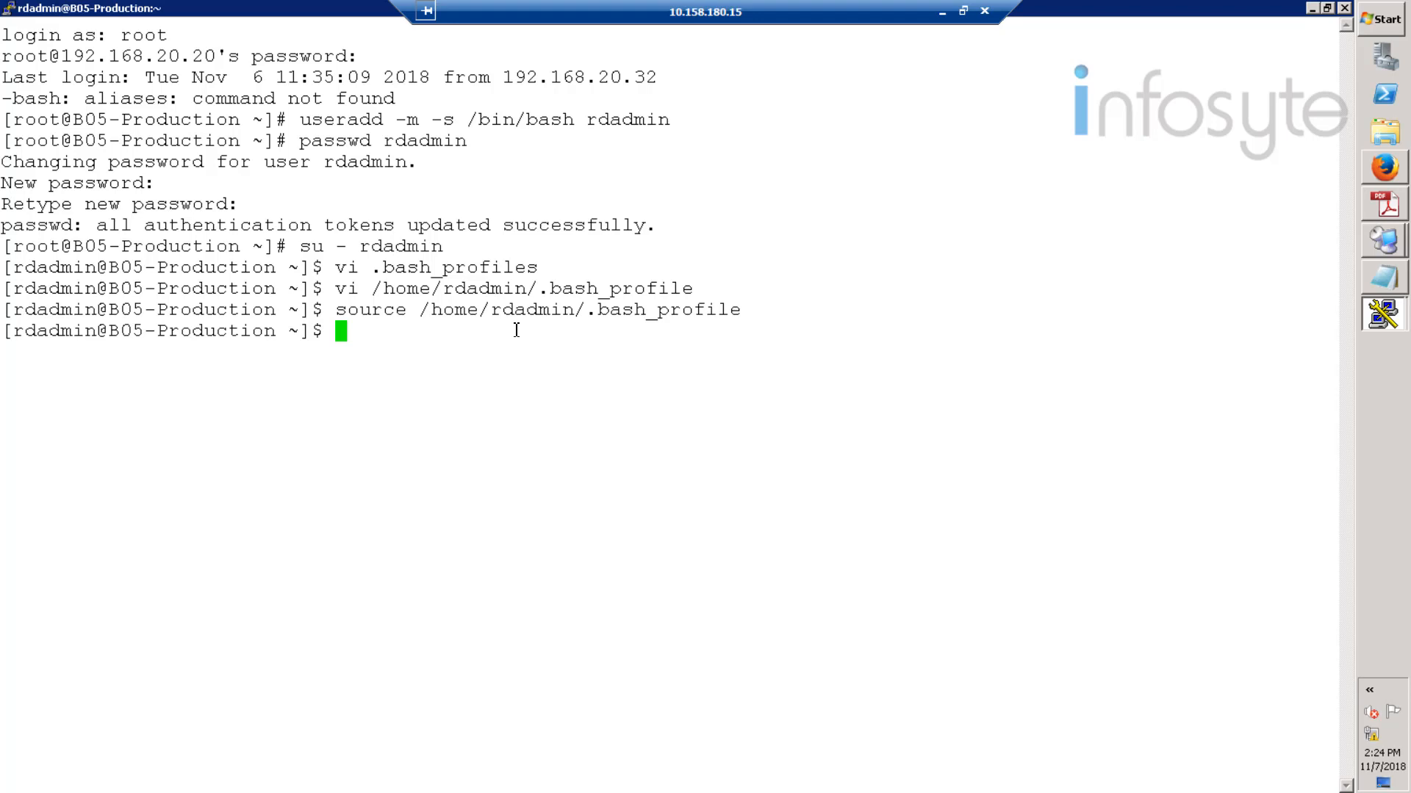
- Create the /home/rdadmin/Agent directory and exit back to the root shell
type("mkdir /hom")
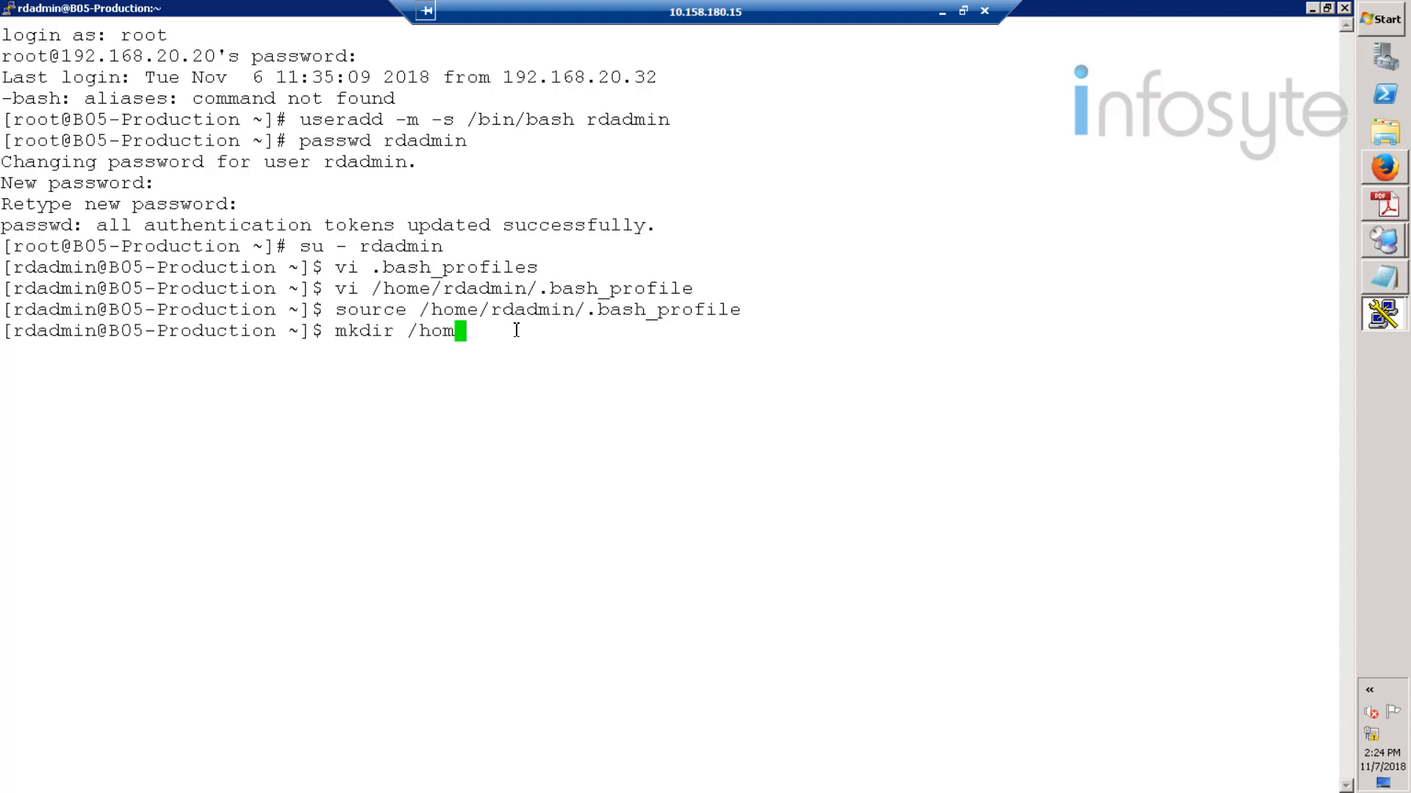
type("e/rdadmin/Agent")
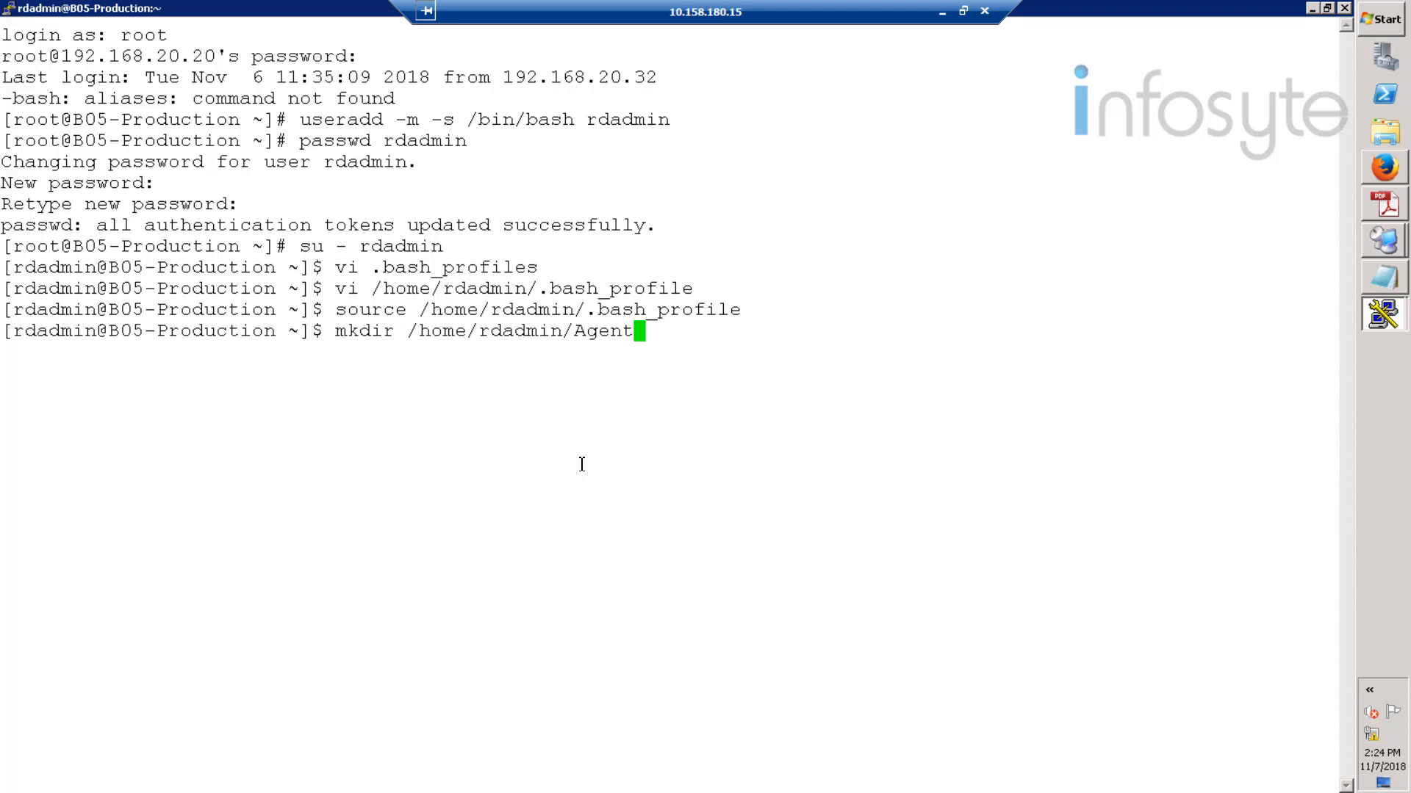
key("Return")
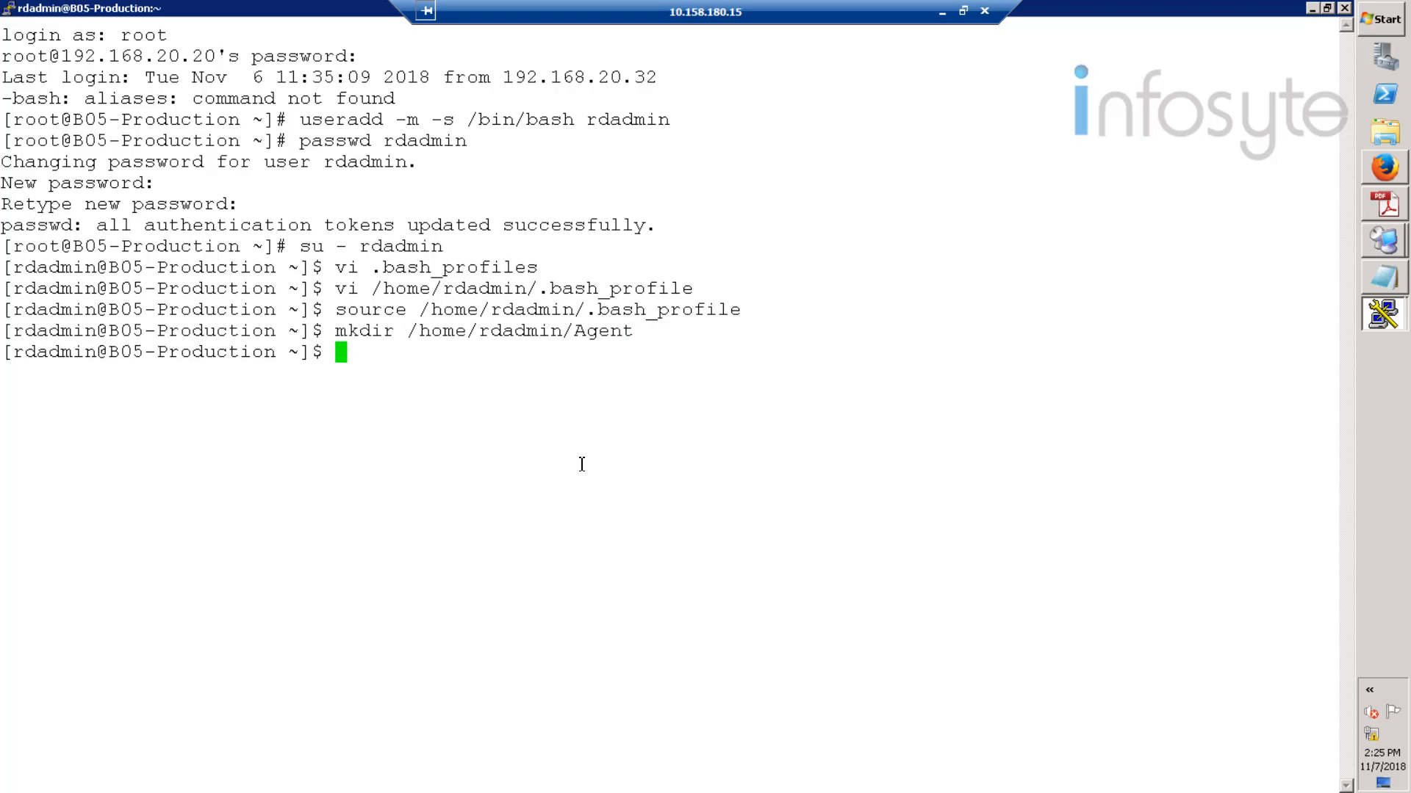
type("exit")
key("Return")
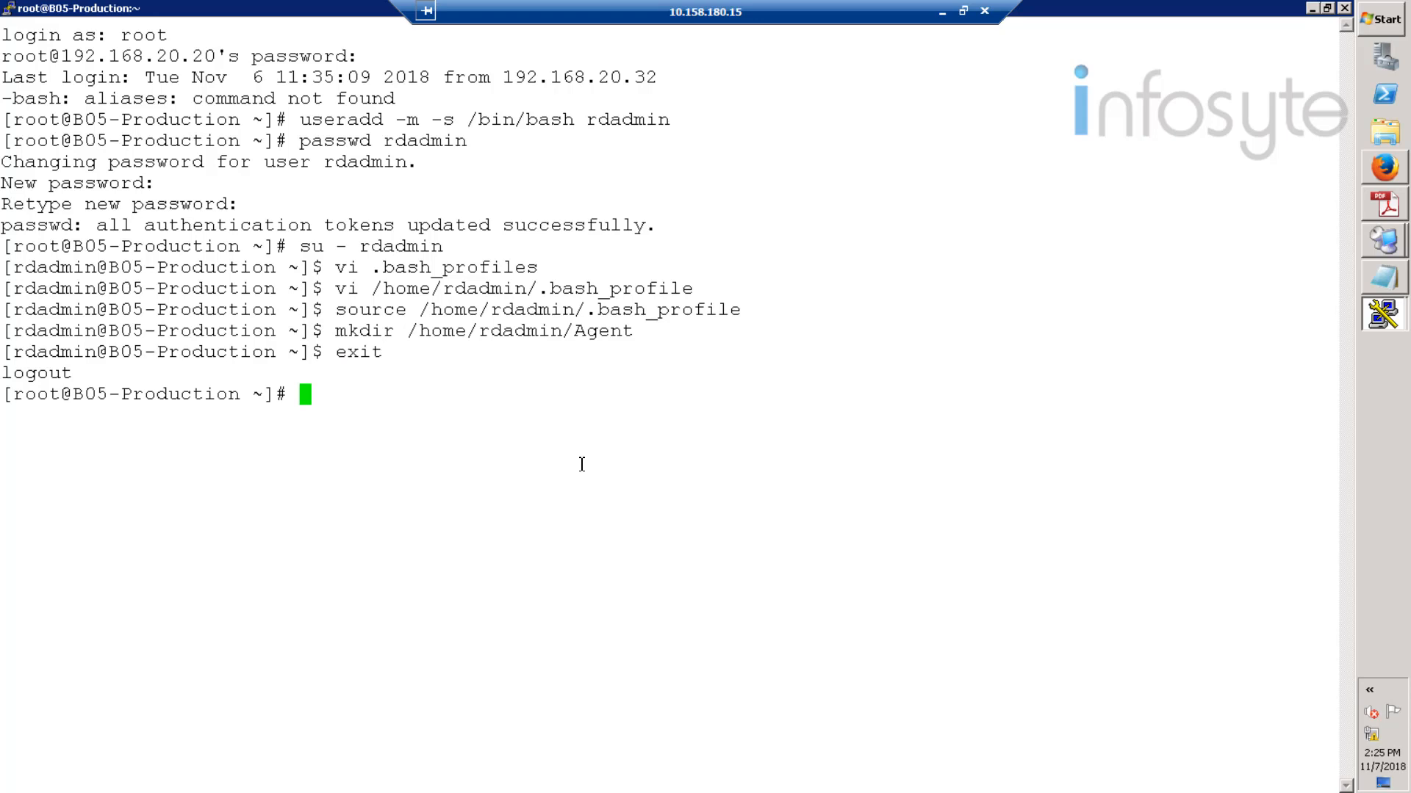
type("cd /opt/hci")
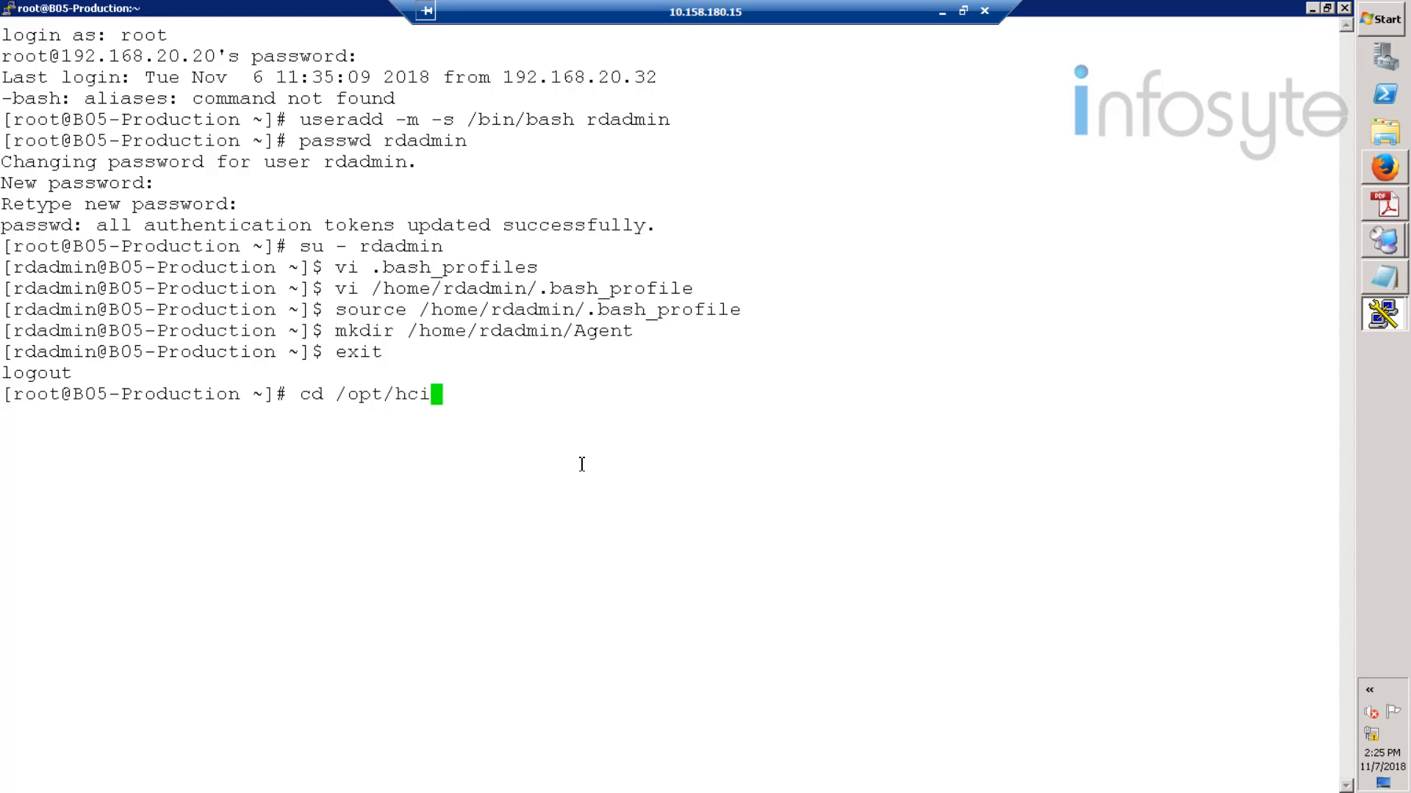
- Go to /opt/hcie_software and list its files
key("Tab")
key("Return")
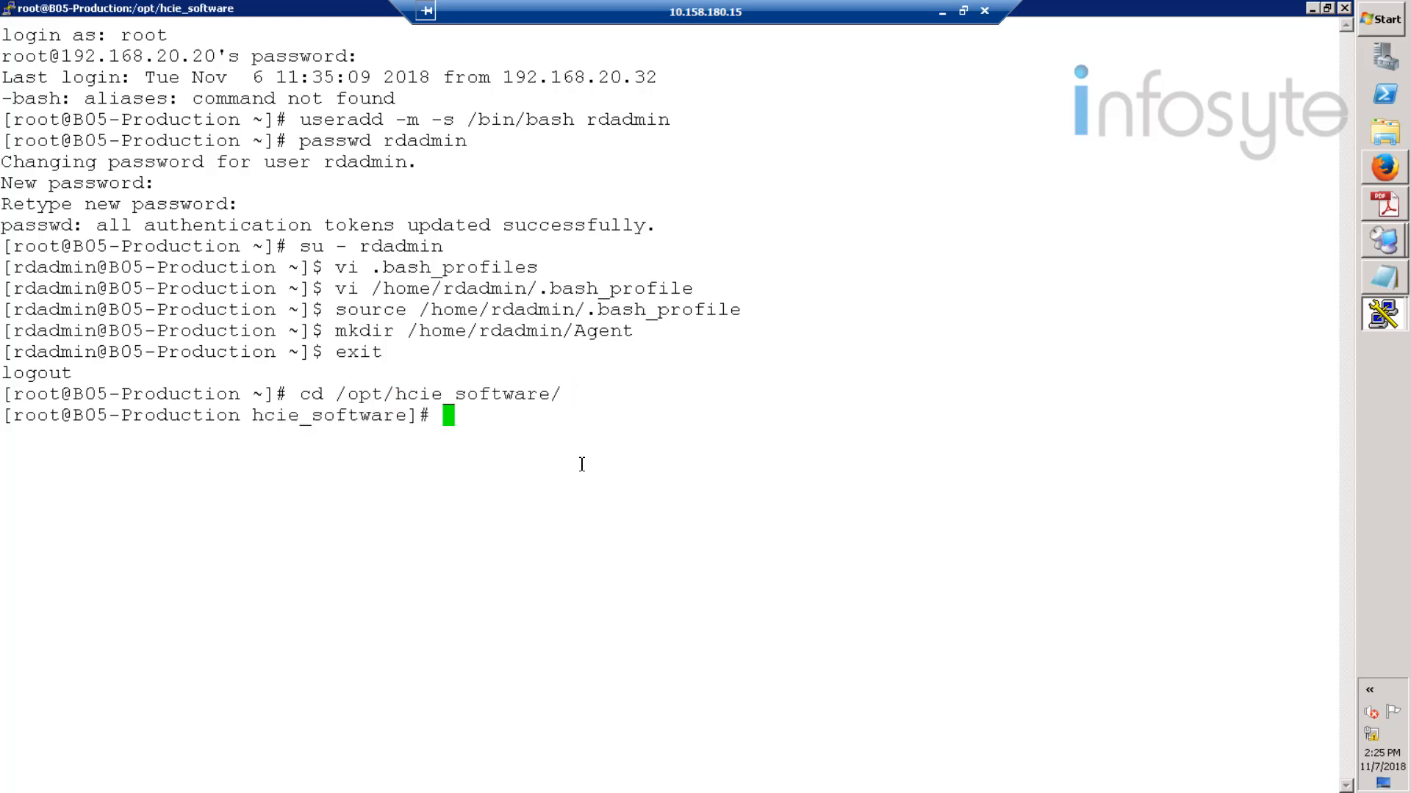
type("ls")
key("Return")
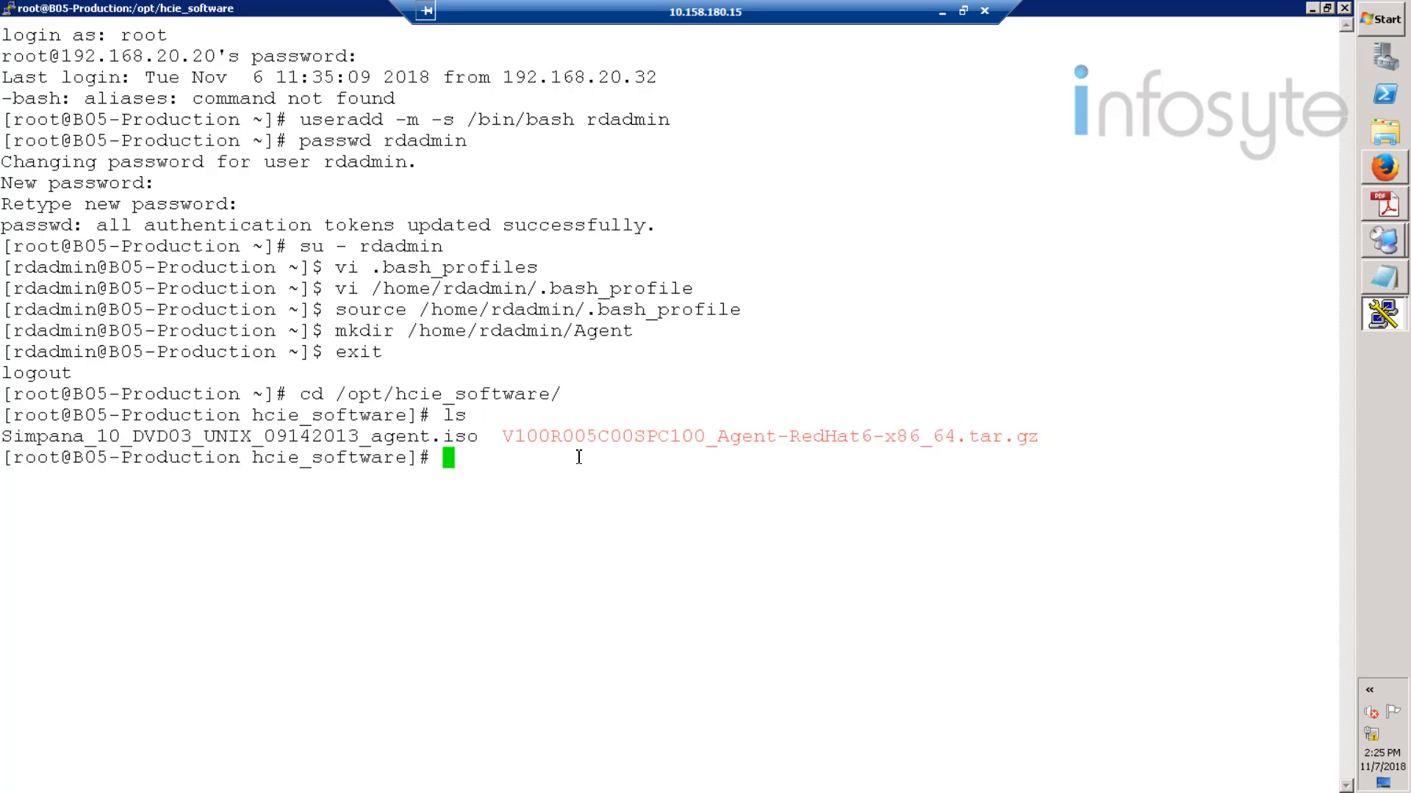
left_click_drag(505, 439, 1055, 441)
left_click(601, 468)
- Copy V100R005C00SPC100_Agent-RedHat6-x86_64.tar.gz into /home/rdadmin/Agent and confirm it is there
type("cp V1")
key("Tab")
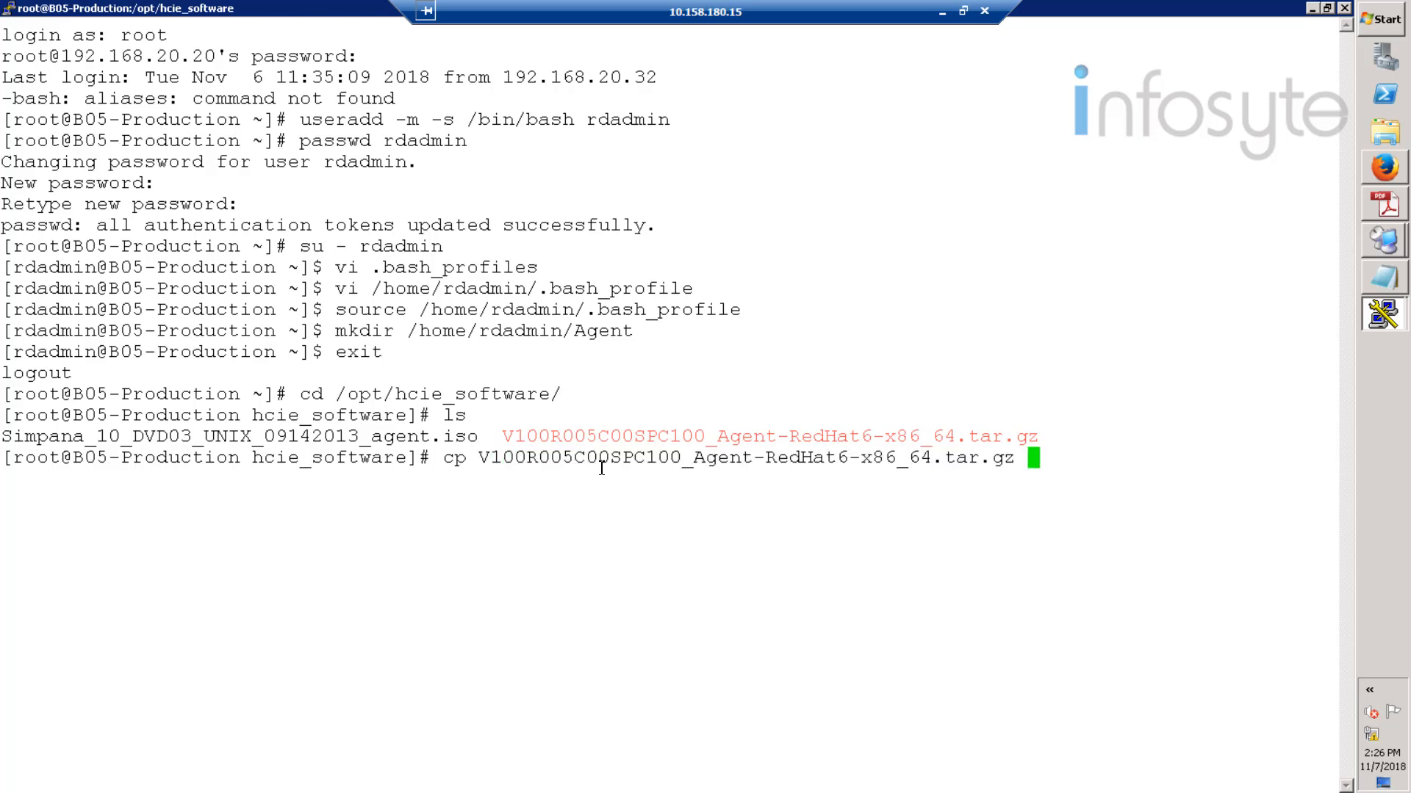
type("/home/r")
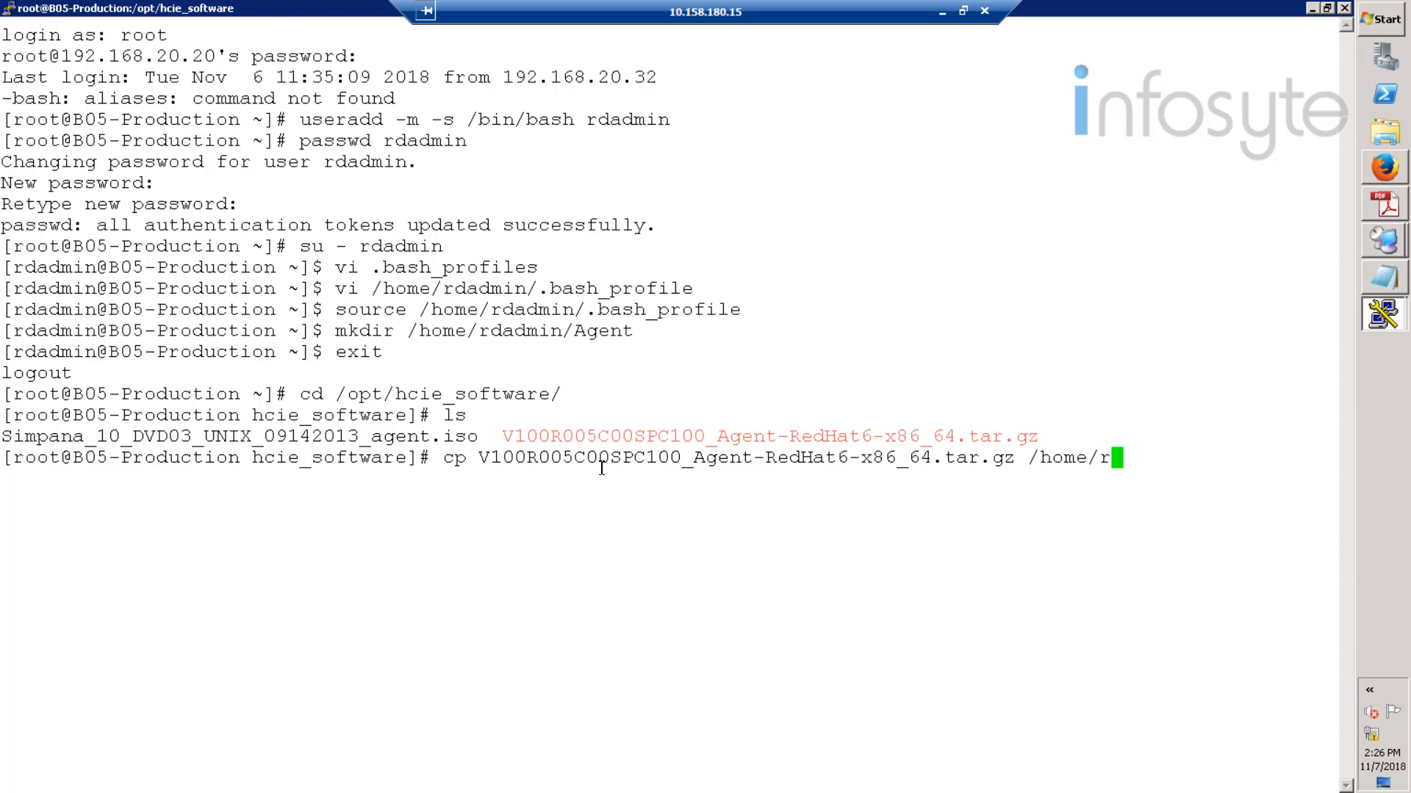
type("dadmin/Agent")
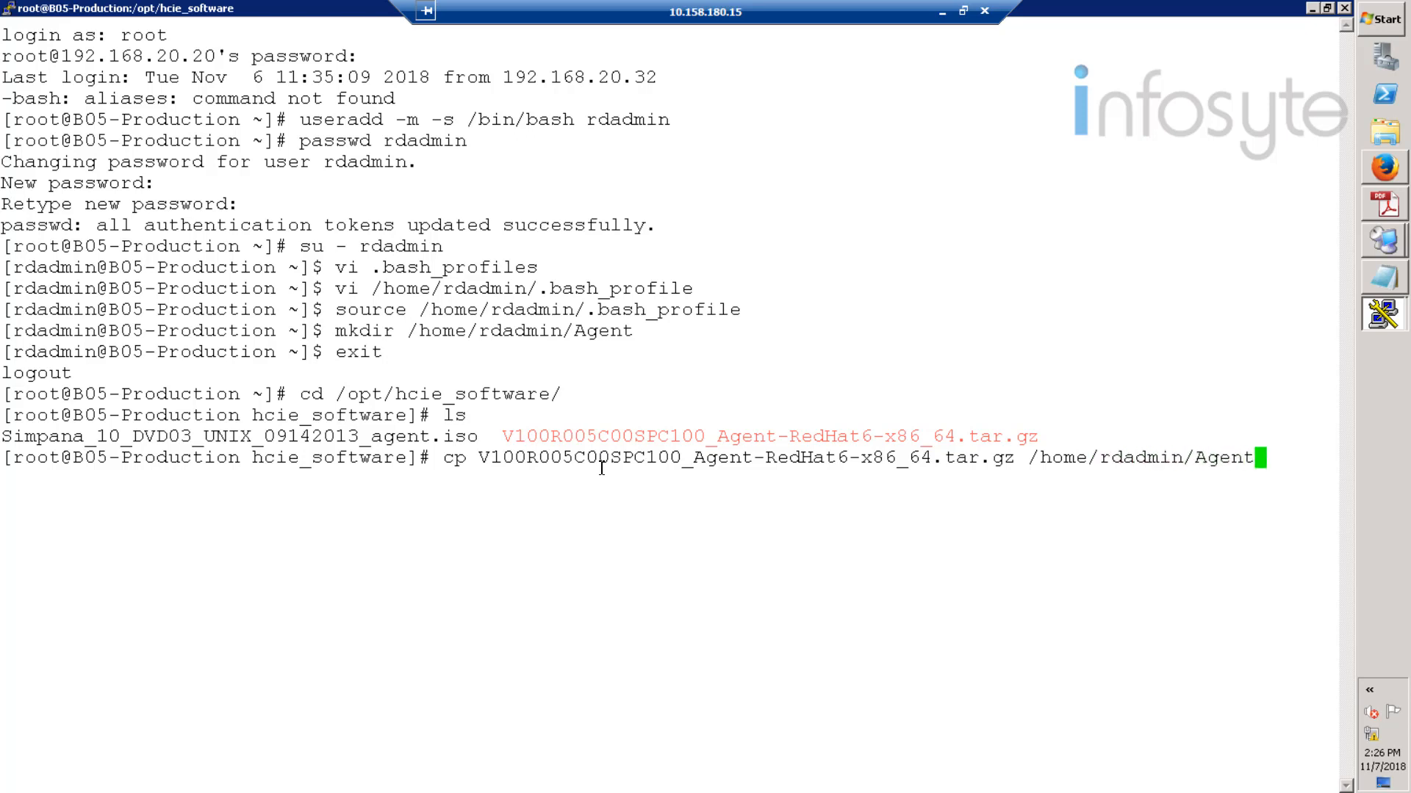
key("Return")
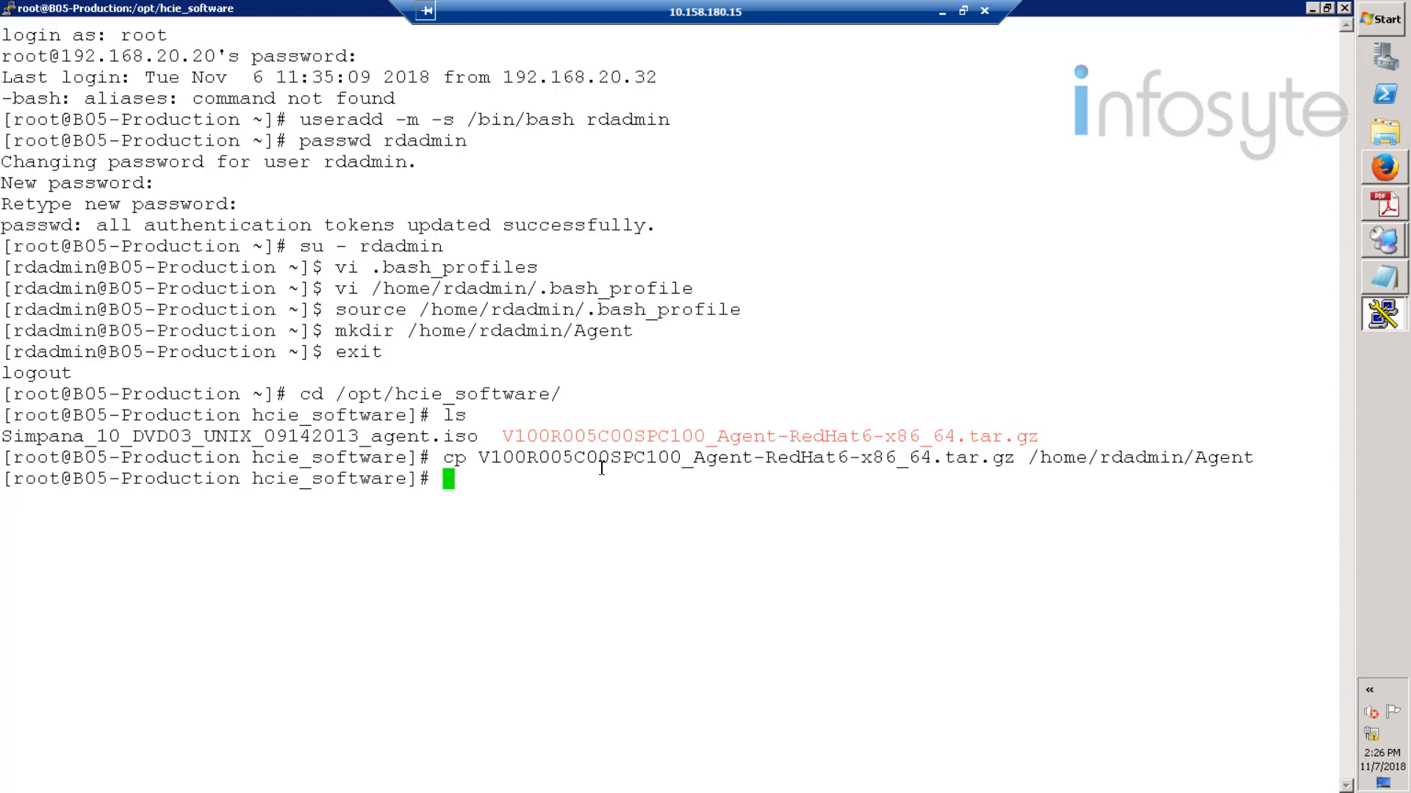
type("cd /home")
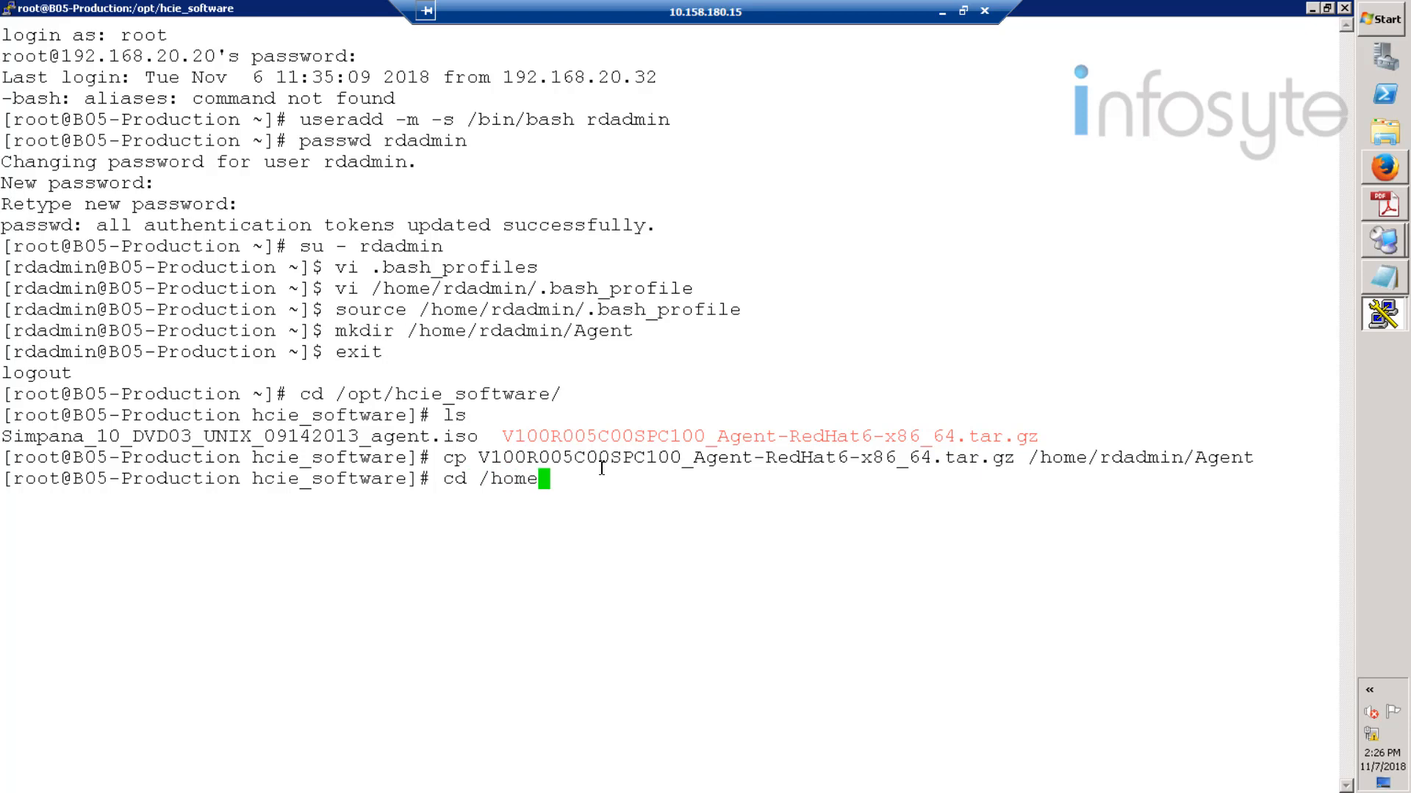
type("/rdadmin/Agent")
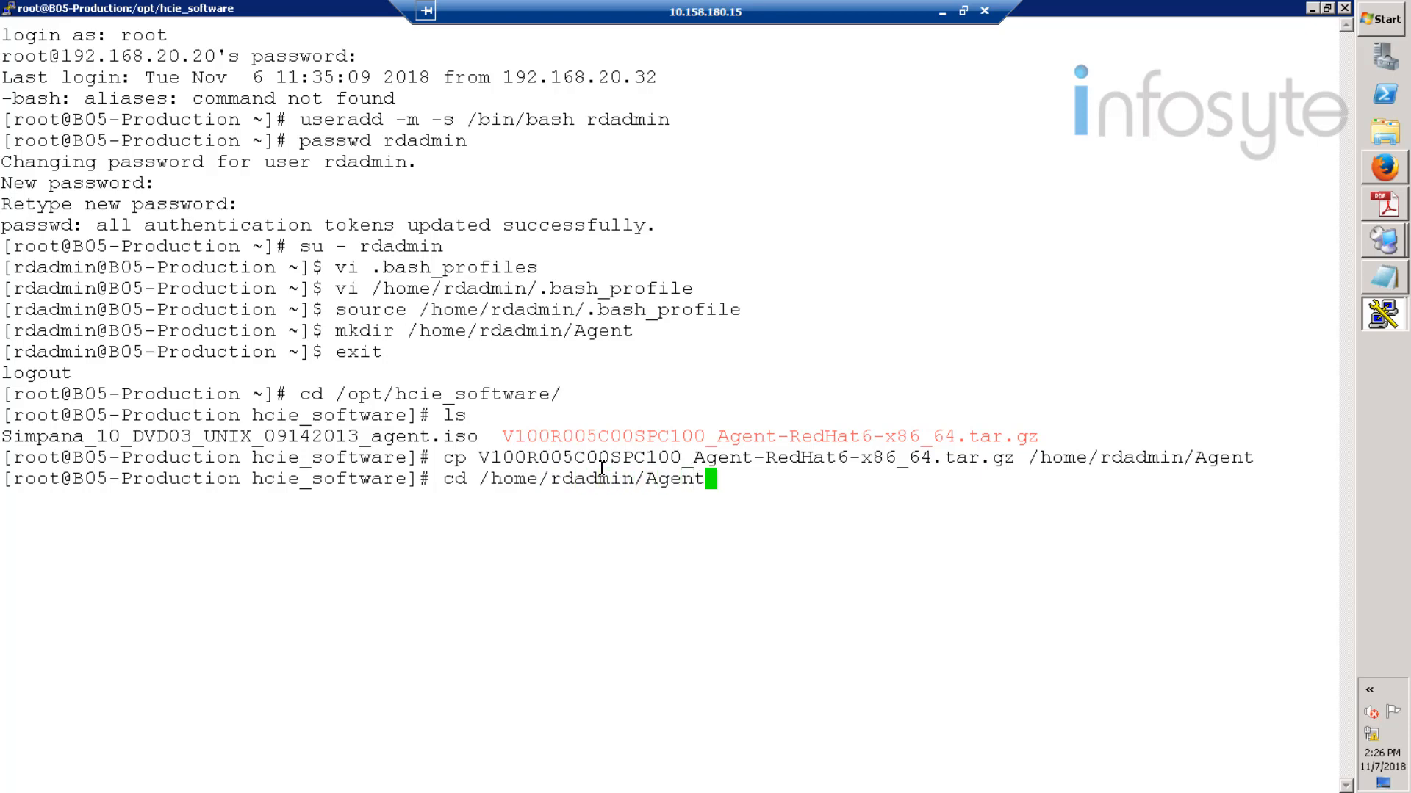
key("Return")
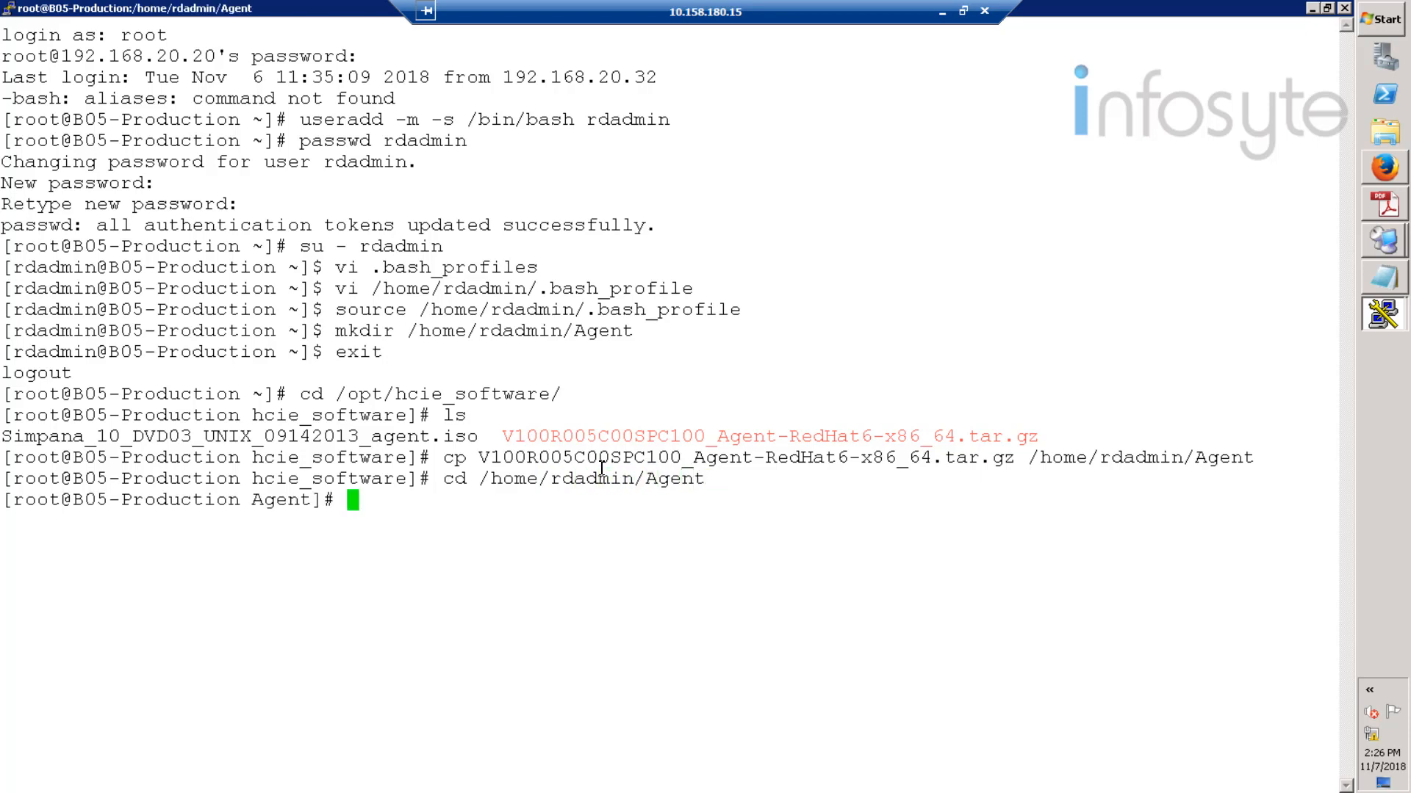
type("ls")
key("Return")
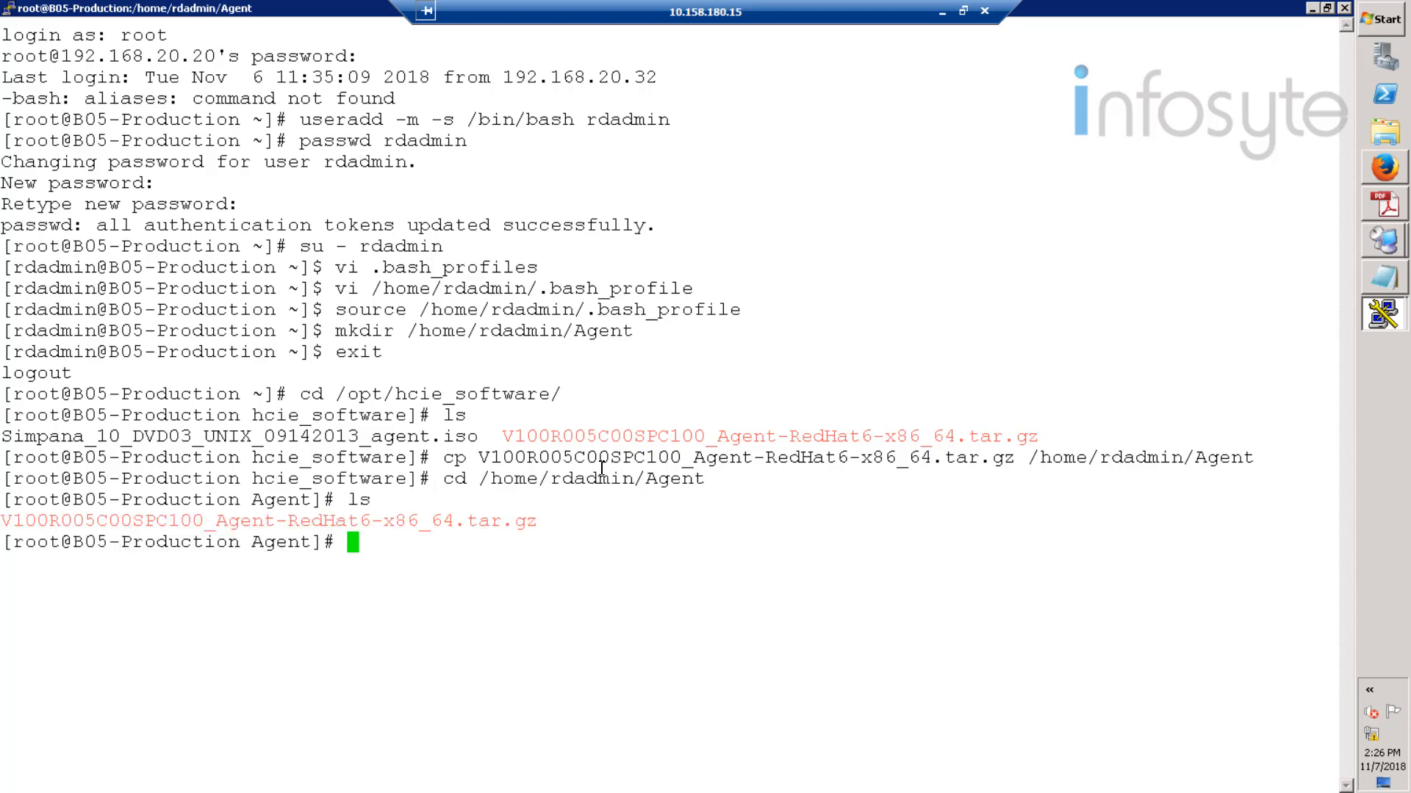
type("tar -zxvf ")
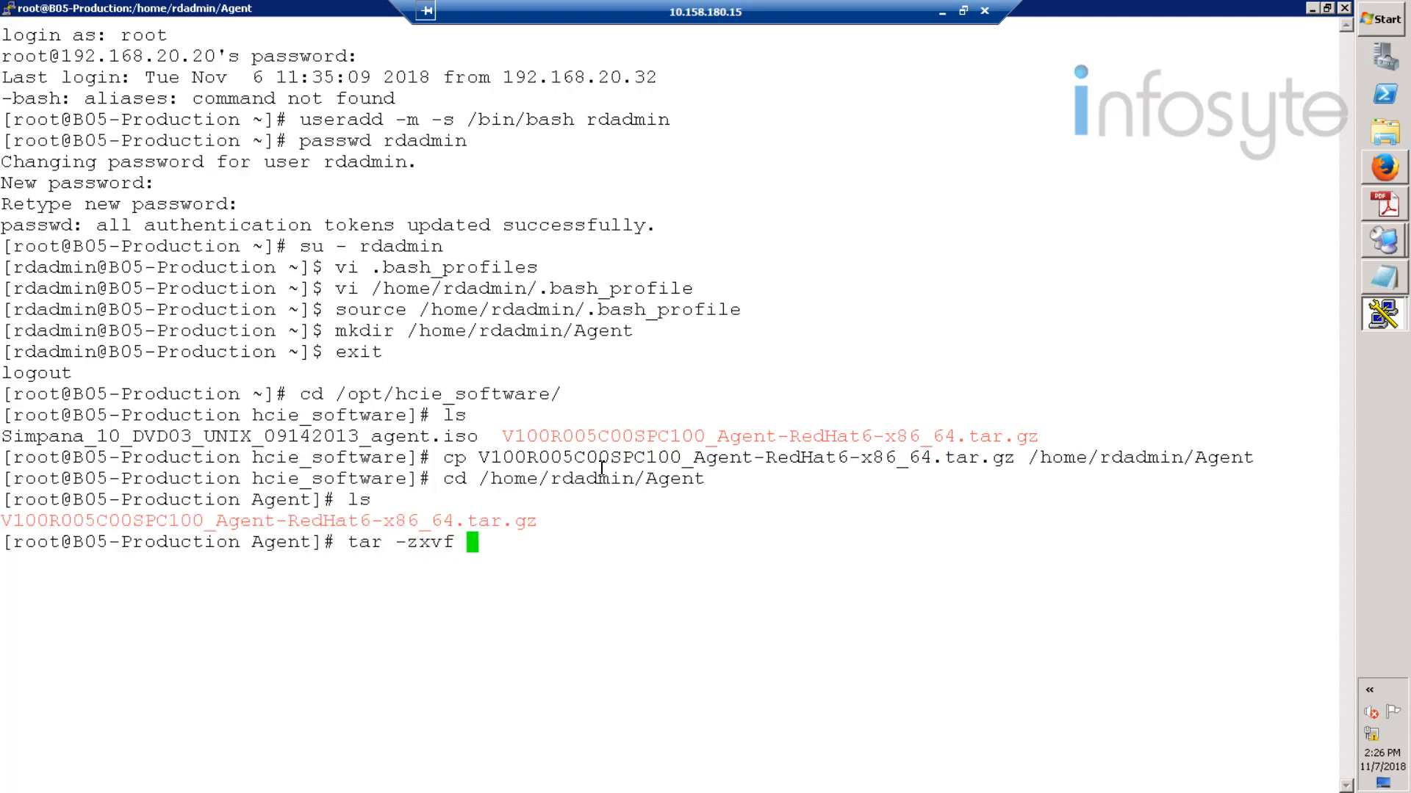
type("V")
- Extract the agent tar.gz package with tar -zxvf and list the extracted files
key("Tab")
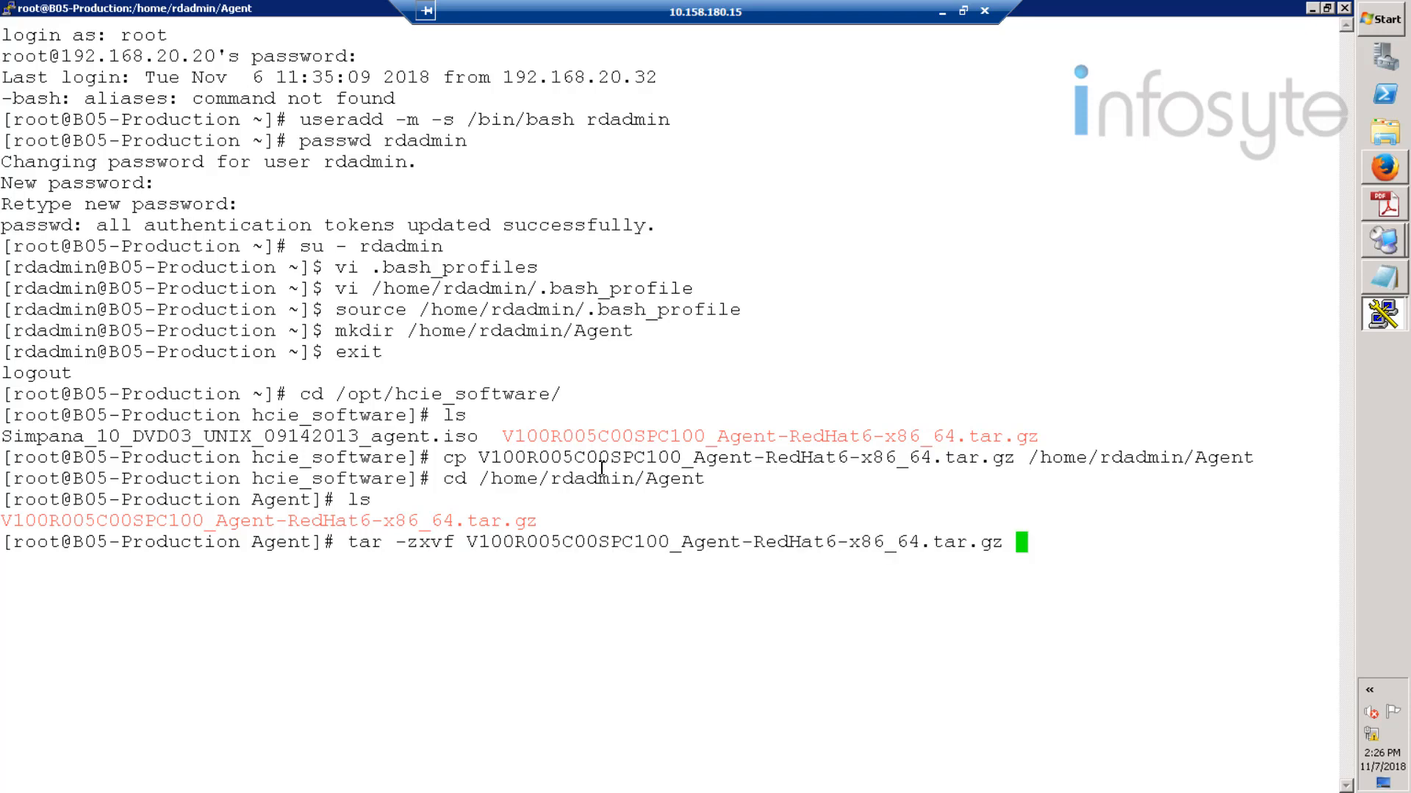
key("Return")
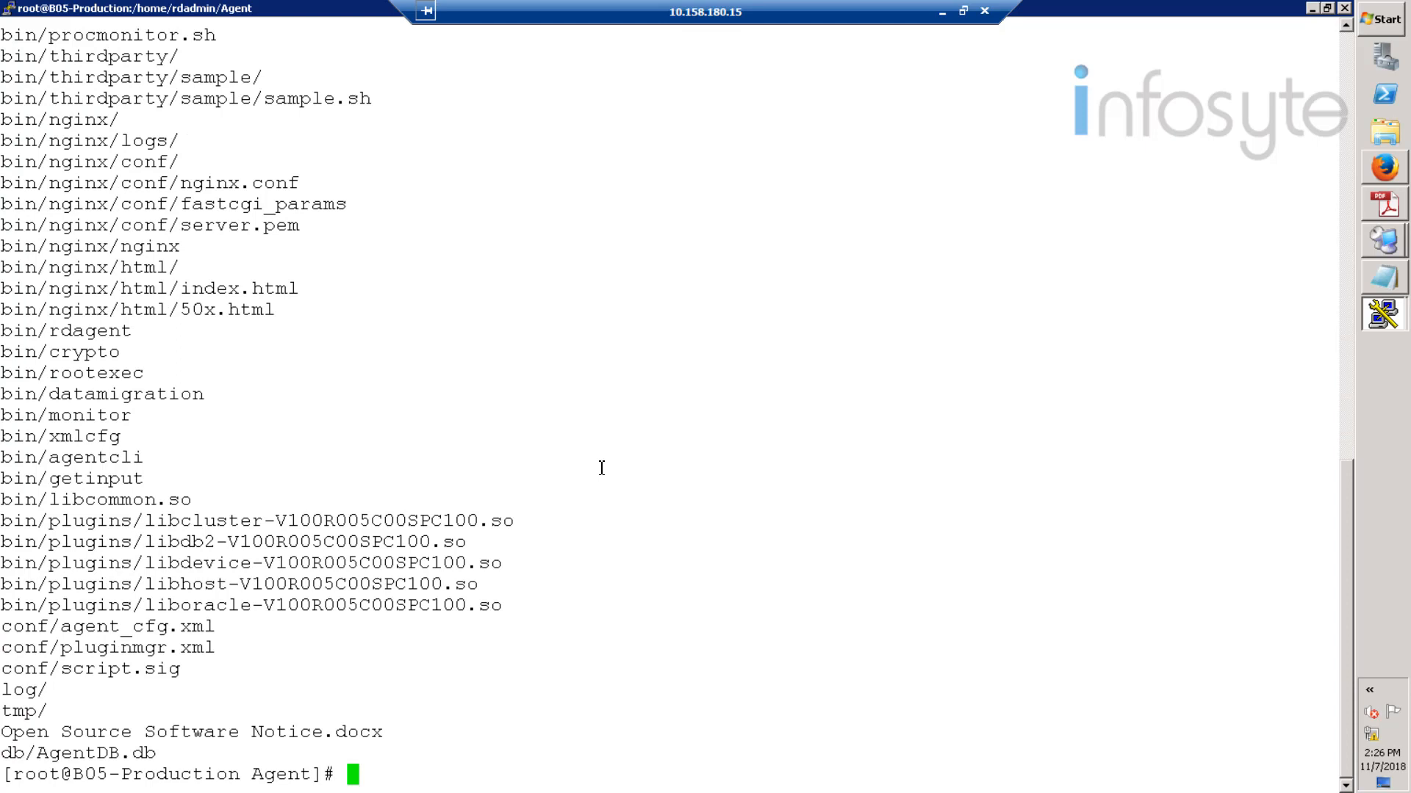
type("ls")
key("Return")
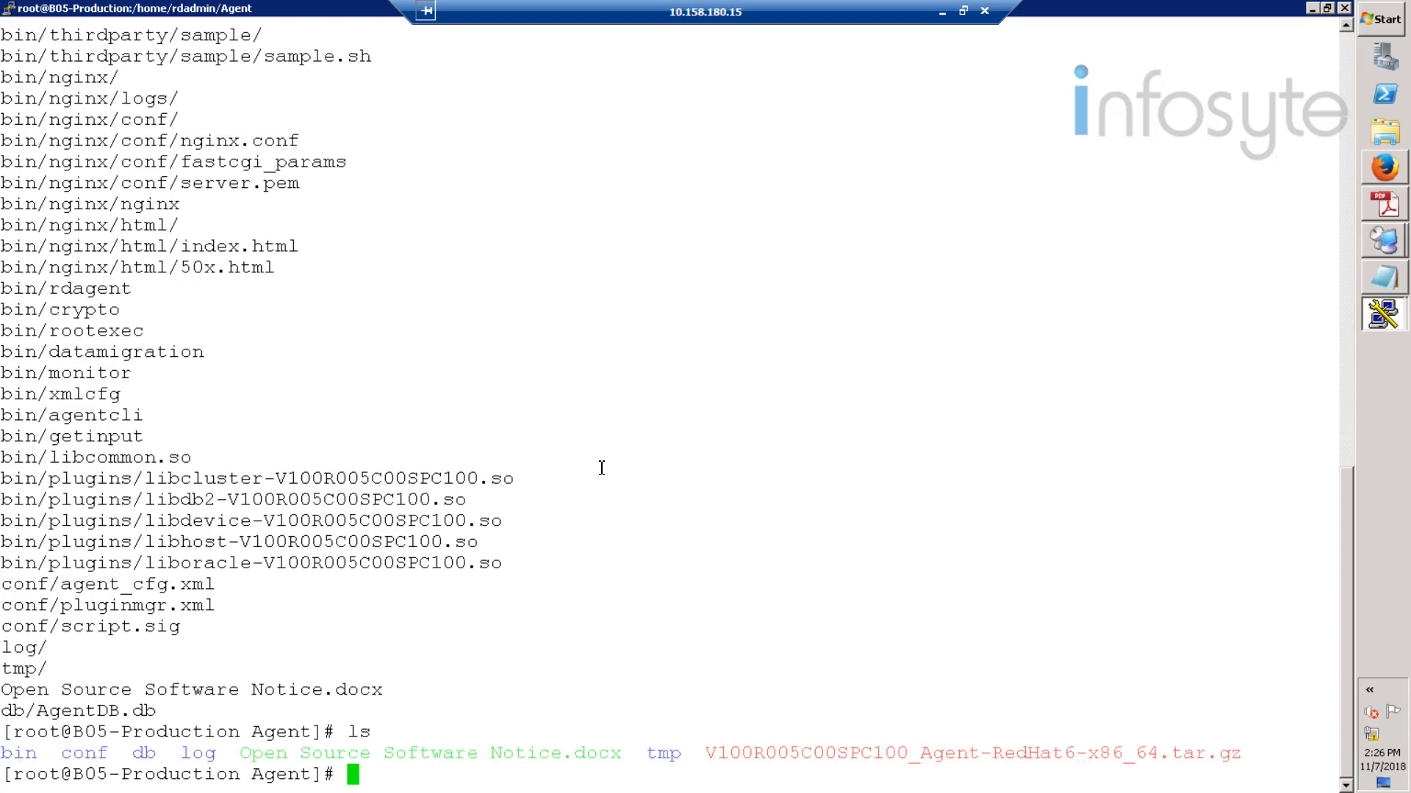
- Enter the bin folder and list its scripts, including agent_install.sh
type("cd bin")
key("Return")
type("ls")
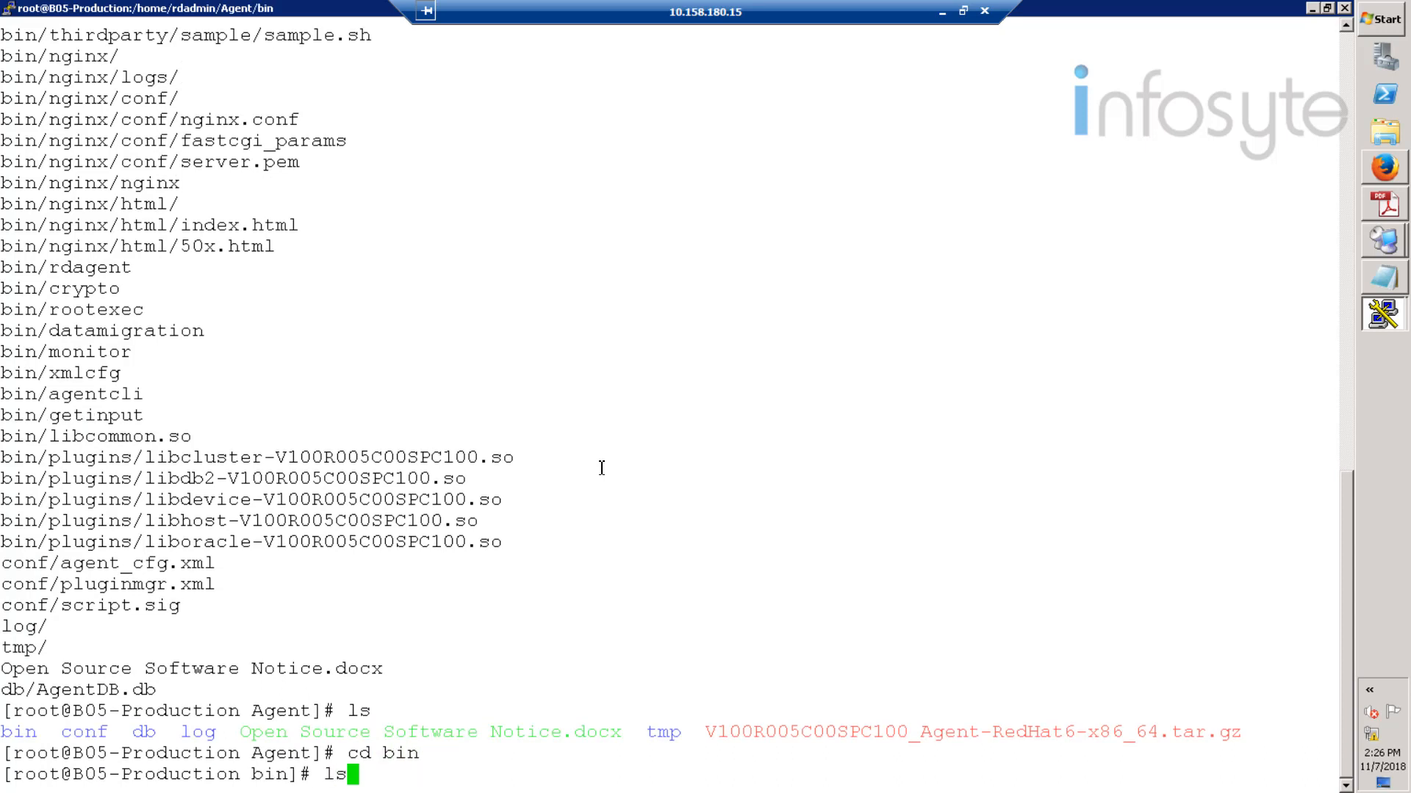
key("Return")
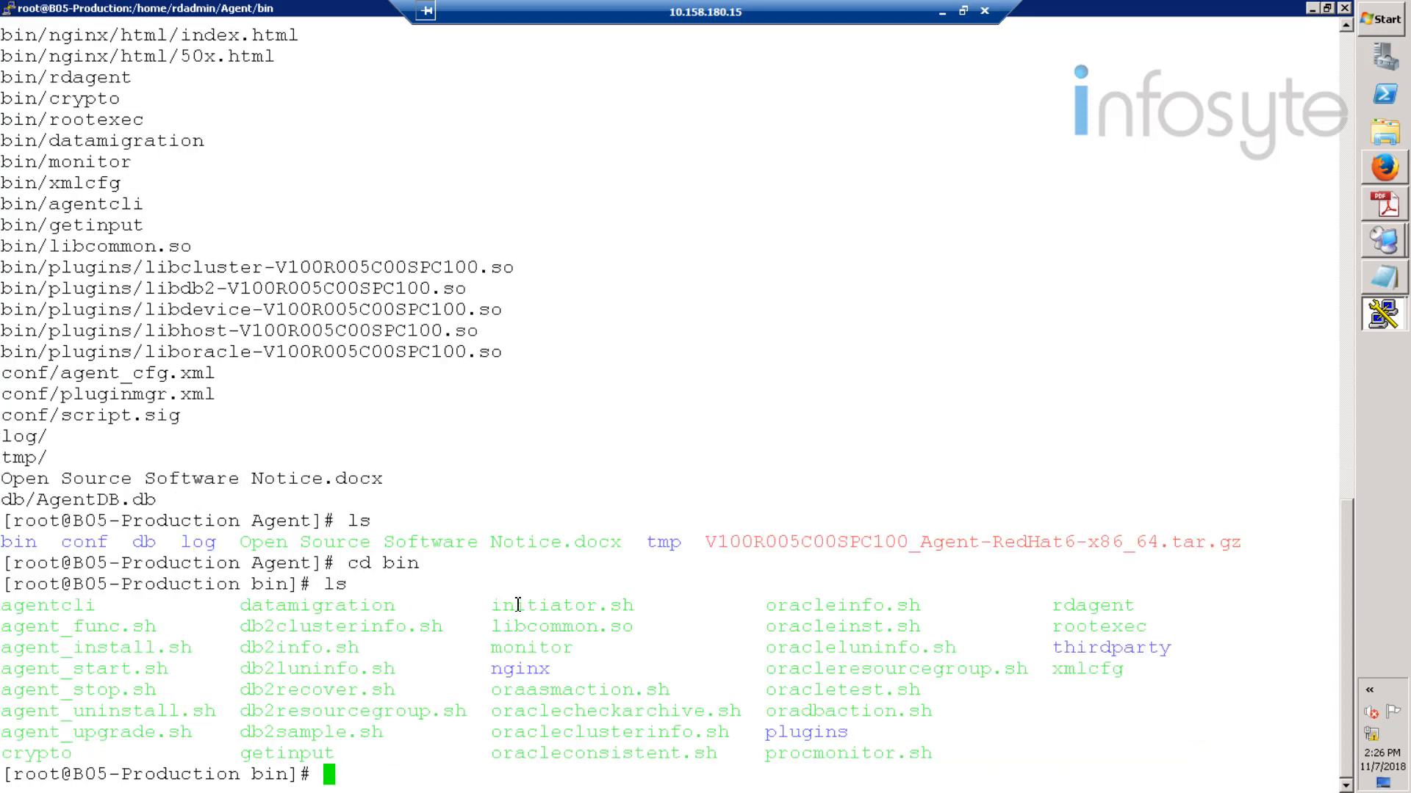
left_click_drag(518, 604, 981, 732)
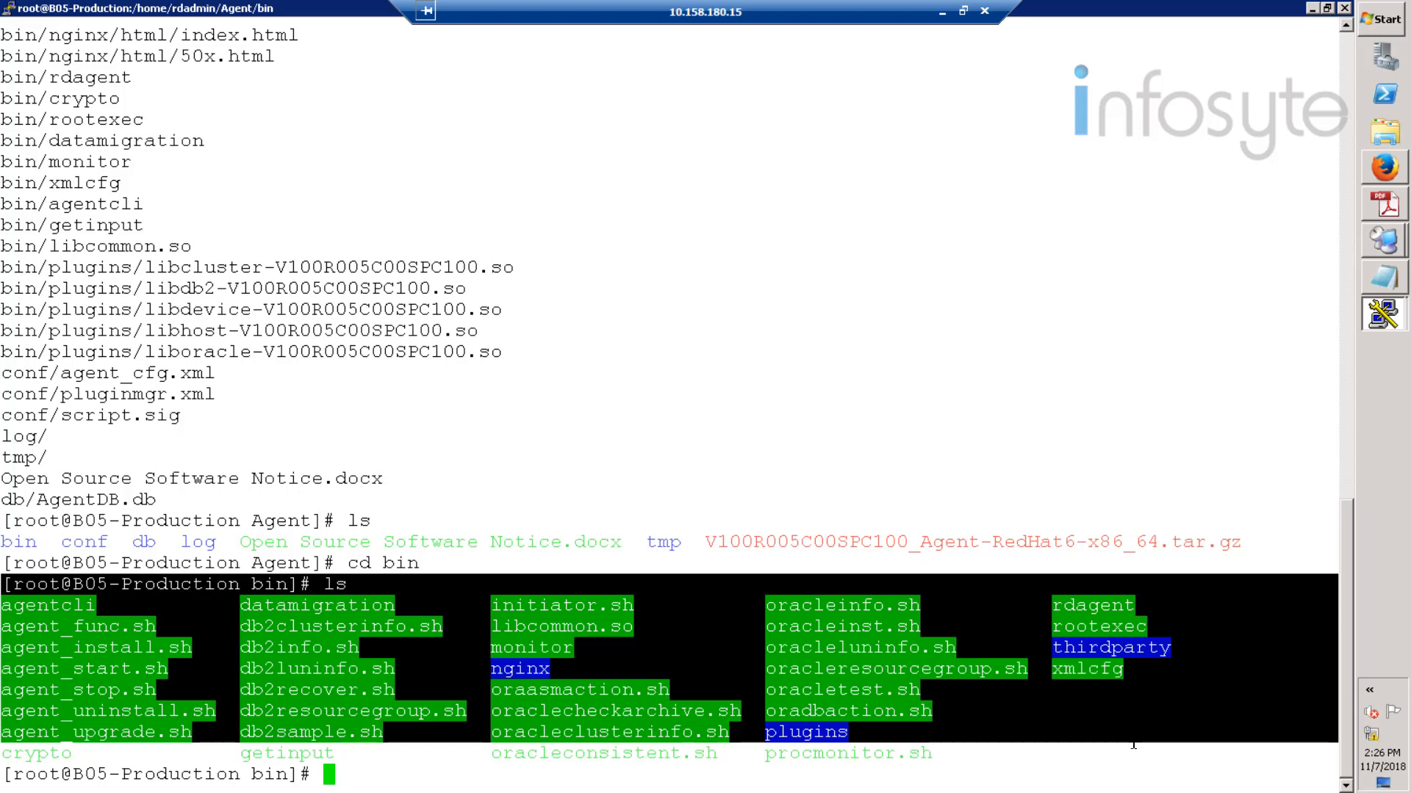
left_click_drag(1133, 745, 1296, 766)
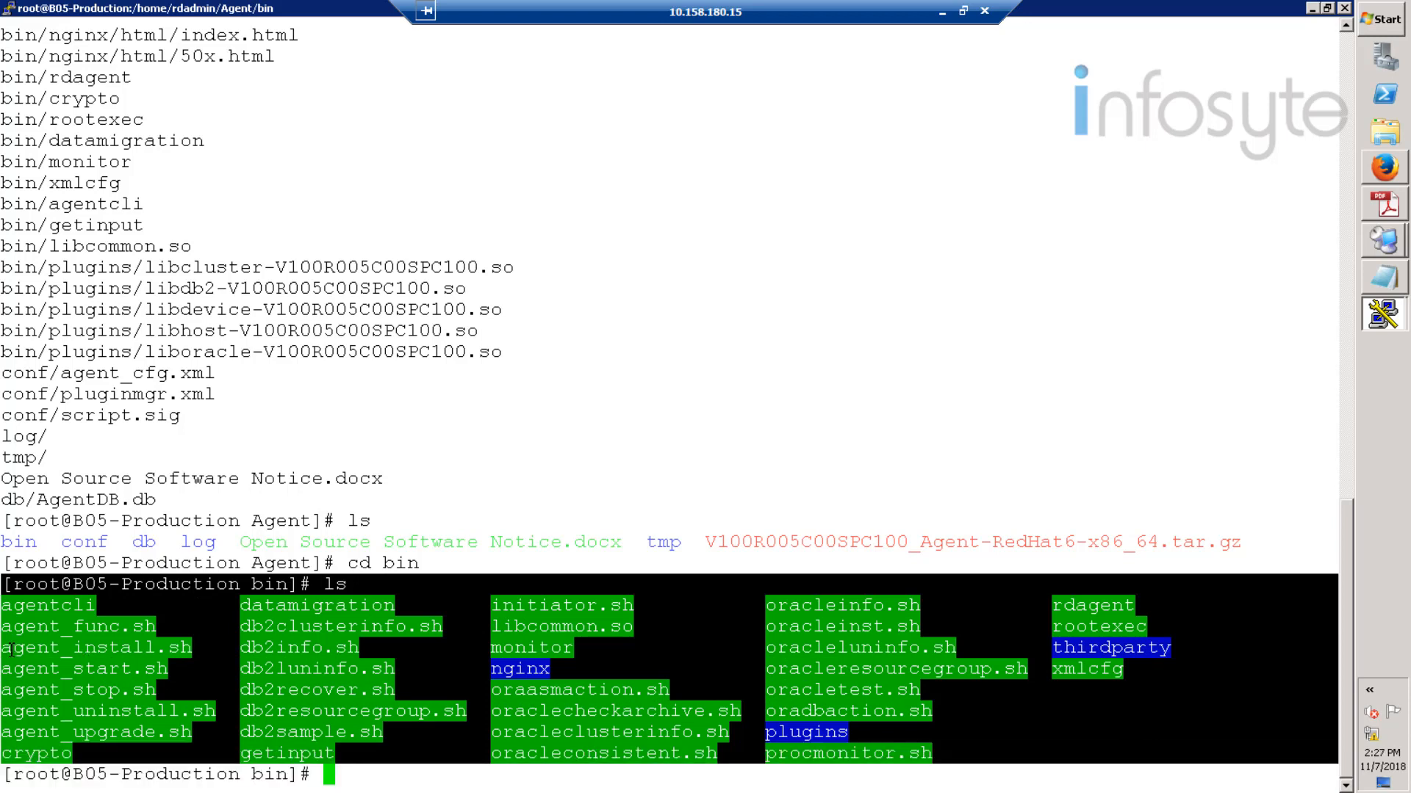
left_click_drag(2, 650, 168, 651)
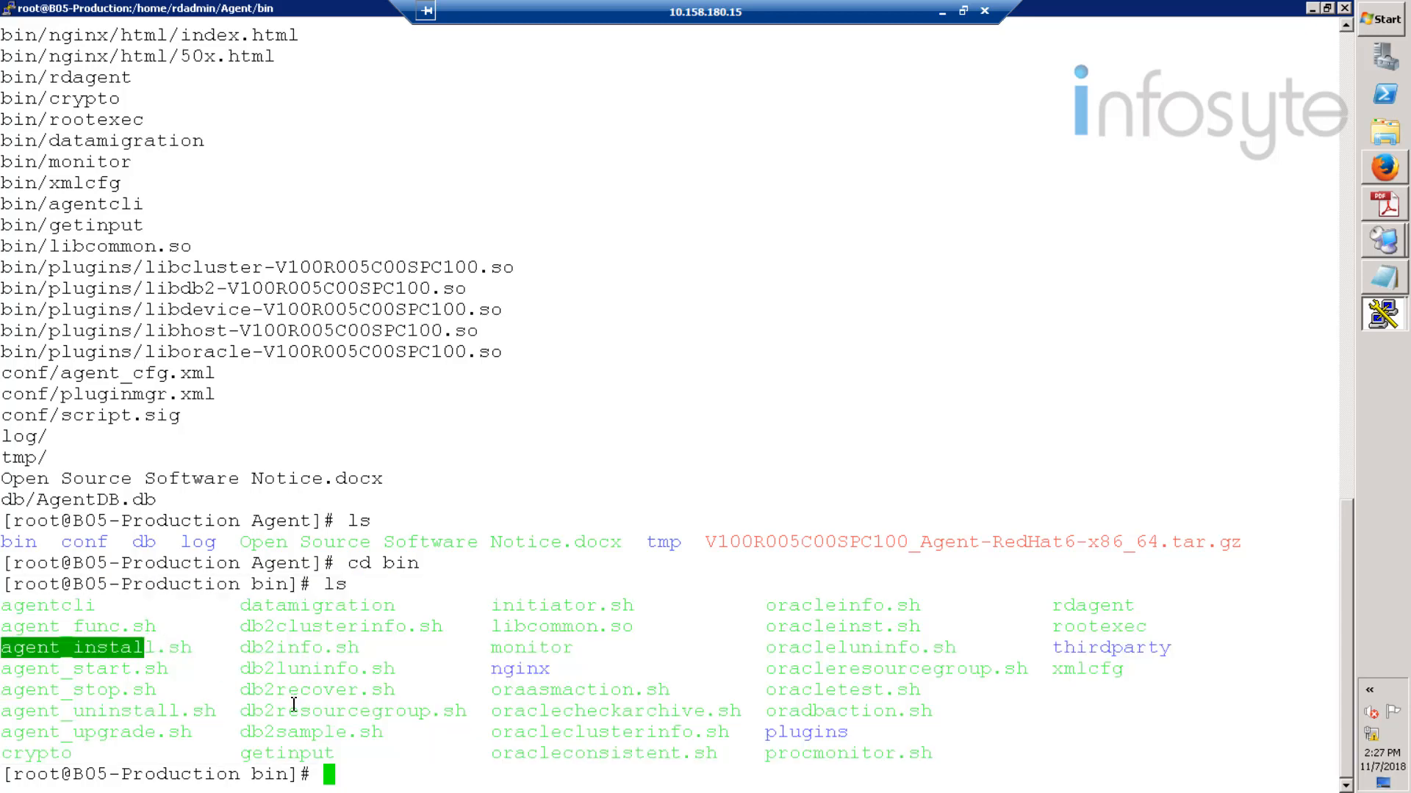
left_click(341, 772)
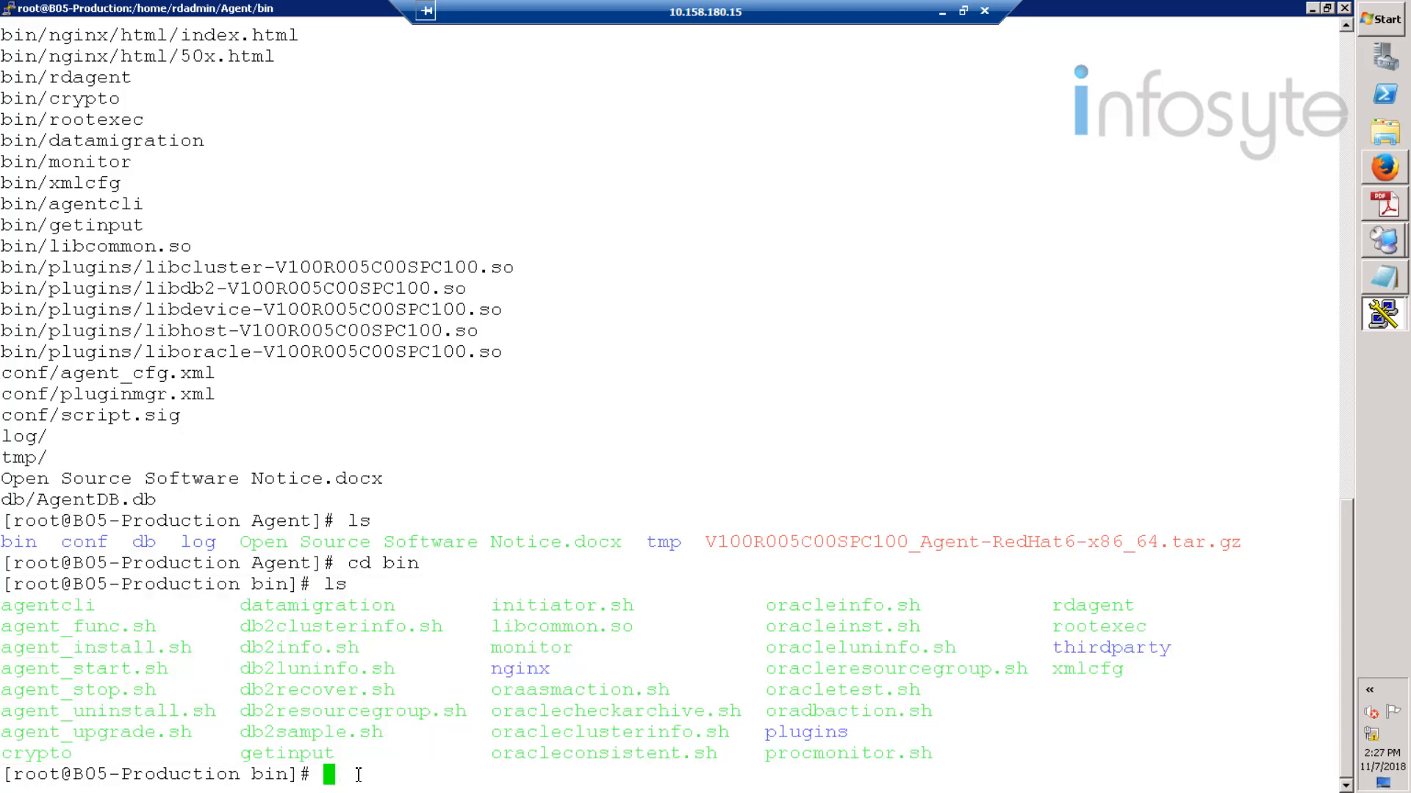
type("sh agent_install.sh")
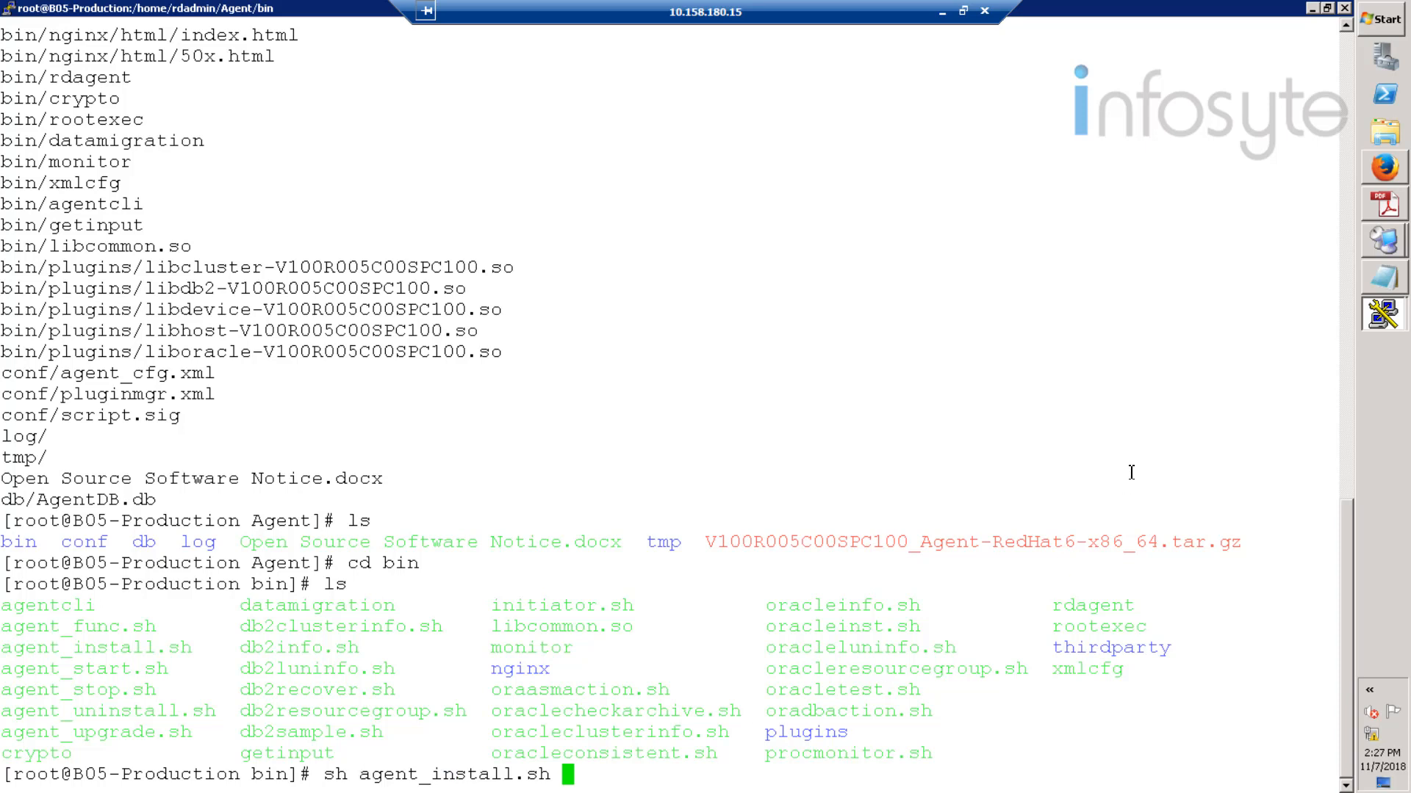
- Run the agent installer with user rdadmin and set and confirm its password
key("Return")
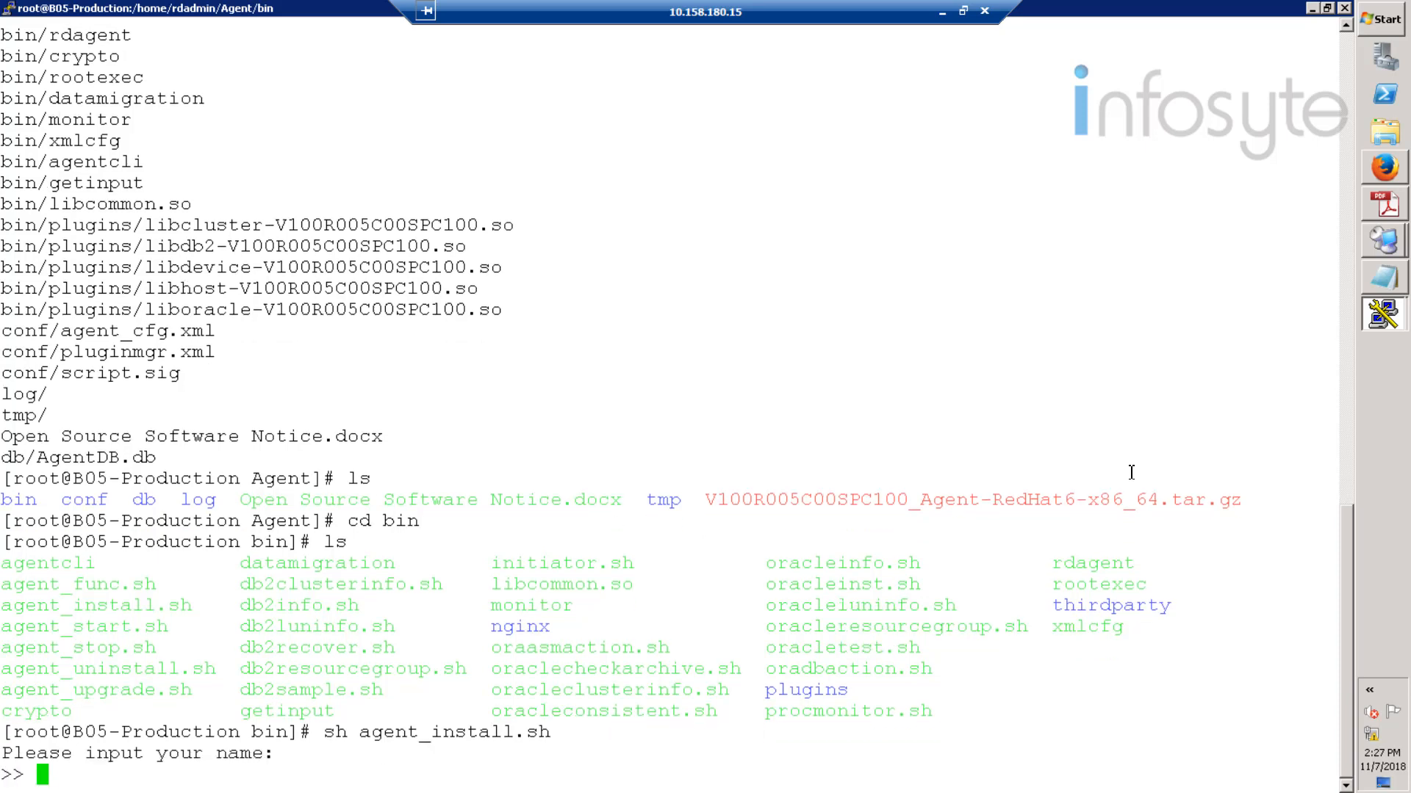
type("rdadmin")
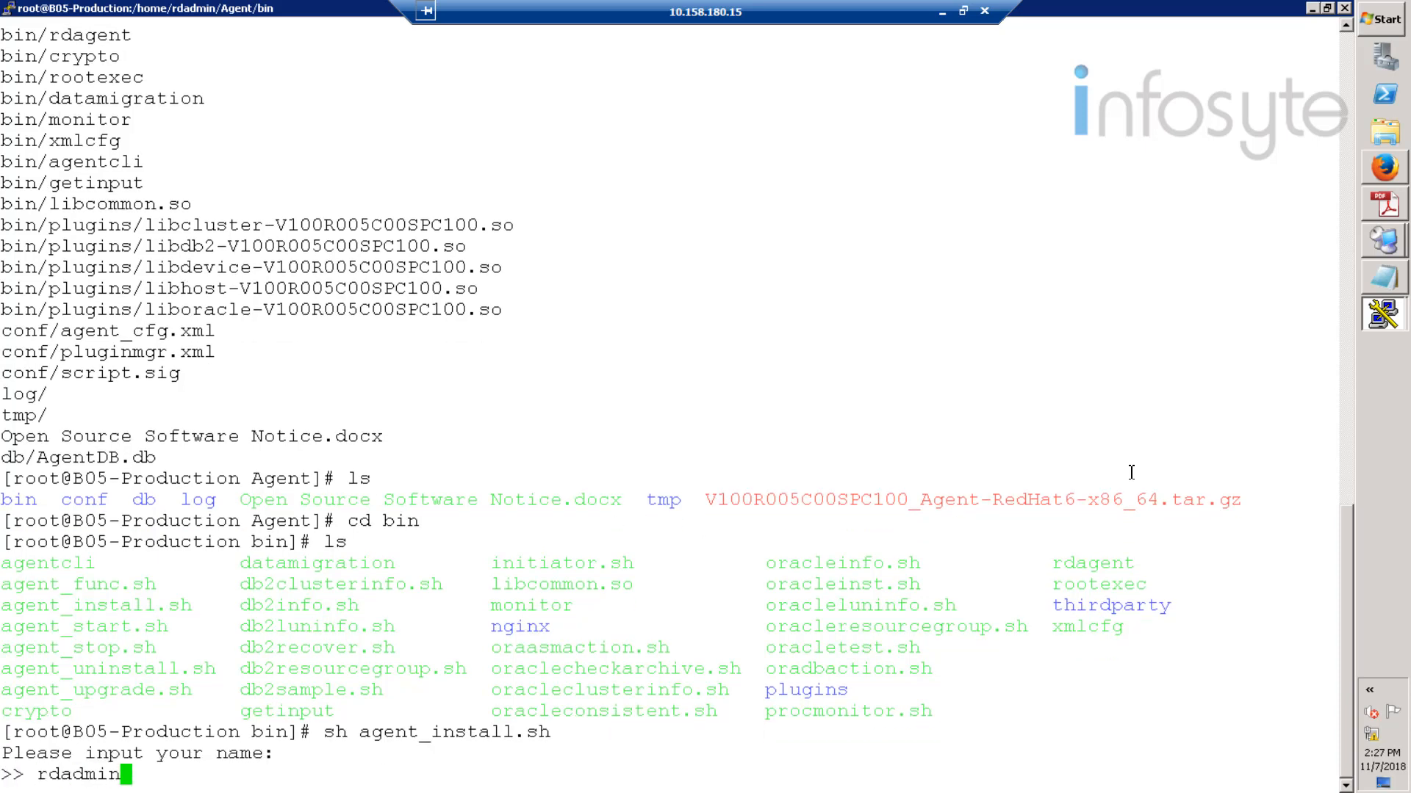
key("Return")
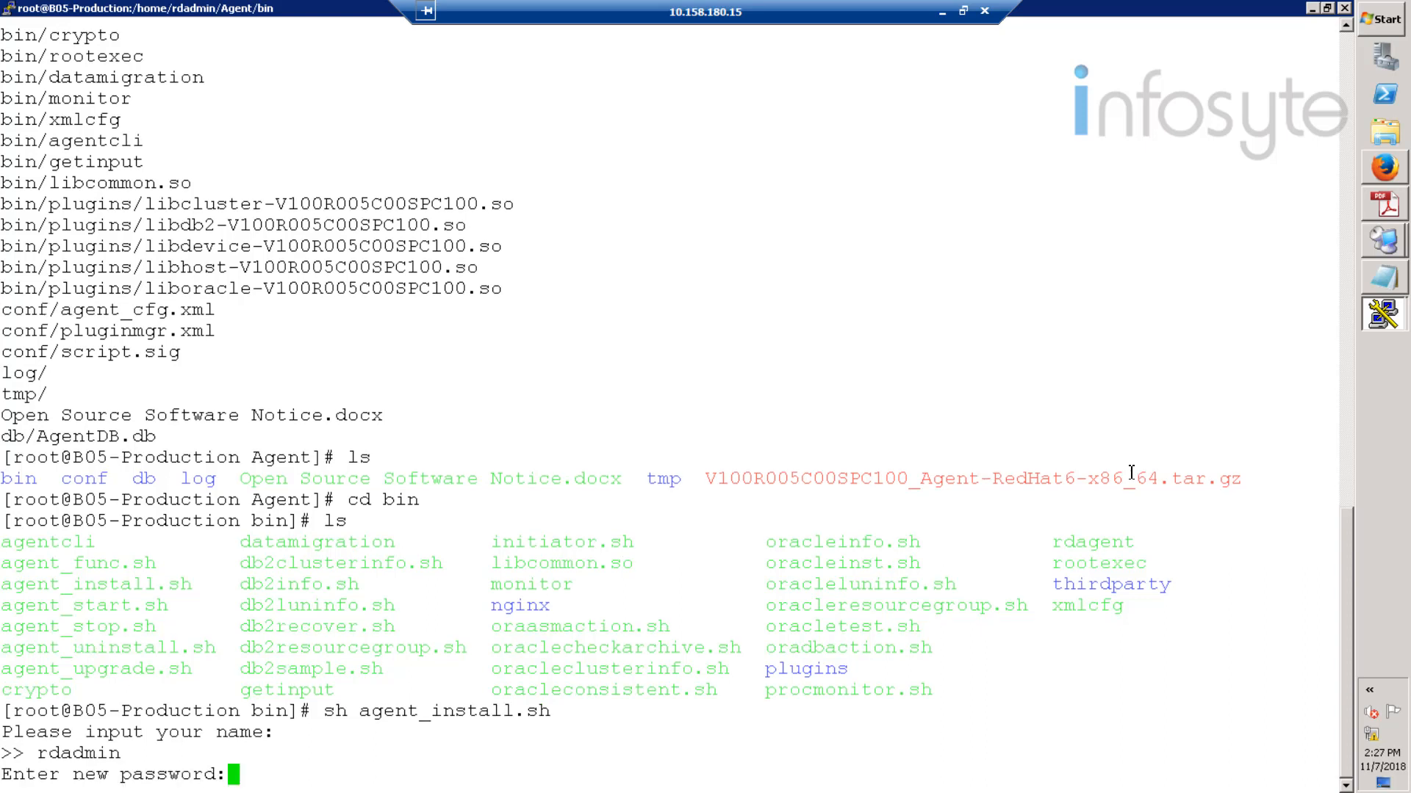
type("**********")
key("Return")
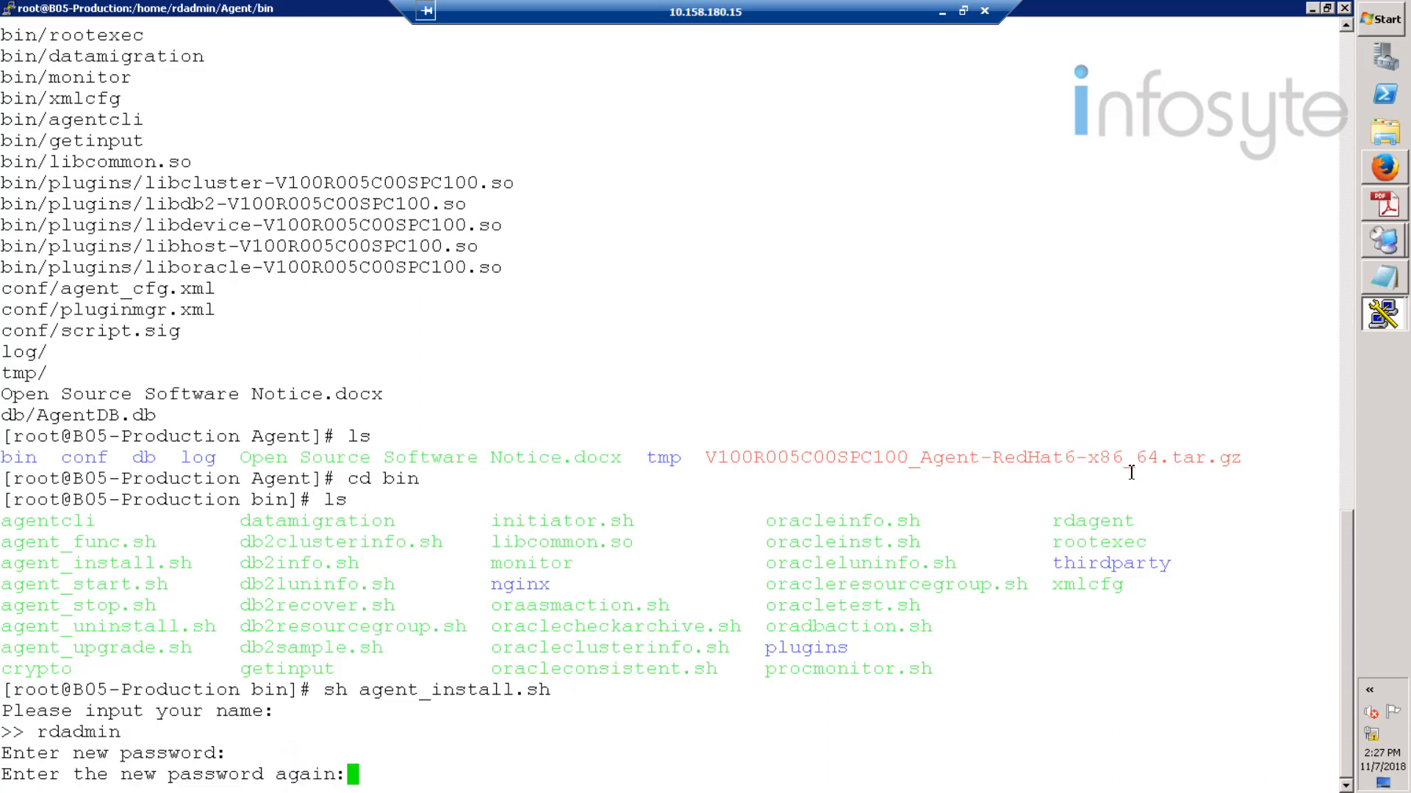
type("**********")
key("Return")
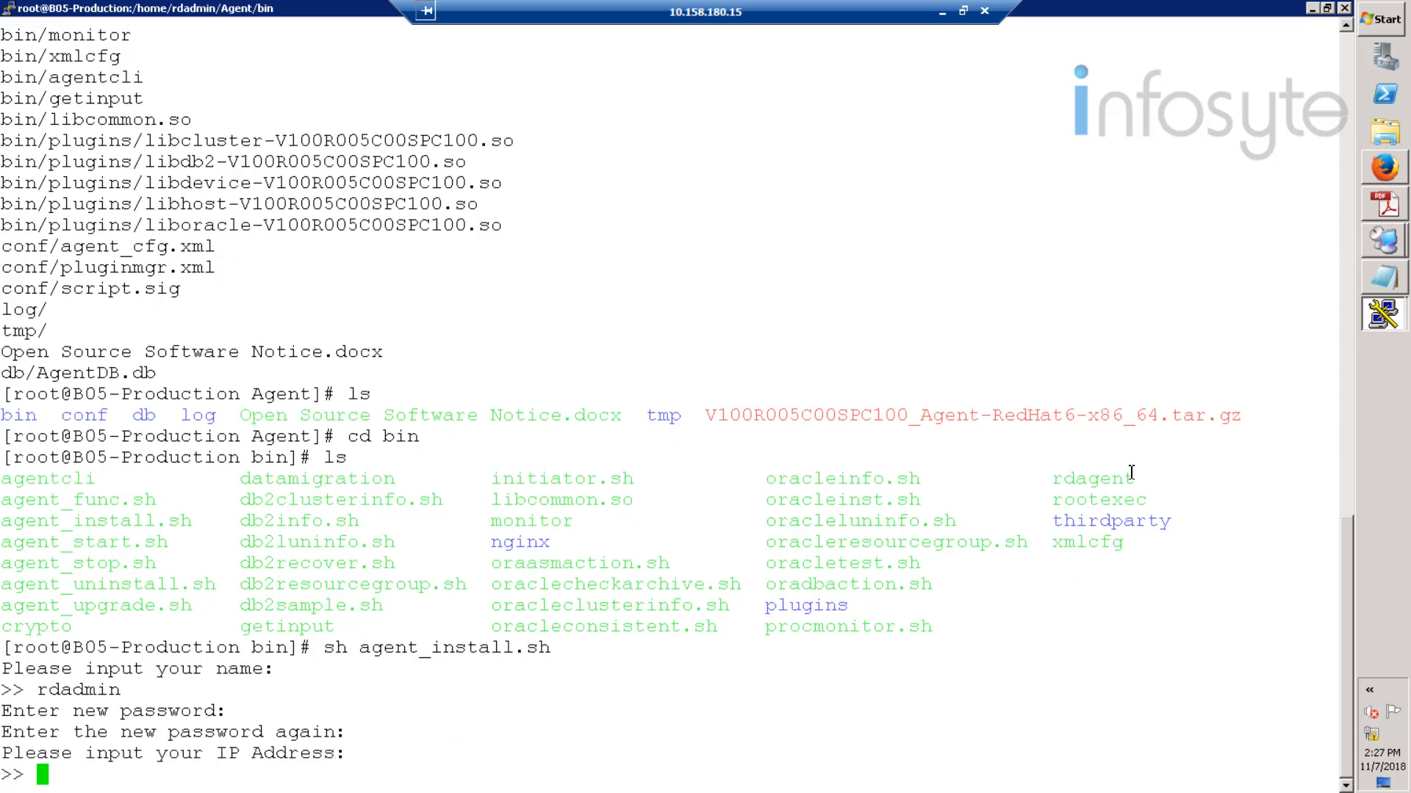
- Give host IP 192.168.20.20 and keep default ports 8091 and 59526
type("192.168")
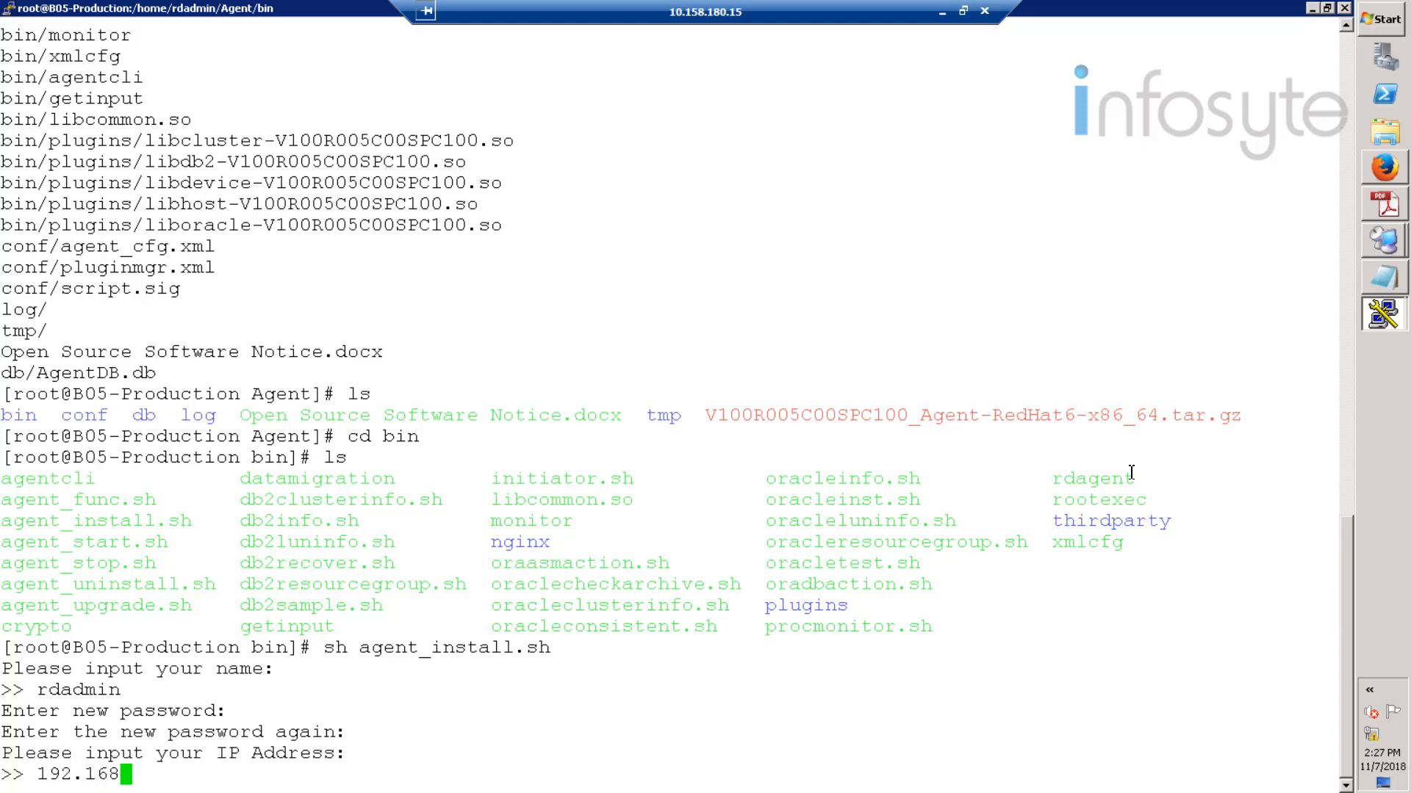
type(".20.20")
key("Return")
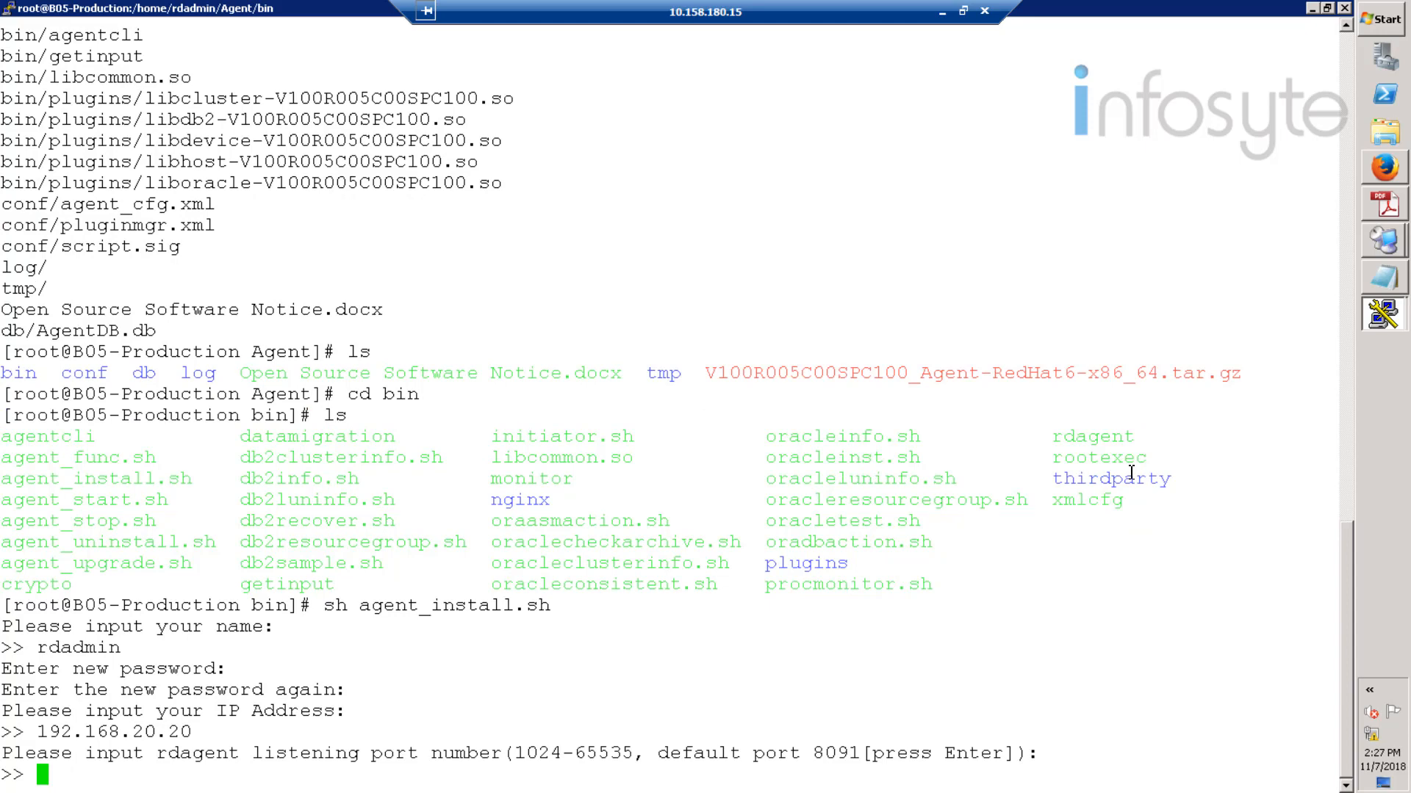
key("Return")
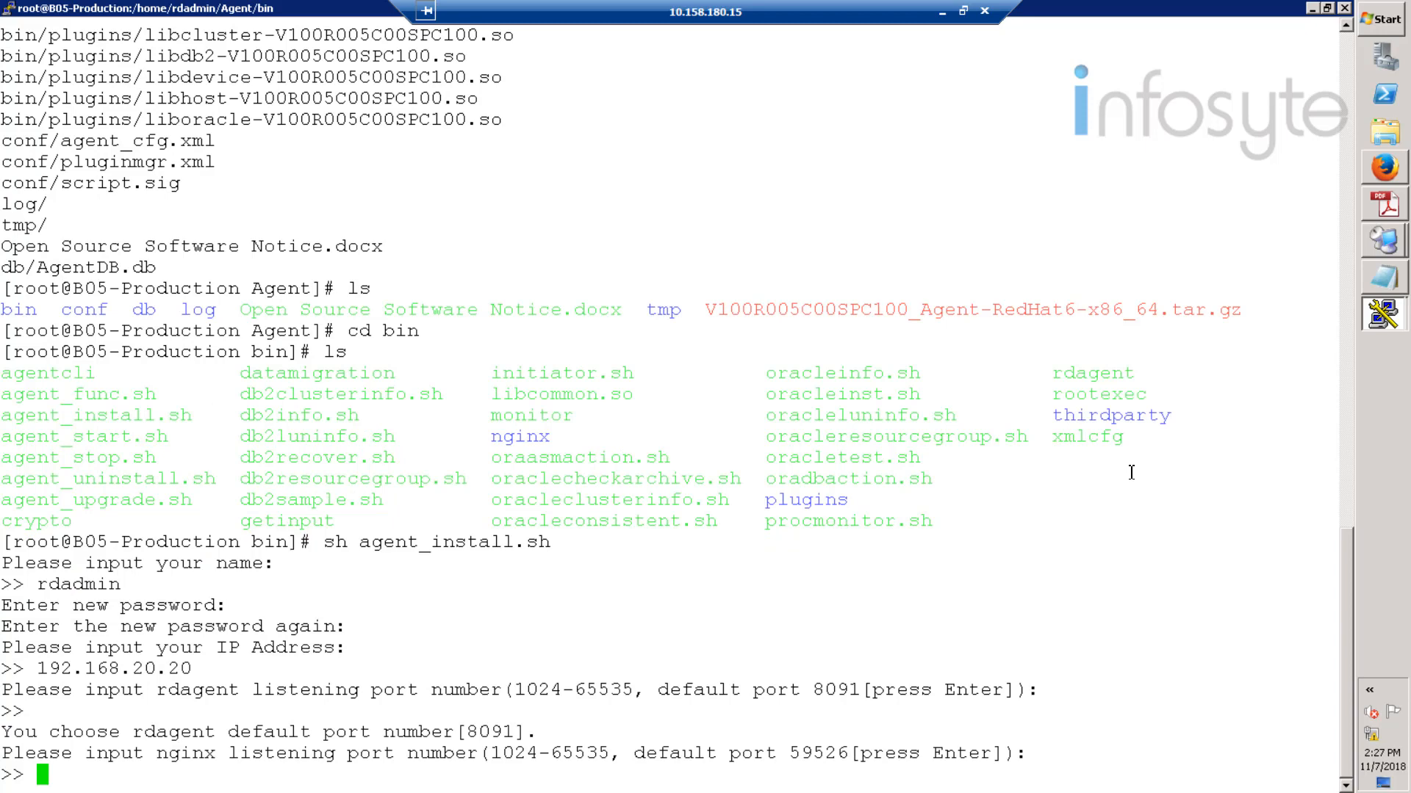
key("Return")
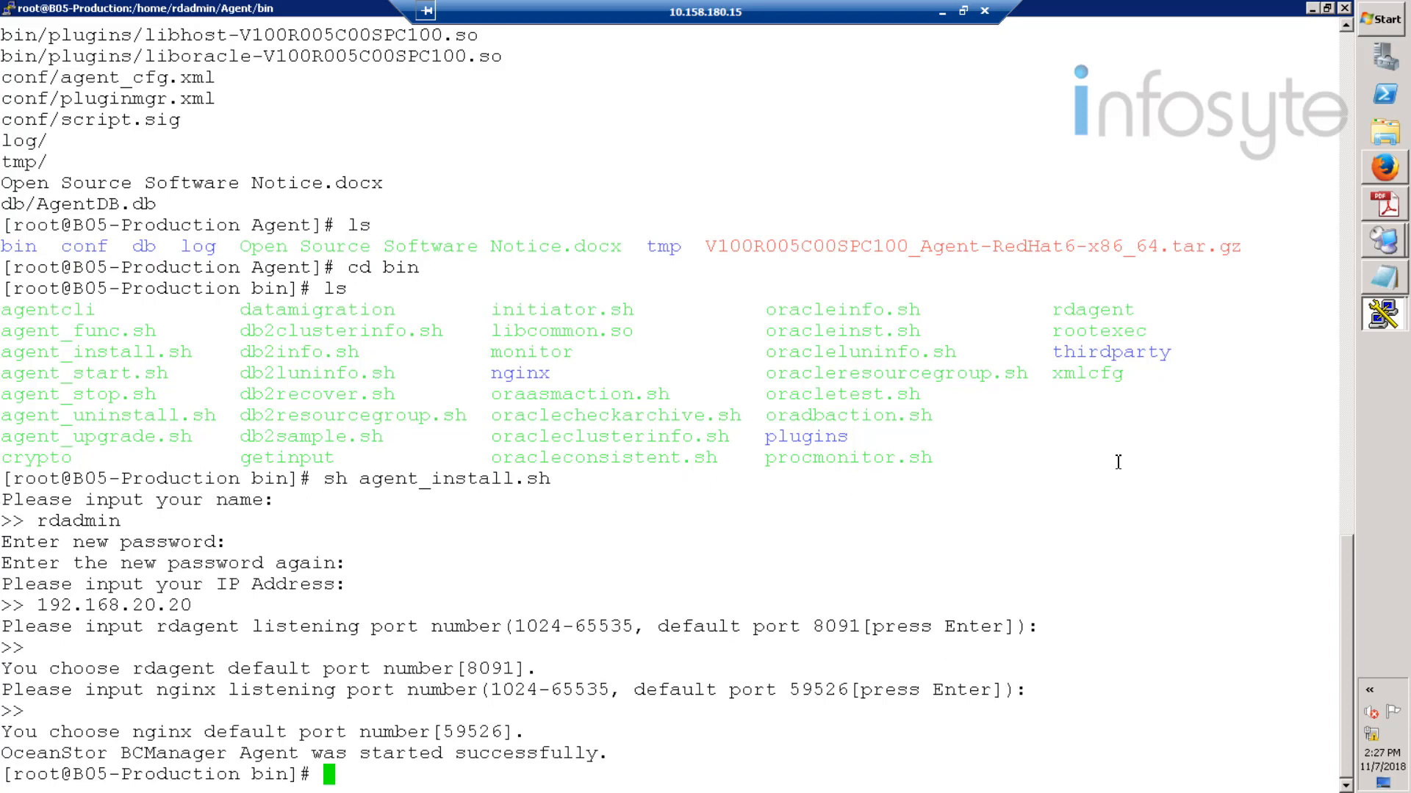
- Open a maximized PuTTY session to 192.168.20.21 and log in as root
left_click(1384, 323)
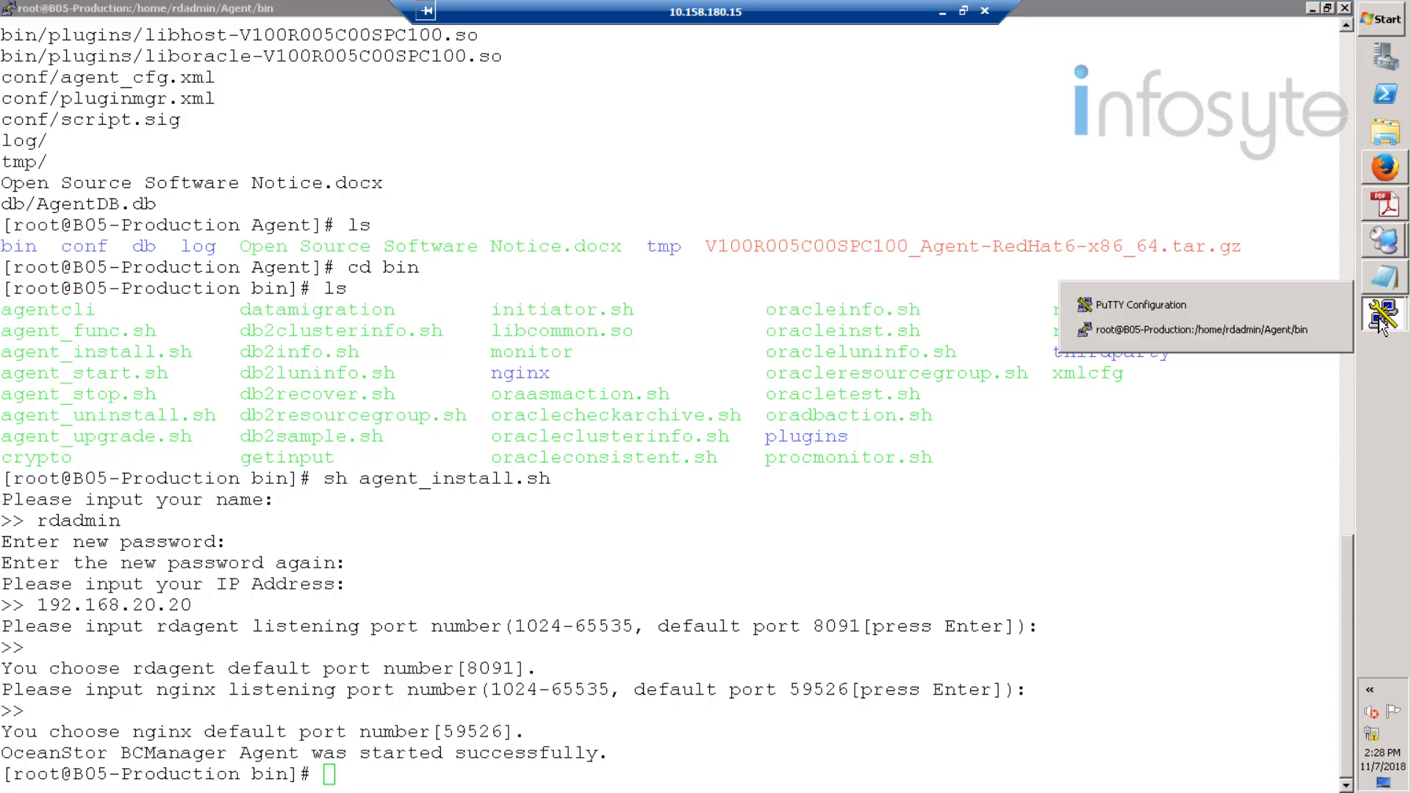
left_click(1181, 307)
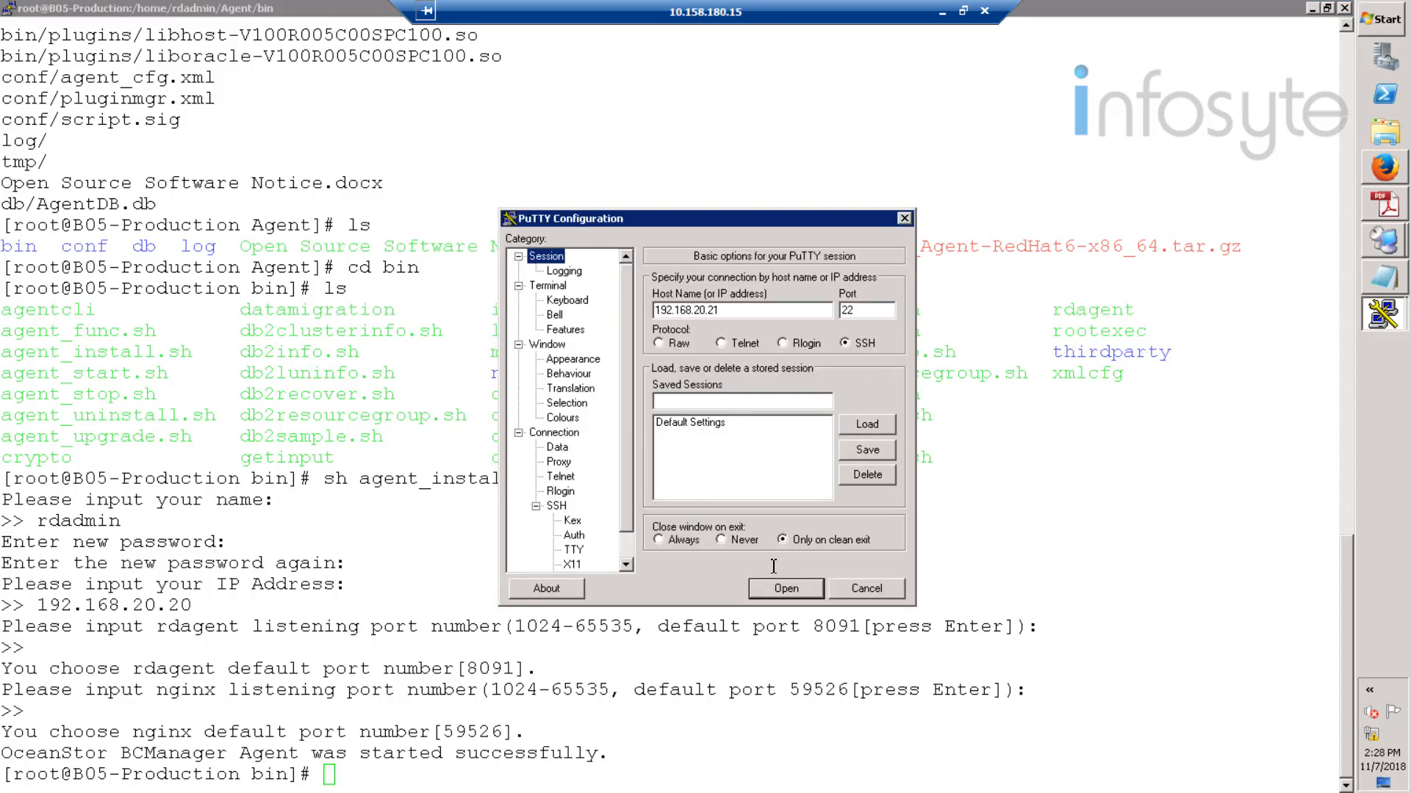
left_click(785, 591)
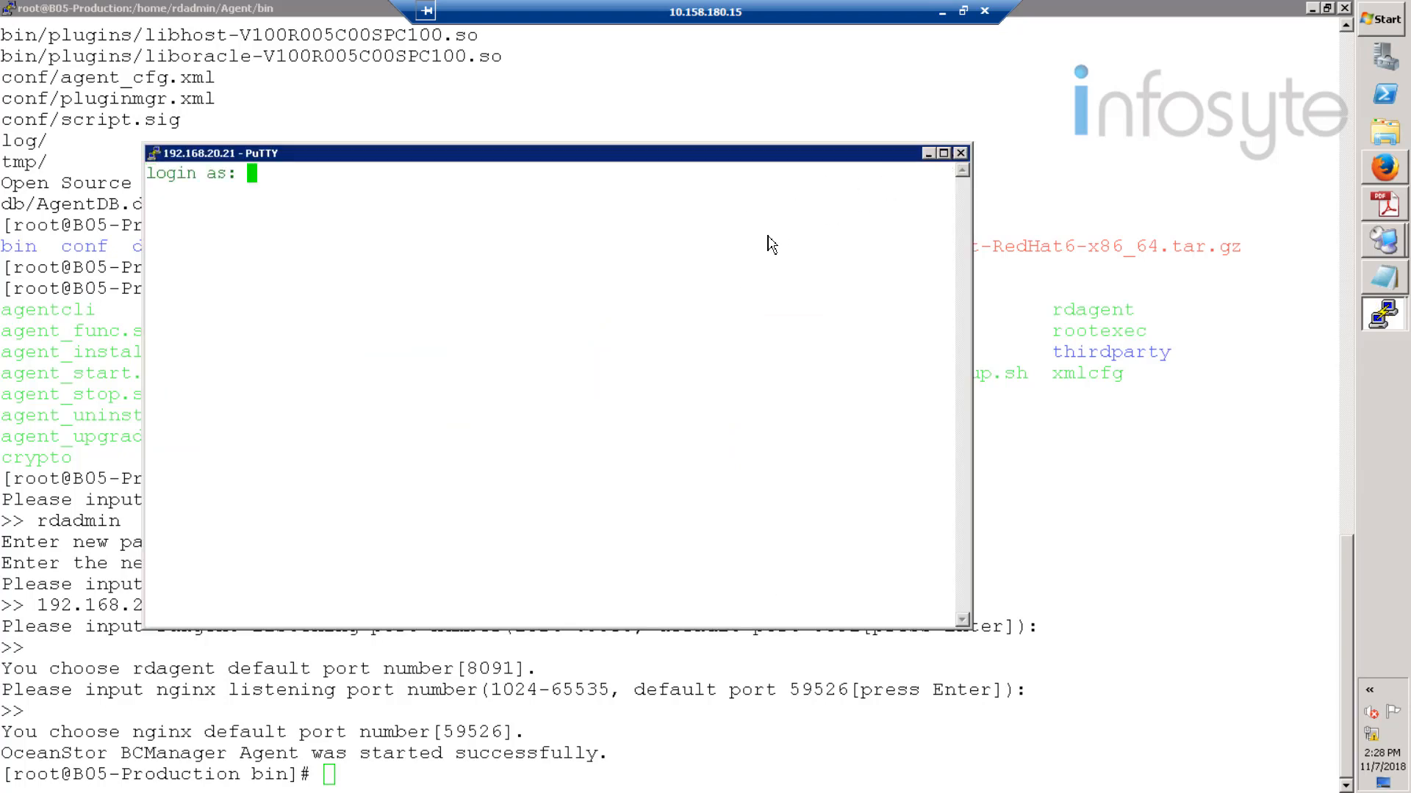
left_click(943, 153)
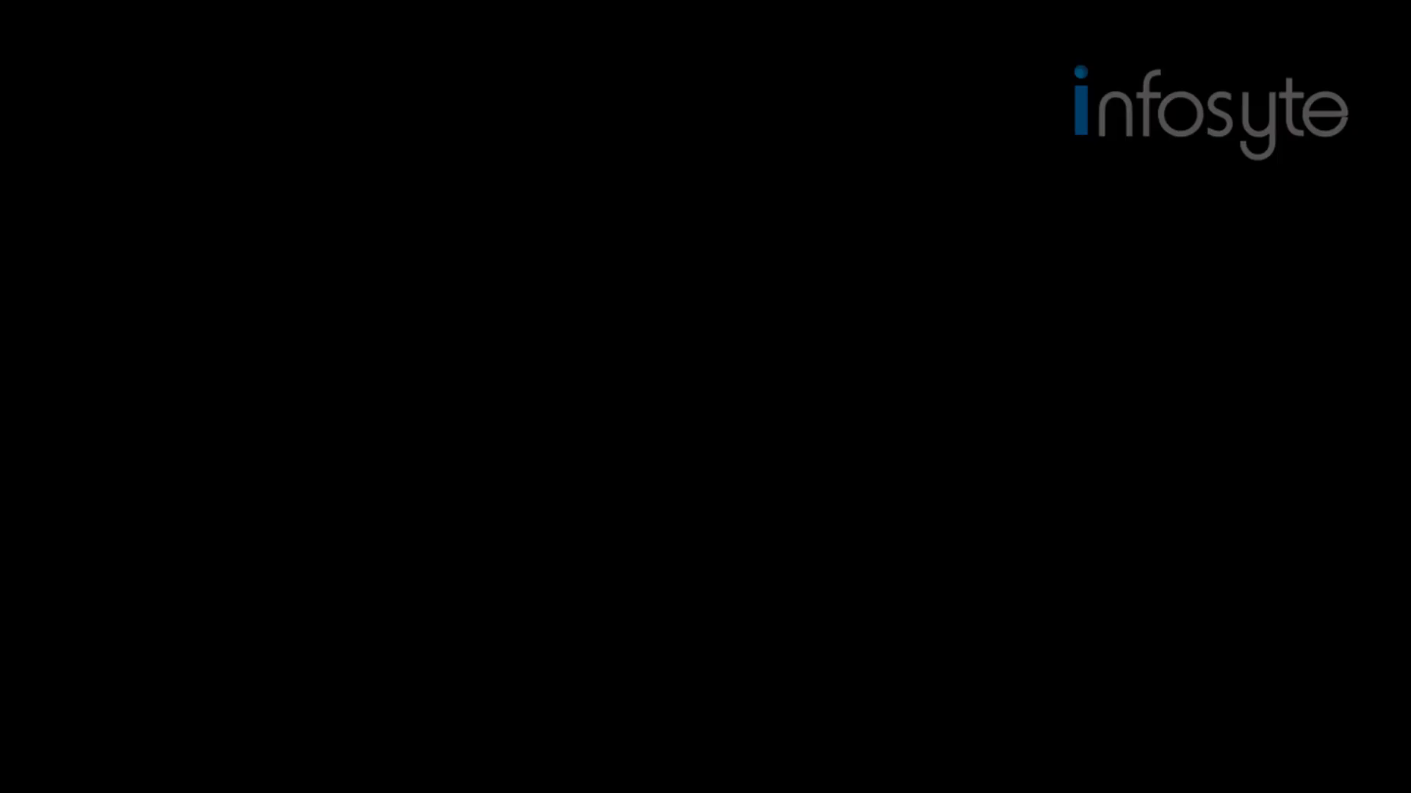
type("root")
key("Return")
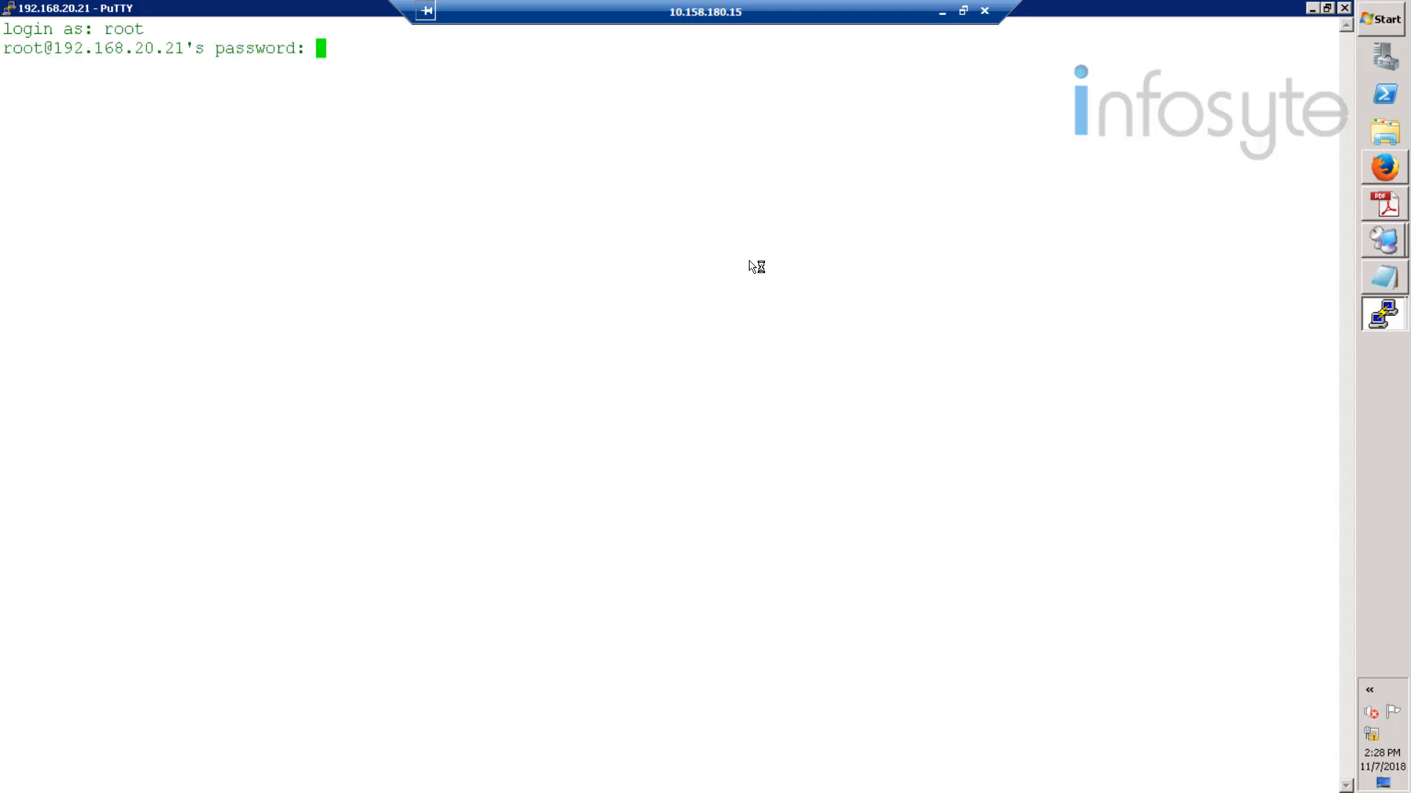
key("Return")
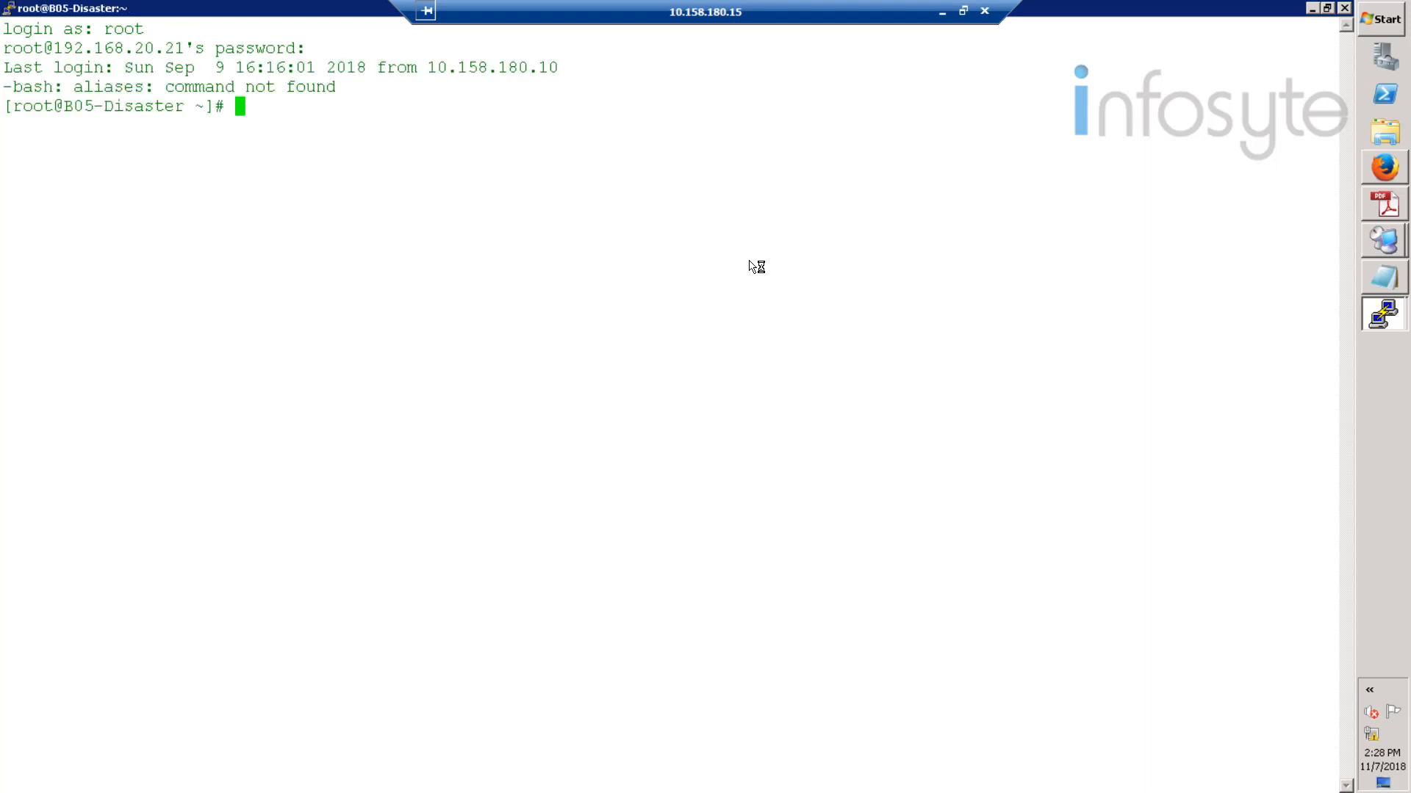
- Create user rdadmin with a bash home, set its password, and switch to it
type("useradd -m -s /bin/bash rdadmin")
key("Return")
type("passwd rdadmin")
key("Return")
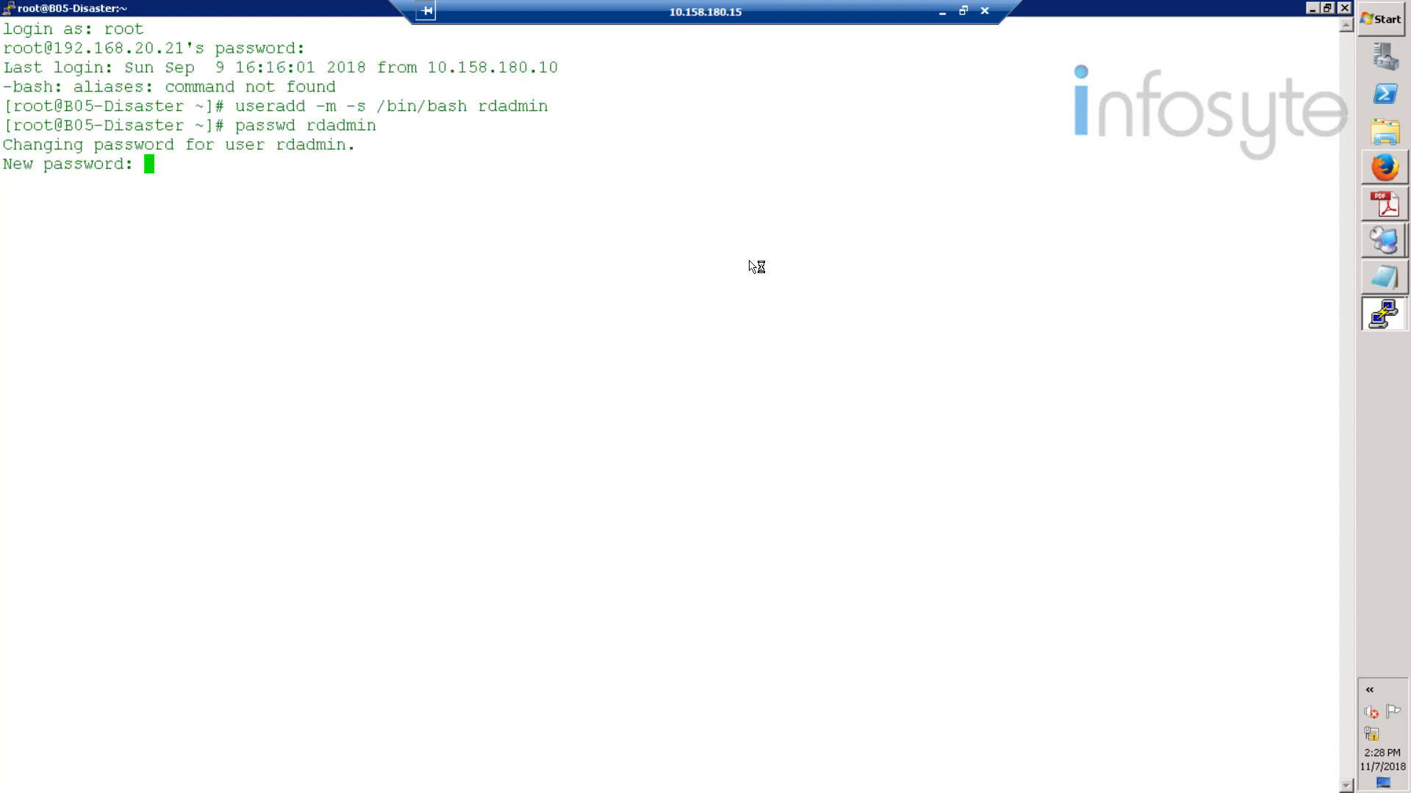
key("Return")
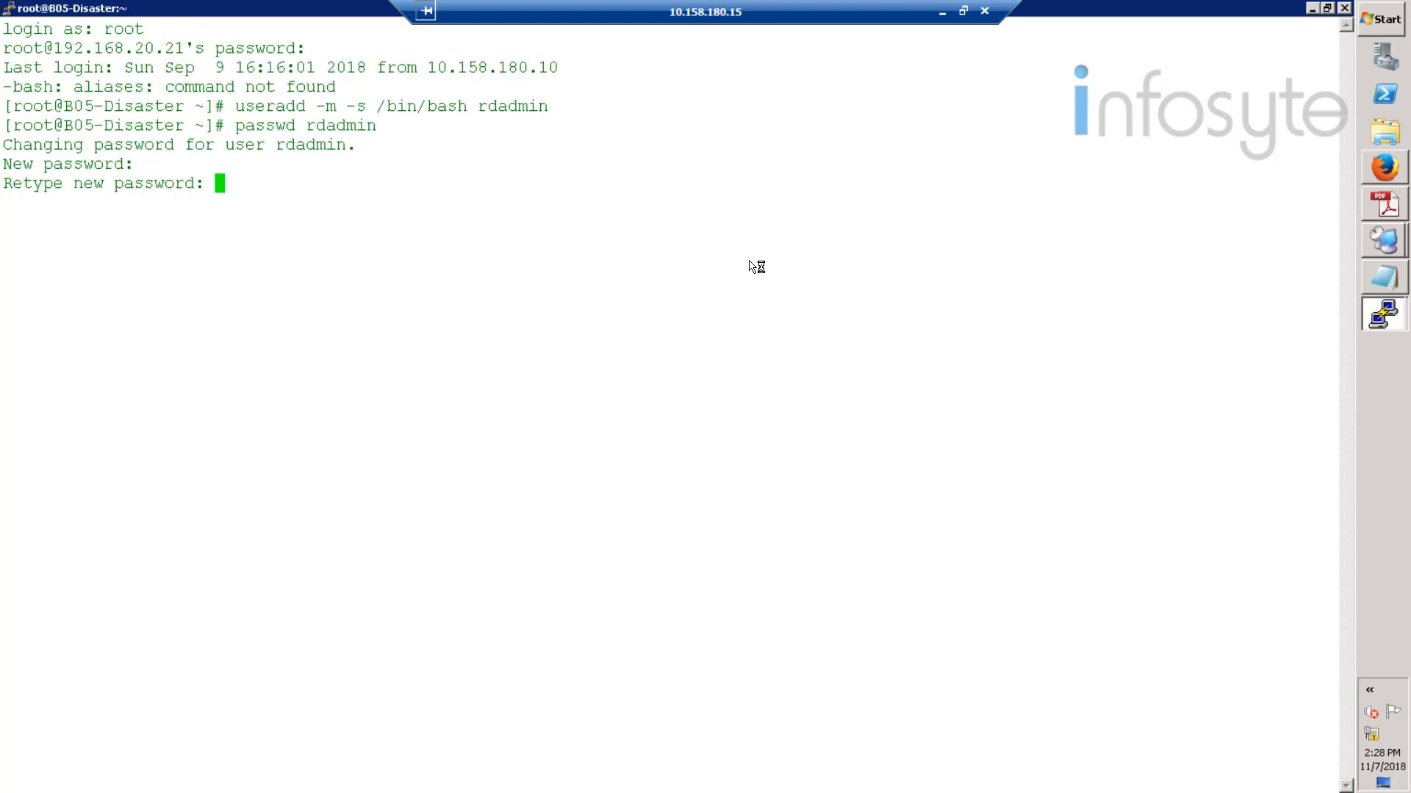
key("Return")
type("su - rdadmin")
key("Return")
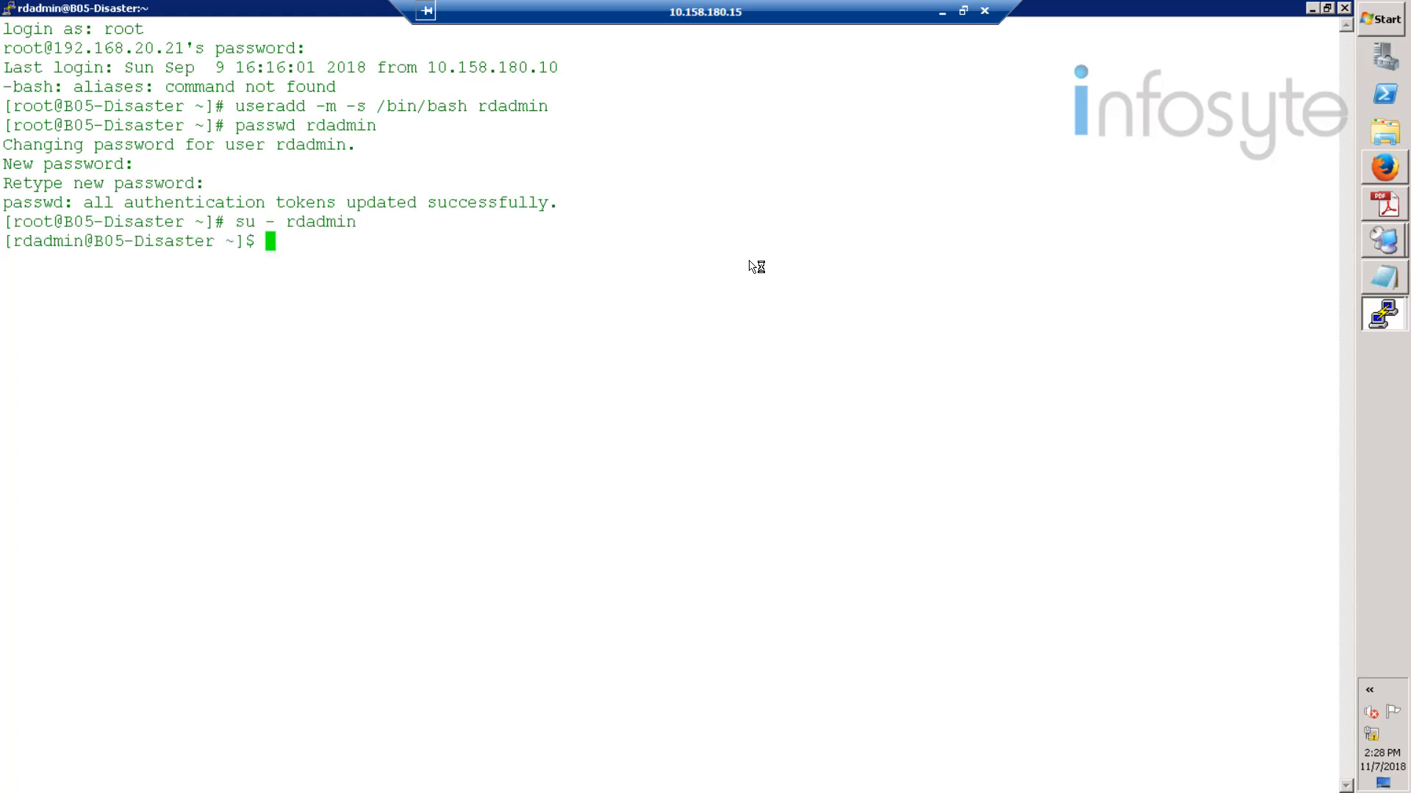
- Replace the export PATH line in .bash_profile with the Oracle environment lines and save
type("vi .bash_profile")
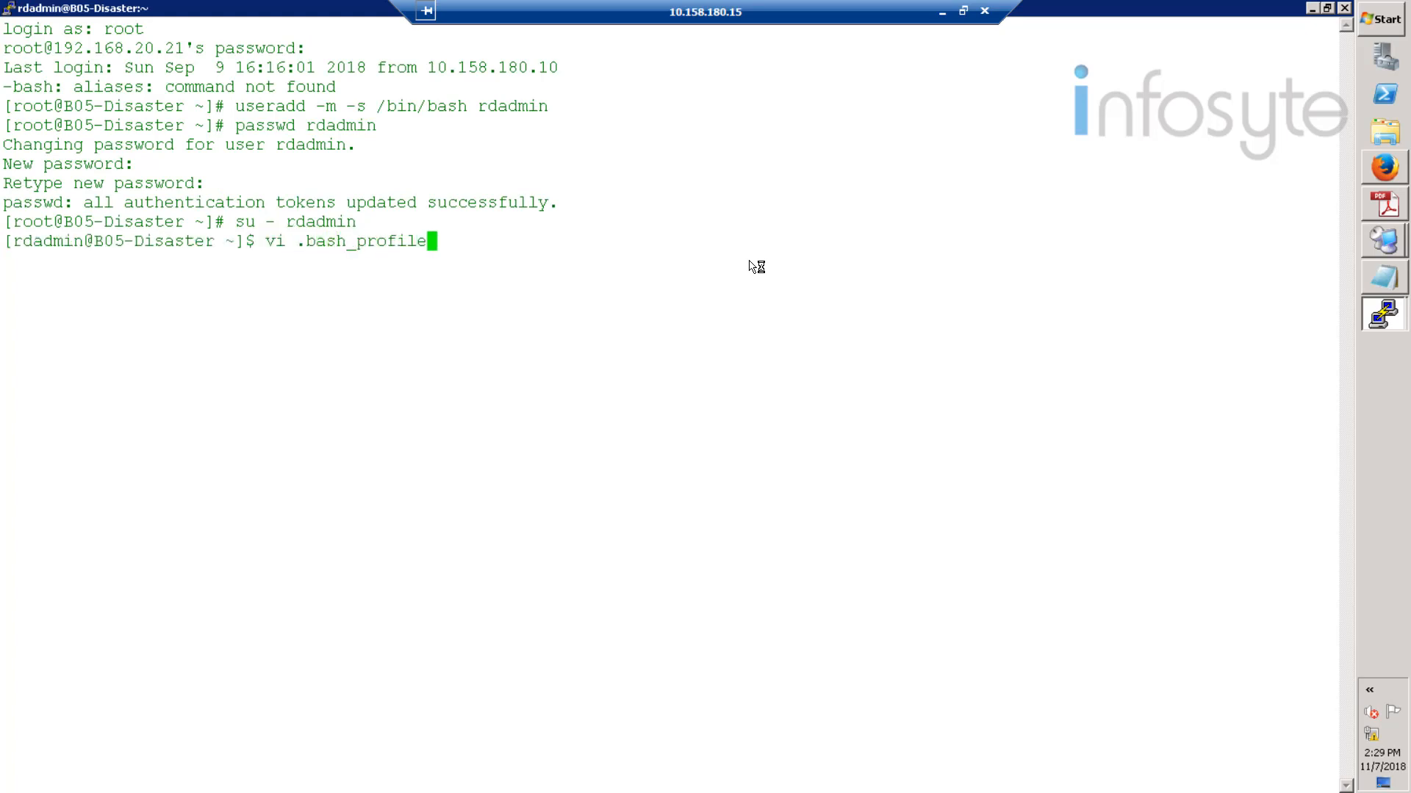
key("Return")
key("Down")
key("Down")
key("Down")
key("Down")
key("Down")
key("Down")
key("Down")
key("Down")
key("Down")
key("Down")
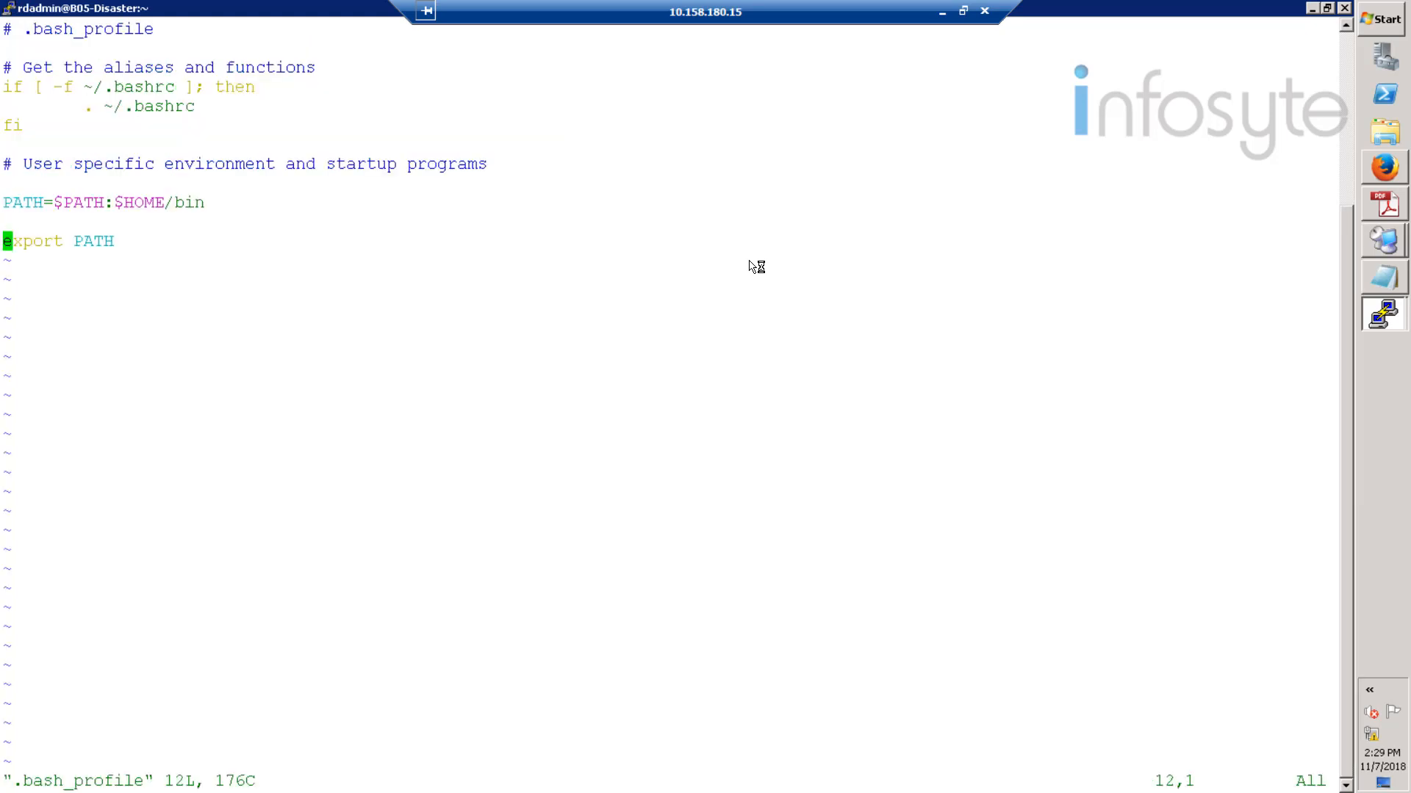
key("d")
key("d")
key("i")
right_click(757, 267)
key("Return")
key("Escape")
type(":wq")
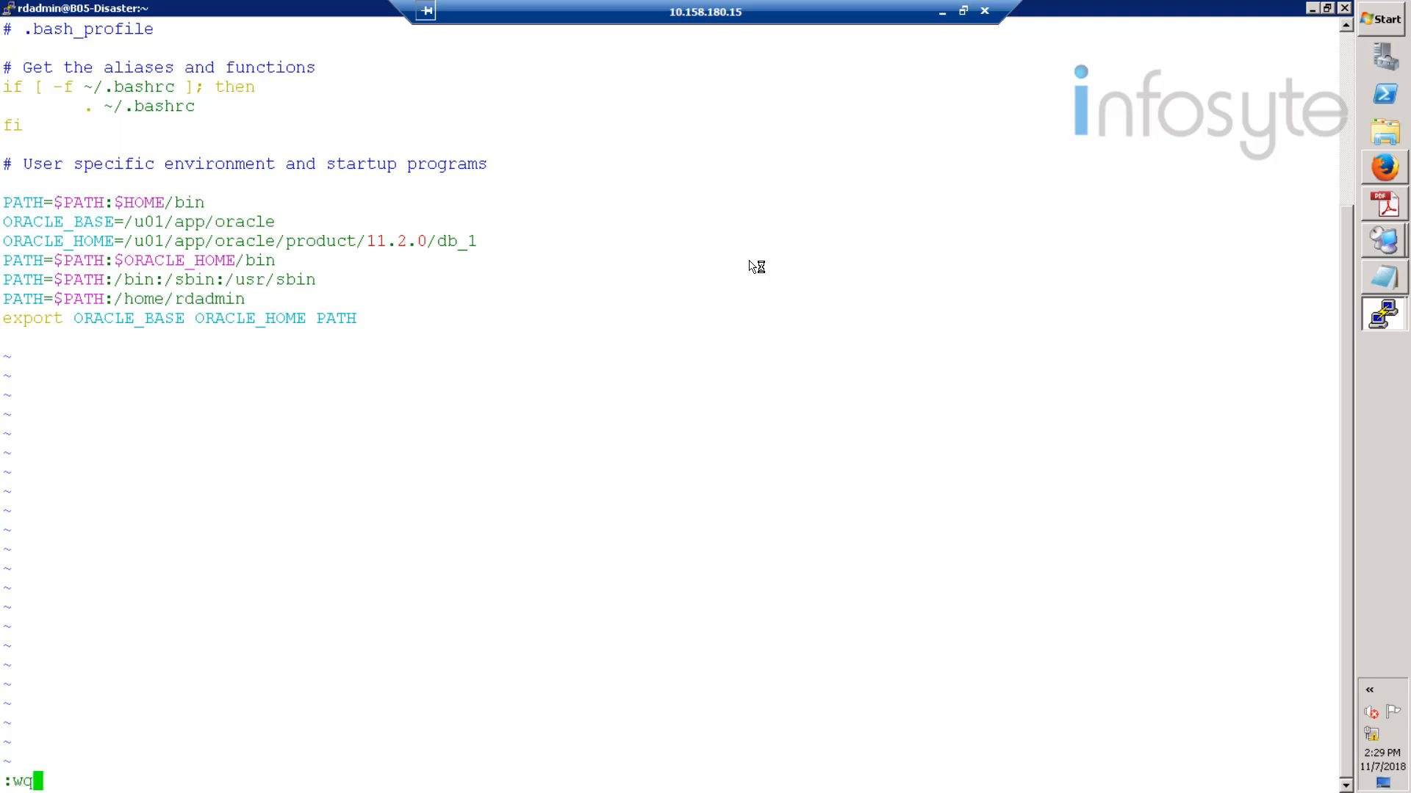
key("Return")
- Reload .bash_profile into the current shell
type("source .bash_profile")
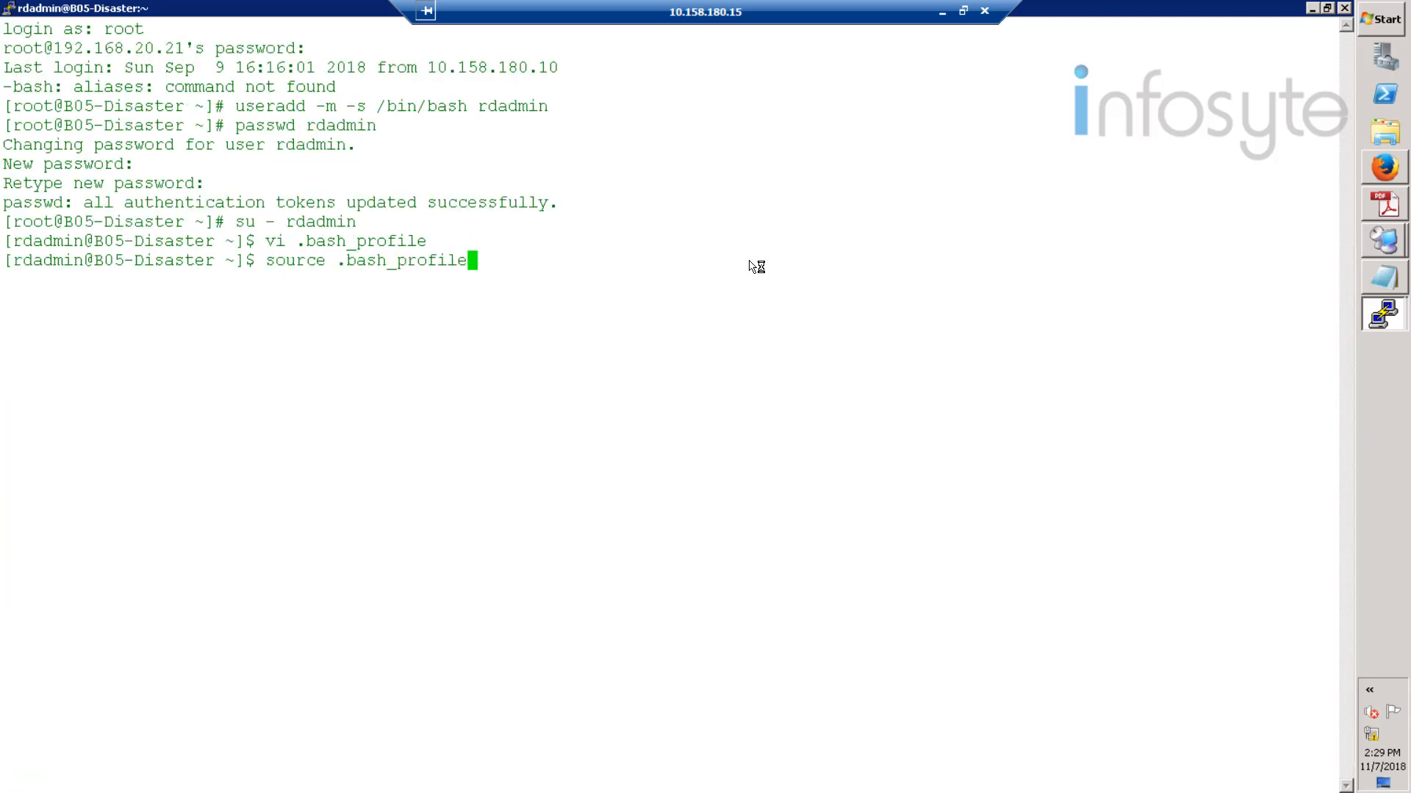
key("Return")
type("exi")
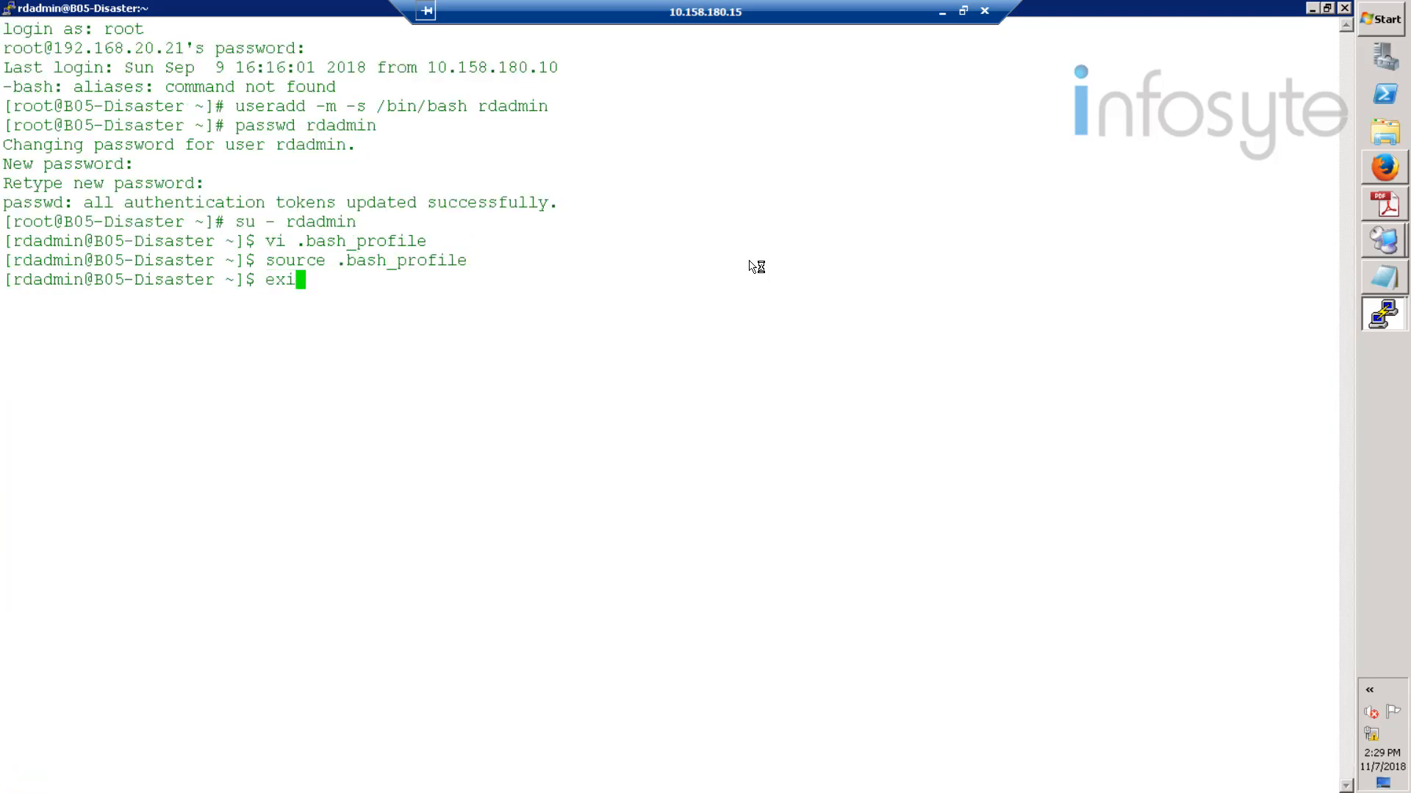
key("BackSpace")
key("BackSpace")
key("BackSpace")
- Create the Agent directory and, as root, copy the agent package from /opt/hcie_software into /home/rdadmin/Agent/
type("mkdir Agent")
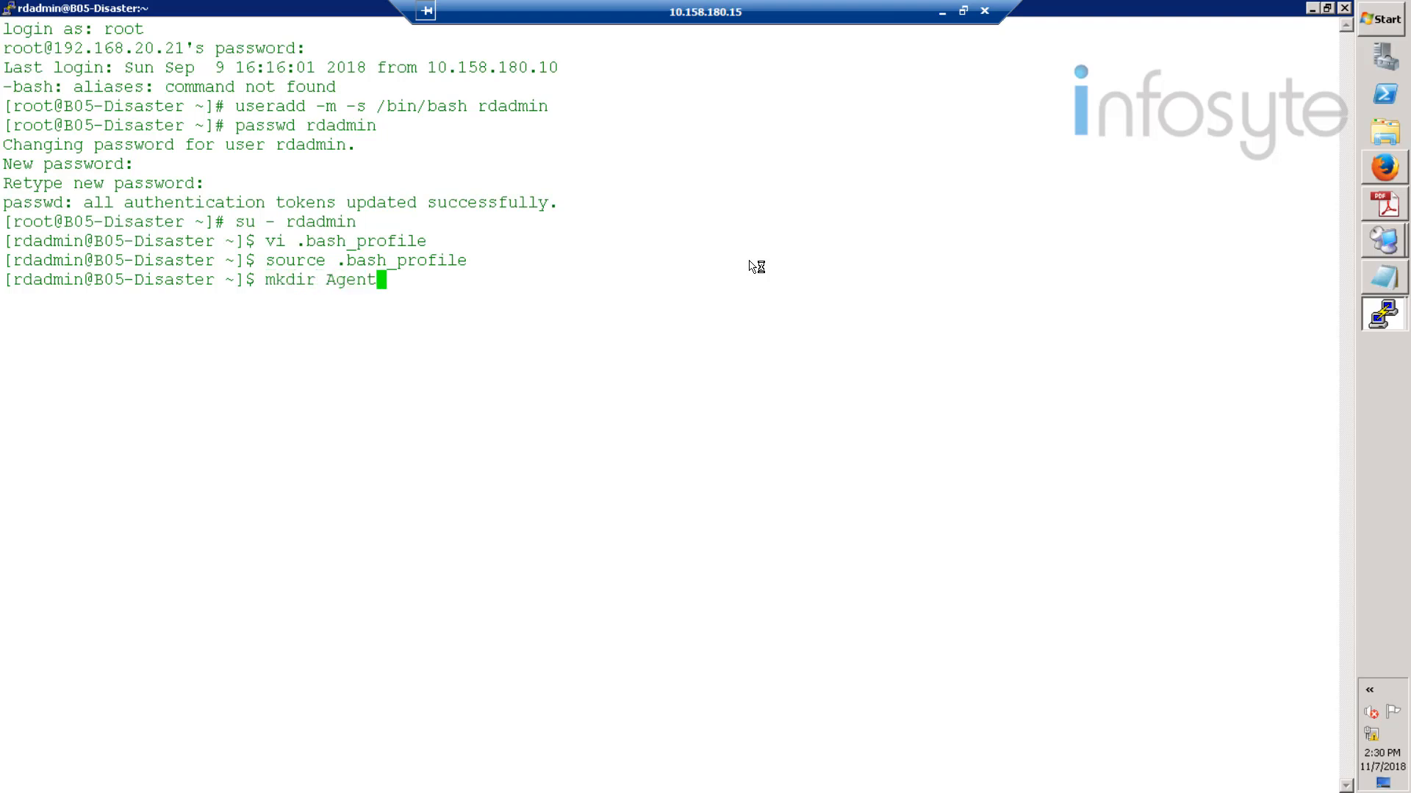
key("Return")
type("exit")
key("Return")
type("cp /opt/h")
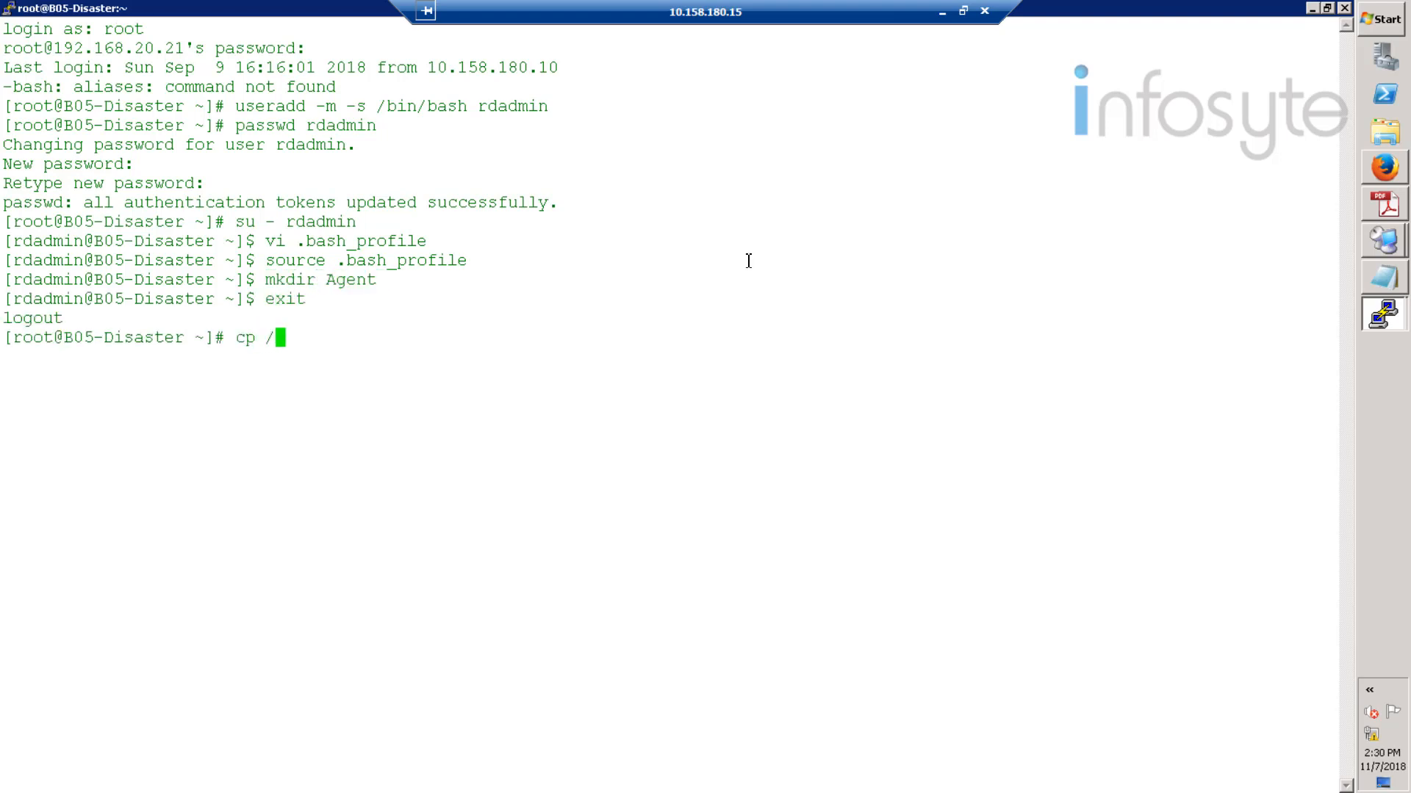
key("BackSpace")
type("hc")
key("Tab")
key("Tab")
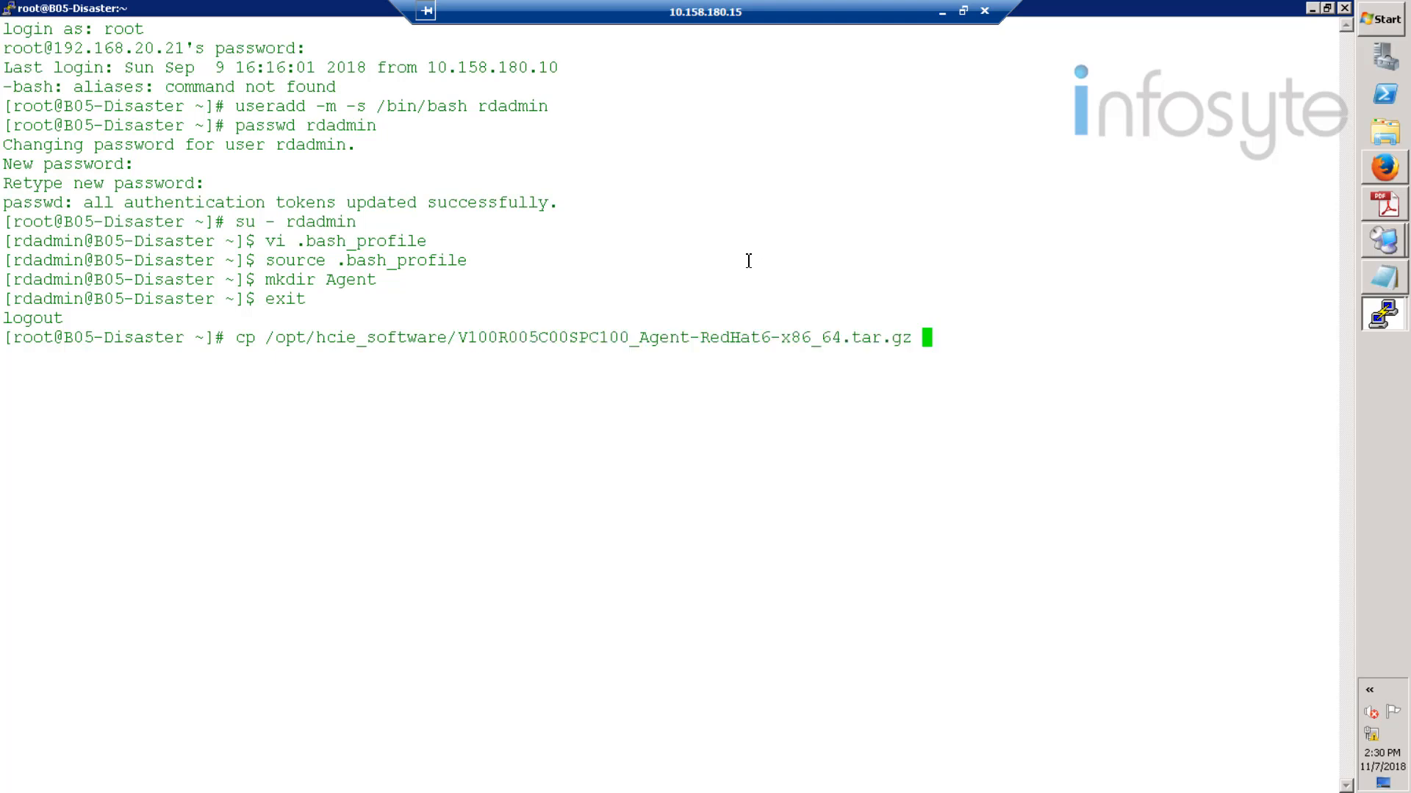
type("/home/rdadmin/Agent")
type("/")
key("Return")
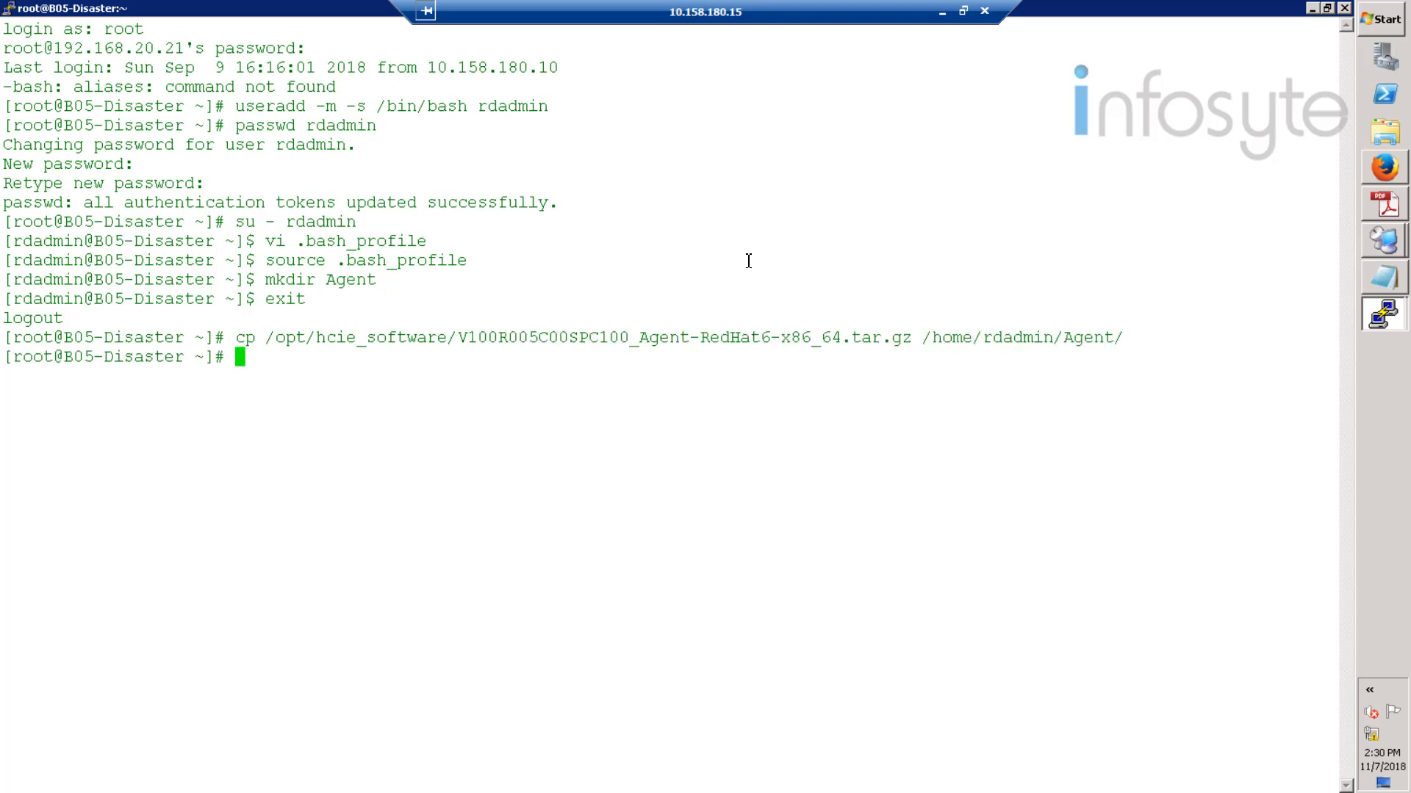
- Extract the agent tar.gz package inside /home/rdadmin/Agent
type("cd /home/rdadmin/Agent")
key("Return")
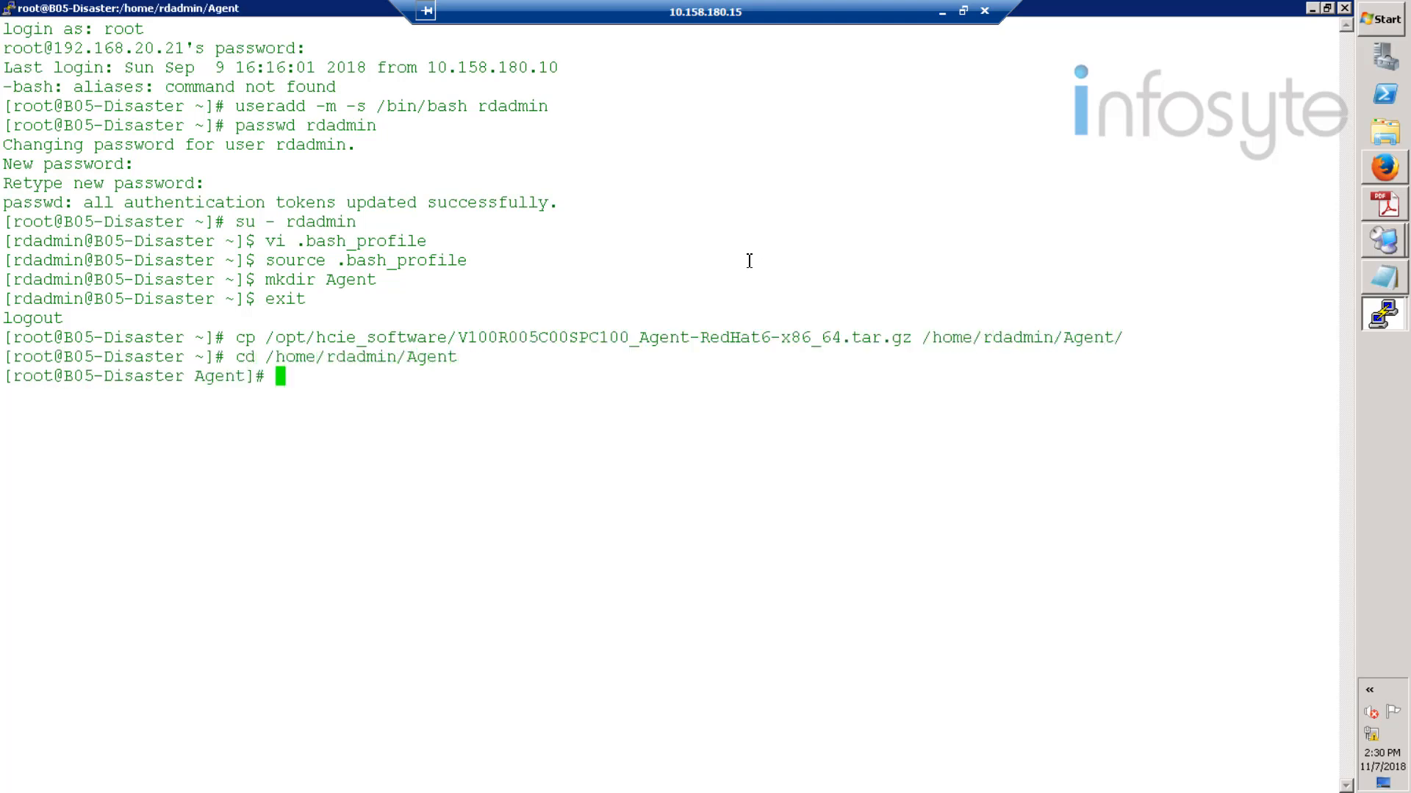
type("tar -zxvf V")
key("Tab")
key("Return")
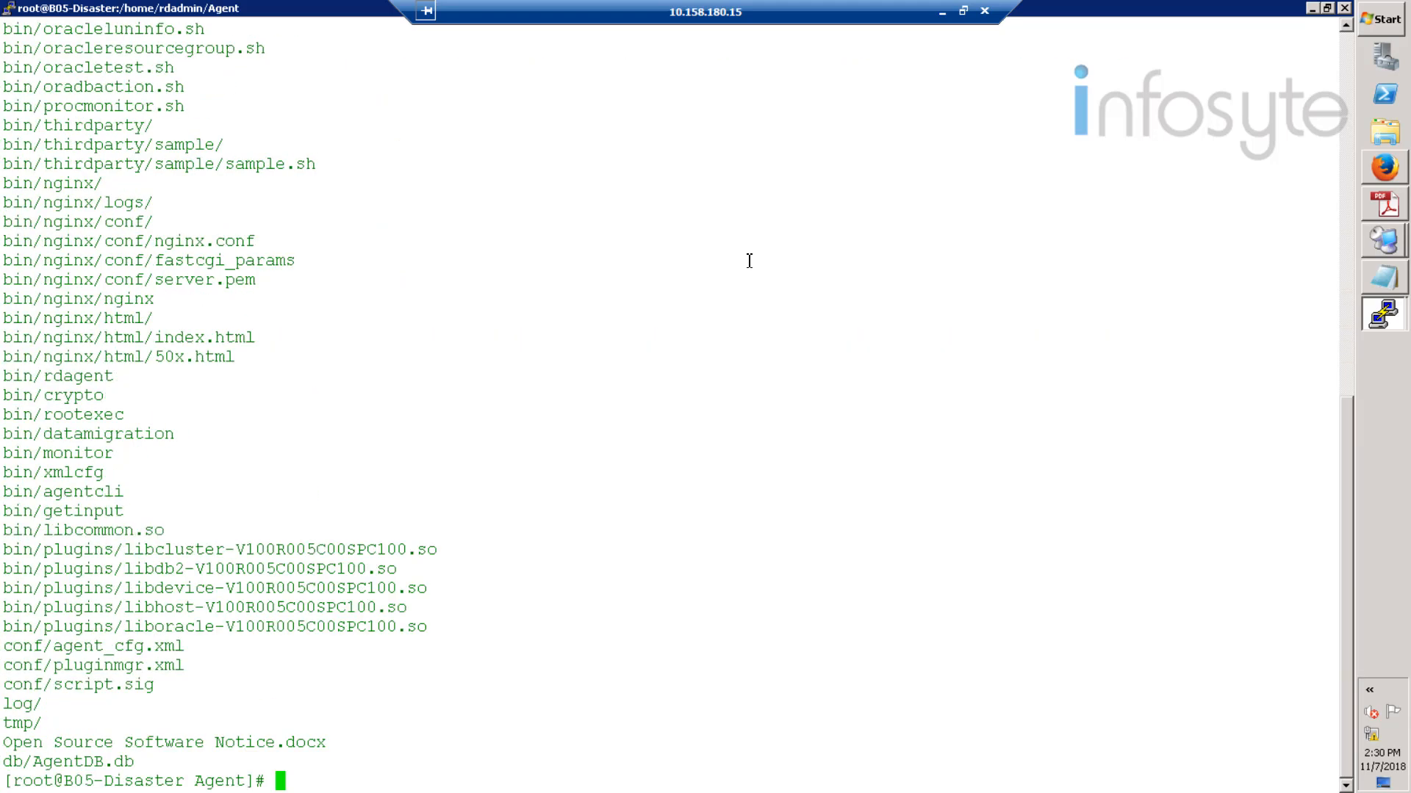
- Run agent_install.sh with user rdadmin, its password, and IP 192.168.20.21
type("sh /home/rdadmin/A")
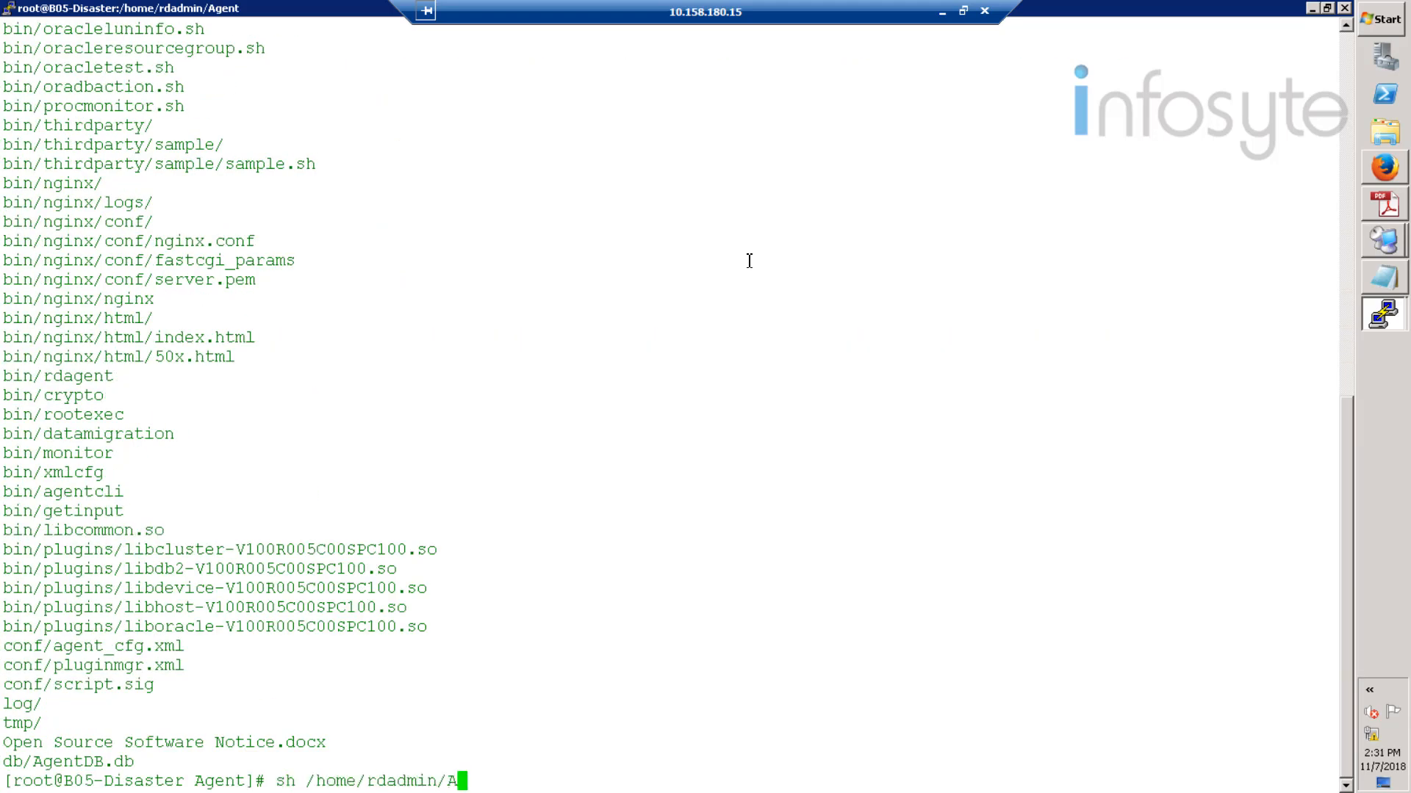
type("gent/bin/agent_")
key("Tab")
key("Return")
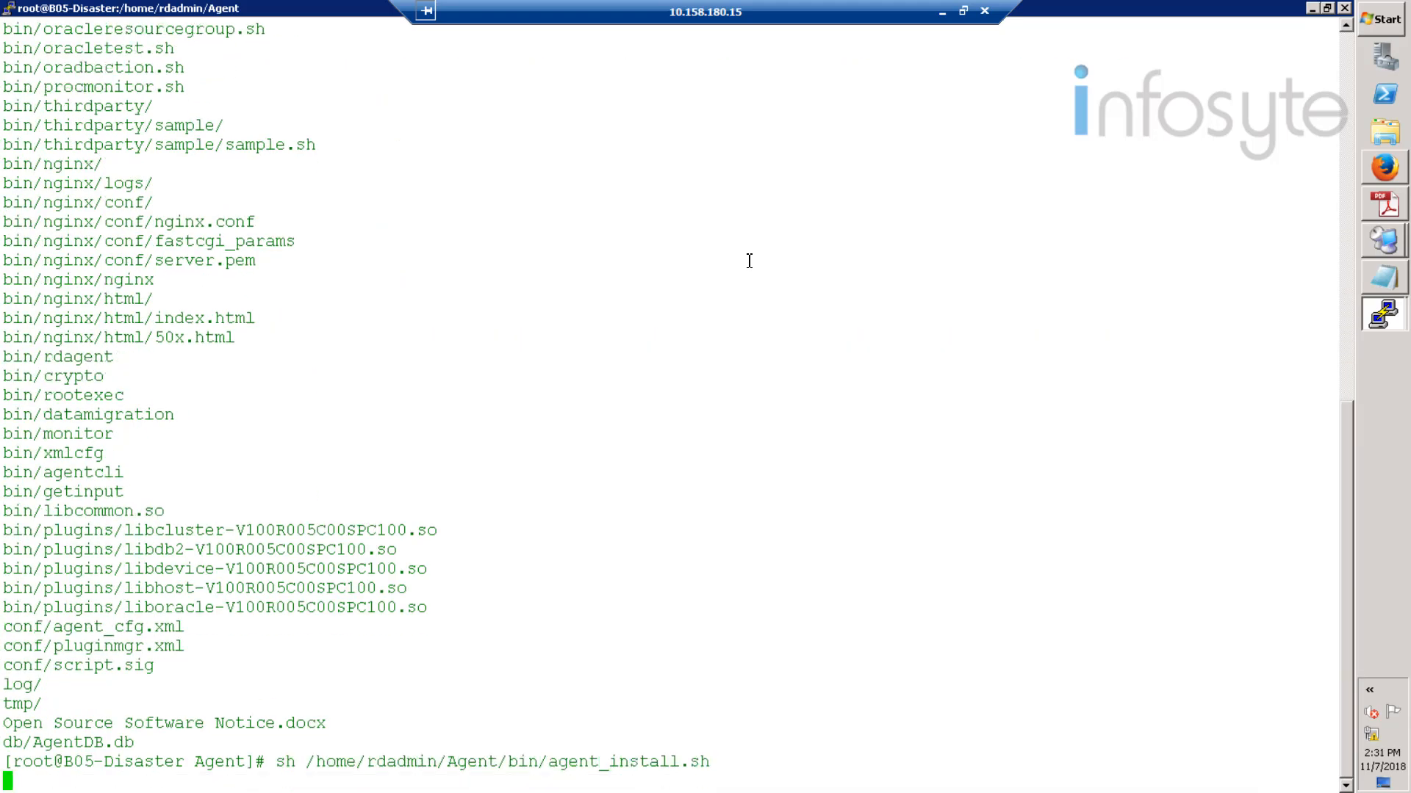
type("rdadmin")
key("Return")
key("Return")
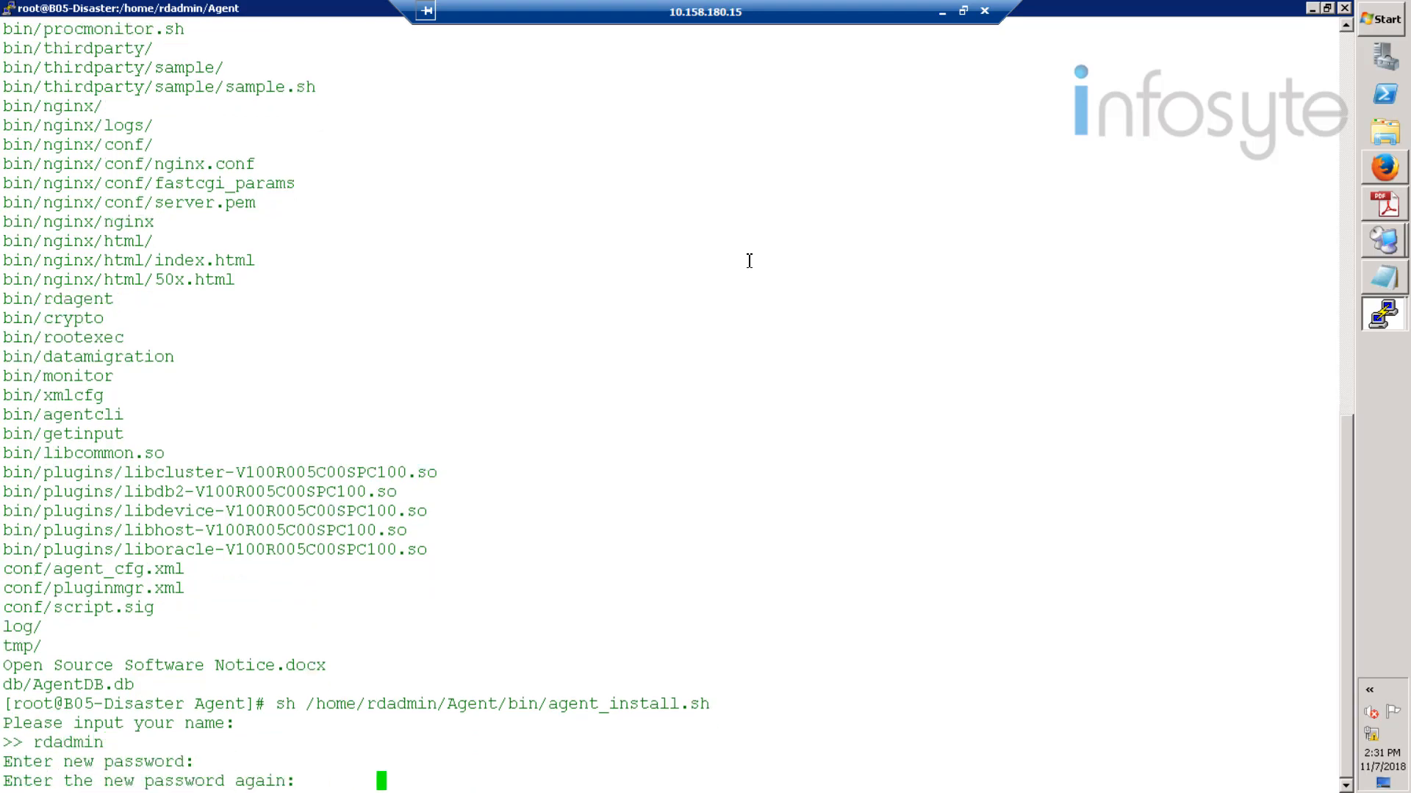
key("Return")
type("192.168.20.21")
key("Return")
key("Return")
key("Return")
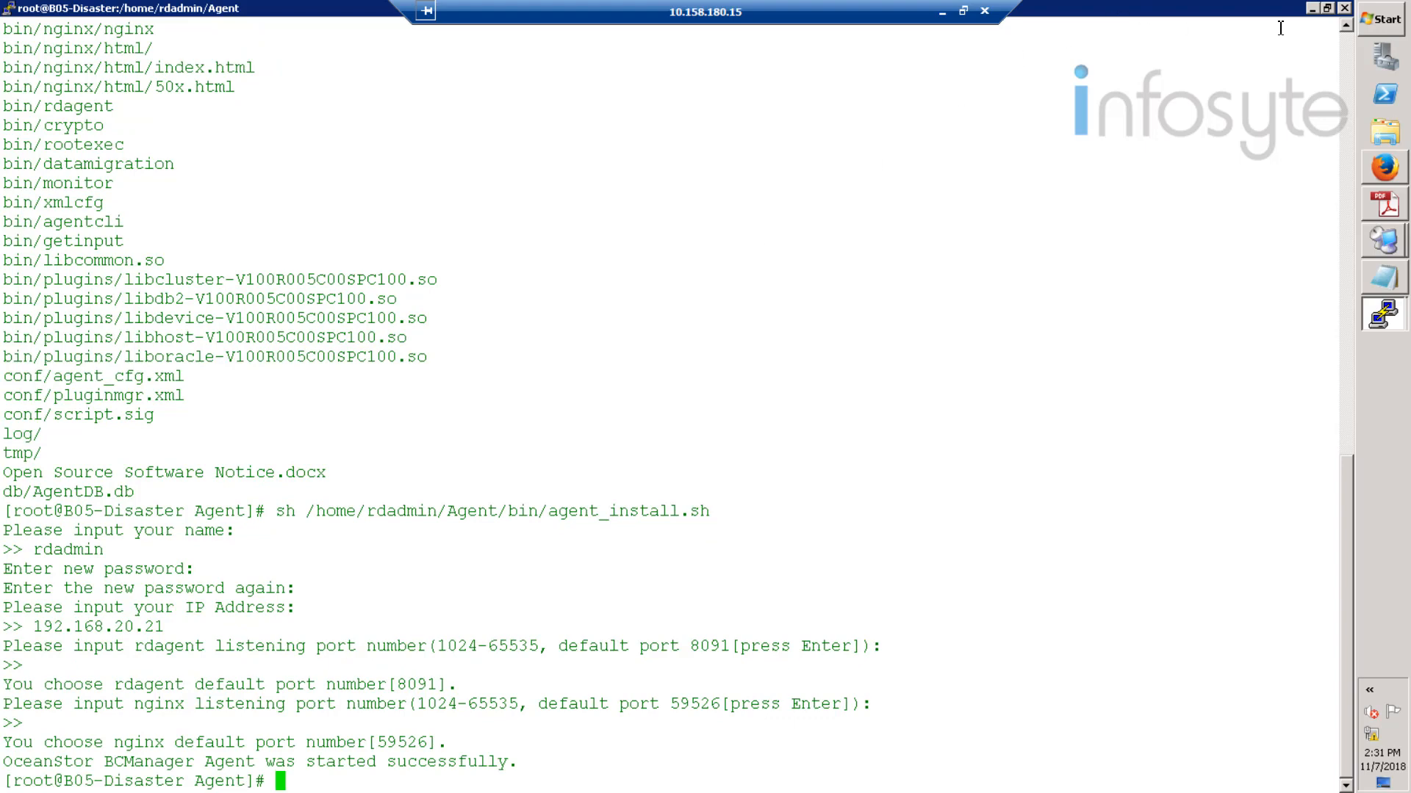
- On the production host, run lsnrctl status as oracle and review the no-listener error on 1521
left_click(1313, 9)
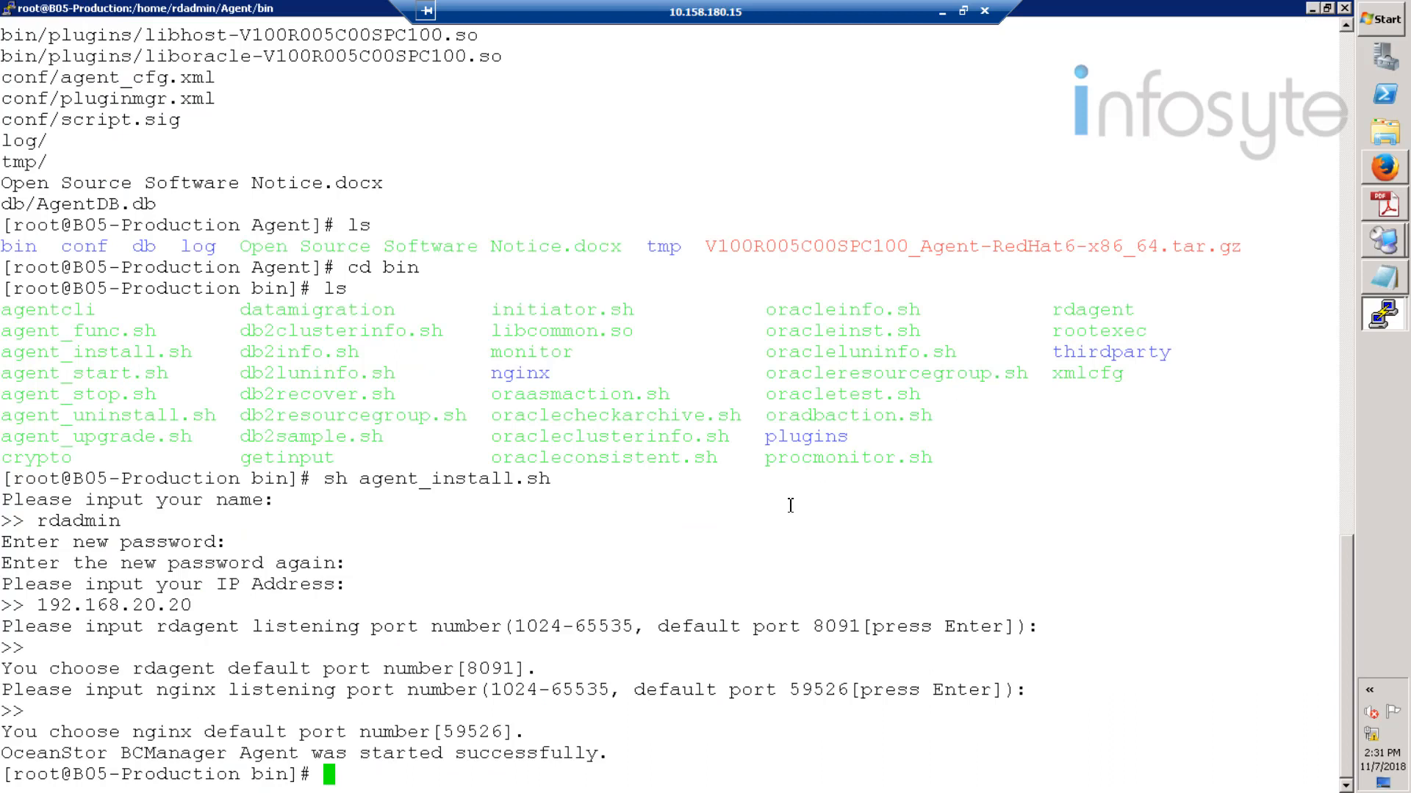
type("su - oracle")
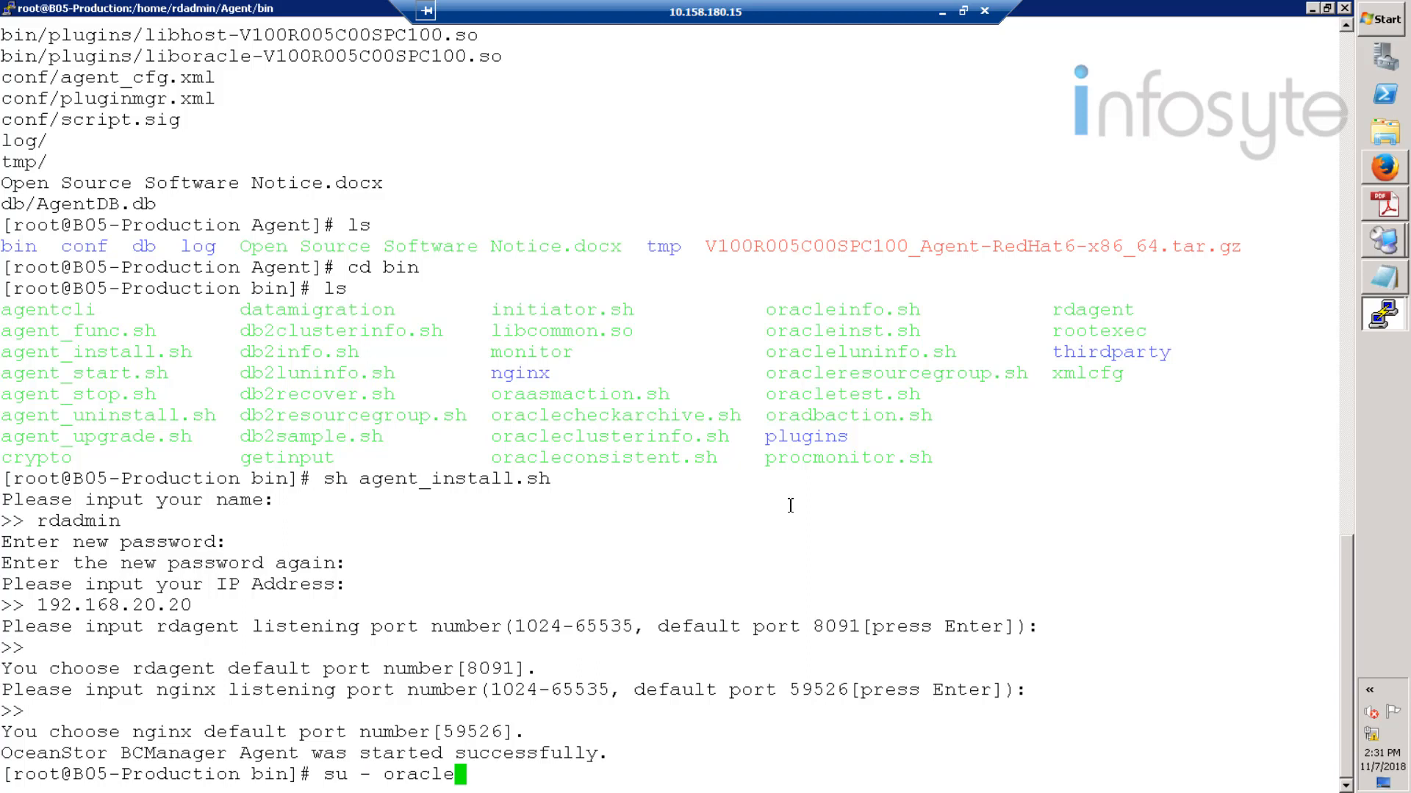
key("Return")
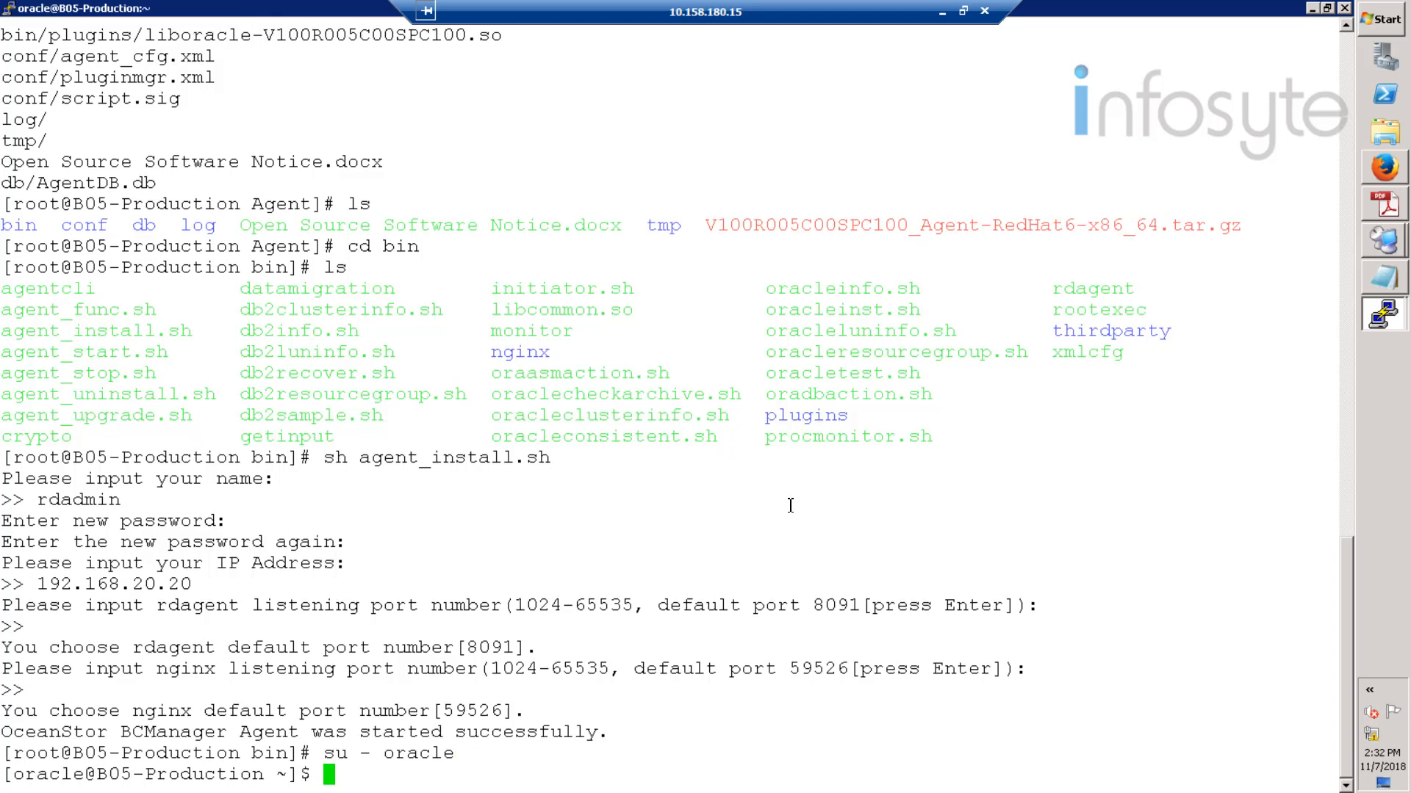
type("lsnrctl status")
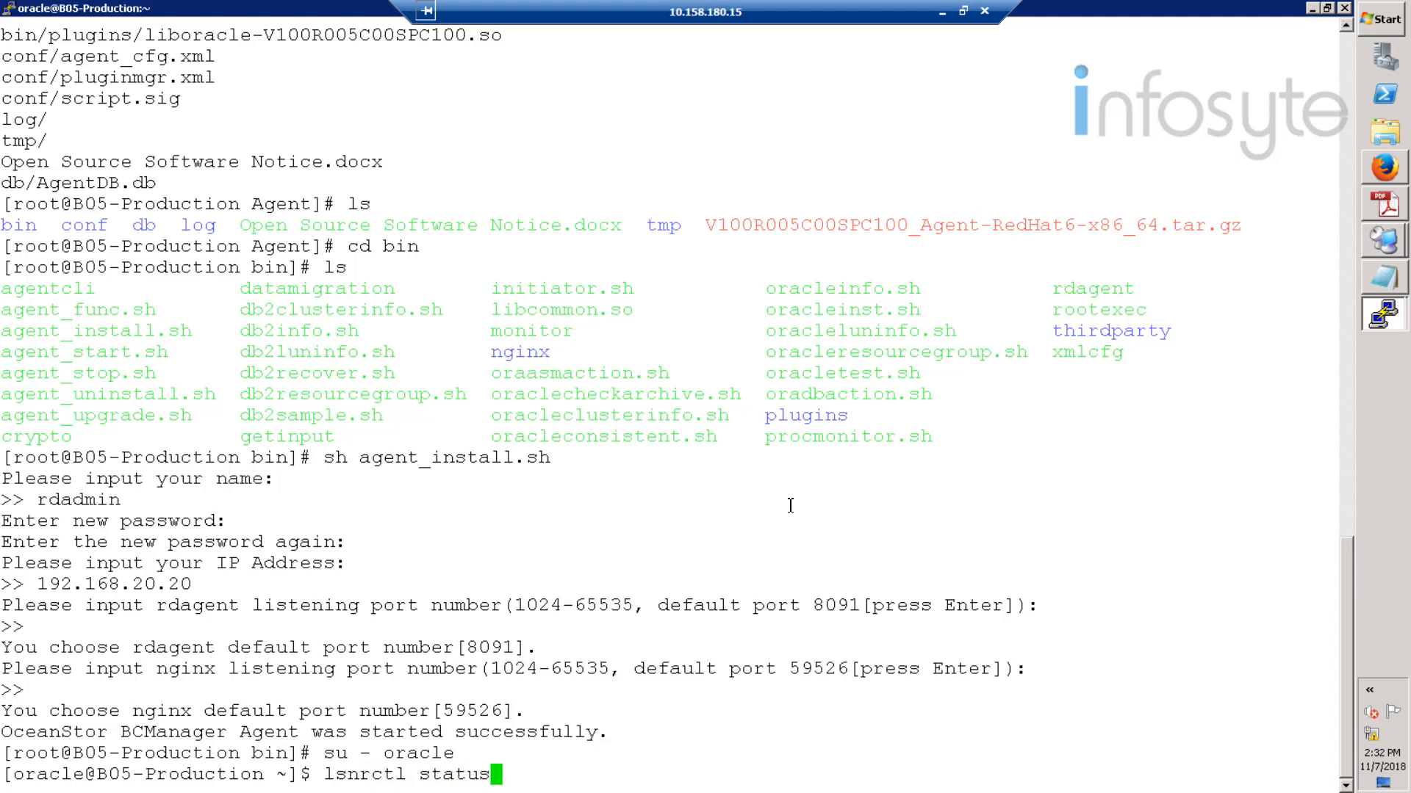
key("Return")
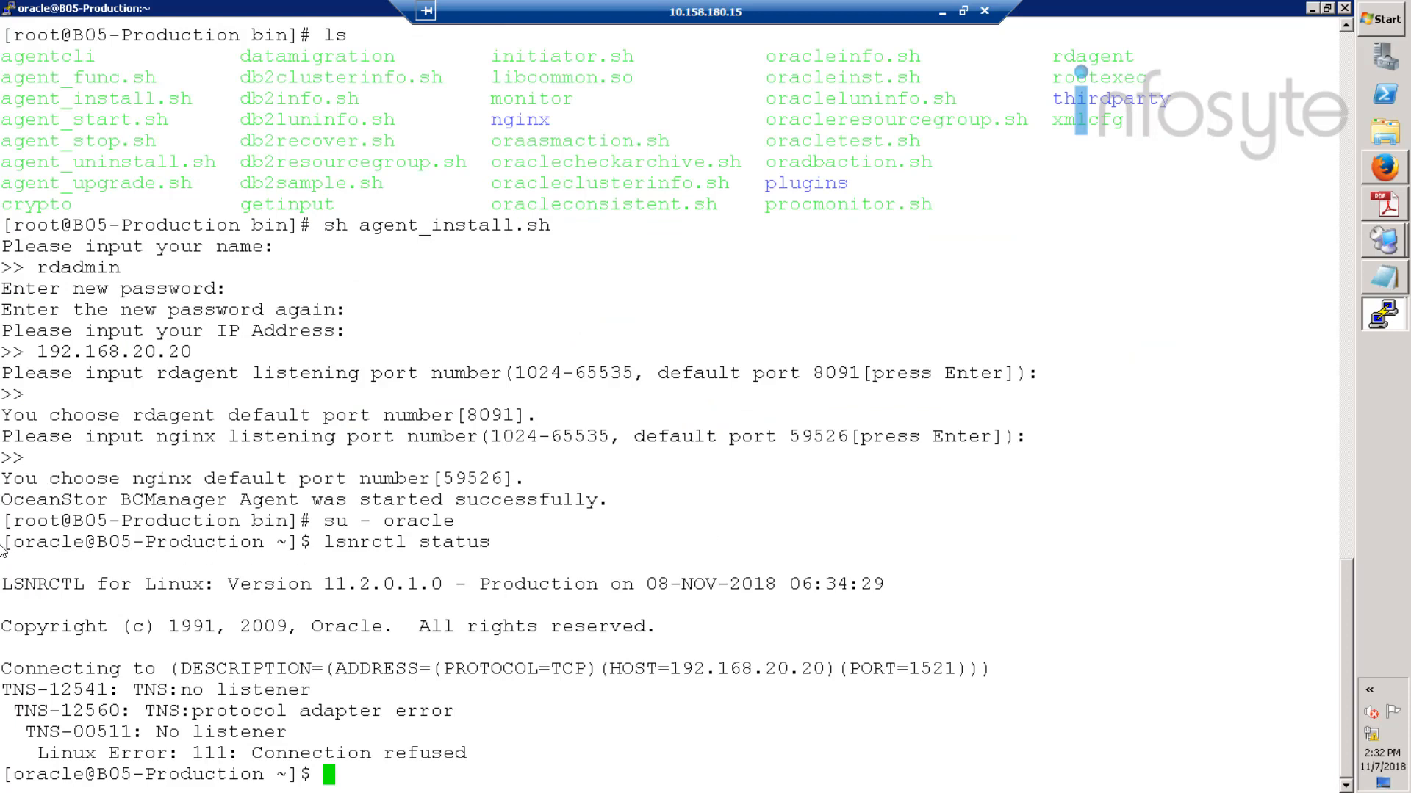
left_click_drag(4, 544, 646, 694)
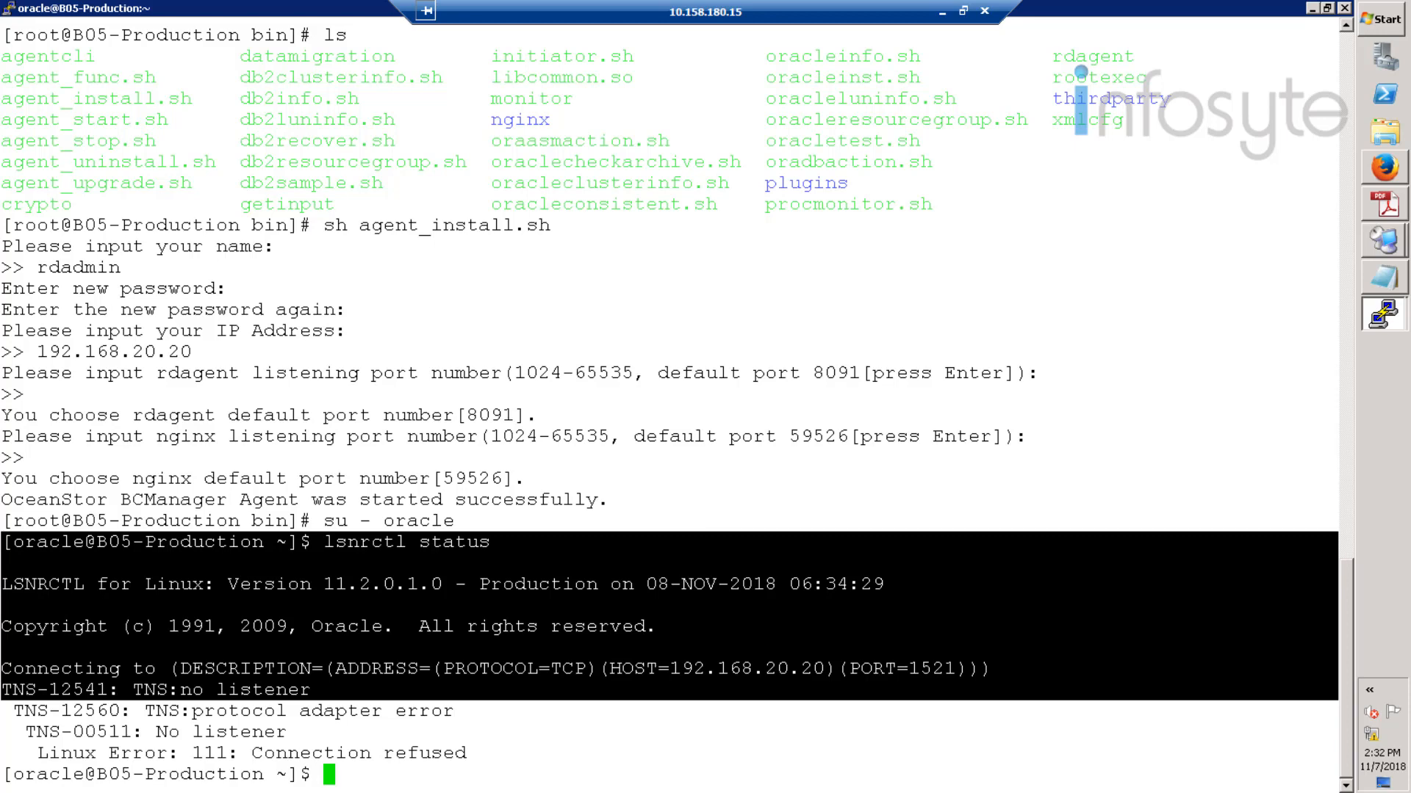
left_click(693, 539)
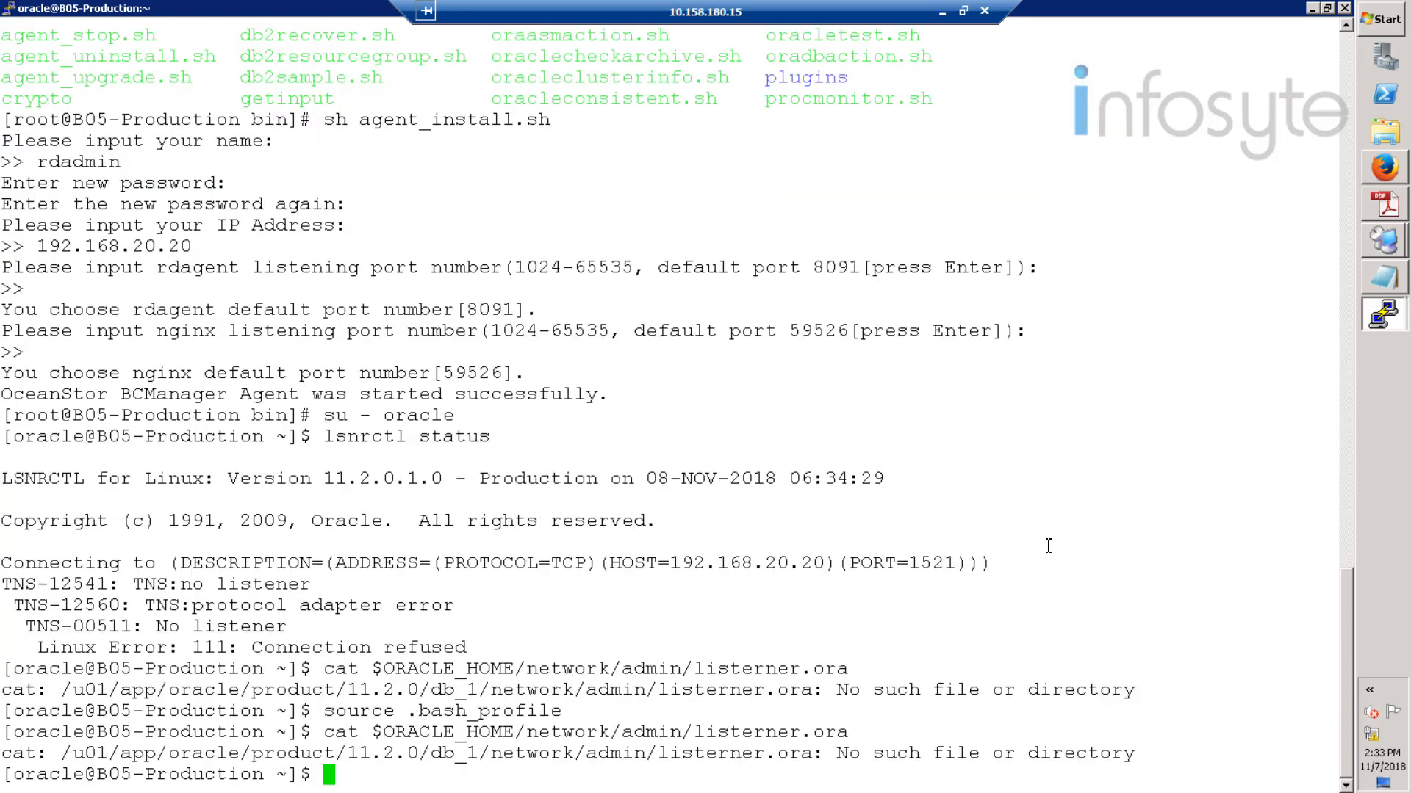
type("vi")
- Open $ORACLE_HOME/network/admin/listener.ora in vi
key("BackSpace")
type("$ORACLE")
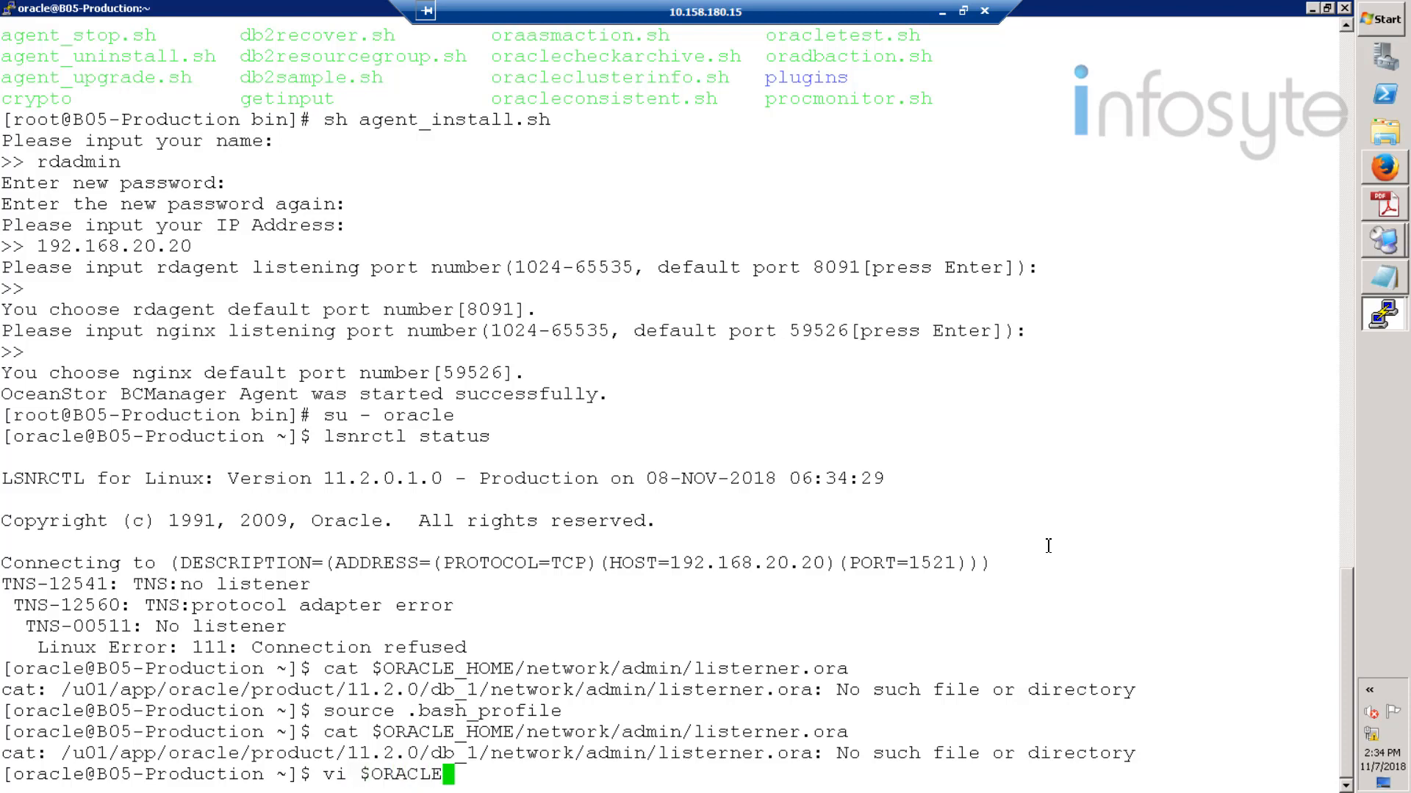
type("_HOME")
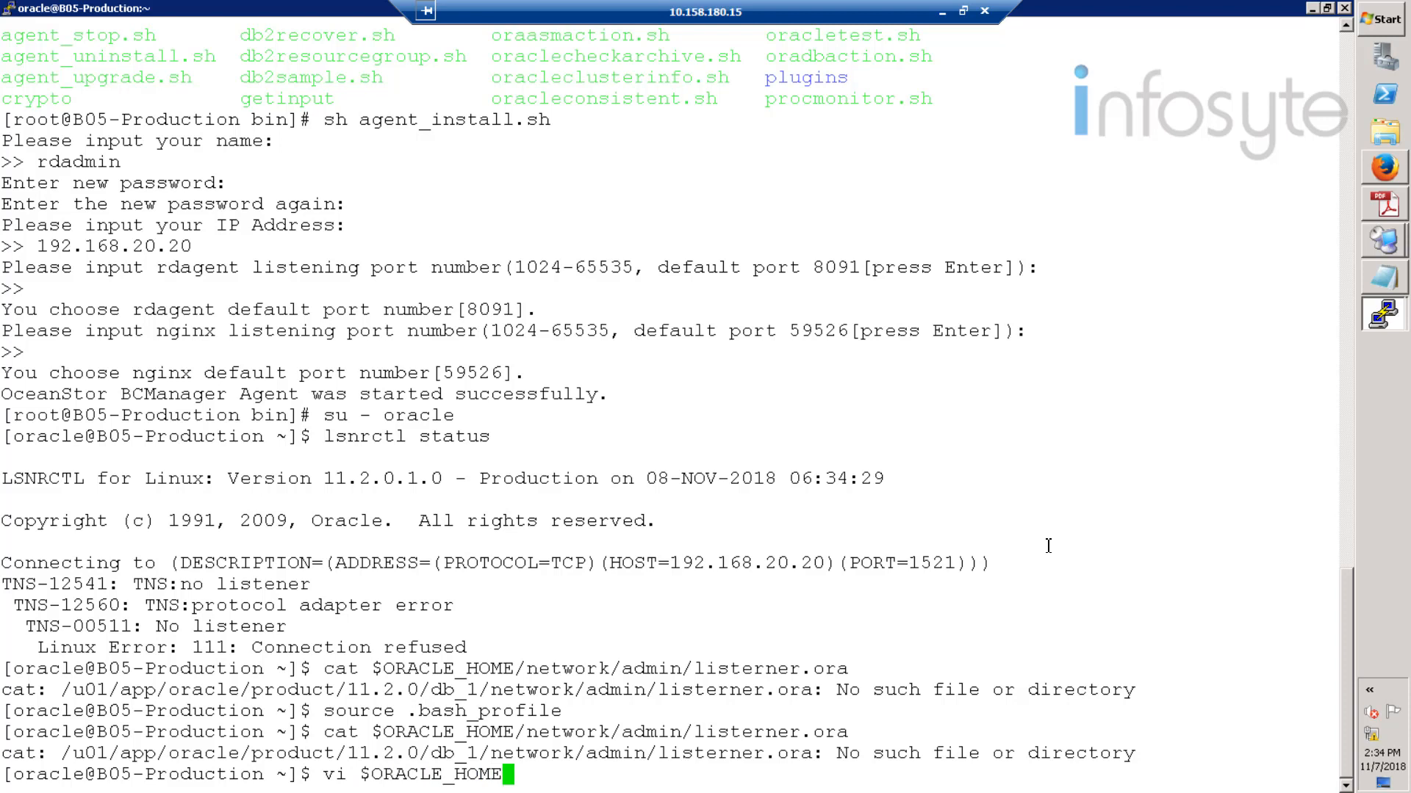
type("/network/ad")
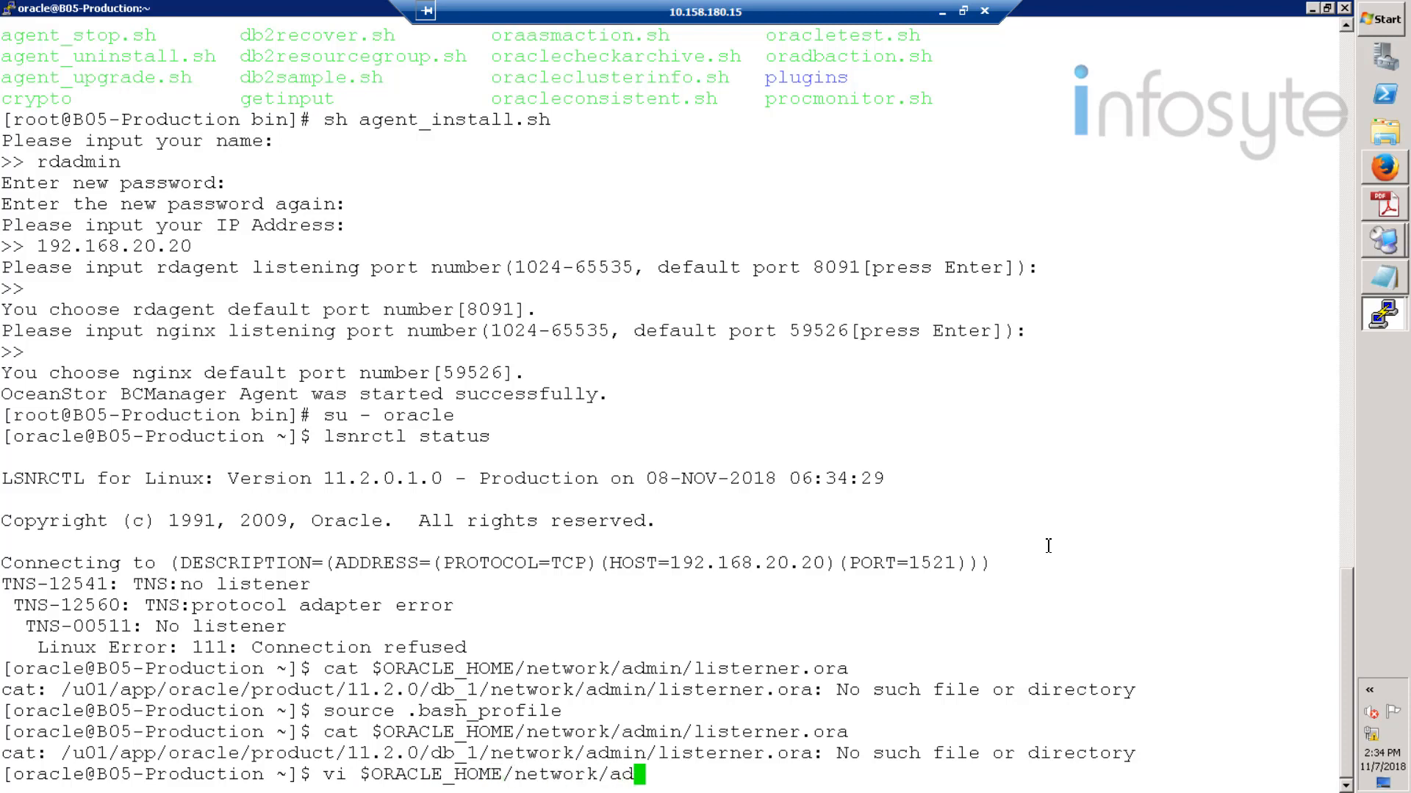
type("min/li")
key("Tab")
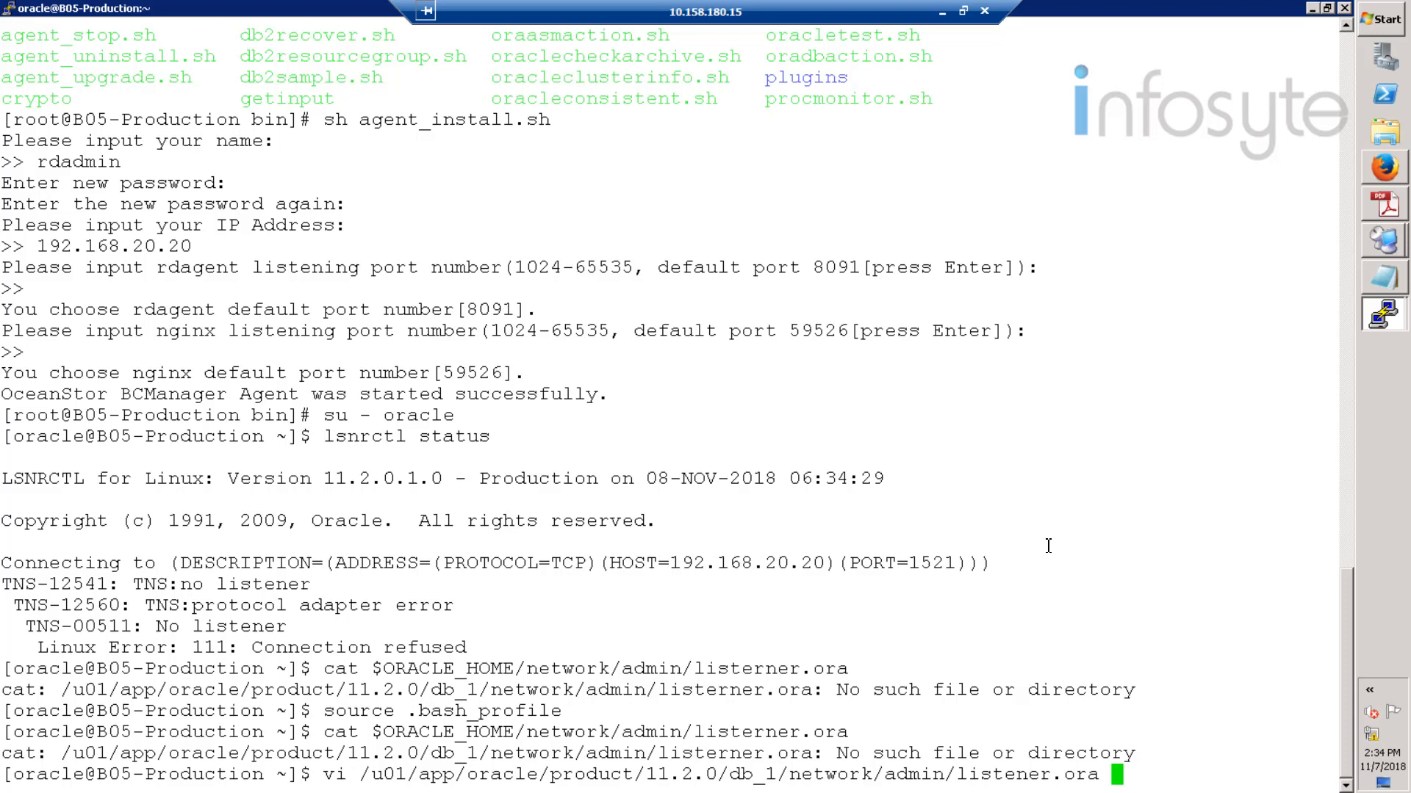
key("Return")
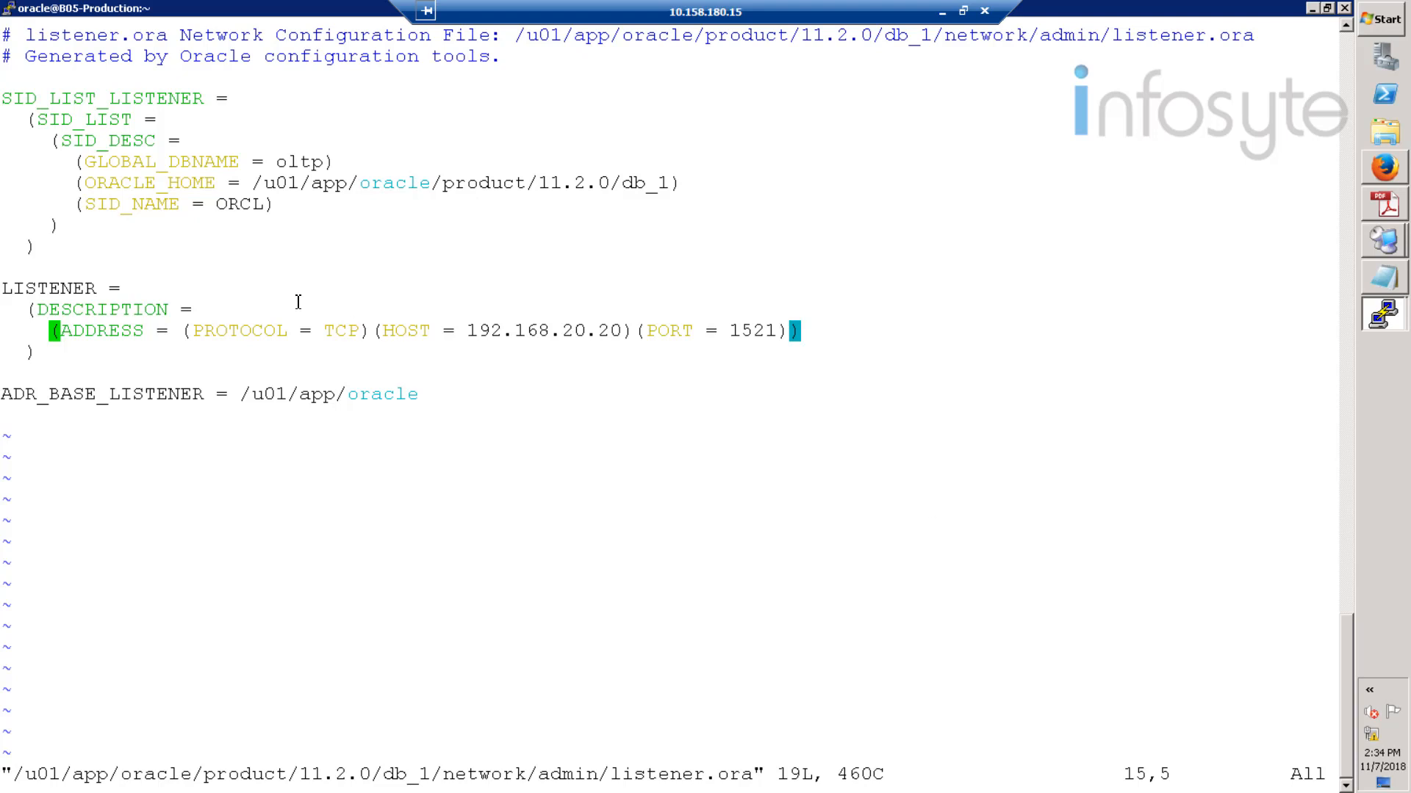
- Change SID_NAME from ORCL to oltp and enter :wq
key("Up")
key("Up")
key("Up")
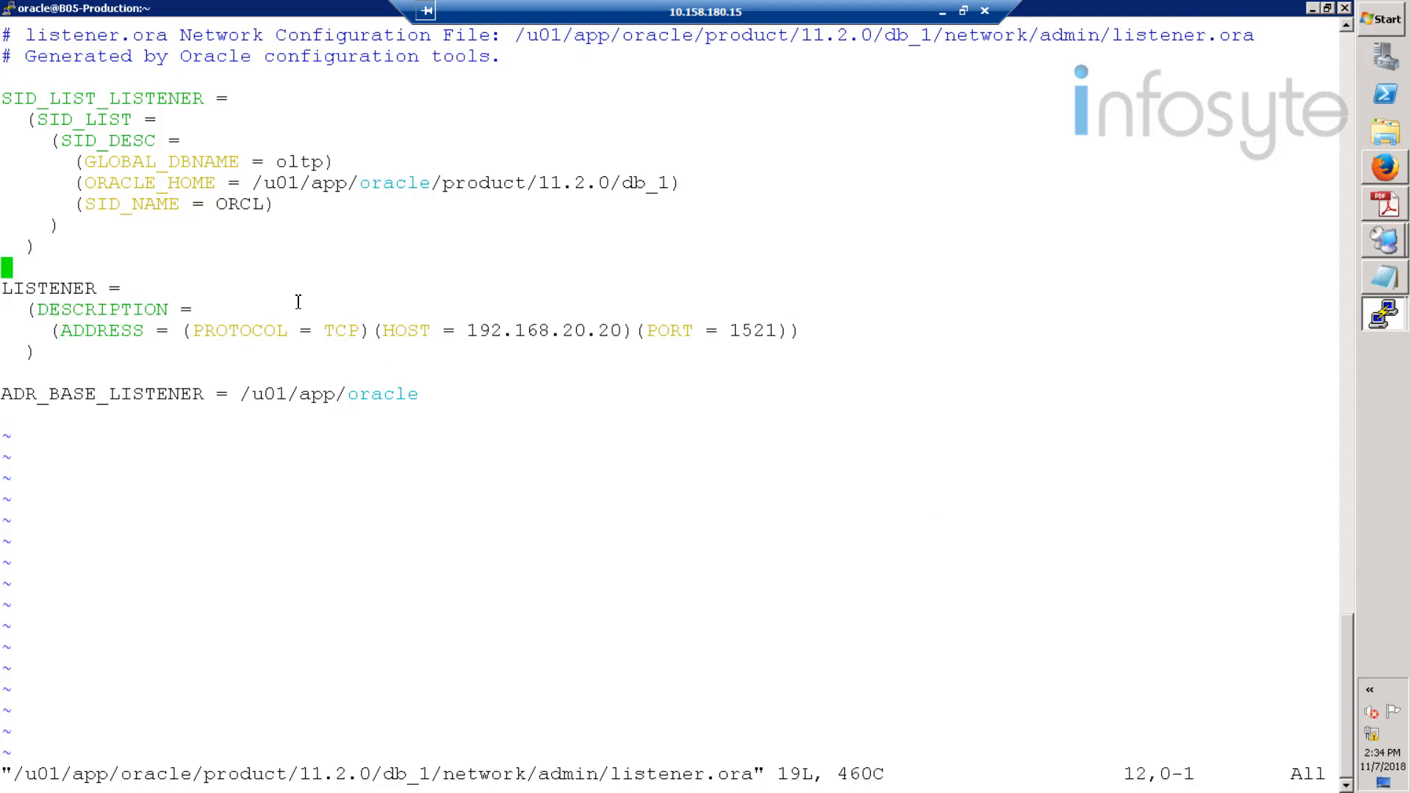
key("Up")
key("Up")
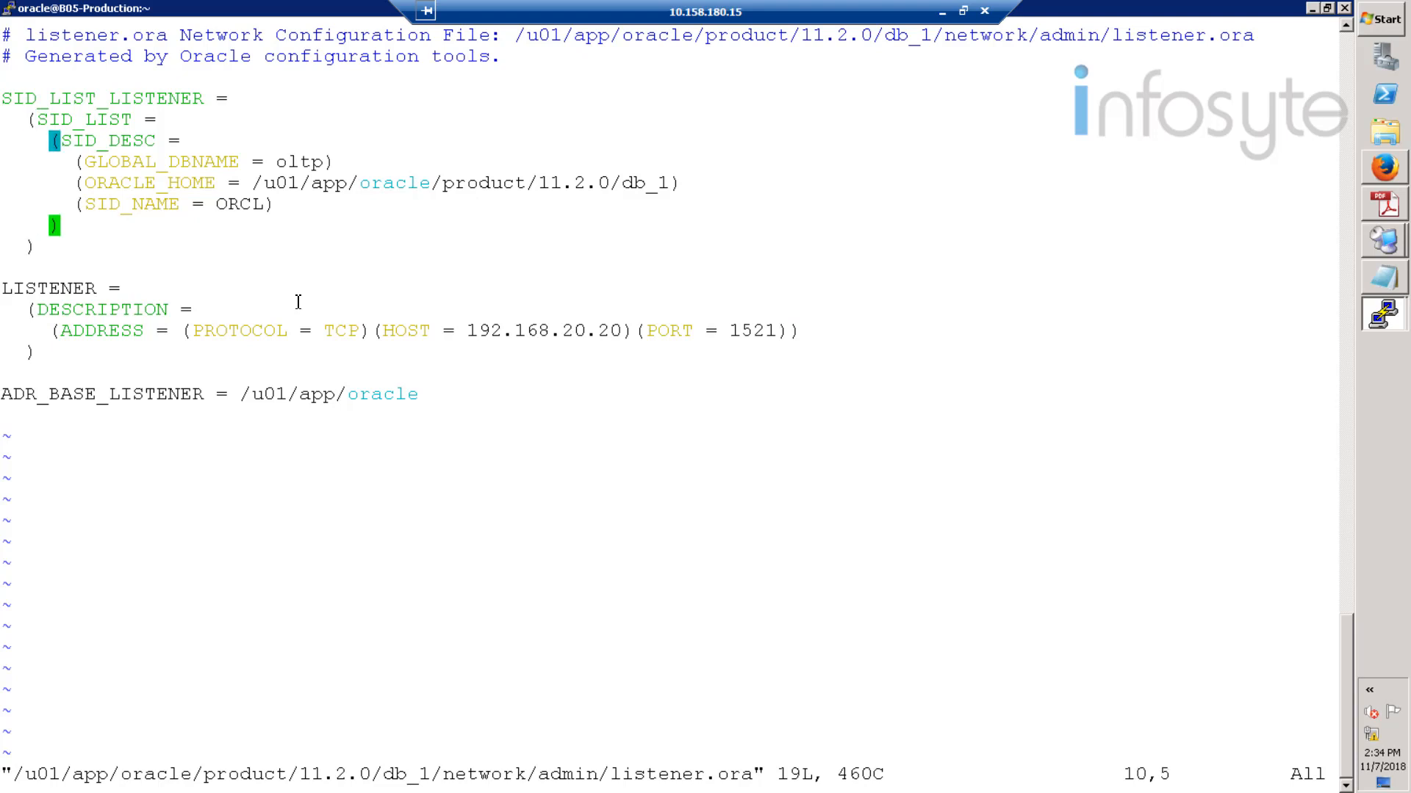
key("Up")
key("Right")
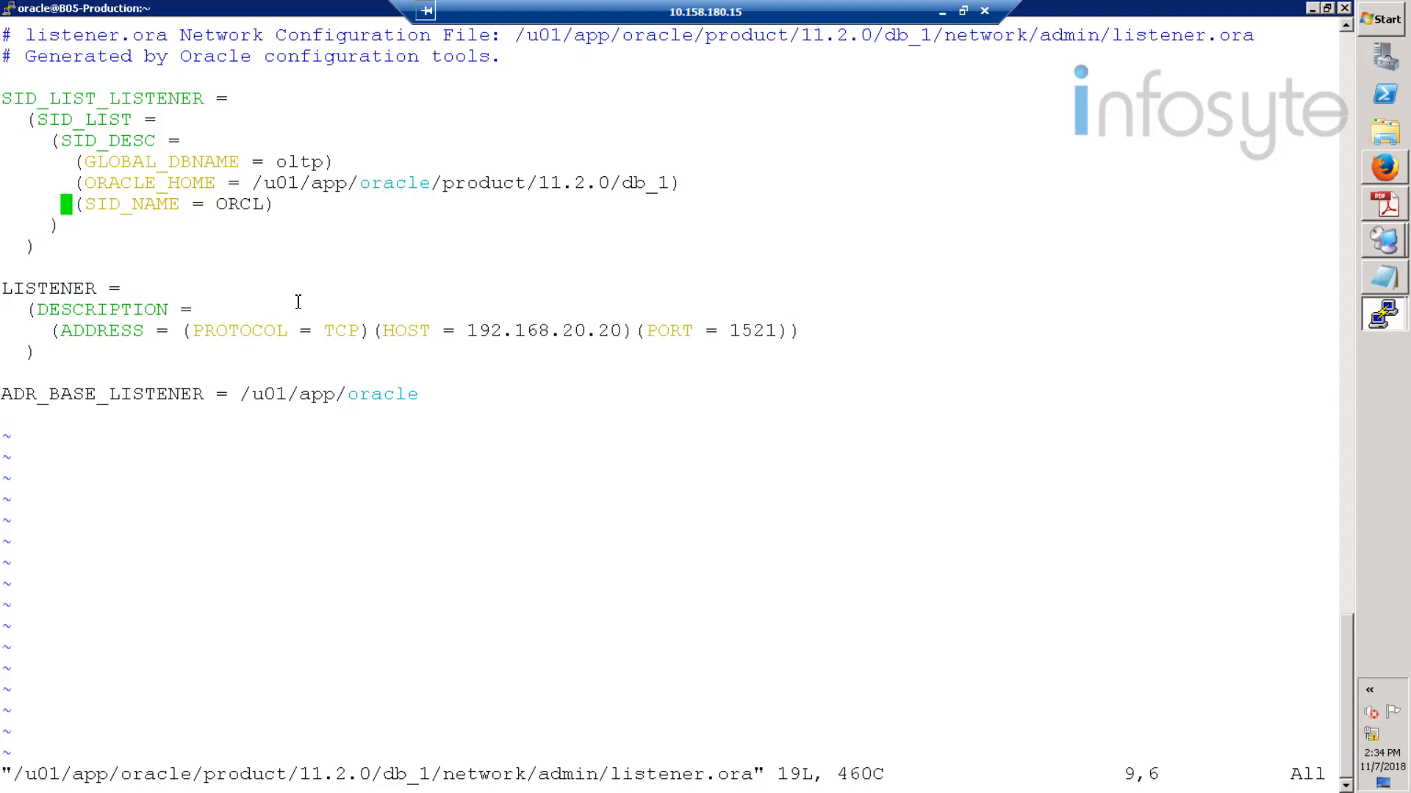
key("Right")
key("Right")
key("Right")
key("Right")
key("Right")
key("Right")
key("Right")
key("Right")
key("Right")
key("Right")
key("Right")
key("Right")
key("Right")
key("Right")
key("Right")
key("Right")
key("Right")
key("Left")
key("i")
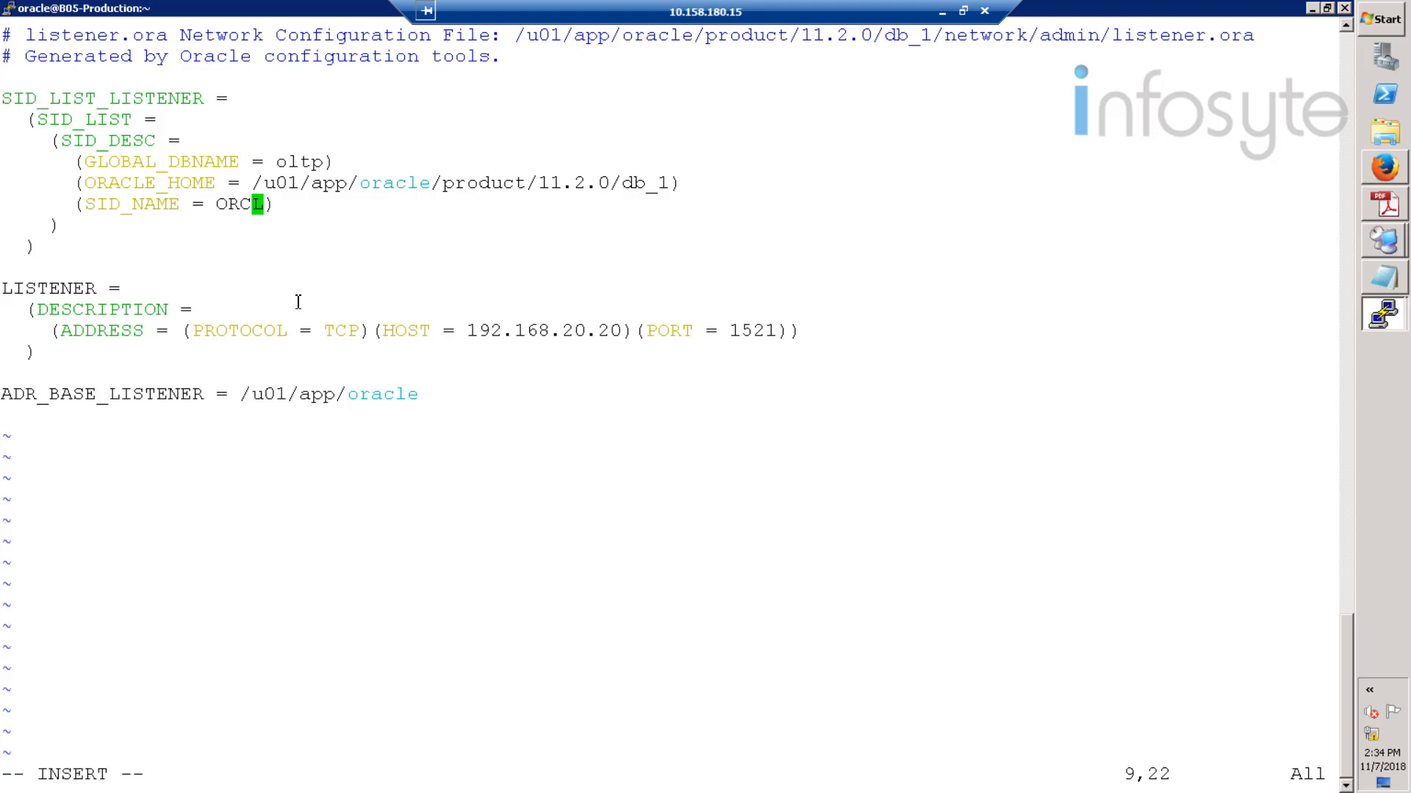
key("BackSpace")
key("BackSpace")
key("BackSpace")
key("Right")
key("BackSpace")
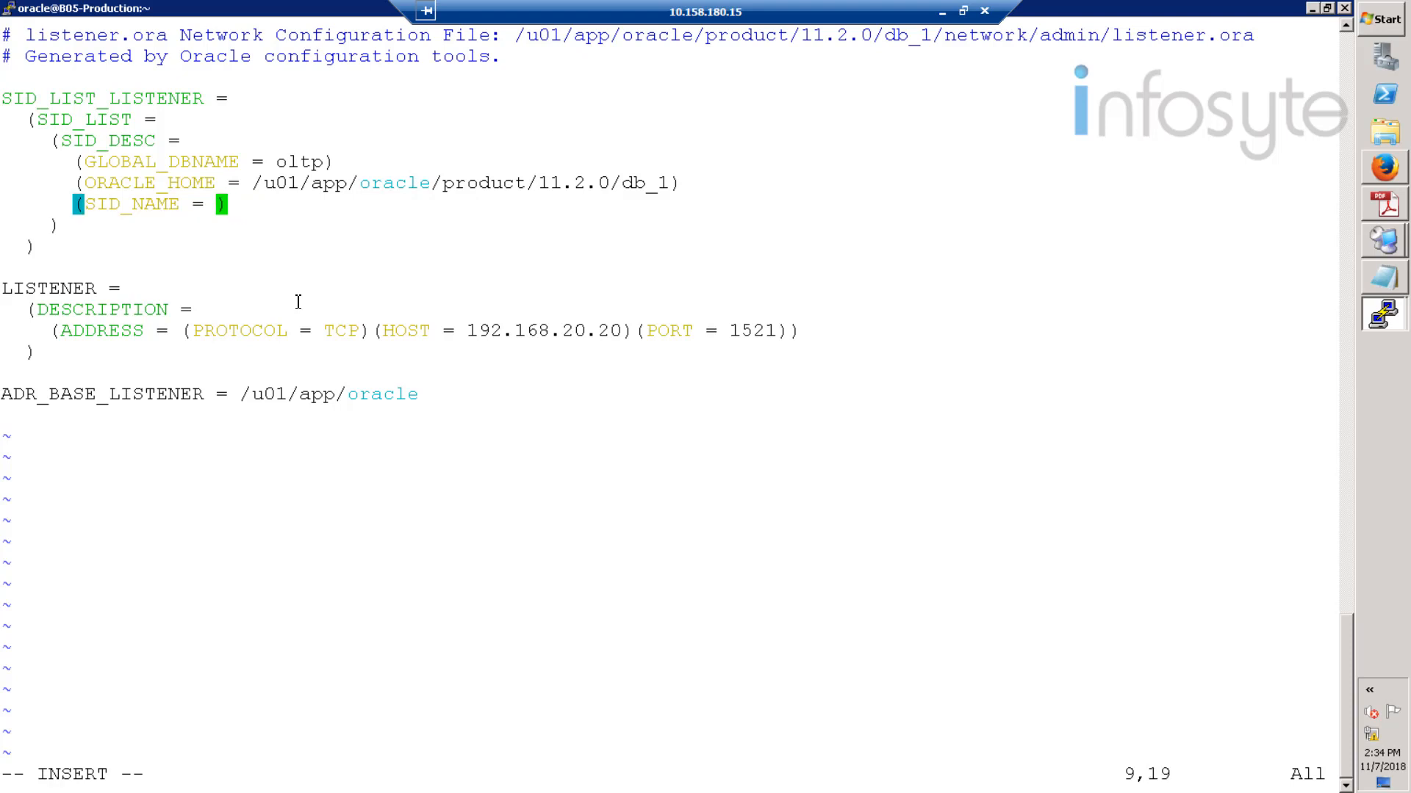
type("oltp")
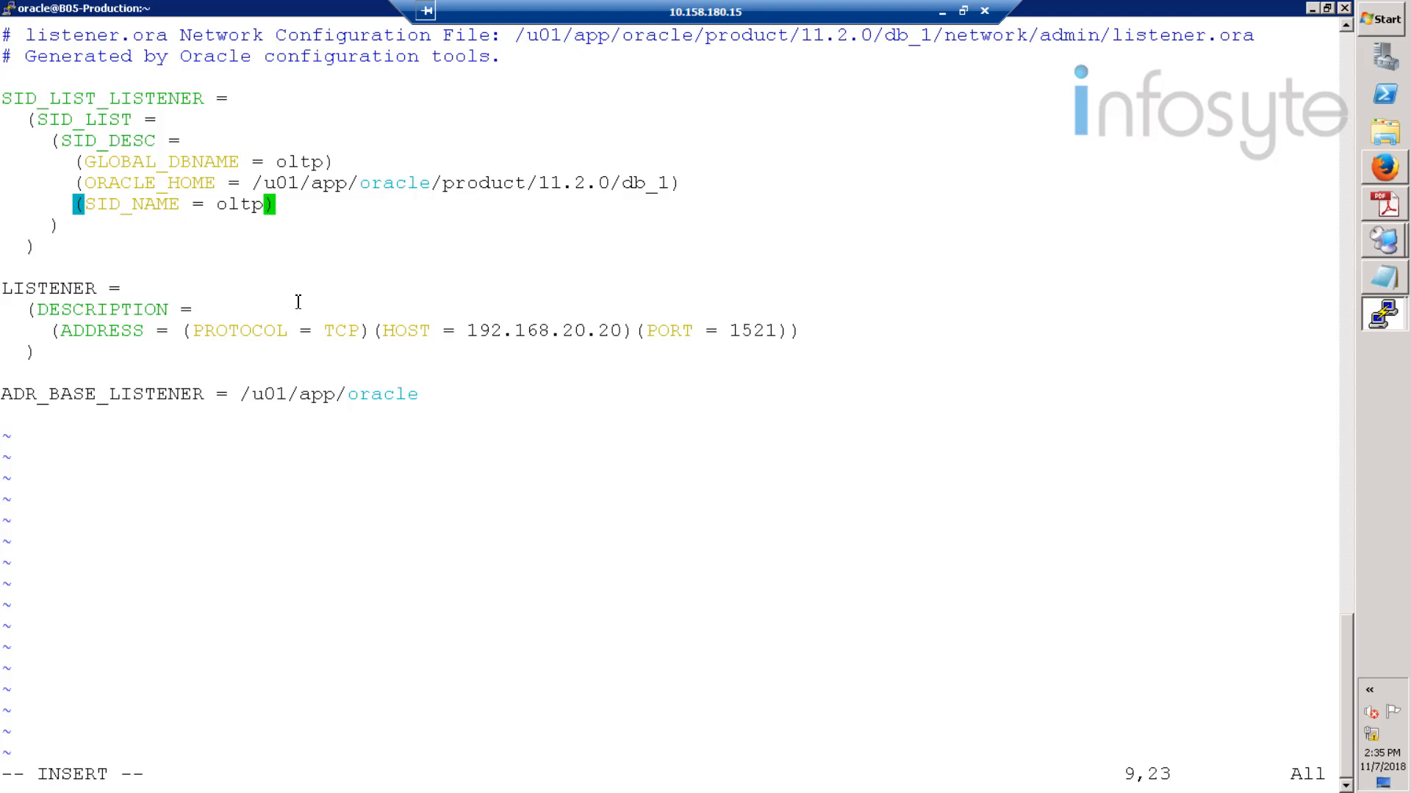
key("Escape")
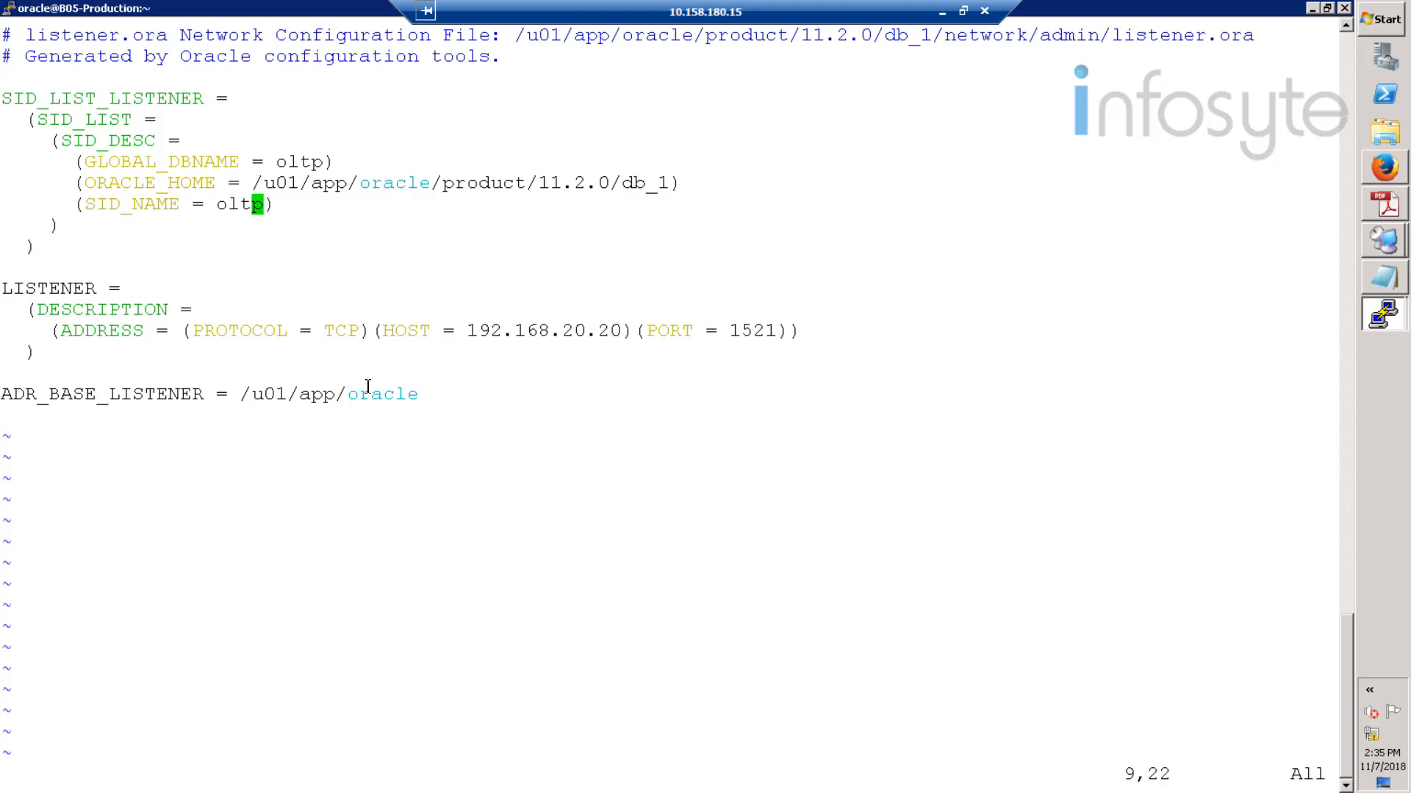
type(":wq")
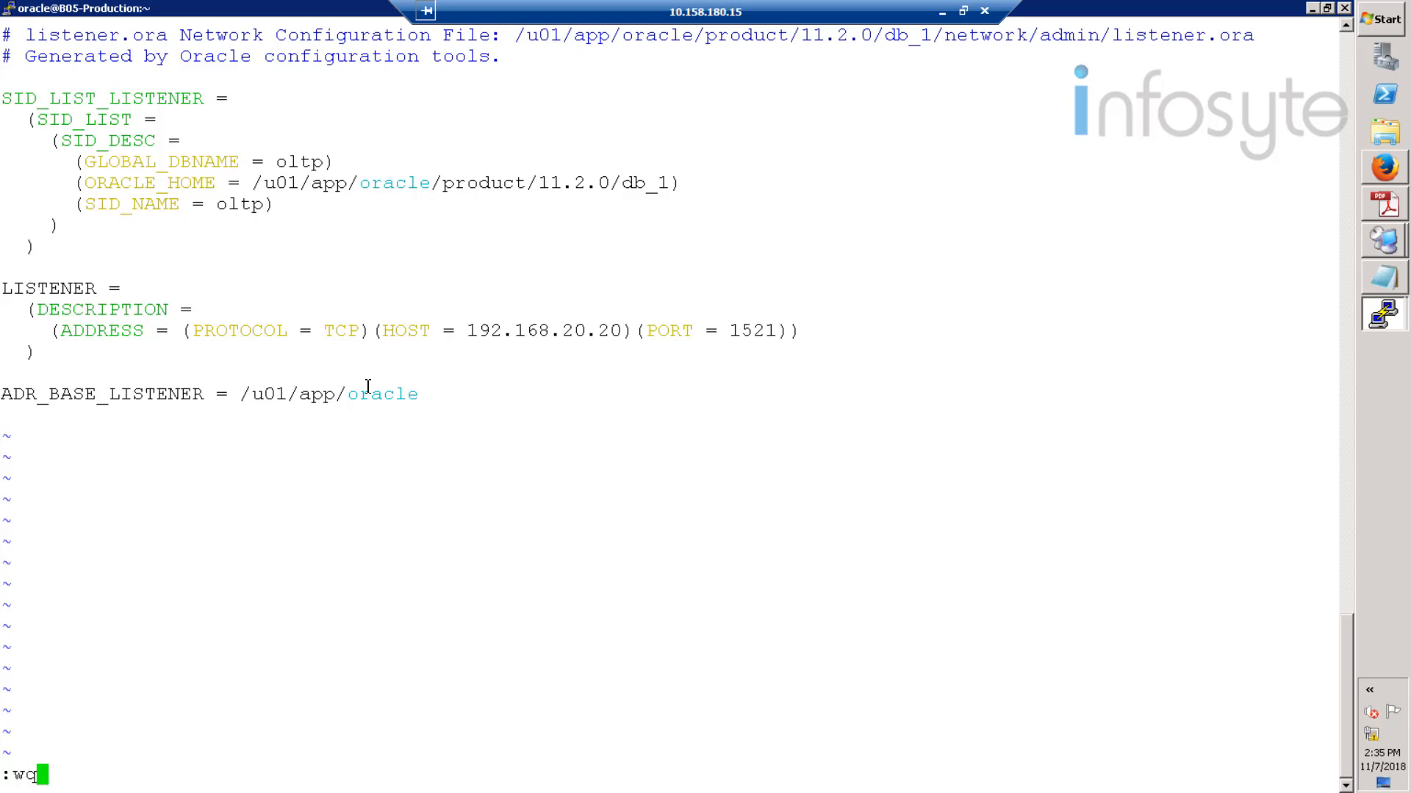
- Save listener.ora and display tnsnames.ora, checking the OLTP entry uses service name oltp
key("Return")
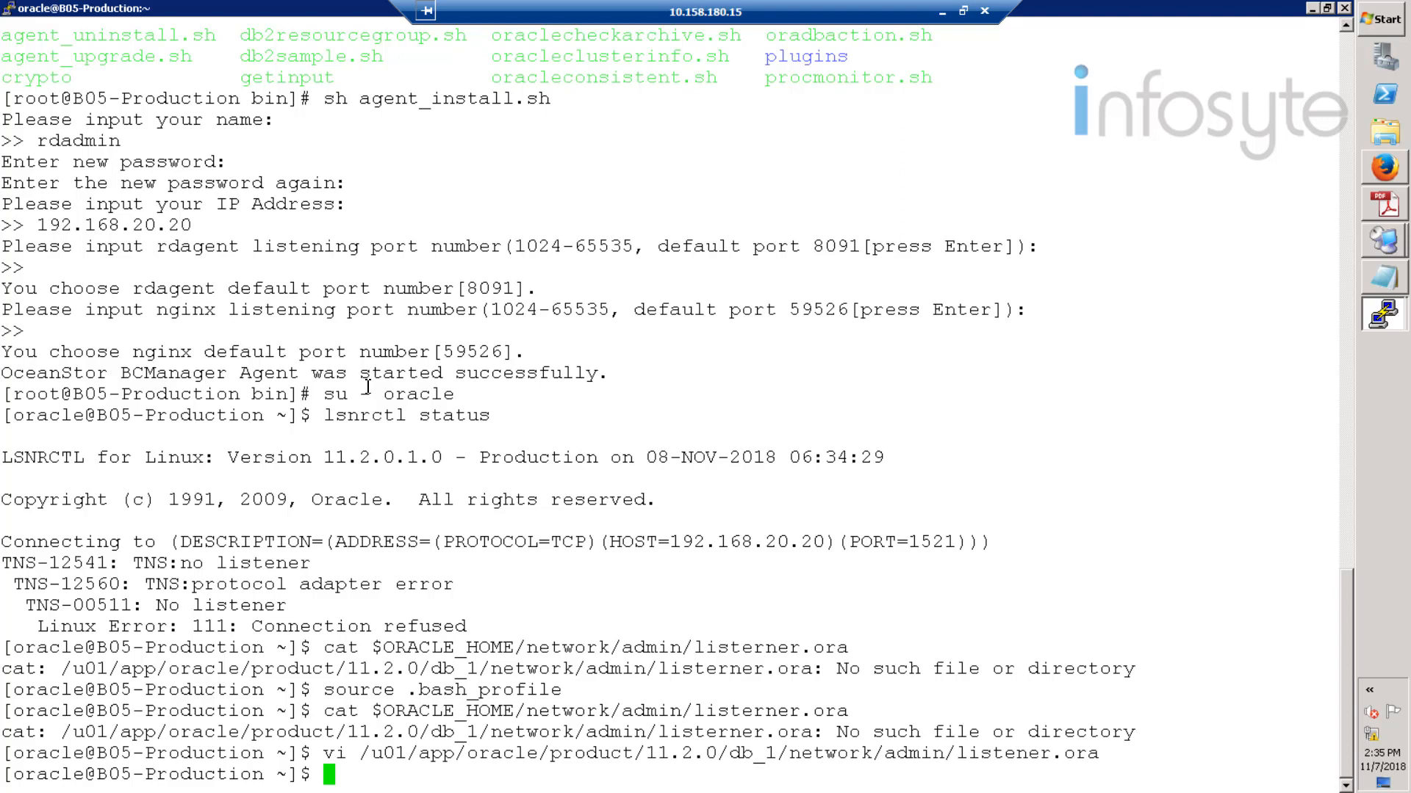
right_click(385, 610)
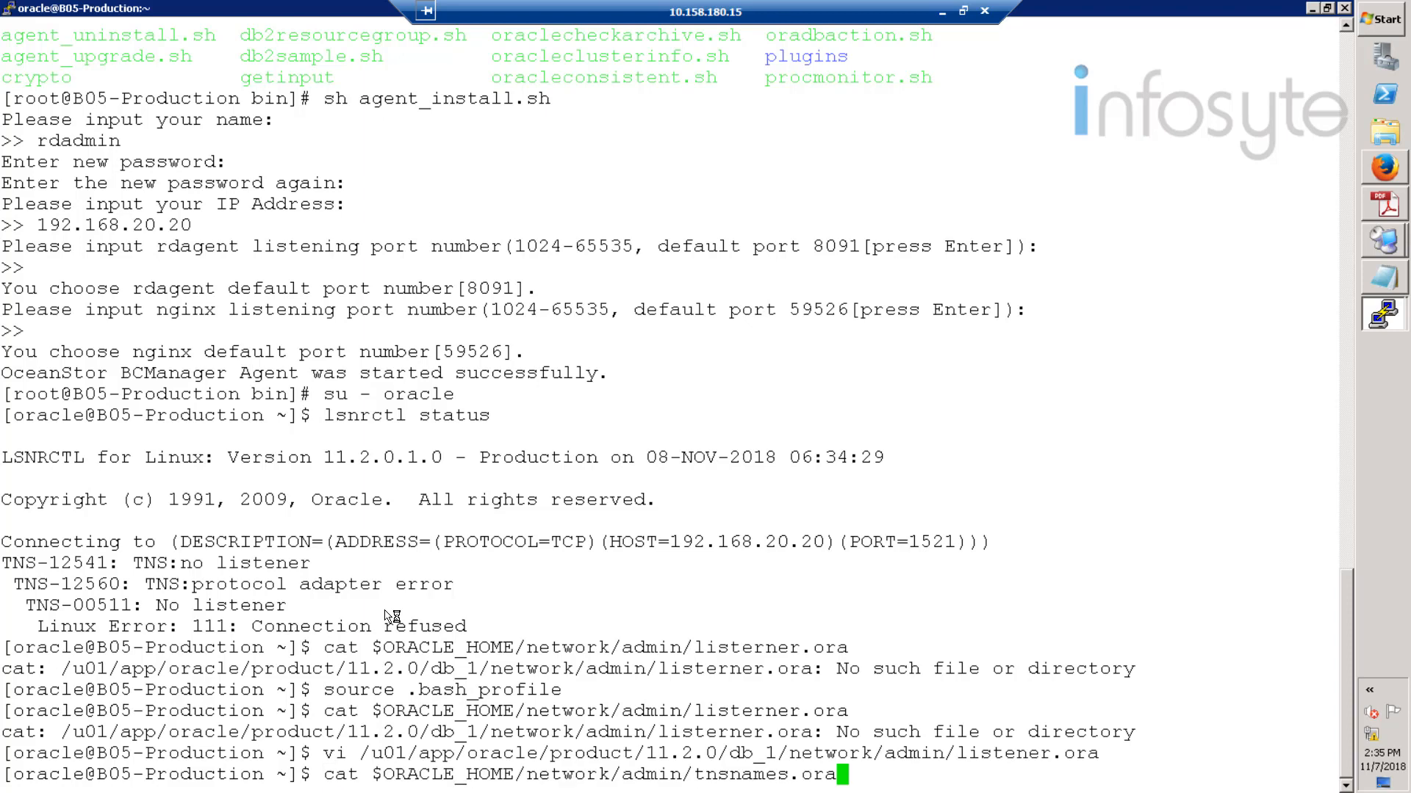
key("Return")
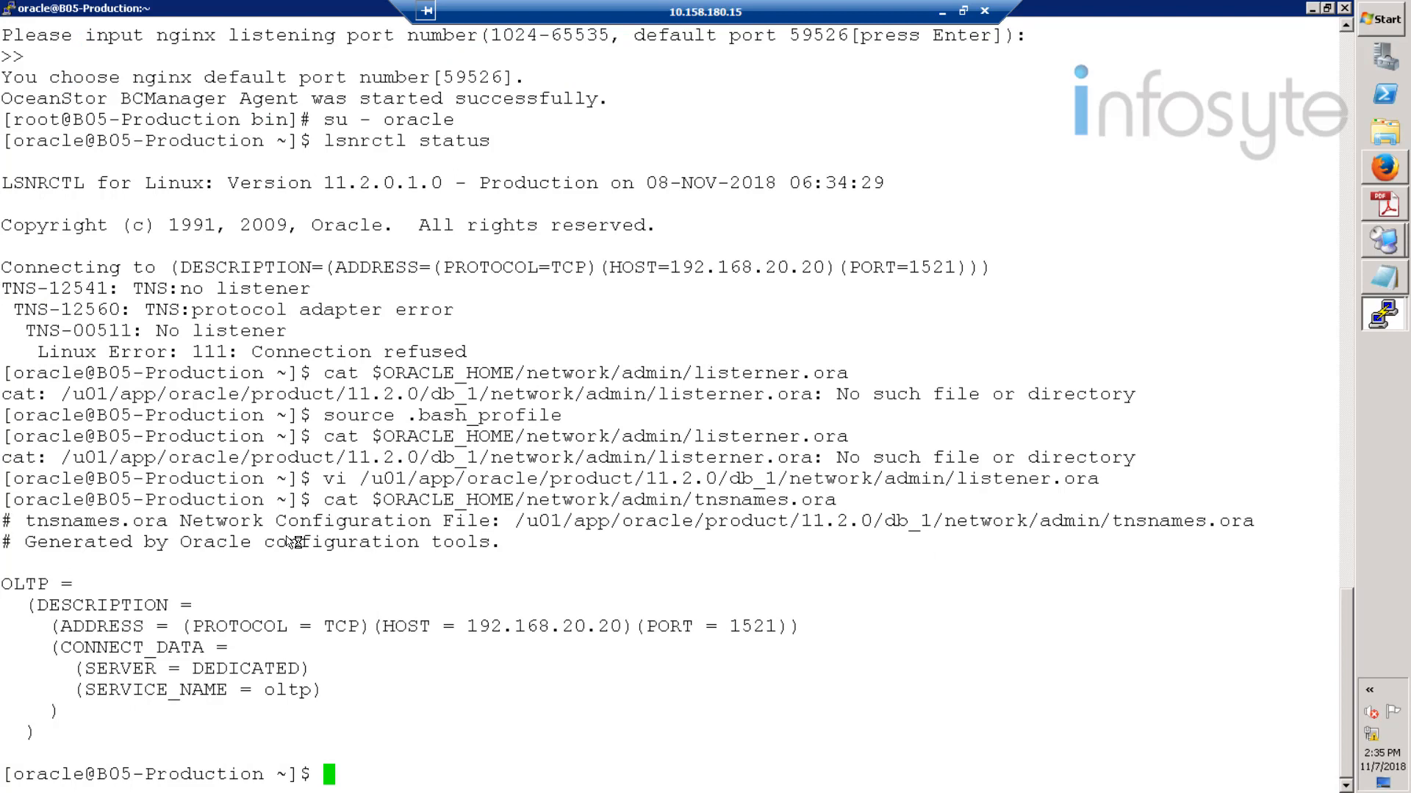
left_click_drag(294, 542, 655, 764)
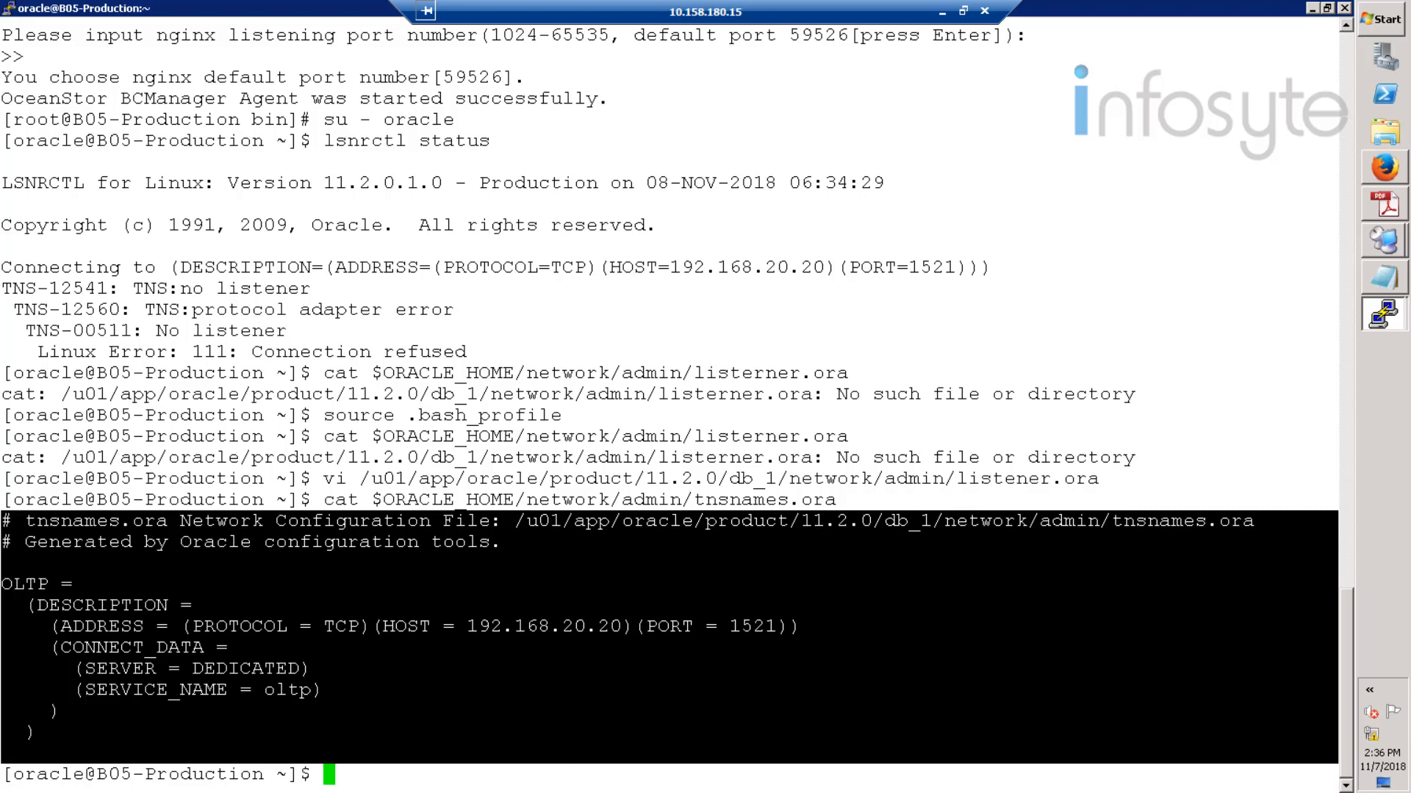
left_click(203, 738)
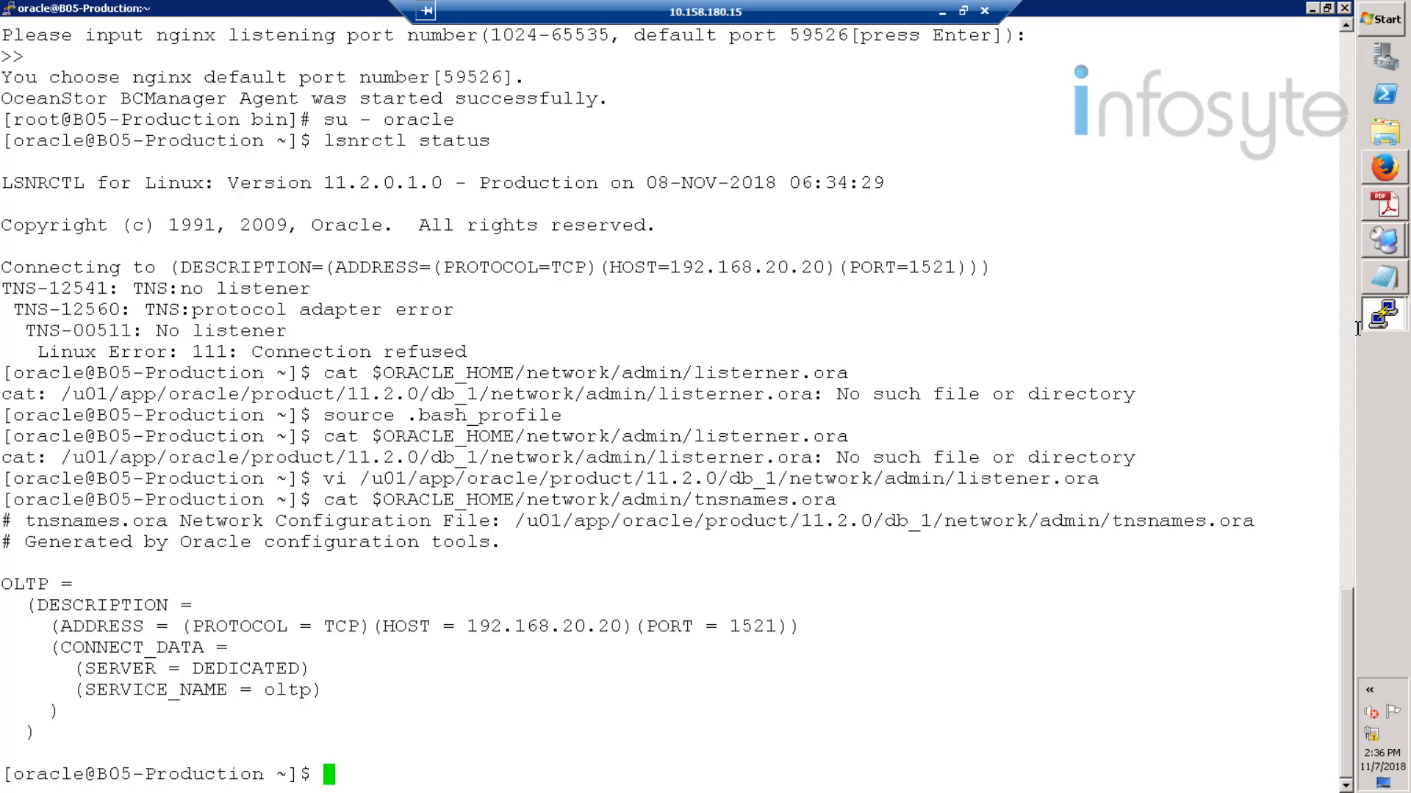
- Copy the earlier cat listener.ora command from the terminal
left_click(1387, 316)
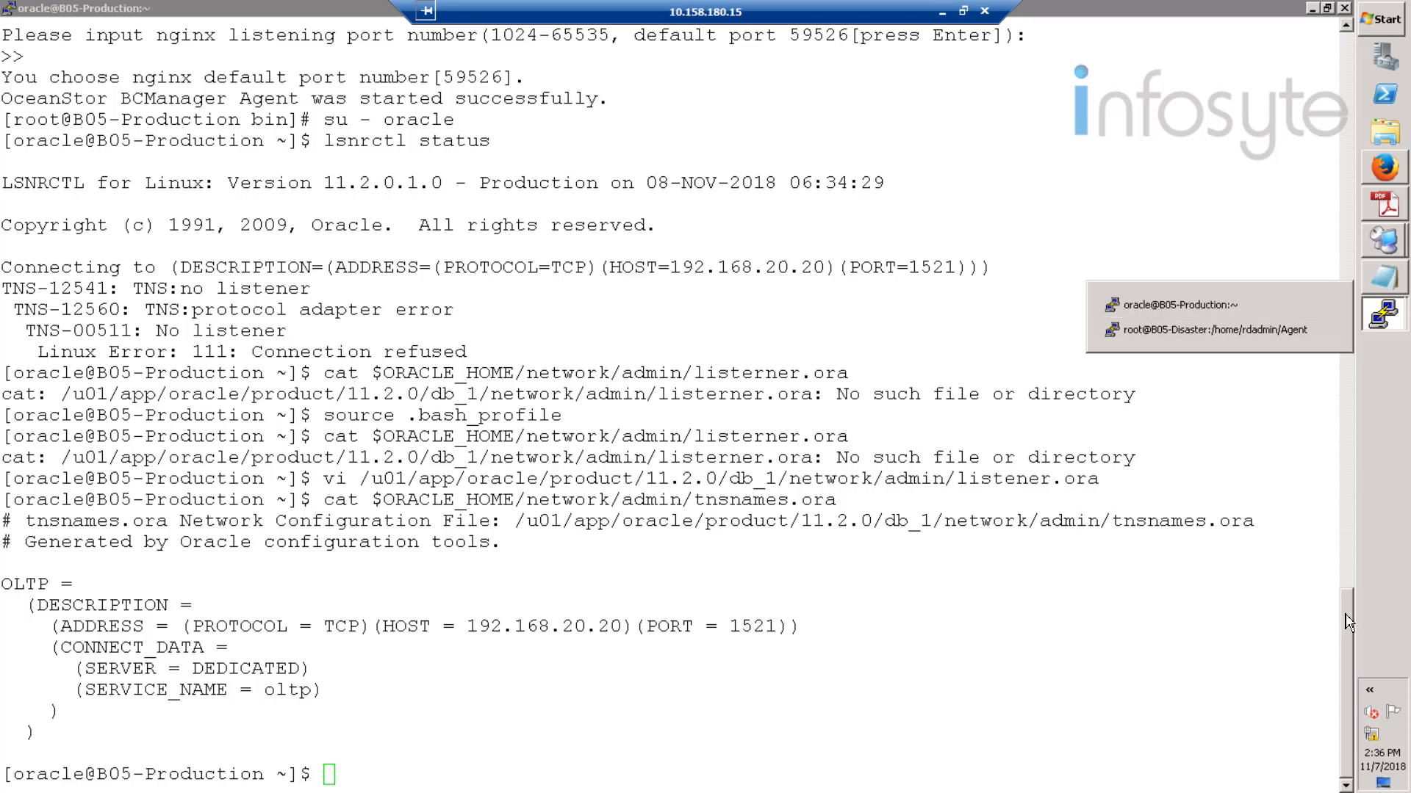
left_click_drag(1347, 613, 1393, 607)
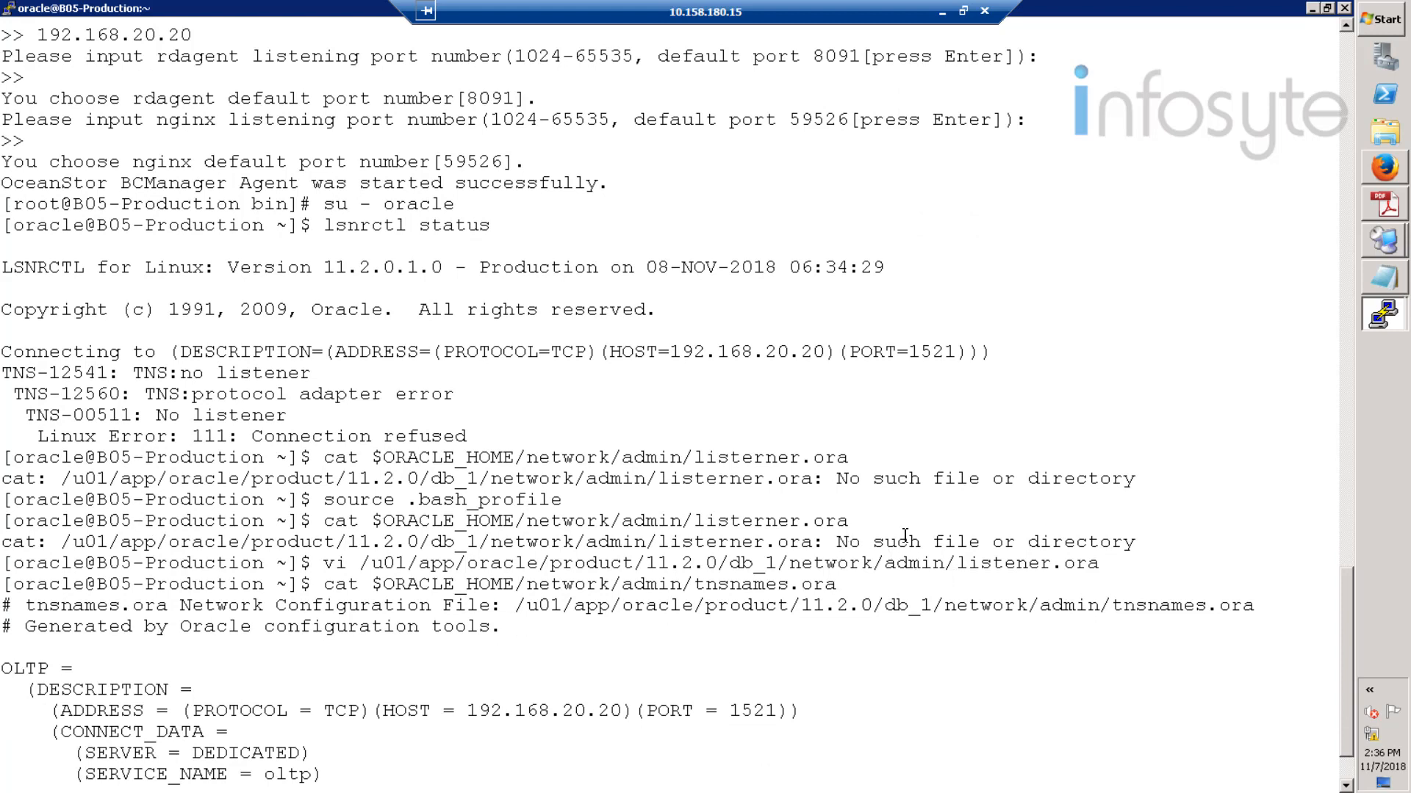
left_click_drag(851, 523, 324, 526)
key("cmd+c")
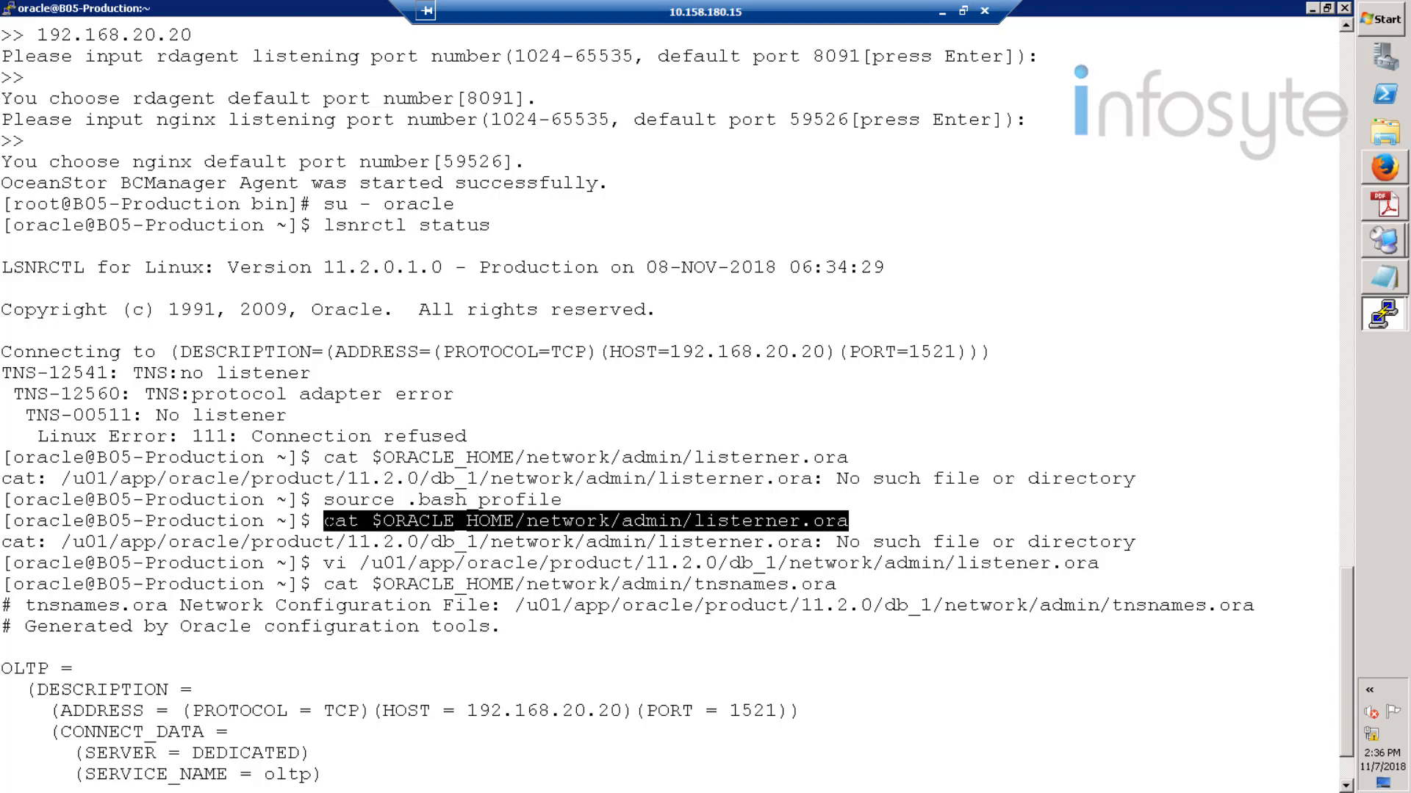
- On the disaster host, switch to oracle and display listener.ora
mouse_move(1384, 314)
left_click(1205, 320)
type("su - oracle")
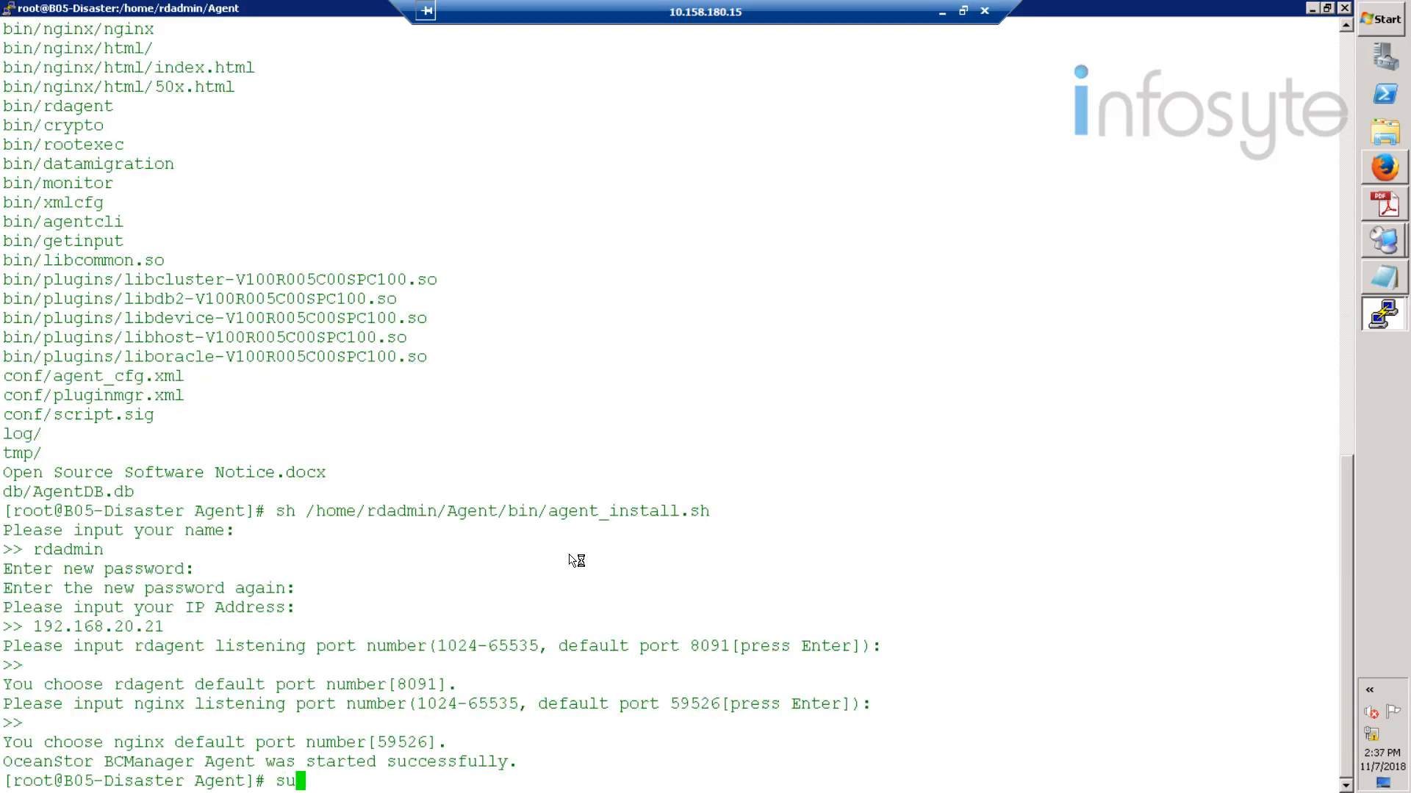
key("Return")
right_click(576, 560)
key("Left")
key("Left")
key("Left")
key("Left")
key("Left")
key("Left")
key("Left")
key("Left")
key("Left")
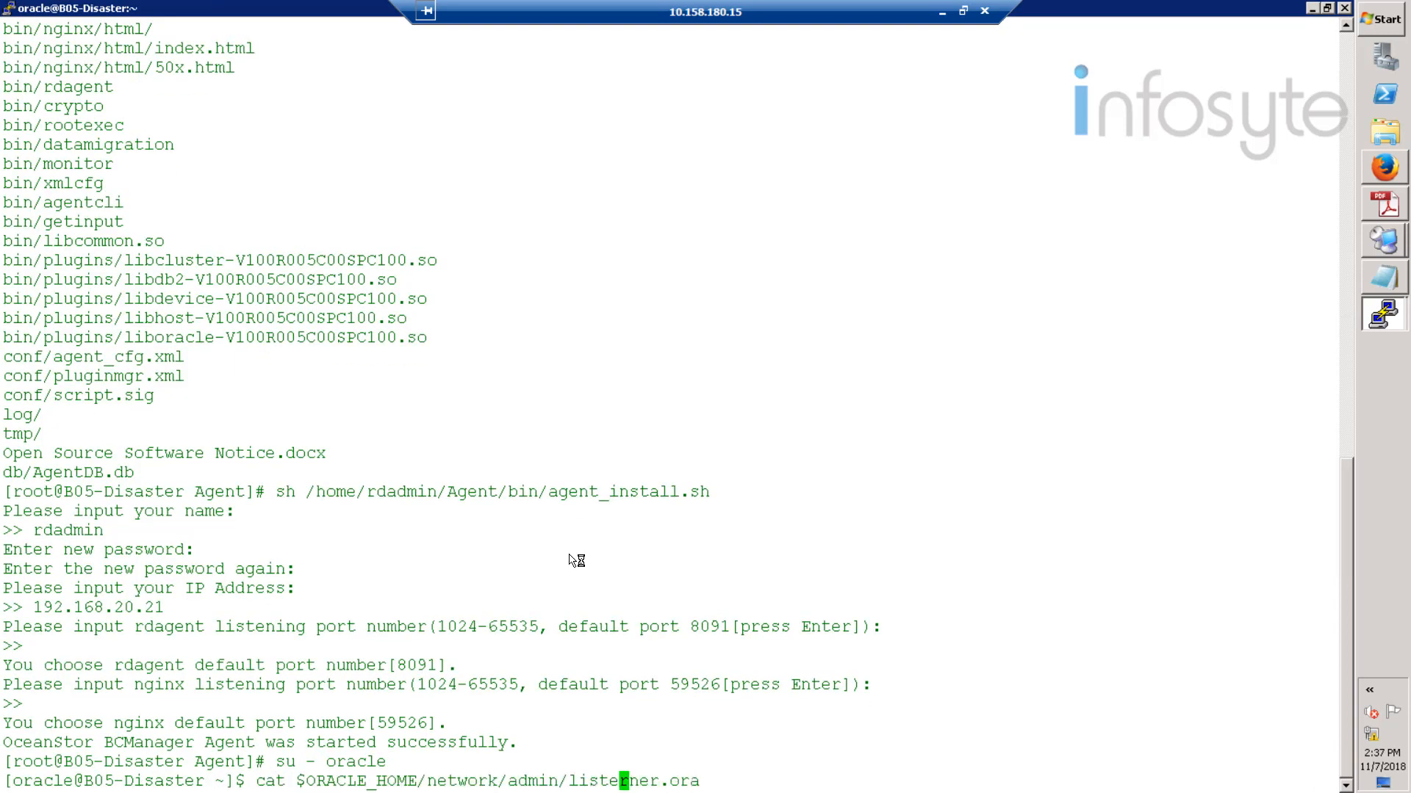
type("0")
key("Right")
key("BackSpace")
key("BackSpace")
key("Return")
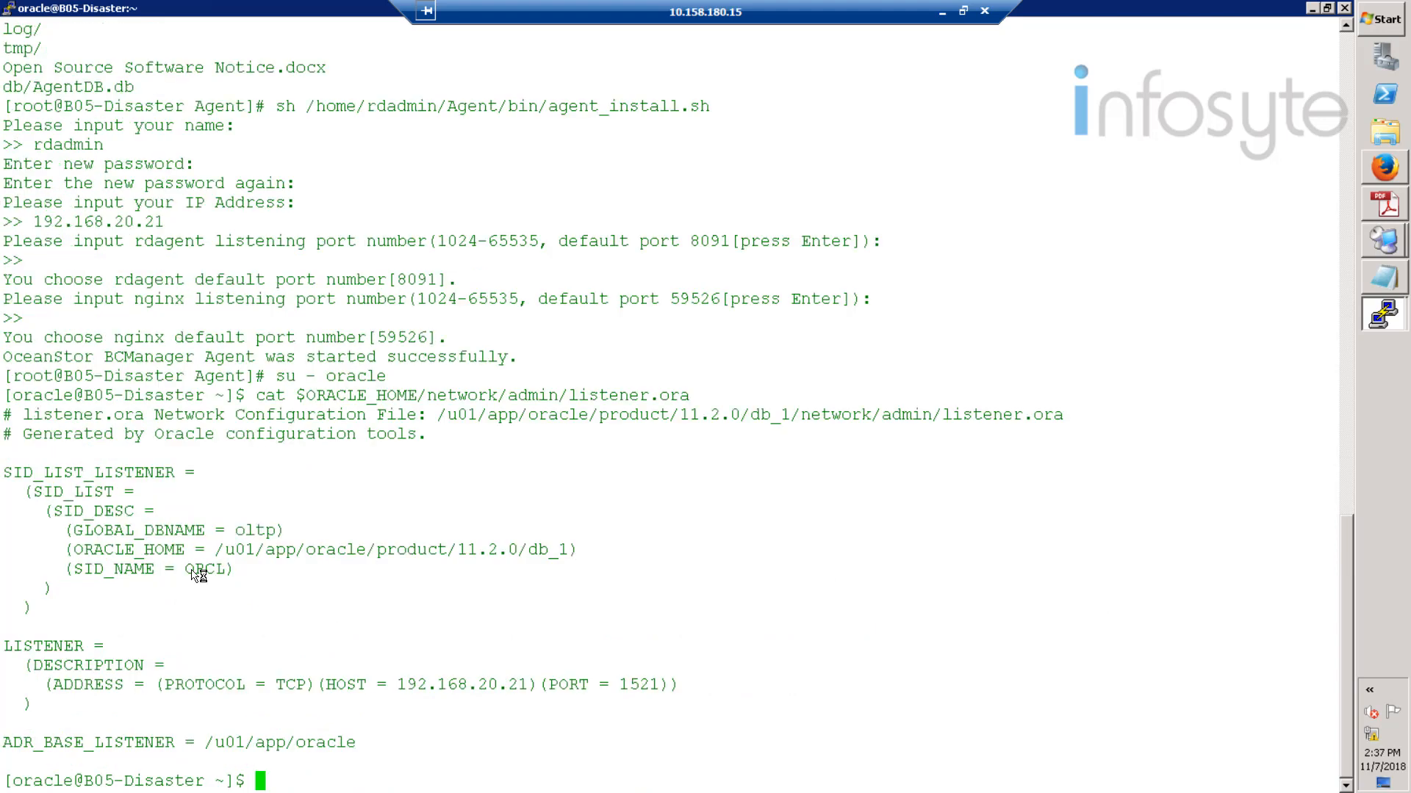
- Edit listener.ora in vi, changing SID_NAME from ORCL to oltp, and save
key("Up")
key("Left")
key("Left")
key("Left")
key("Left")
key("Left")
key("Left")
key("Left")
key("Left")
key("Left")
key("Left")
key("Left")
key("Left")
key("Left")
key("Left")
key("Left")
key("Left")
key("Left")
key("Left")
key("Left")
key("Left")
key("Right")
key("Right")
key("Right")
key("BackSpace")
key("BackSpace")
key("BackSpace")
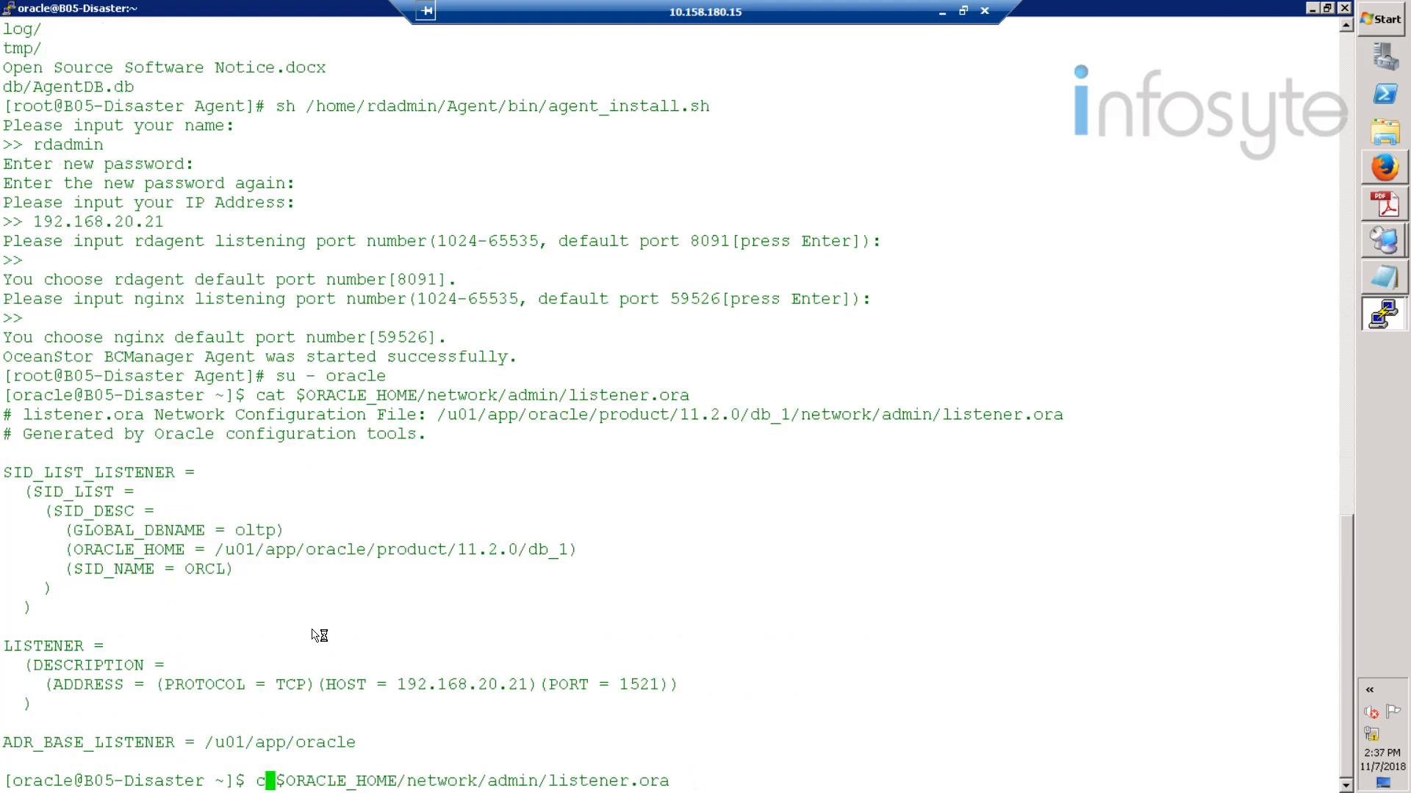
type("vi")
key("Return")
key("Up")
key("Up")
key("Up")
key("Up")
key("Up")
key("Up")
key("w")
key("w")
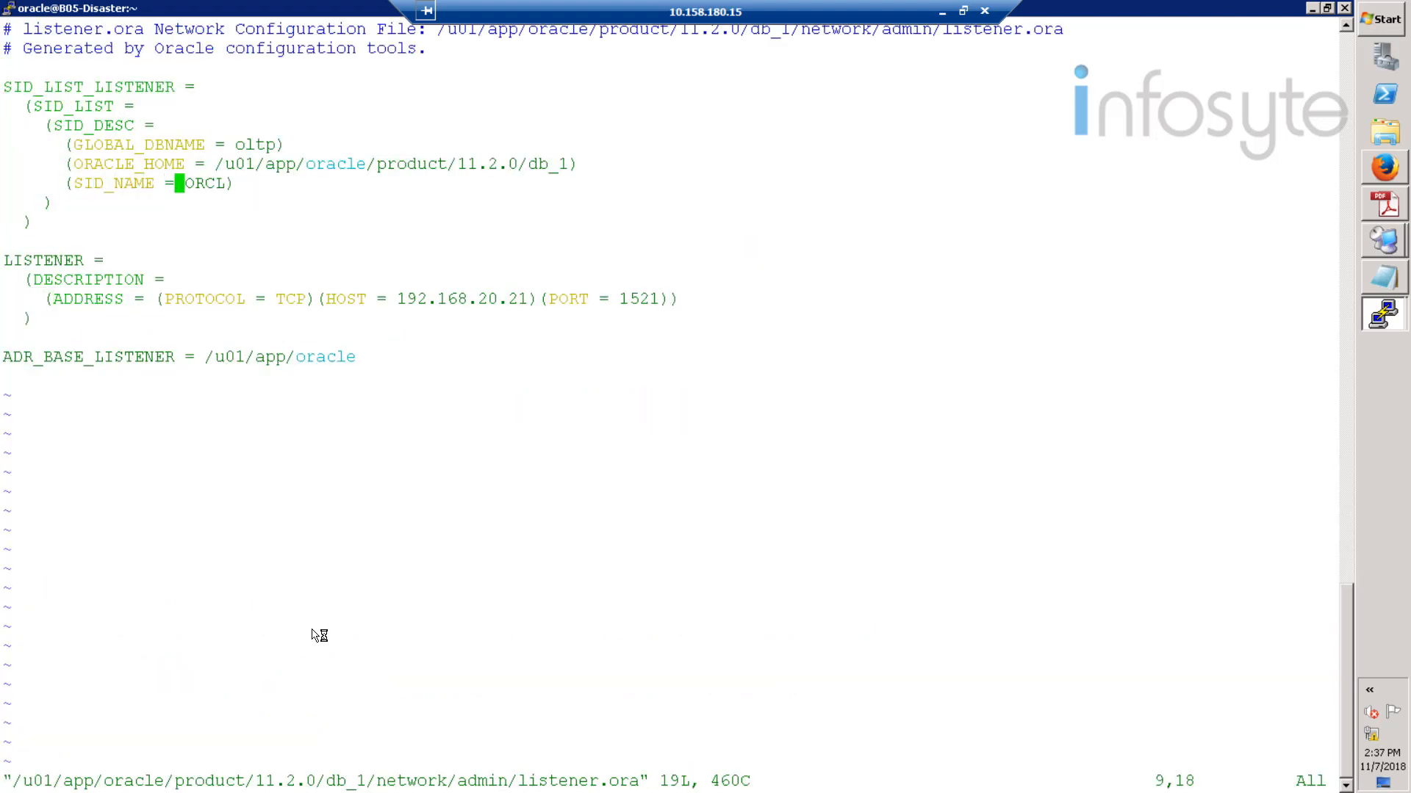
type("wcwoltp")
key("Escape")
type(":wq")
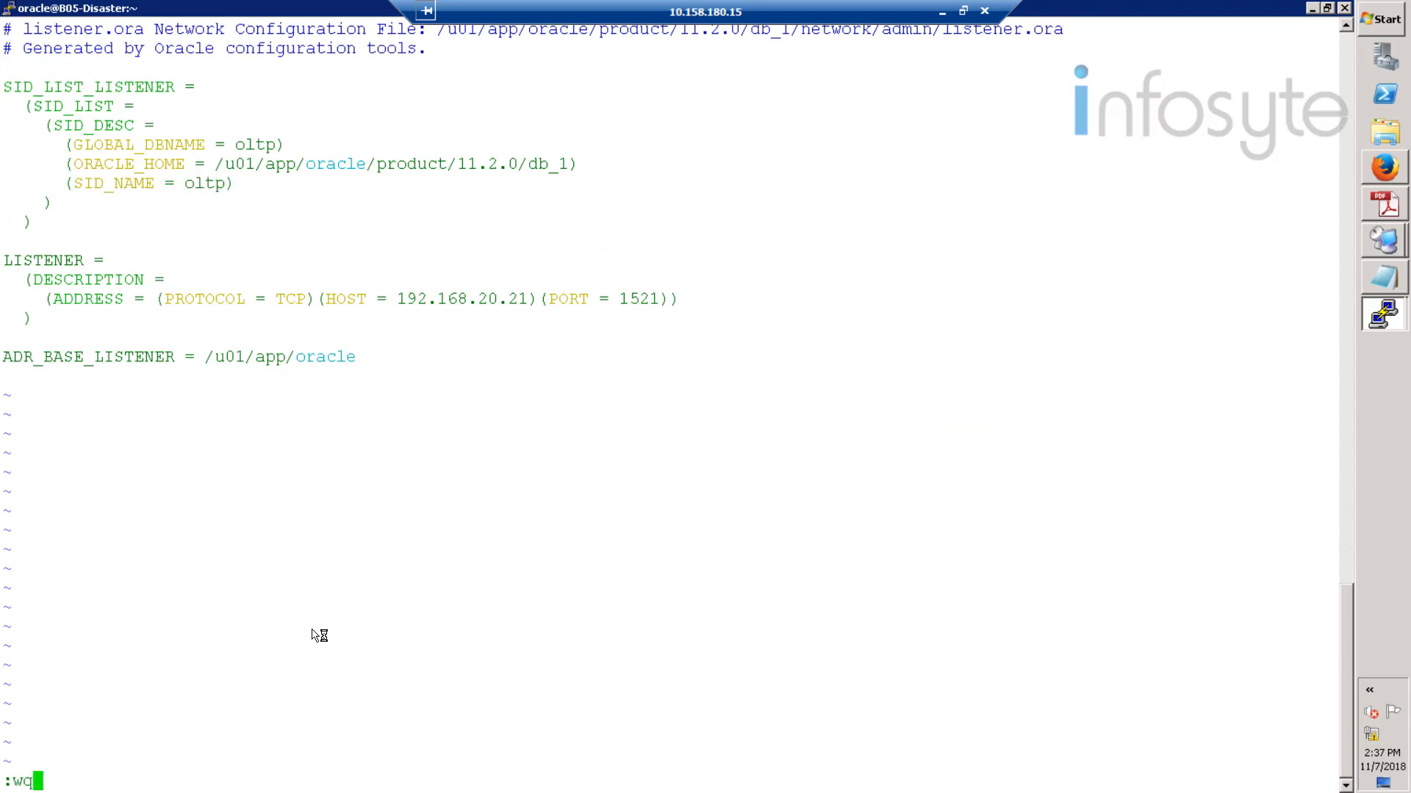
key("Return")
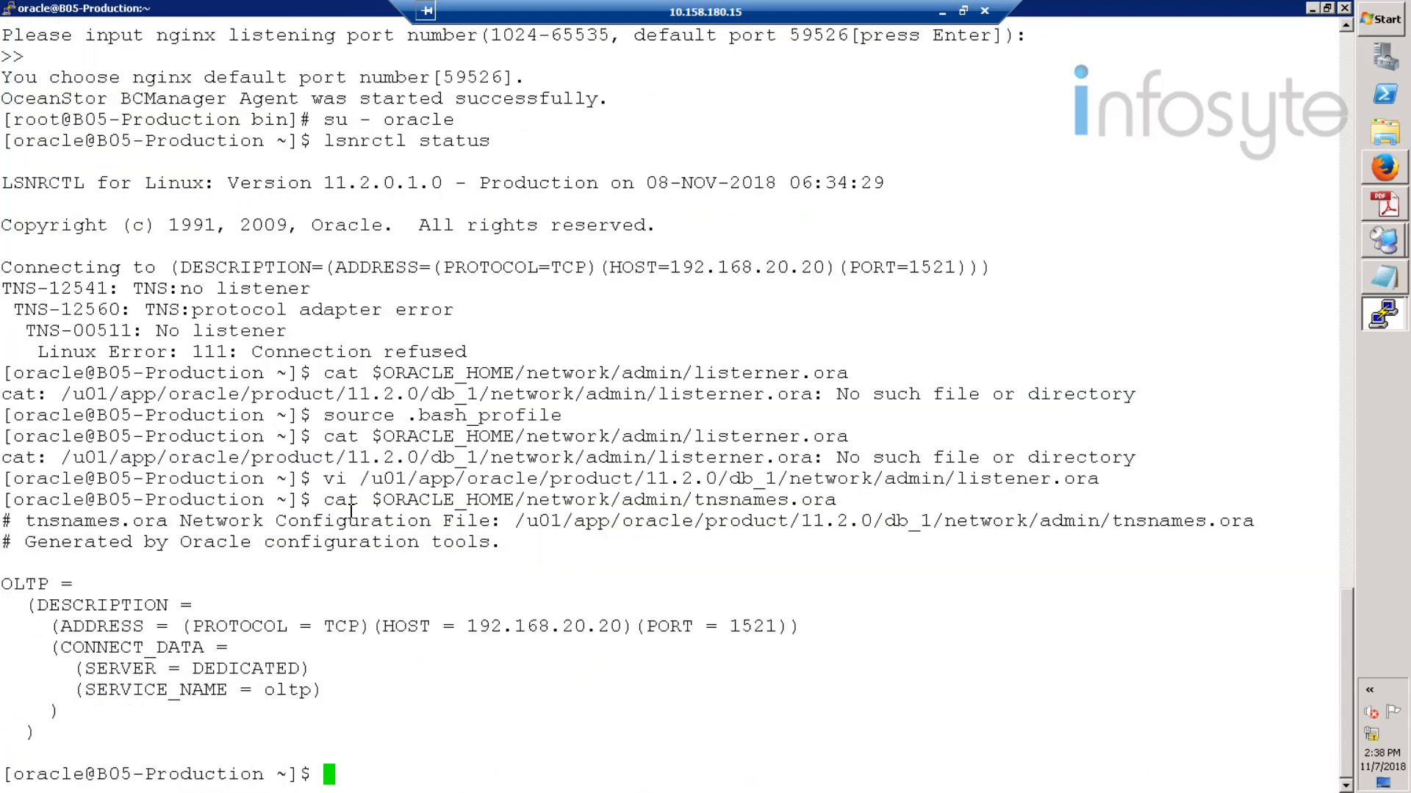
- Show the disaster host's tnsnames.ora OLTP entry, then log out of oracle and minimize the terminal
left_click_drag(323, 499, 837, 499)
key("cmd+c")
mouse_move(1385, 314)
left_click(1308, 318)
right_click(334, 669)
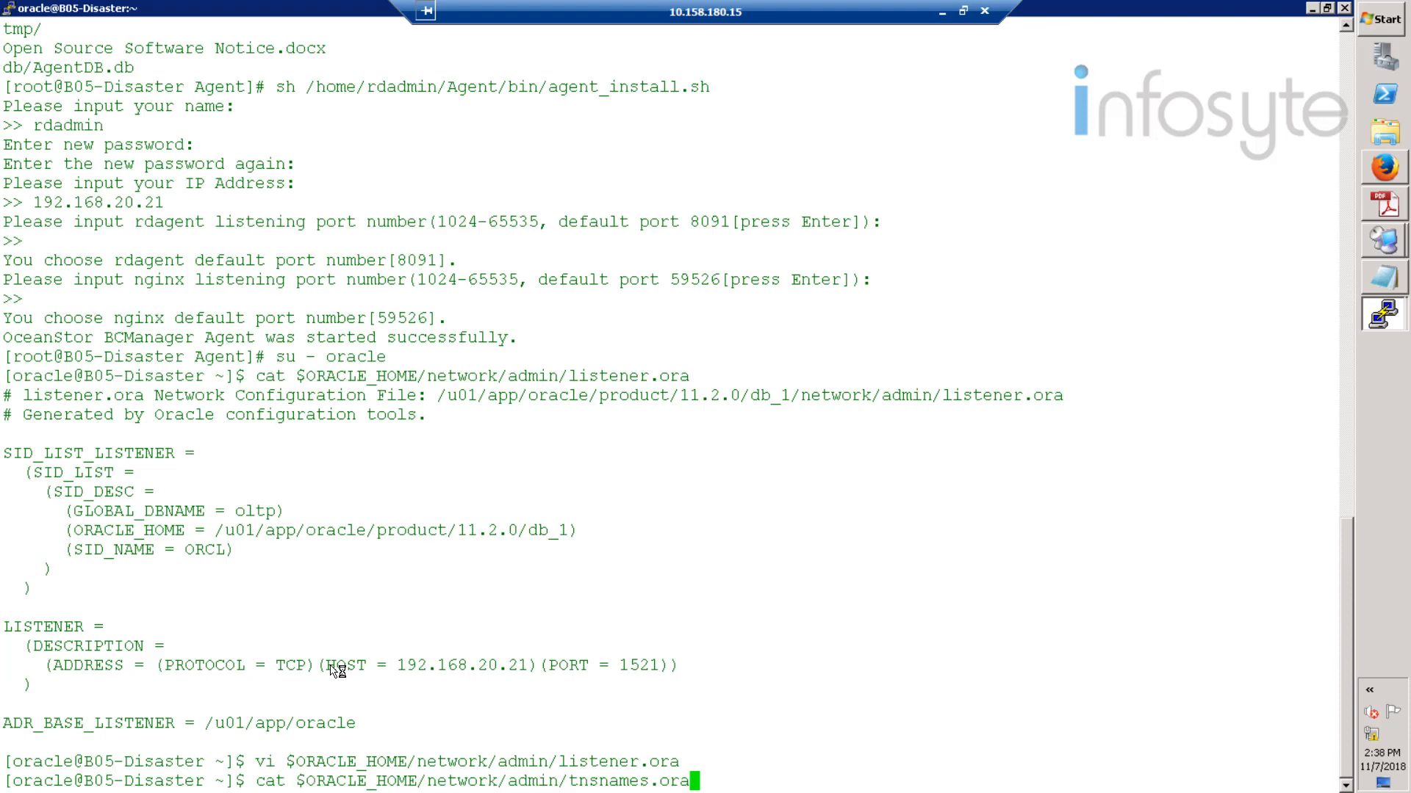
key("Return")
type("exit")
key("Return")
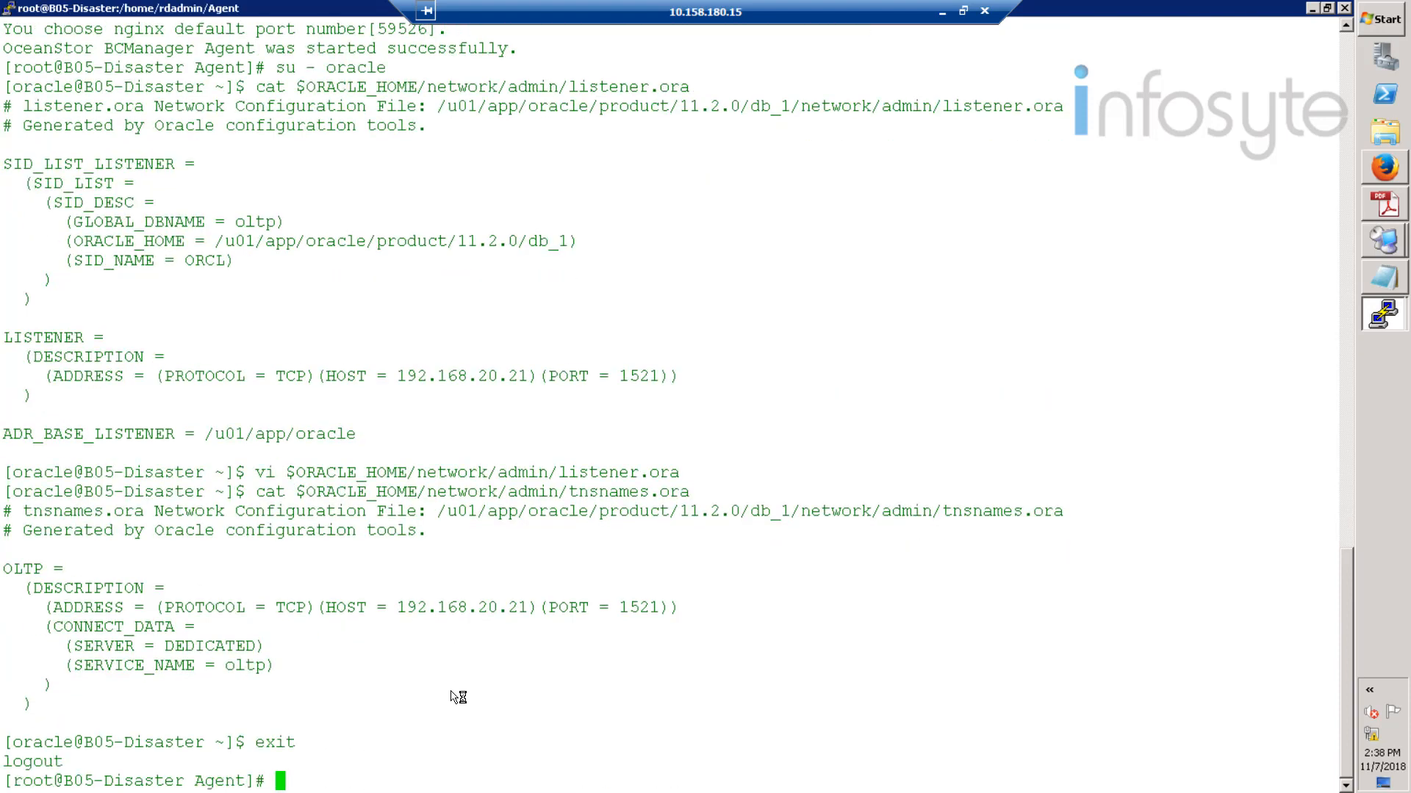
left_click(1314, 9)
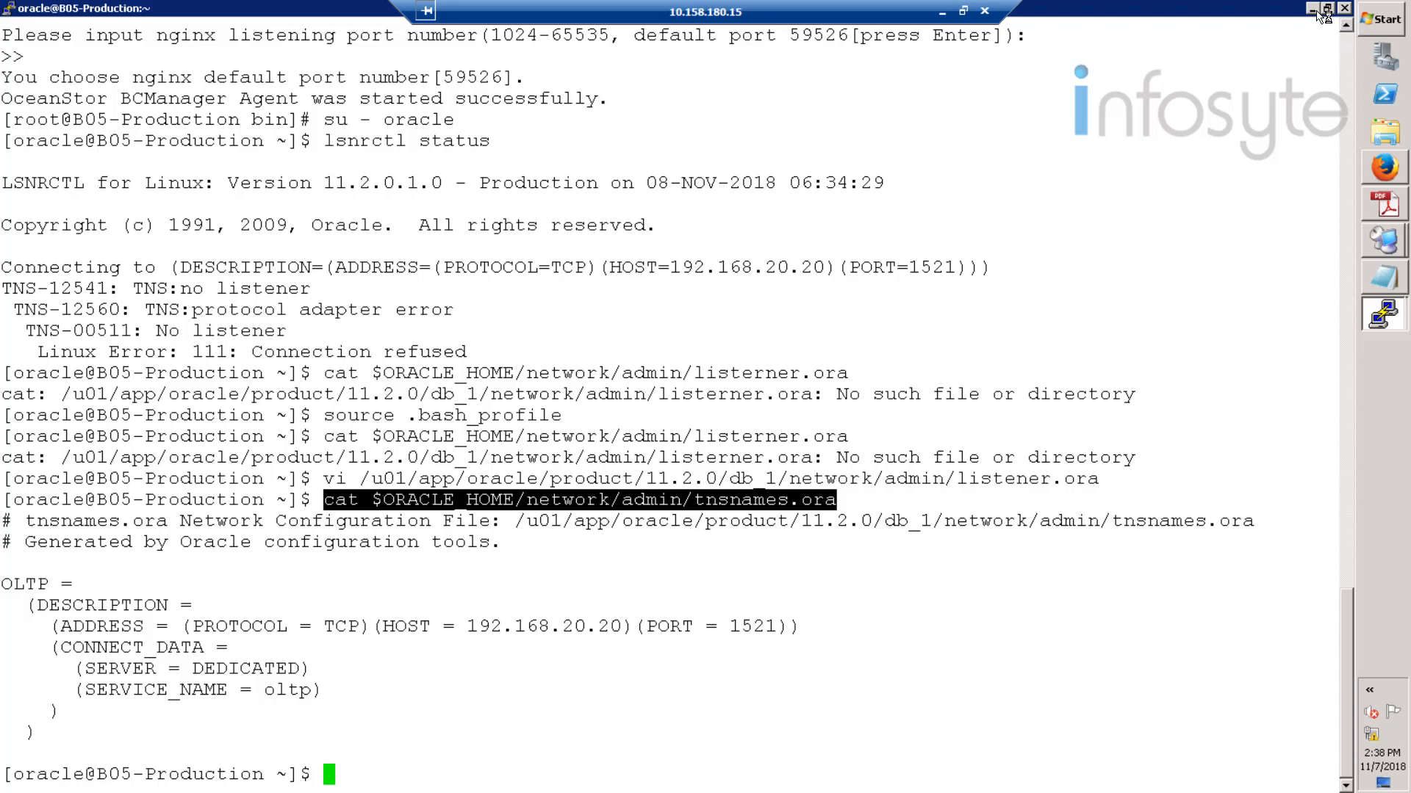
- Minimize the production terminal, focus Firefox's address bar, and bring up the PuTTY session list
left_click(1315, 10)
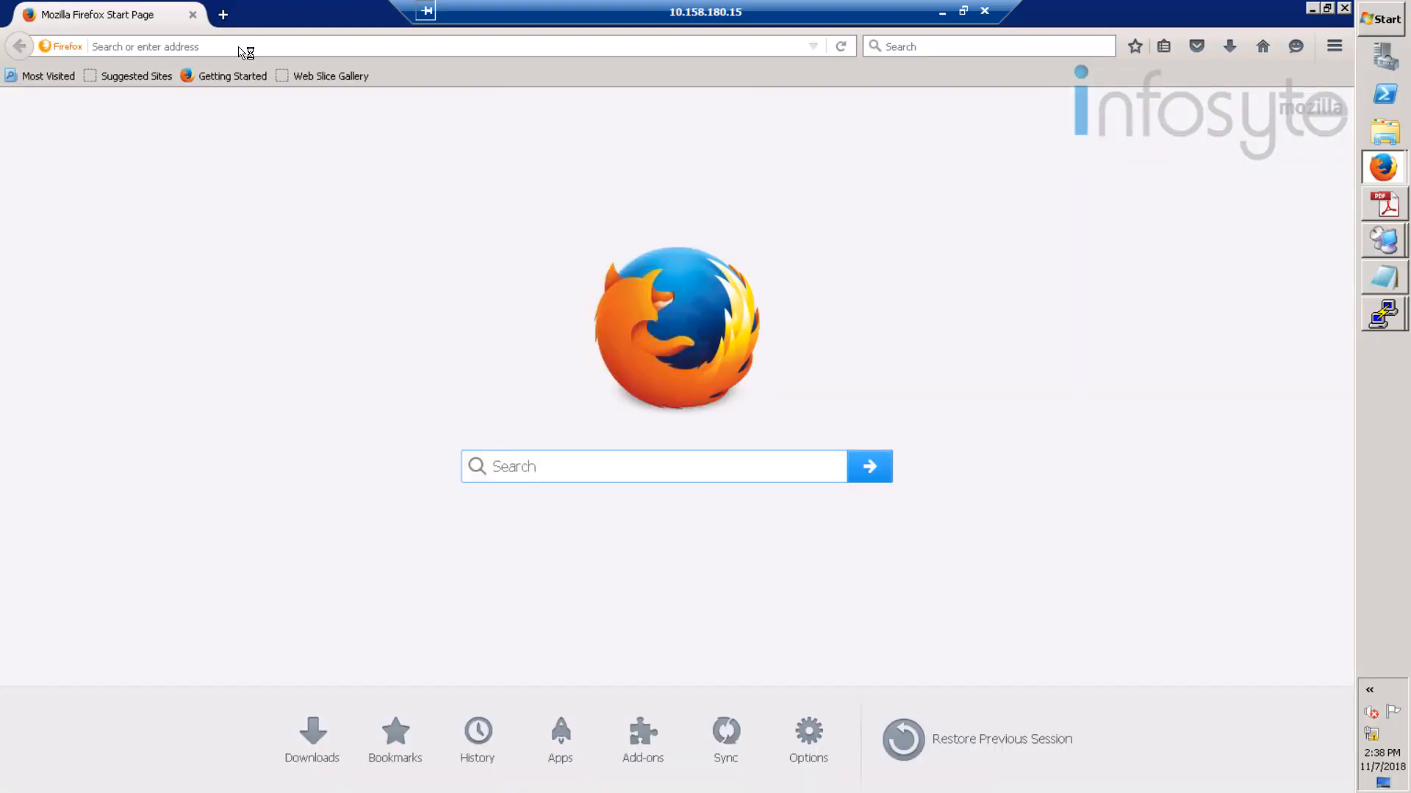
left_click(240, 47)
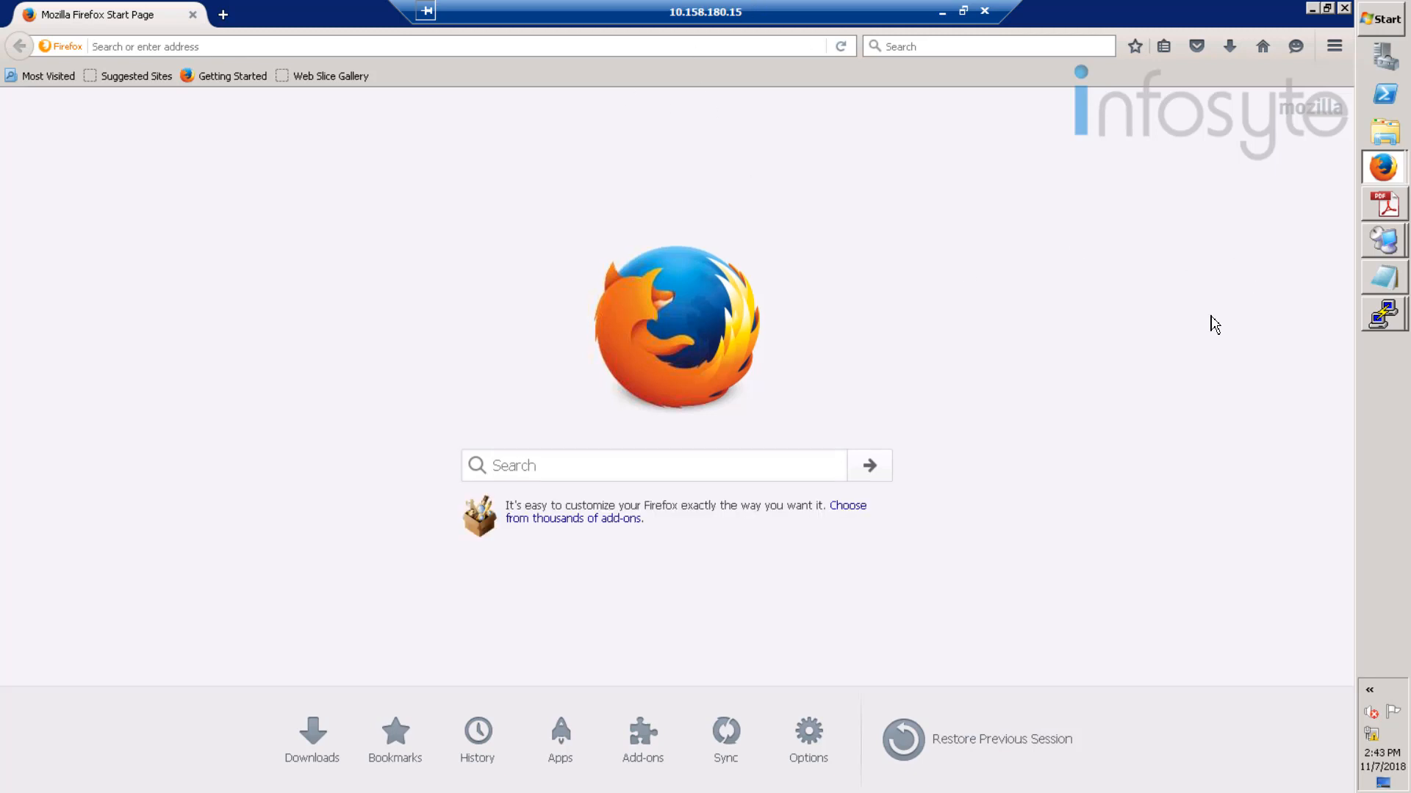
left_click(1379, 324)
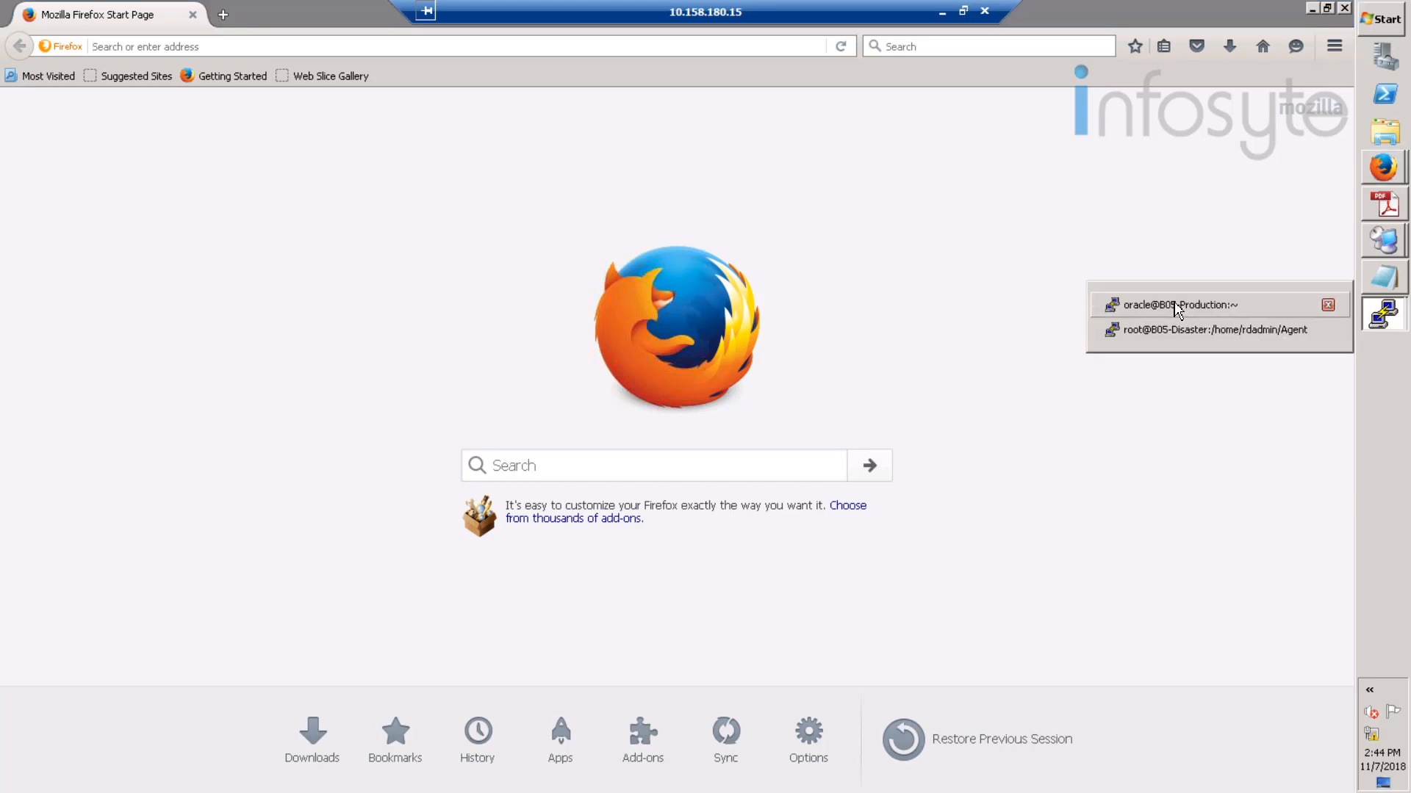
- On the production host, start SQL*Plus as sysdba and run archive log list to confirm Archive Mode
left_click(1174, 305)
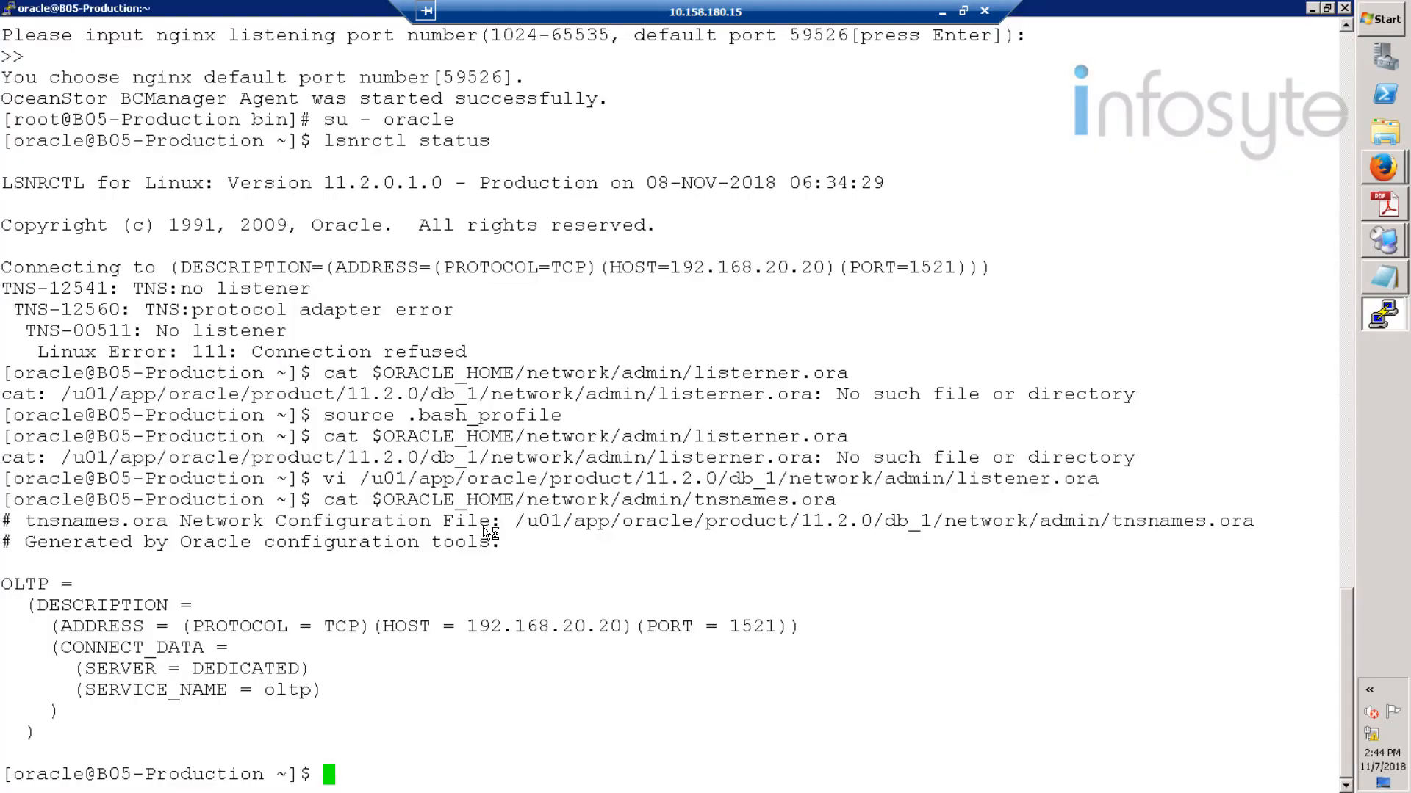
type("sqlplus")
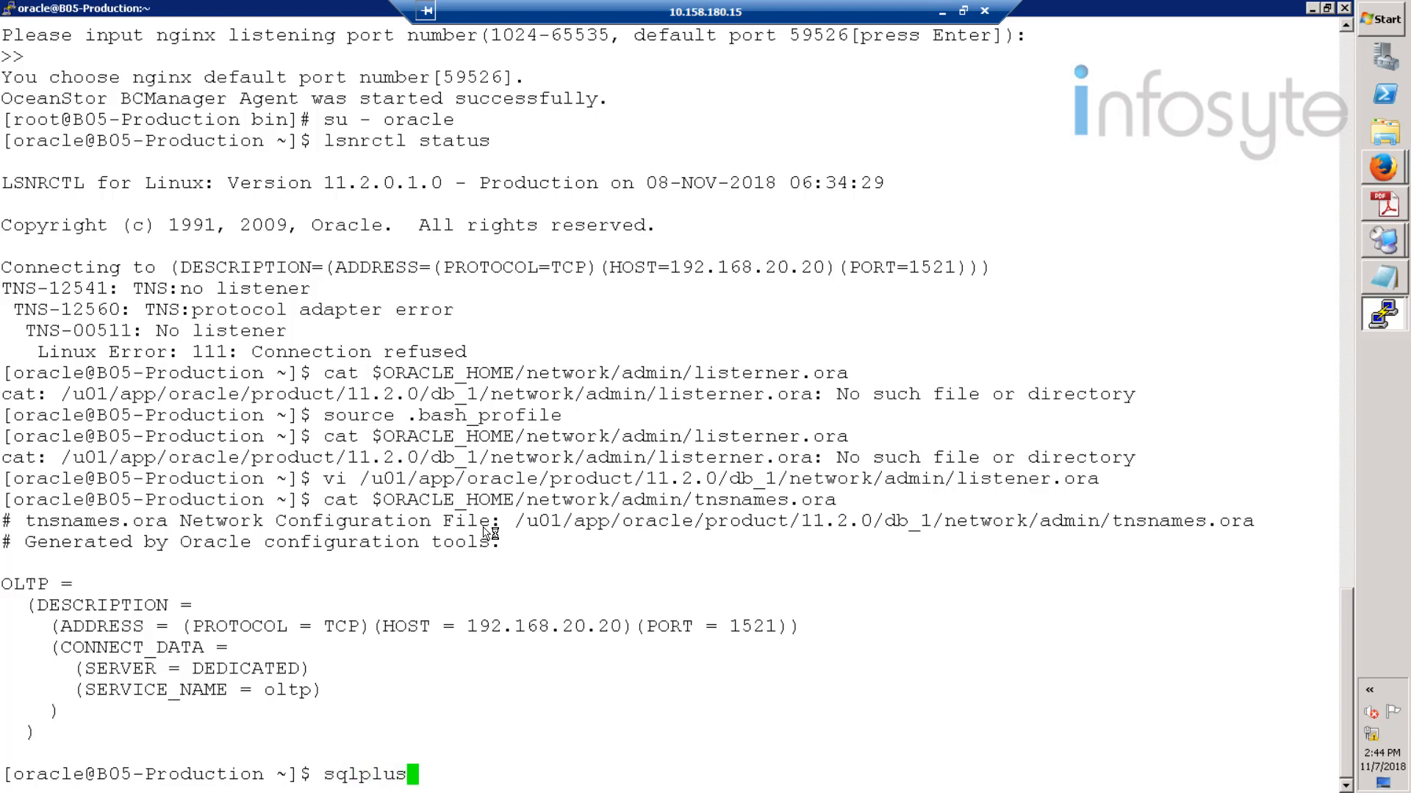
type(" / as sysdba")
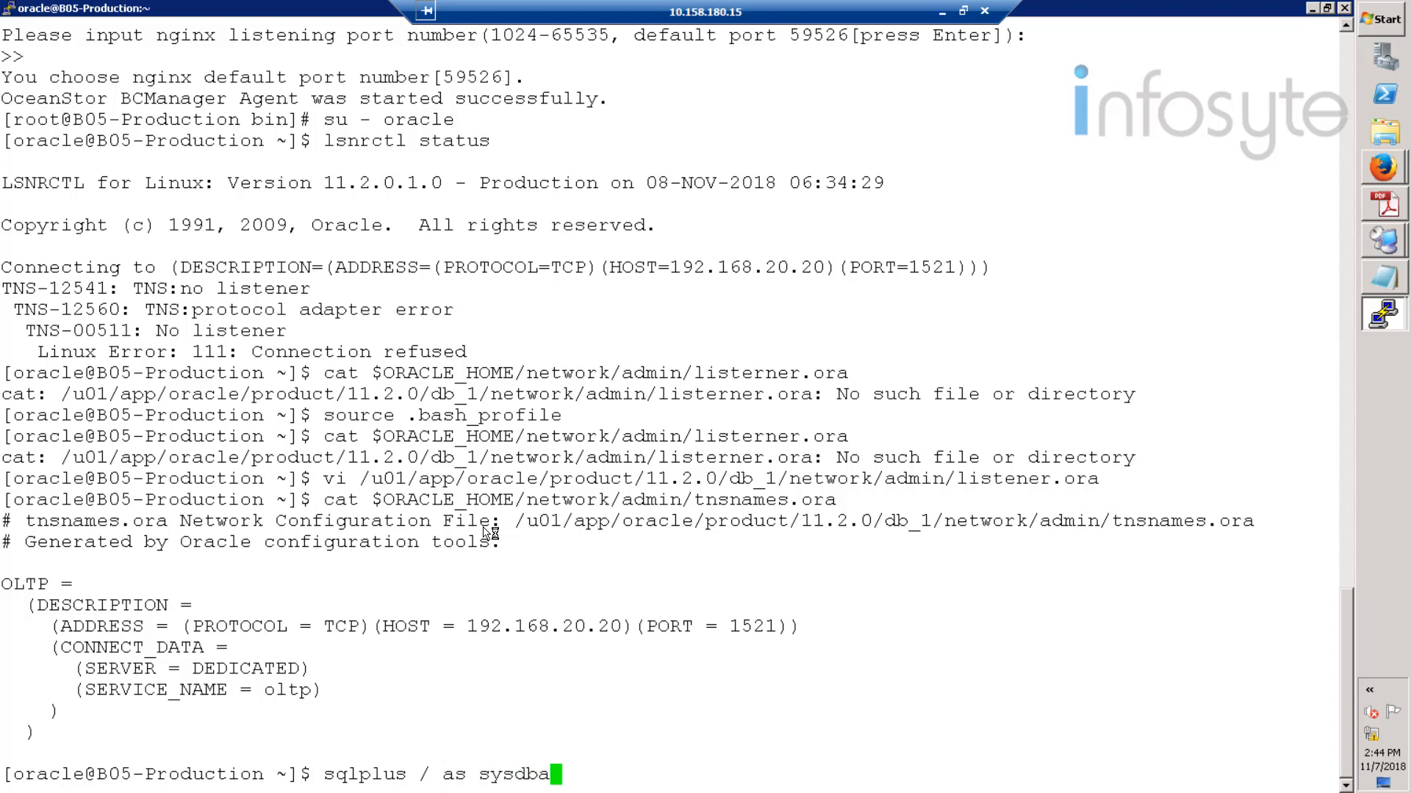
key("Return")
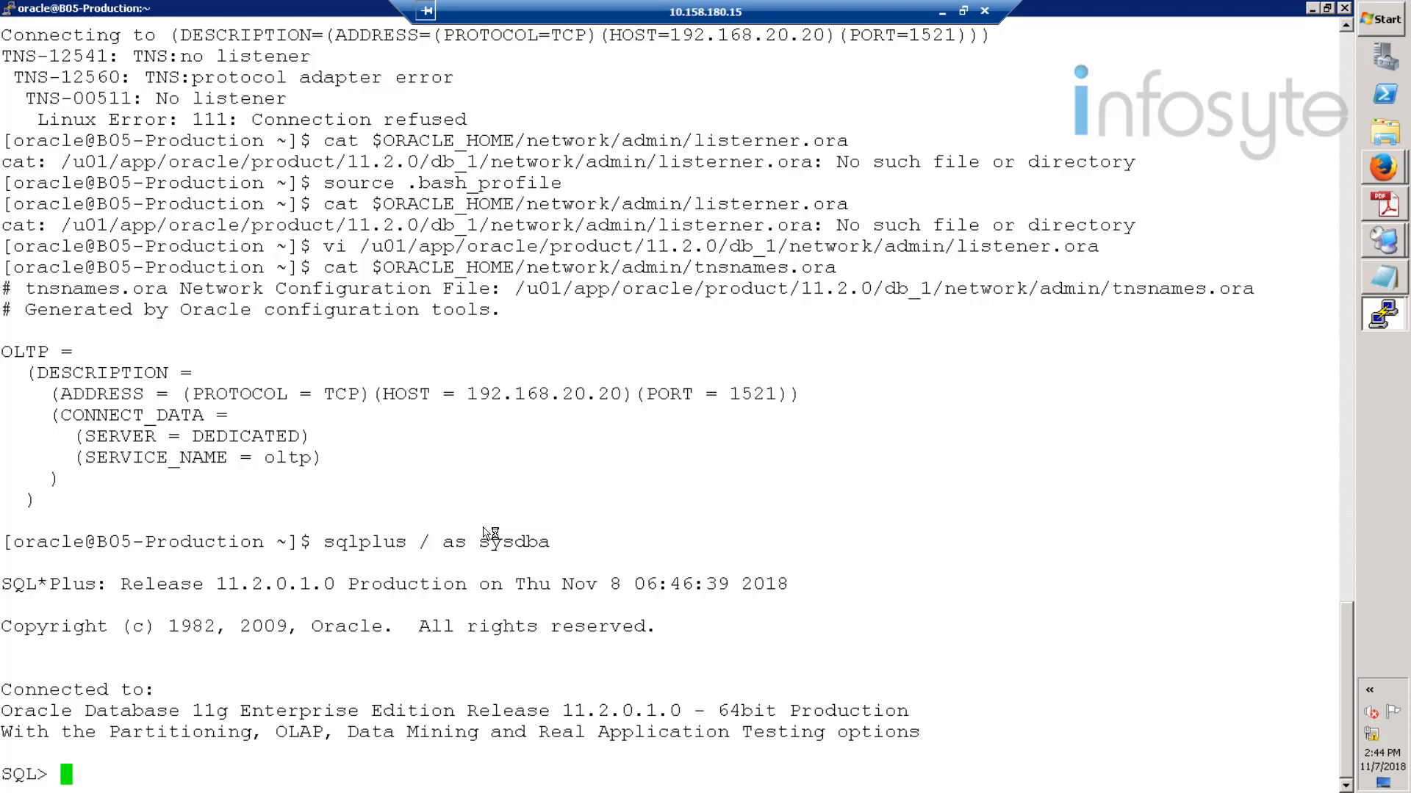
type("archive")
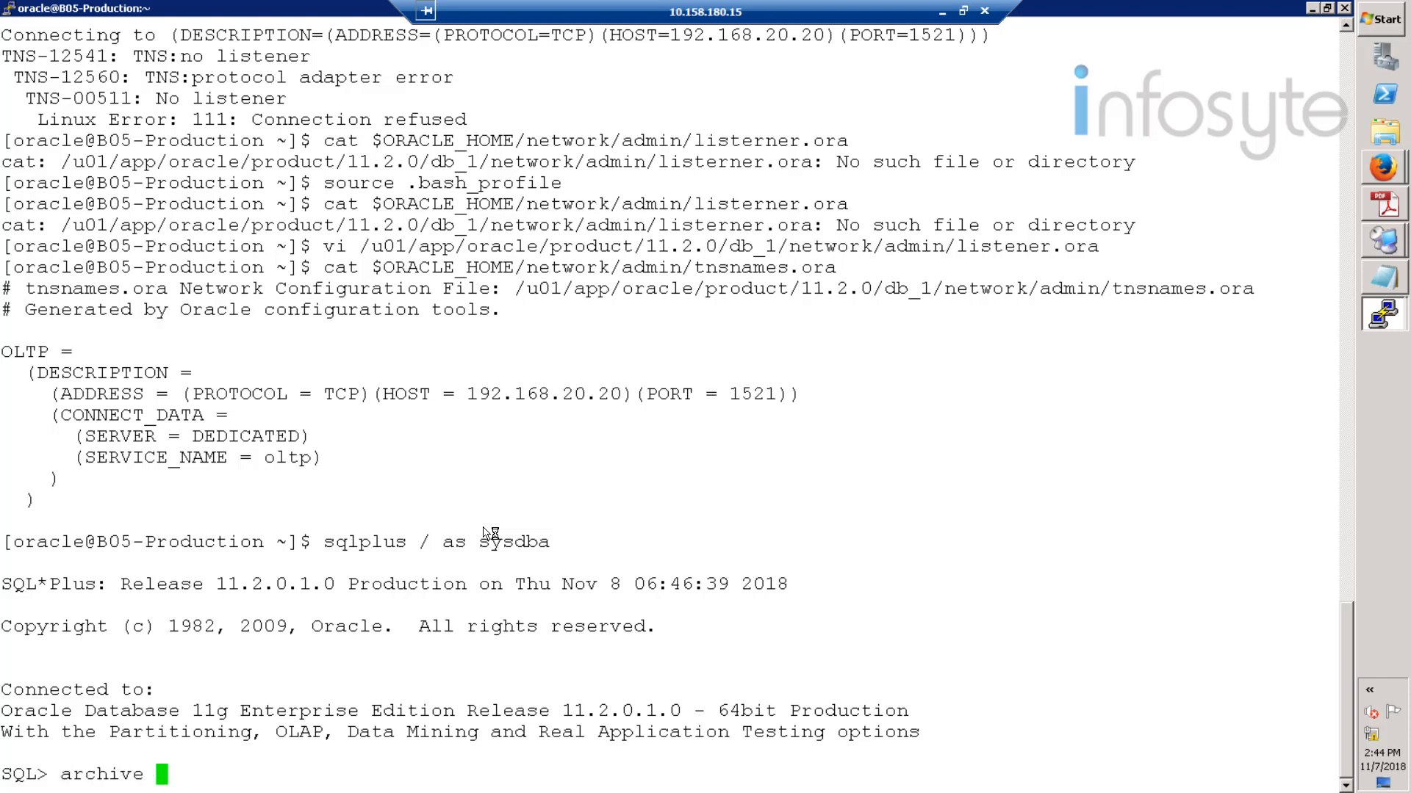
type(" loglist")
key("BackSpace")
key("BackSpace")
key("BackSpace")
key("BackSpace")
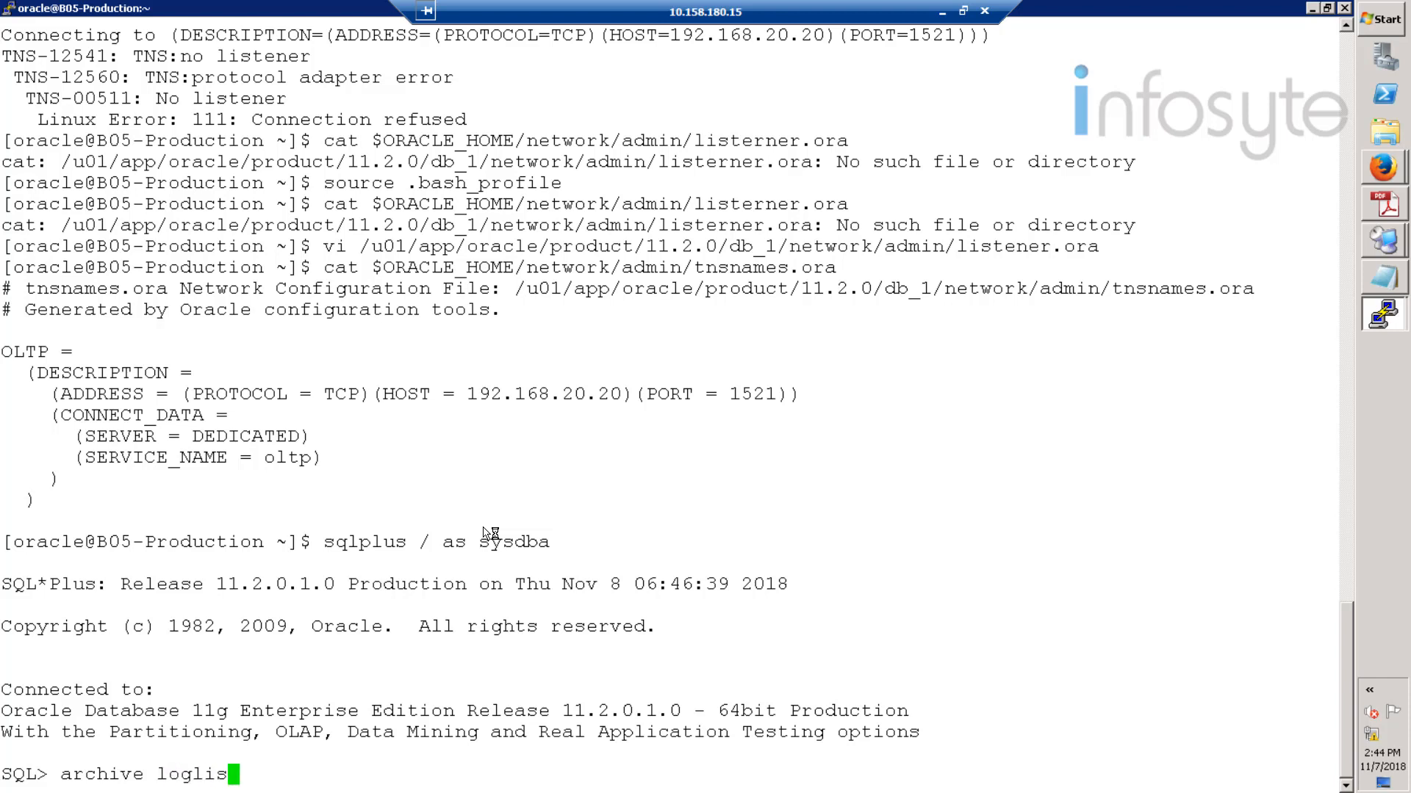
type("list;")
key("Return")
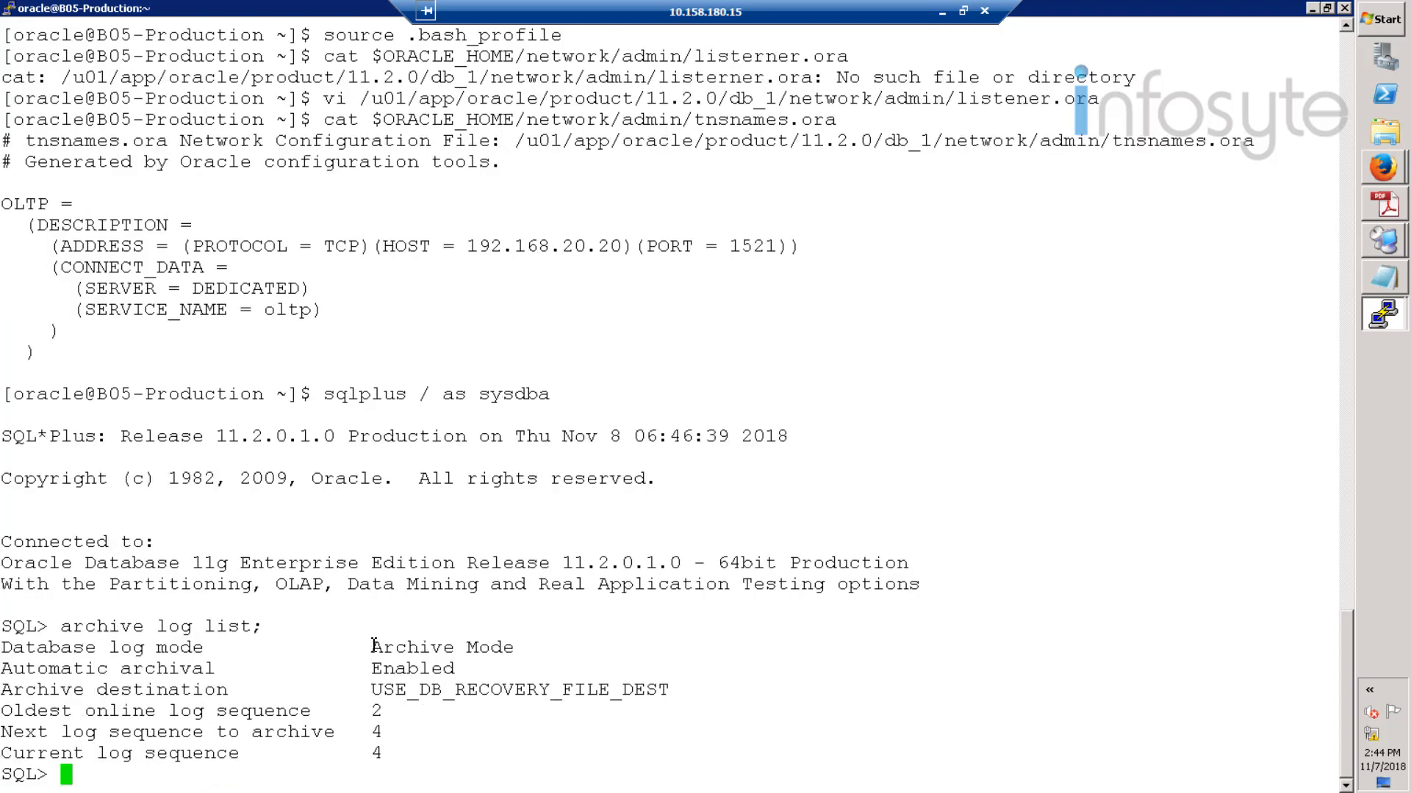
- Copy the Archive Mode line, clear it from the prompt, then paste the create table HCIE_Test01 statement
left_click_drag(373, 650, 498, 652)
key("cmd+c")
left_click(183, 748)
right_click(104, 774)
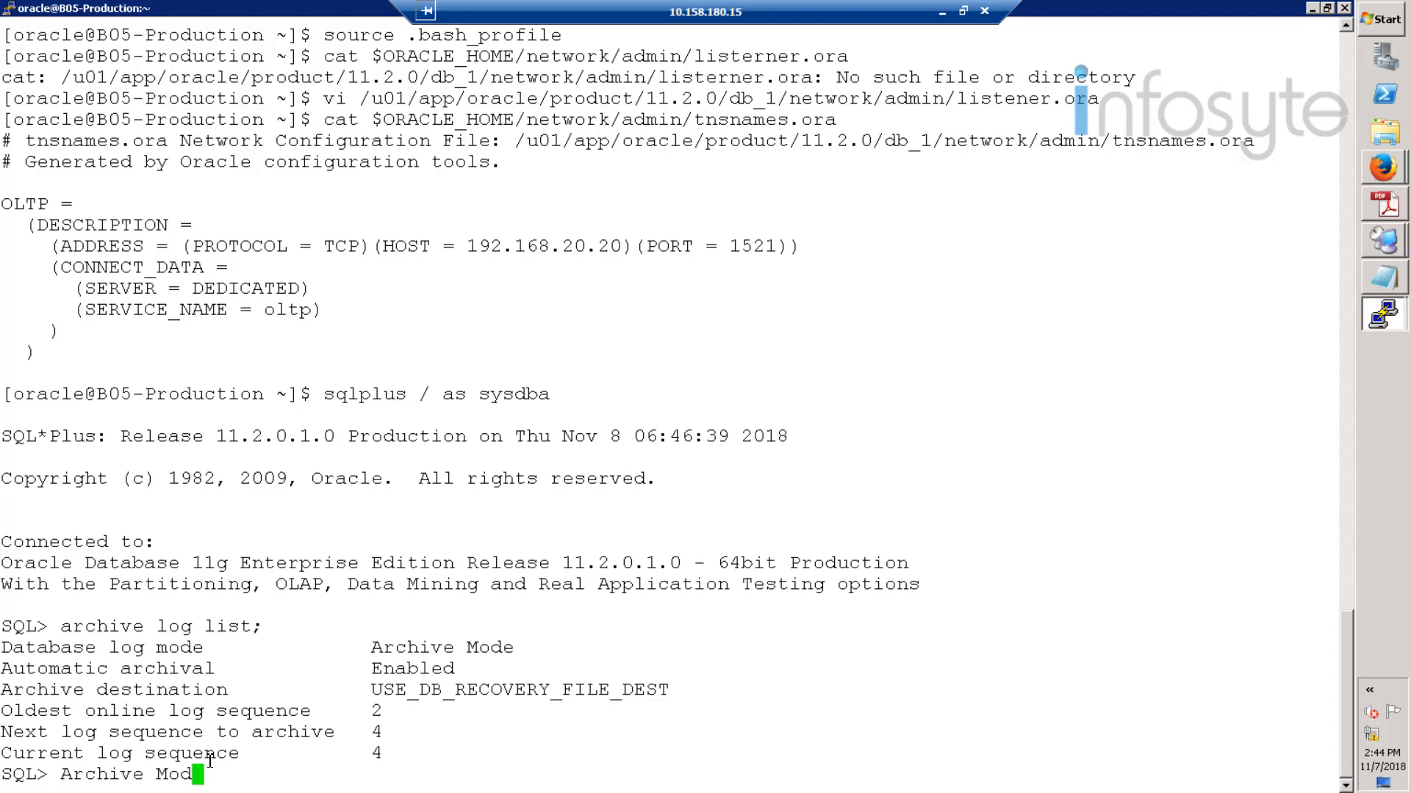
key("BackSpace")
key("BackSpace")
key("BackSpace")
key("BackSpace")
key("BackSpace")
key("BackSpace")
key("BackSpace")
key("BackSpace")
key("BackSpace")
key("BackSpace")
key("BackSpace")
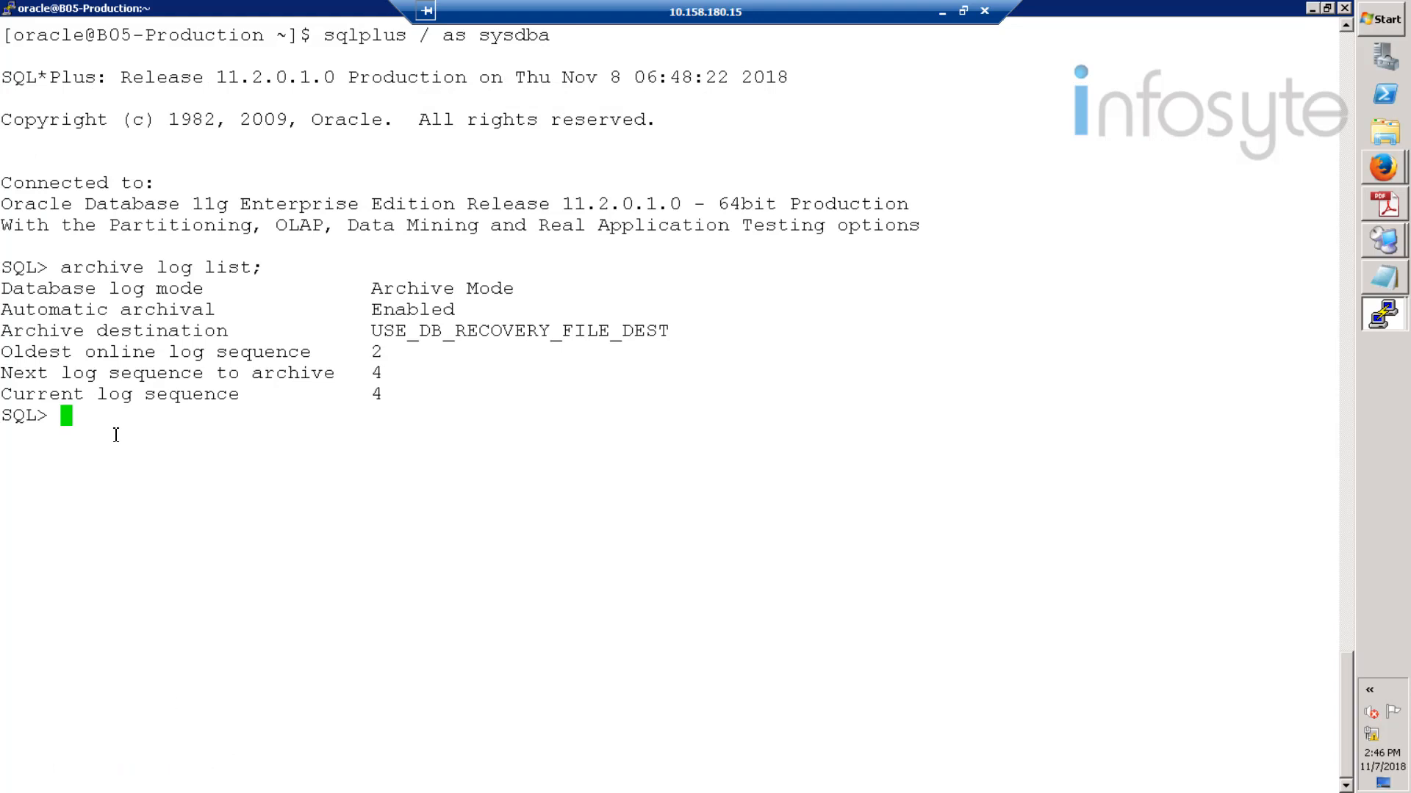
right_click(123, 424)
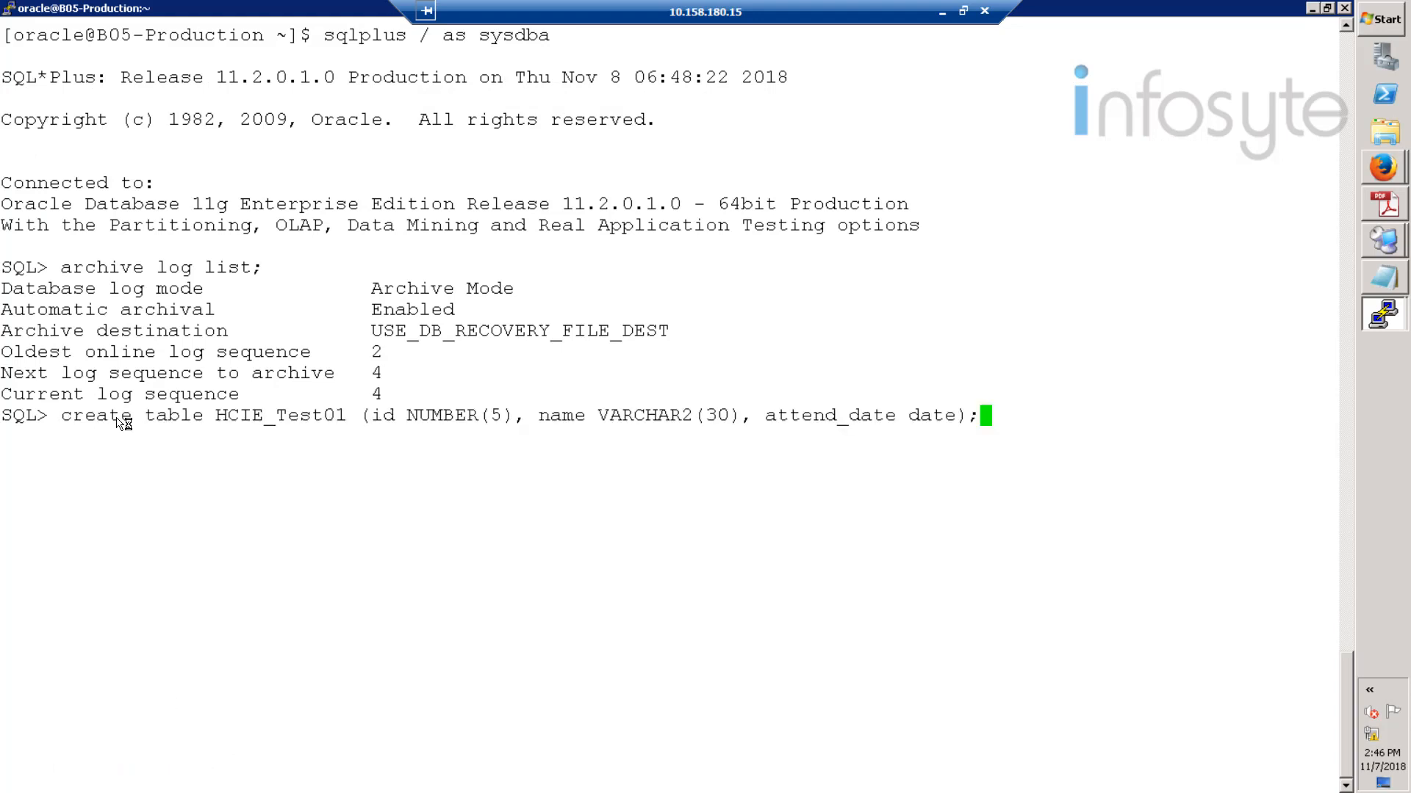
- Create table HCIE_Test01 and insert the InfoSyte row dated 2018-11-11
key("Return")
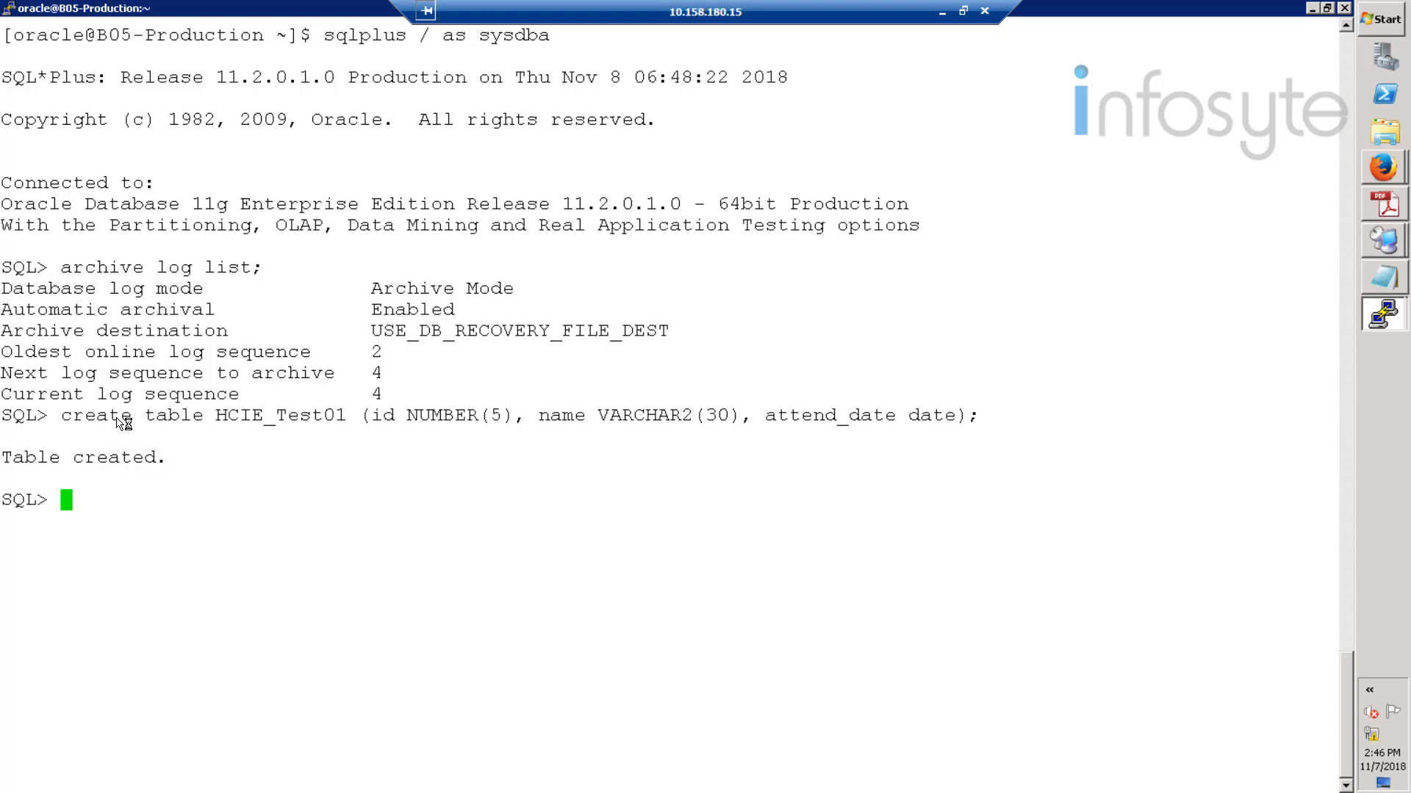
right_click(207, 511)
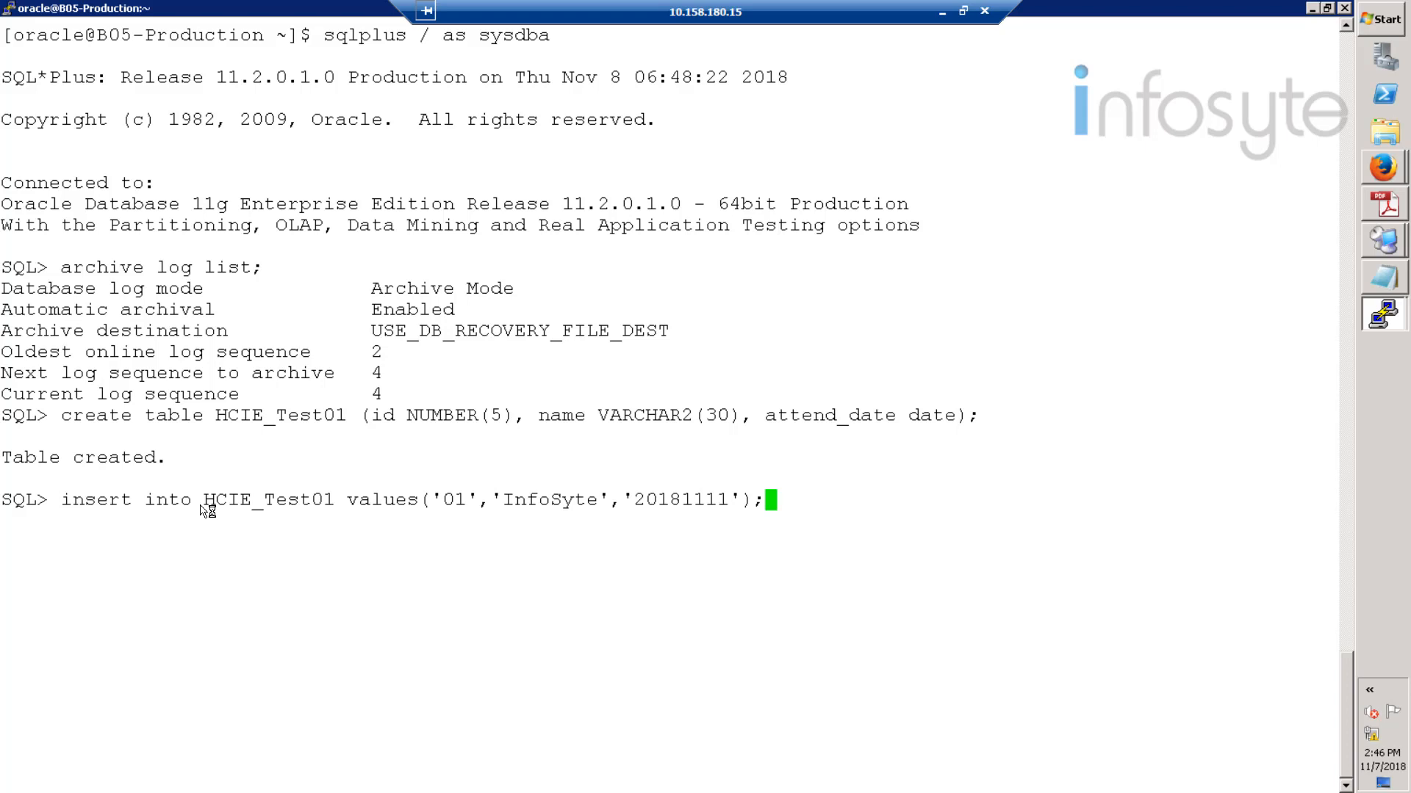
key("Return")
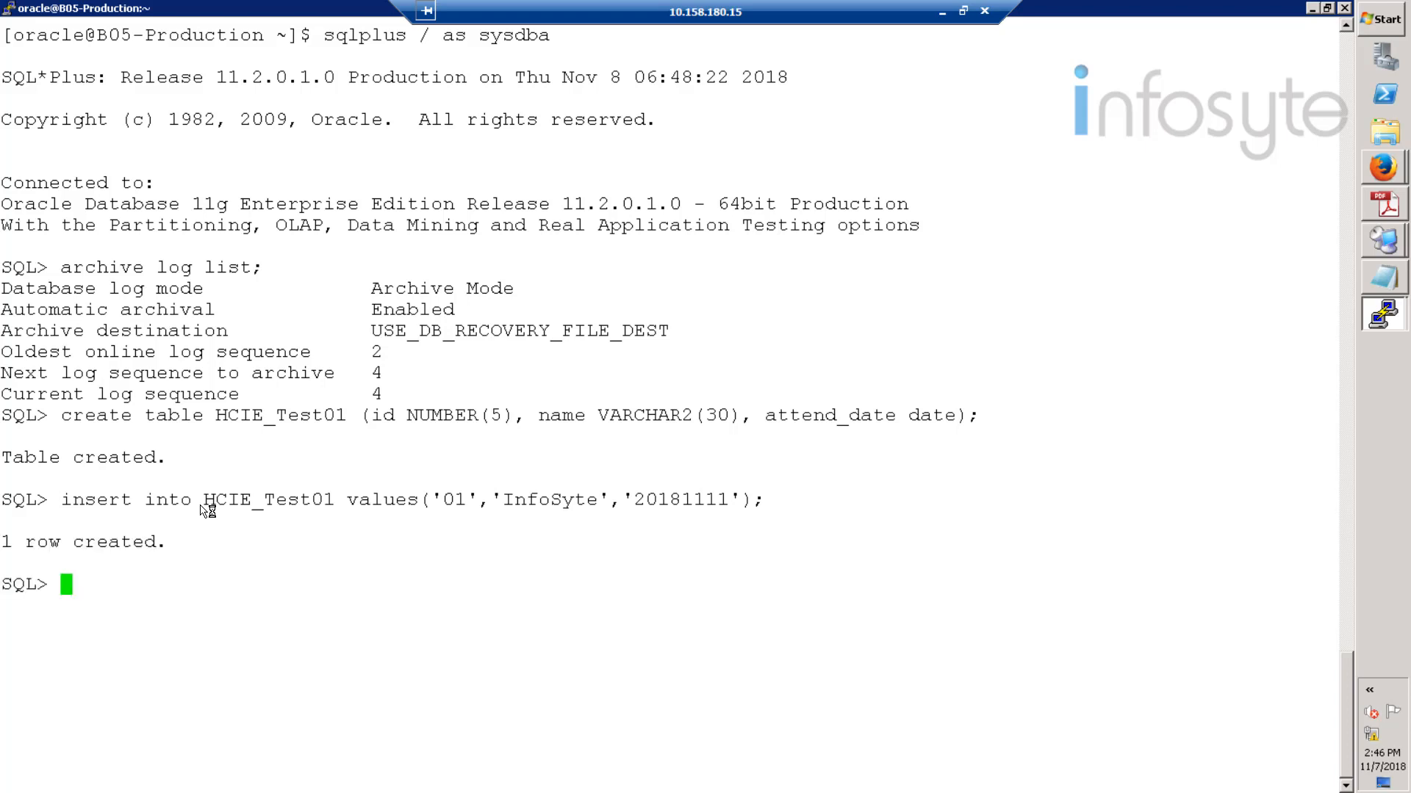
- Query HCIE_Test01 with select * to confirm the row 1, InfoSyte, 2018-11-11
type("select * f")
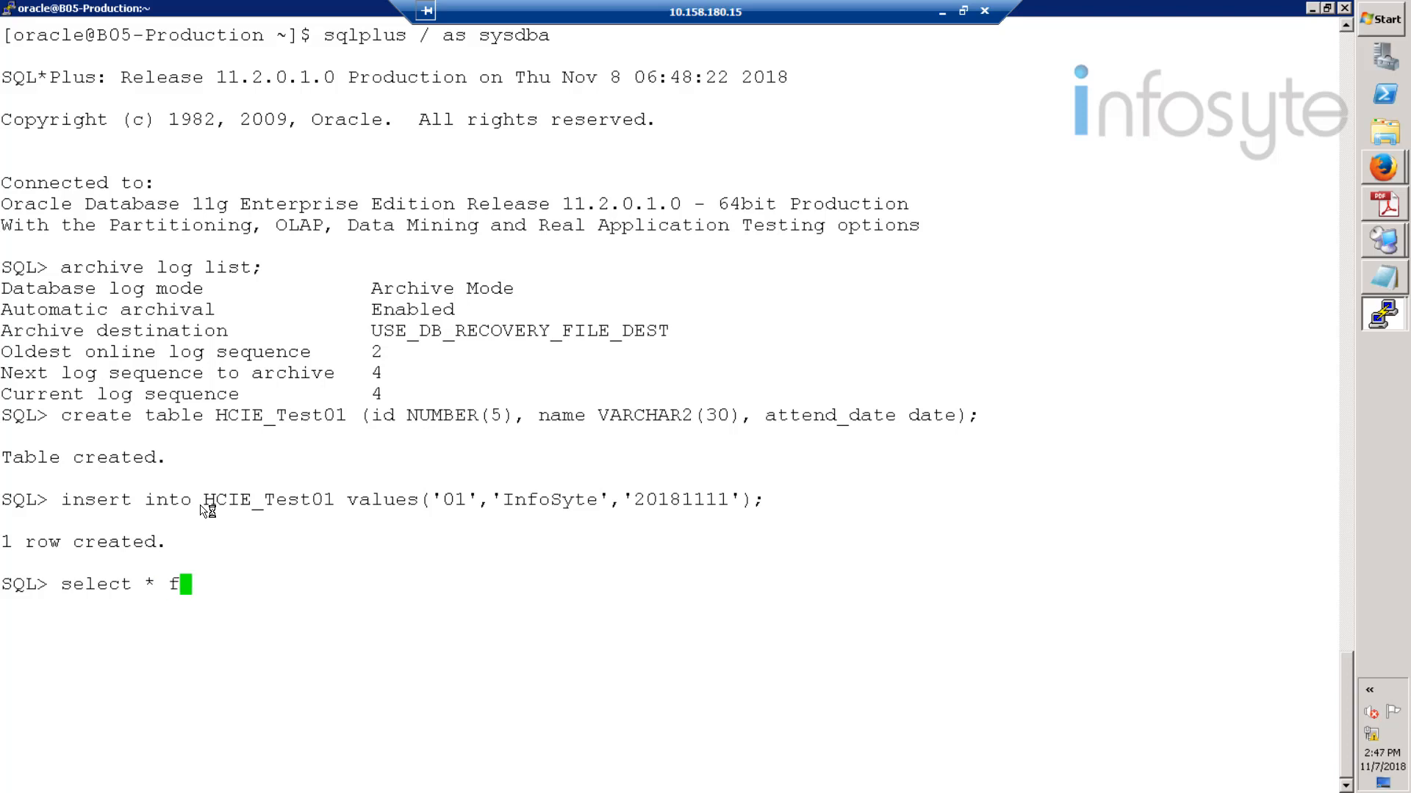
type("rom HCIE_Test")
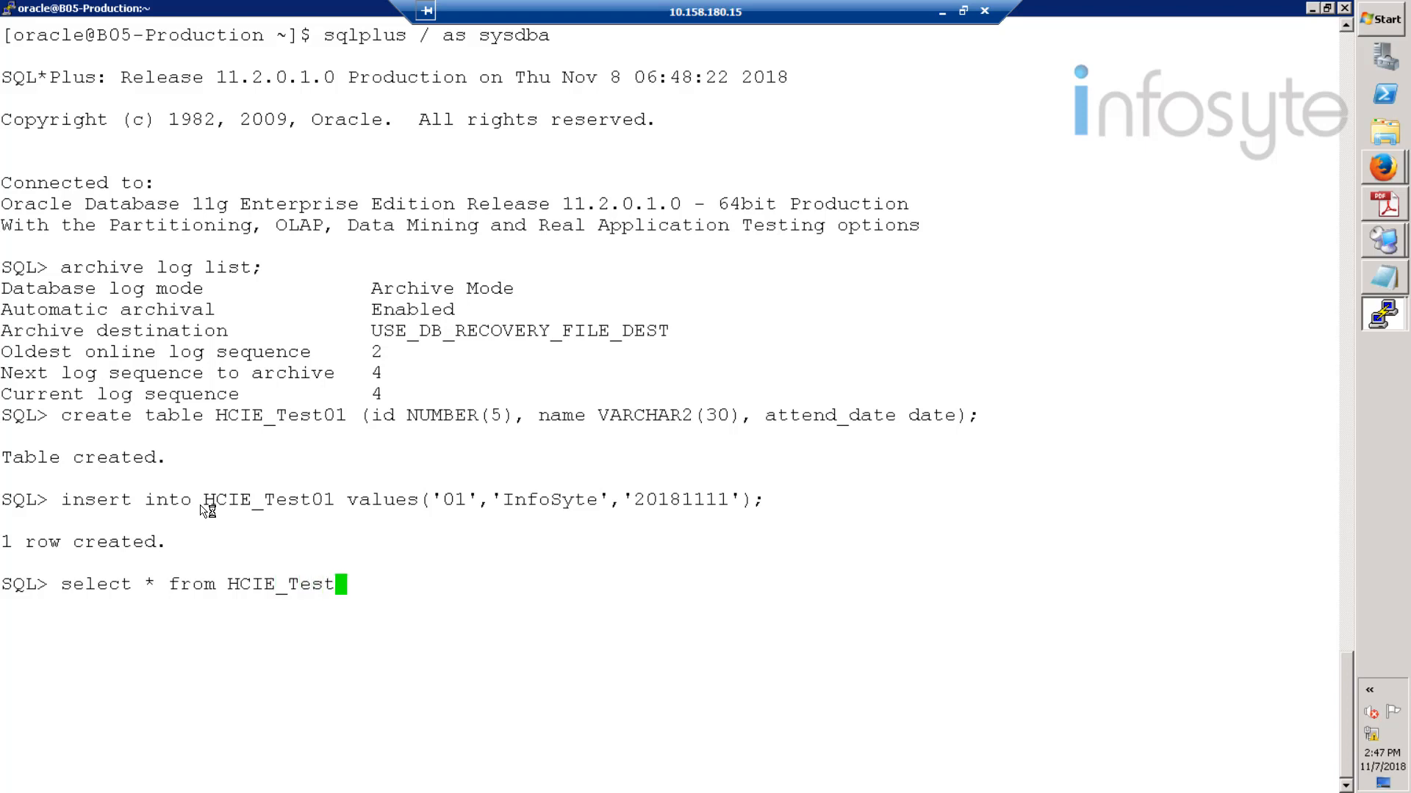
type("01")
type(";")
key("Return")
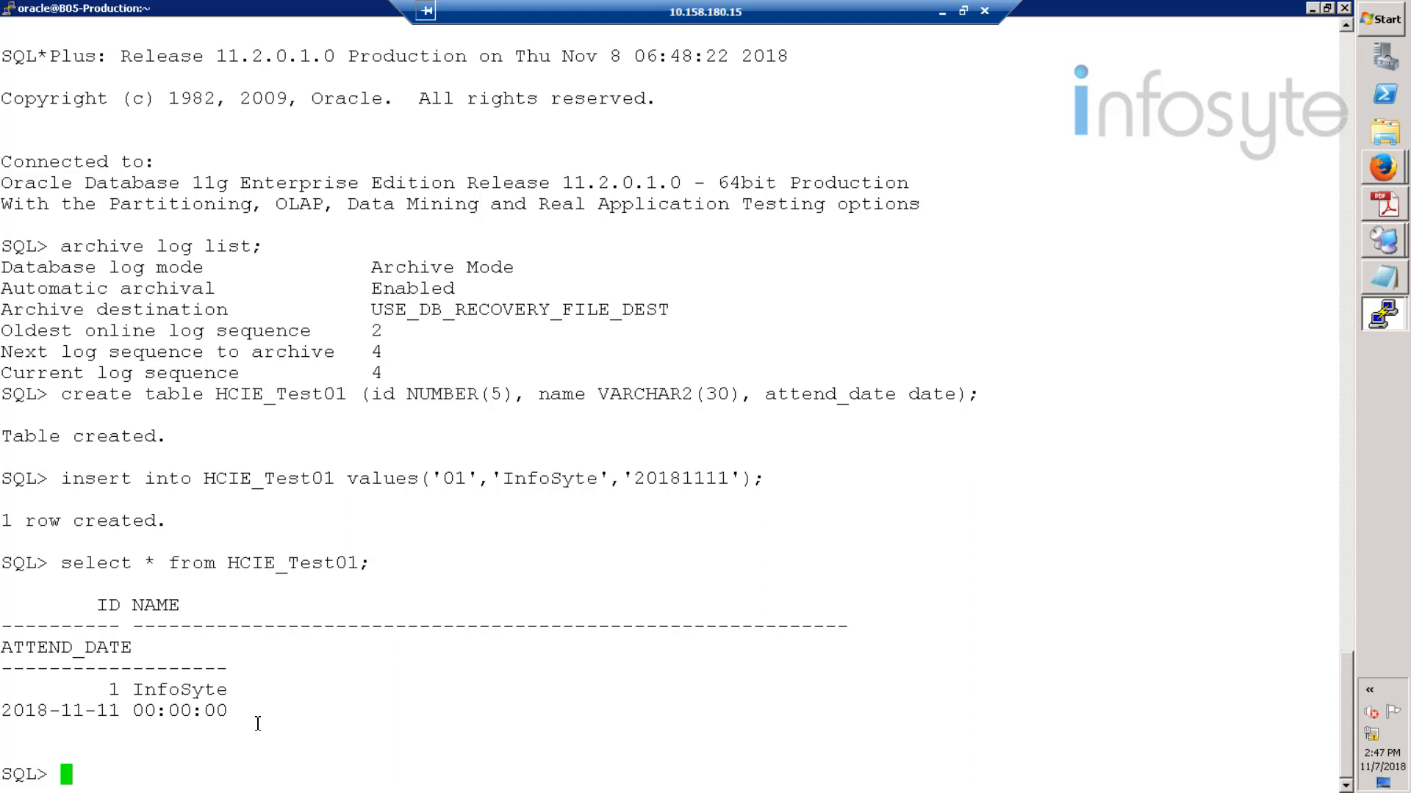
- Exit SQL*Plus, then log out of the oracle shell on the production server
type("eixt")
key("BackSpace")
key("BackSpace")
key("BackSpace")
type("xit")
key("Return")
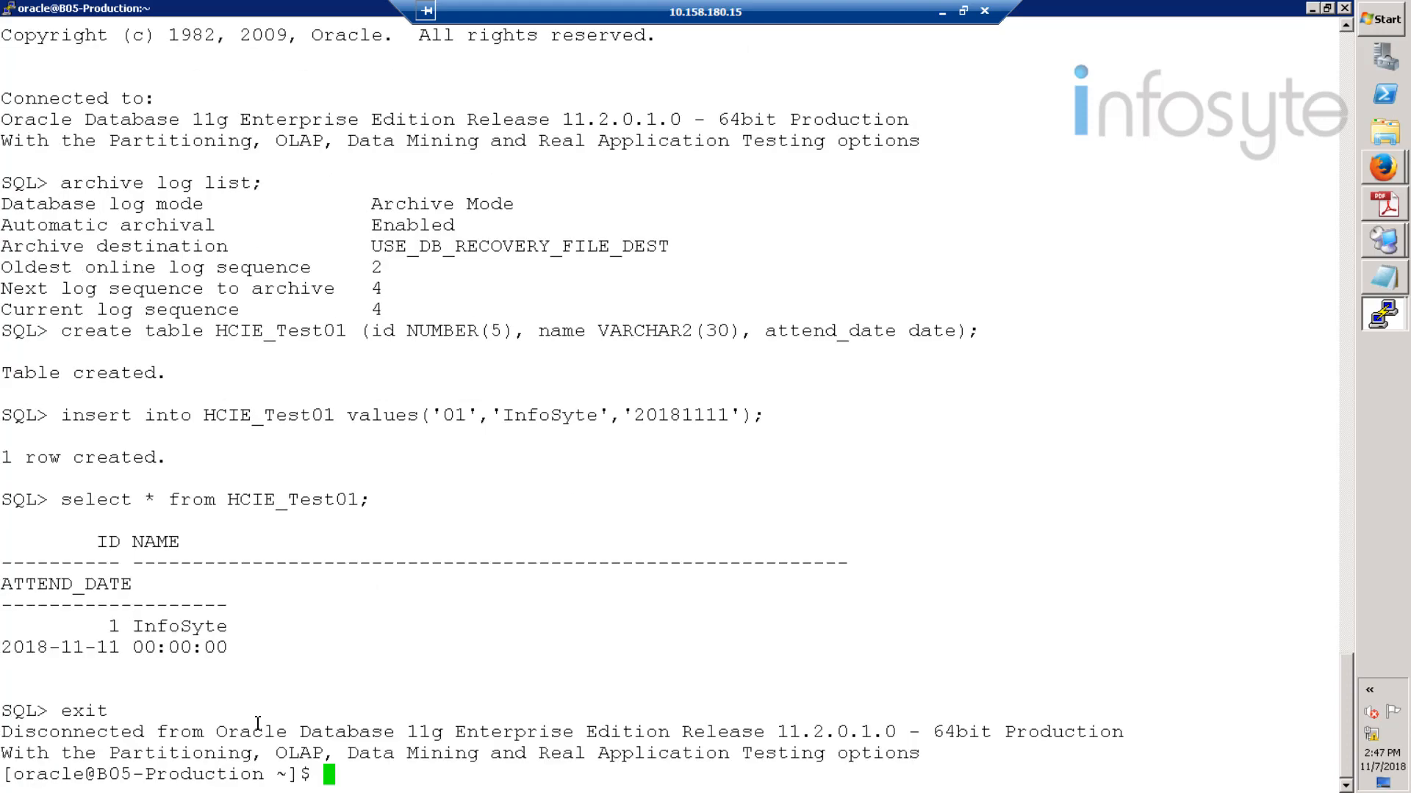
type("exit")
key("Return")
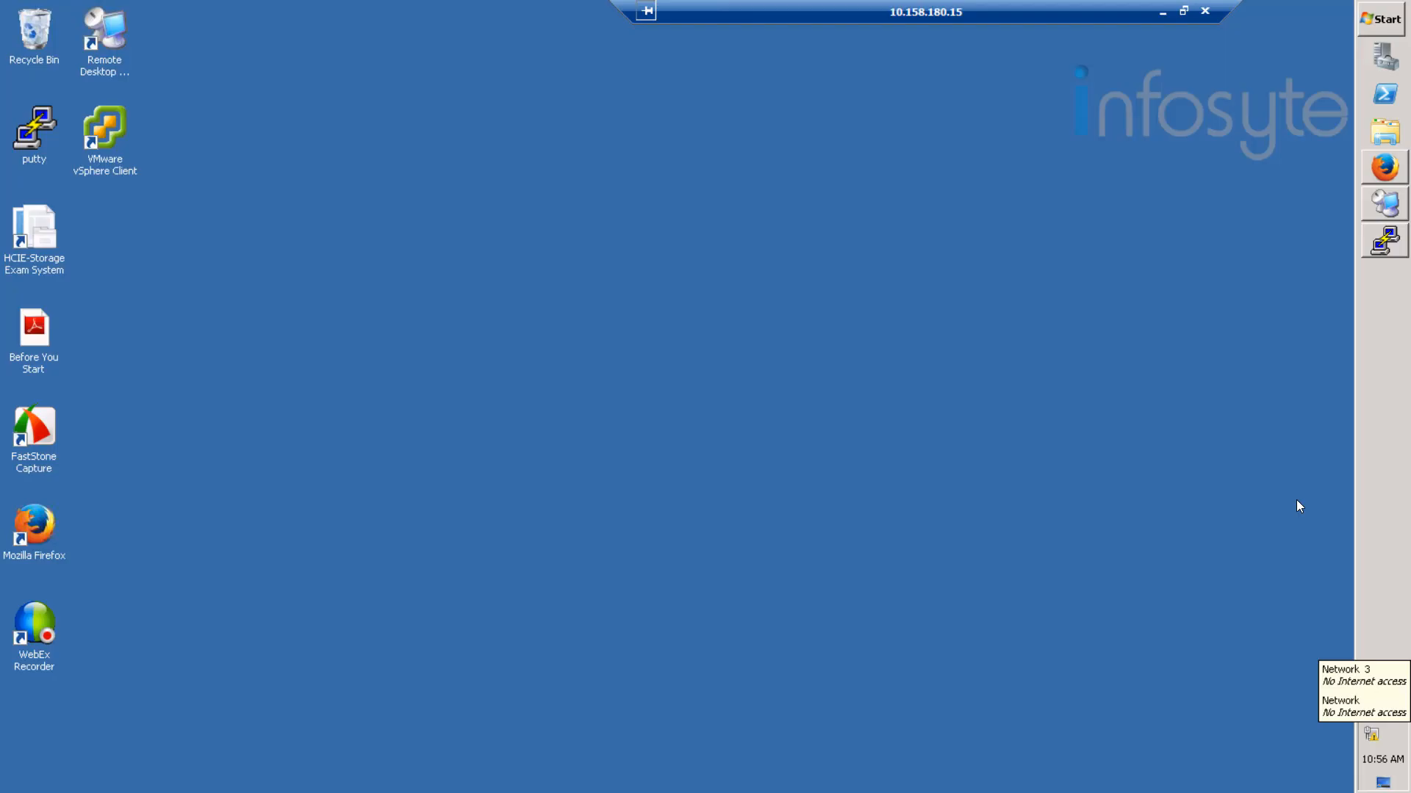
- Log in to DeviceManager for HCIE07-Production in Firefox with the administrator username and password
left_click(1384, 167)
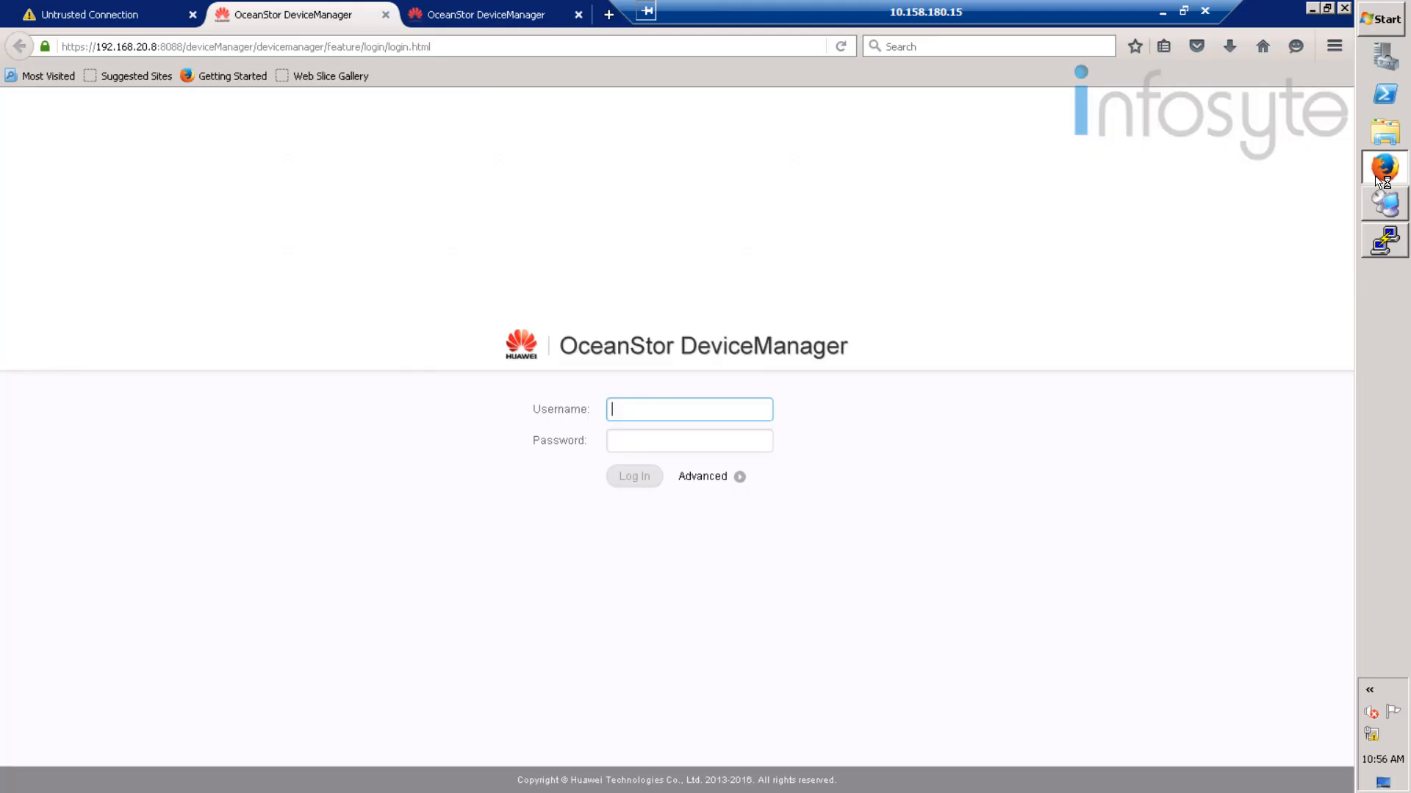
left_click(616, 408)
type("admin")
key("Tab")
type("A")
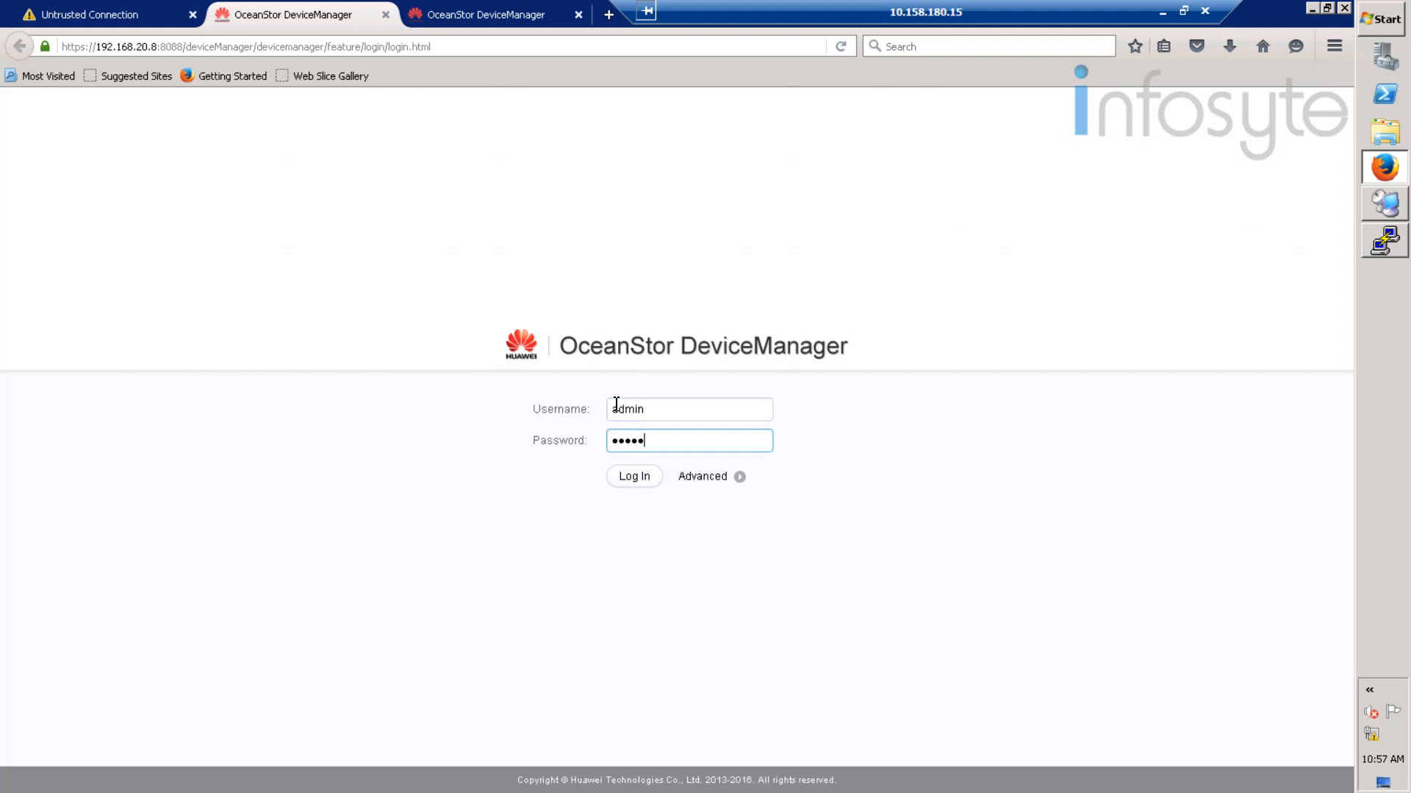
type("********")
key("Return")
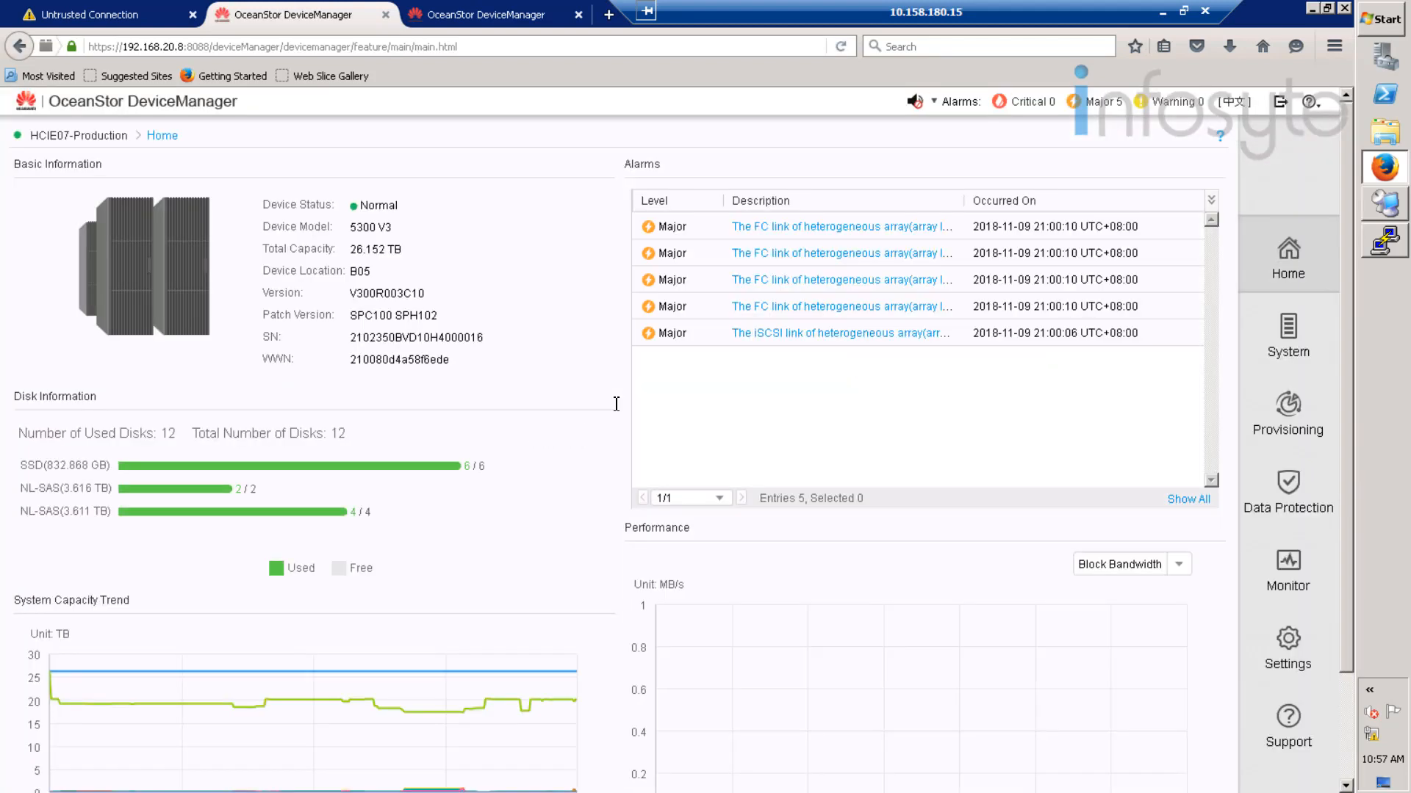
- Review HCIE07-Production's four mapped Oracle LUNs, then view its still-empty Remote Device list
left_click(1283, 415)
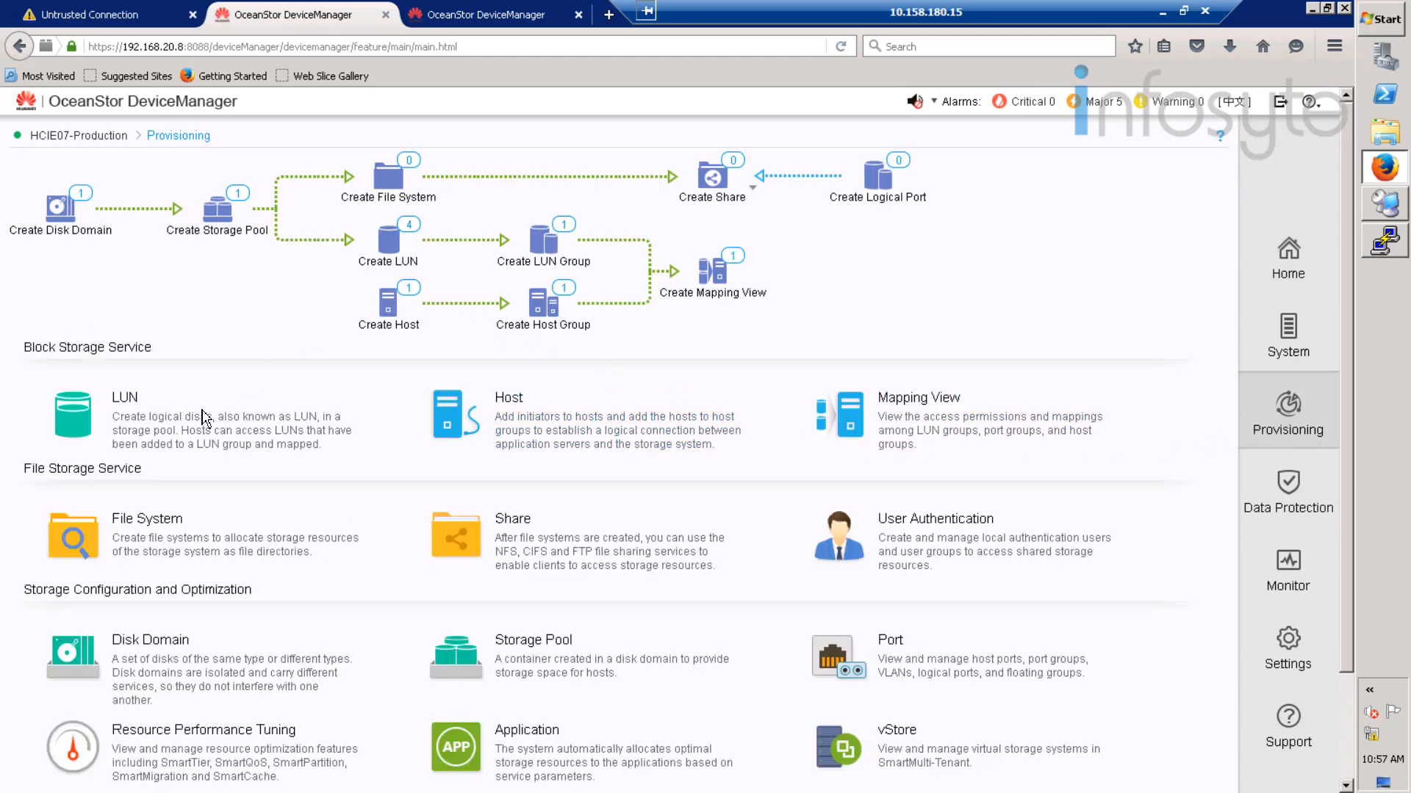
left_click(173, 421)
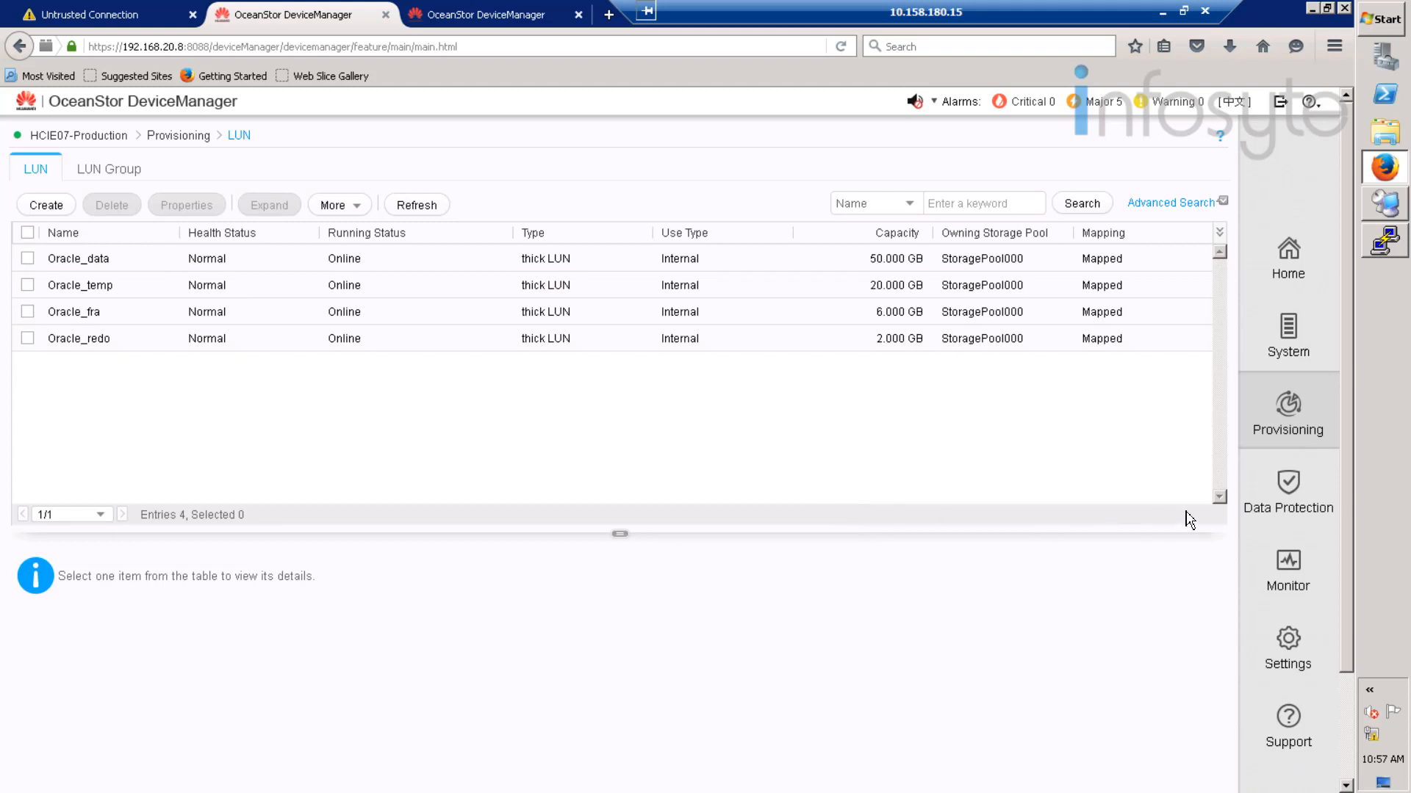
left_click(1287, 494)
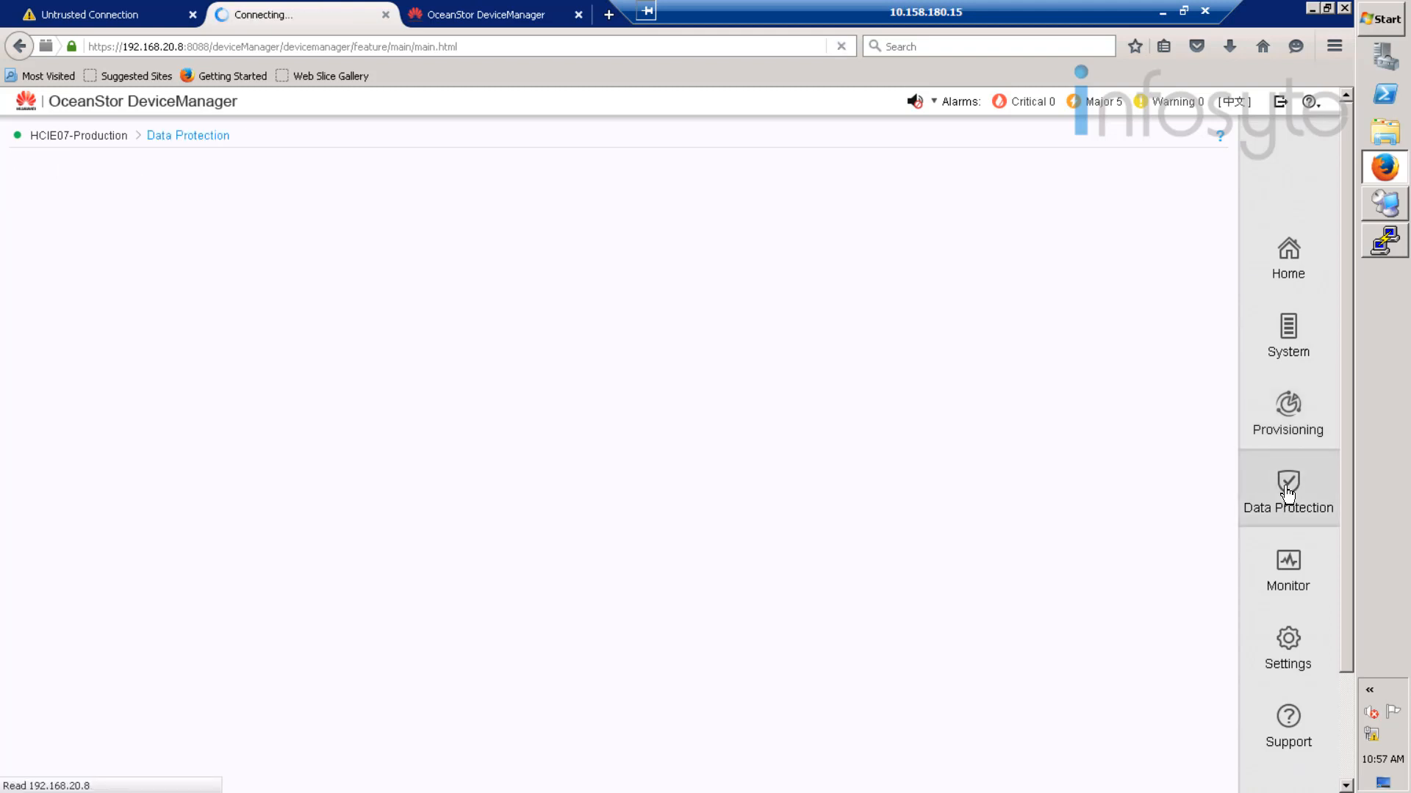
left_click(160, 501)
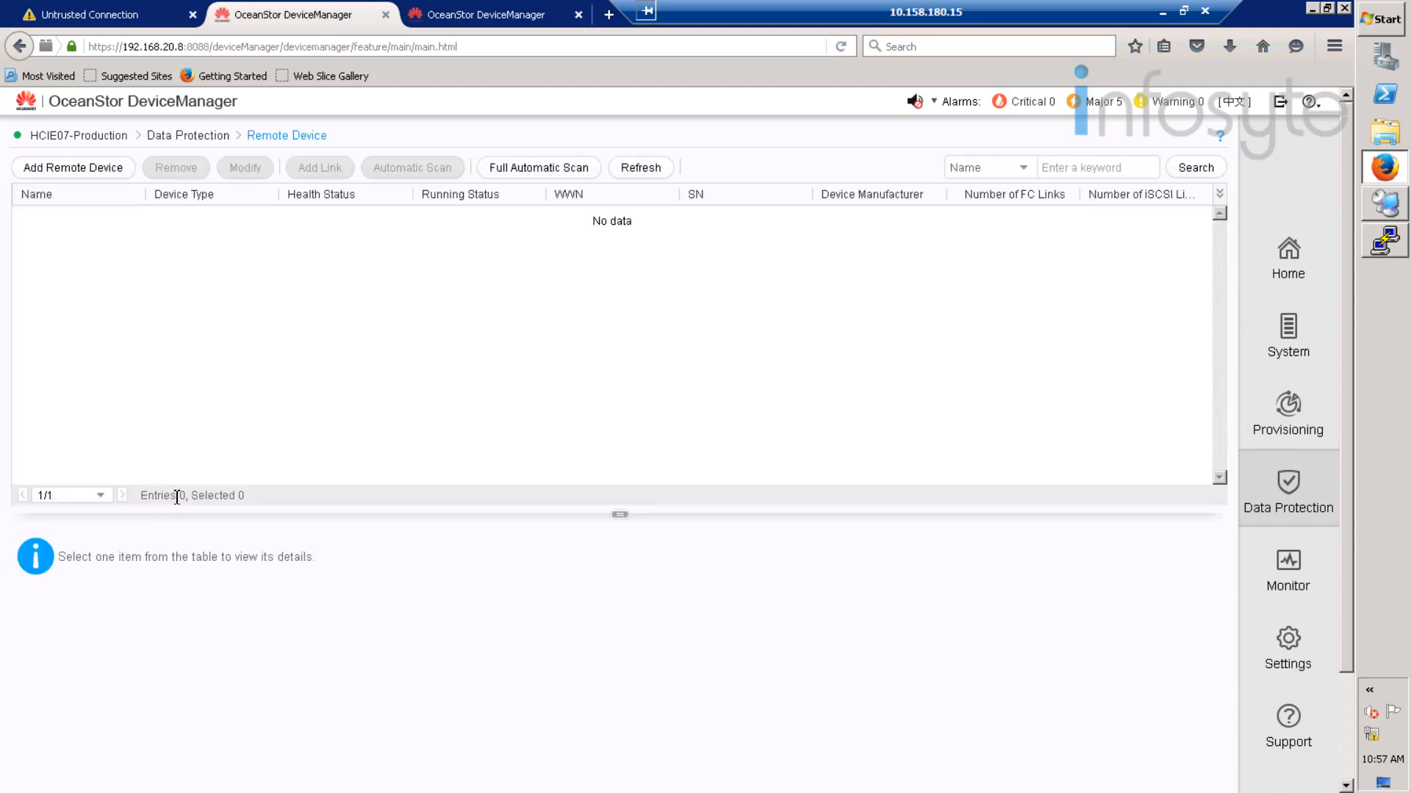
- On the third tab, log in to Huawei.Storage with administrator credentials and a refreshed verification code
left_click(504, 22)
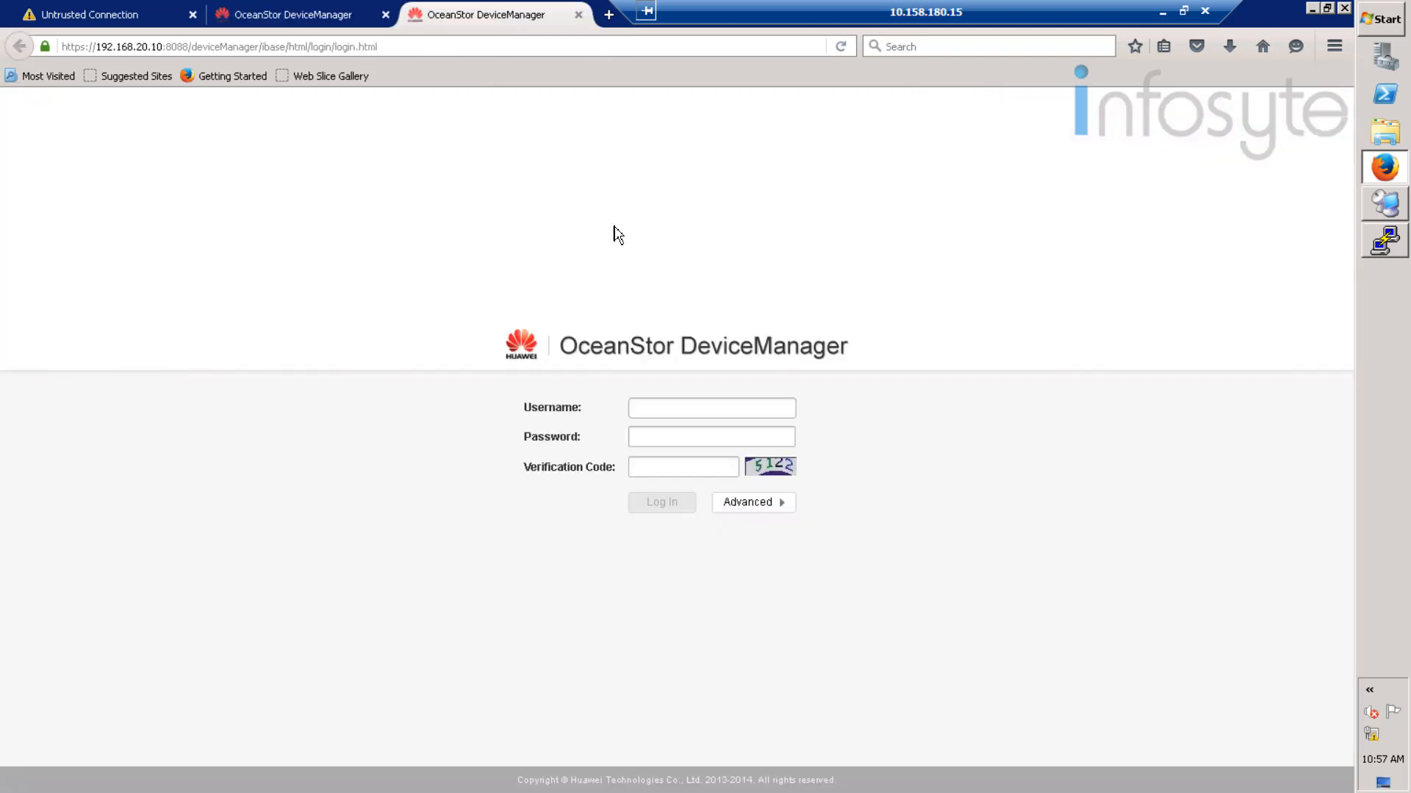
left_click(677, 413)
type("admin")
key("Tab")
type("••••••••••••")
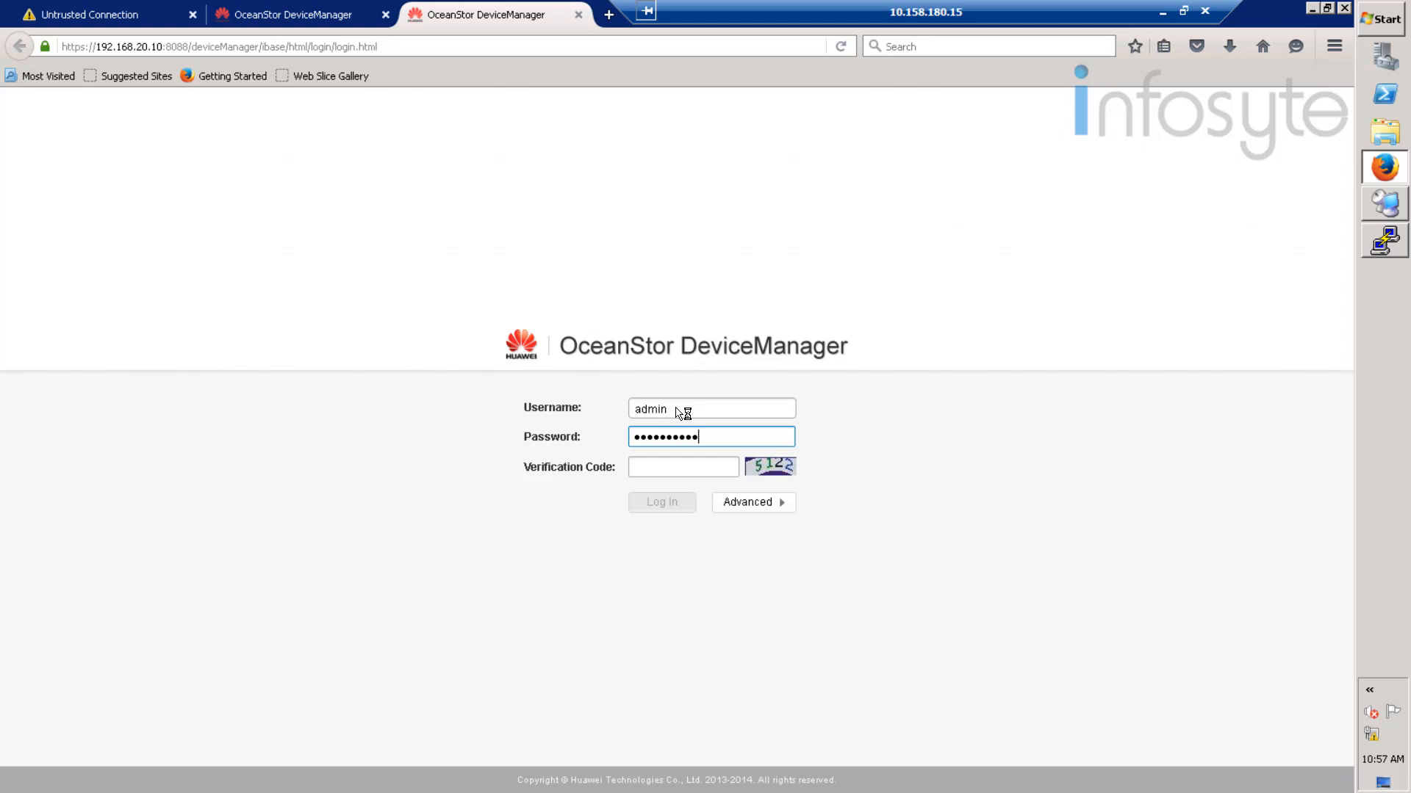
left_click(761, 471)
left_click(670, 465)
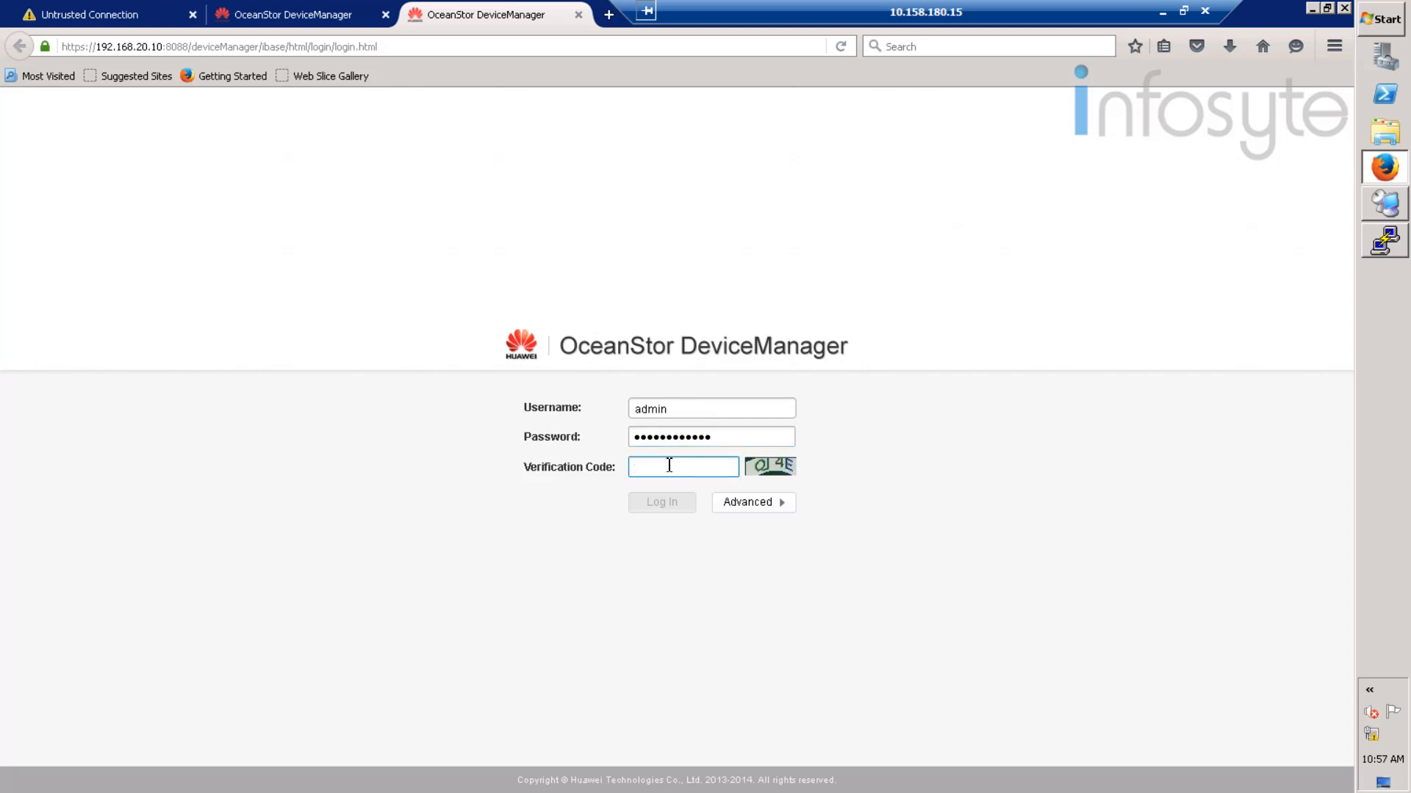
type("qj4E")
left_click(668, 504)
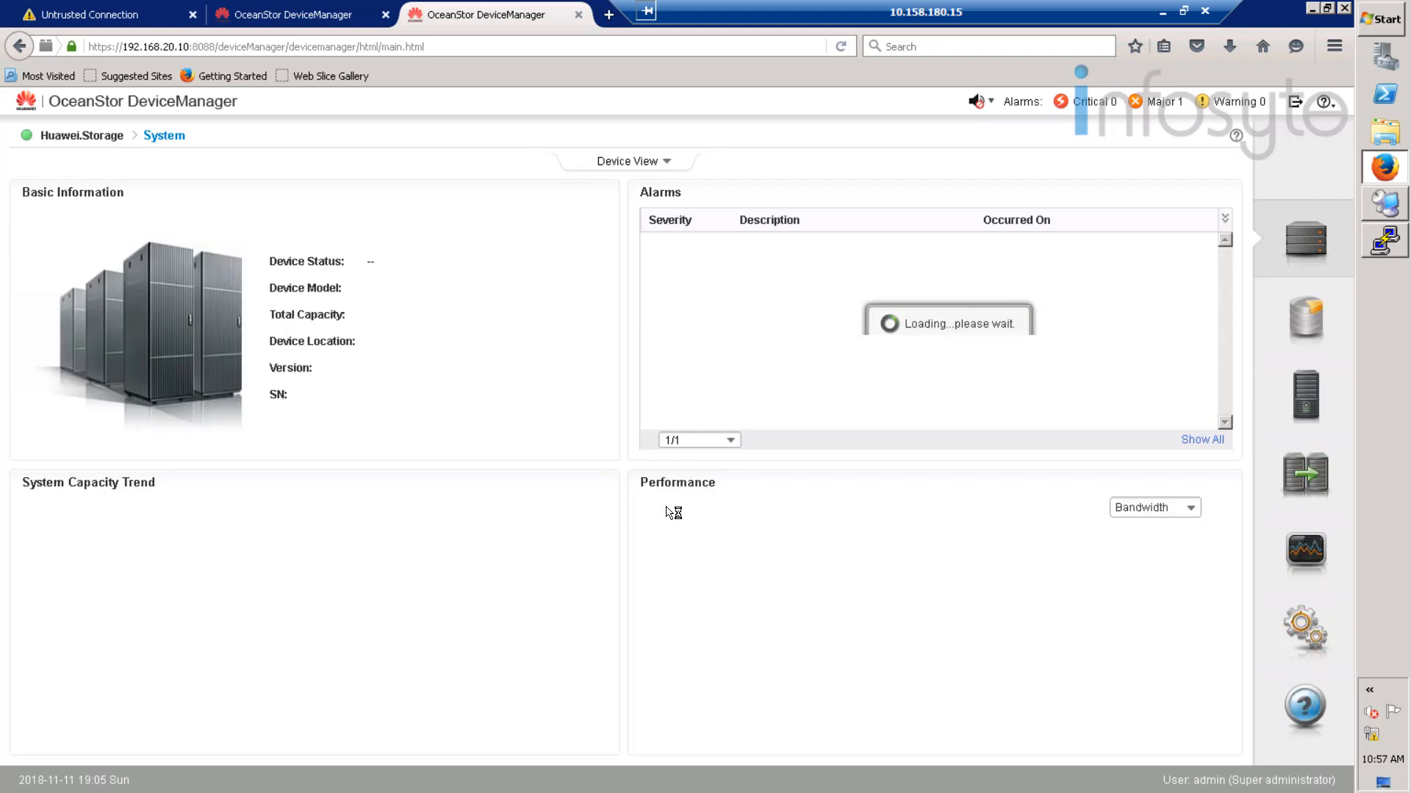
- Check Huawei.Storage's four unmapped Oracle LUNs and its Virtual Device, then return to HCIE07-Production
left_click(1312, 331)
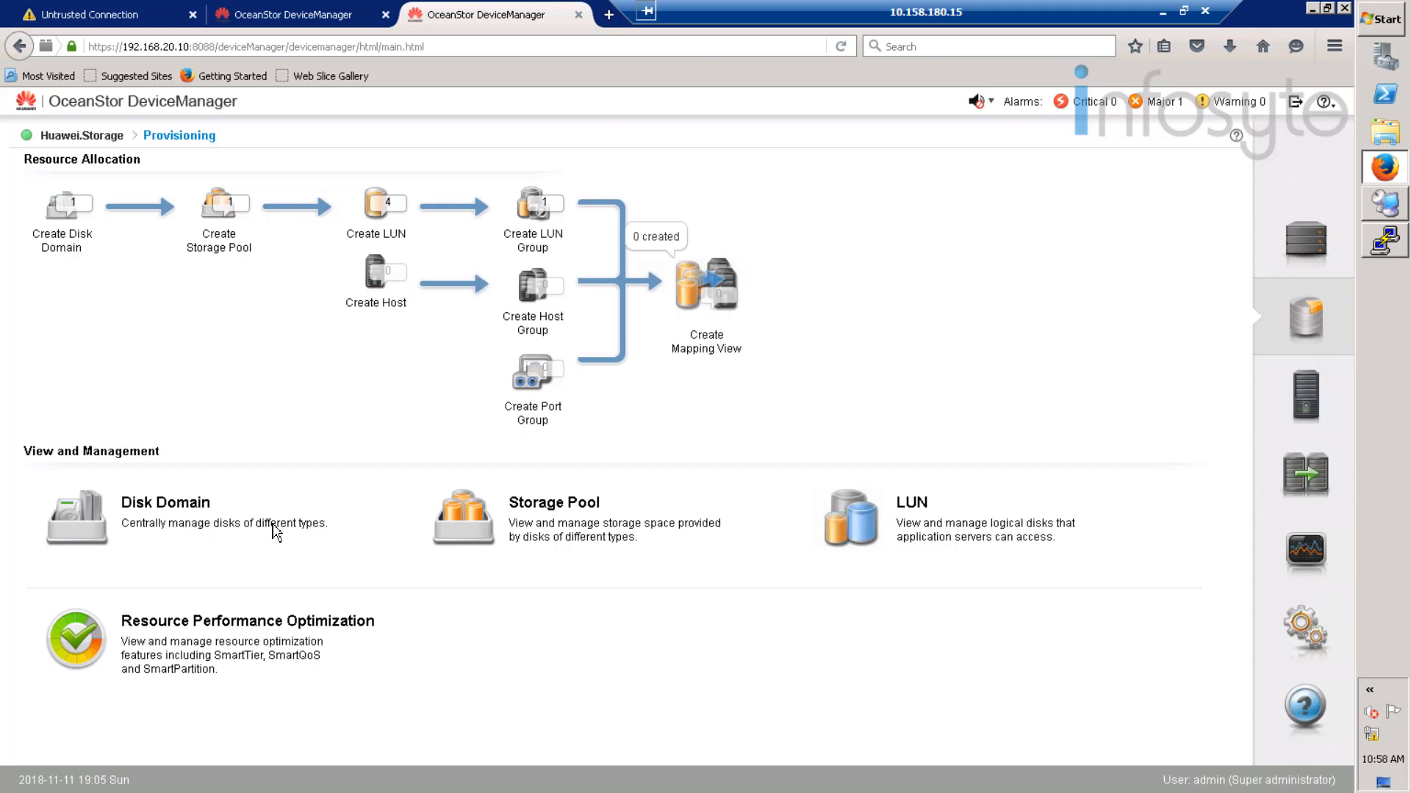
left_click(880, 544)
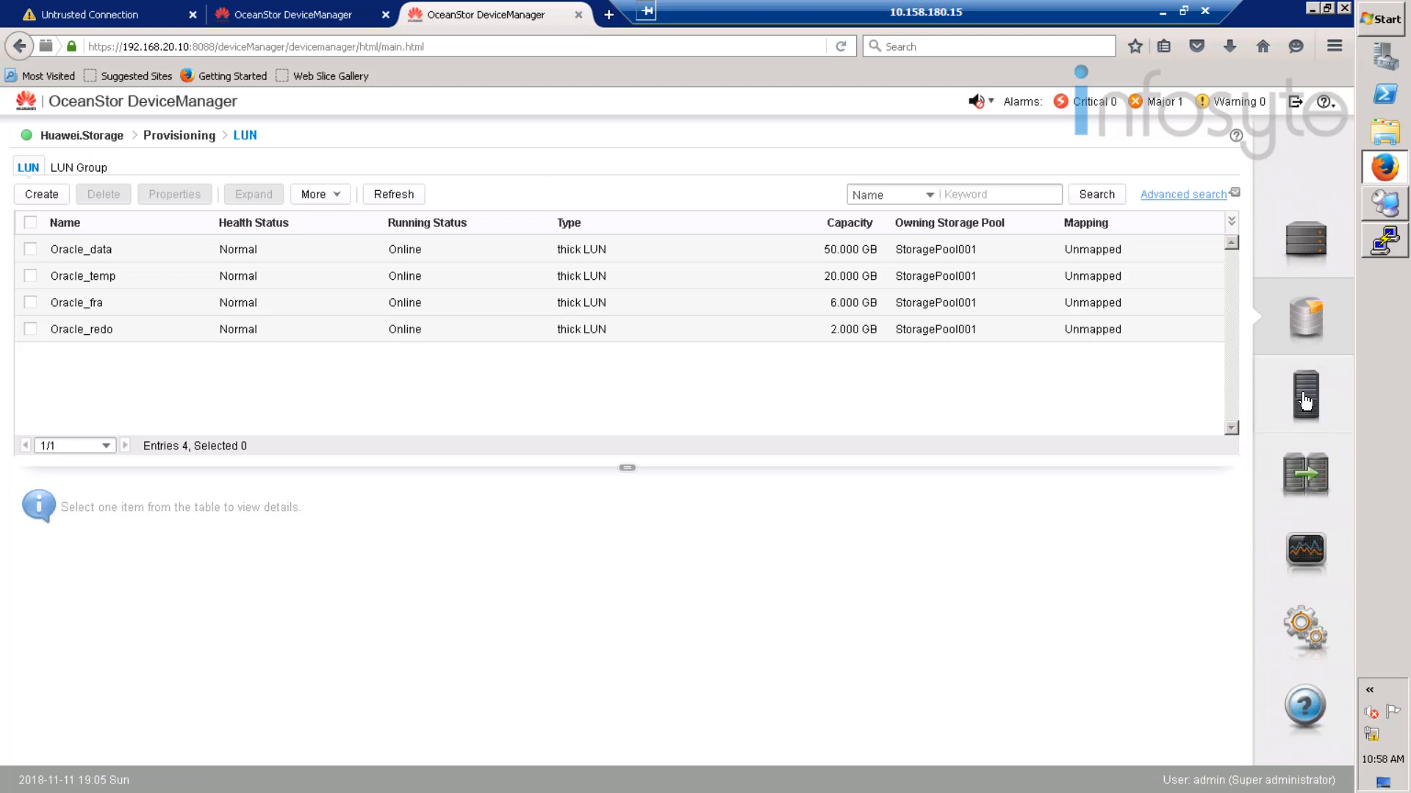
left_click(1305, 484)
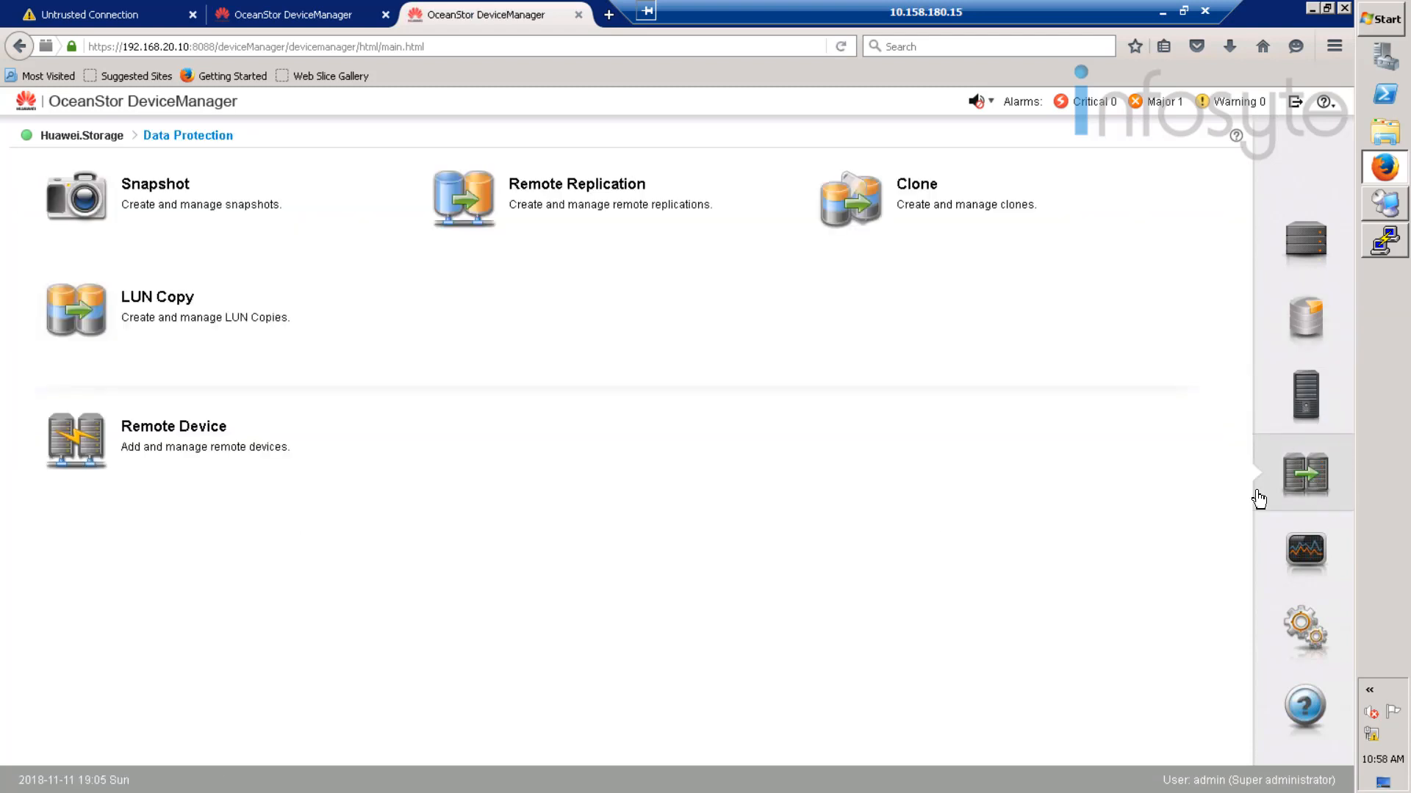
left_click(170, 444)
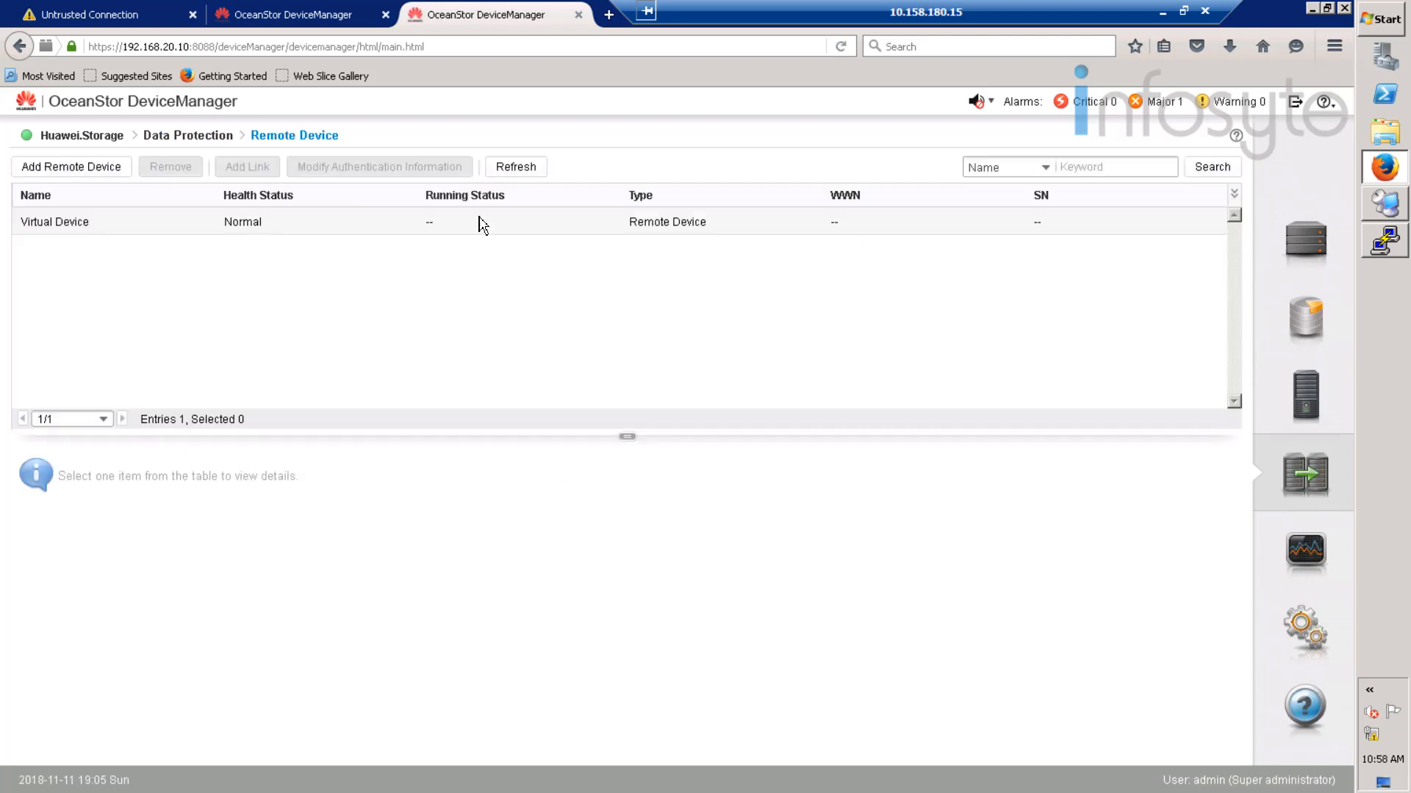
left_click(523, 166)
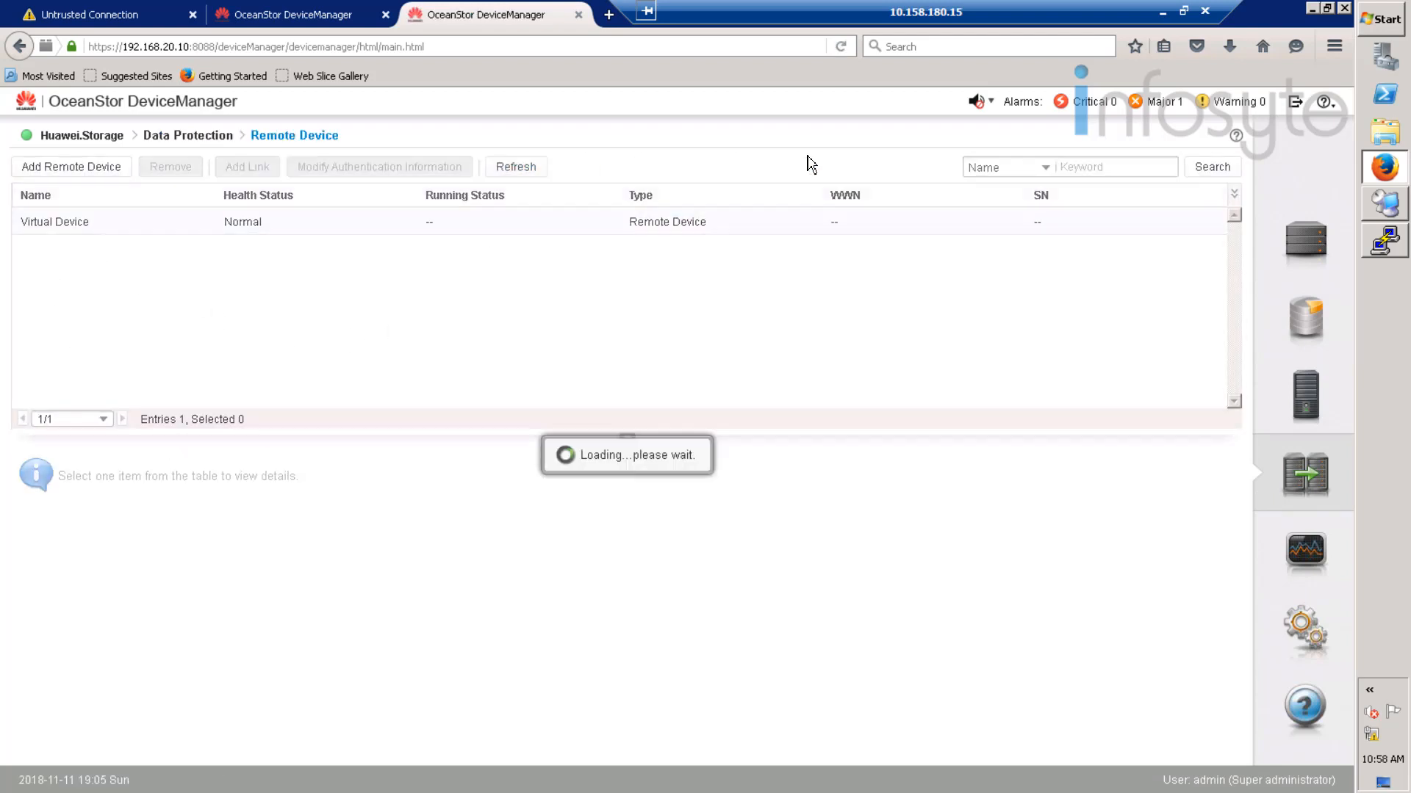
left_click(295, 21)
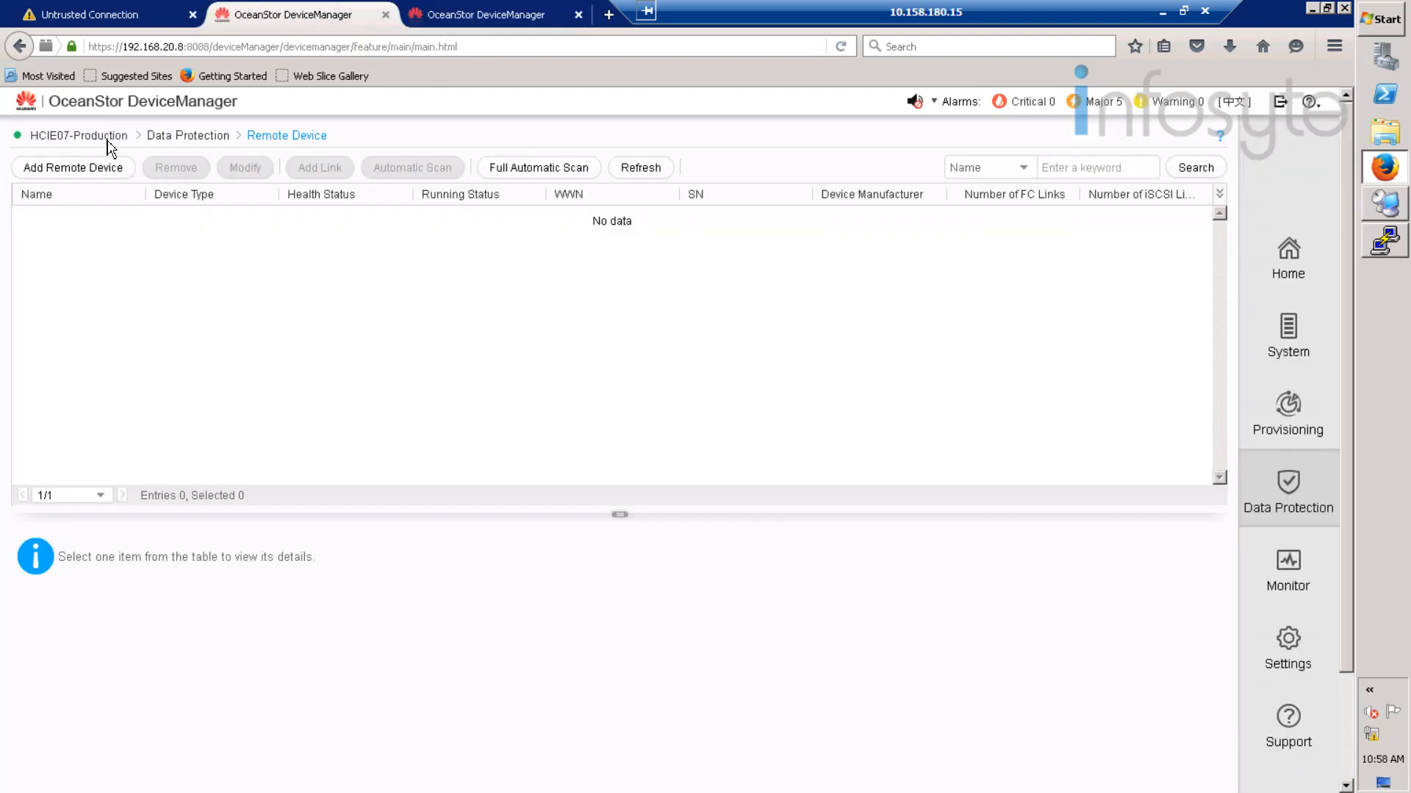
- Add Huawei.Storage as a replication remote device over CTE0.A/ENG0.A0.P0 using its administrator credentials
left_click(94, 174)
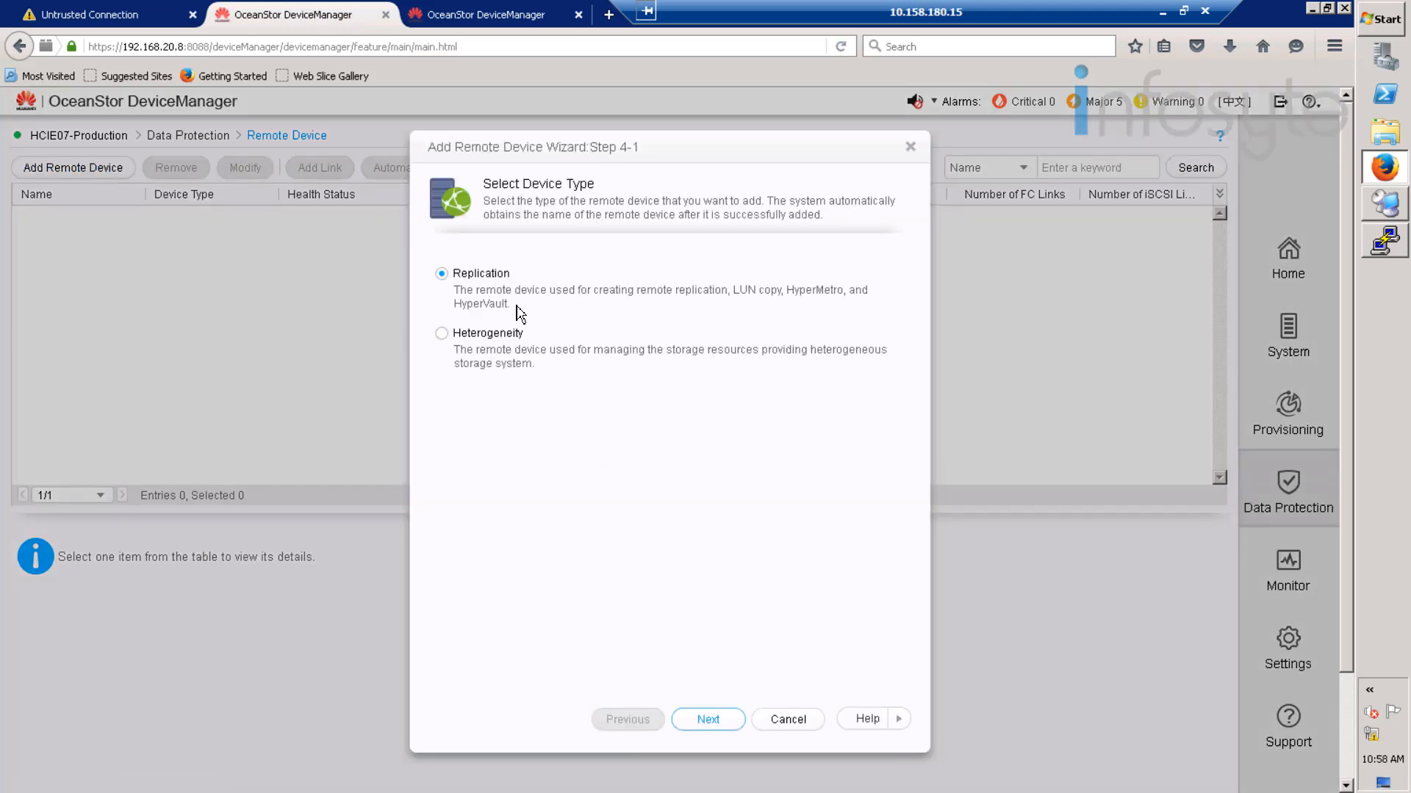
left_click(708, 720)
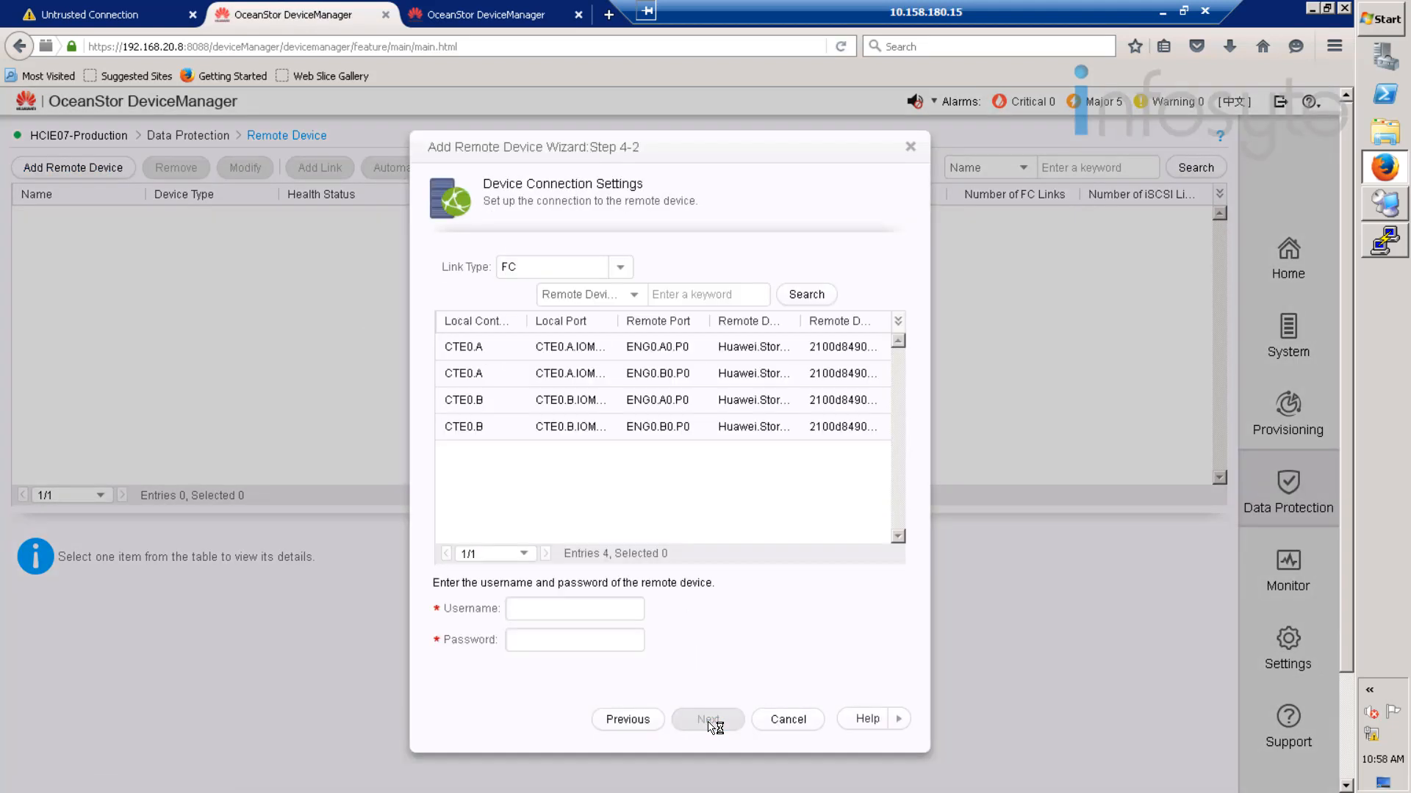
left_click(507, 353)
left_click(537, 612)
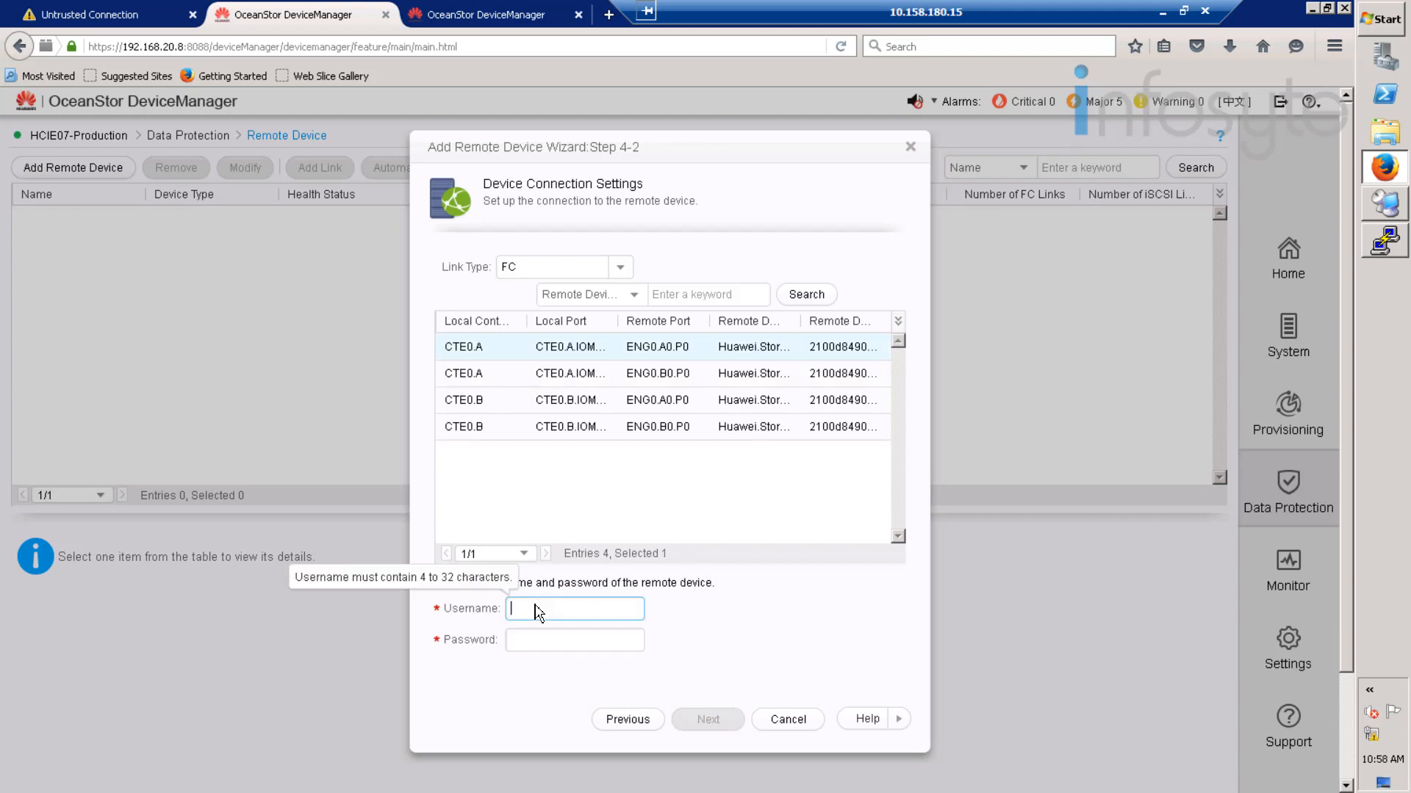
type("admin")
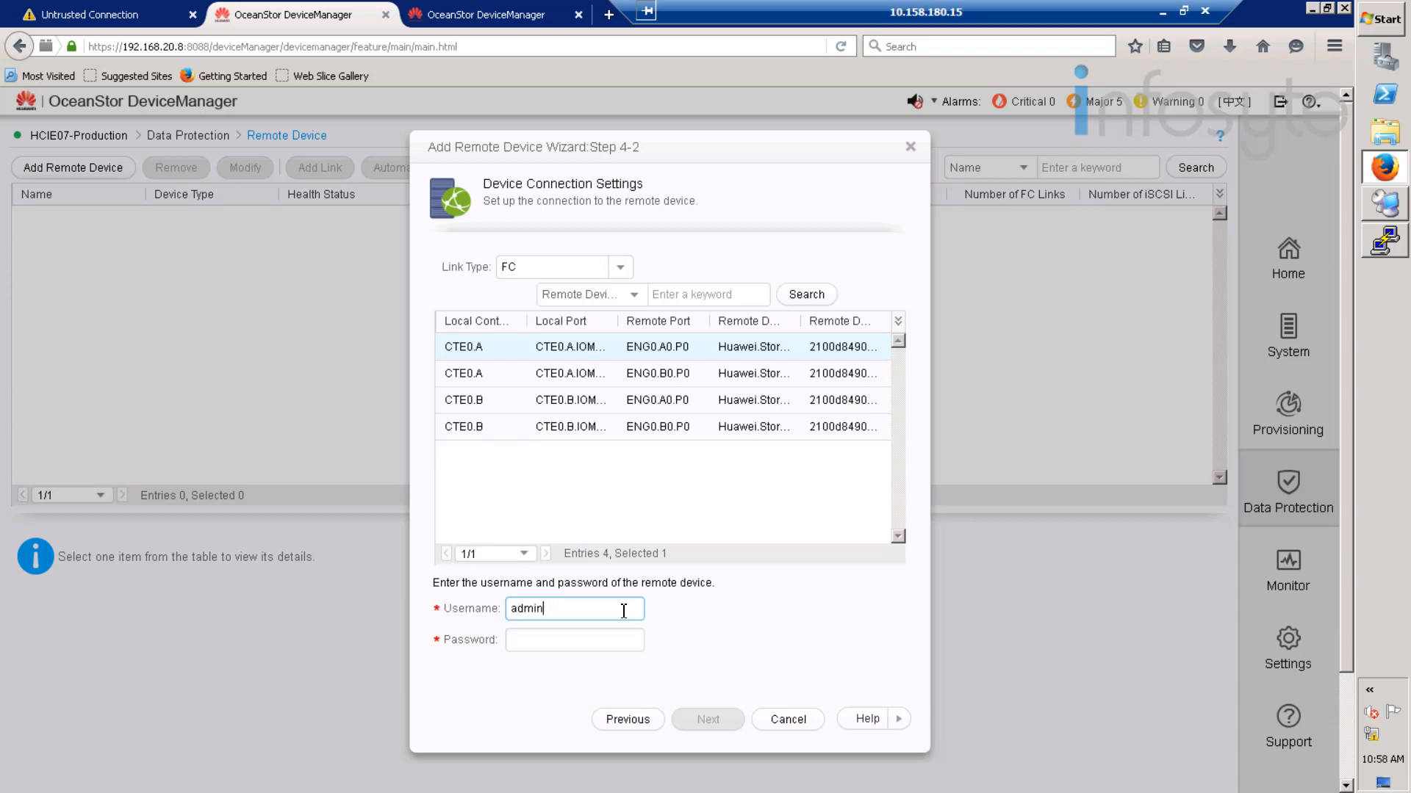
key("Tab")
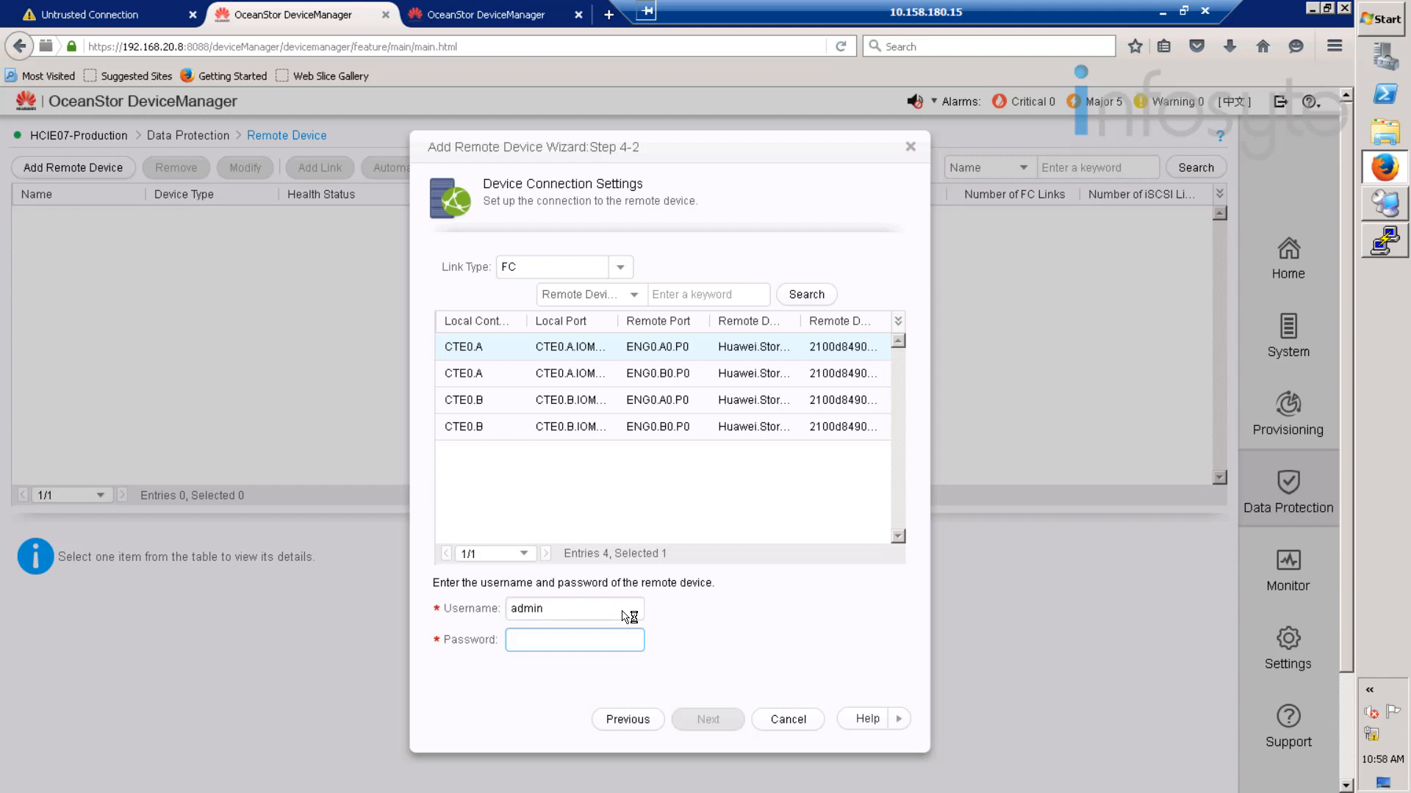
type("•")
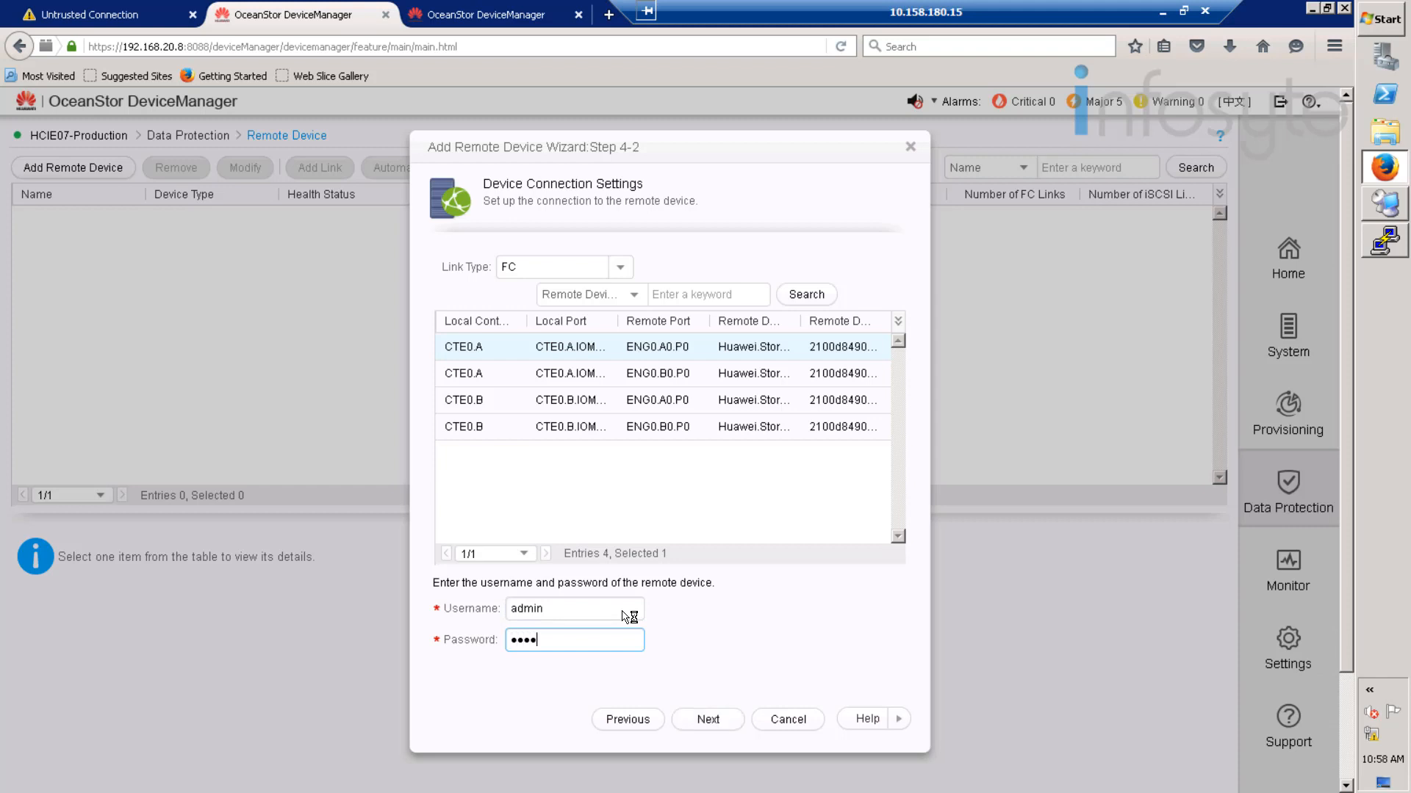
type("•••••••••••")
left_click(718, 726)
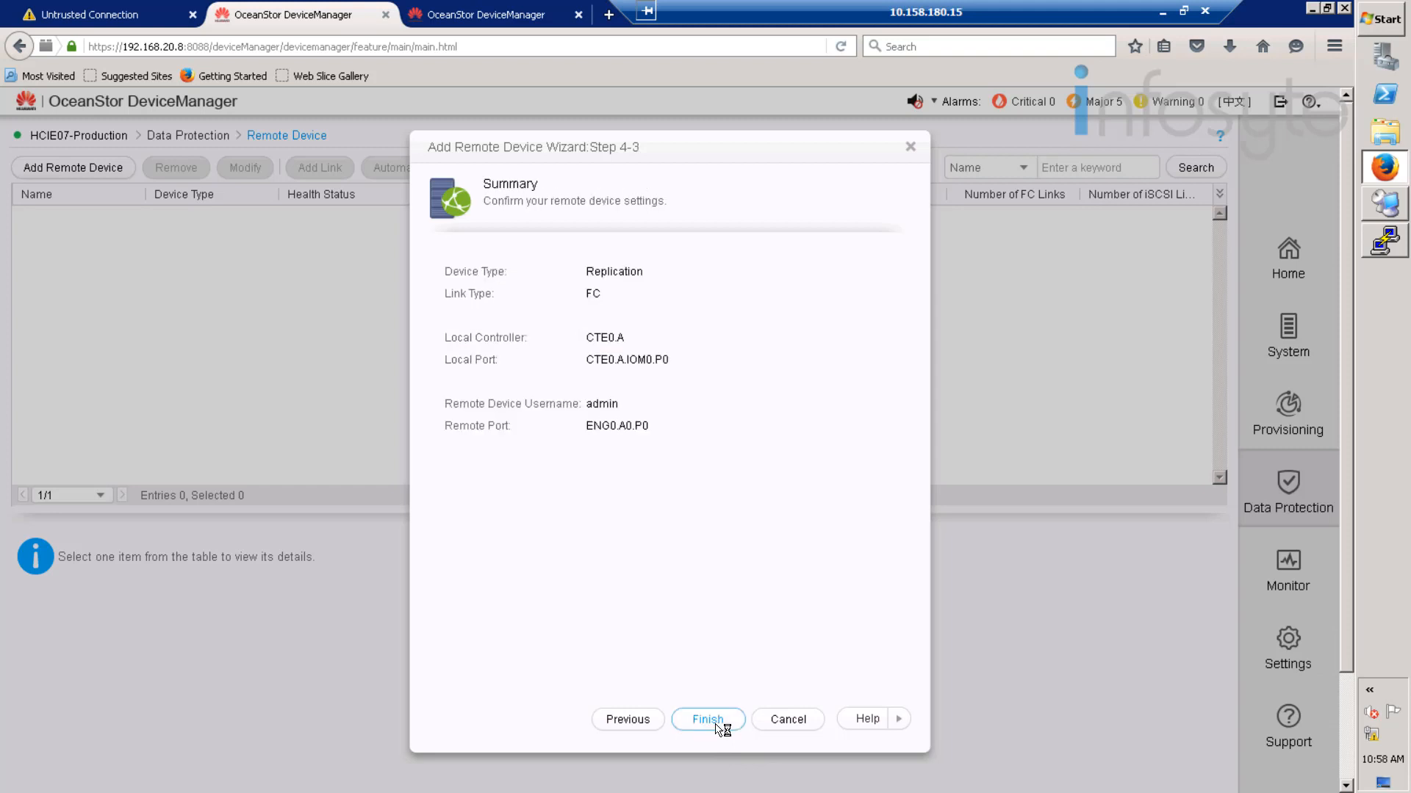
left_click(716, 725)
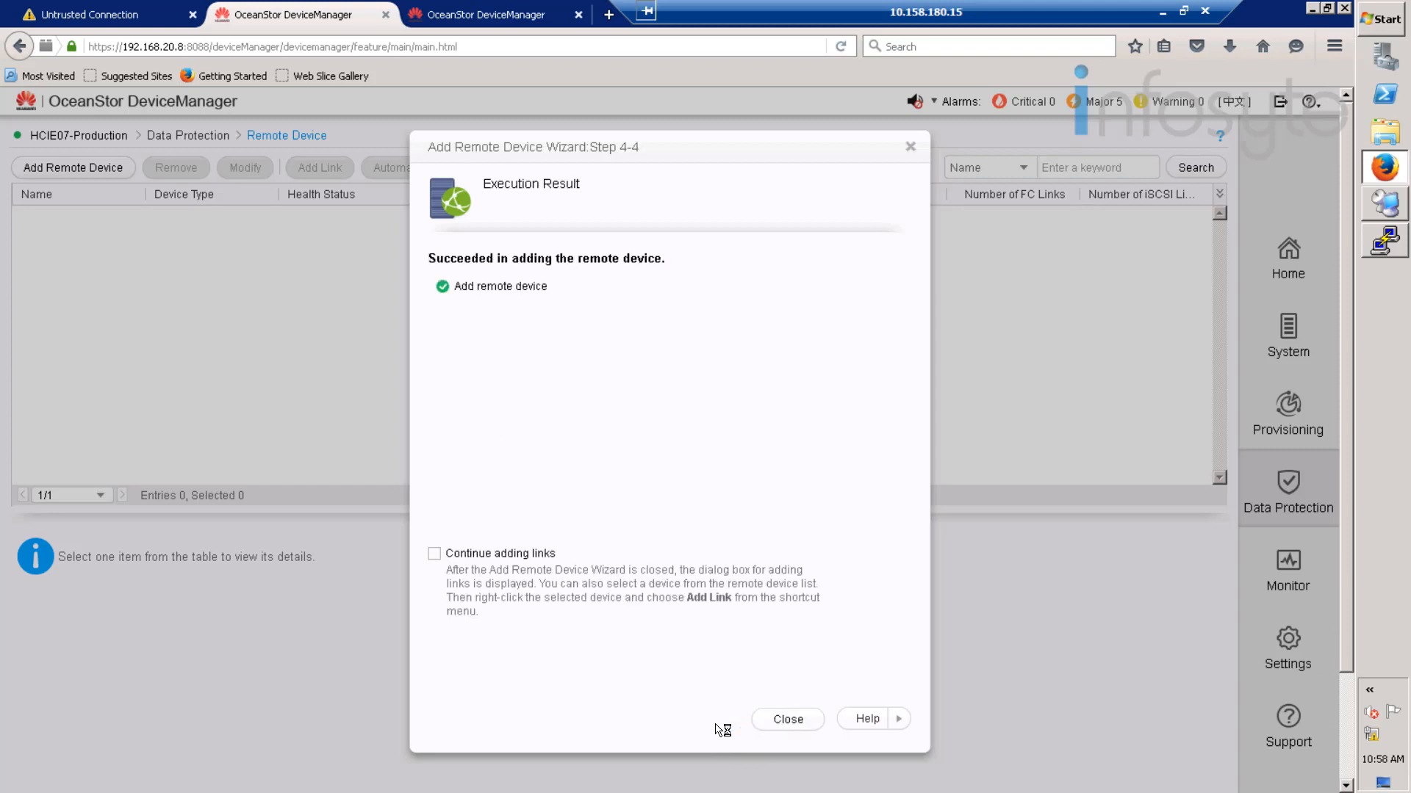
left_click(787, 722)
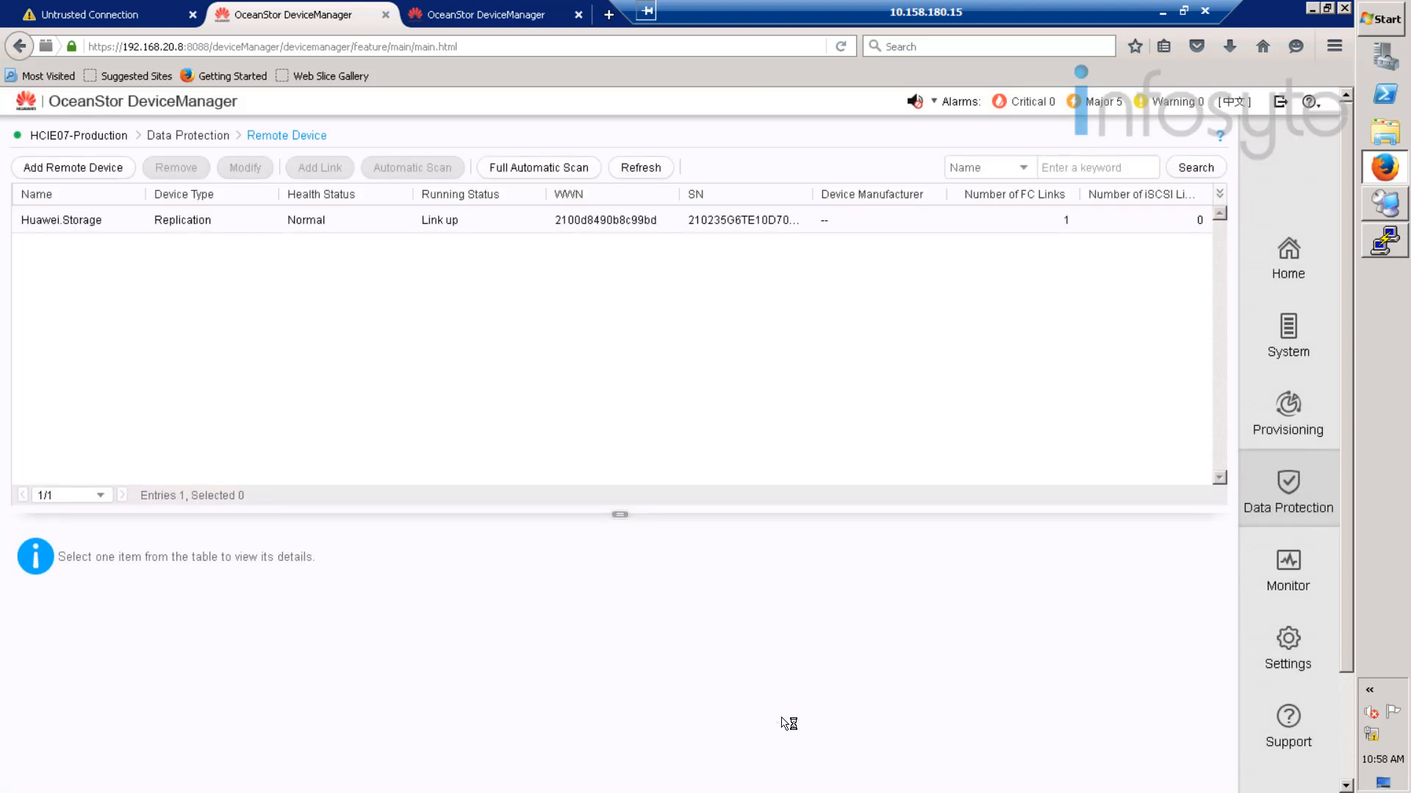
- On Huawei.Storage, refresh the remote devices and select HCIE07-Production to view its FC link
left_click(488, 15)
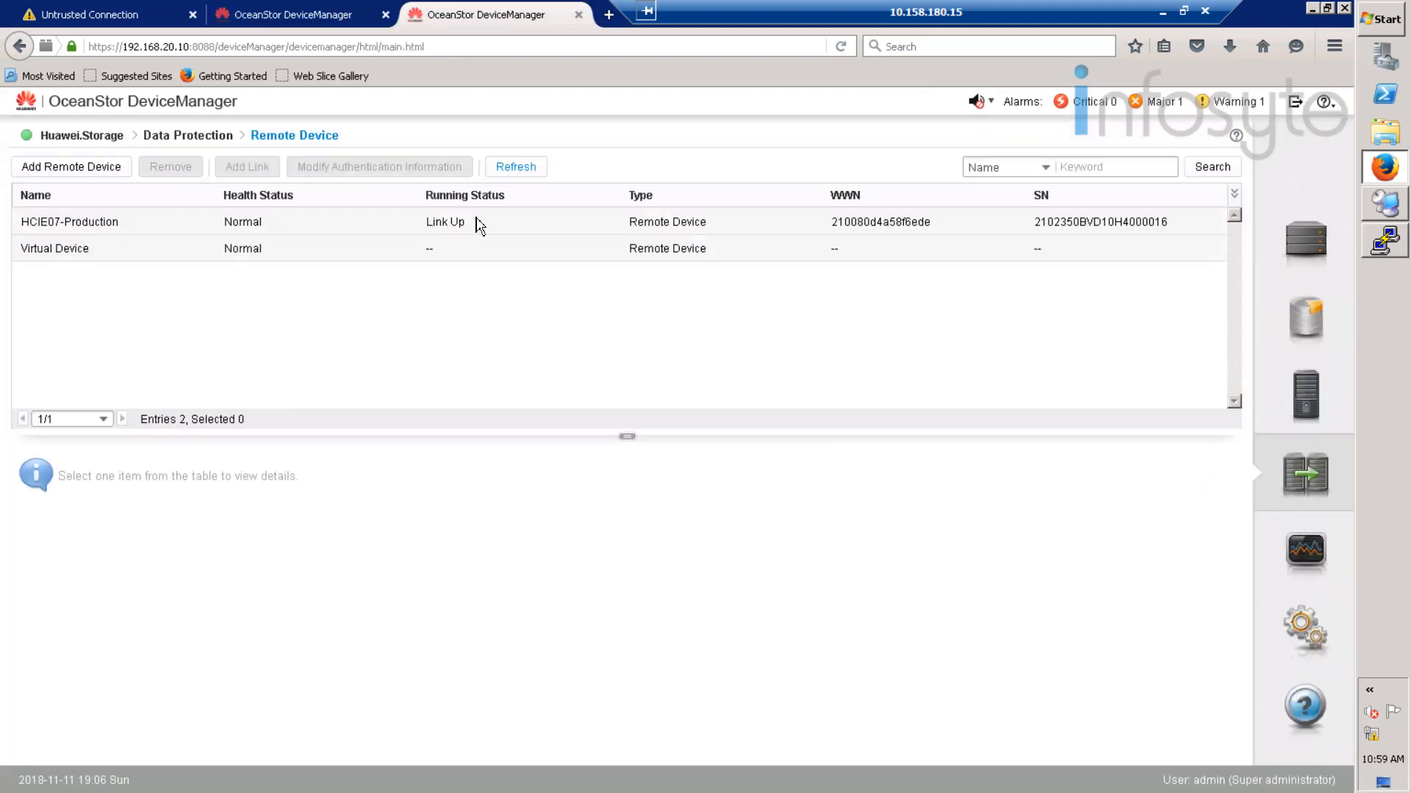
left_click(528, 169)
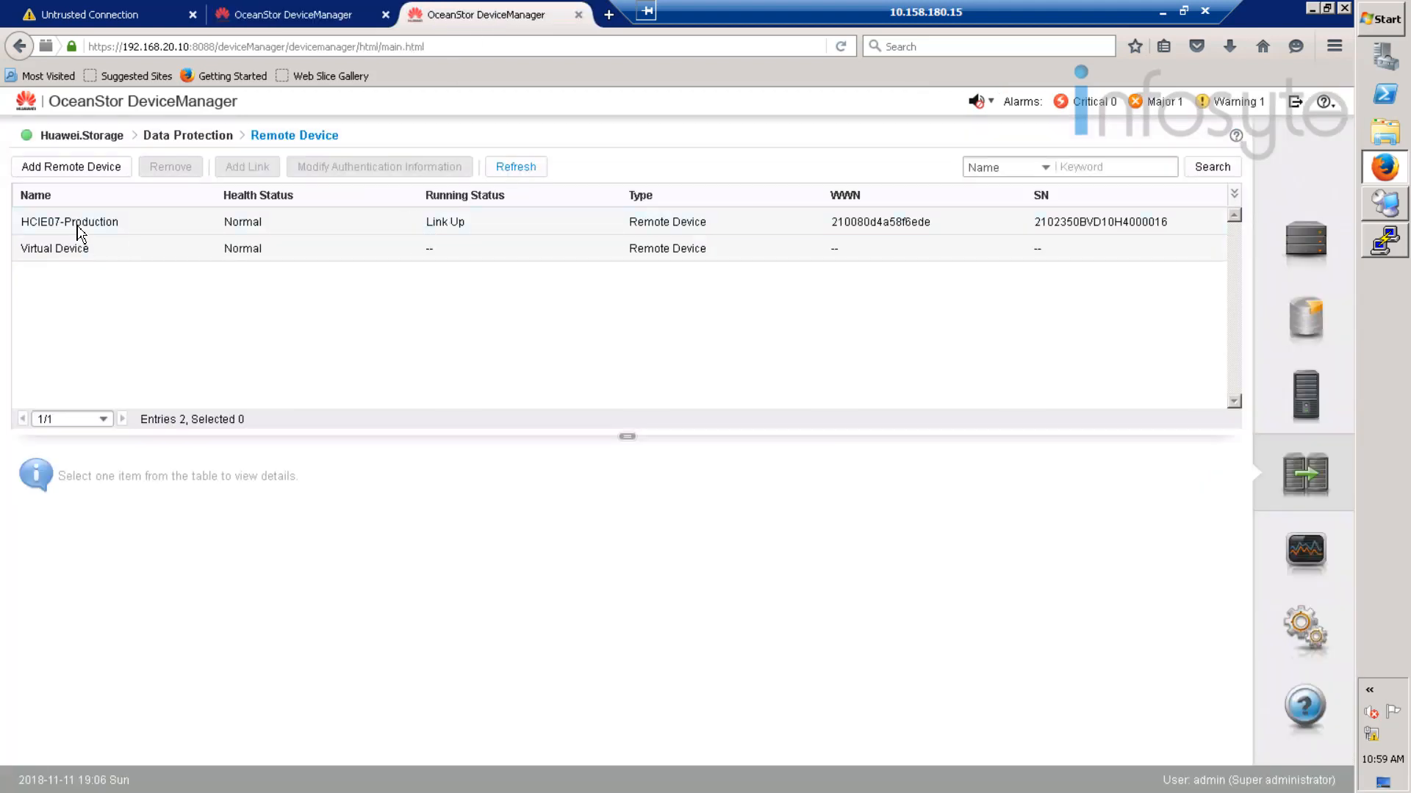
left_click(665, 233)
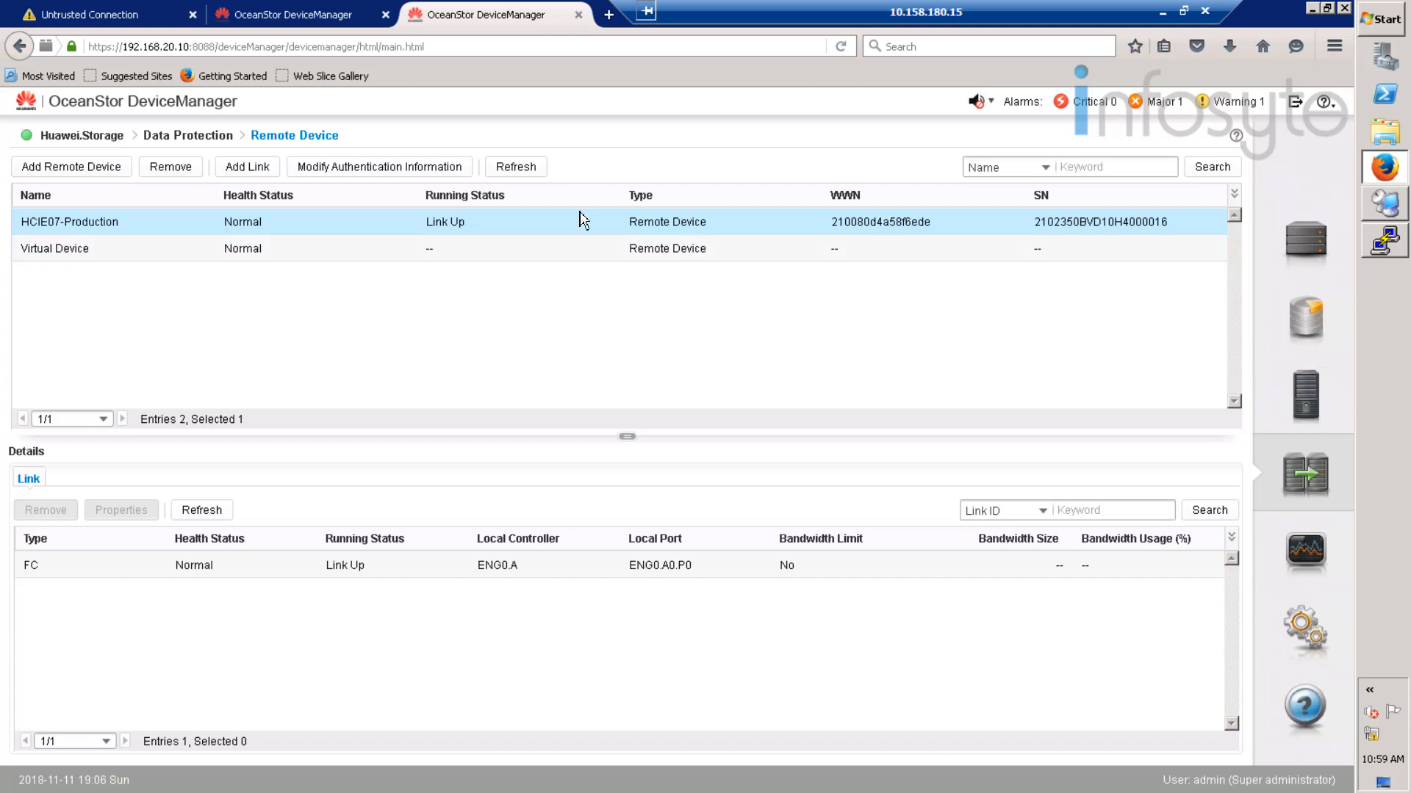
- Attempt to remove HCIE07-Production as a remote device; dismiss the incorrect-credentials failure
left_click(183, 173)
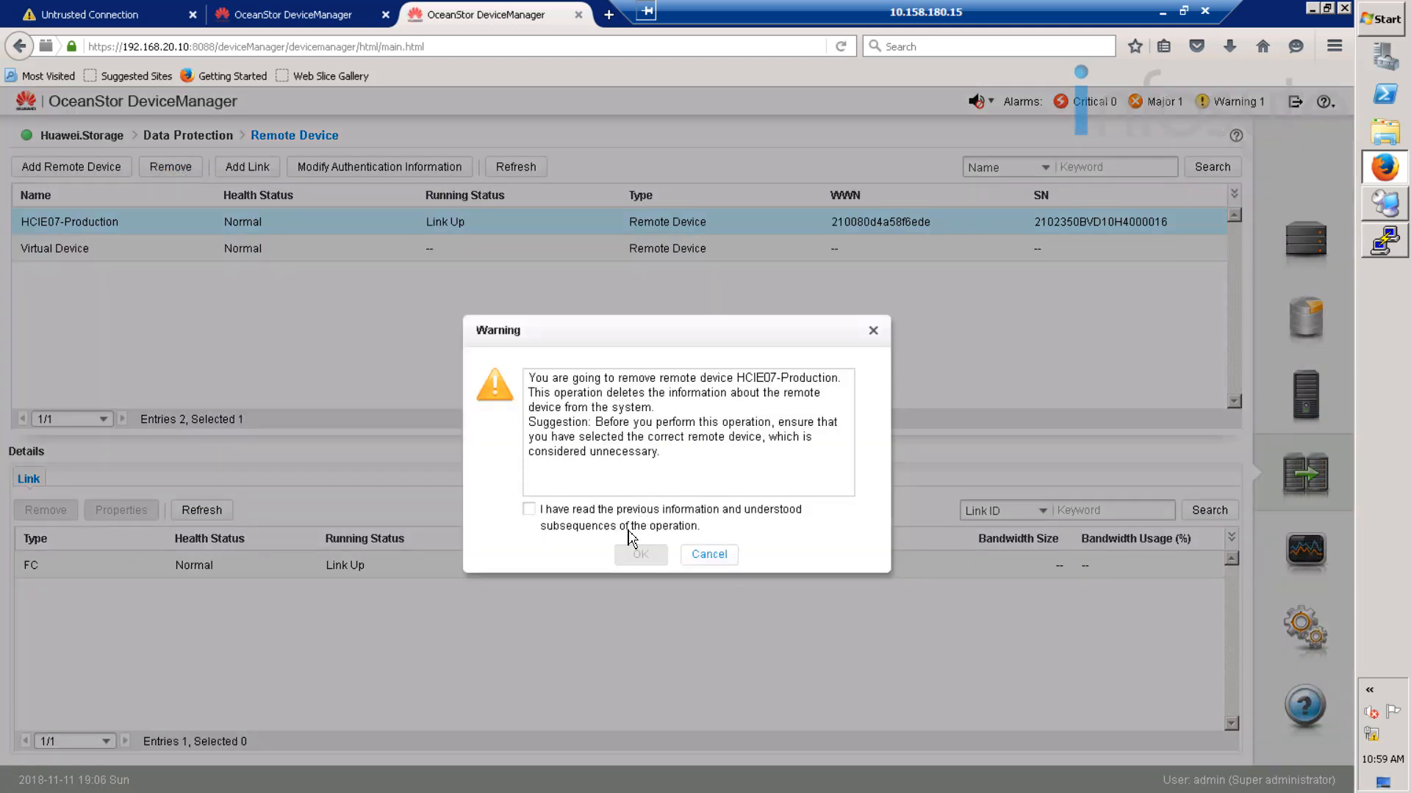
left_click(628, 530)
left_click(642, 555)
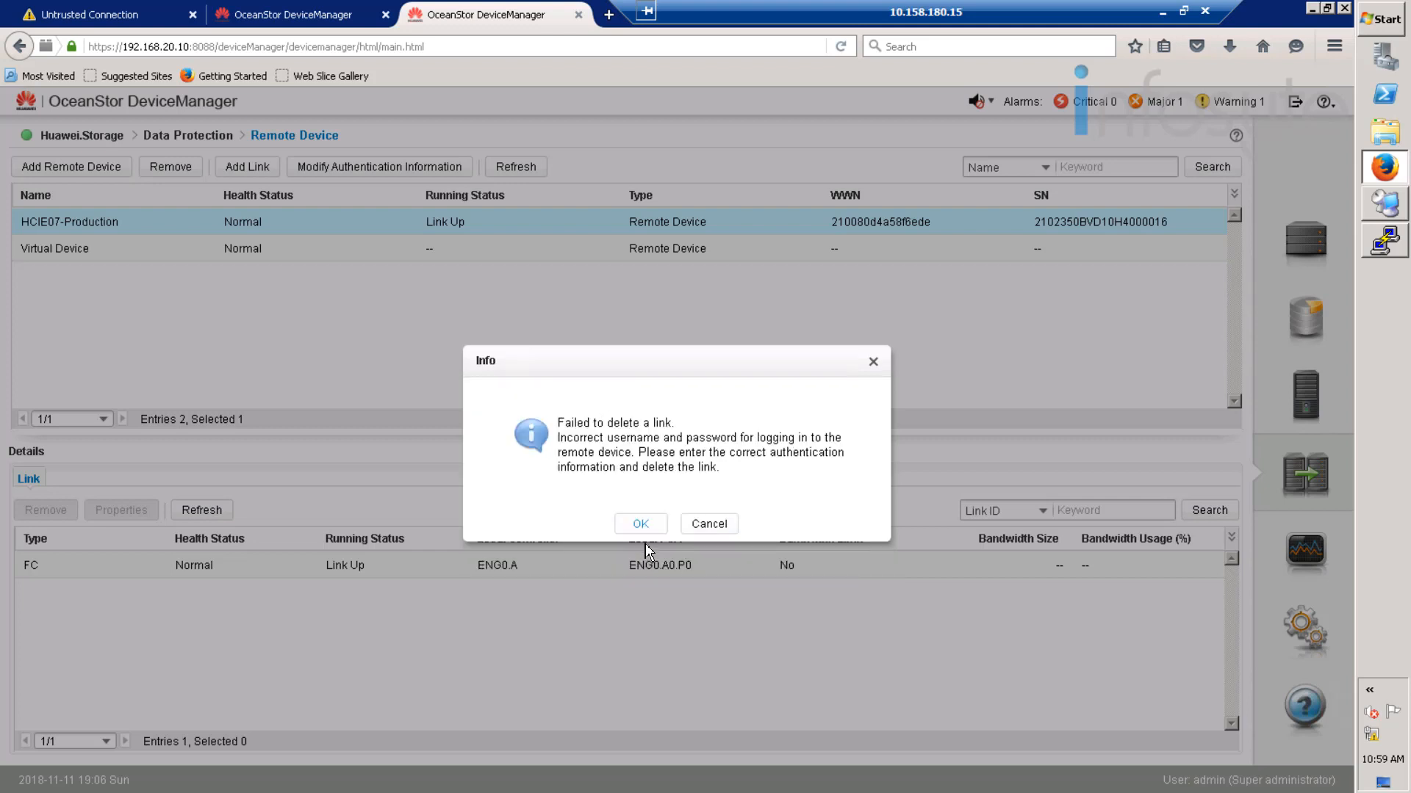
left_click(708, 526)
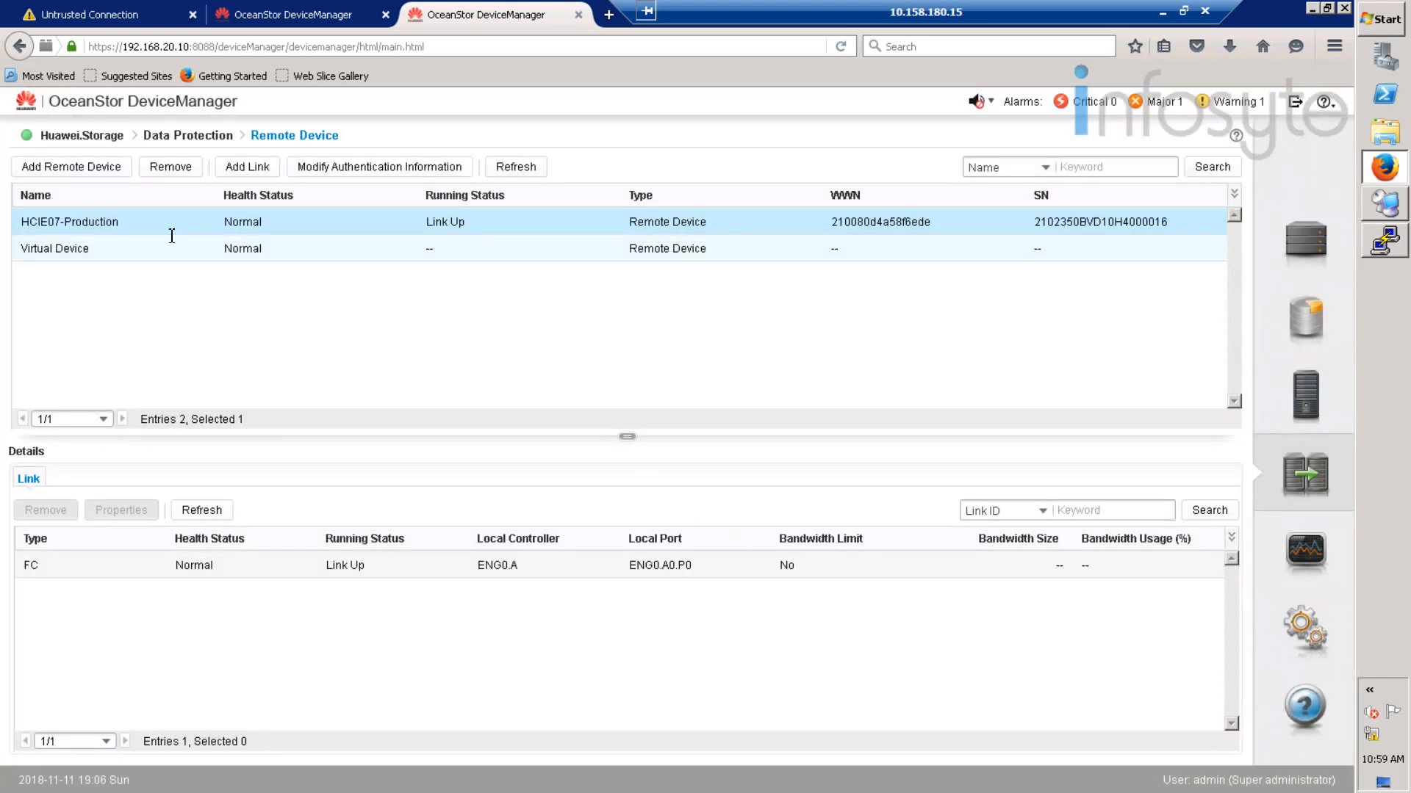
- On HCIE07-Production, remove the Huawei.Storage remote device, confirming the warning
left_click(318, 16)
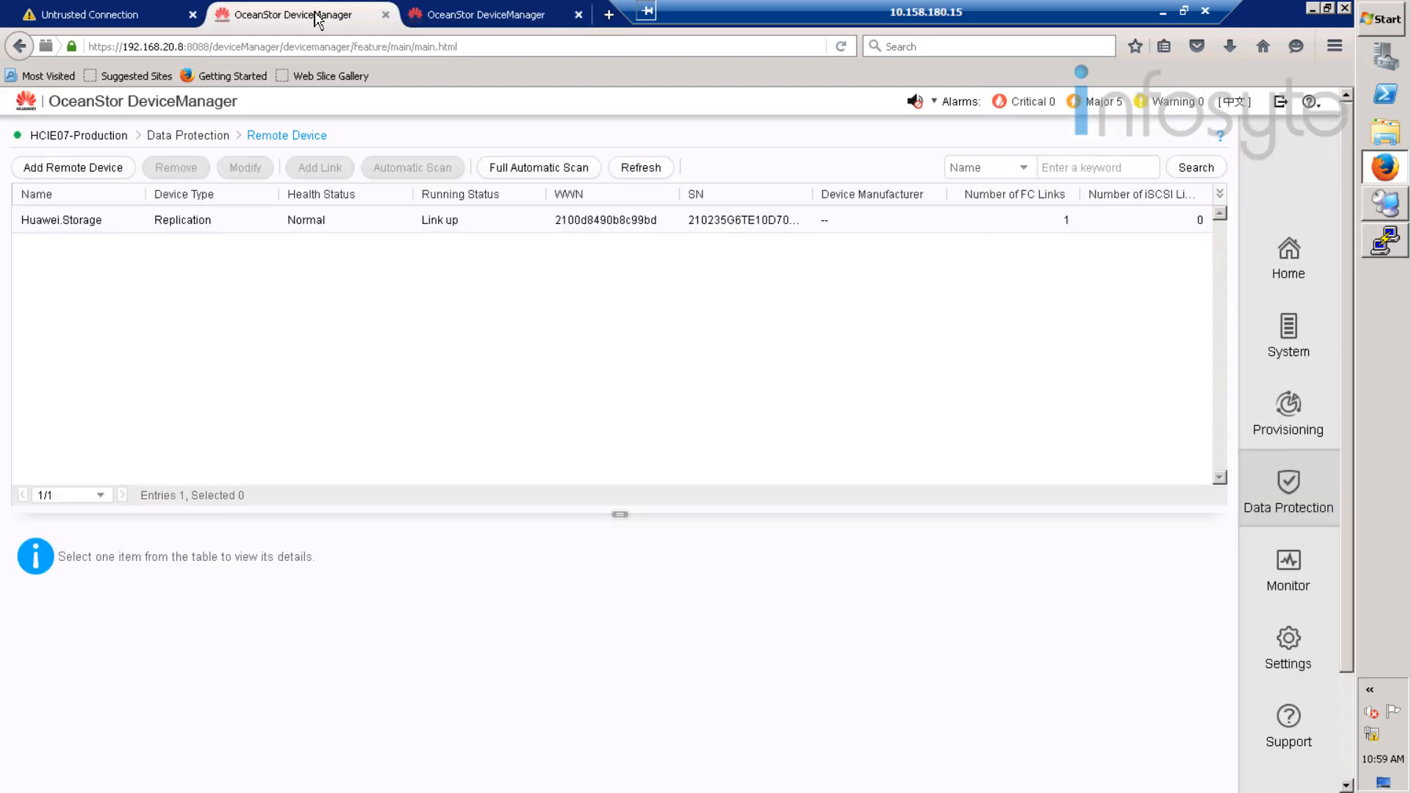
left_click(122, 220)
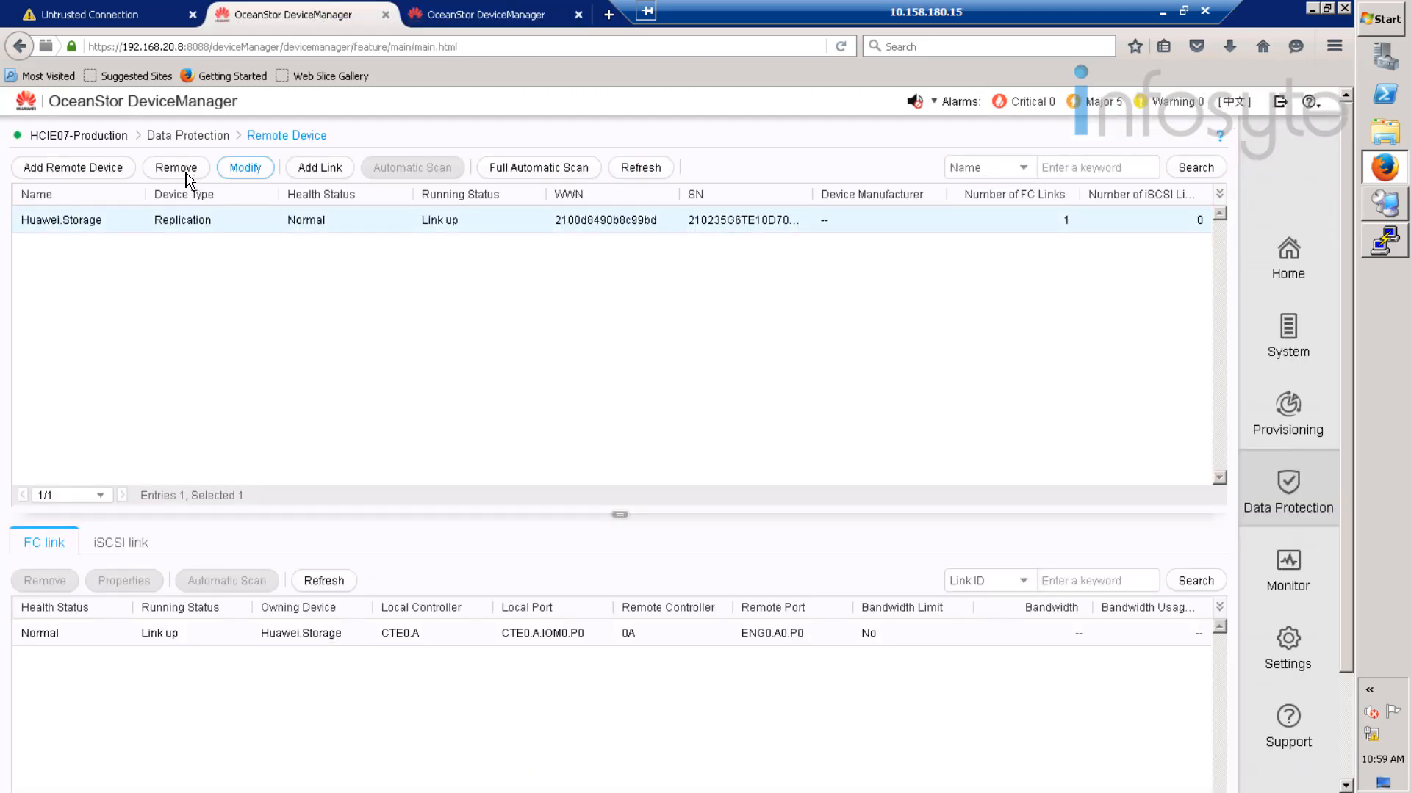
left_click(185, 175)
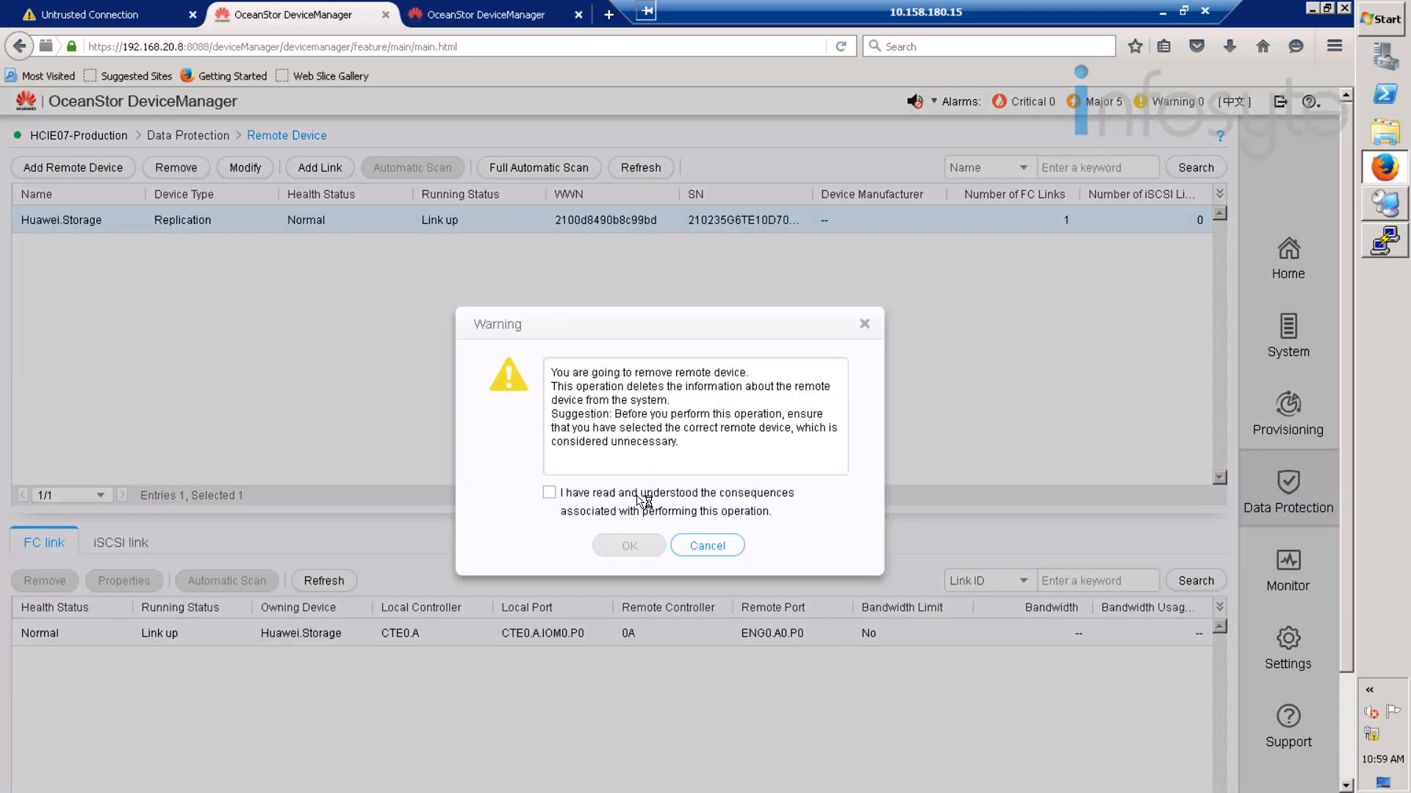
left_click(640, 501)
left_click(631, 549)
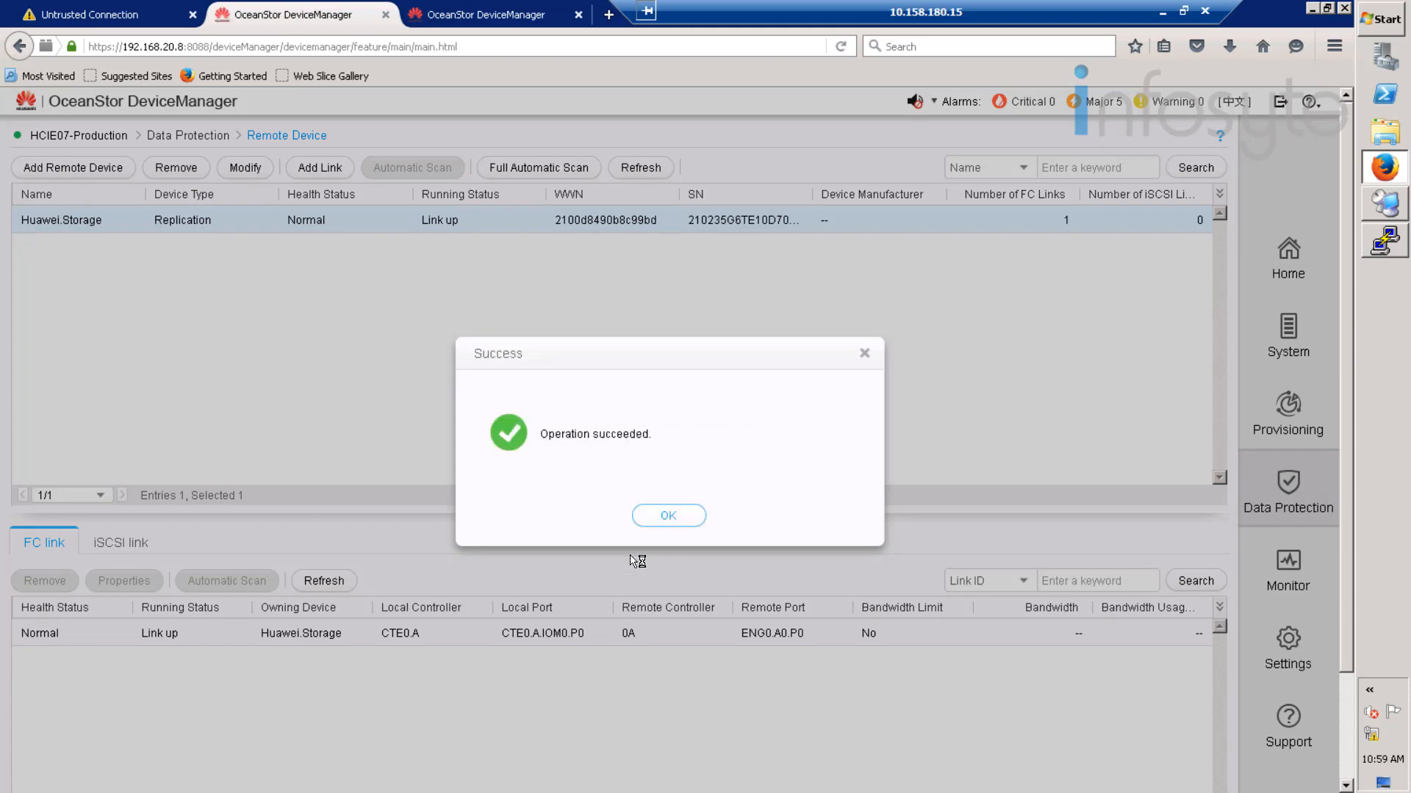
left_click(699, 521)
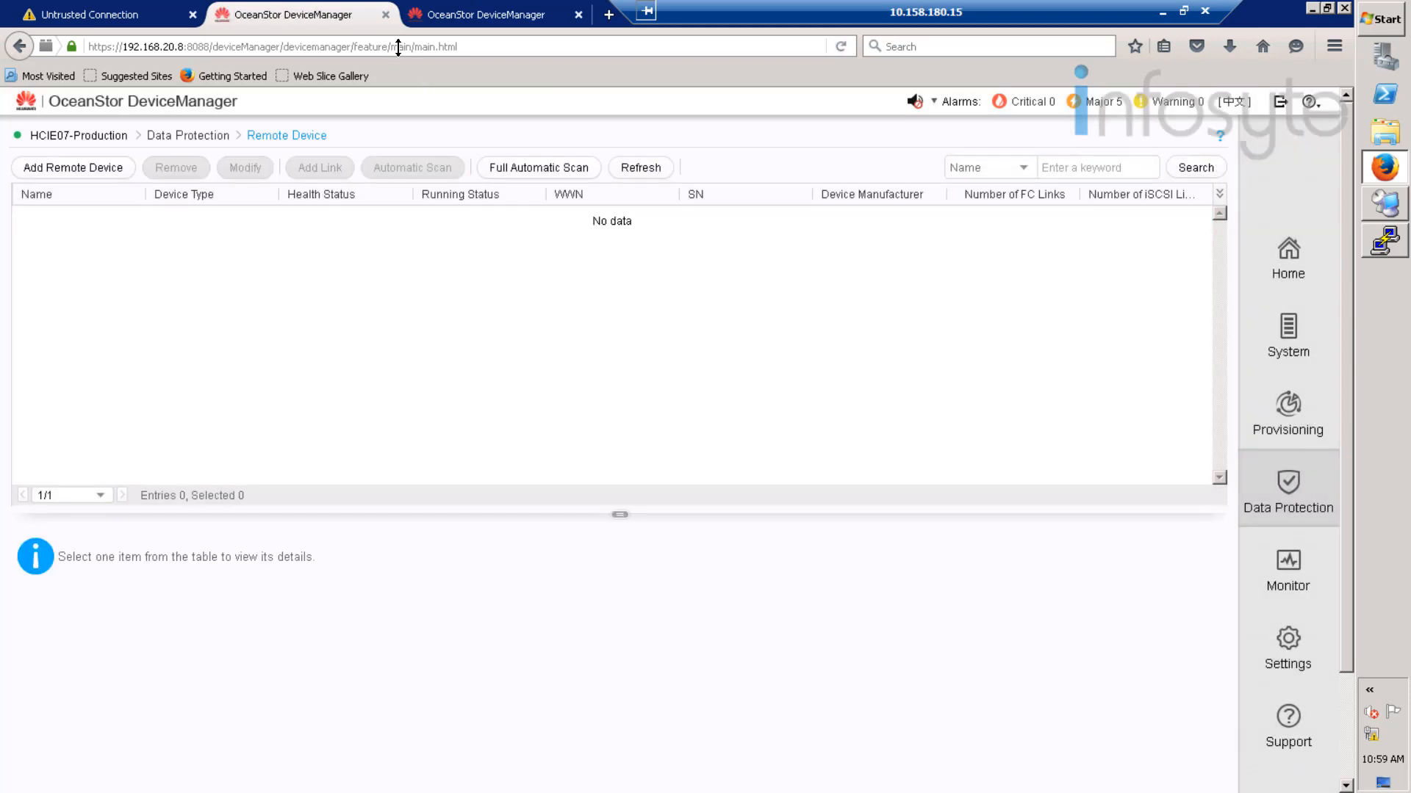
- Refresh Huawei.Storage's remote devices, leaving only the Virtual Device, and start adding a remote device
left_click(438, 14)
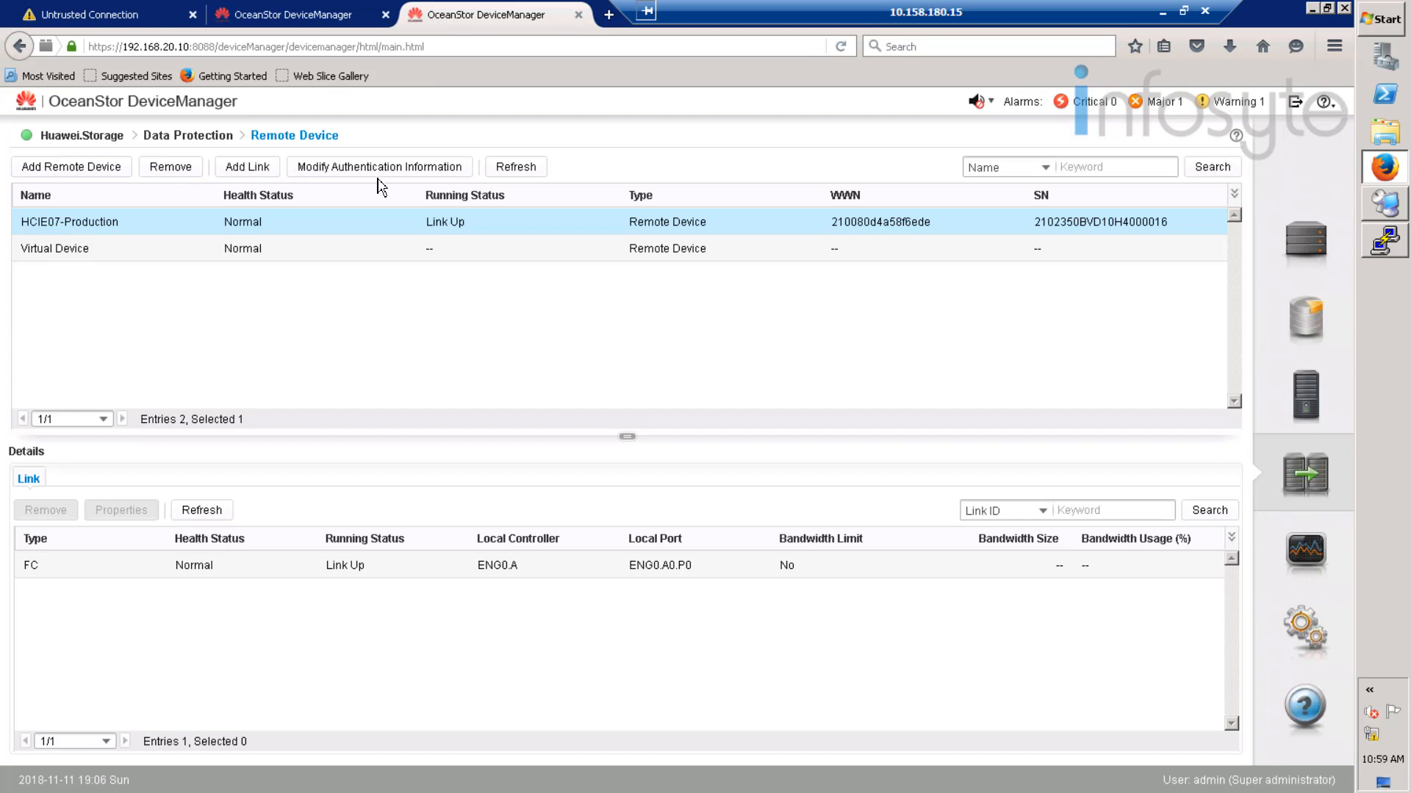
left_click(516, 166)
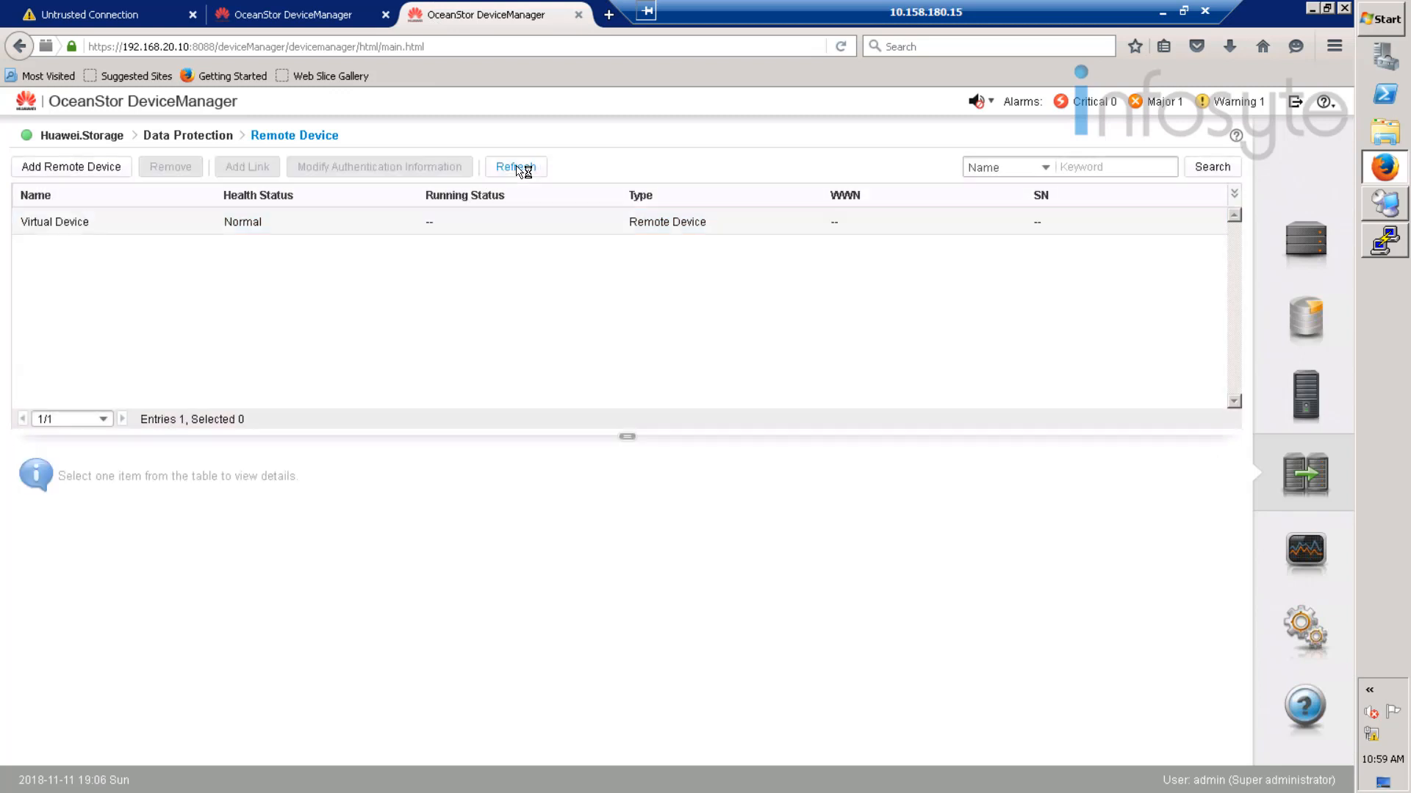
left_click(108, 169)
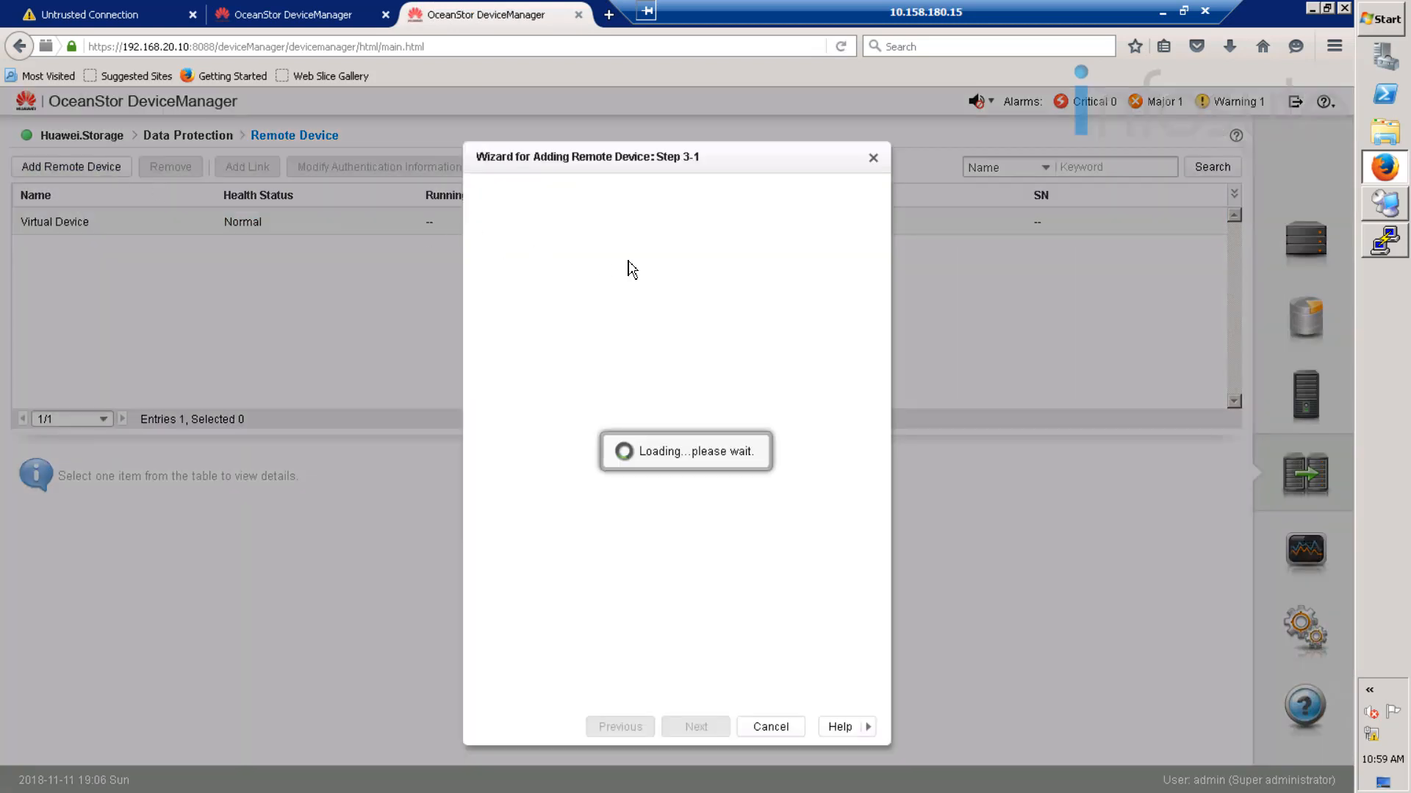
- Re-add HCIE07-Production to Huawei.Storage over port ENG0.A0.P0 with the remote administrator credentials
left_click(593, 649)
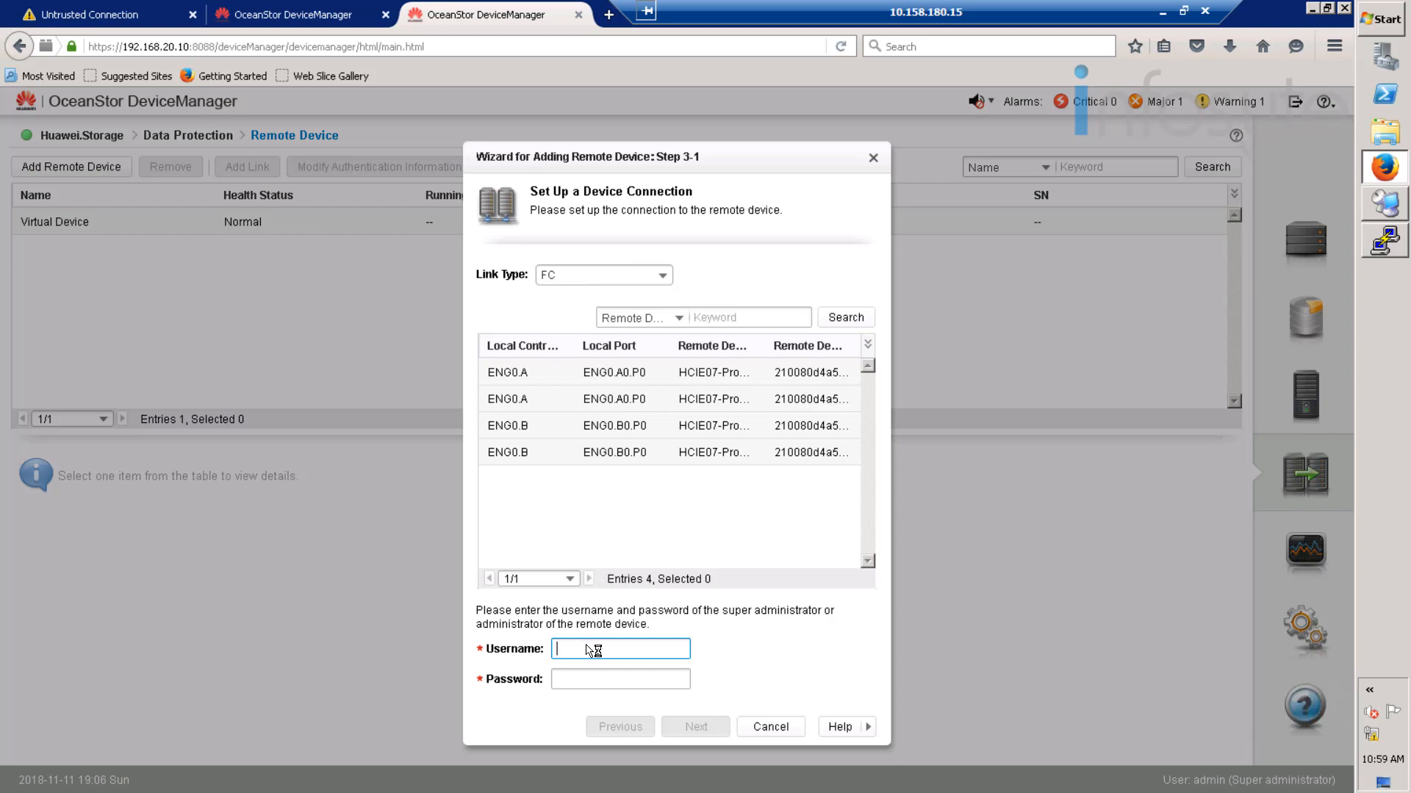
type("mm_user")
key("Tab")
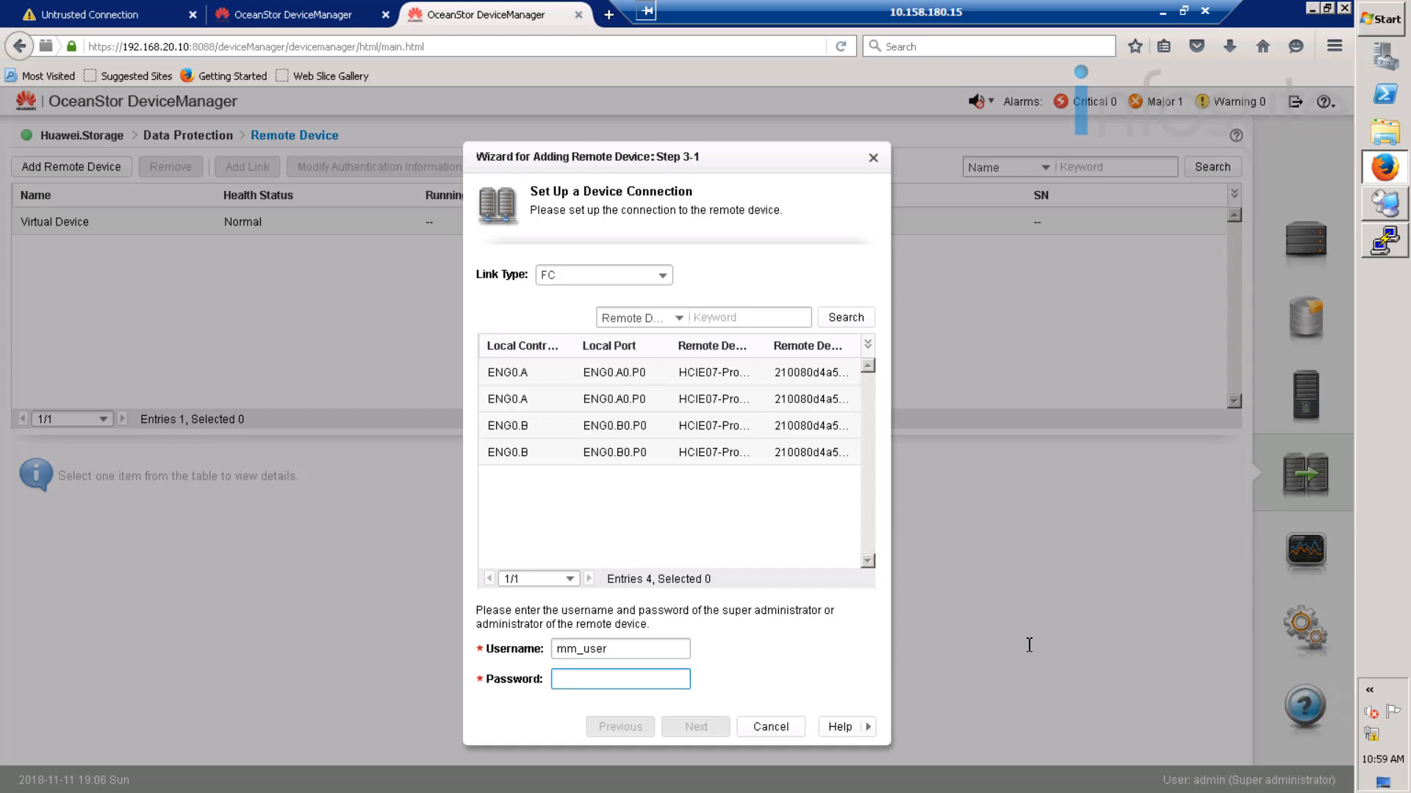
type("•••••••")
left_click(624, 377)
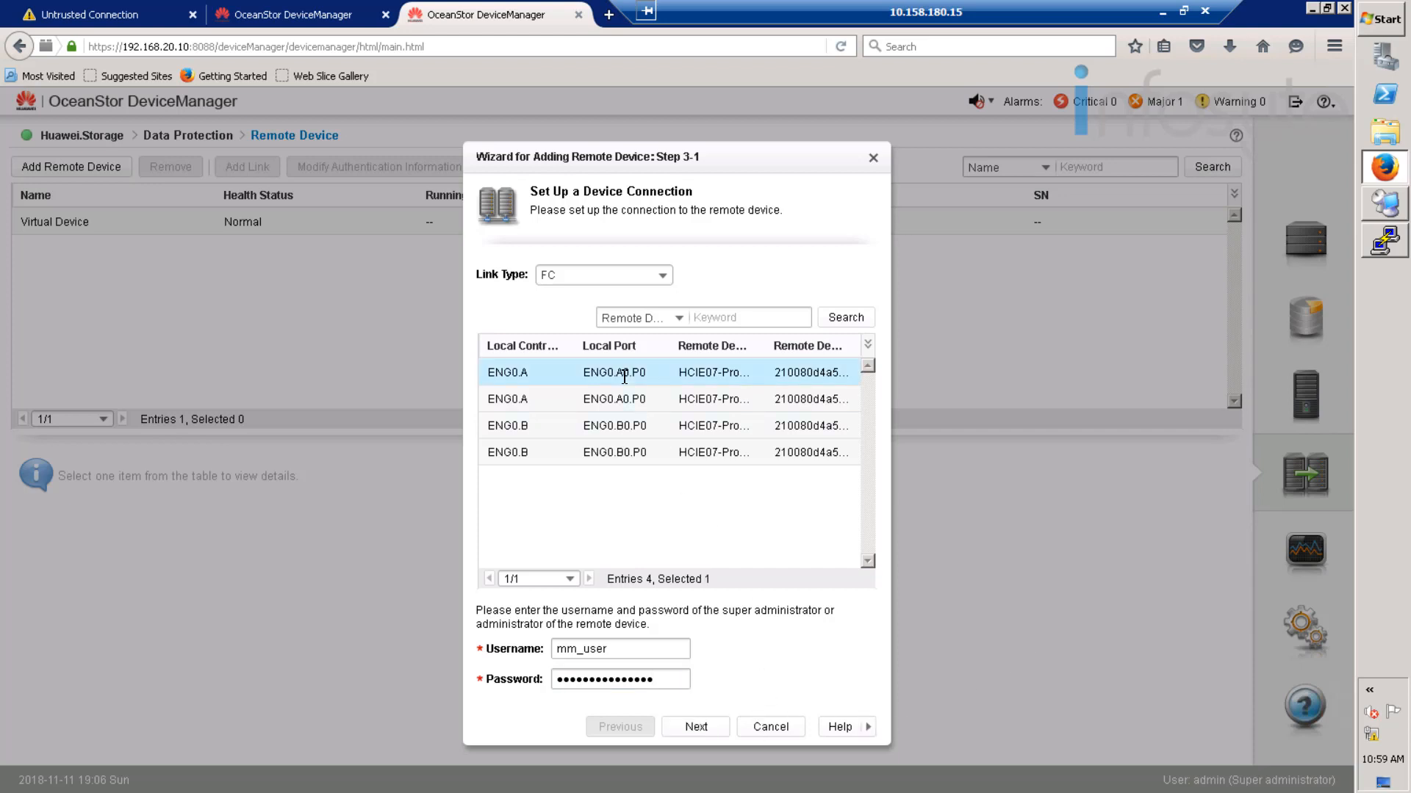
left_click(697, 728)
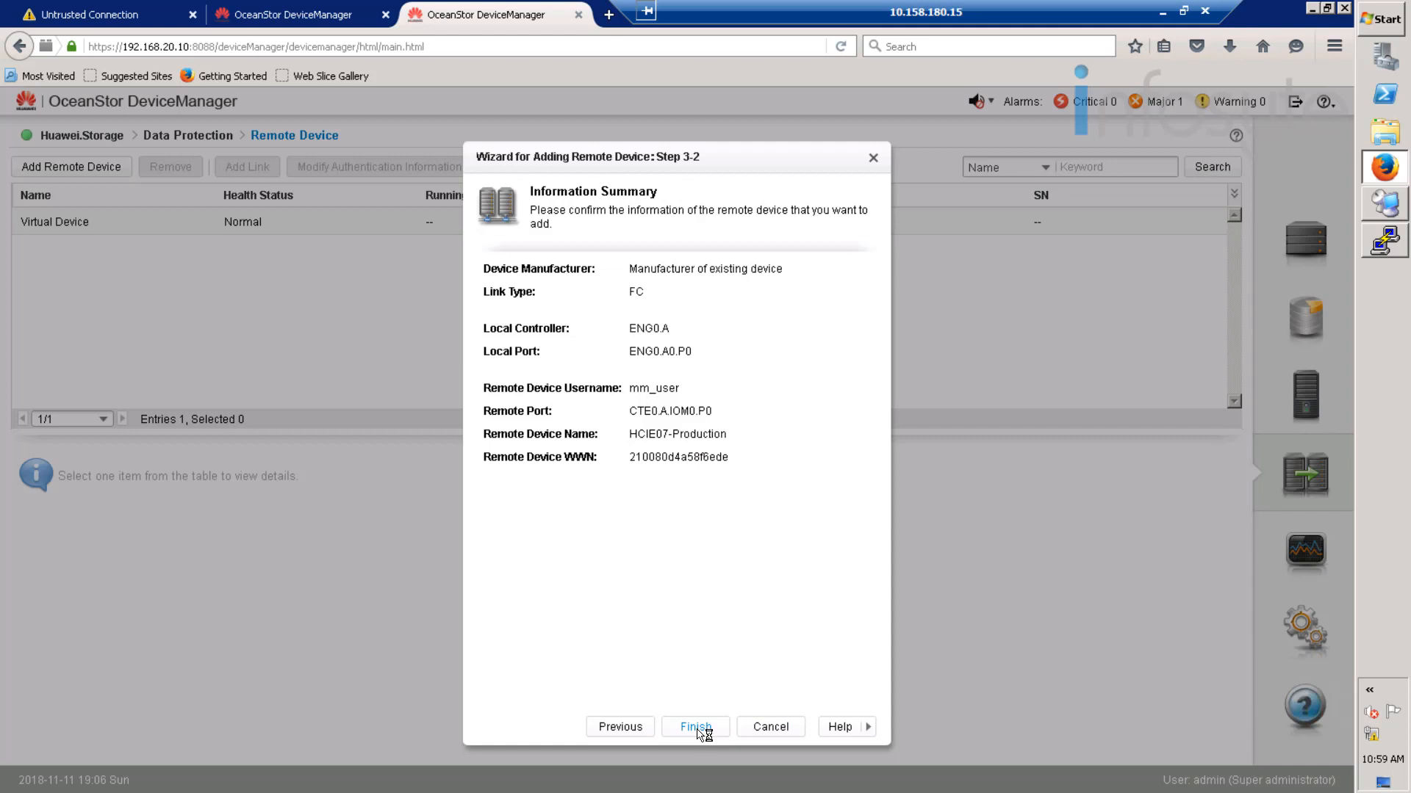
left_click(696, 729)
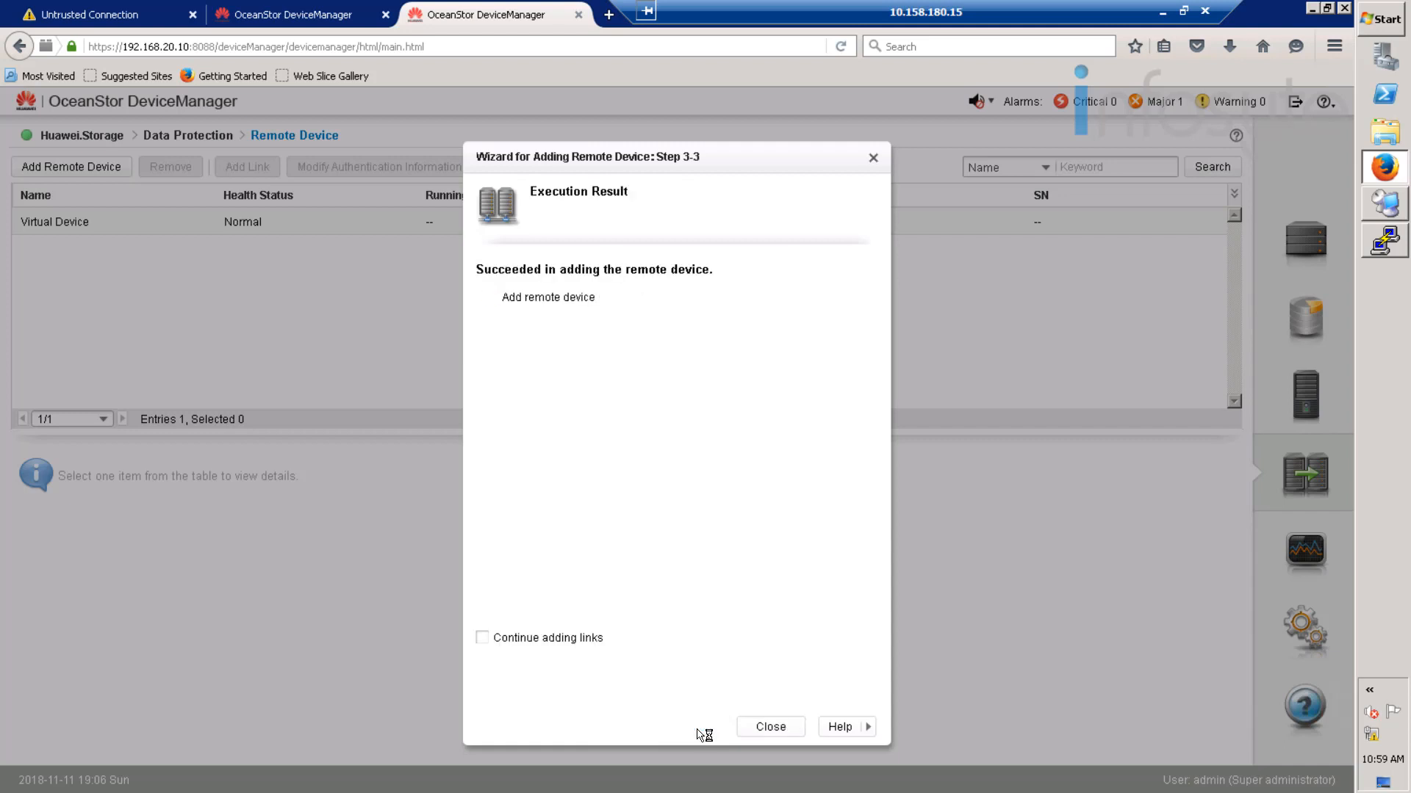
left_click(766, 729)
- Refresh Huawei.Storage's remote devices to confirm HCIE07-Production Link Up, then return to HCIE07-Production
left_click(412, 226)
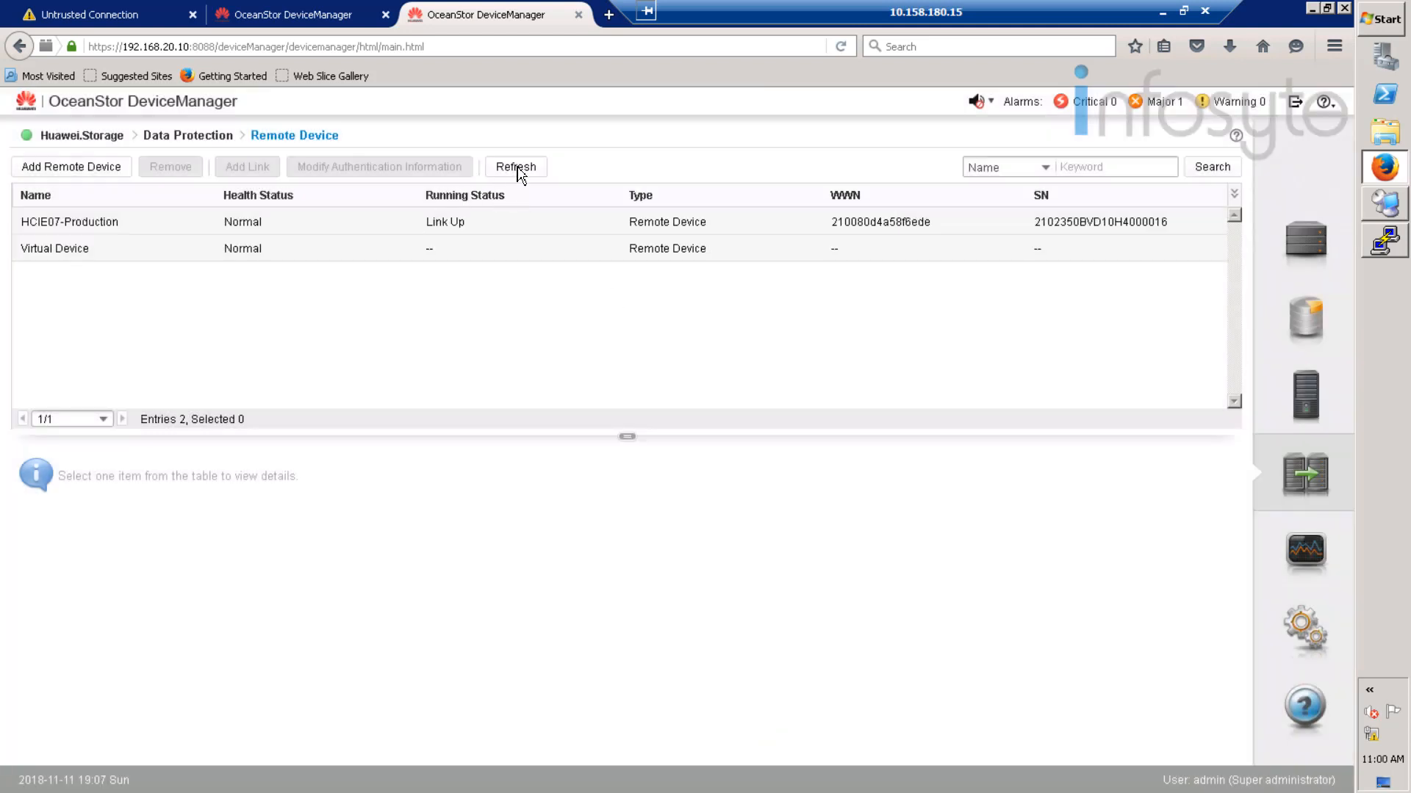
left_click(529, 169)
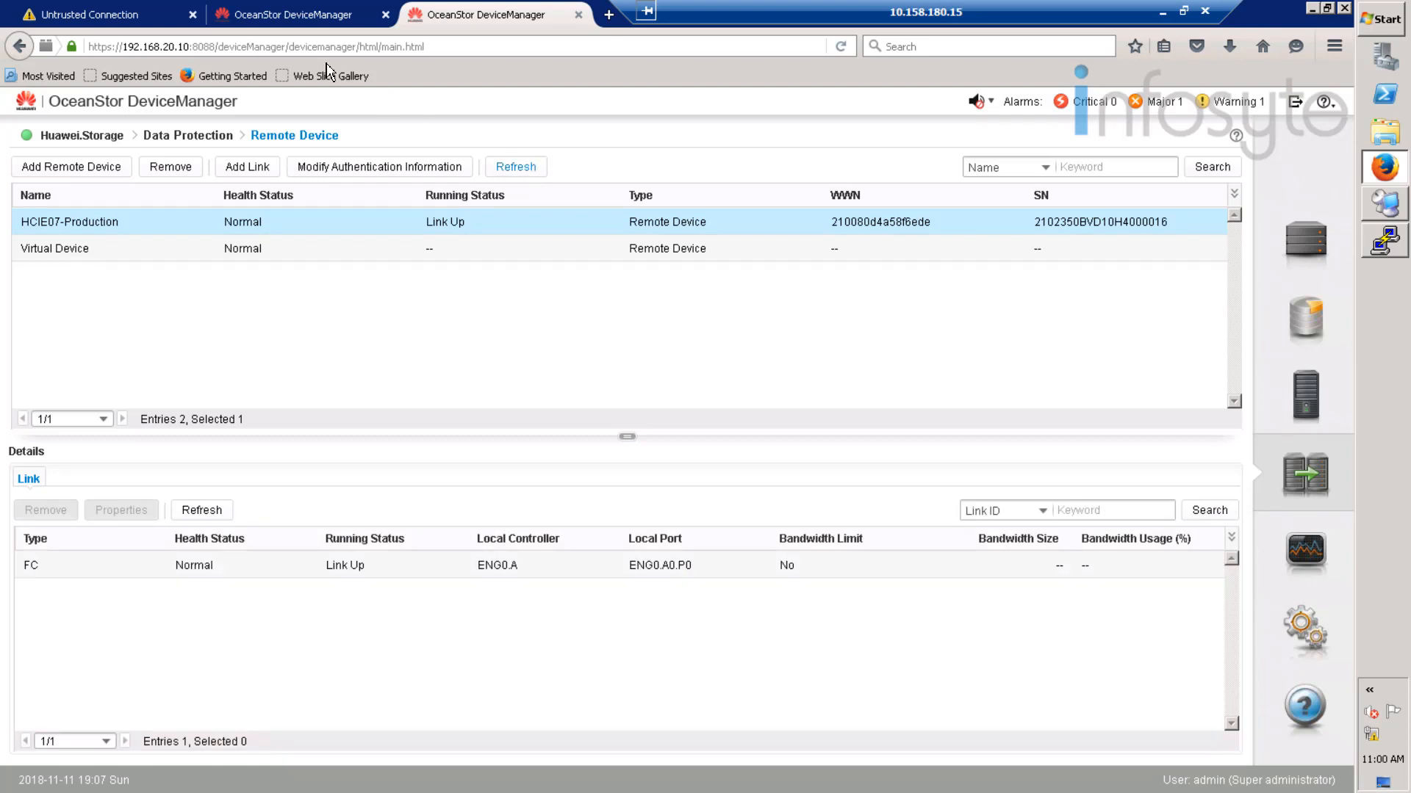
left_click(298, 16)
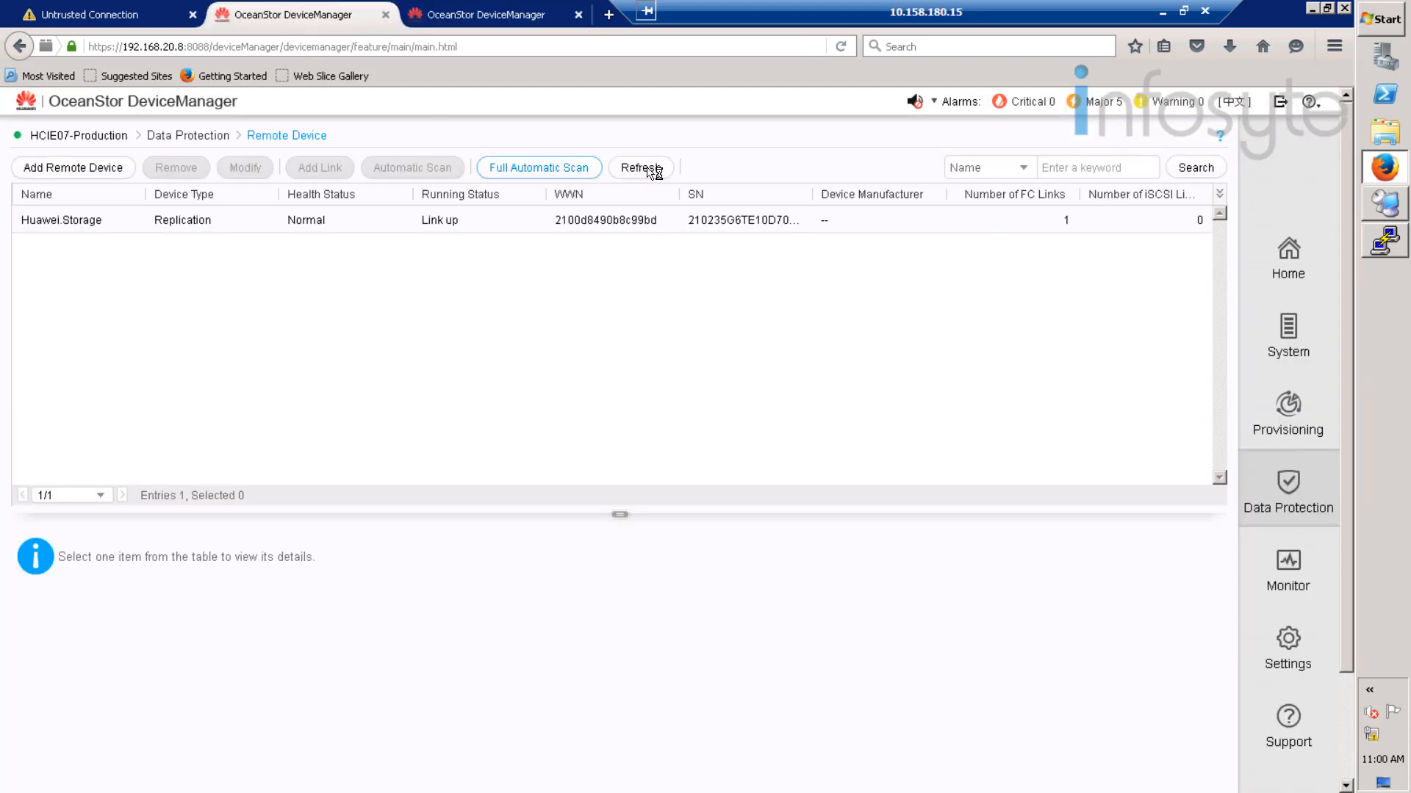
- Refresh HCIE07-Production's remote devices, then view its Remote Replication page, which has no pairs
left_click(647, 168)
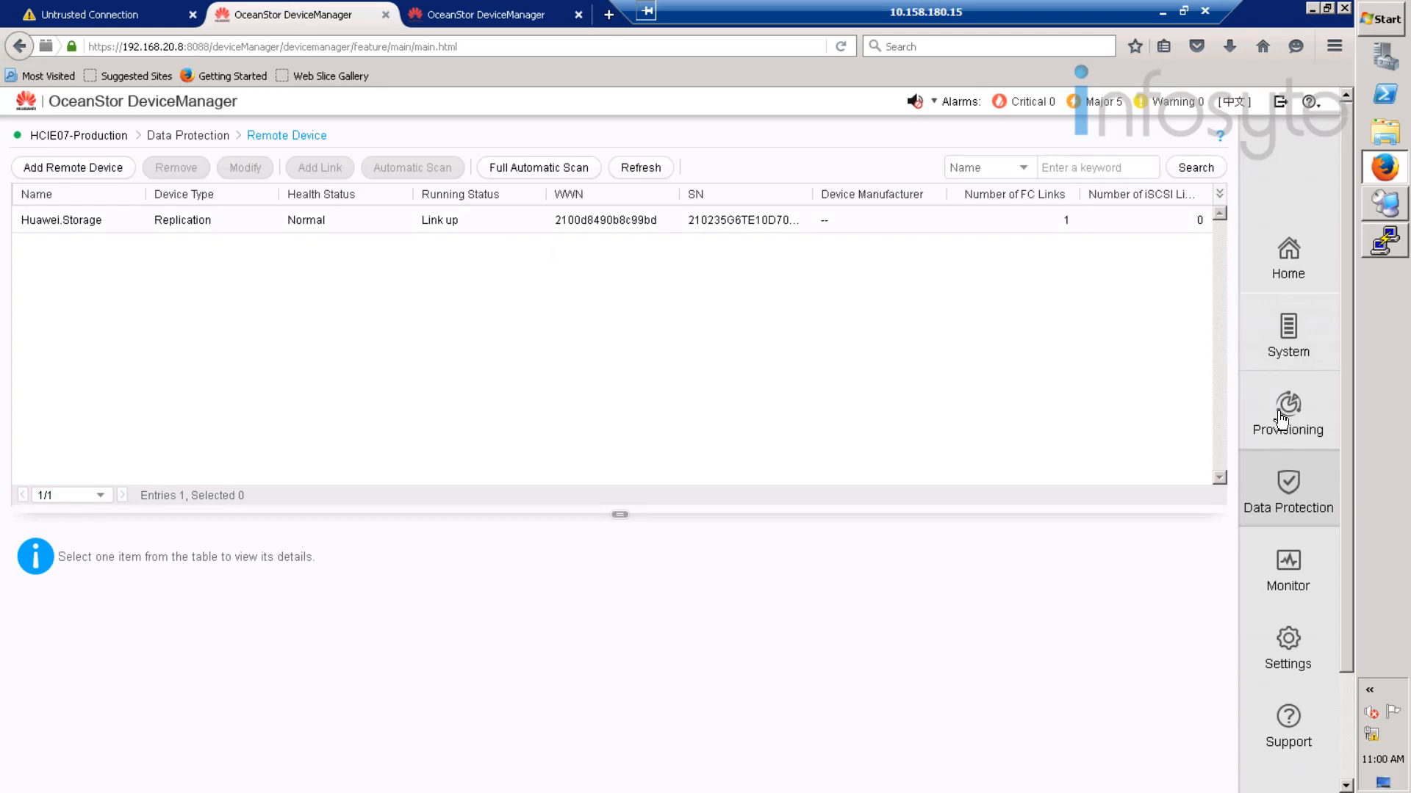
left_click(1304, 504)
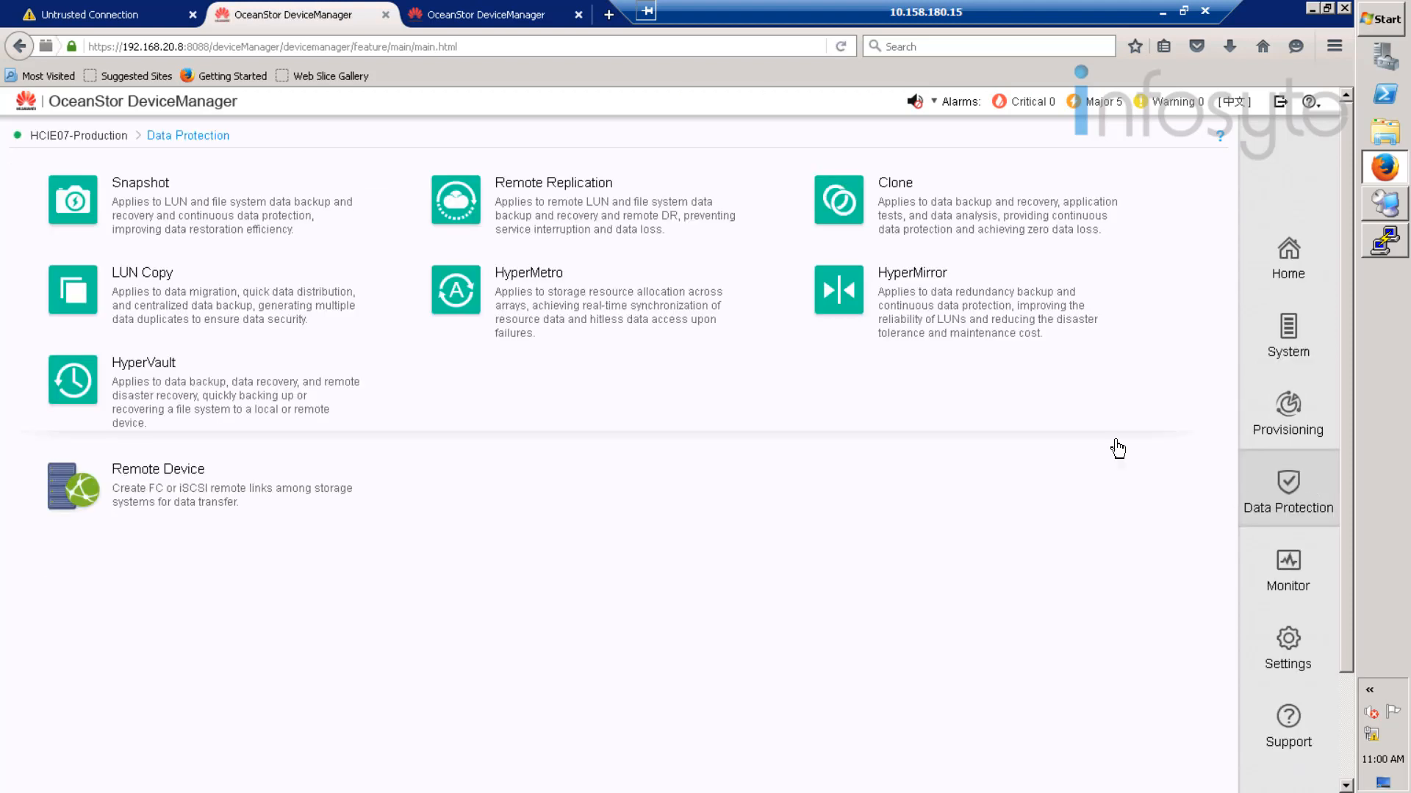
left_click(524, 204)
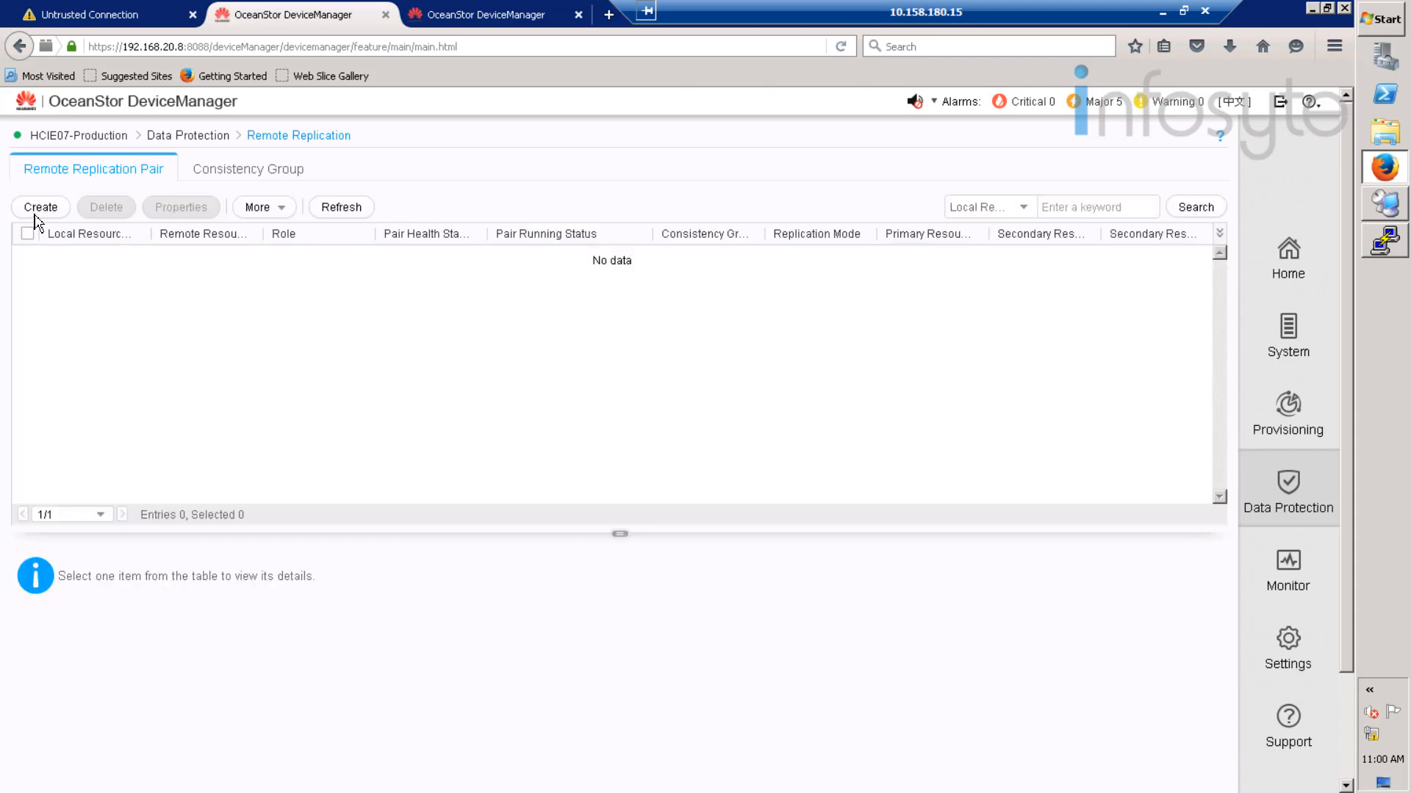
- Start an asynchronous remote replication pair and pair Oracle_data with Oracle_data on Huawei.Storage
left_click(41, 208)
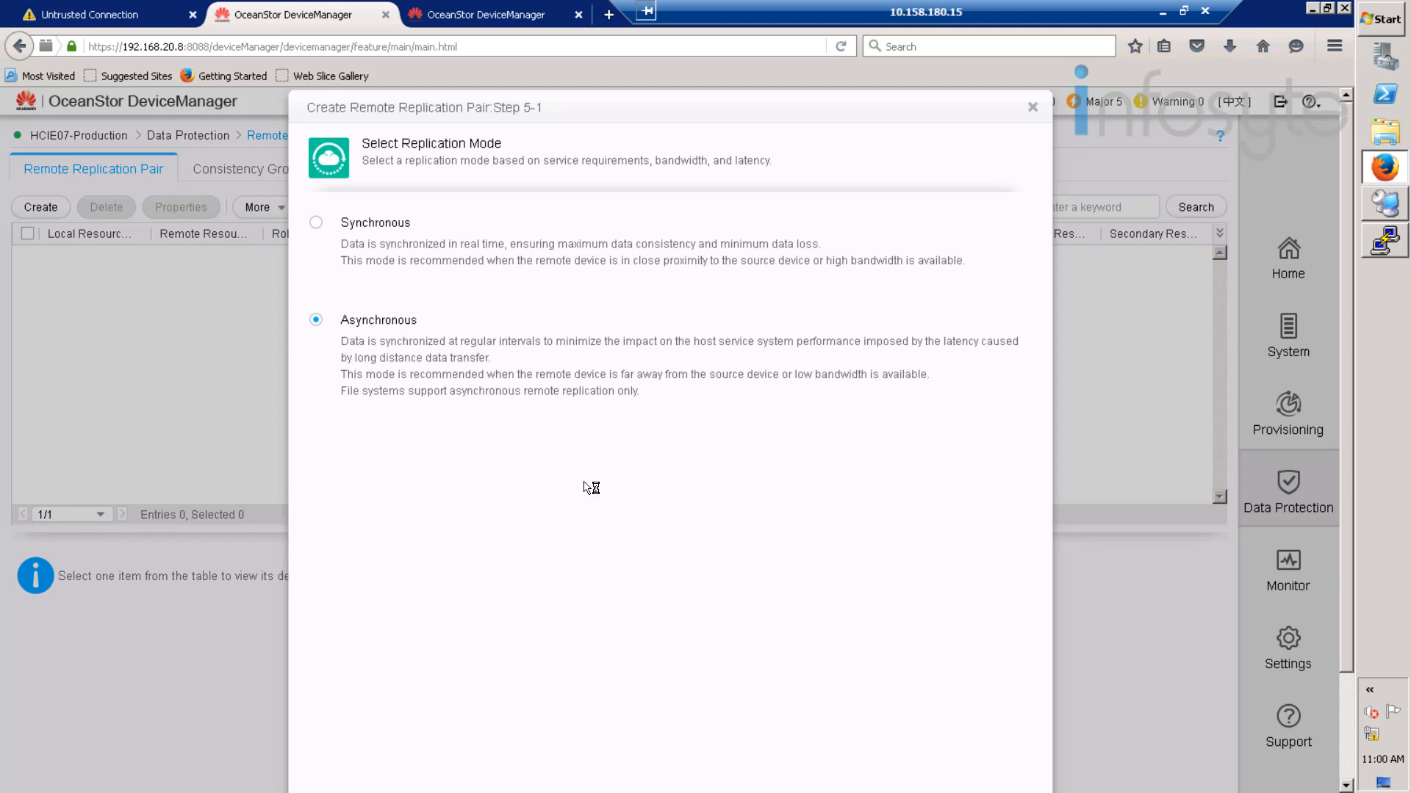
scroll(585, 482, "down", 3)
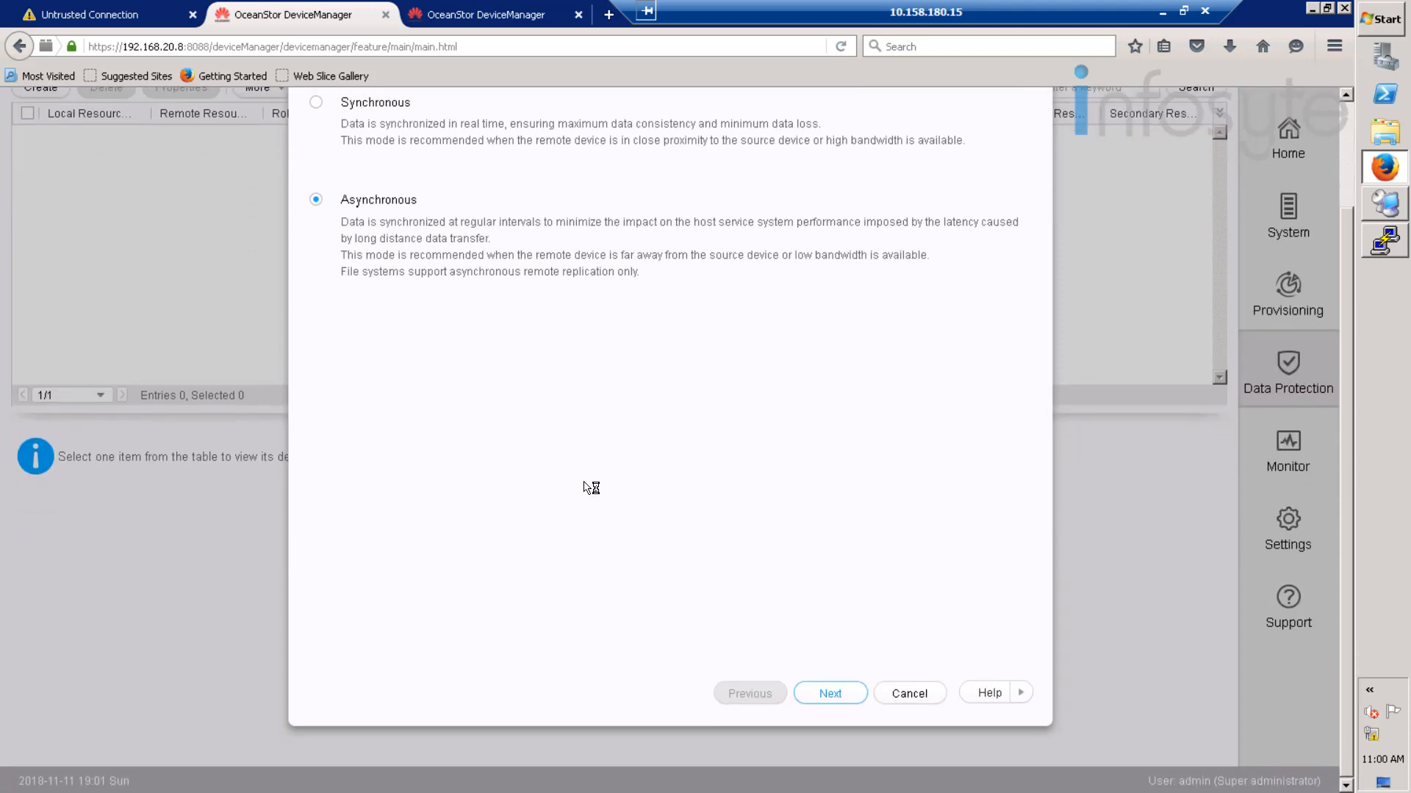
left_click(835, 692)
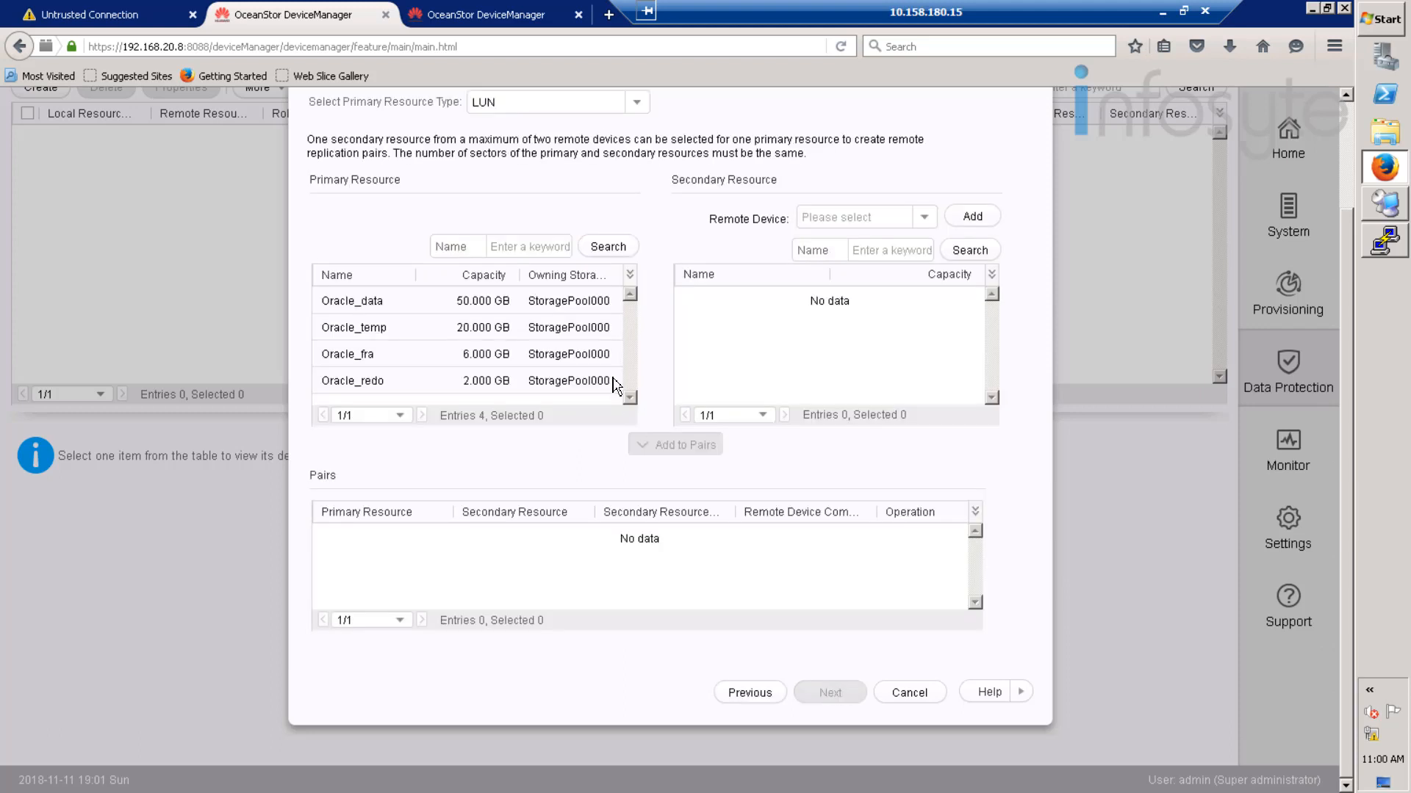
left_click(438, 300)
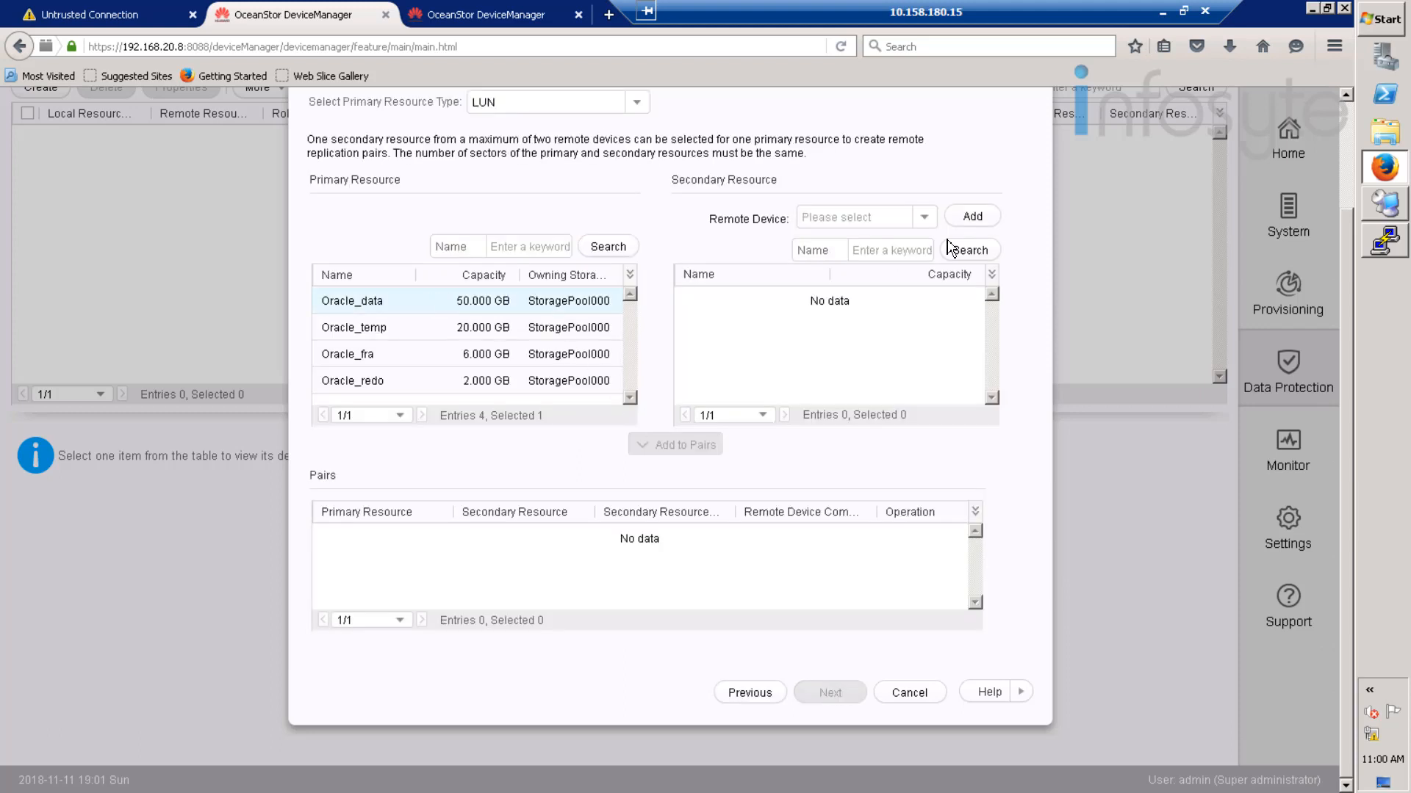
left_click(924, 217)
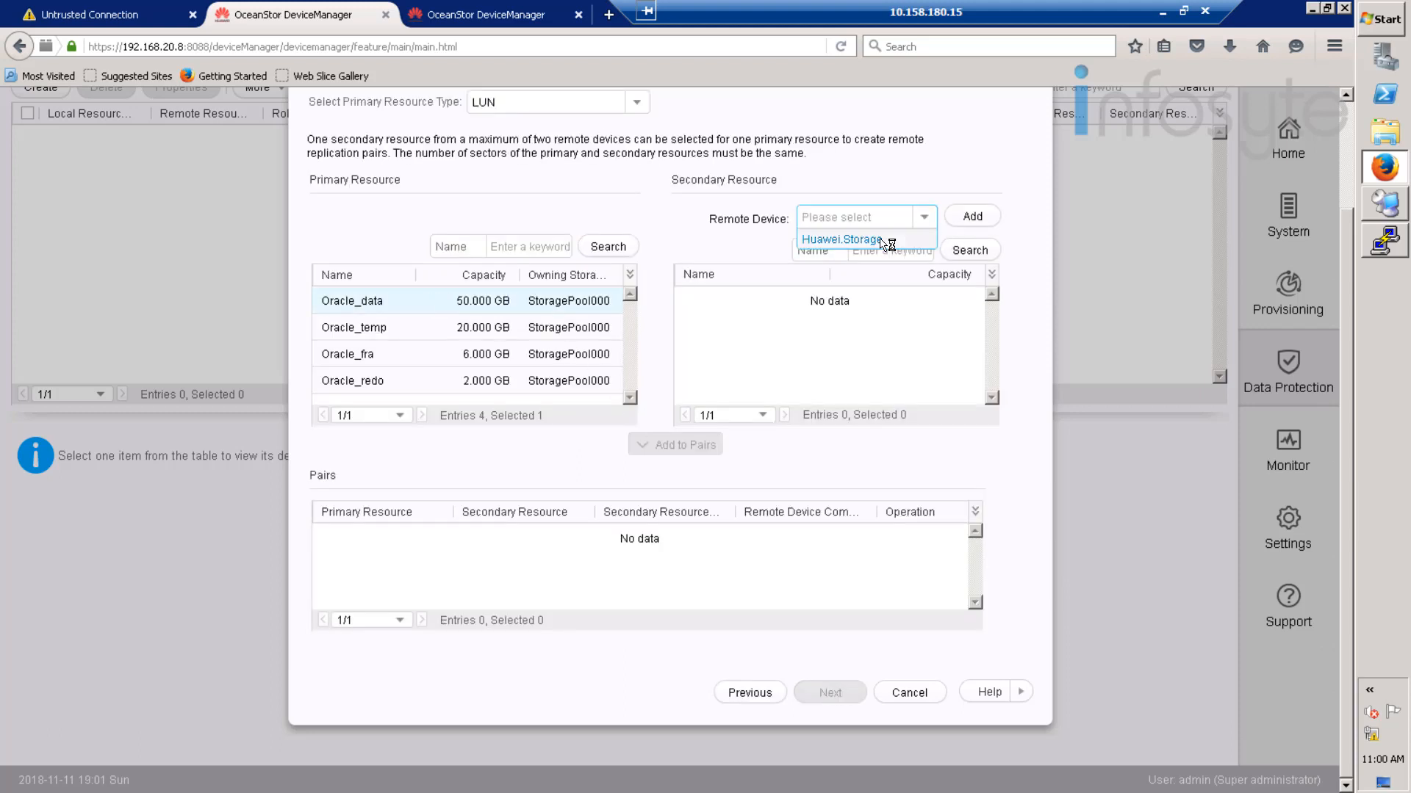
left_click(845, 239)
left_click(800, 311)
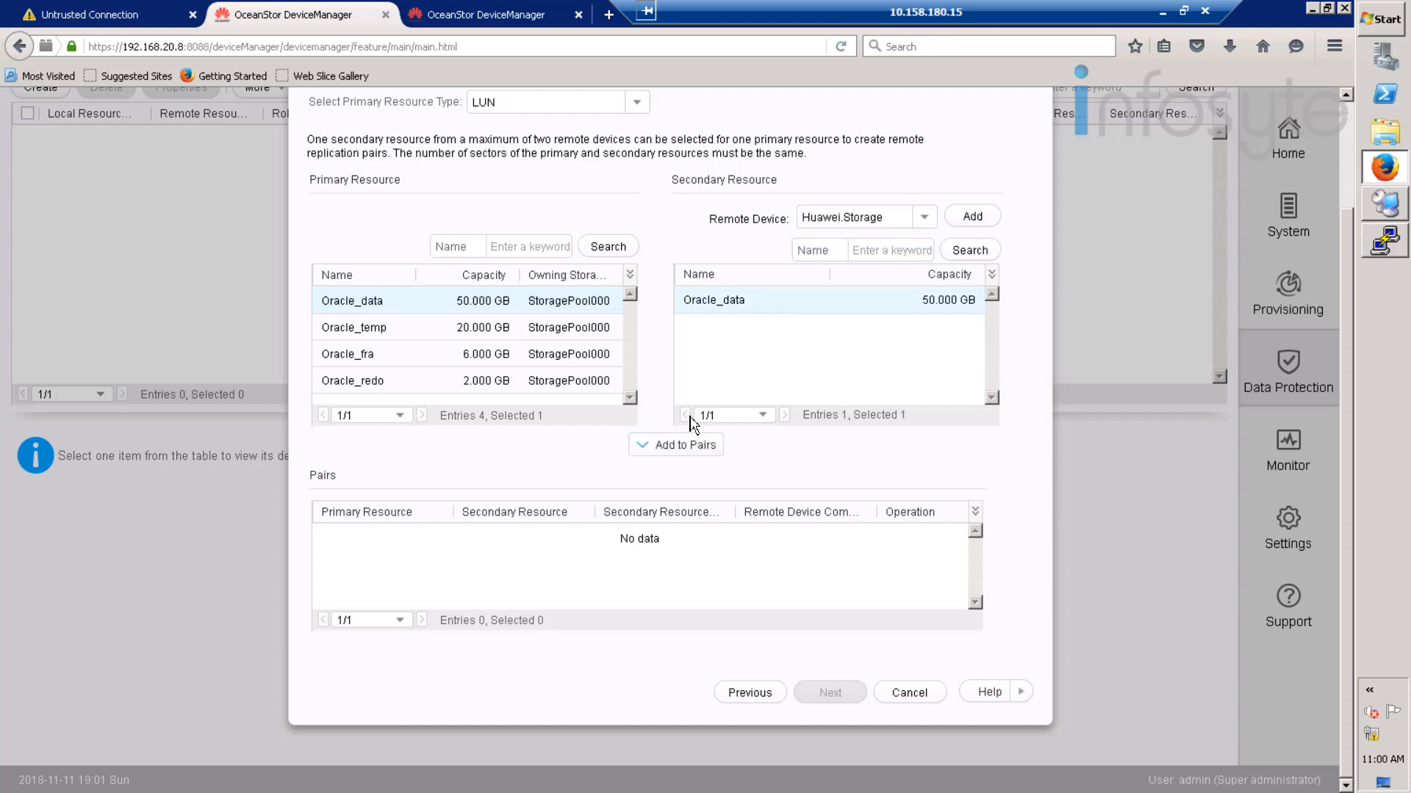
left_click(689, 445)
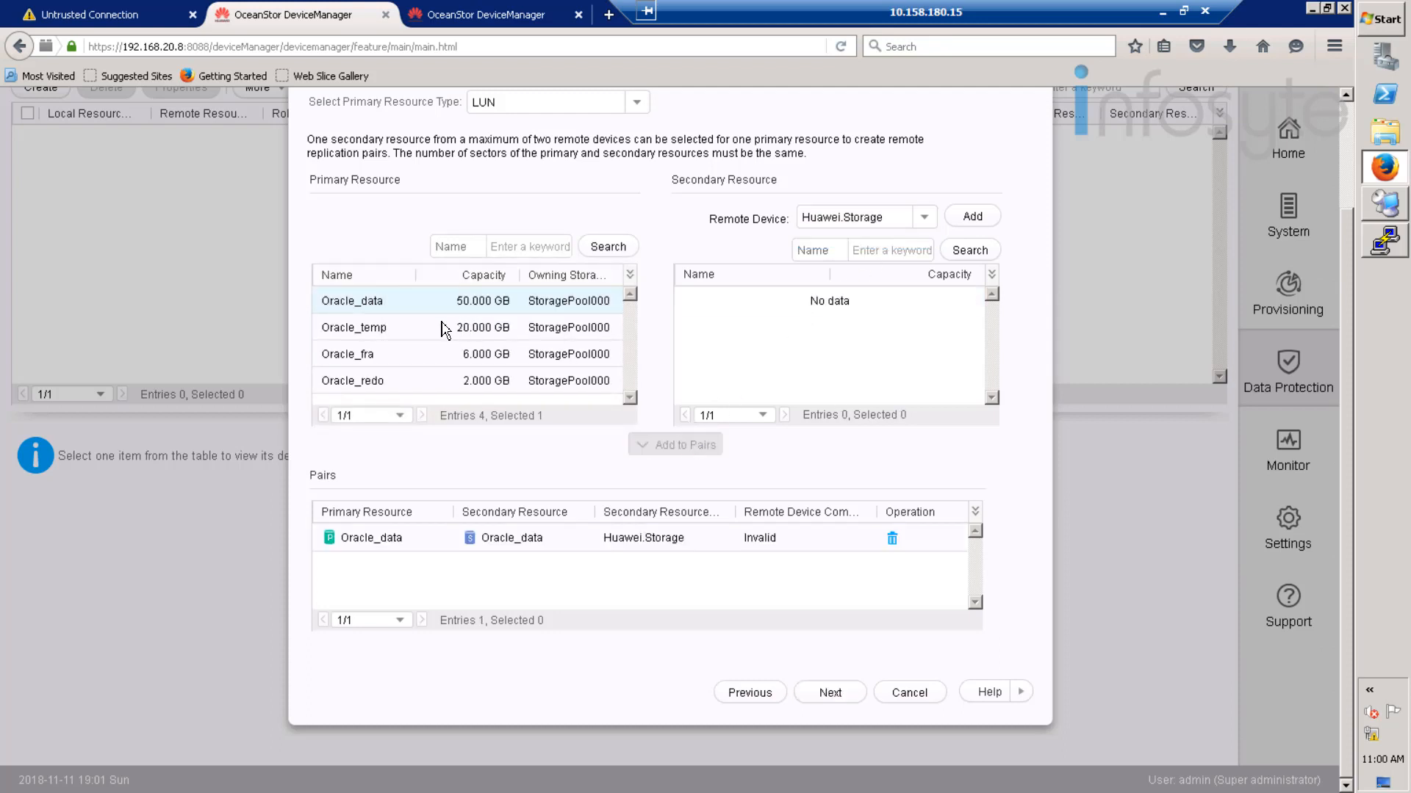
- Add matching pairs for Oracle_temp, Oracle_fra and Oracle_redo, then continue to replication properties
left_click(470, 332)
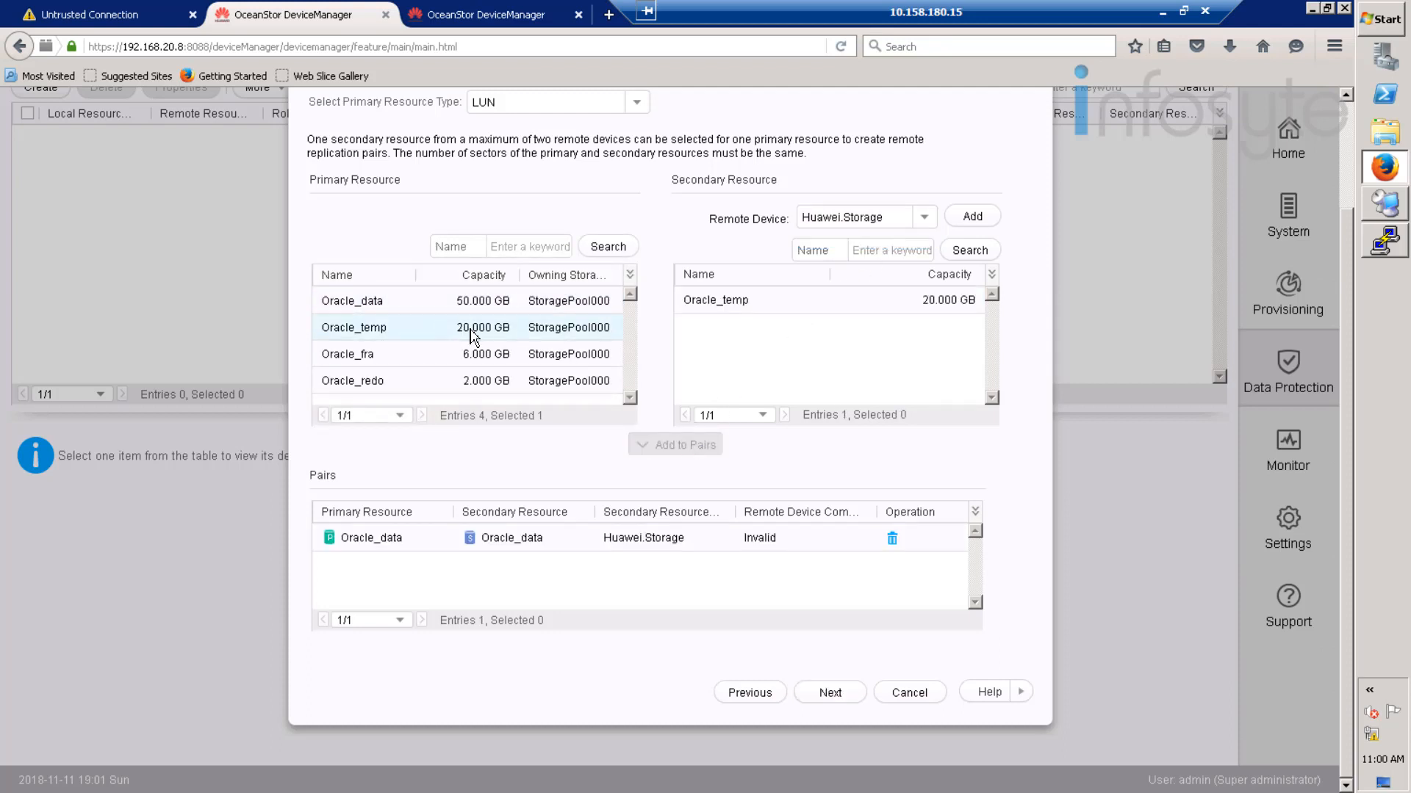
left_click(755, 302)
left_click(697, 445)
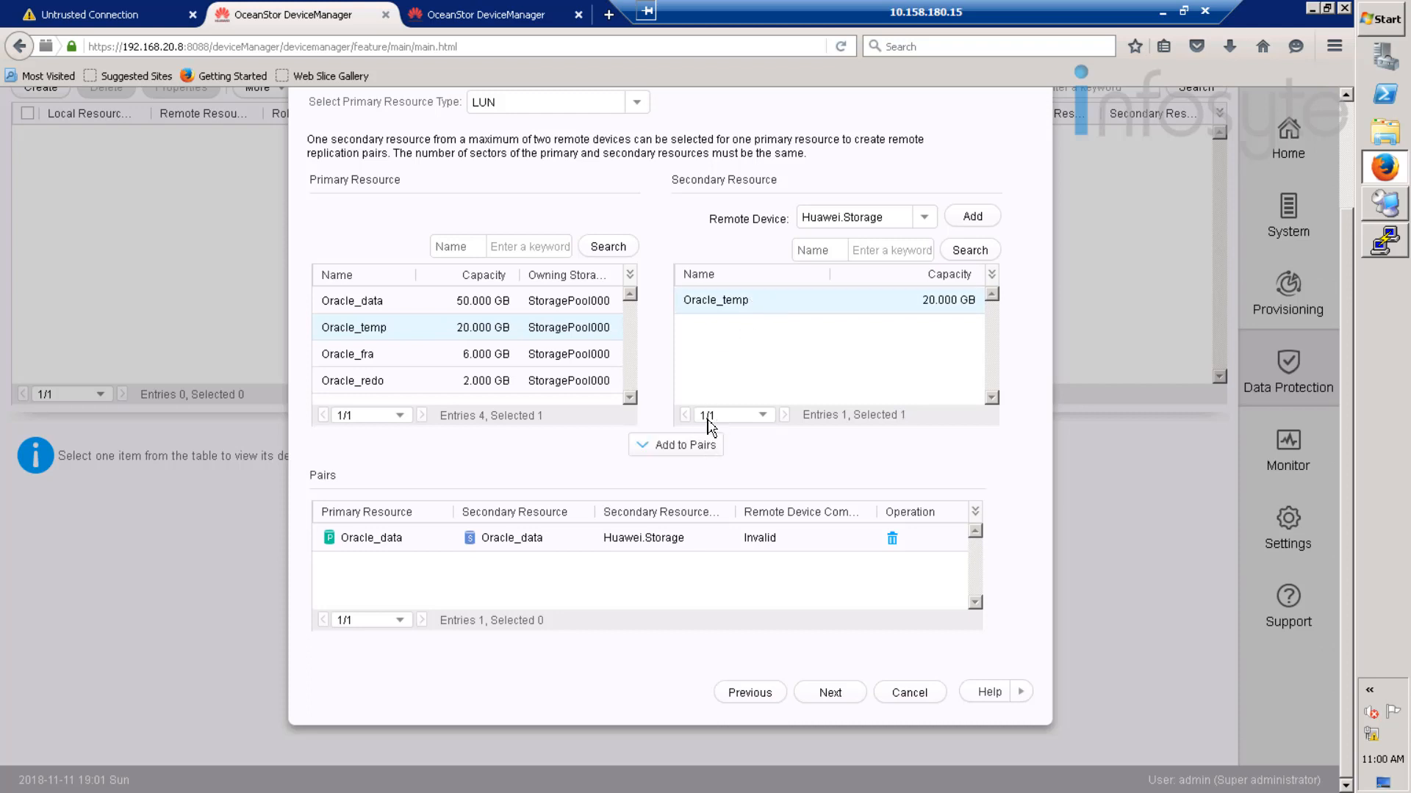
left_click(408, 356)
left_click(829, 306)
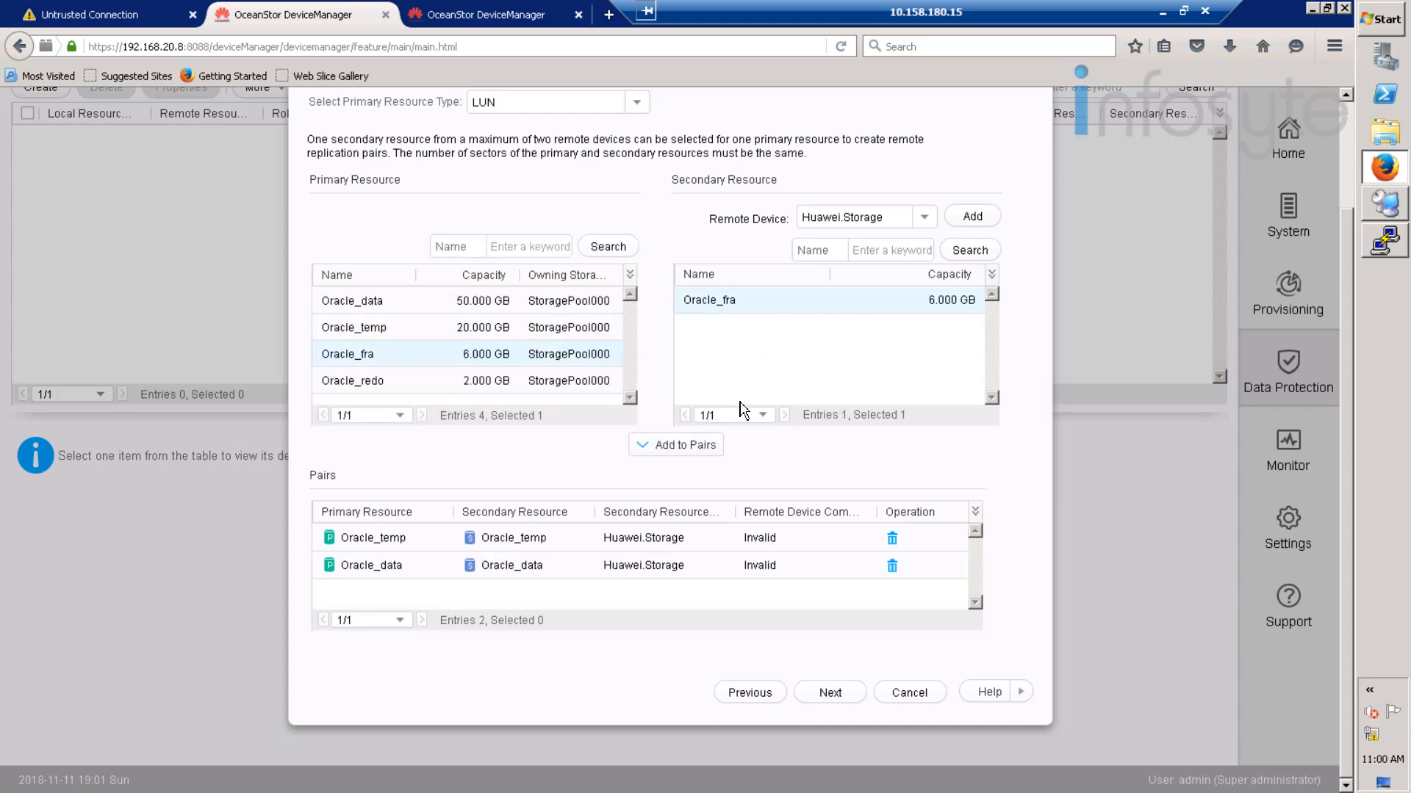
left_click(690, 446)
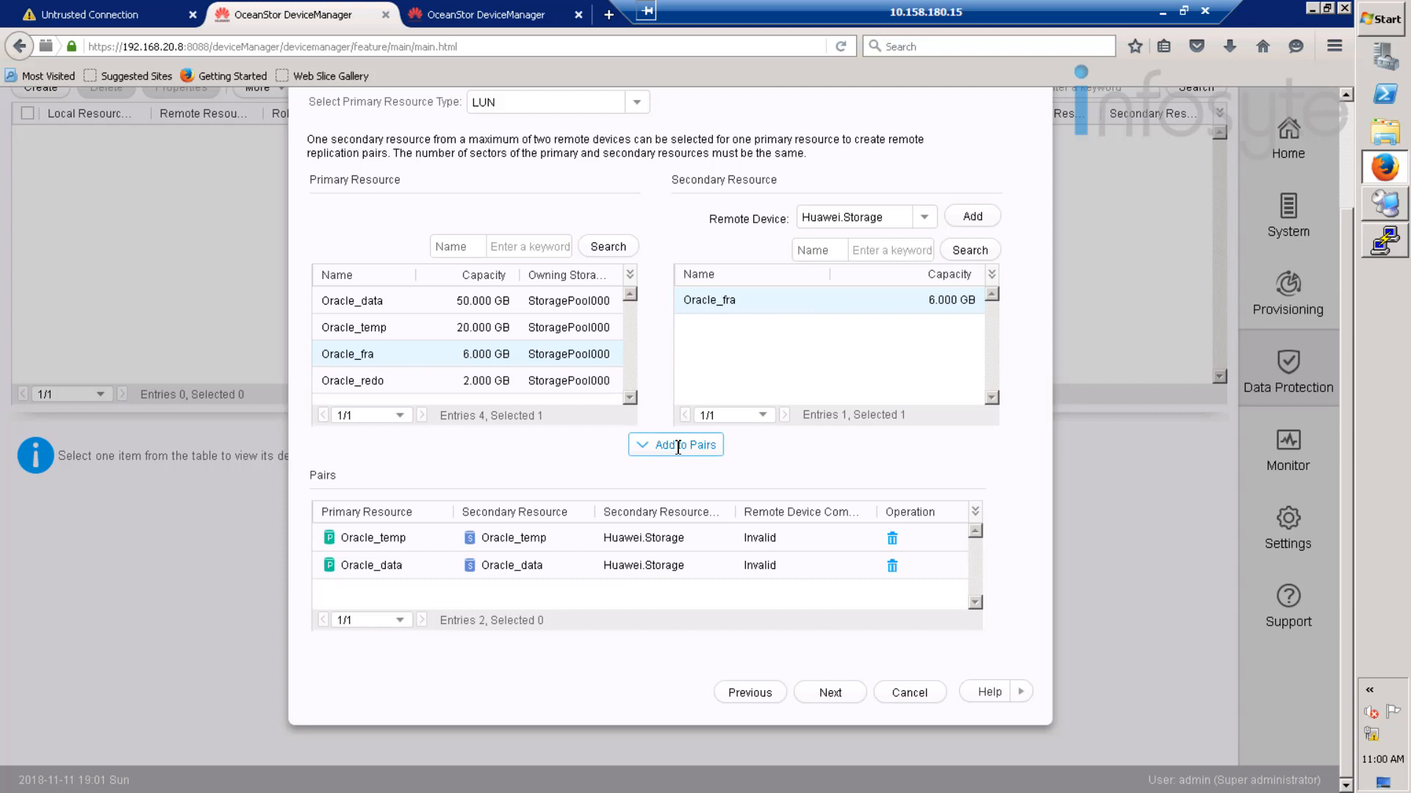
left_click(474, 381)
left_click(728, 306)
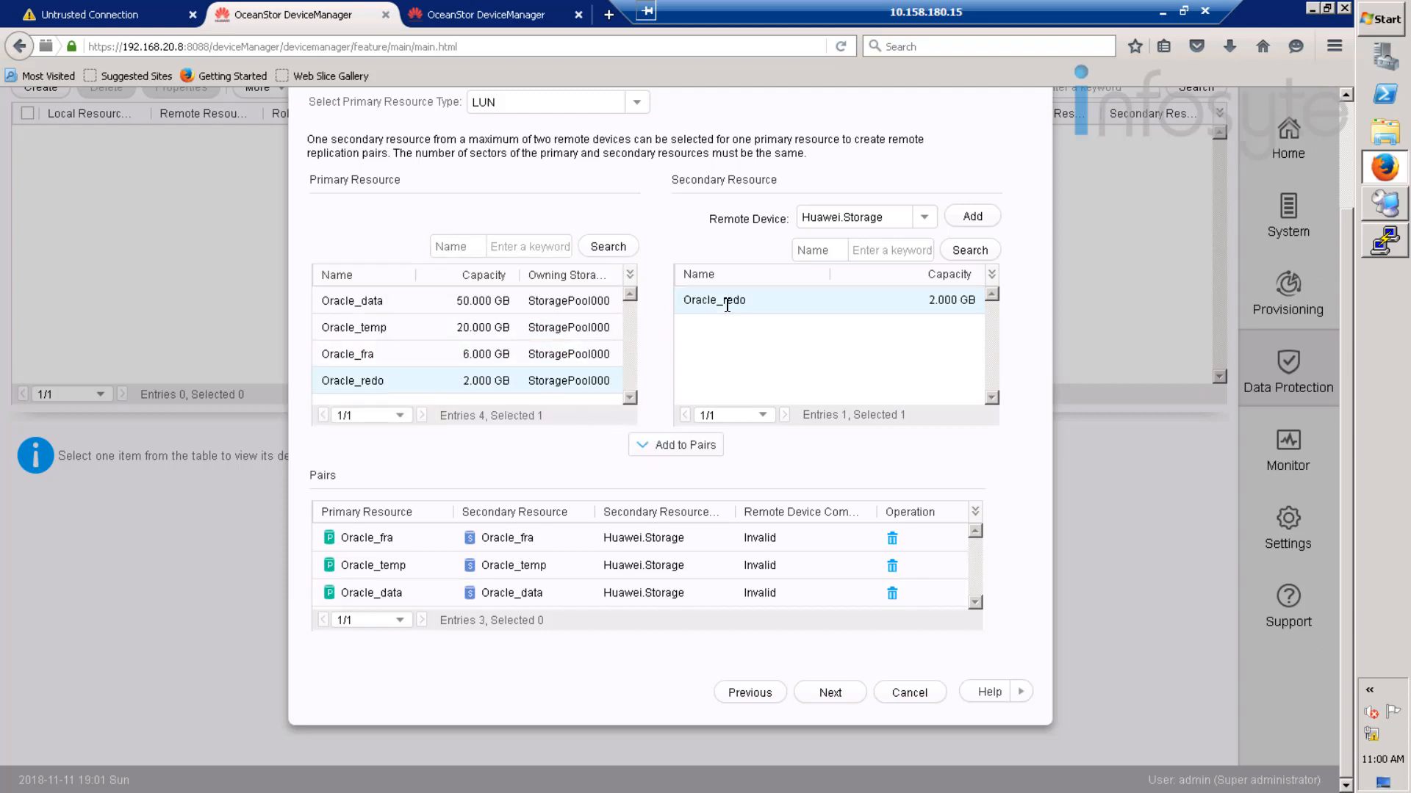
left_click(687, 450)
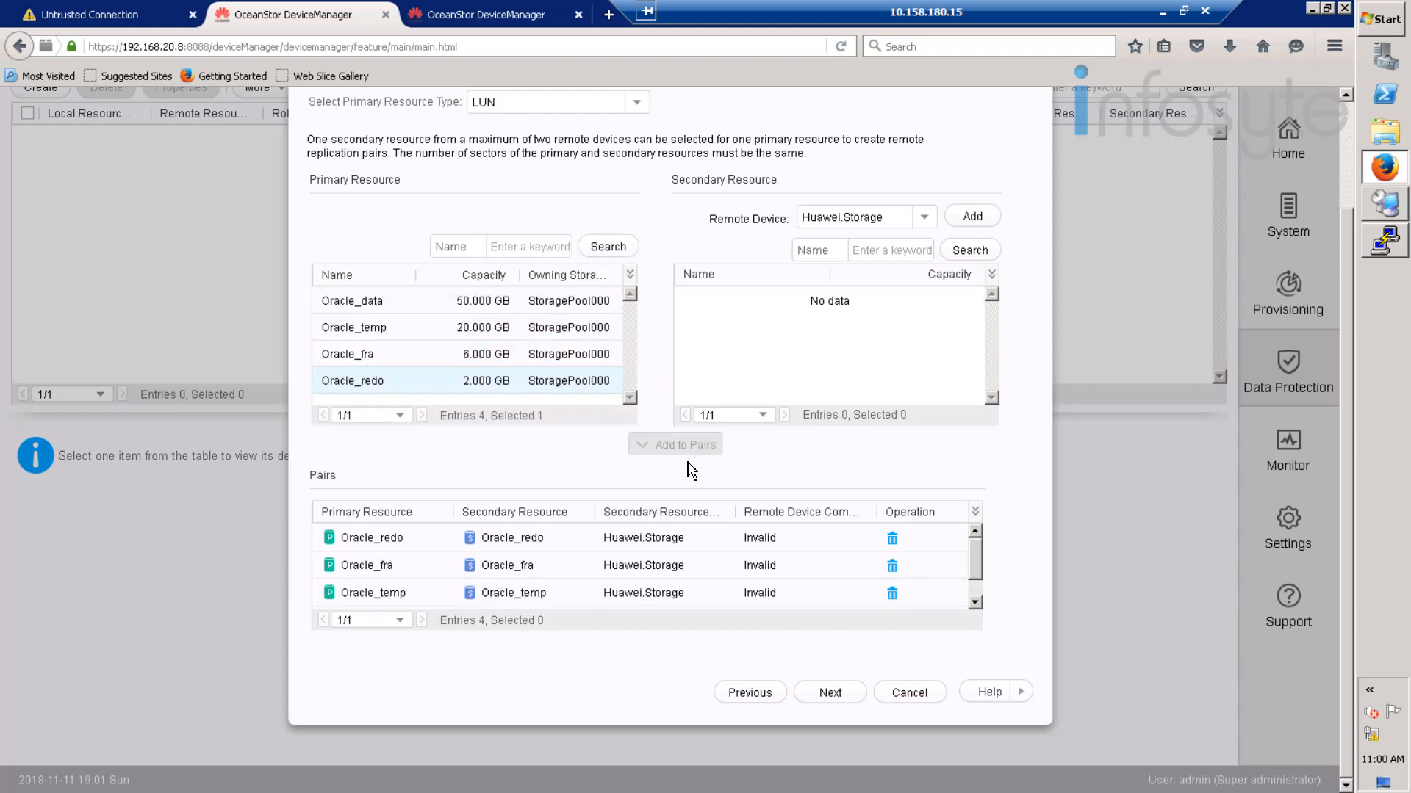
left_click(832, 693)
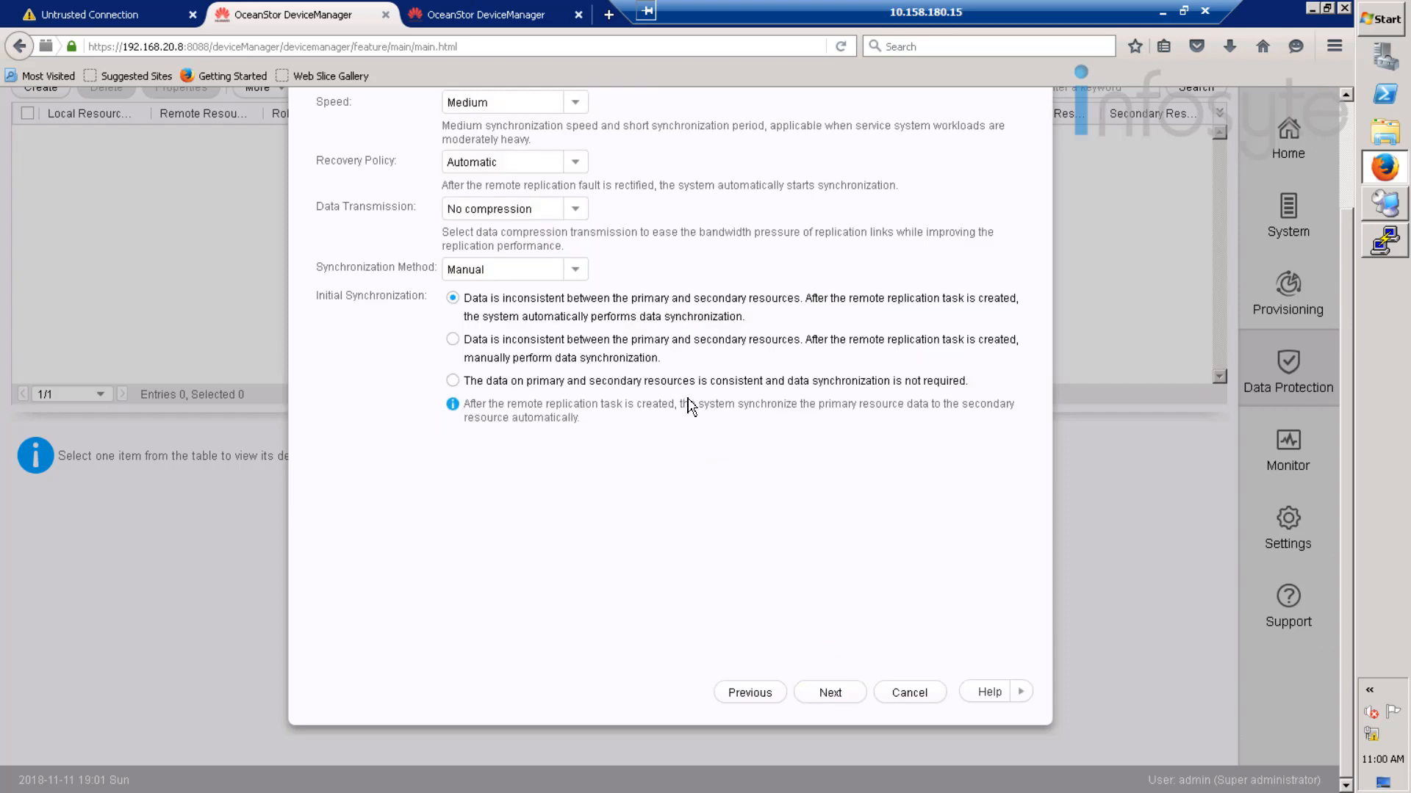
- Keep Manual as the synchronization method for the replication pairs
scroll(686, 403, "up", 3)
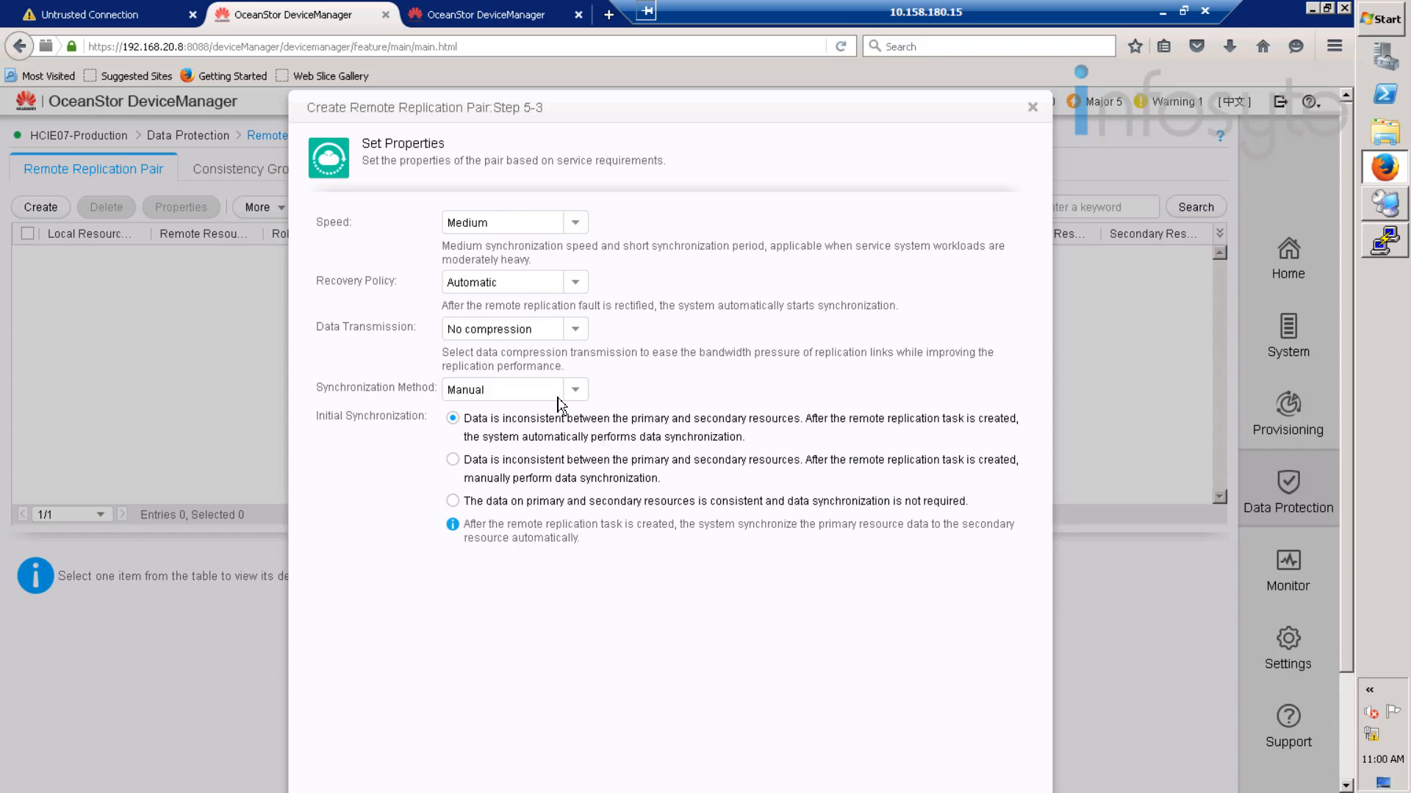
left_click(586, 393)
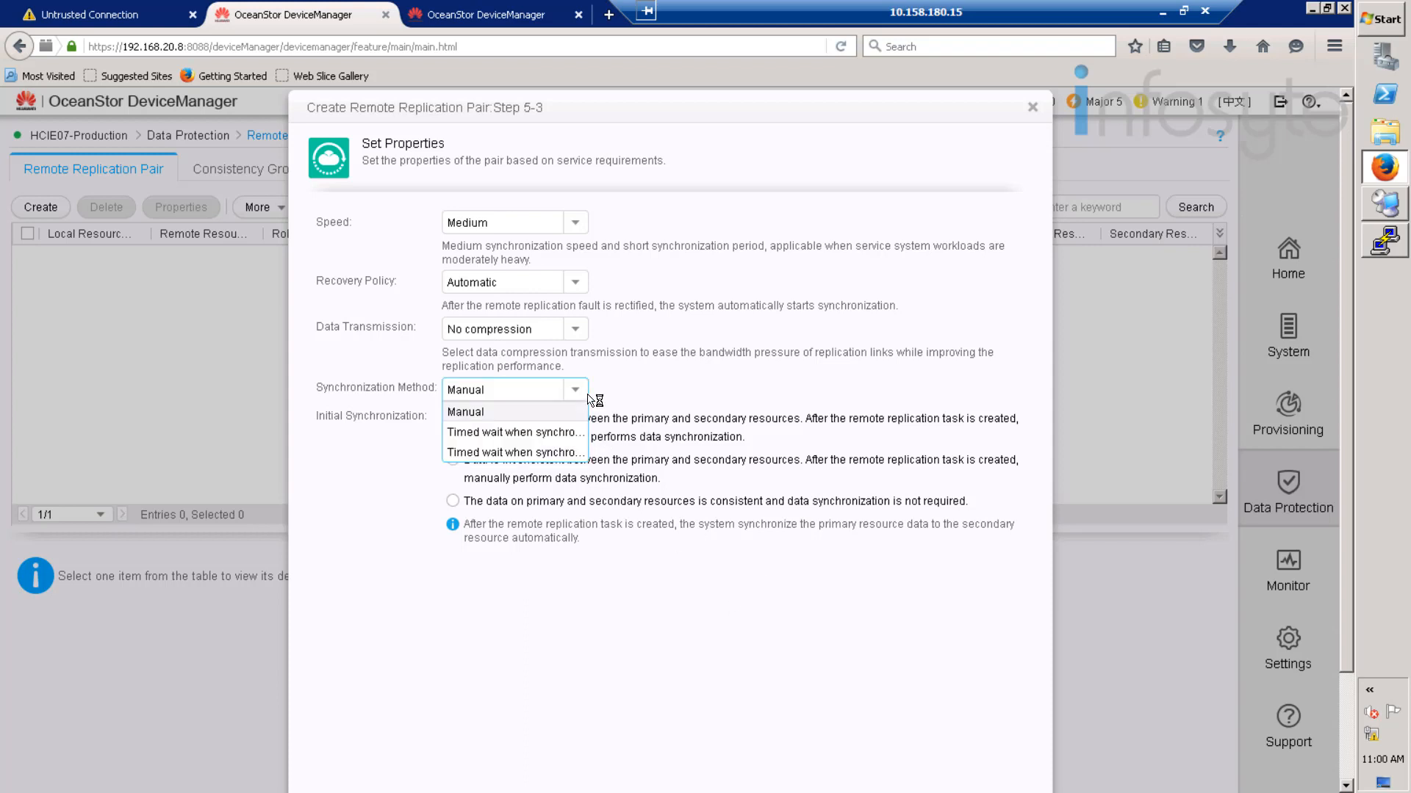
left_click(697, 400)
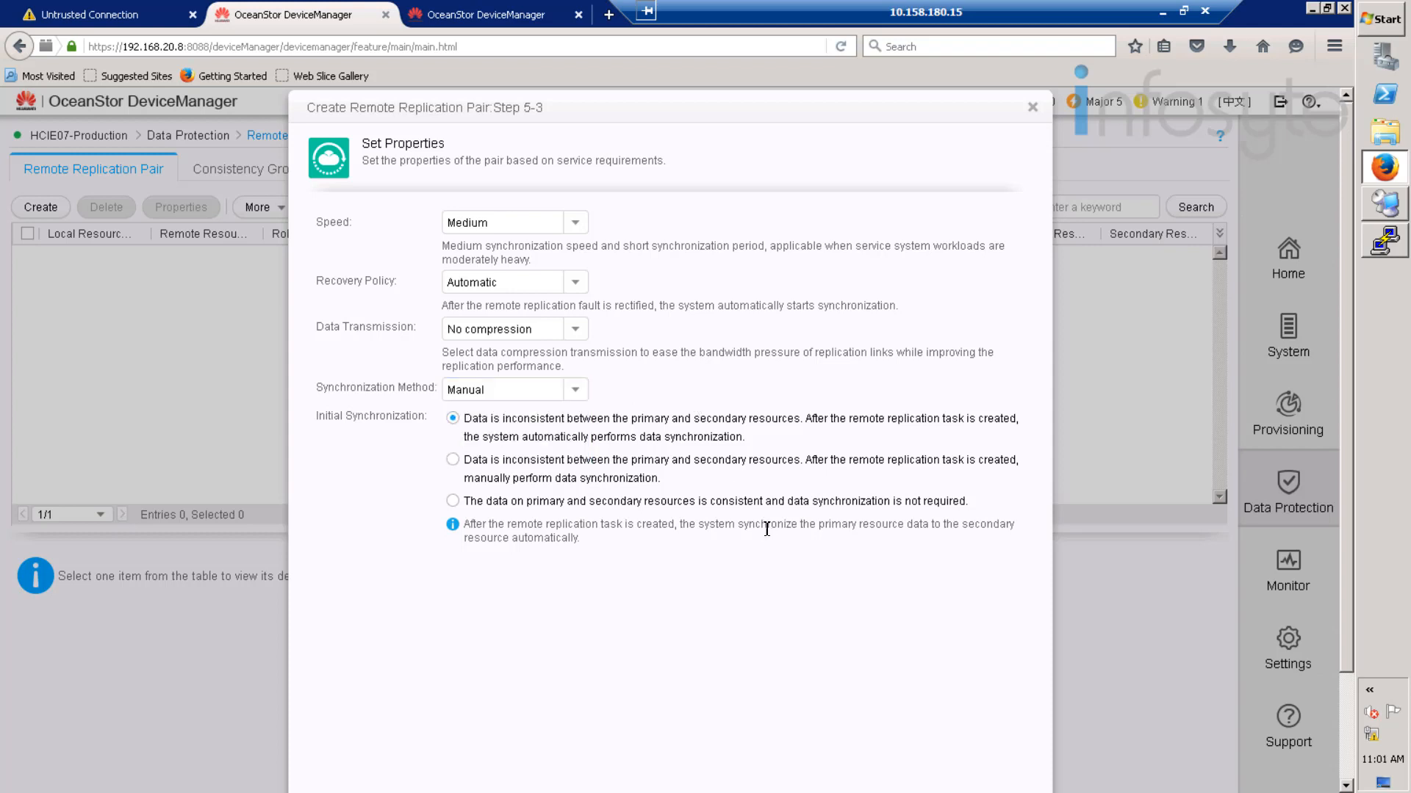
scroll(766, 529, "down", 3)
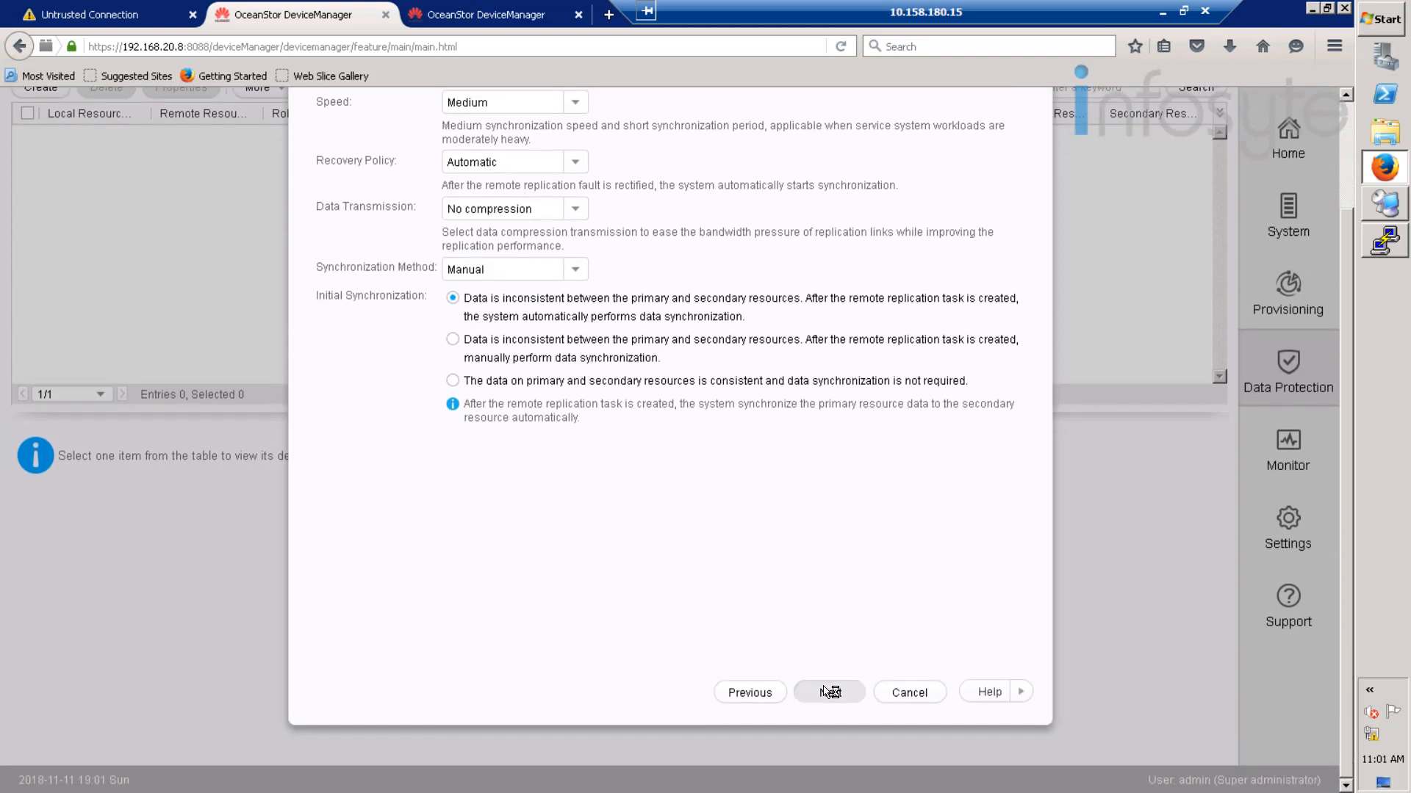
left_click(829, 692)
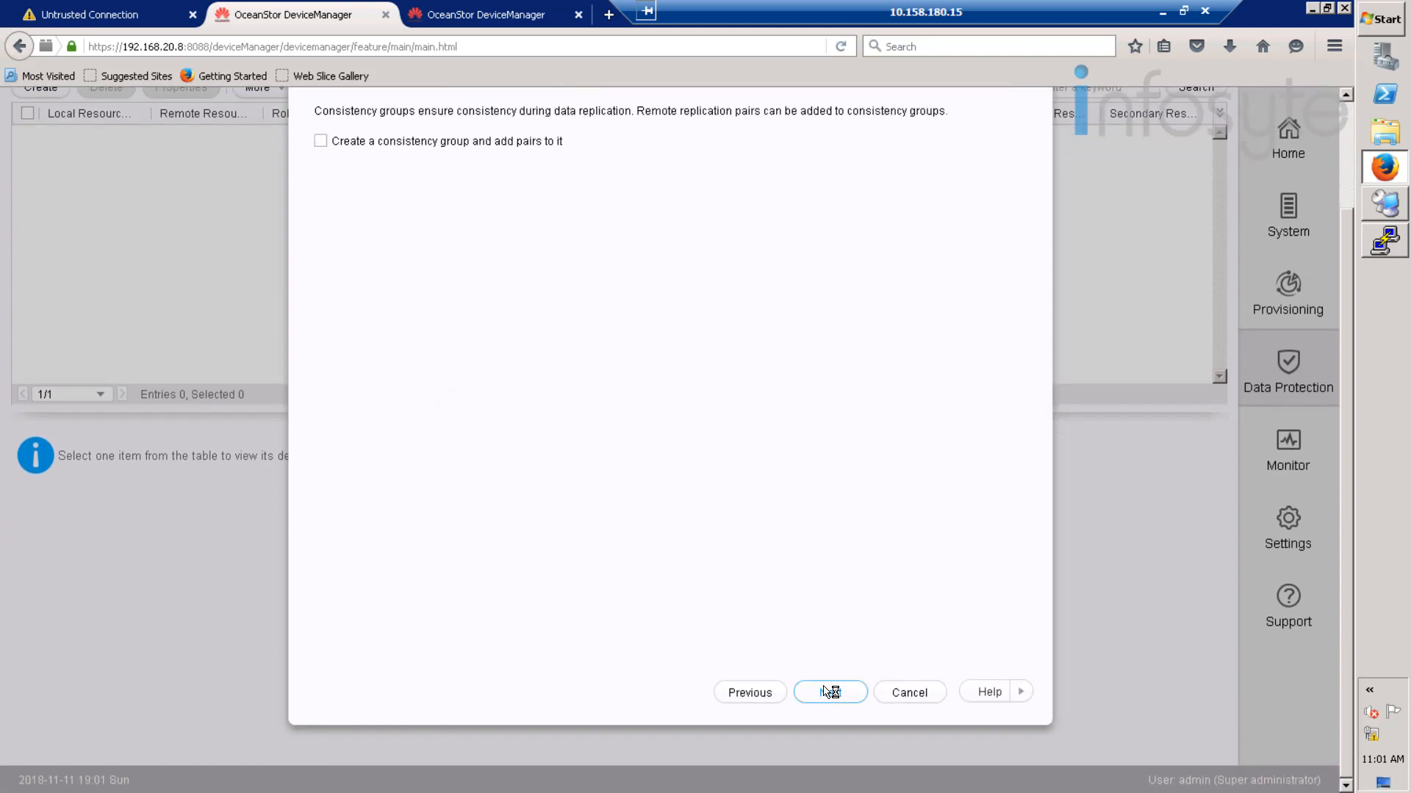
- Put the pairs in a new consistency group named Oracle and confirm creating them
left_click(511, 146)
left_click_drag(605, 173, 434, 174)
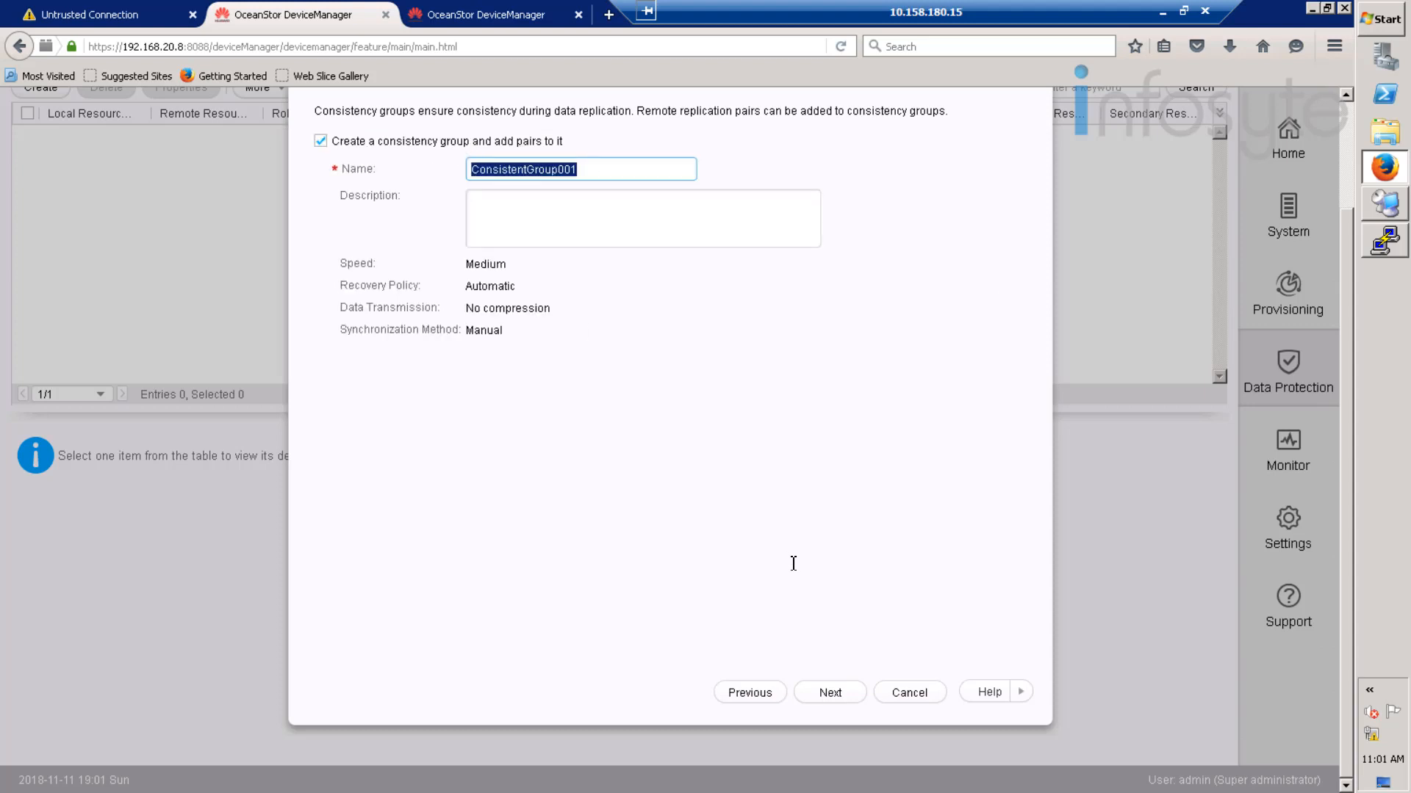
type("Oracle")
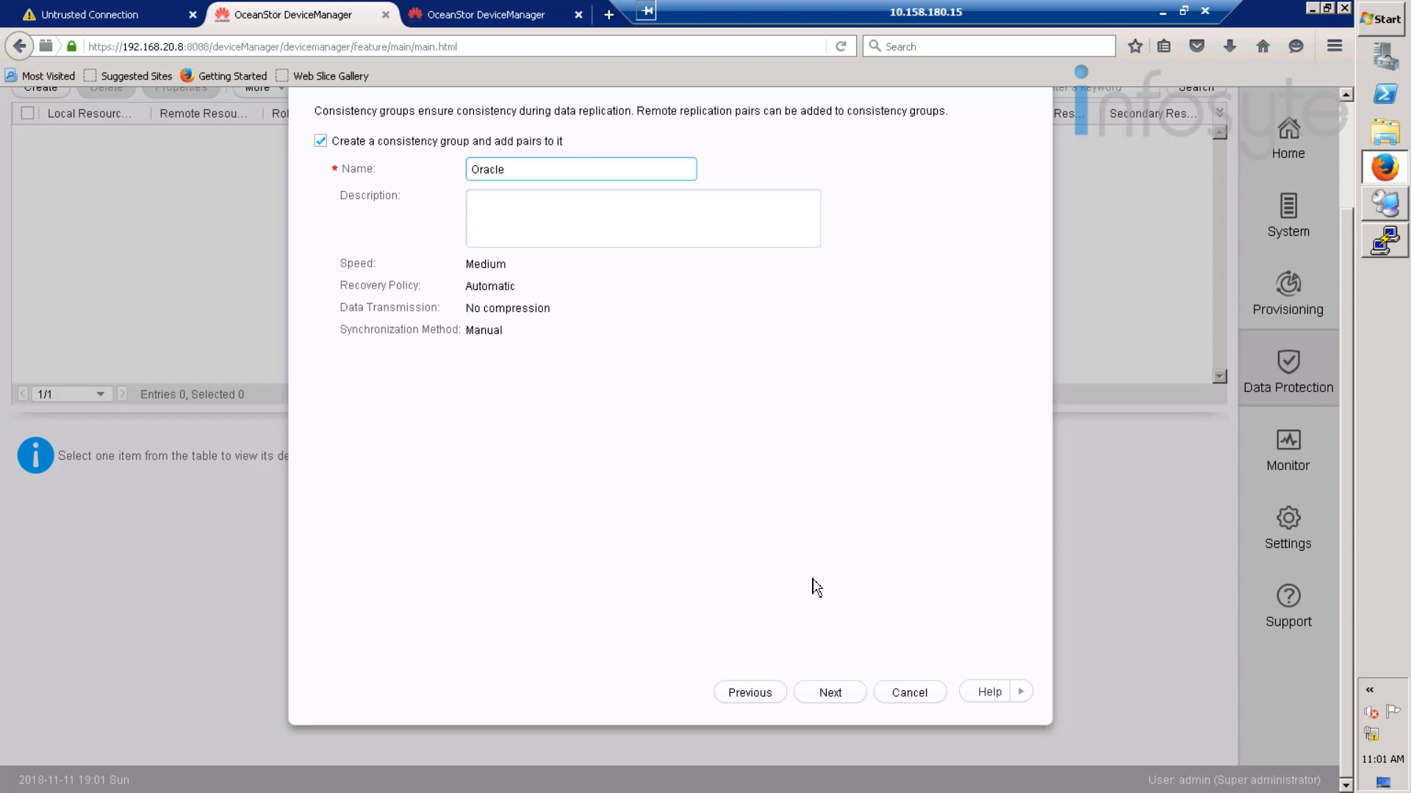
left_click(822, 696)
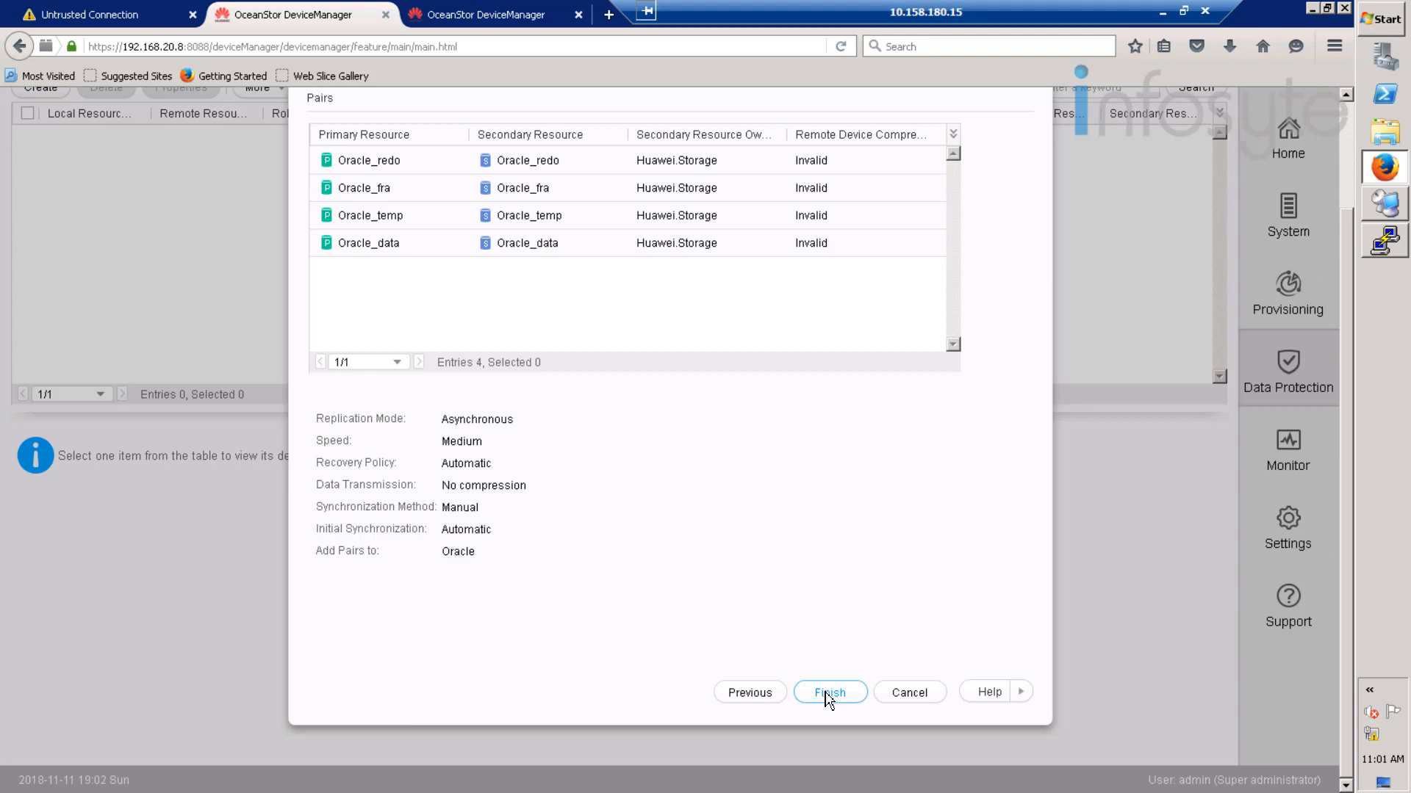
left_click(827, 695)
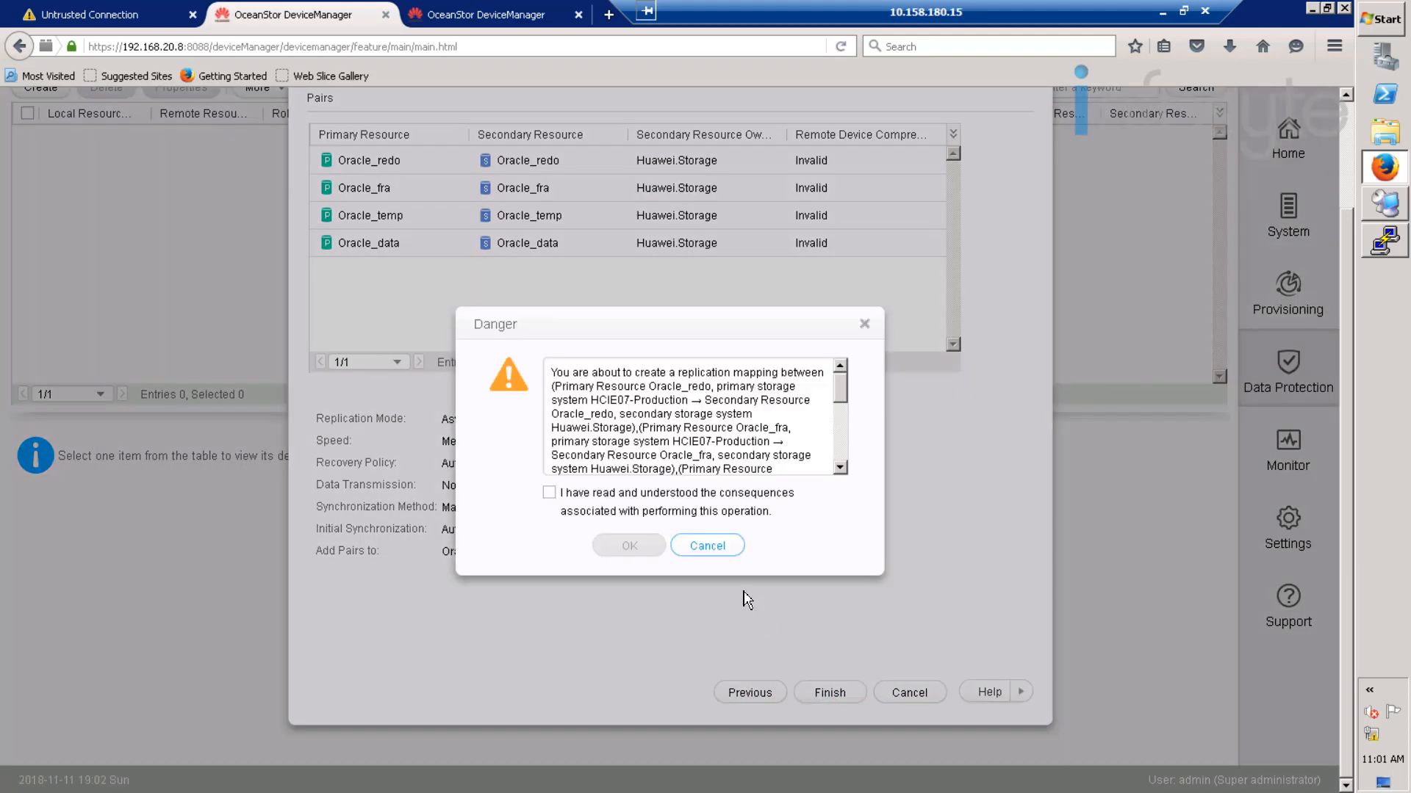
left_click(624, 512)
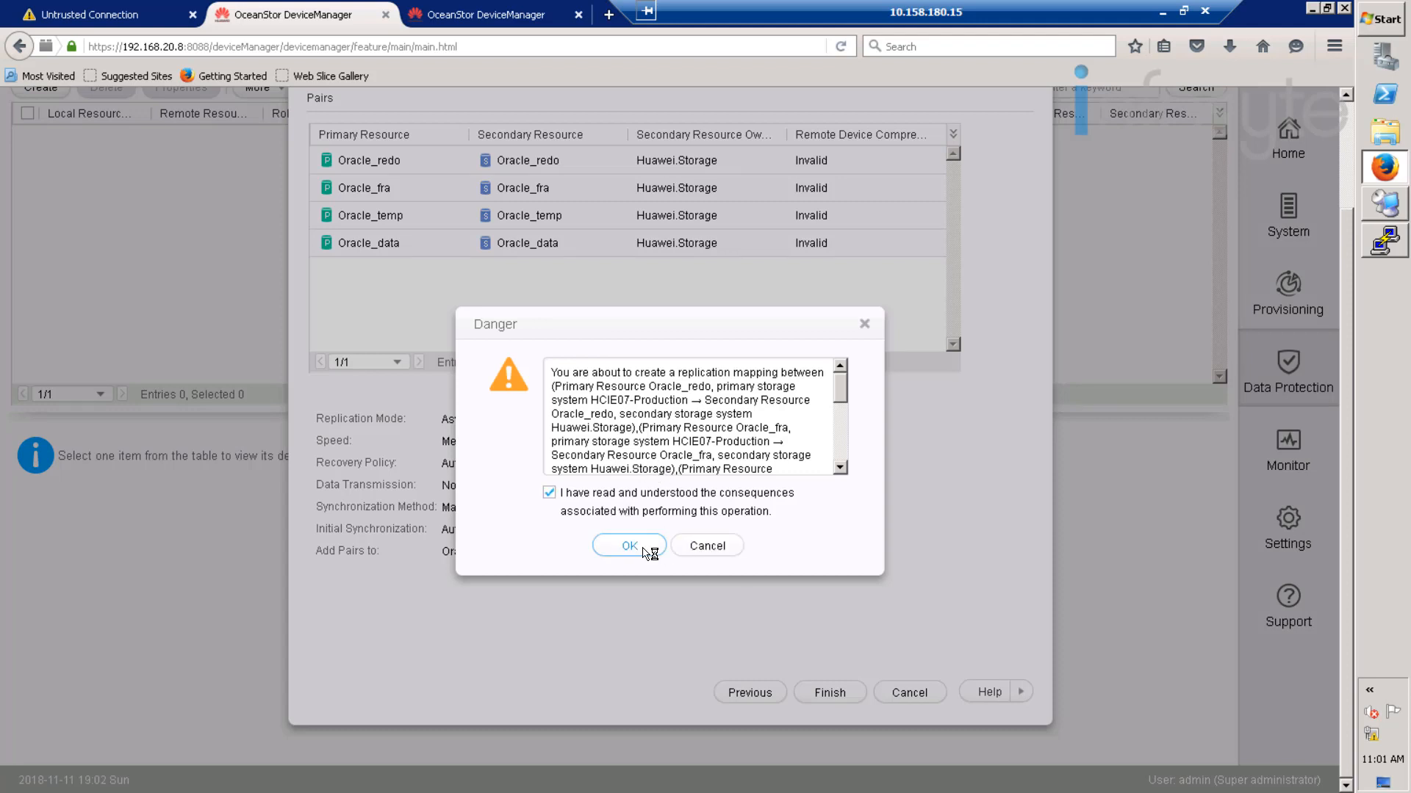
left_click(630, 546)
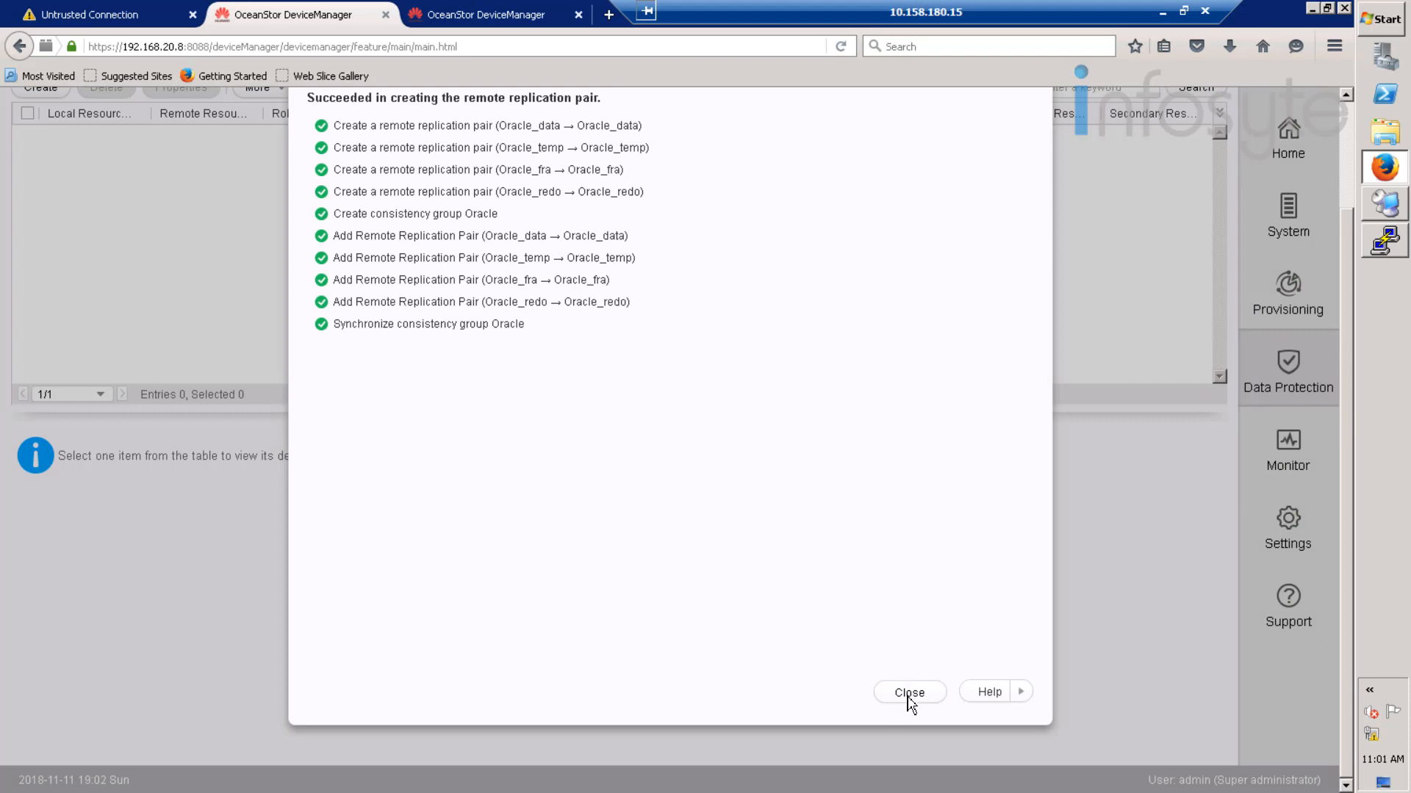
- Refresh the Oracle consistency group repeatedly until every pair shows Normal
left_click(911, 693)
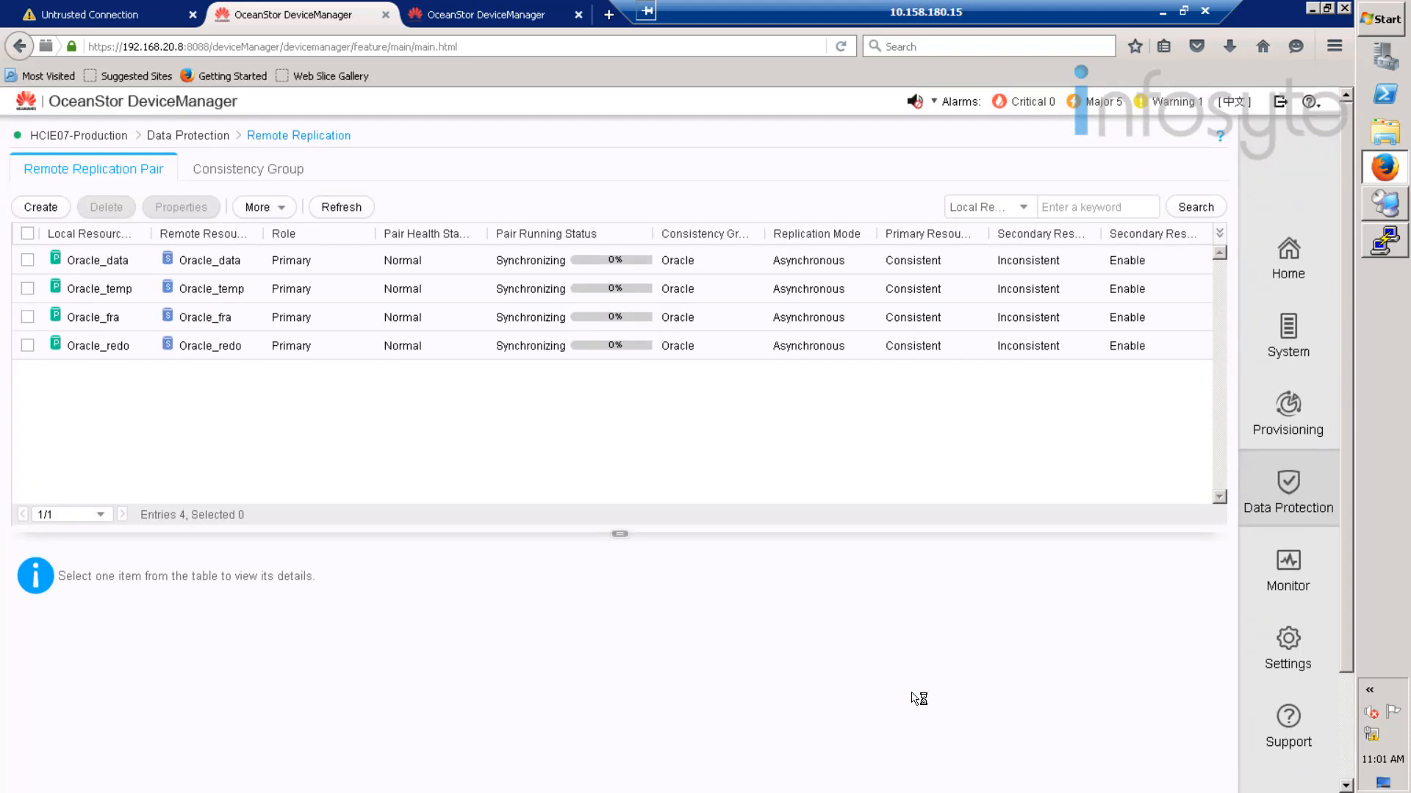
left_click(266, 180)
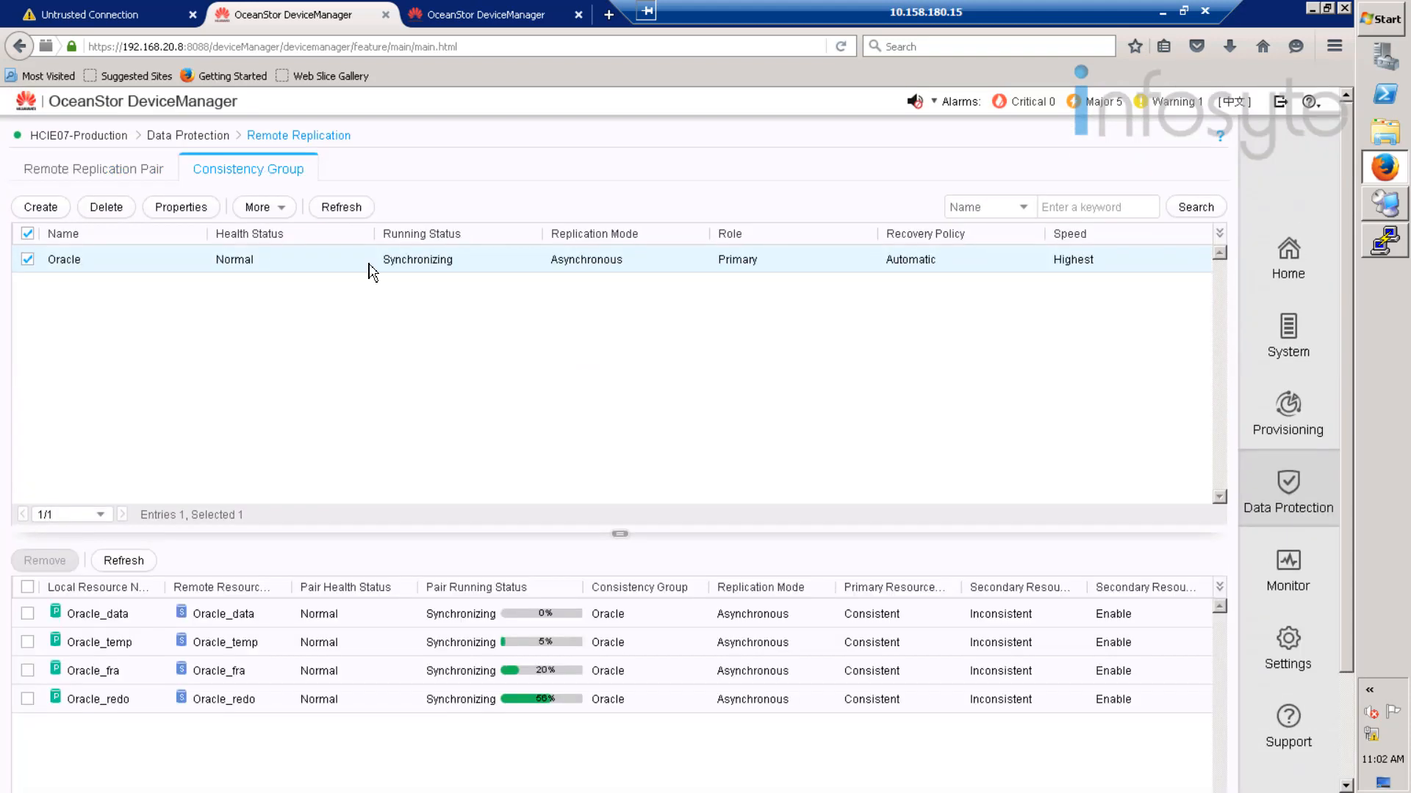
left_click(357, 208)
left_click(358, 207)
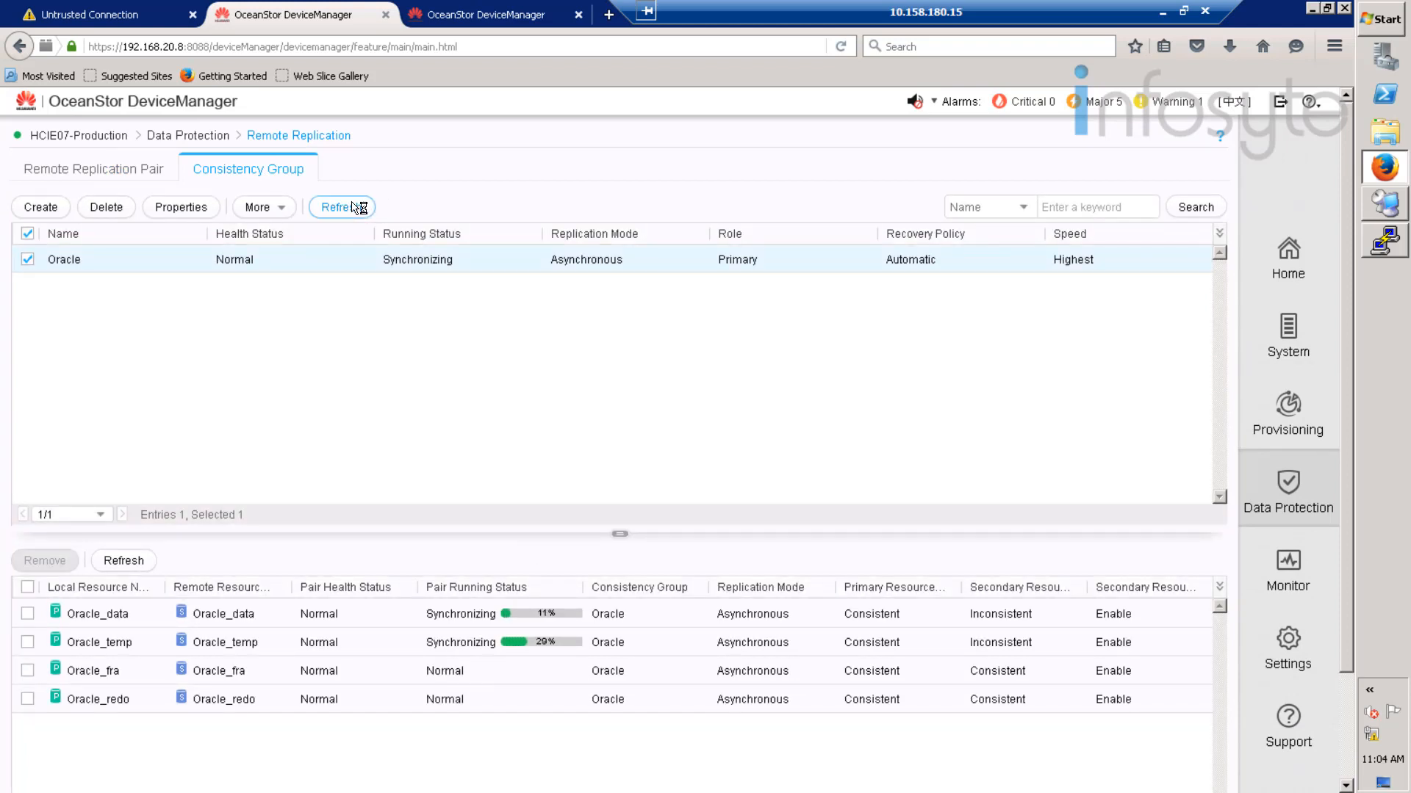
left_click(357, 208)
left_click(357, 208)
left_click(331, 205)
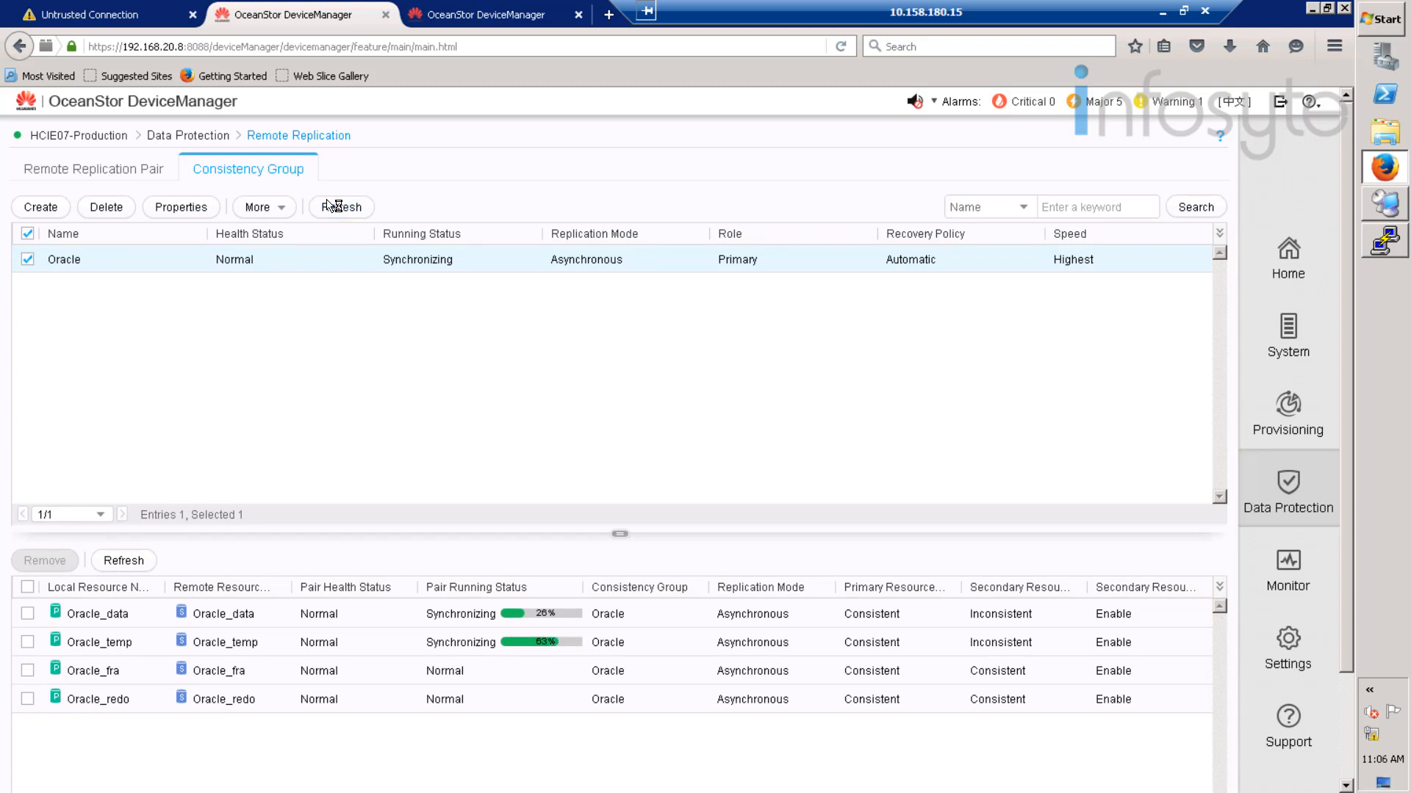
left_click(342, 209)
left_click(342, 207)
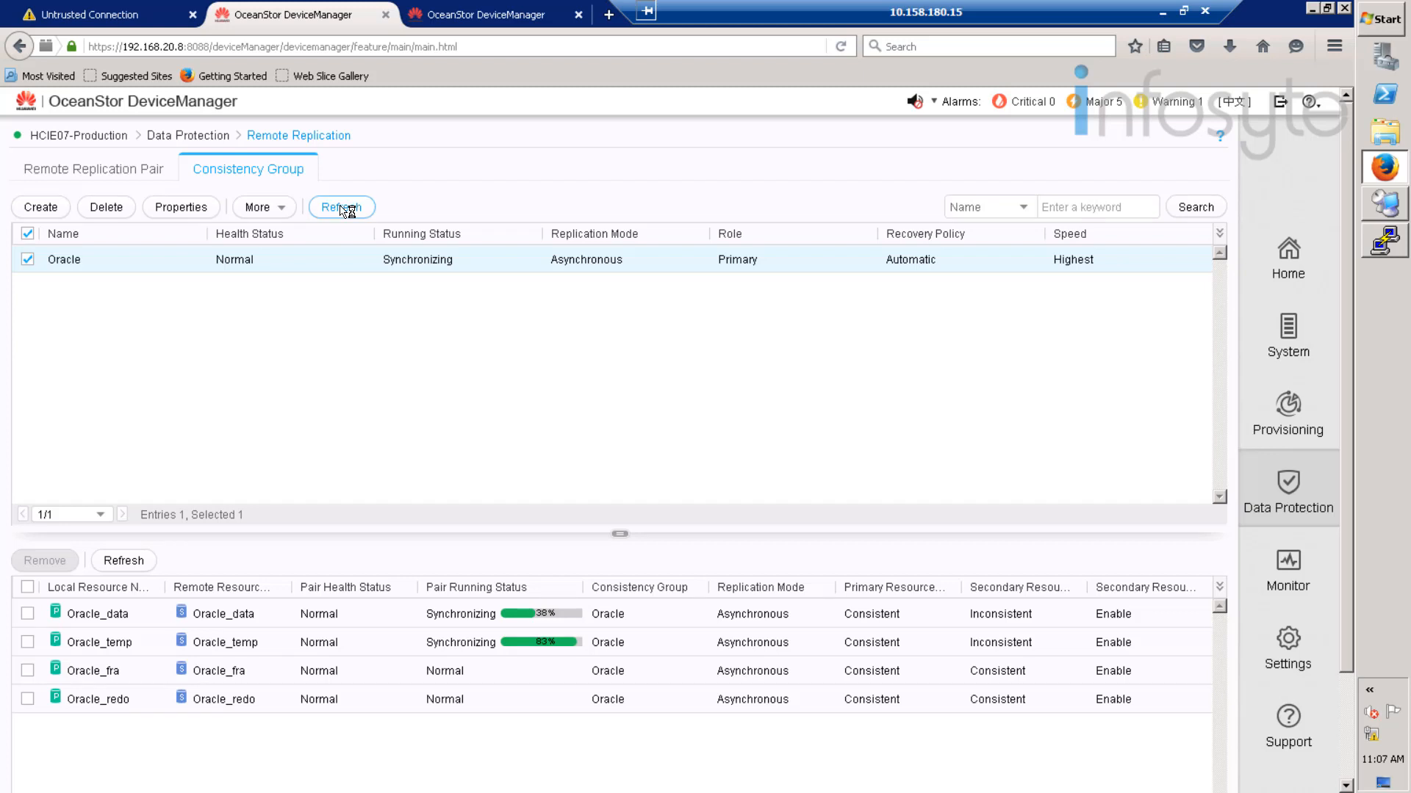
left_click(342, 207)
left_click(342, 208)
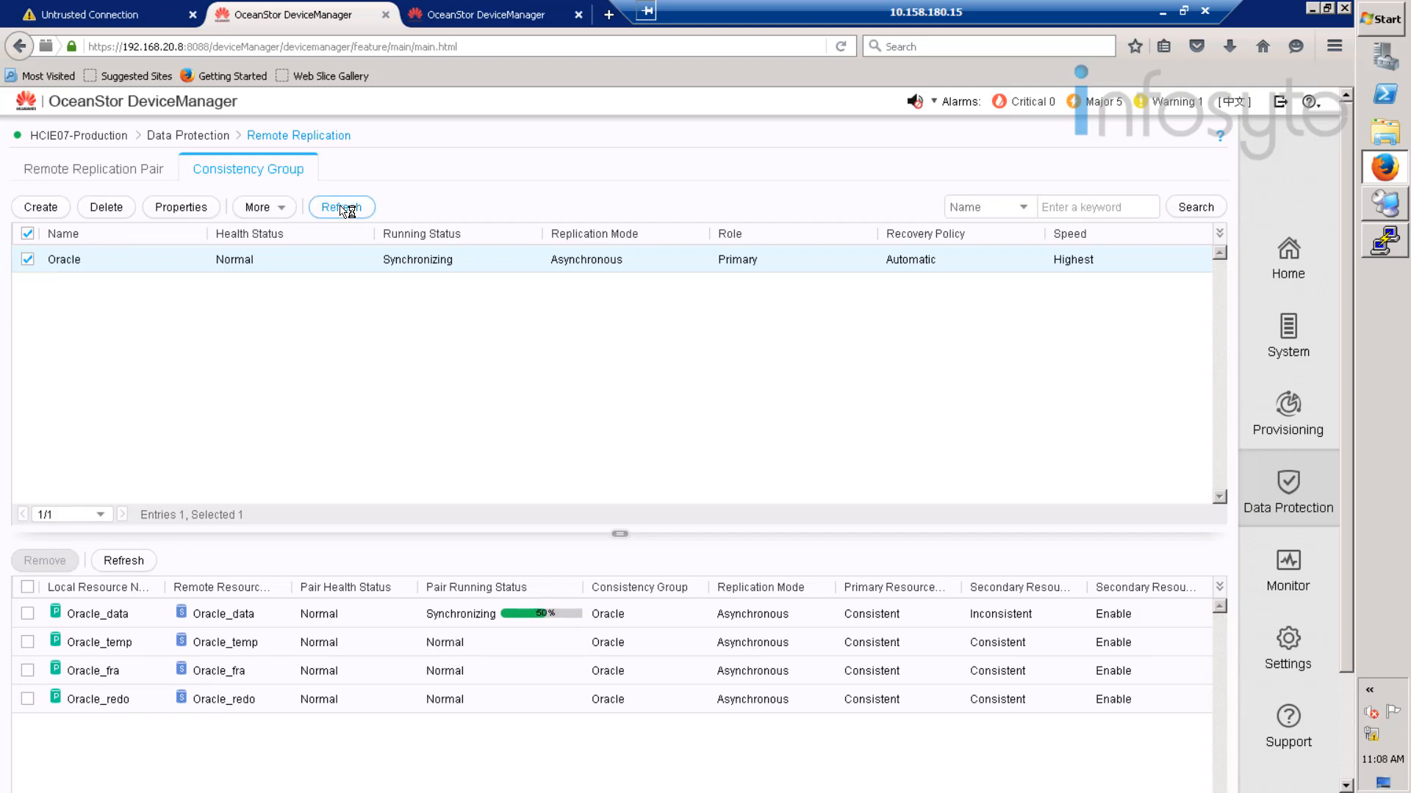
left_click(342, 208)
left_click(343, 208)
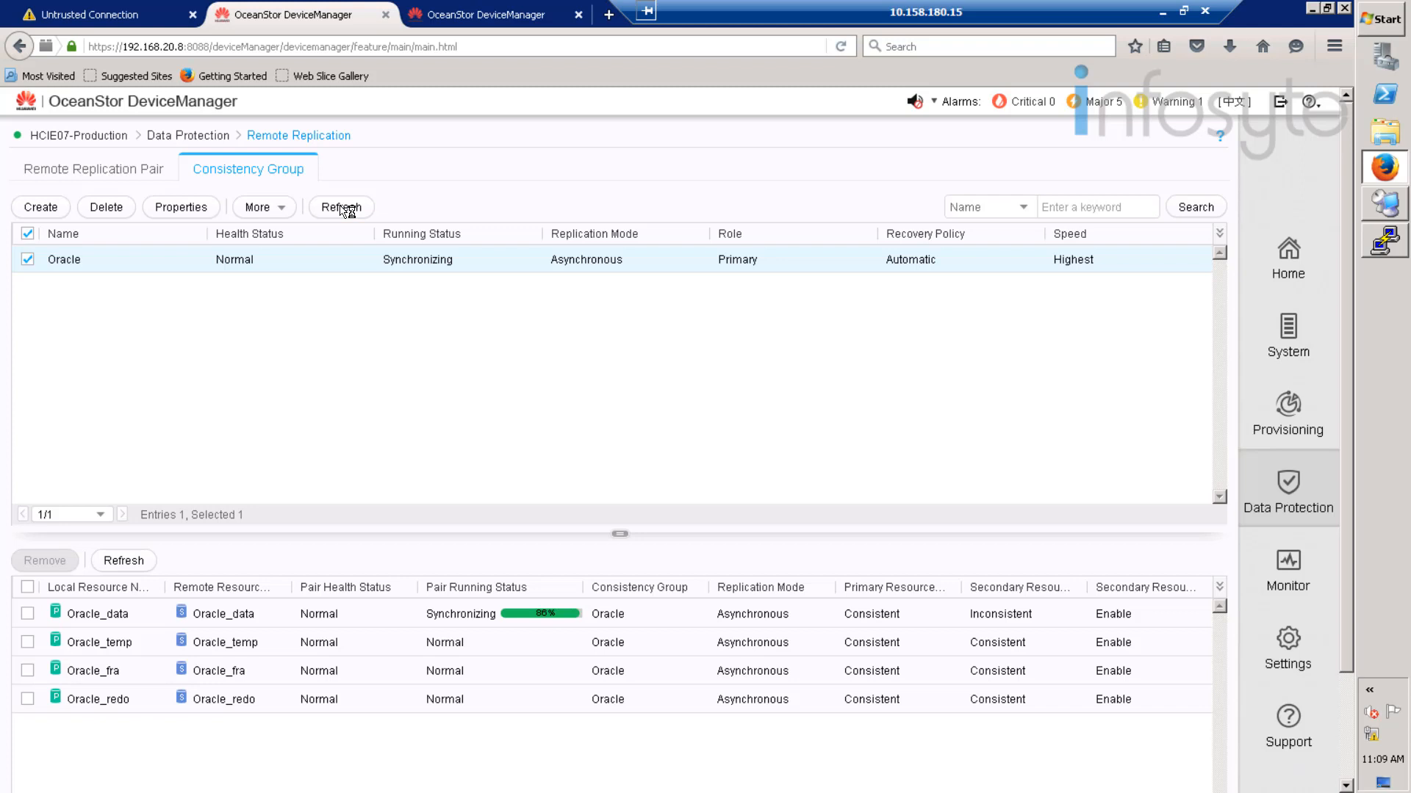
left_click(344, 208)
left_click(357, 211)
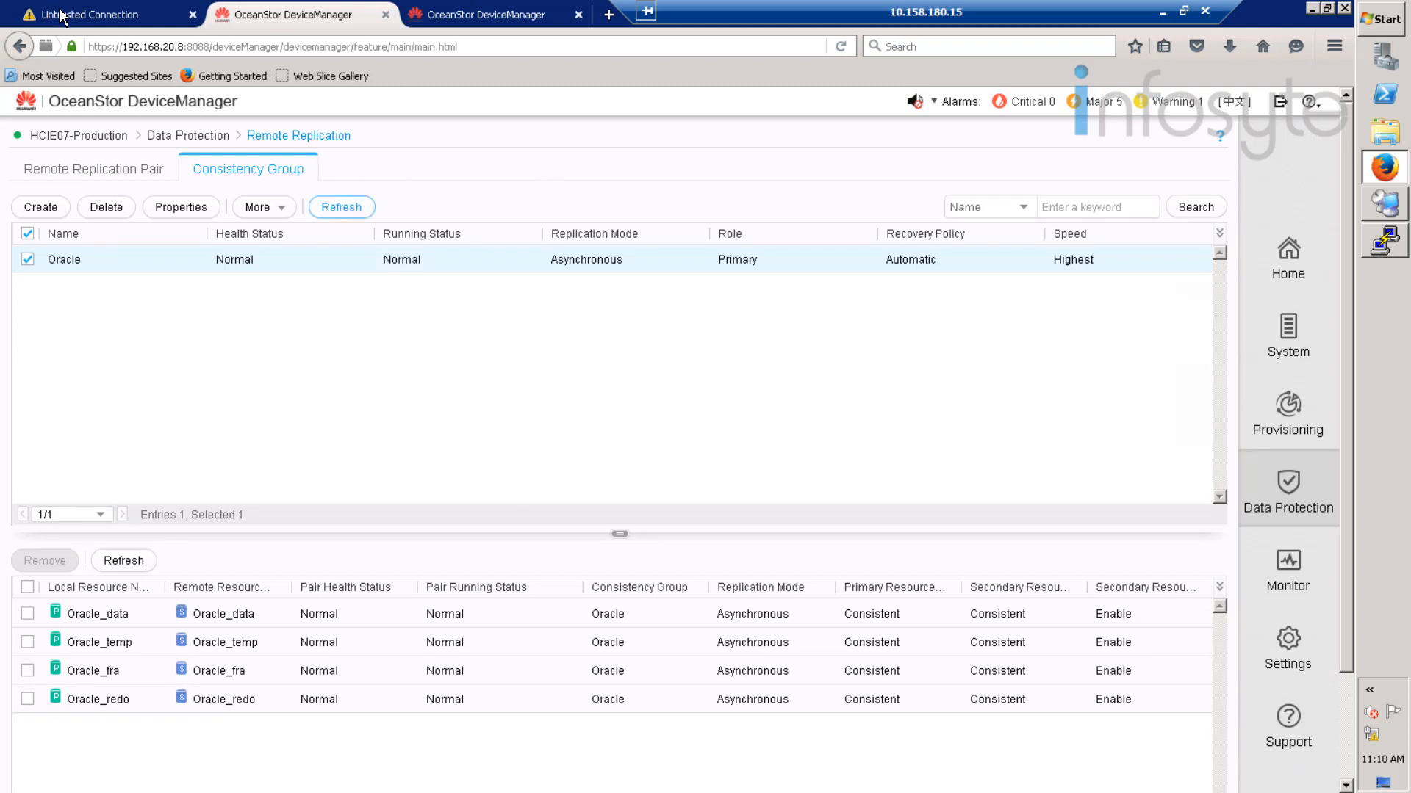
- Add a security exception for the BCManager site's certificate to load its login page
left_click(61, 14)
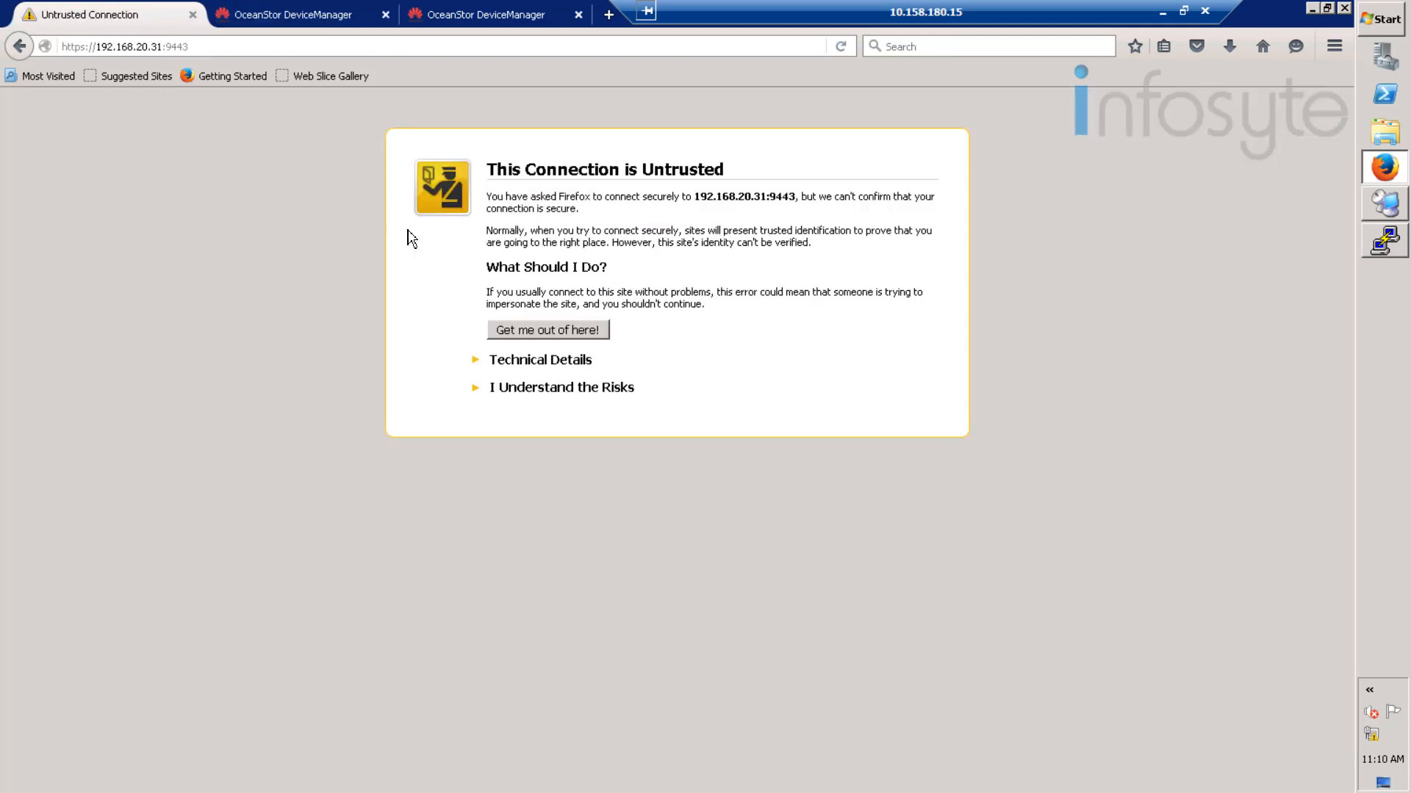
left_click(529, 388)
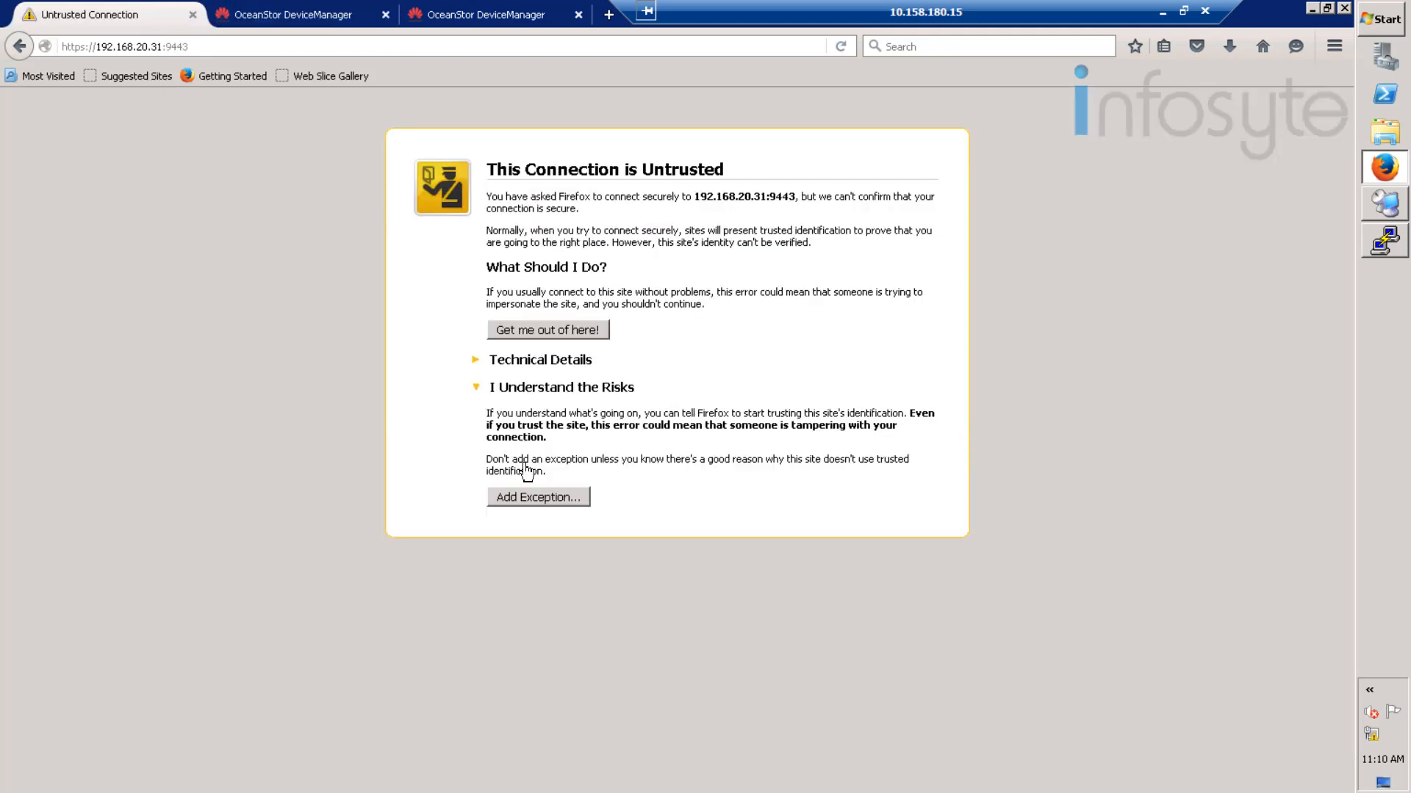
left_click(529, 498)
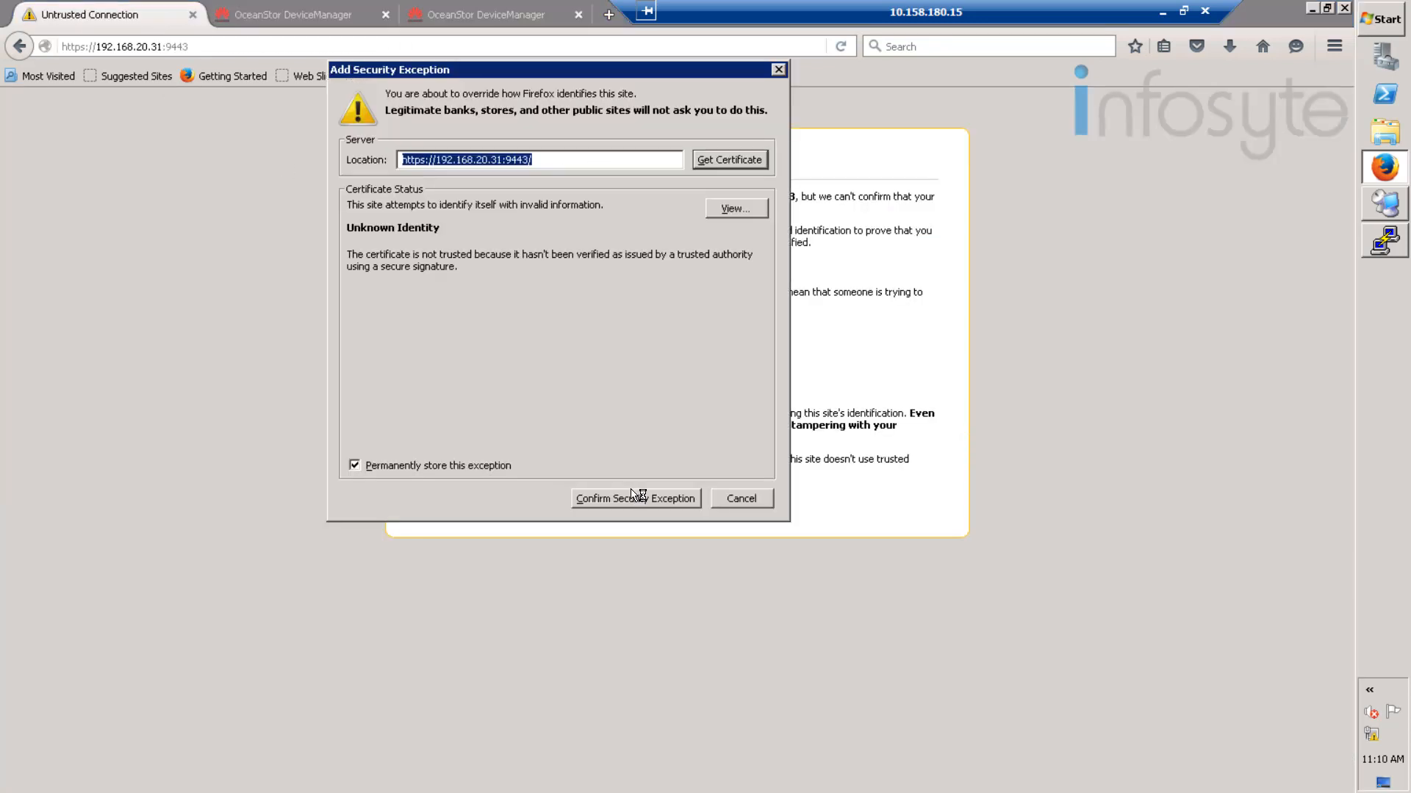
left_click(634, 498)
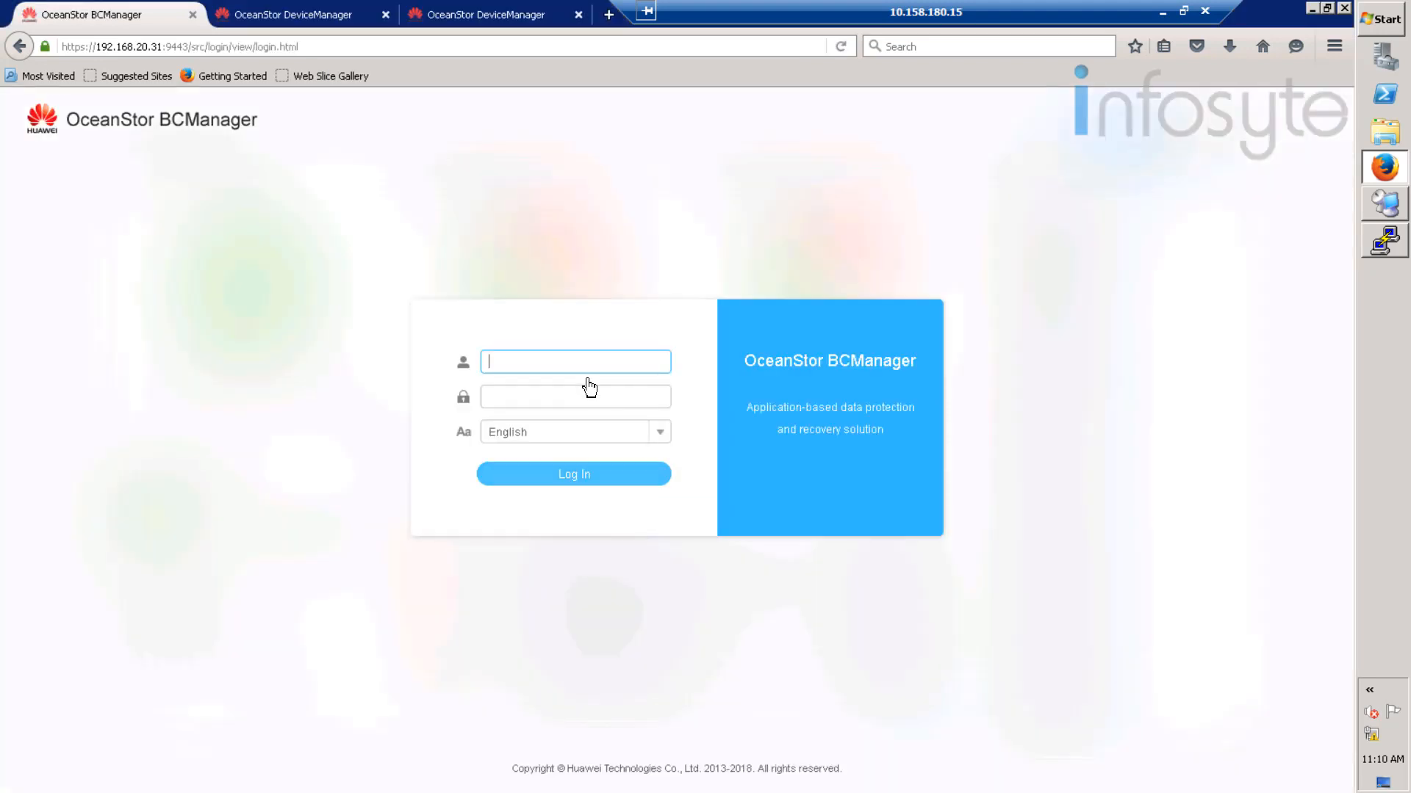
- Log in to BCManager with the admin username and its password
type("adm")
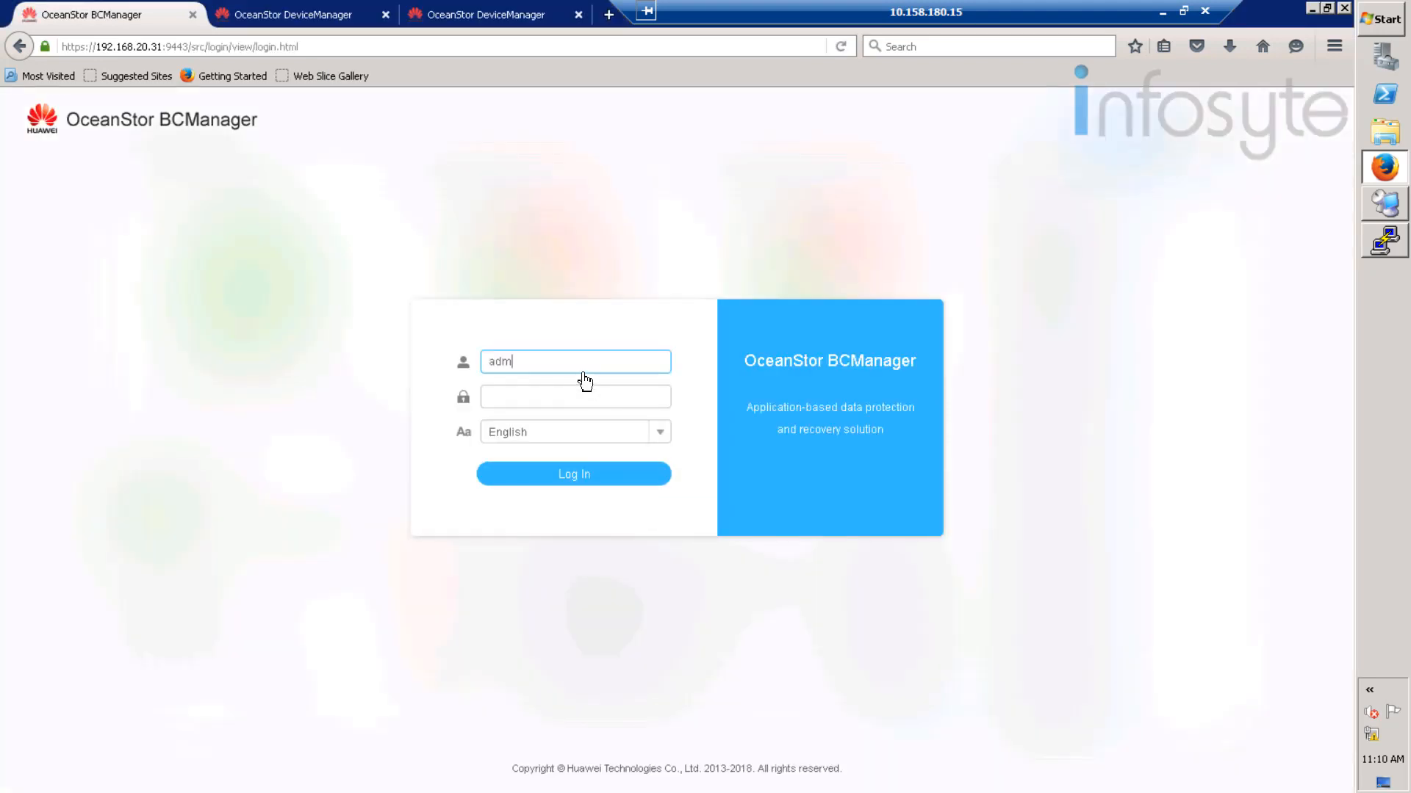
type("in")
key("Tab")
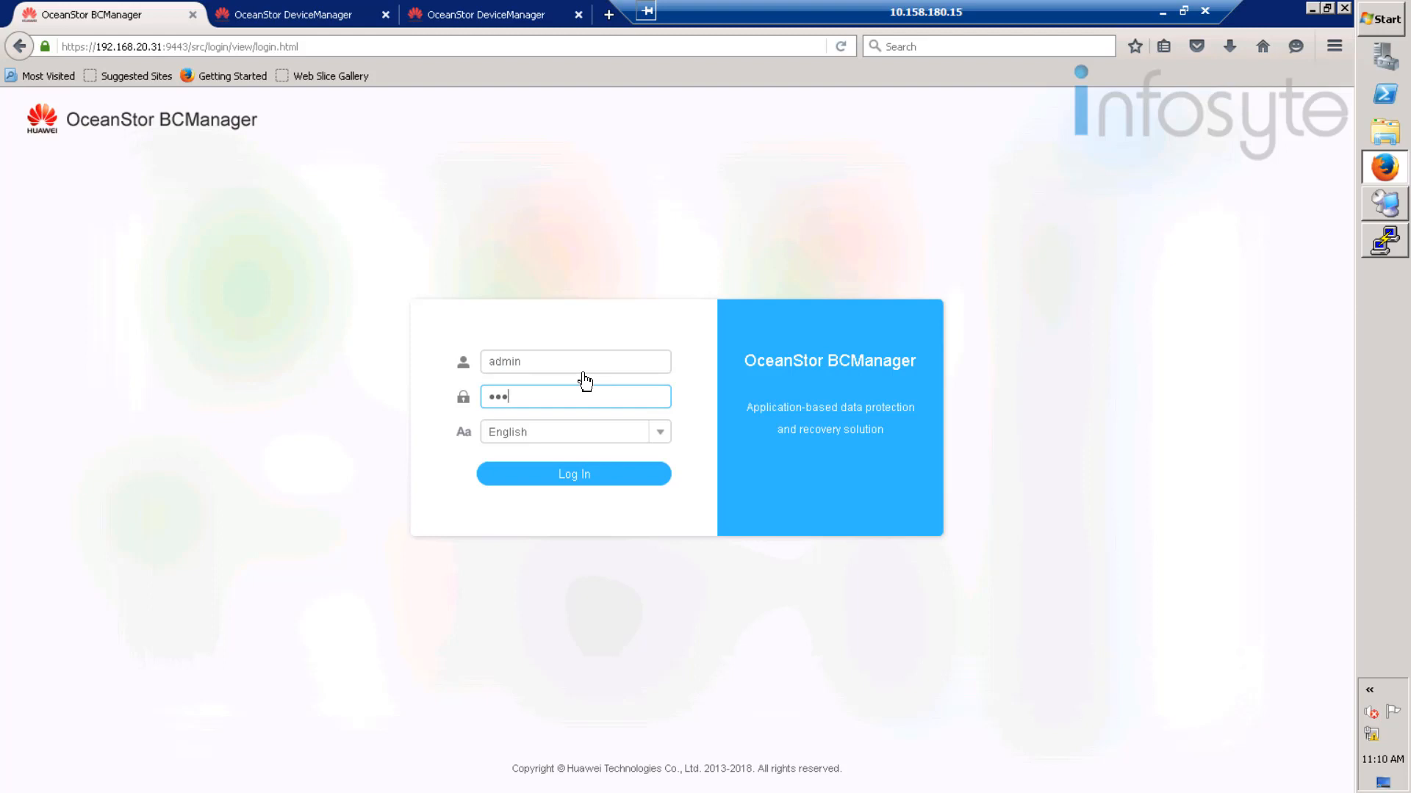
left_click(571, 479)
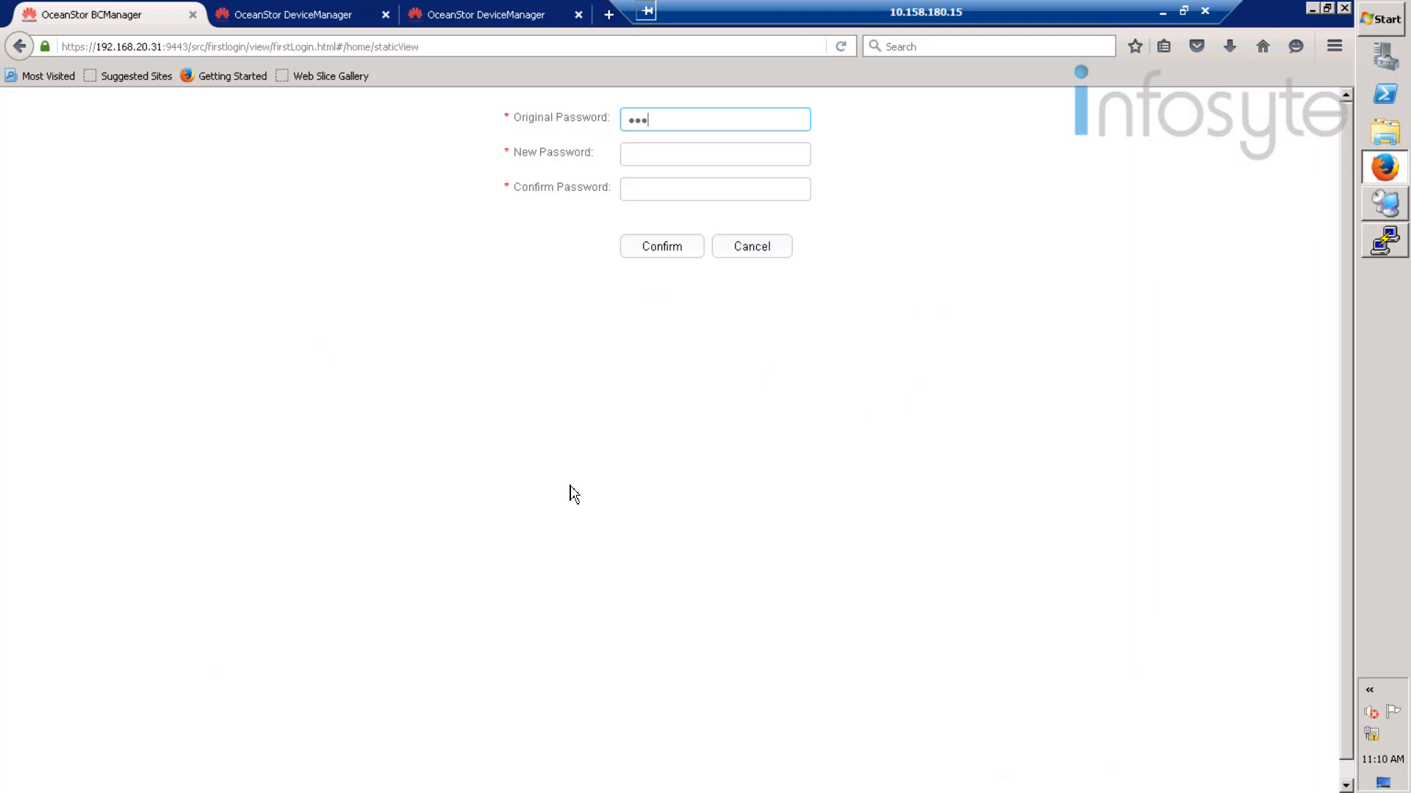
- Enter the old password and new password twice, confirm, then log in again as admin
type("23")
key("Tab")
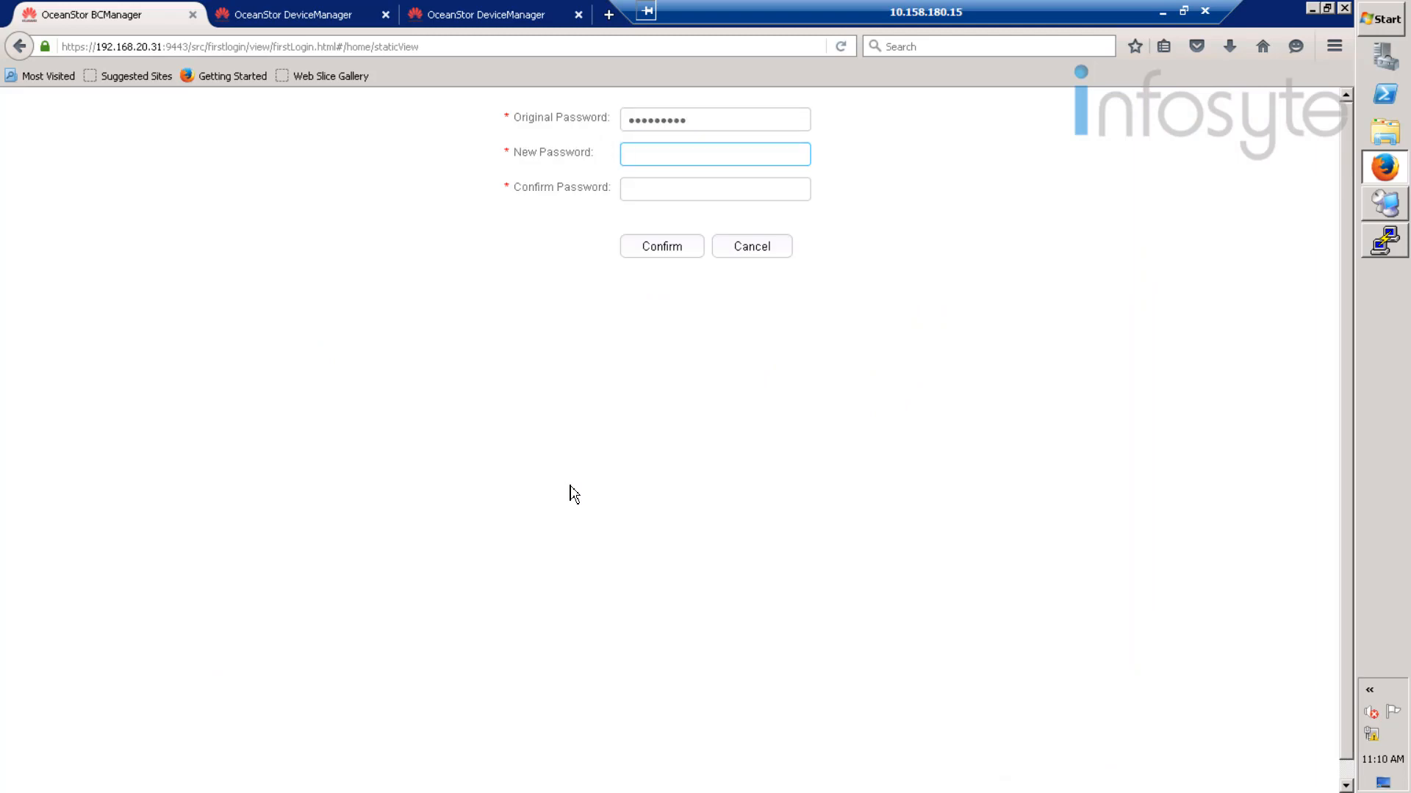
type("•••••••")
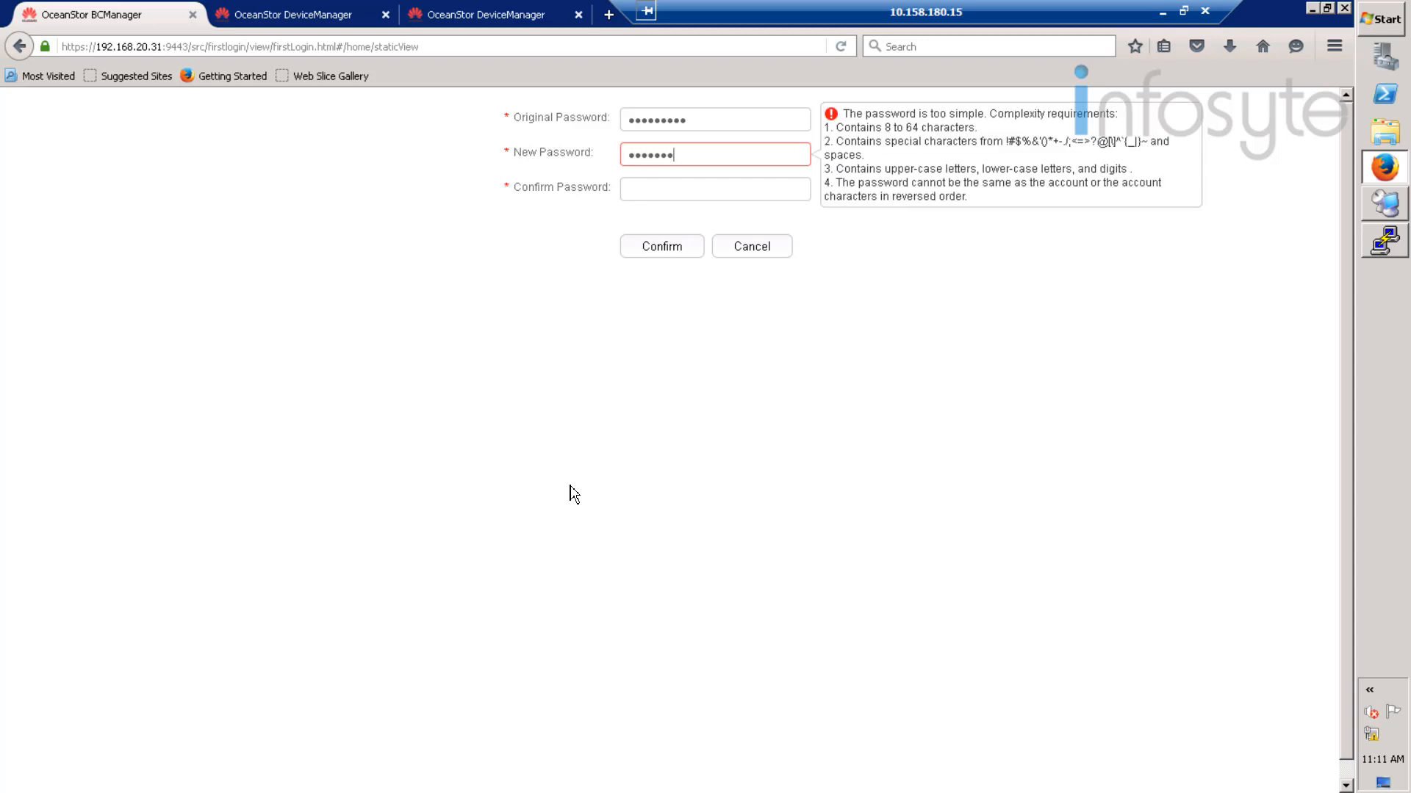
type("••")
key("Tab")
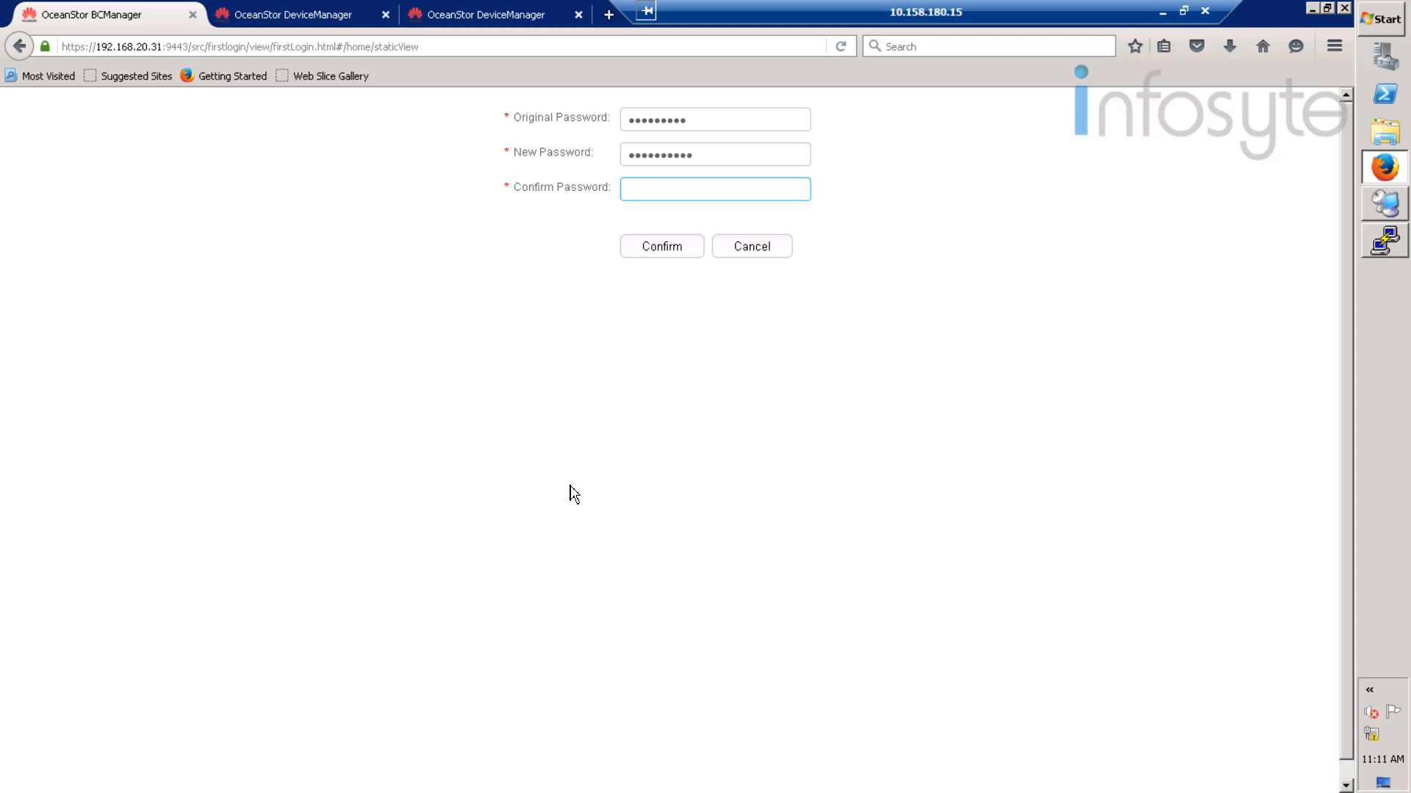
type("•••••••••")
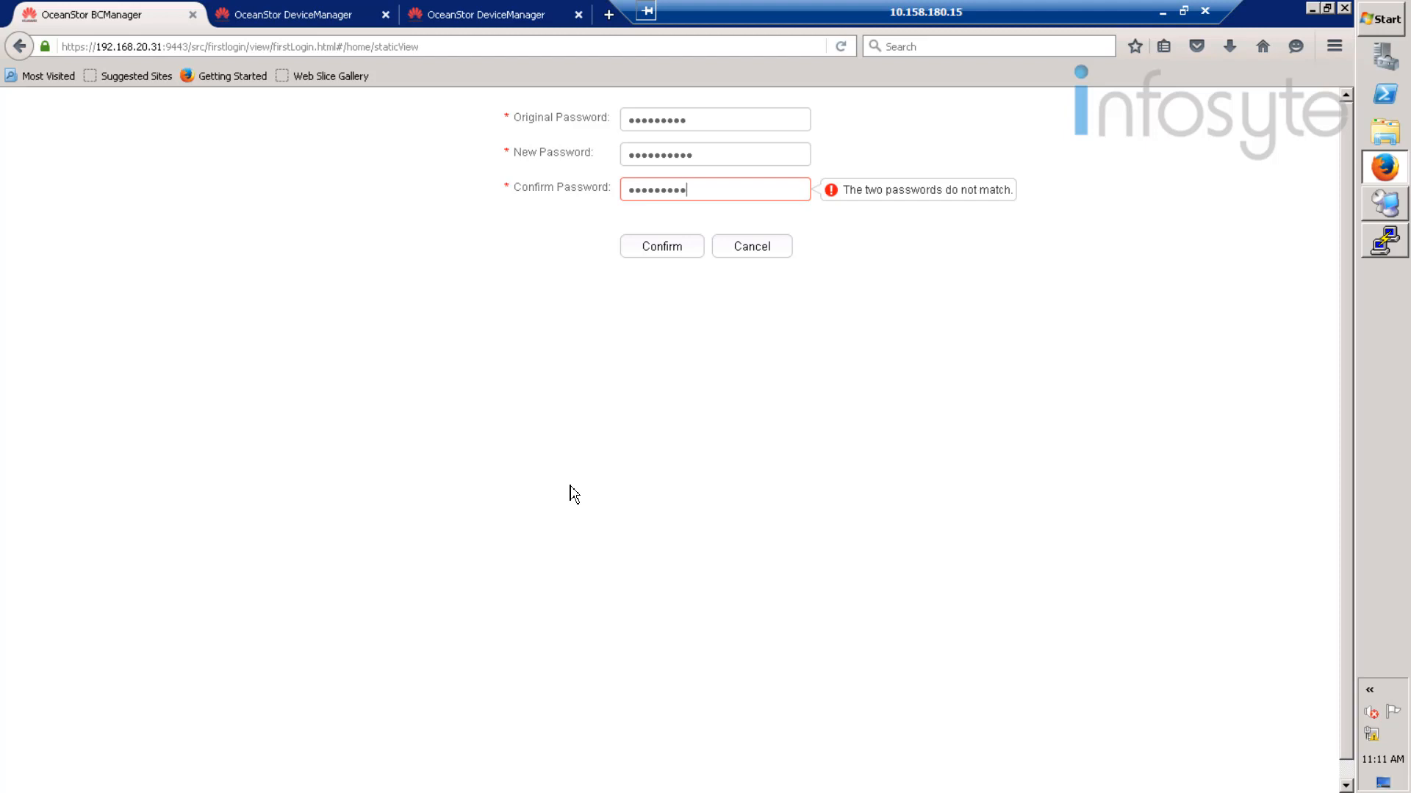
type("•")
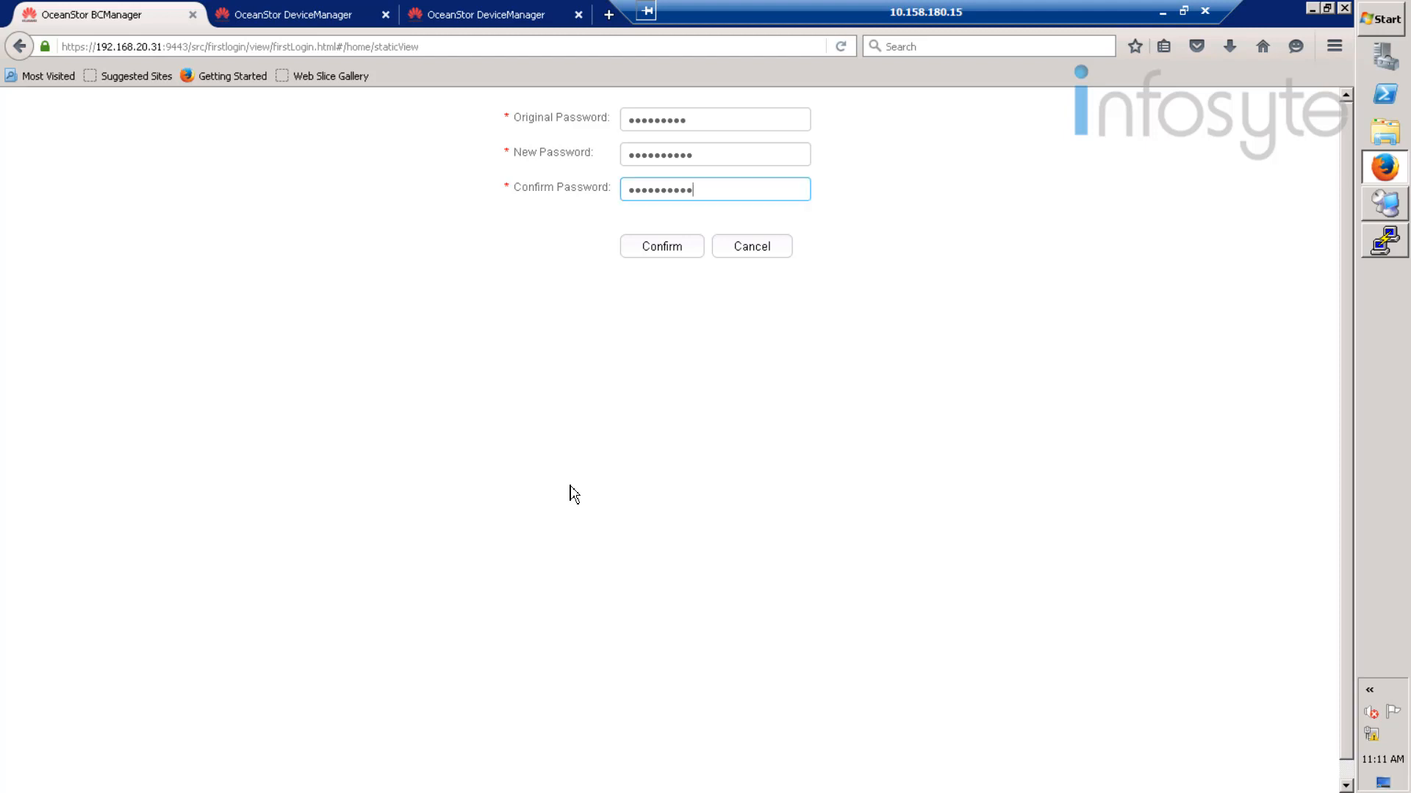
left_click(671, 246)
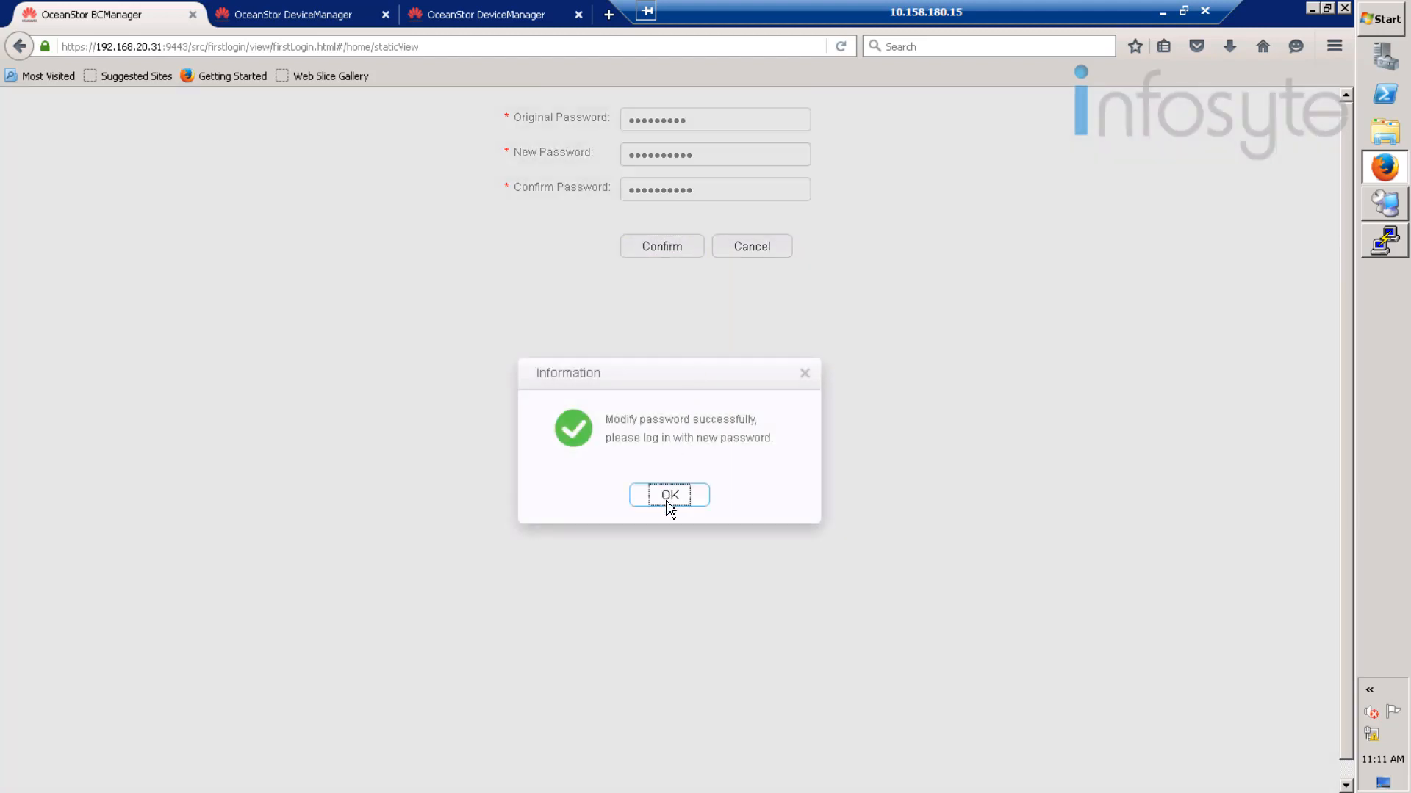
left_click(670, 496)
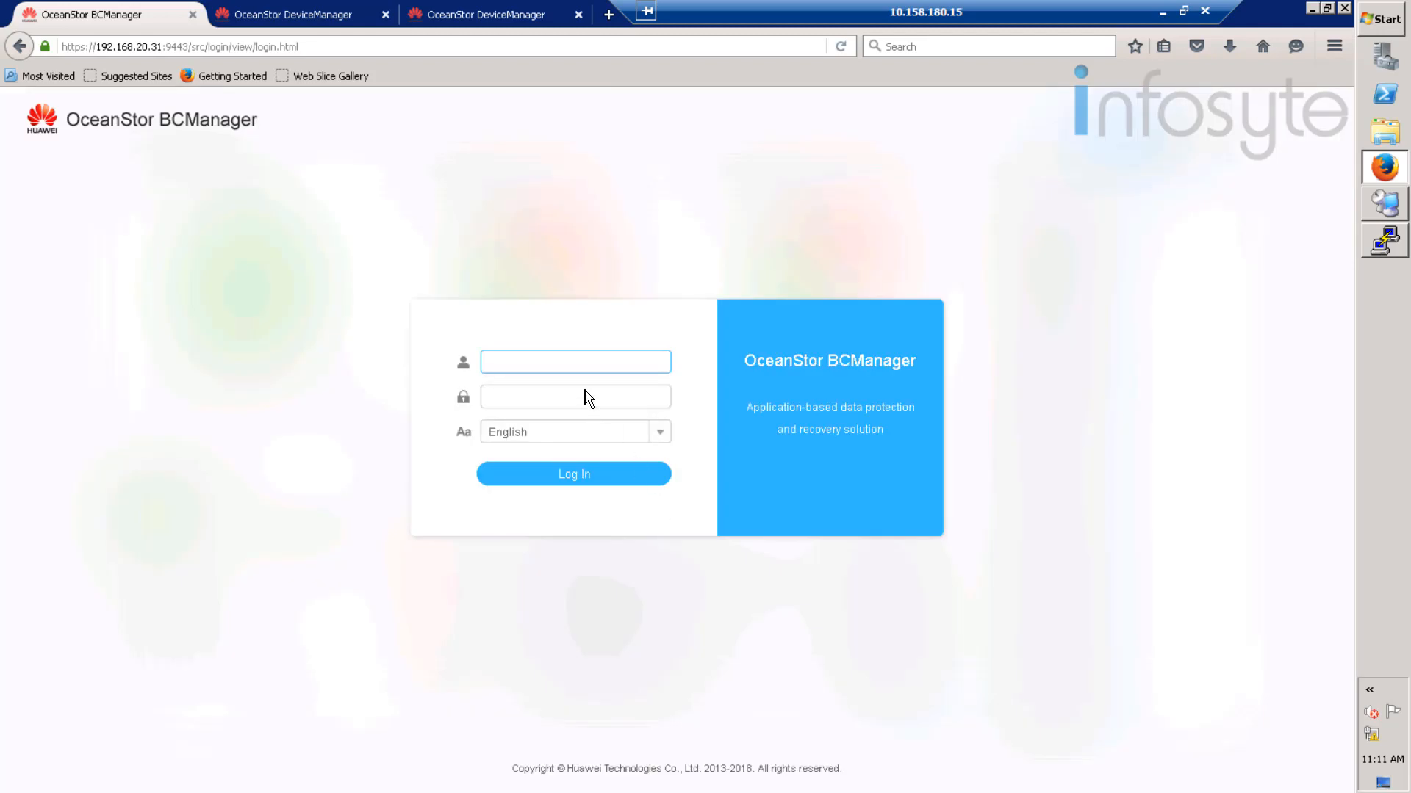
type("admin")
left_click(589, 397)
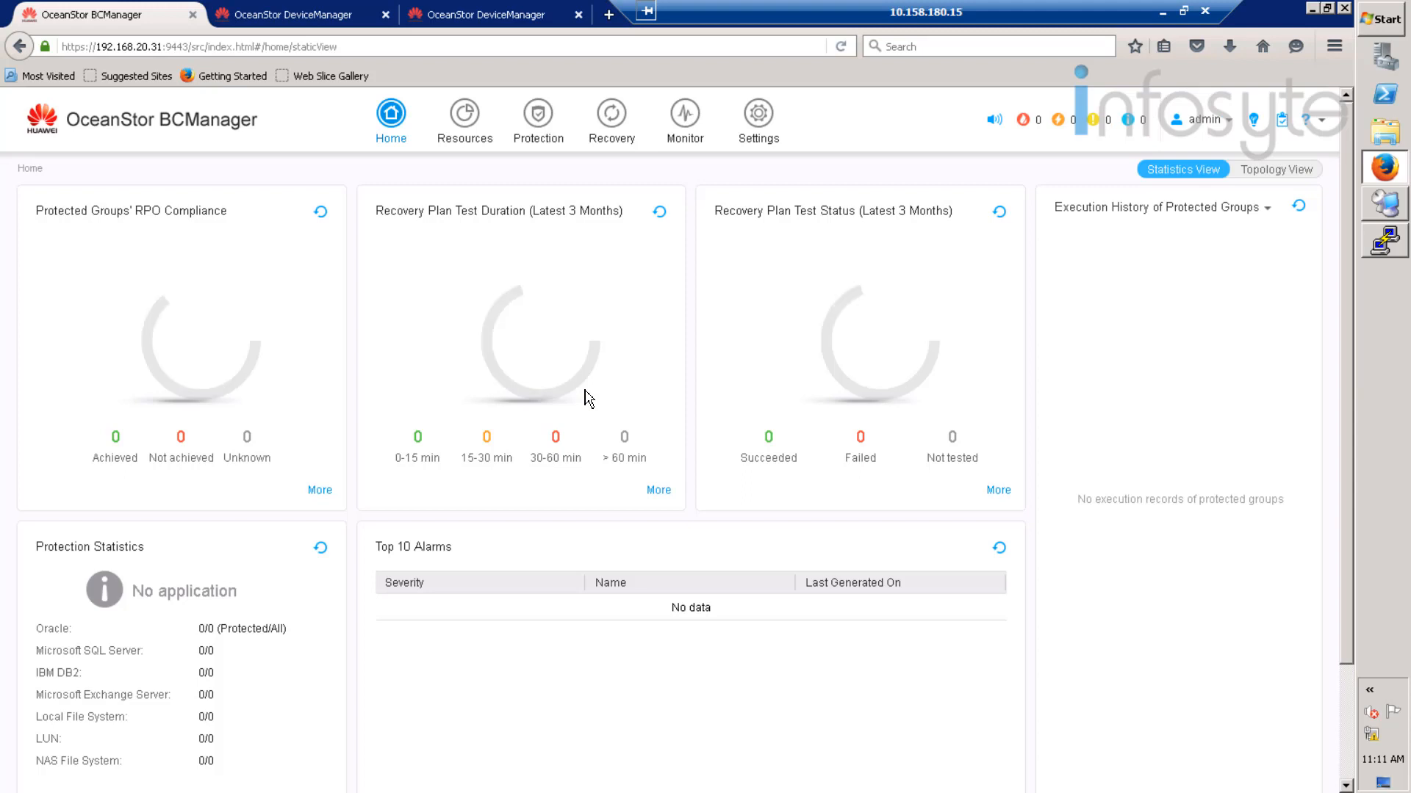
- Create a site named Production under Resources
left_click(465, 116)
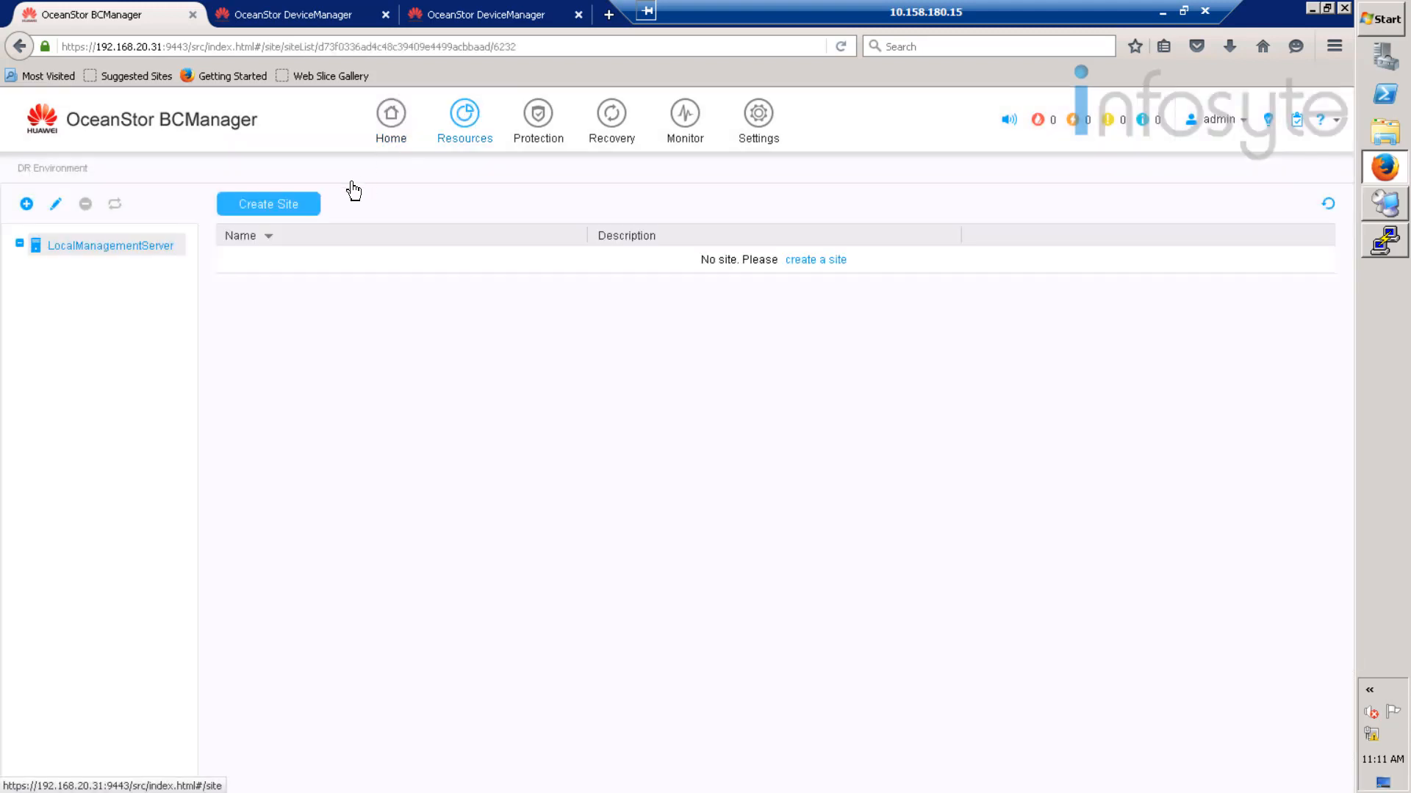
left_click(281, 211)
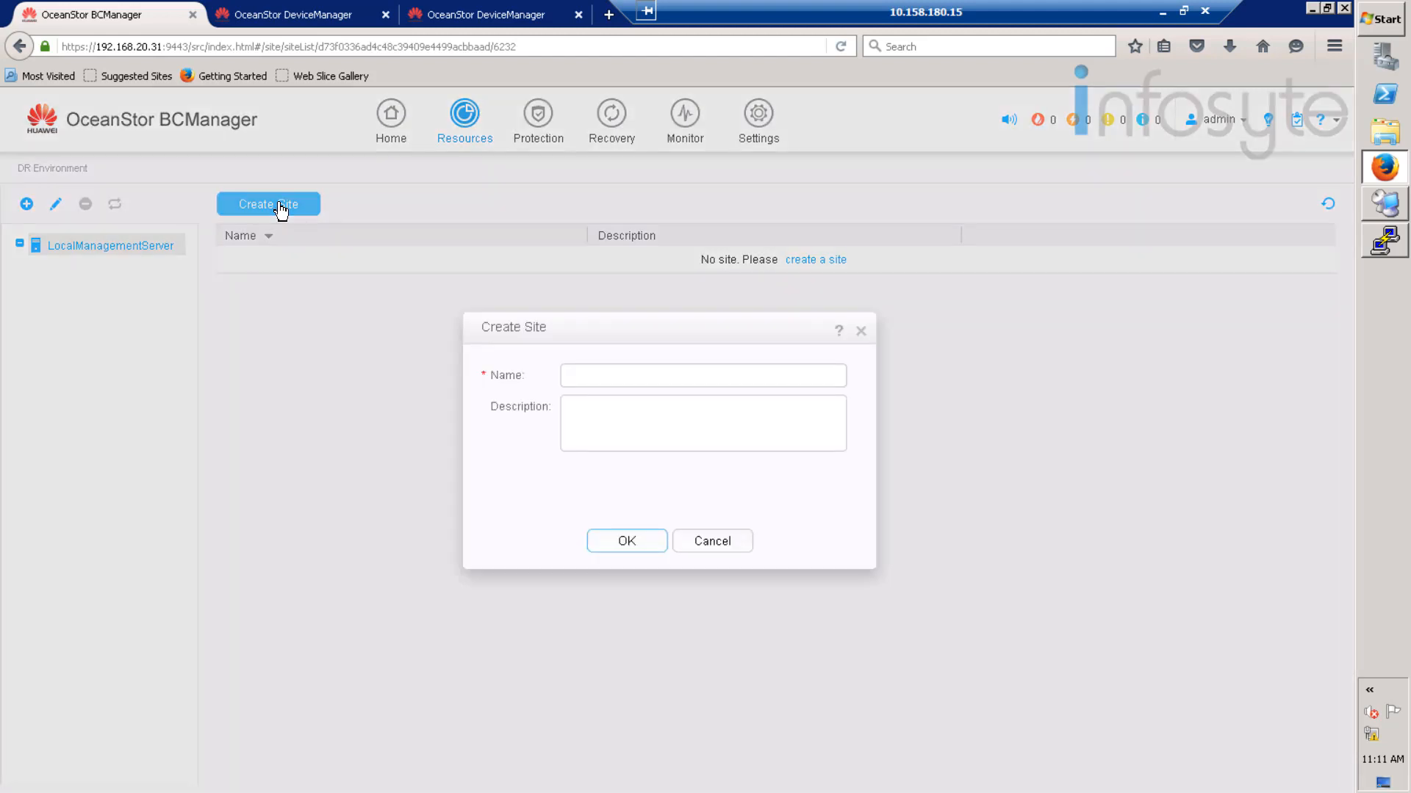
left_click(646, 383)
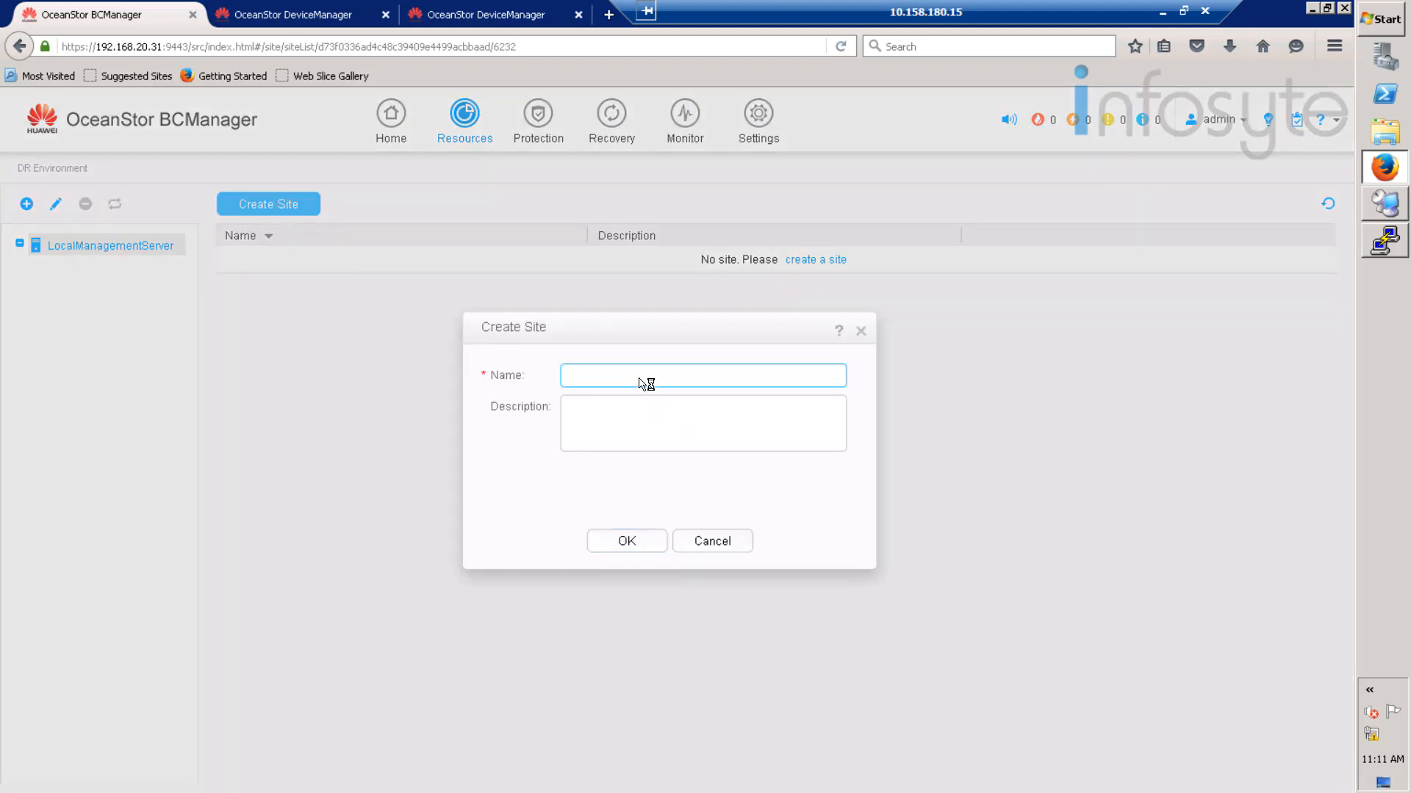
type("Production")
left_click(626, 542)
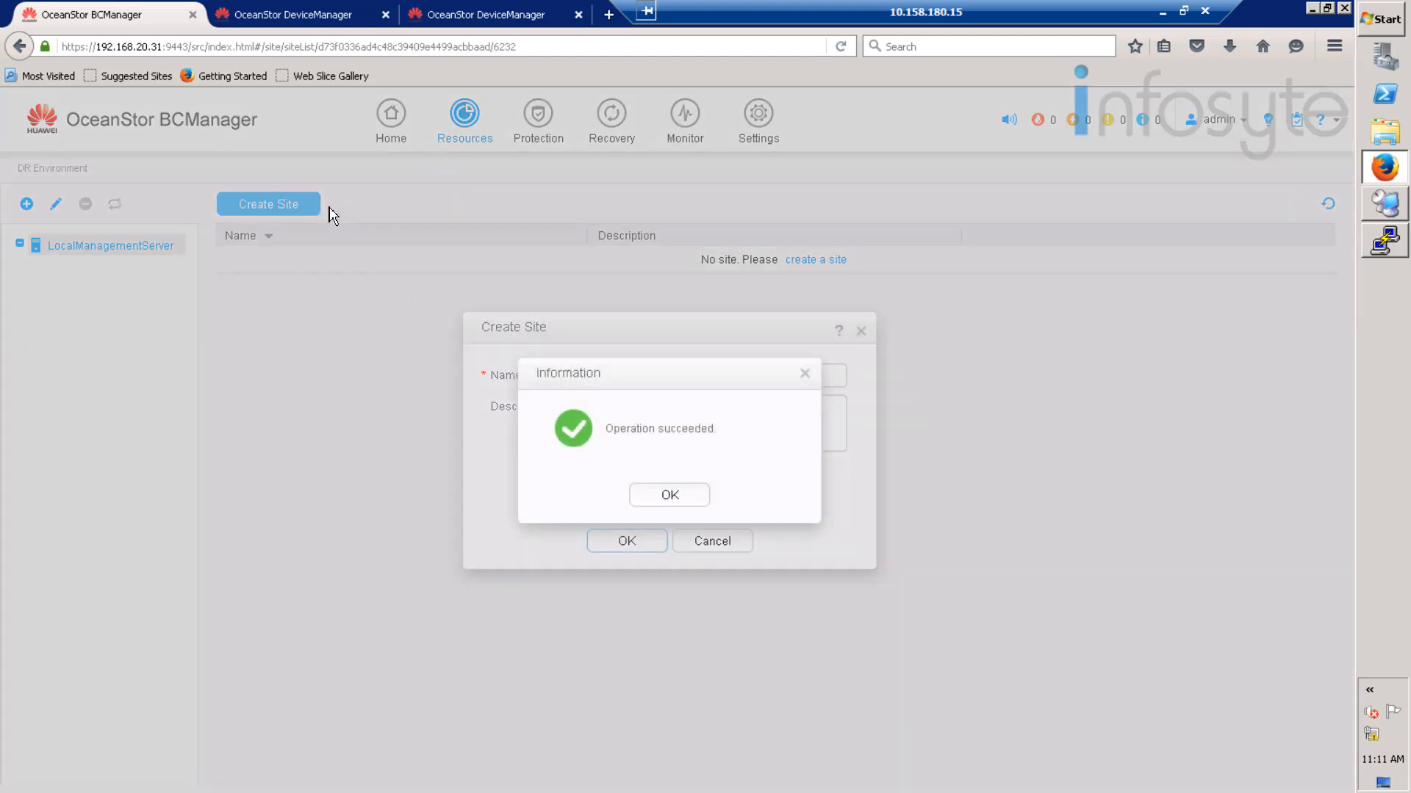
left_click(669, 496)
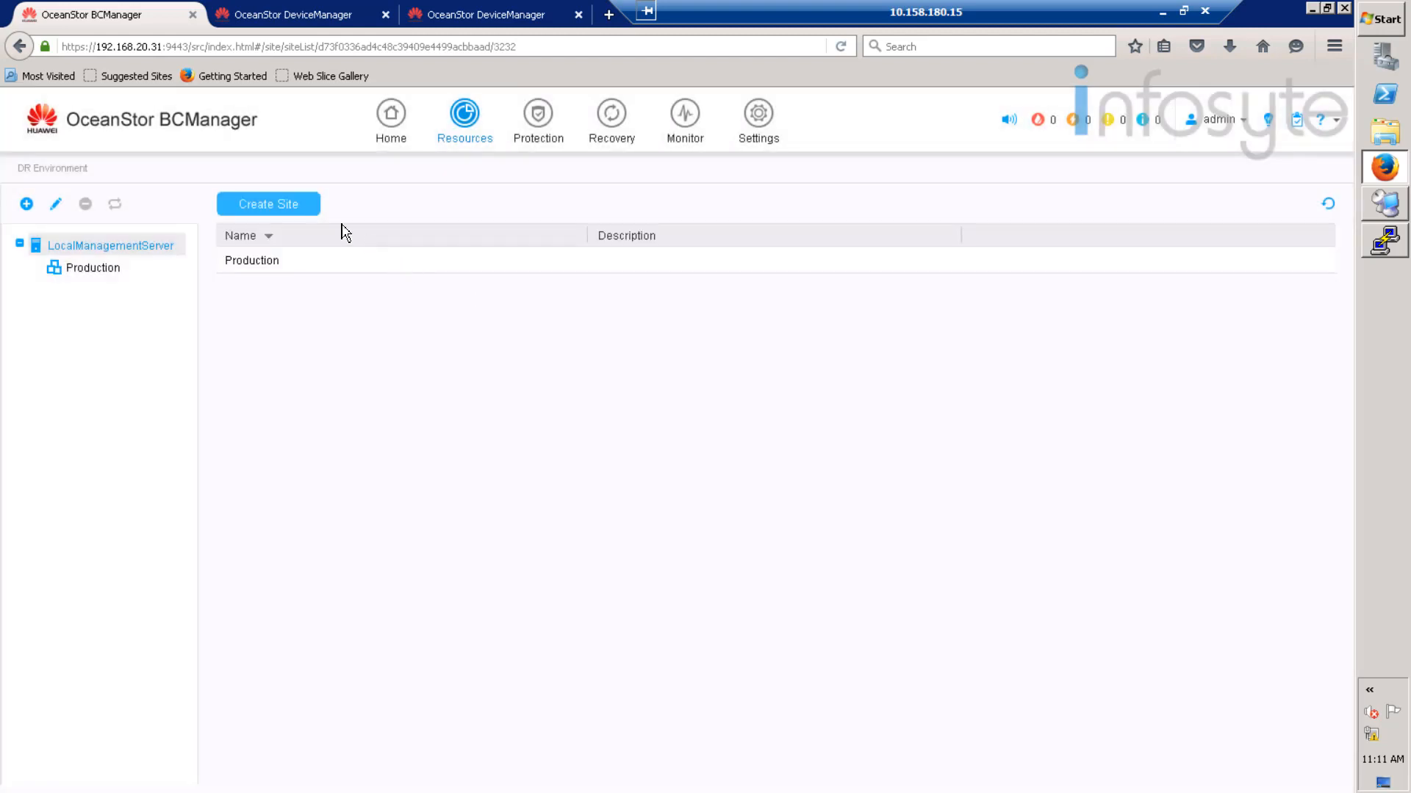
- Create a second site named Disaster, then open the Production site's overview
left_click(295, 207)
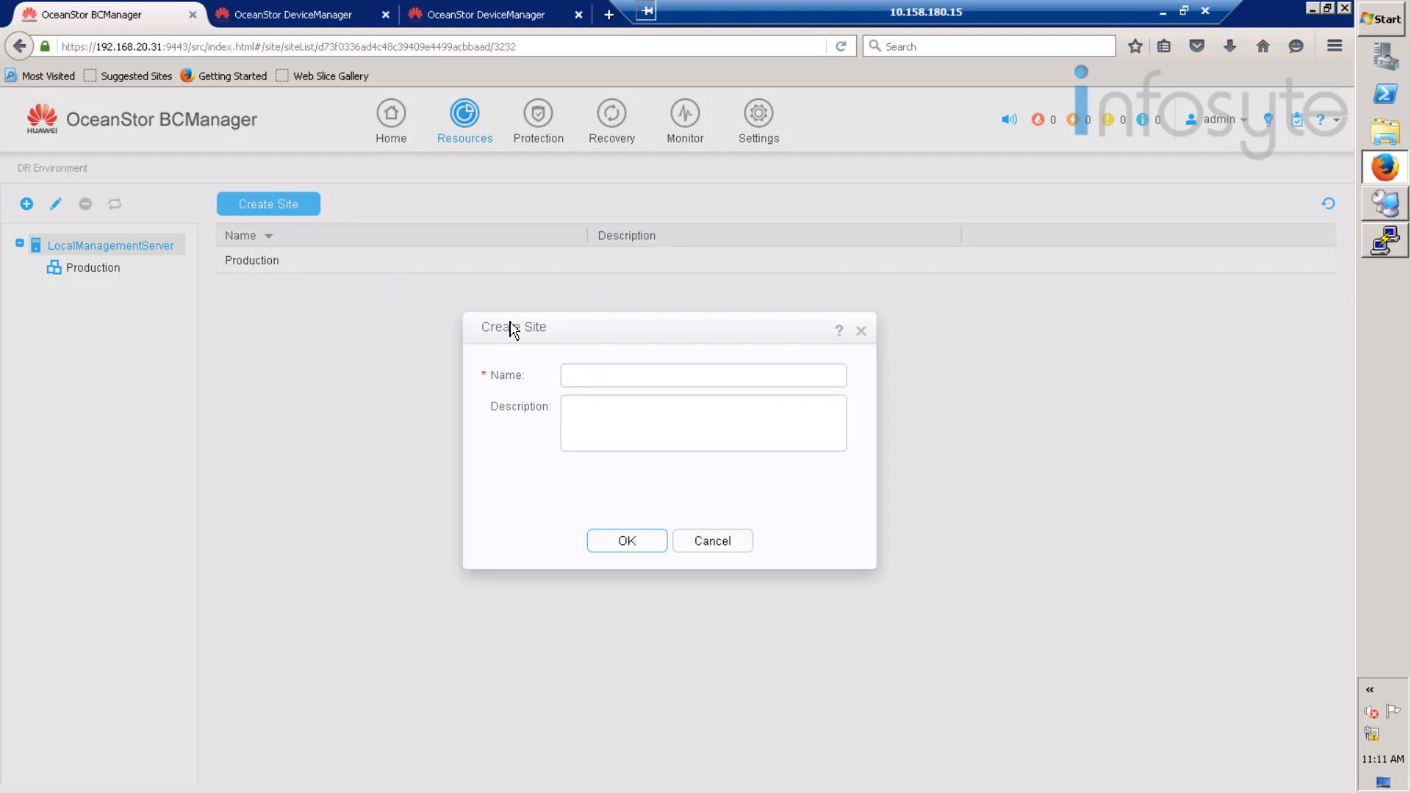
left_click(604, 373)
type("D")
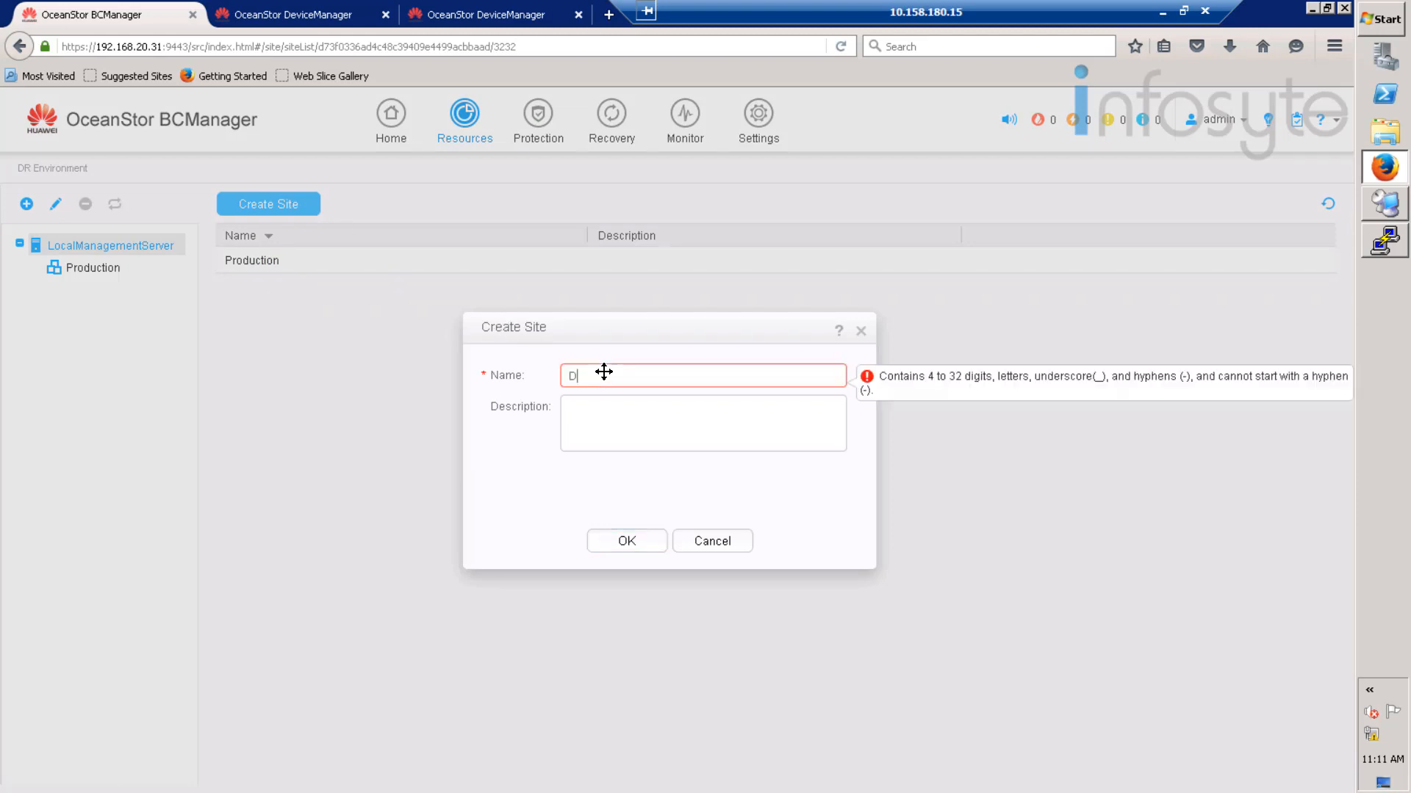
type("isaster")
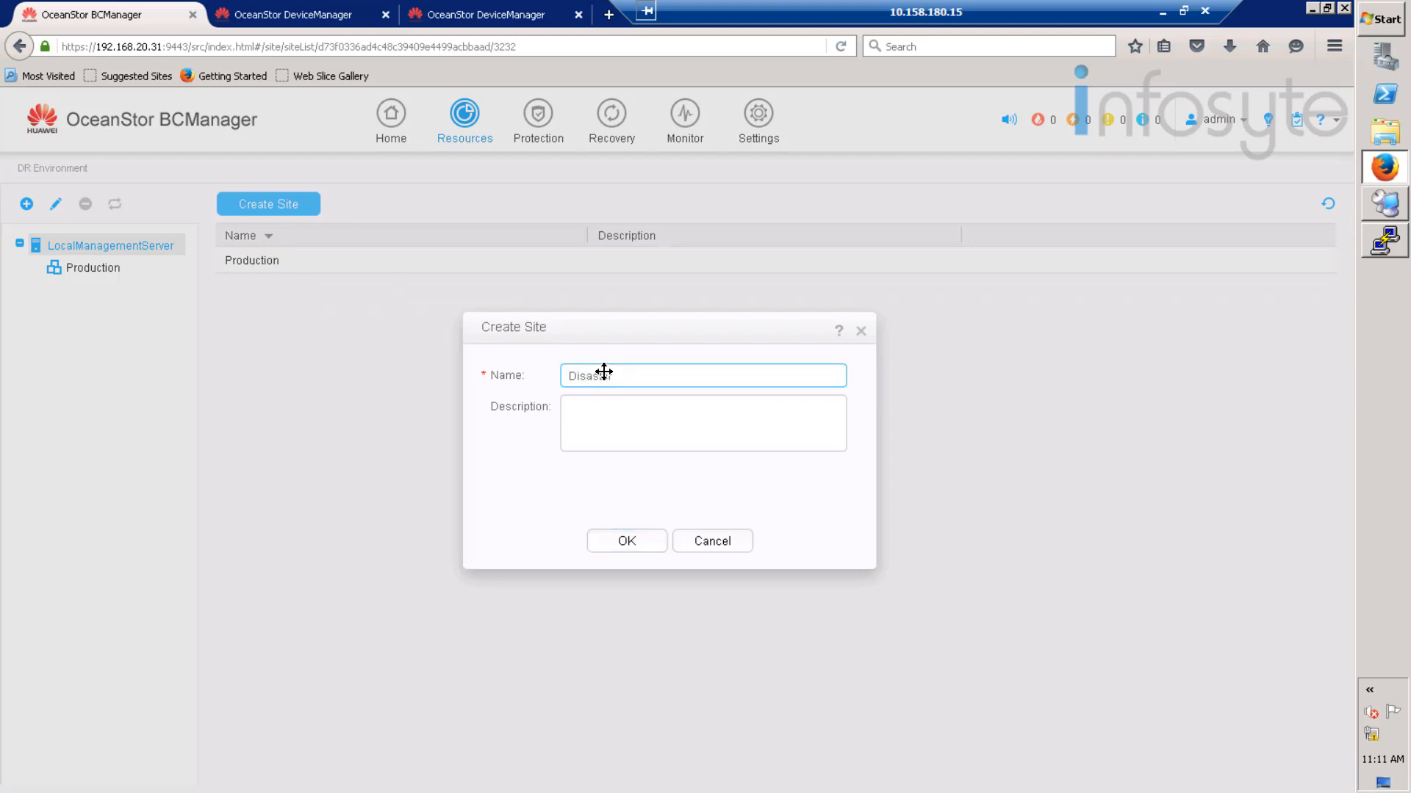
left_click(641, 543)
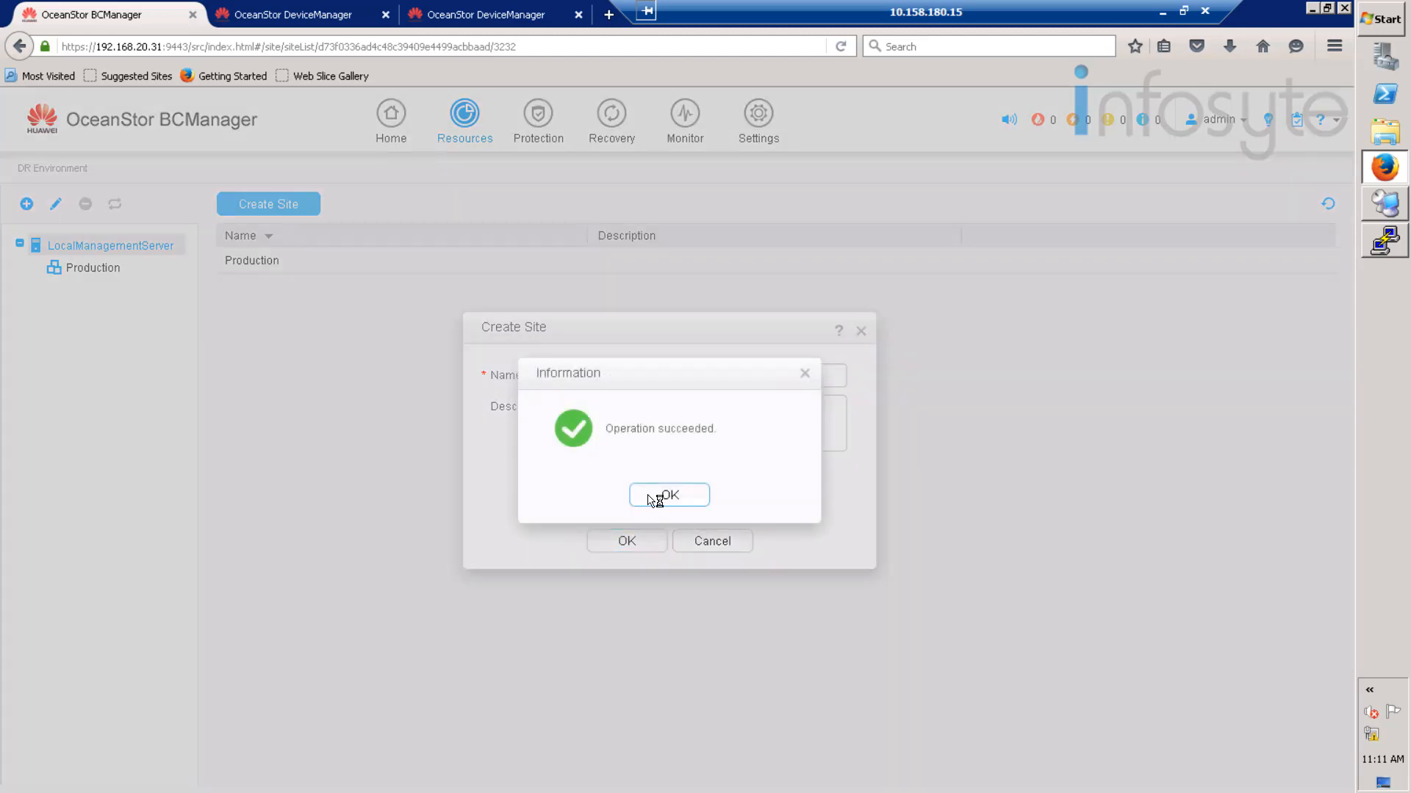
left_click(654, 499)
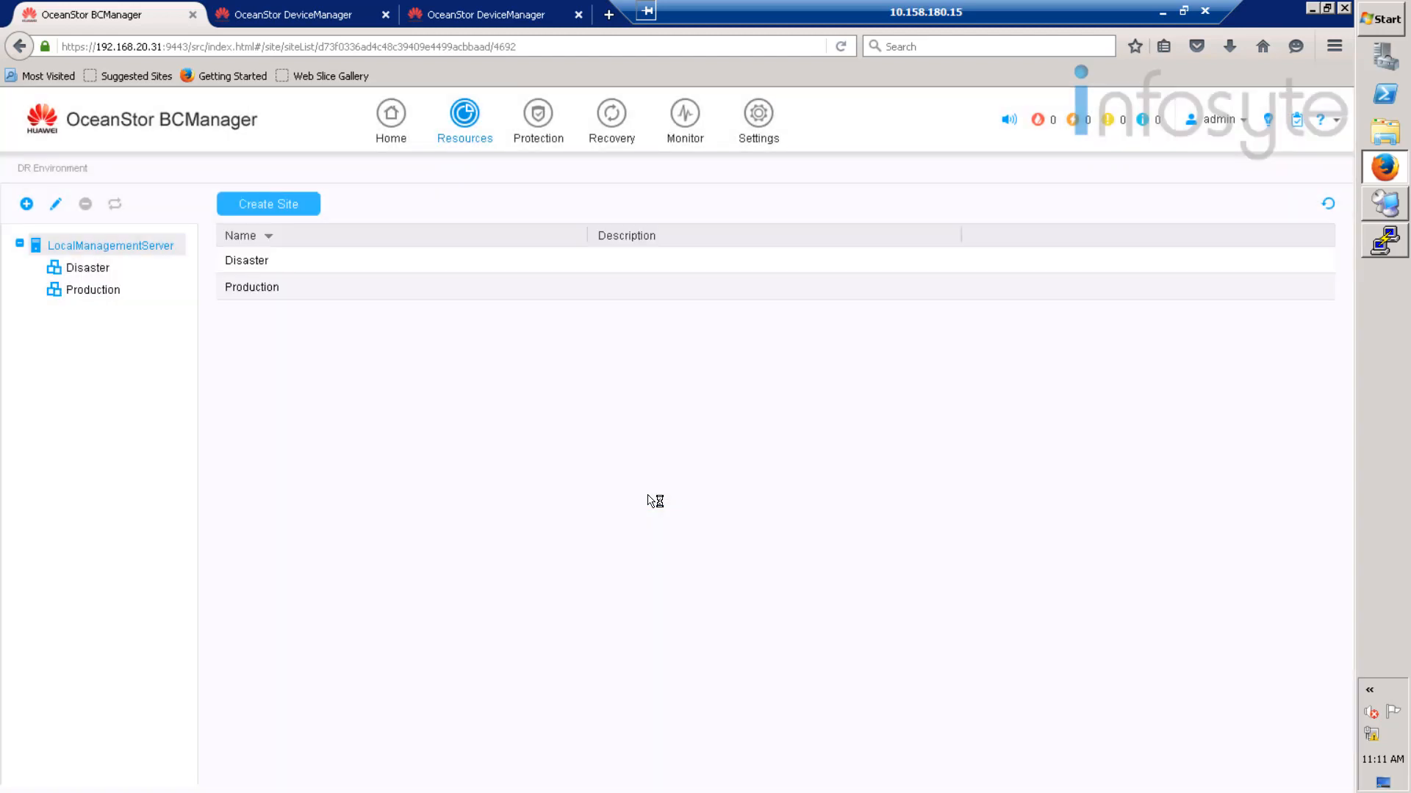
left_click(79, 292)
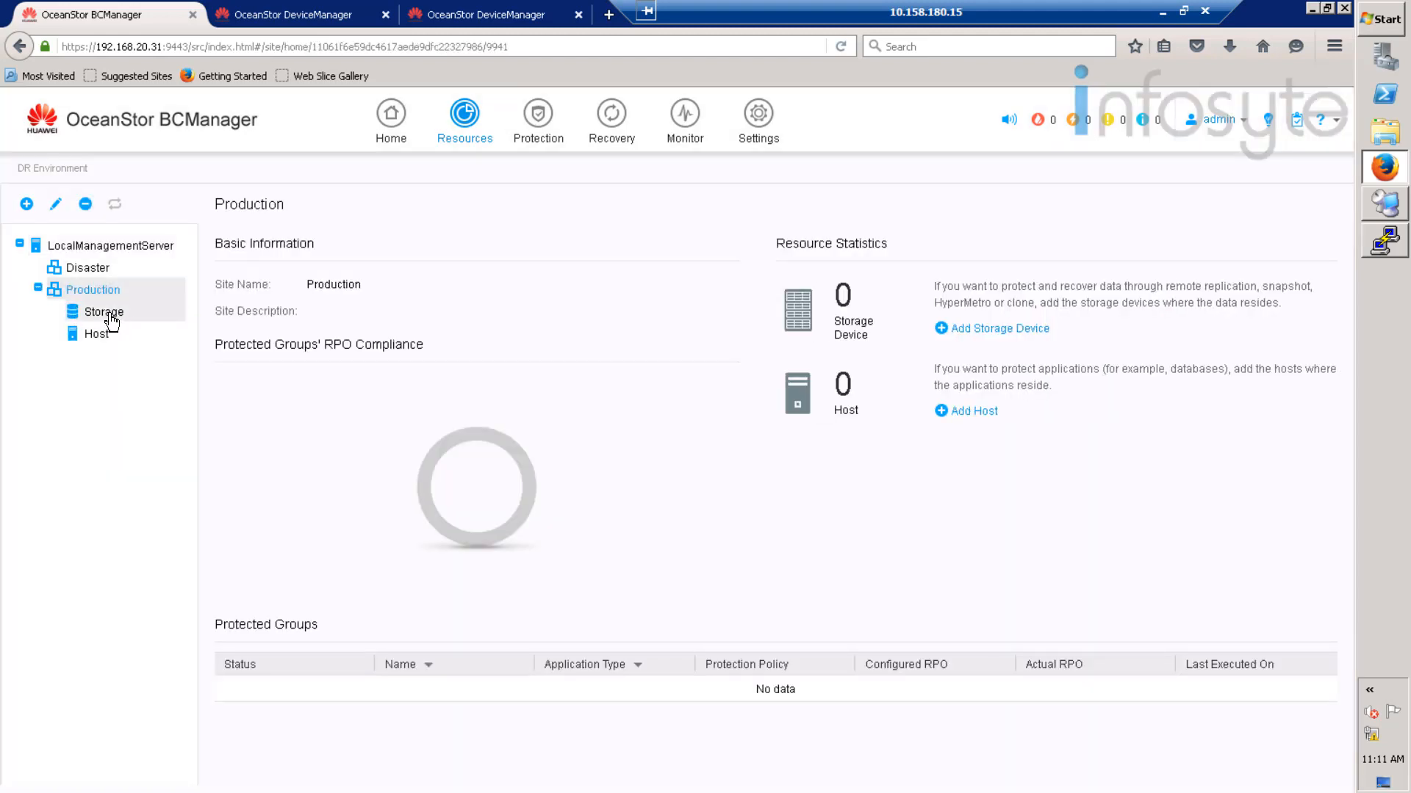
- Add host 192.168.20.20 to Production with username rdadmin and its password
left_click(99, 339)
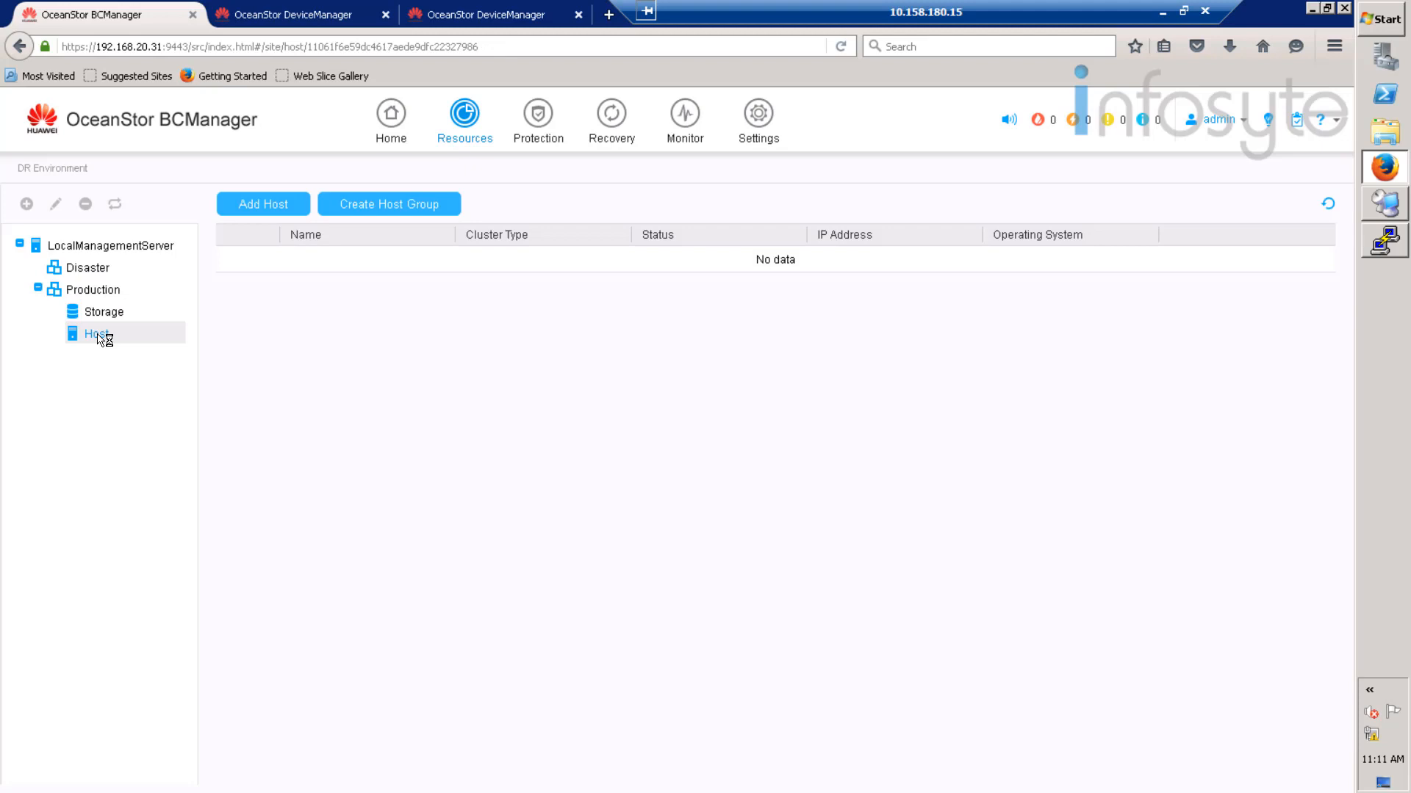
left_click(272, 209)
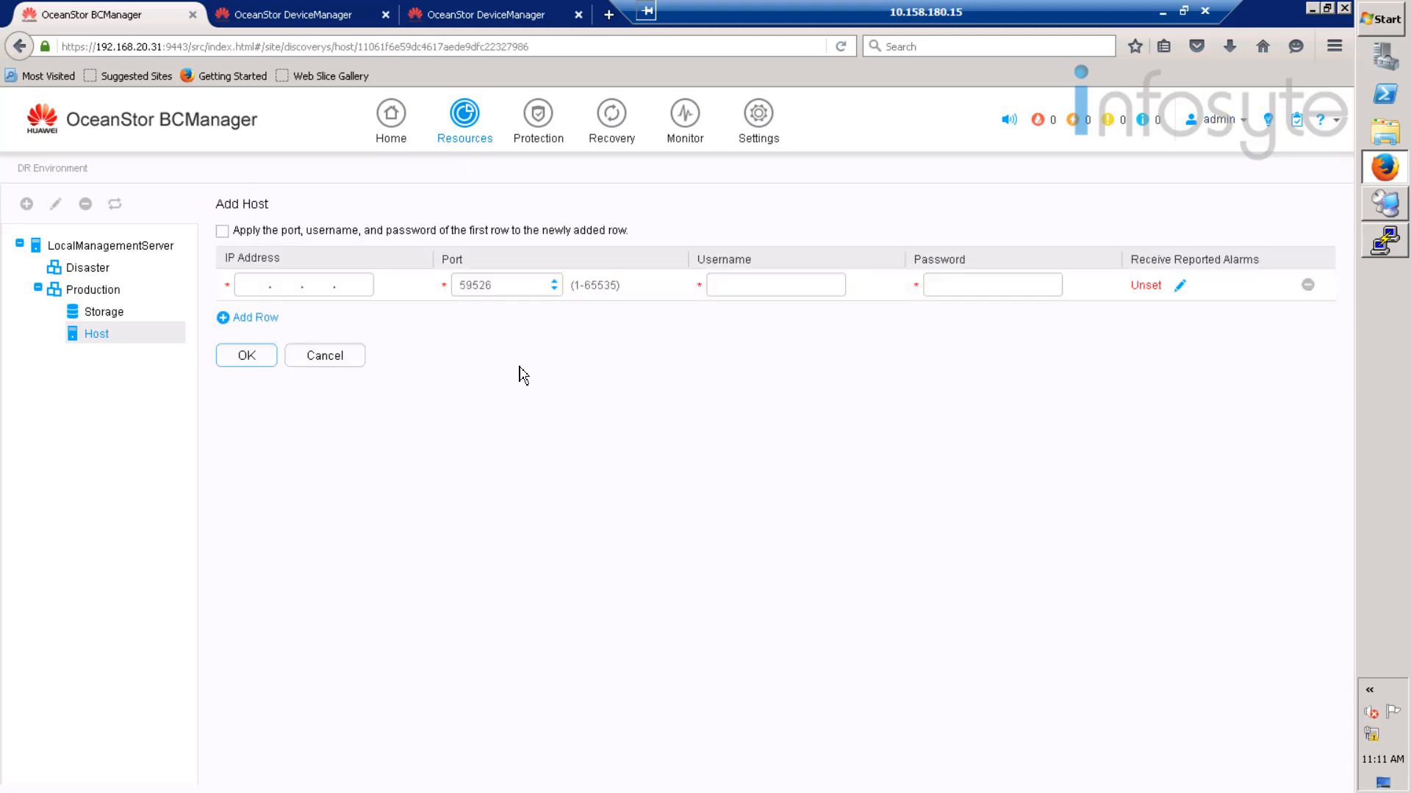
left_click(252, 287)
type("192.168.")
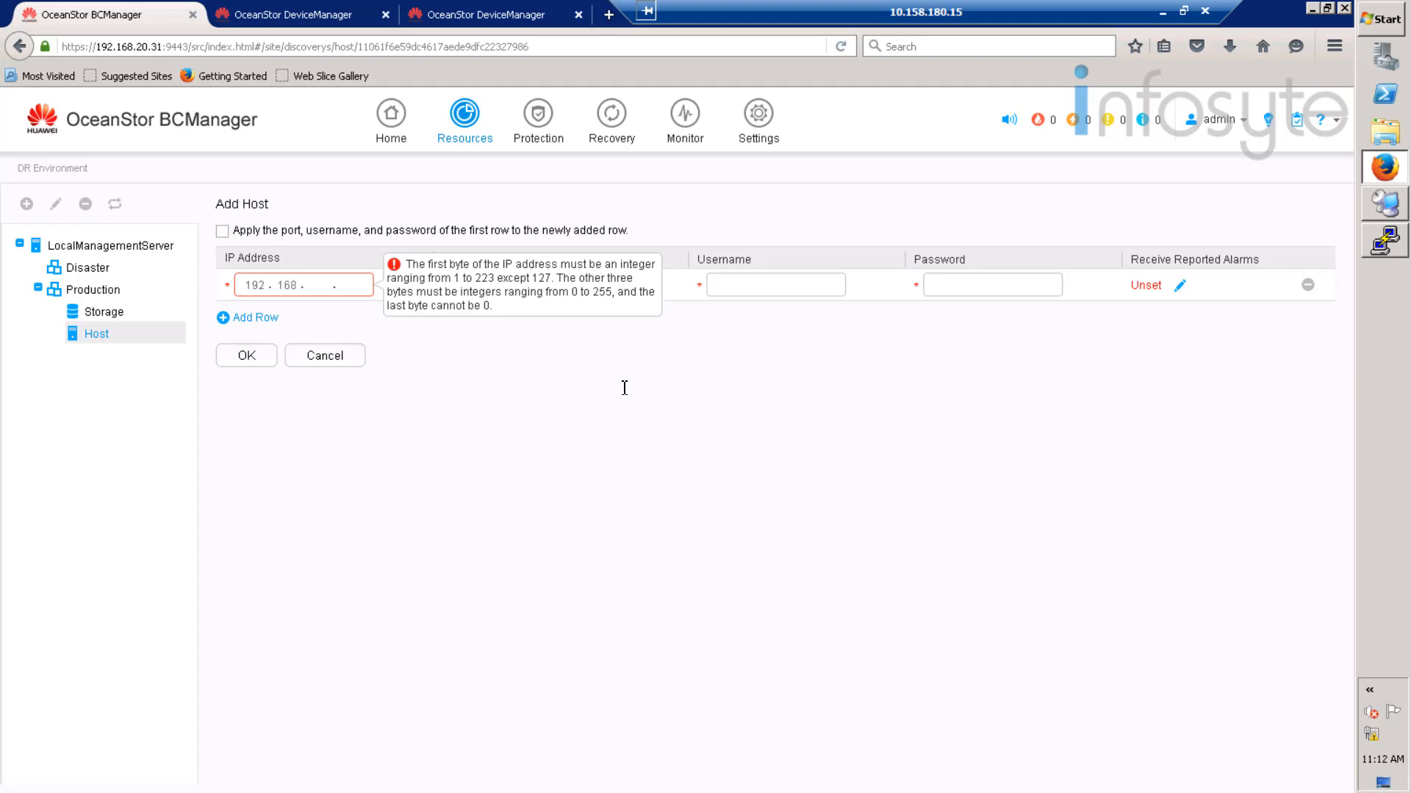
type("20.20")
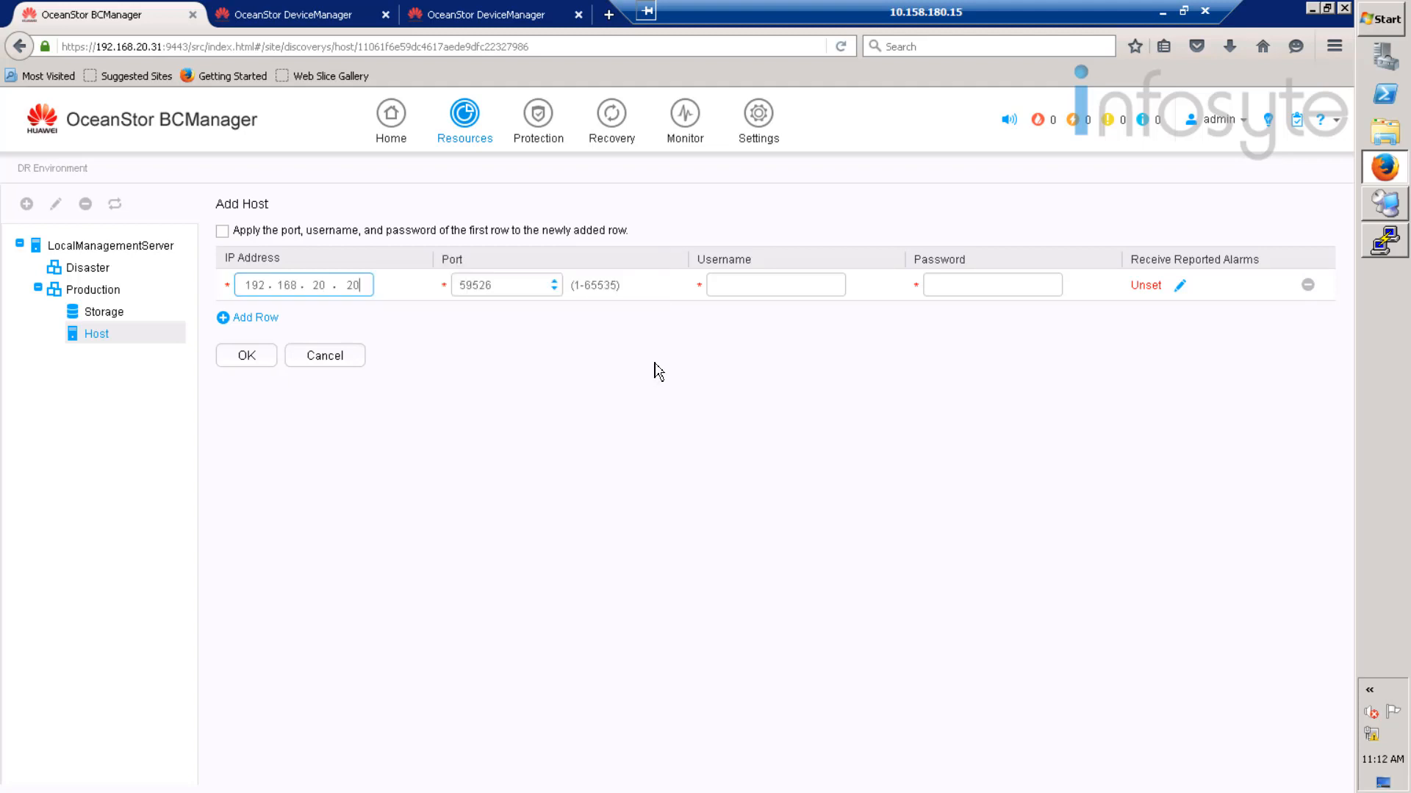
left_click(754, 288)
type("rdadmin")
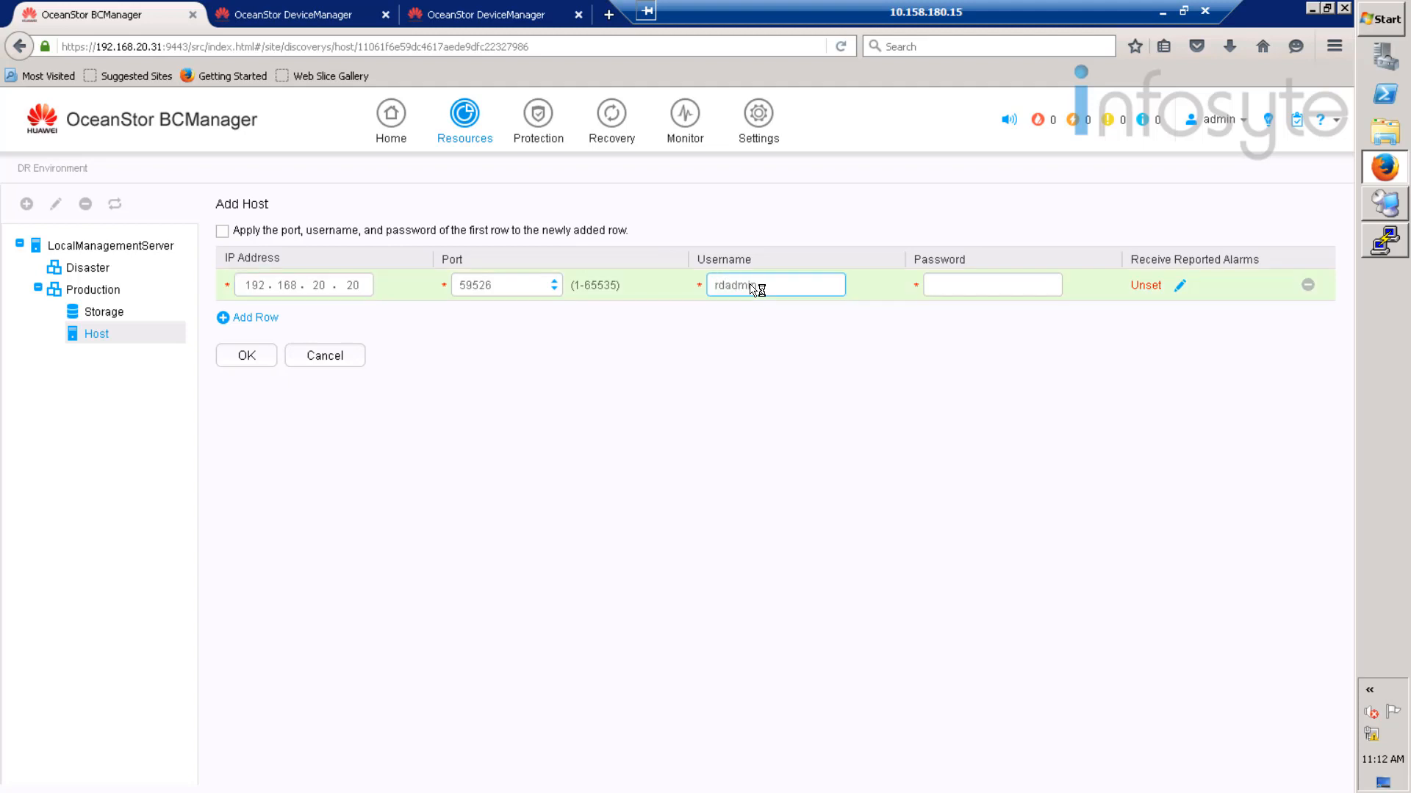
key("Tab")
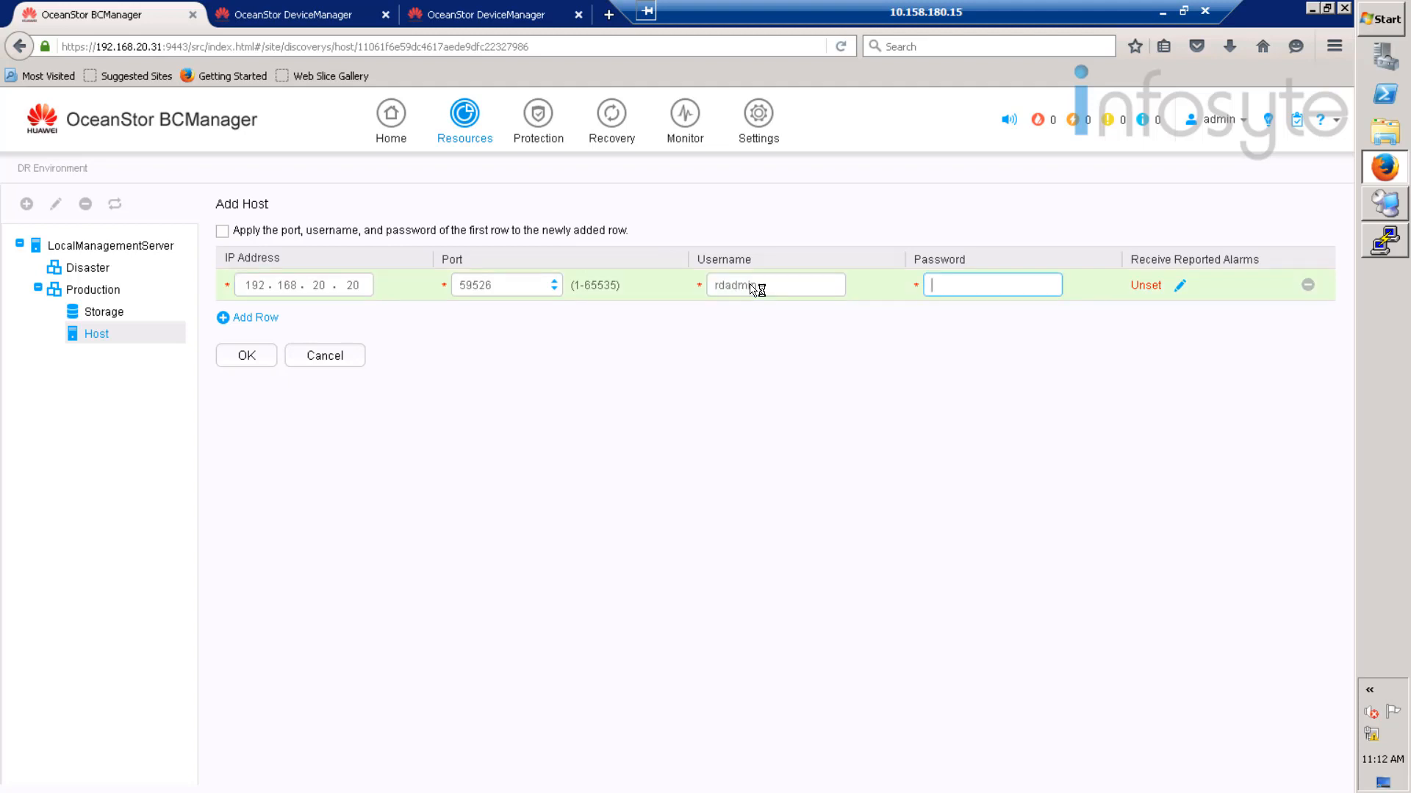
type("**********")
left_click(248, 356)
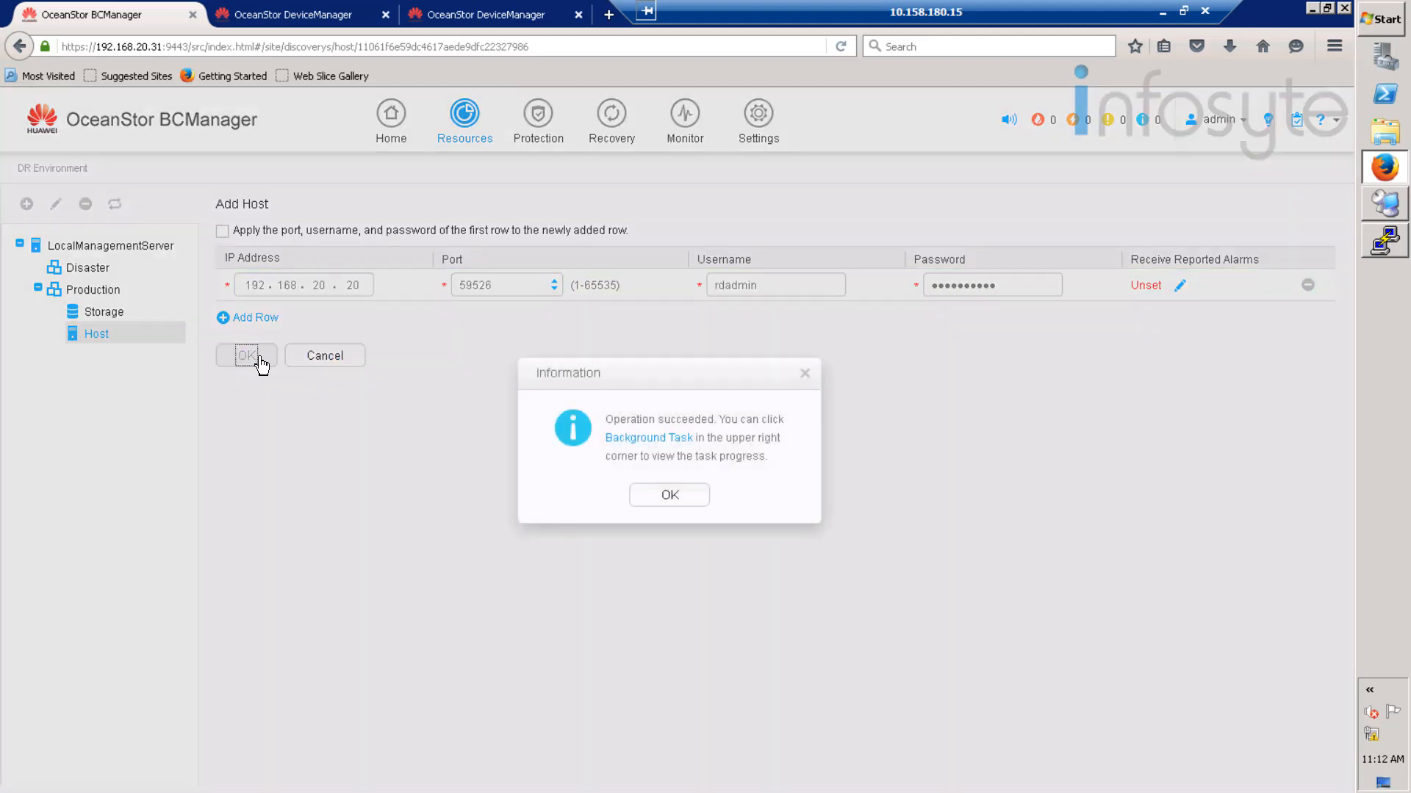
left_click(671, 495)
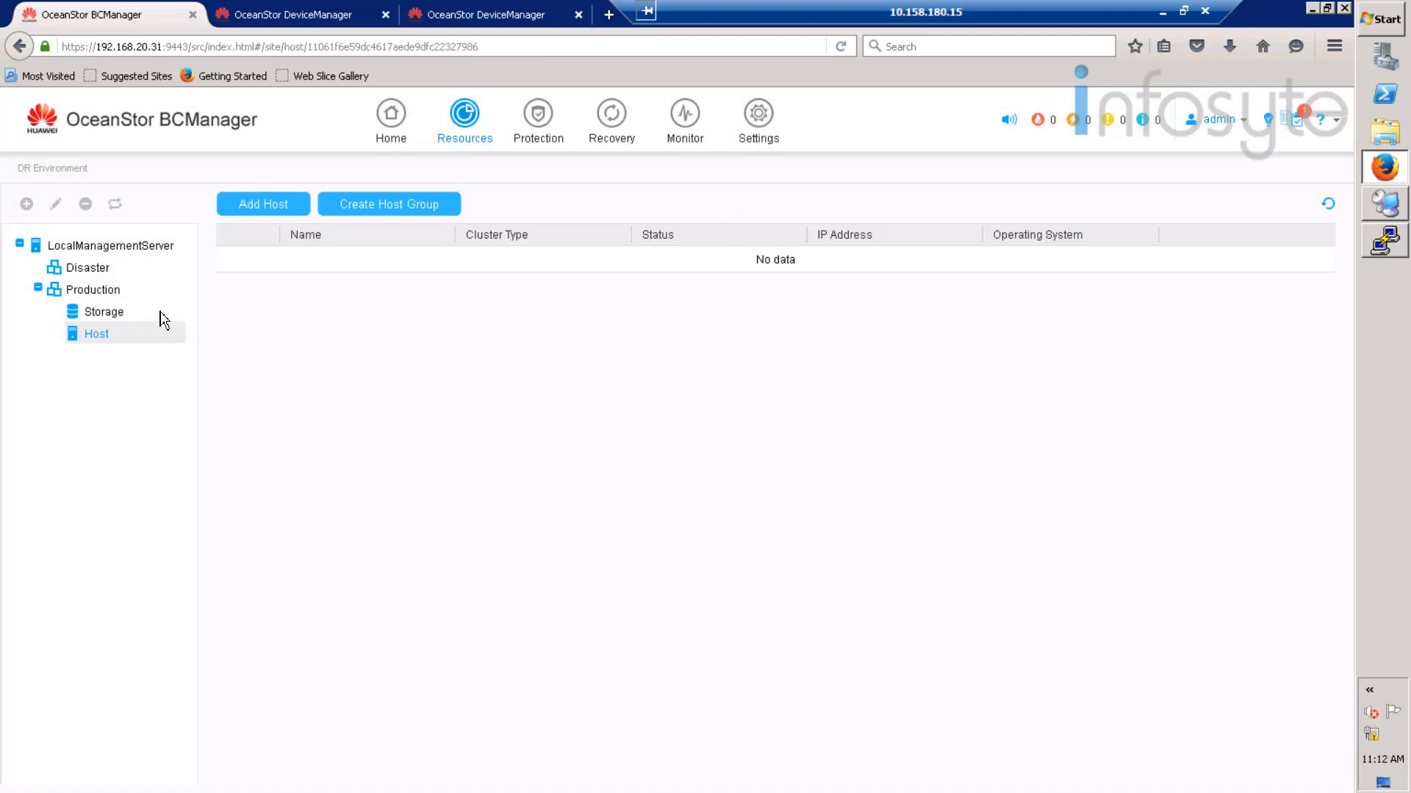
- Add storage device 192.168.20.8 to the Production site with admin credentials
left_click(110, 313)
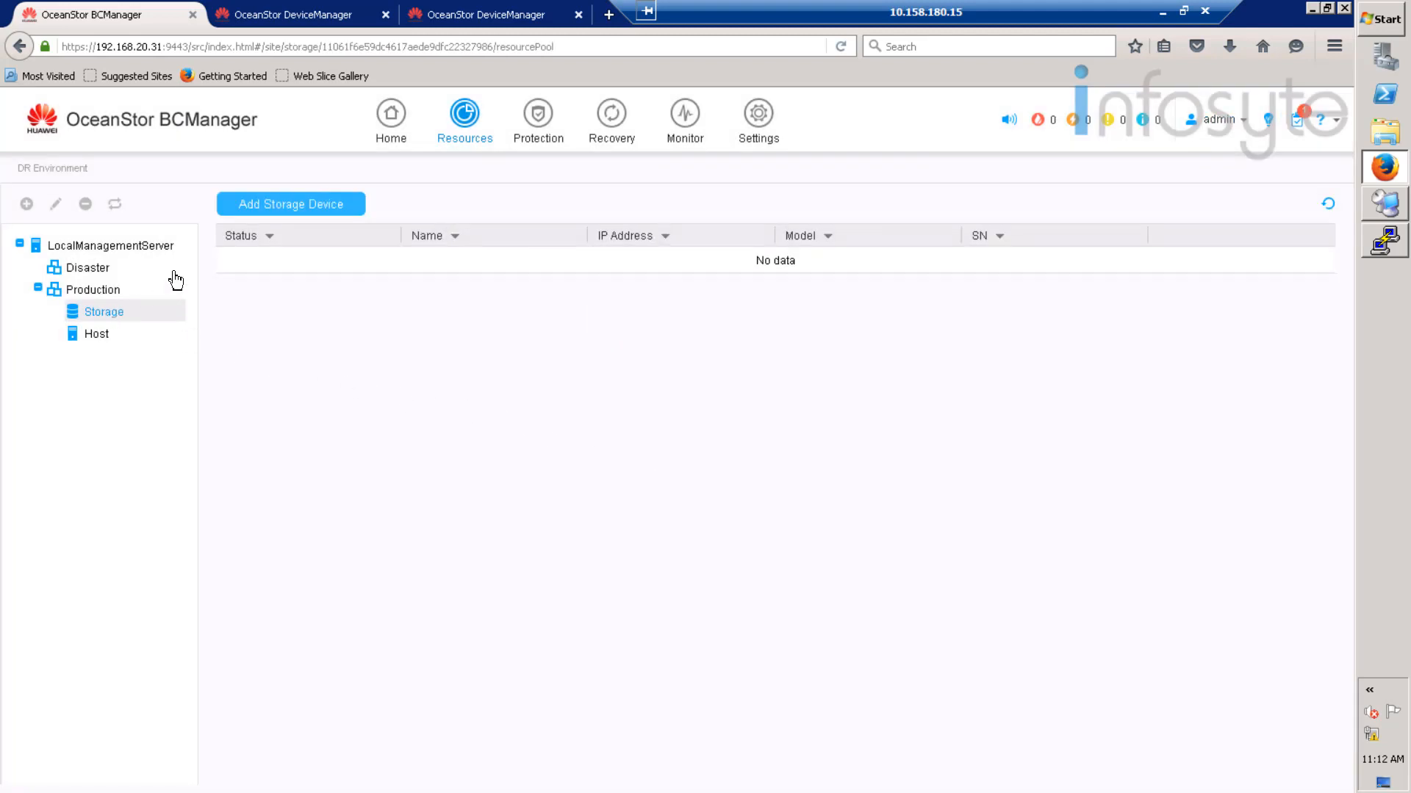
left_click(301, 207)
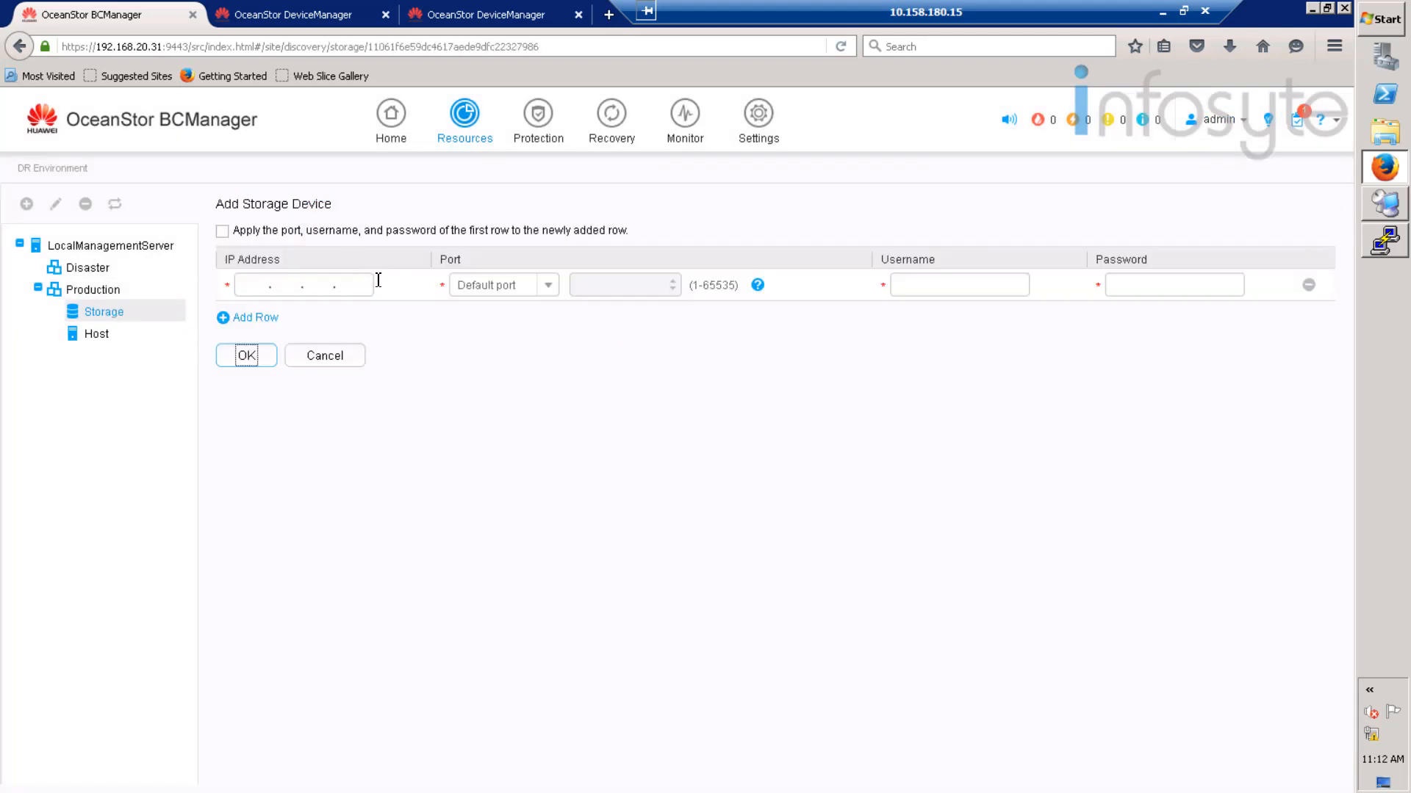
left_click(252, 289)
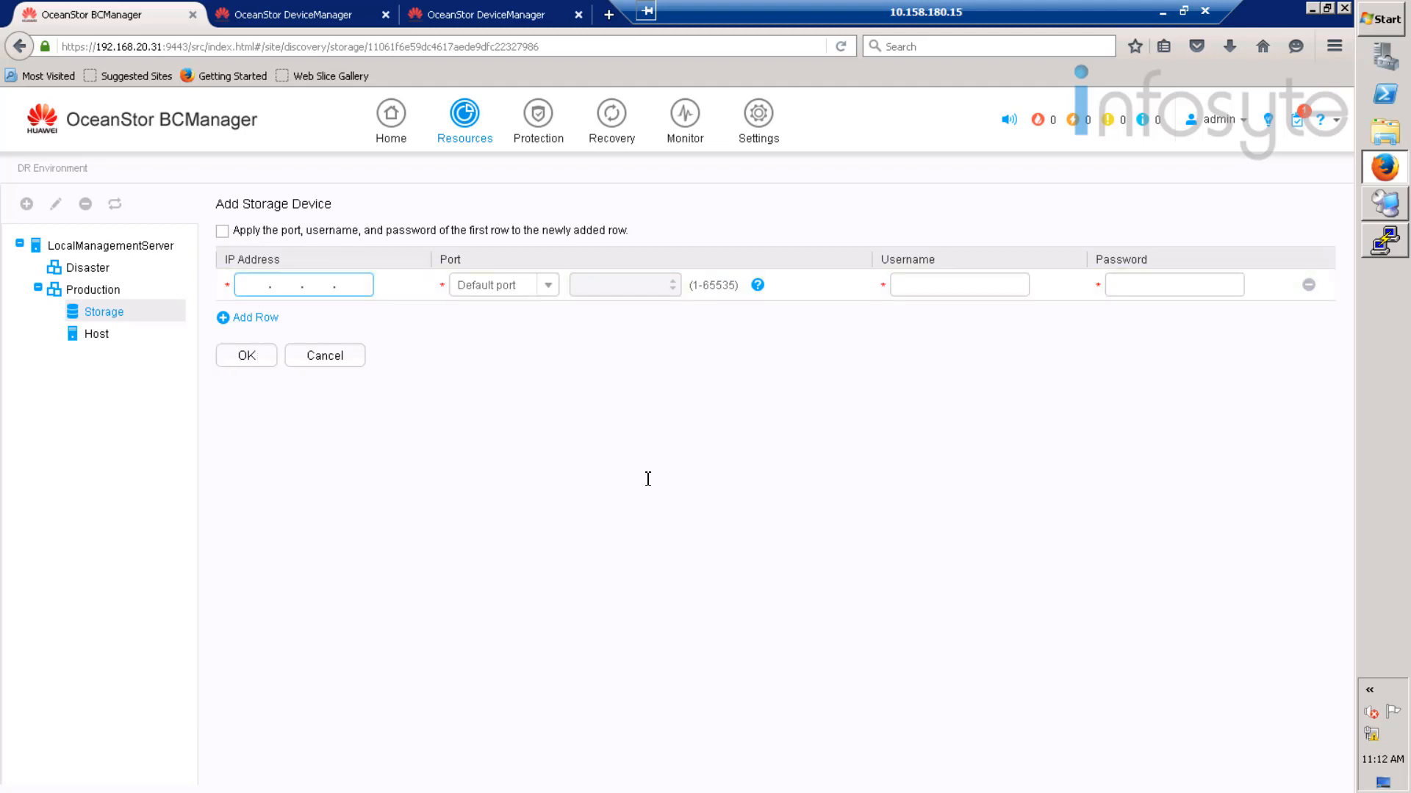
type("192.168.")
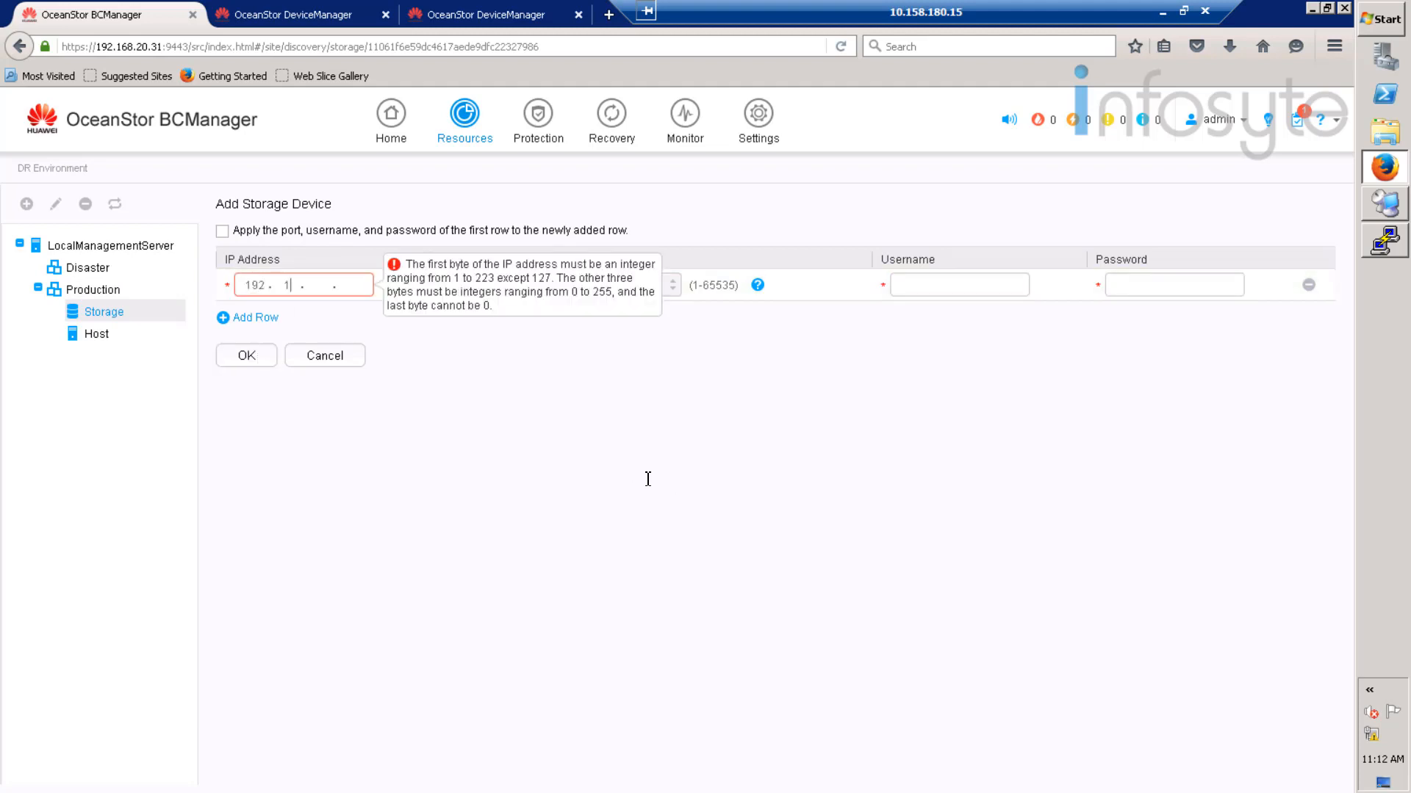
type("20.8")
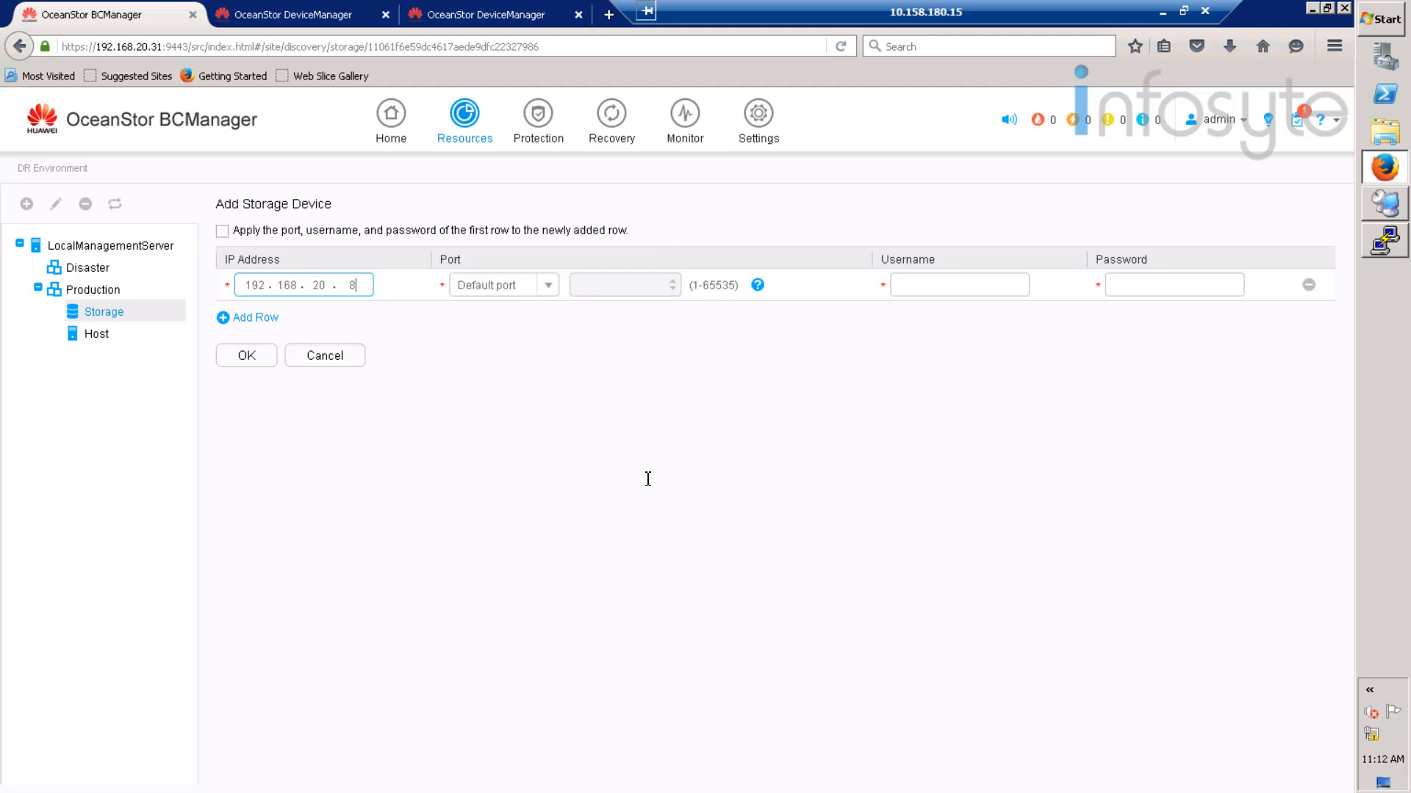
left_click(932, 288)
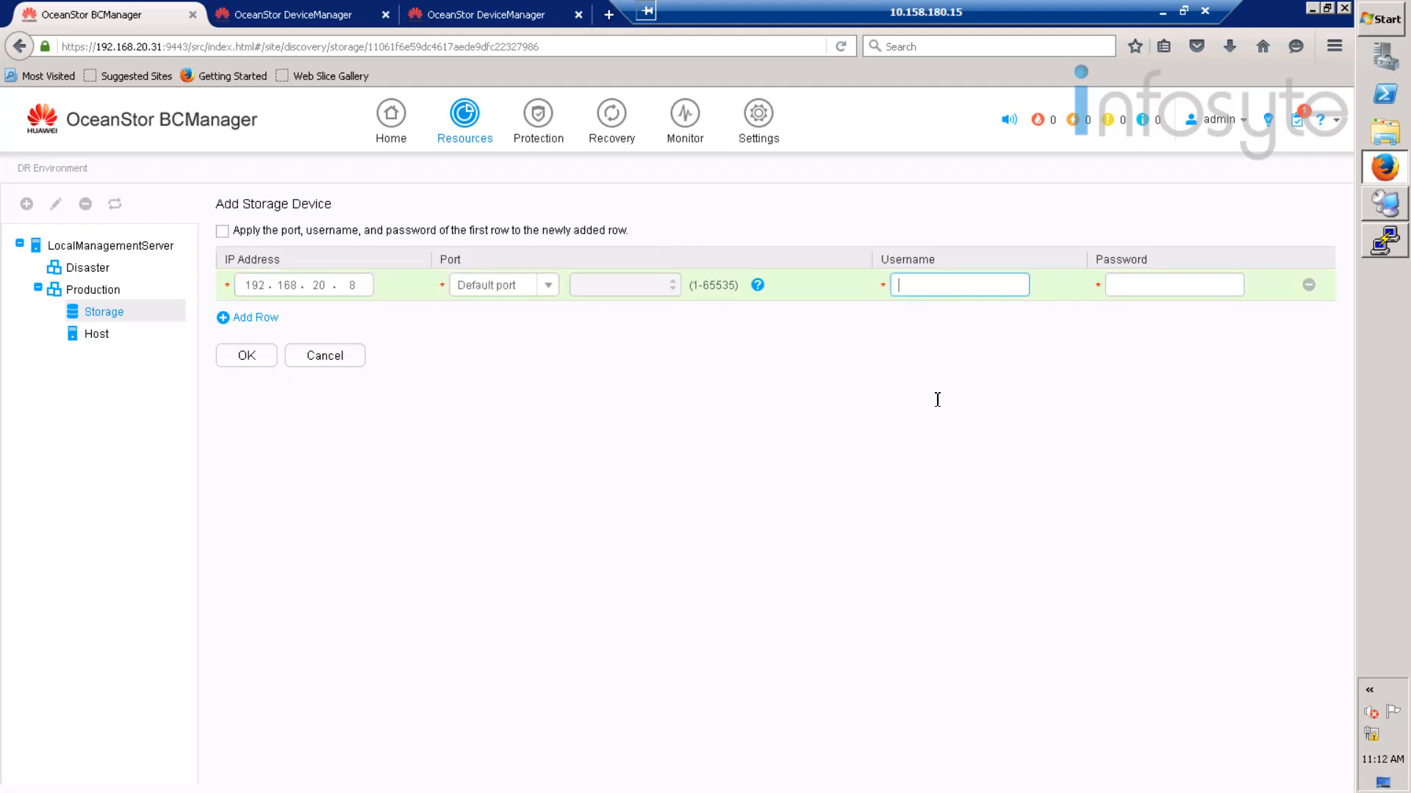
type("admin")
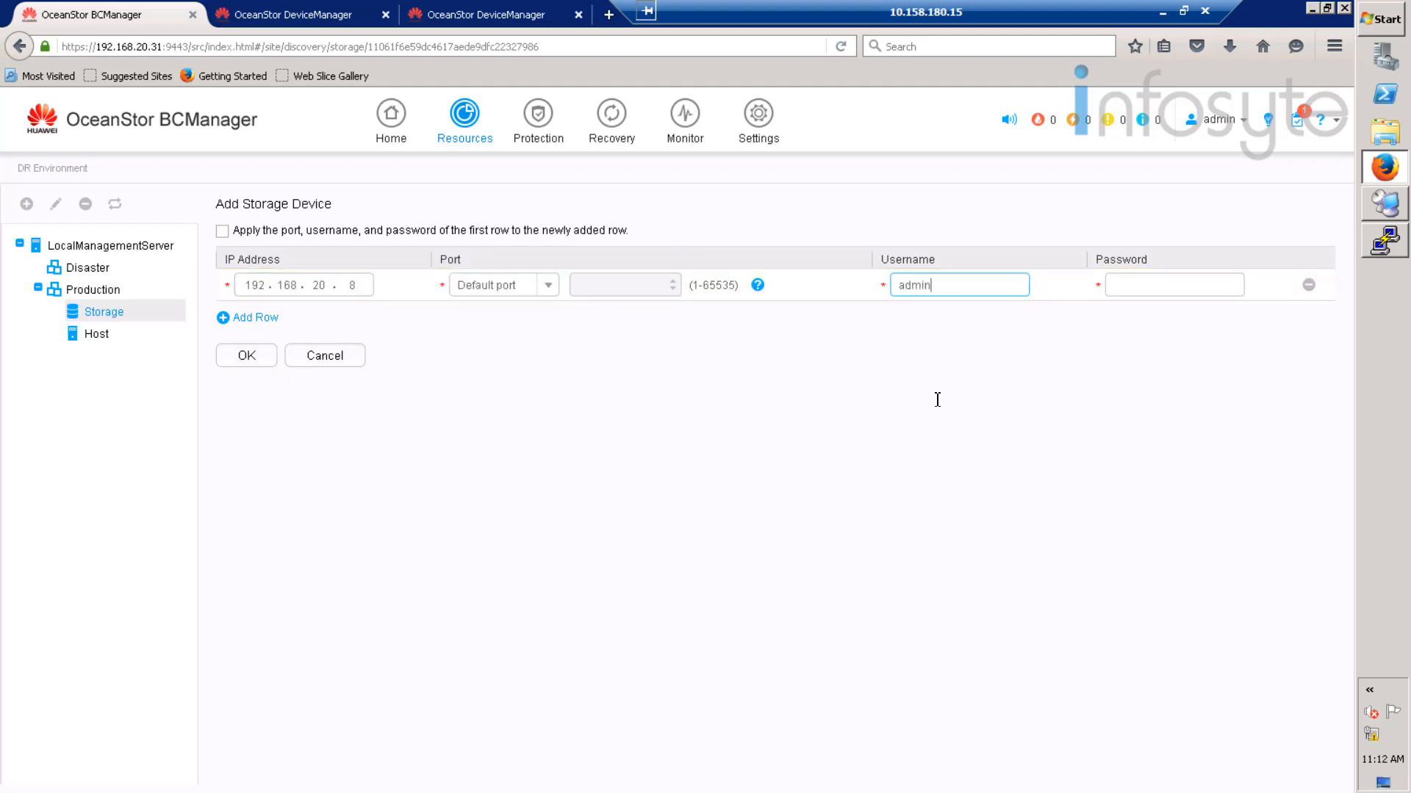
key("Tab")
type("••••••••••")
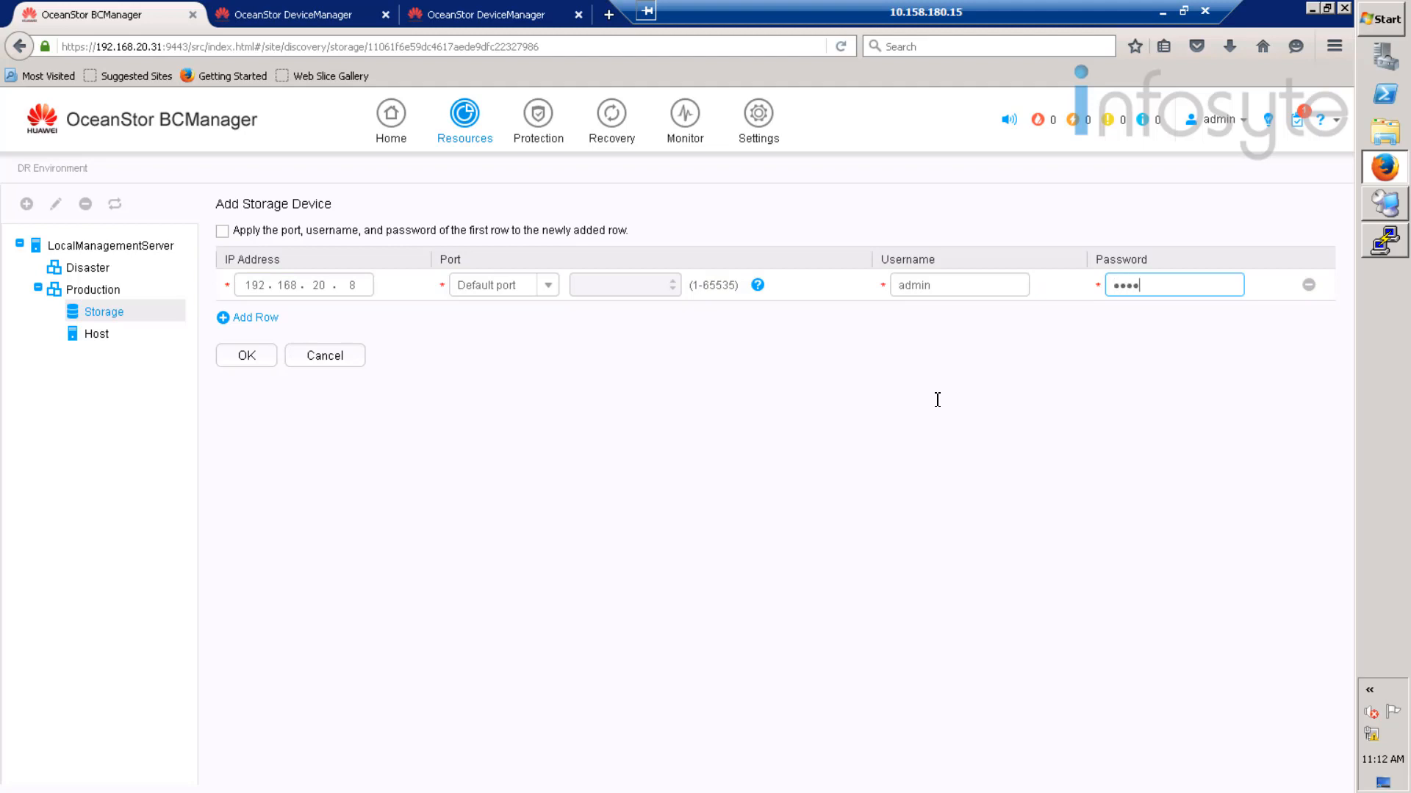
key("BackSpace")
key("BackSpace")
key("BackSpace")
key("BackSpace")
key("BackSpace")
key("BackSpace")
key("BackSpace")
key("BackSpace")
key("BackSpace")
key("BackSpace")
type("•••••••••••••")
left_click(266, 357)
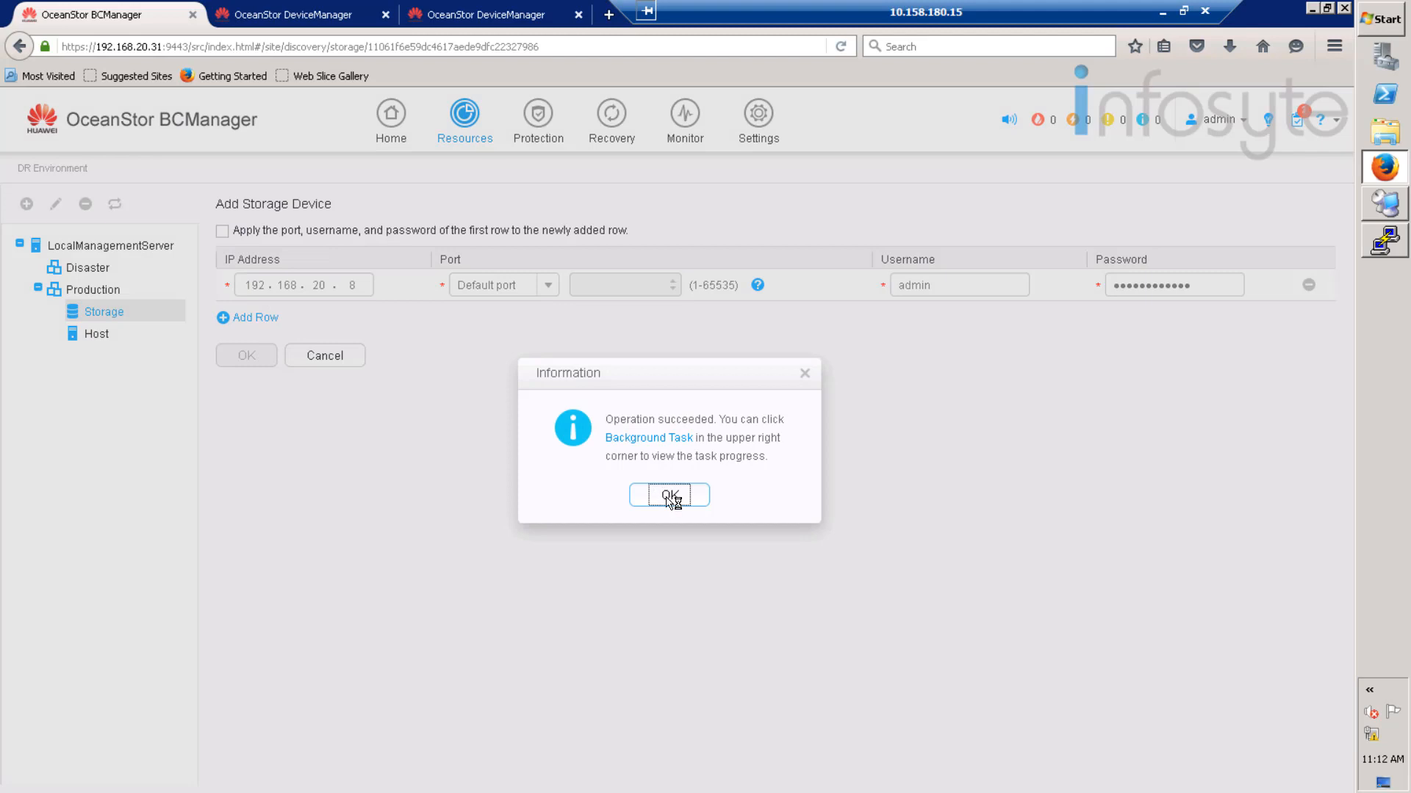
left_click(671, 495)
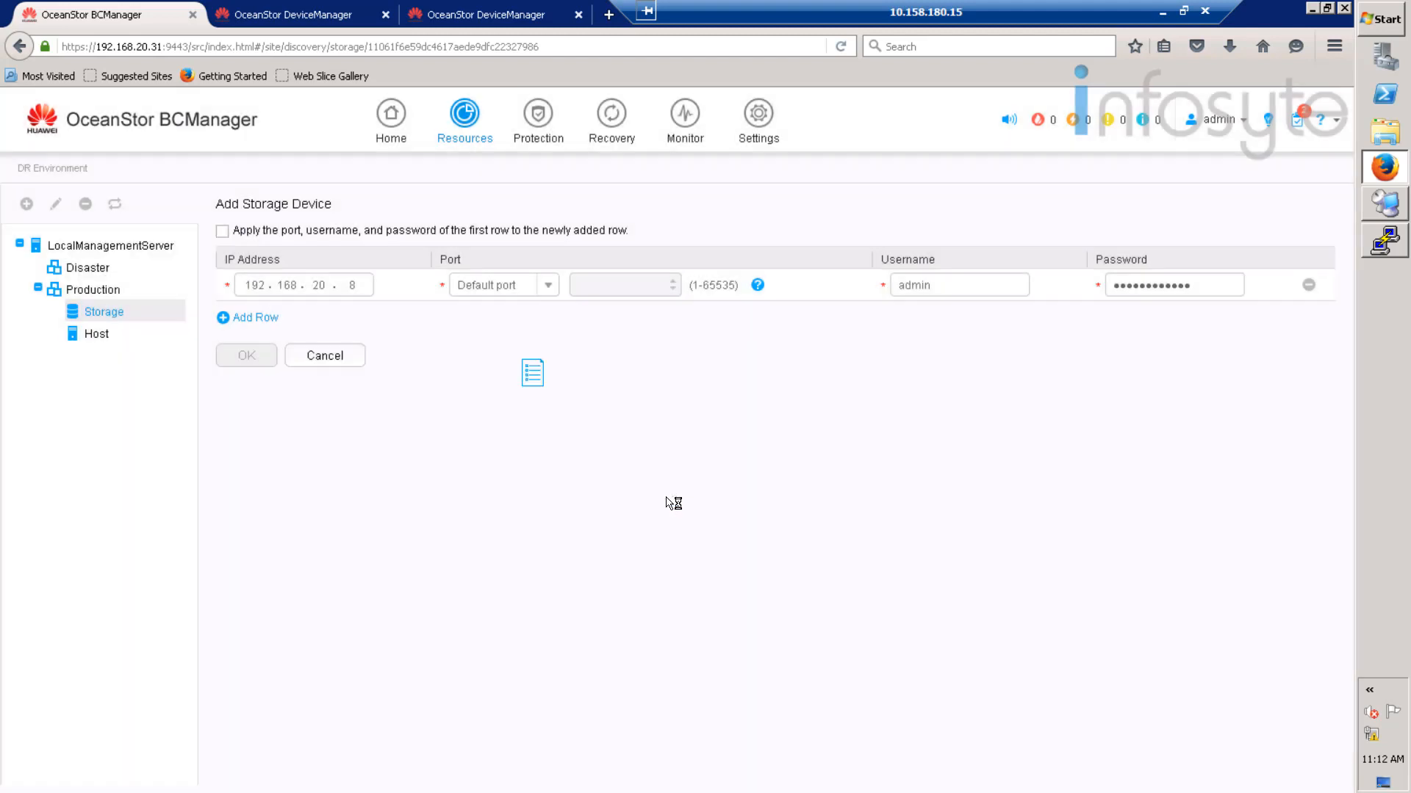
- Add host 192.168.20.21 with rdadmin credentials to Disaster, then view Disaster's storage list
left_click(90, 270)
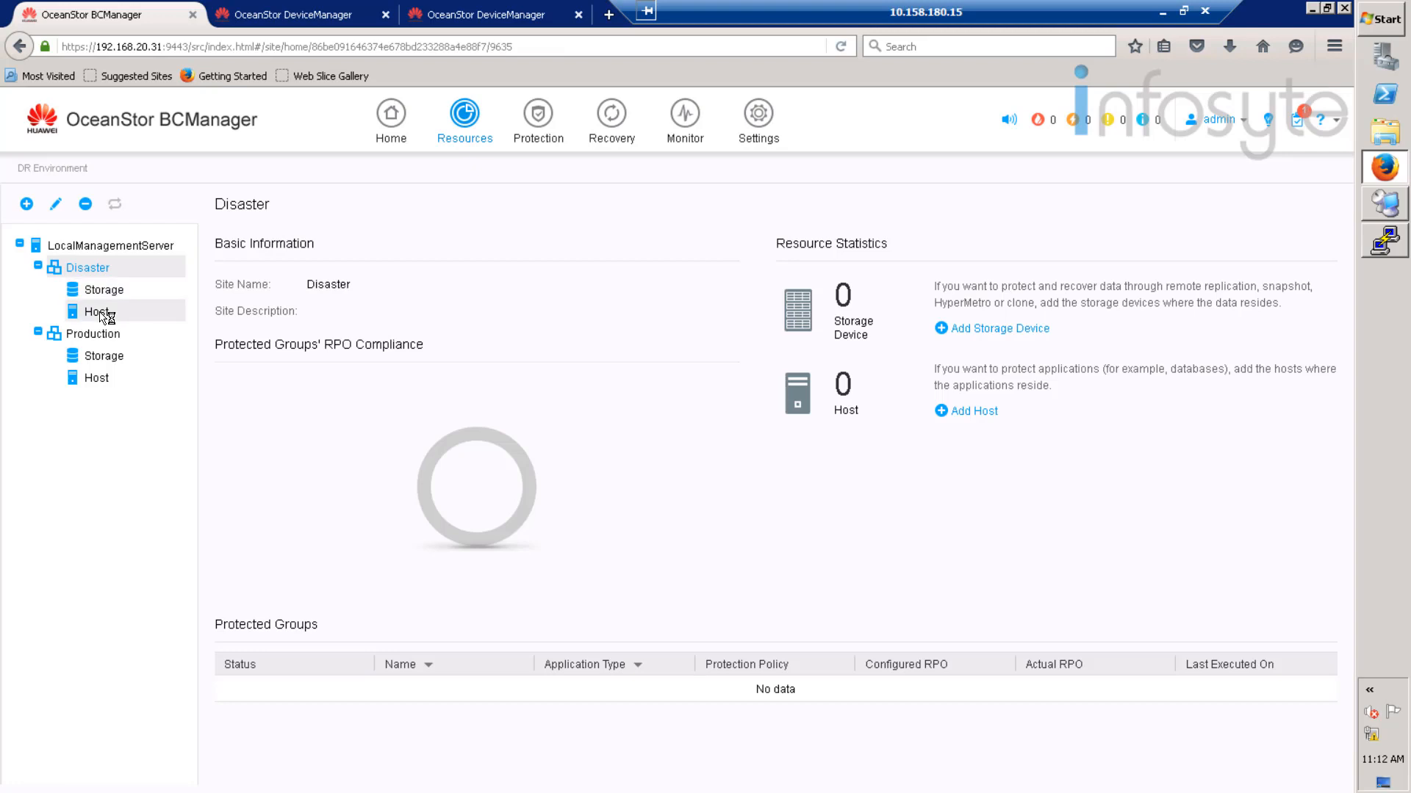
left_click(101, 314)
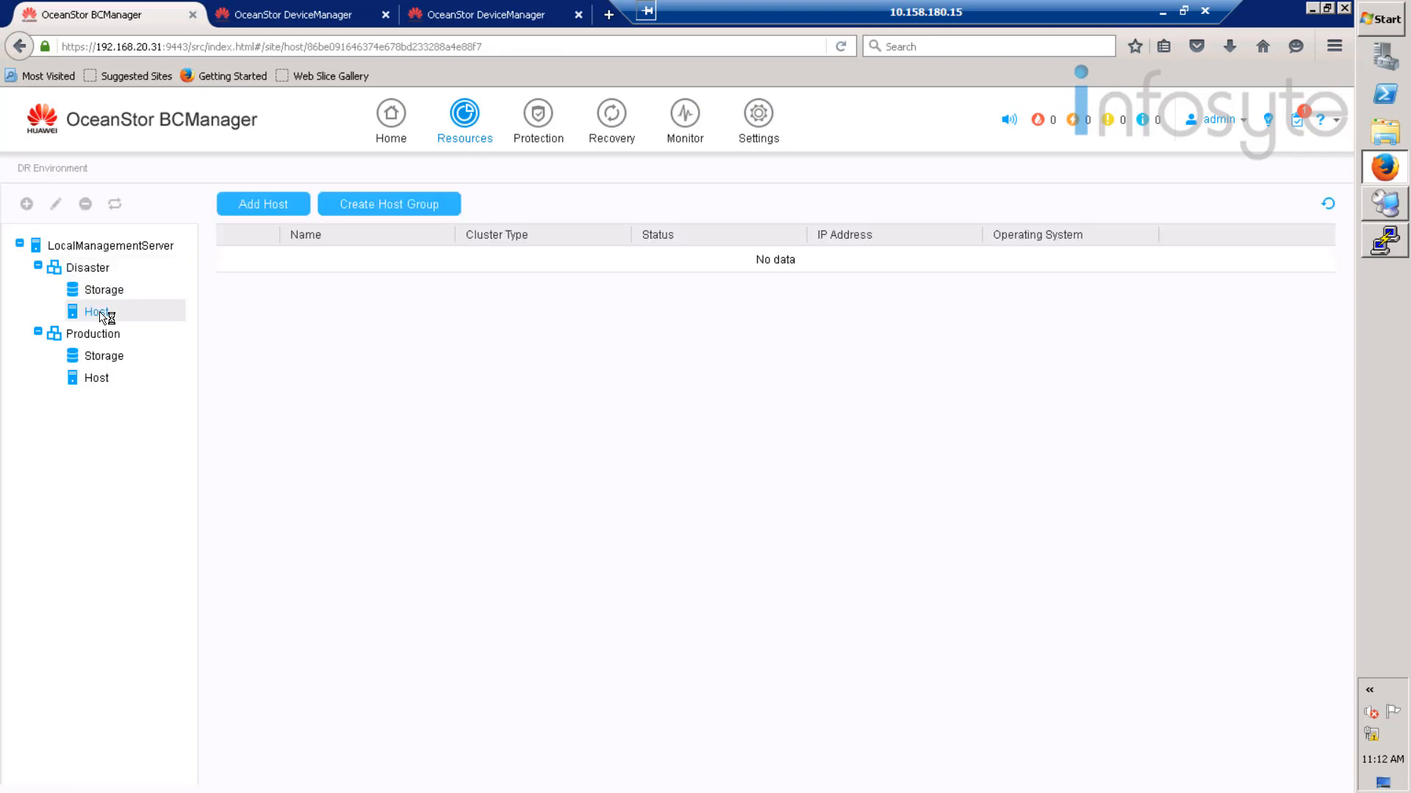
left_click(281, 210)
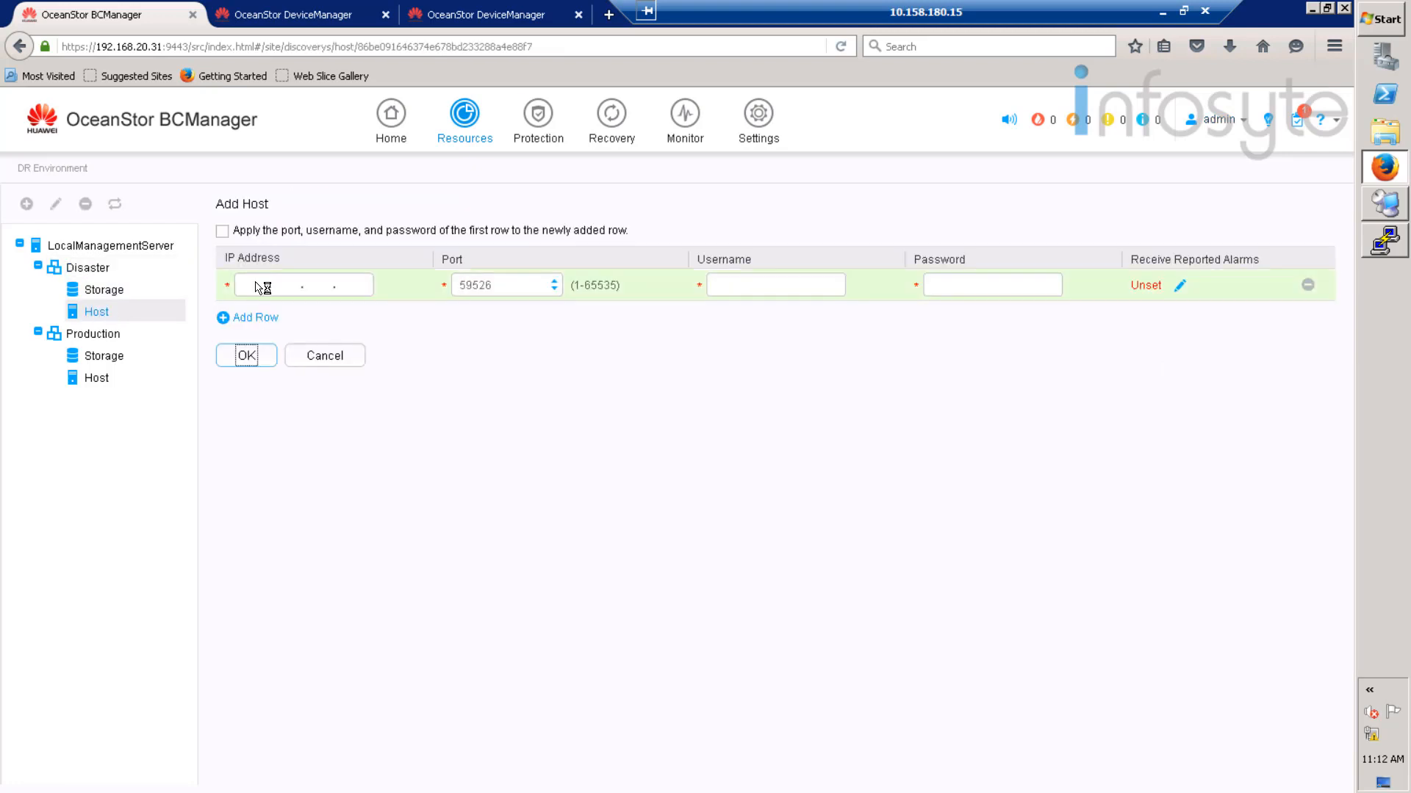
left_click(266, 285)
type("192.168.")
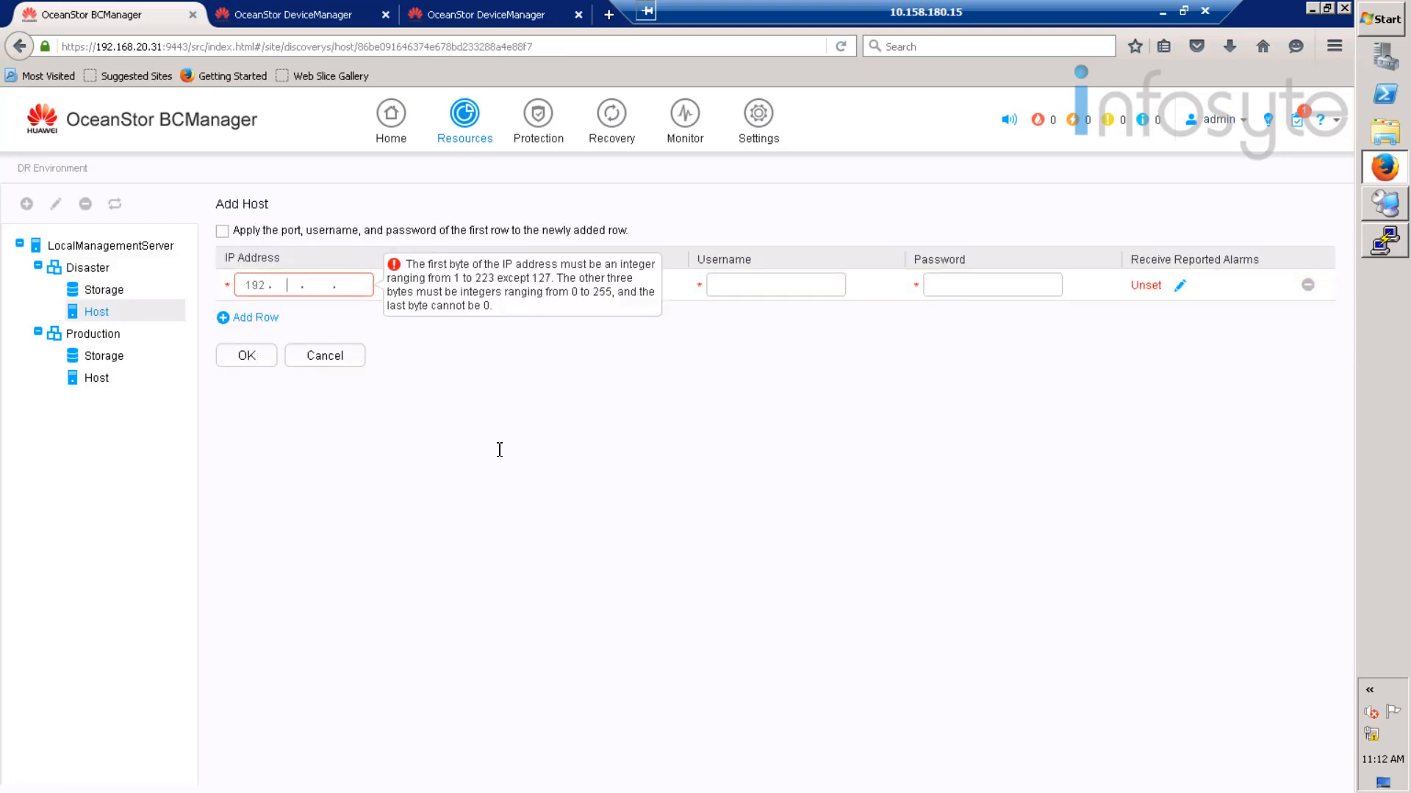
type("20.21")
left_click(757, 293)
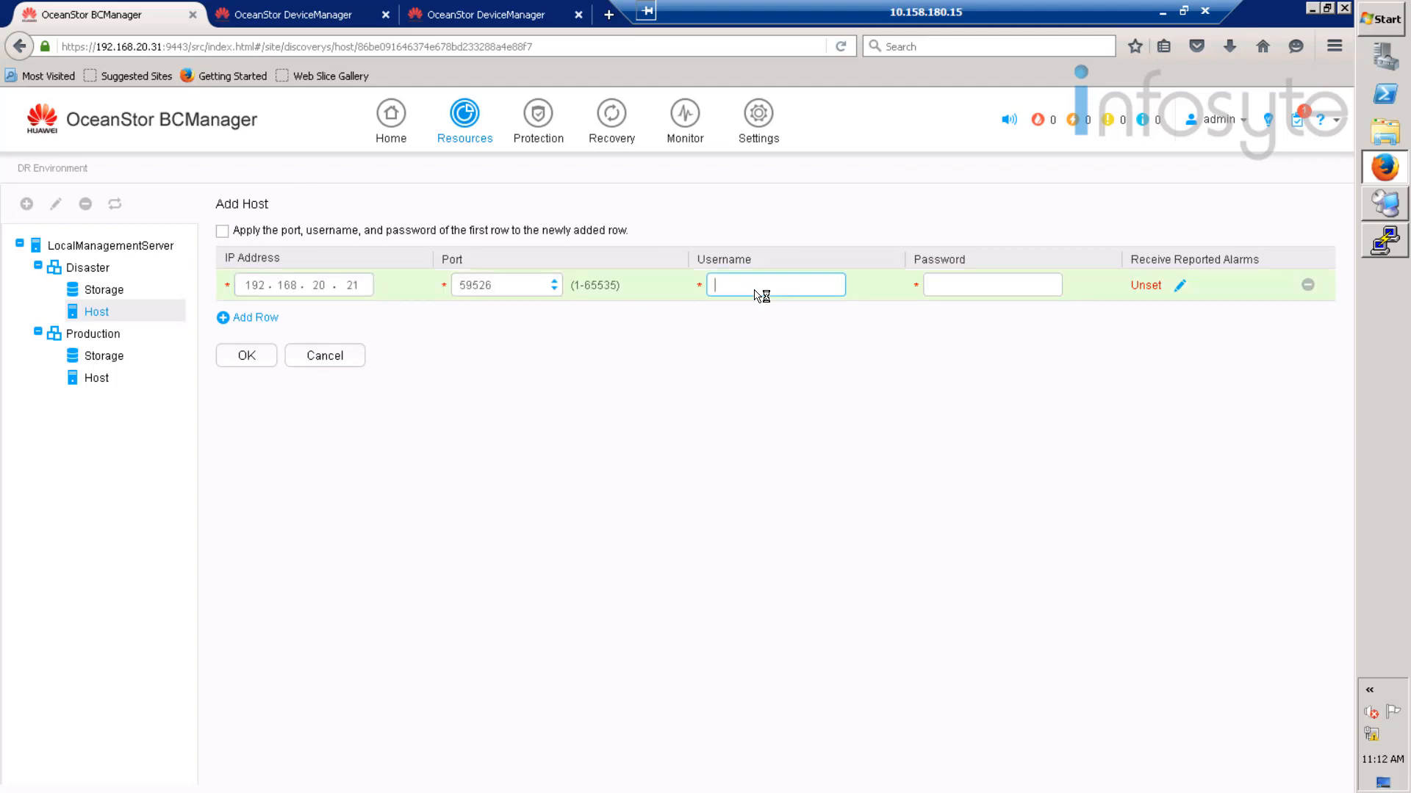
type("rdadmin")
left_click(1029, 285)
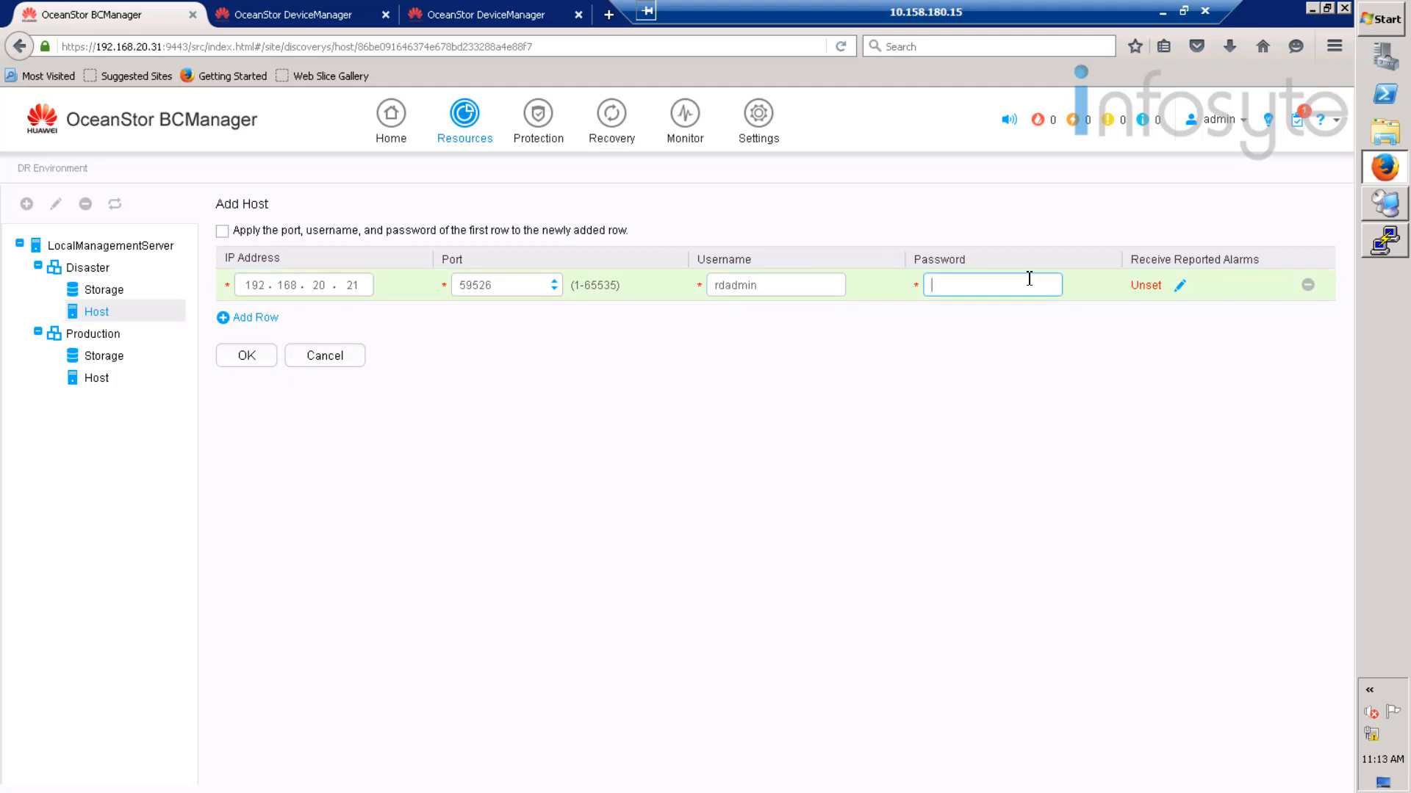
type("••••••••••")
left_click(257, 359)
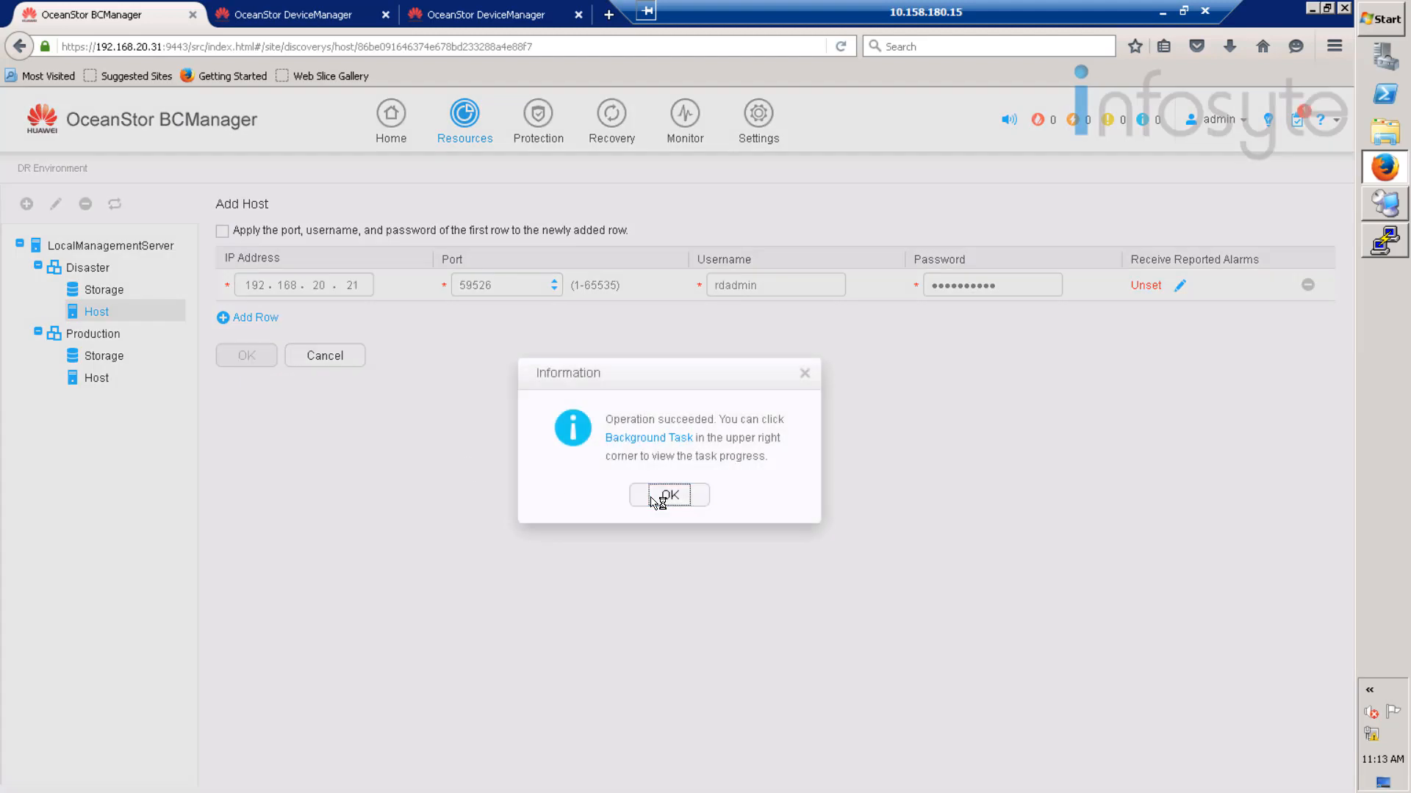
left_click(661, 494)
left_click(117, 291)
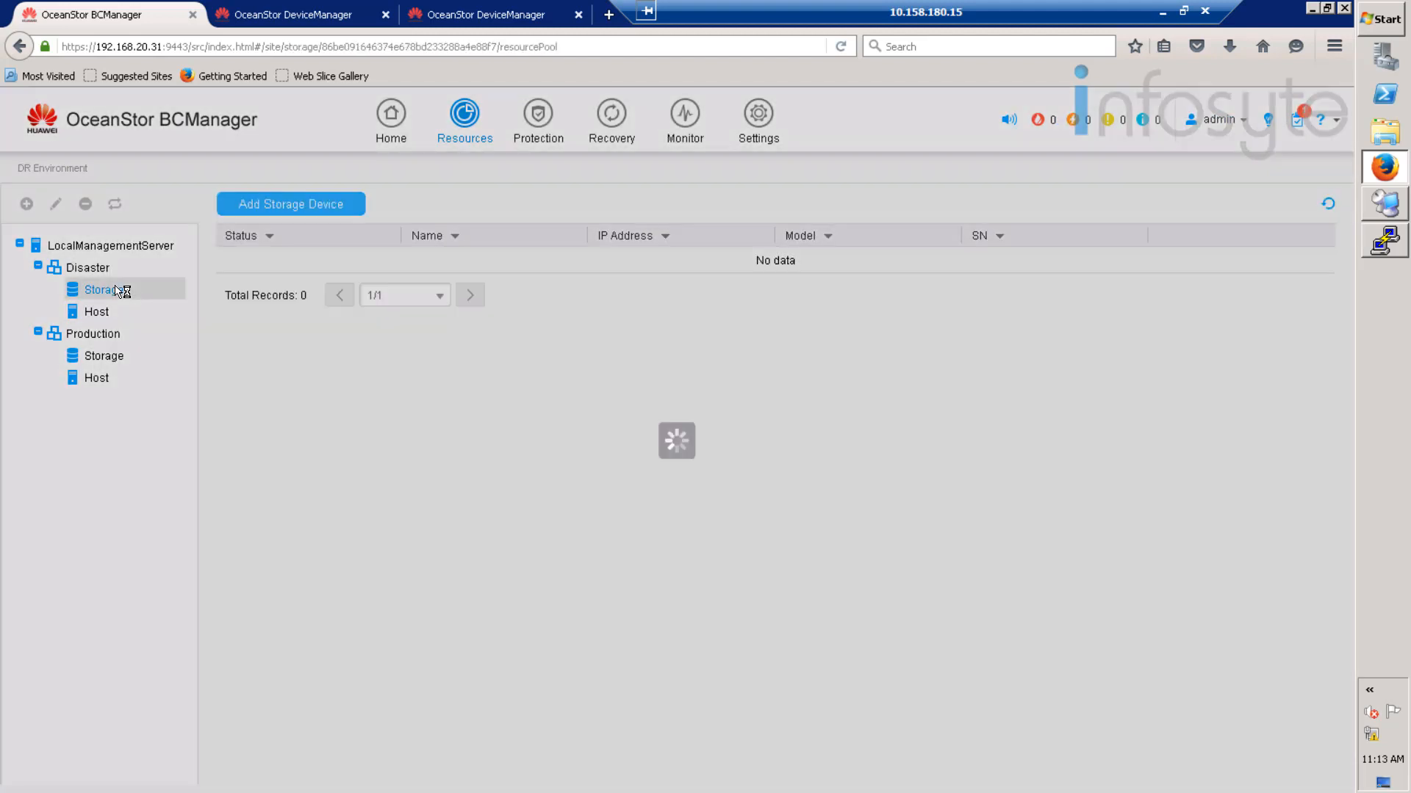
- Add storage device 192.168.20.10 to the Disaster site with username admin and its password
left_click(285, 205)
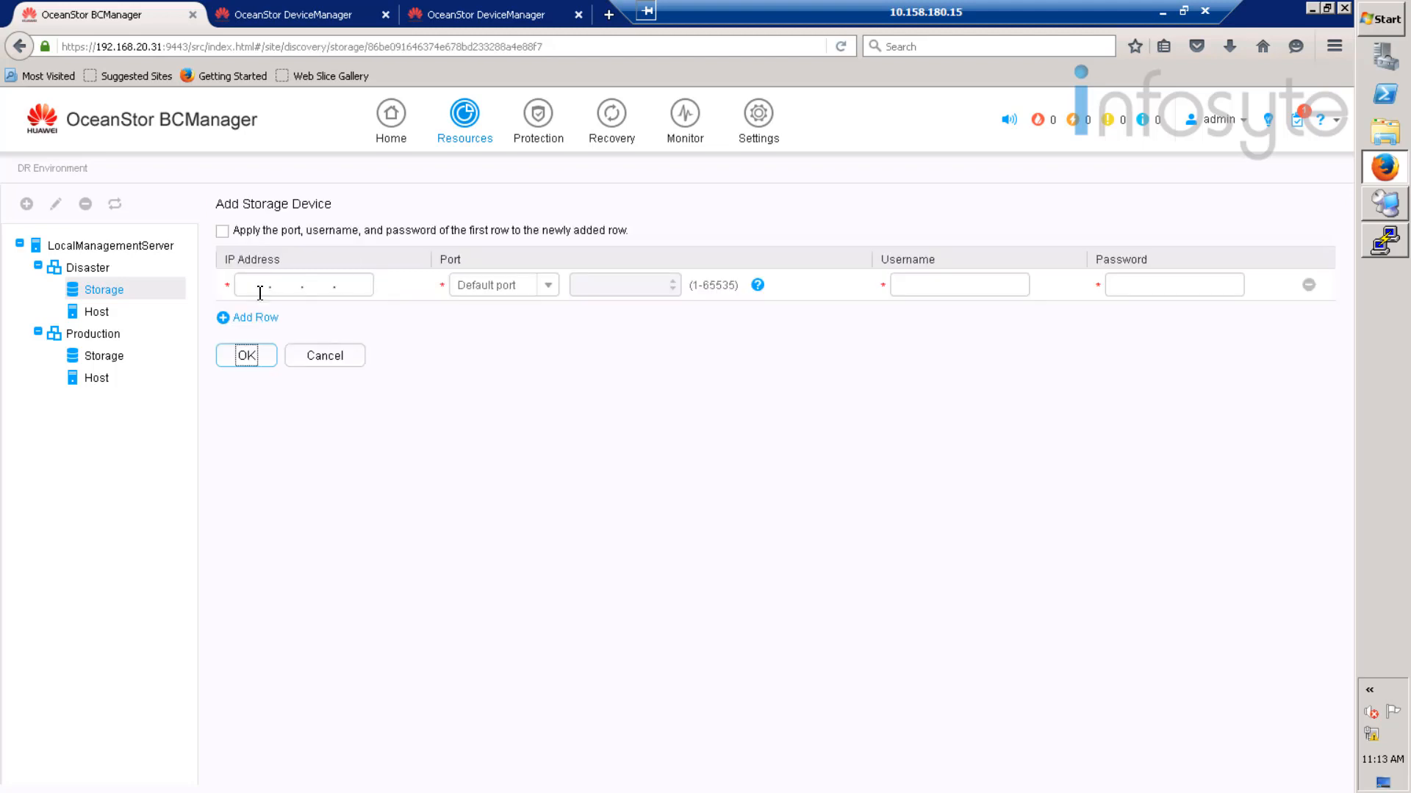
left_click(264, 287)
type("192.16")
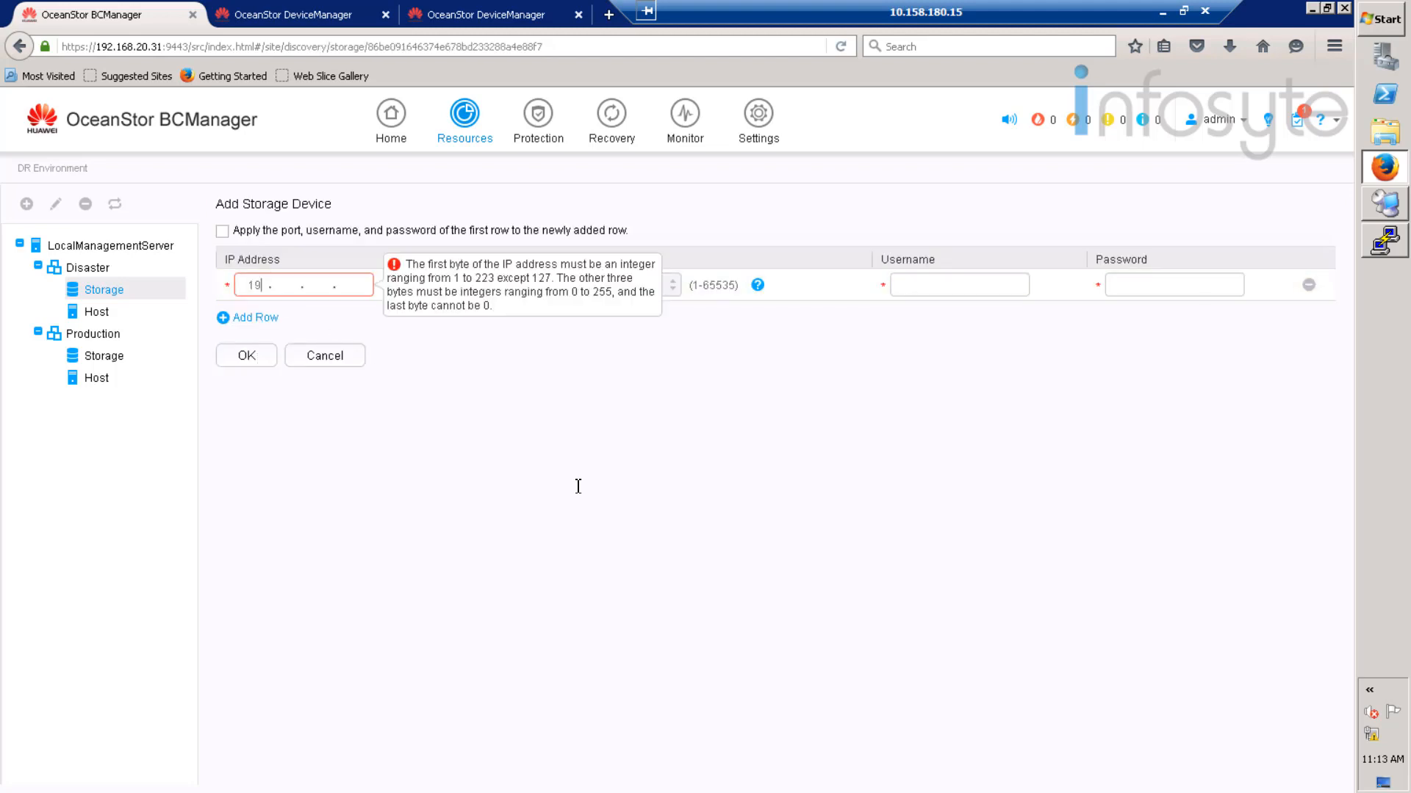
type("8.20.10")
left_click(915, 286)
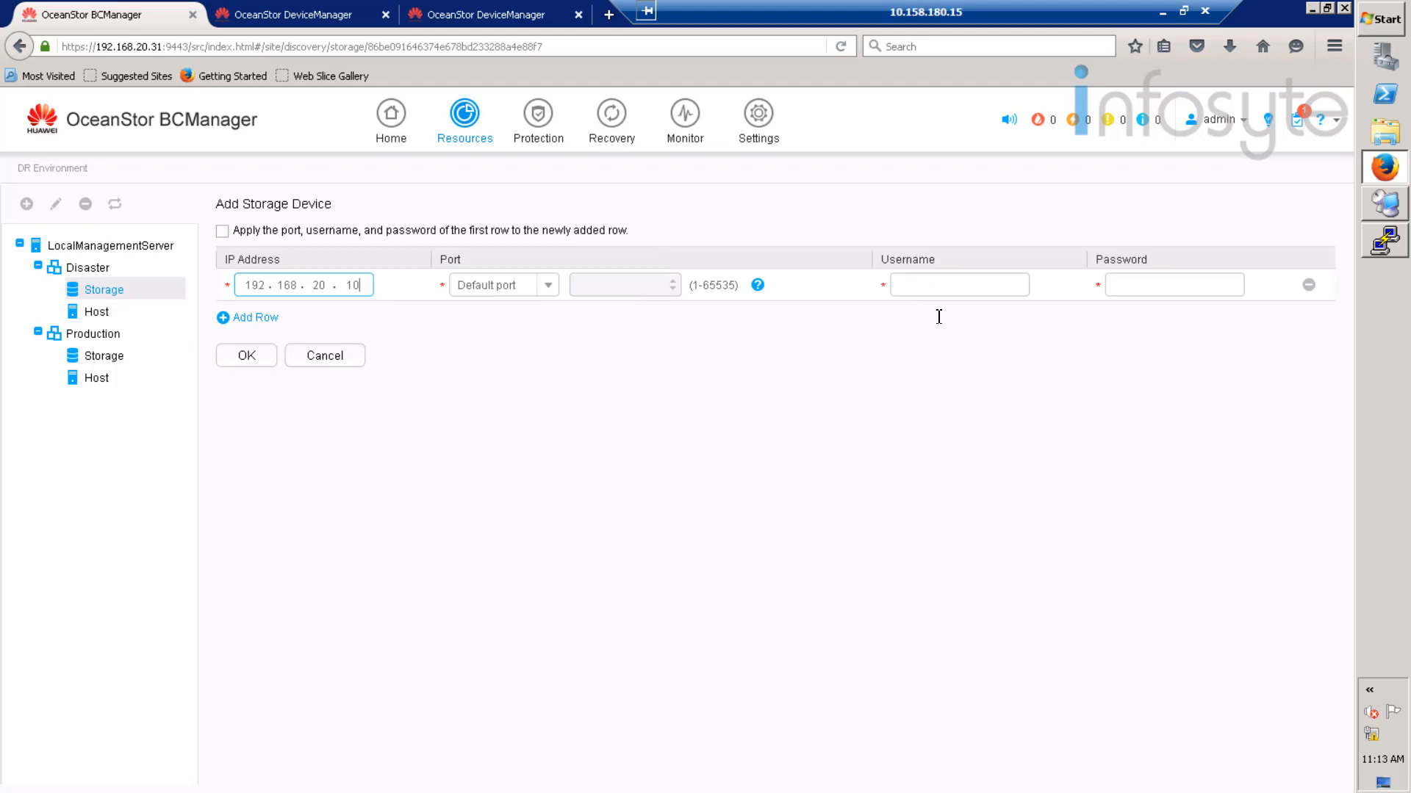
type("admin")
key("Tab")
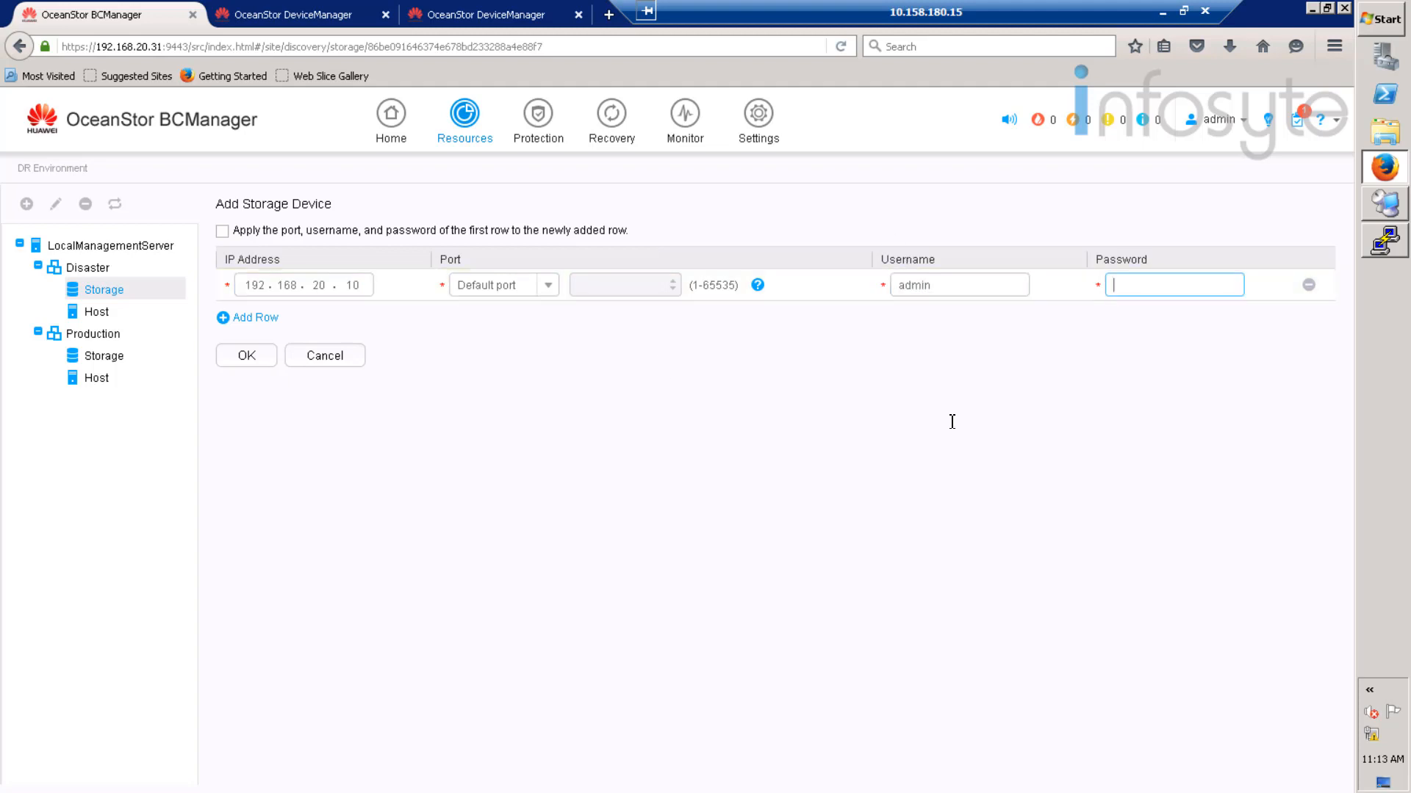
type("************")
left_click(247, 358)
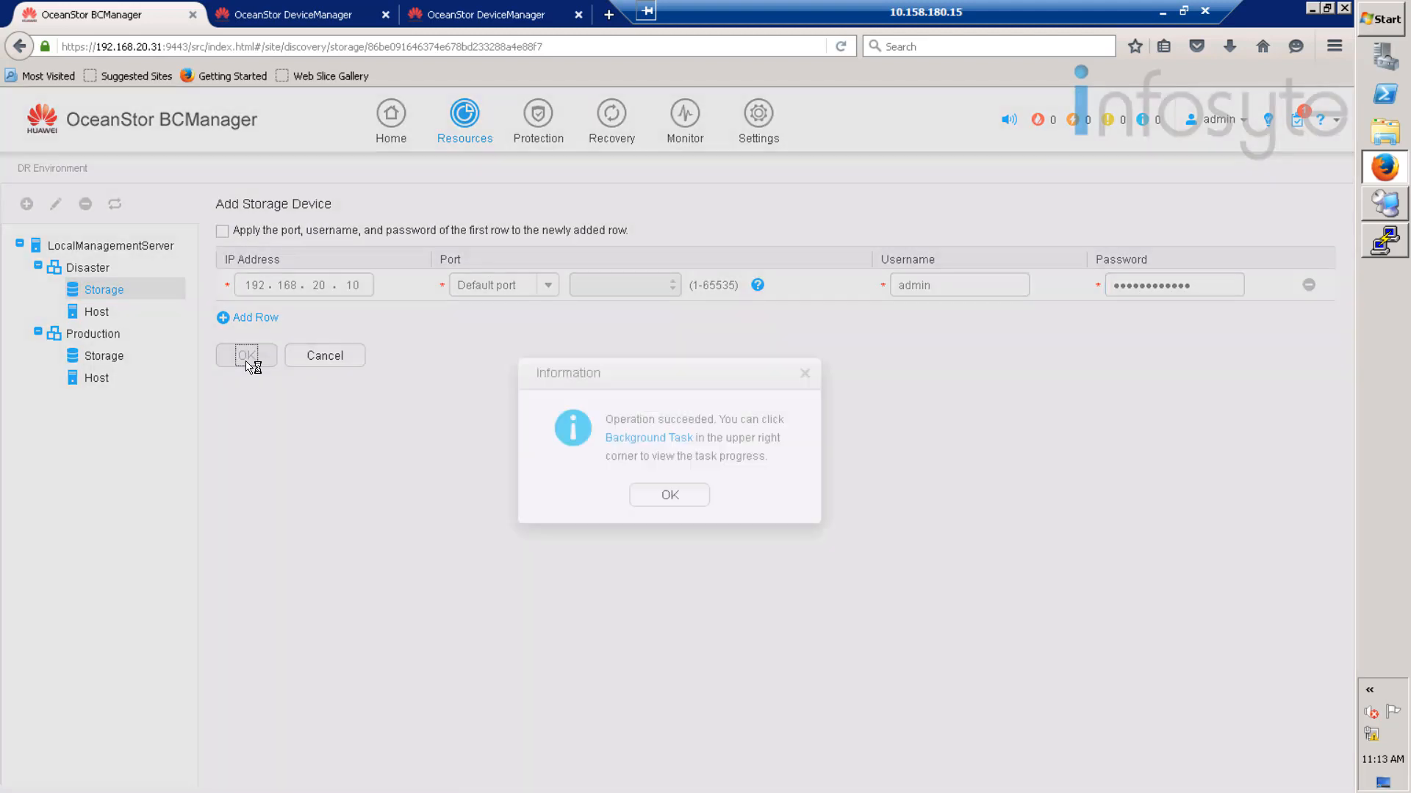
left_click(687, 495)
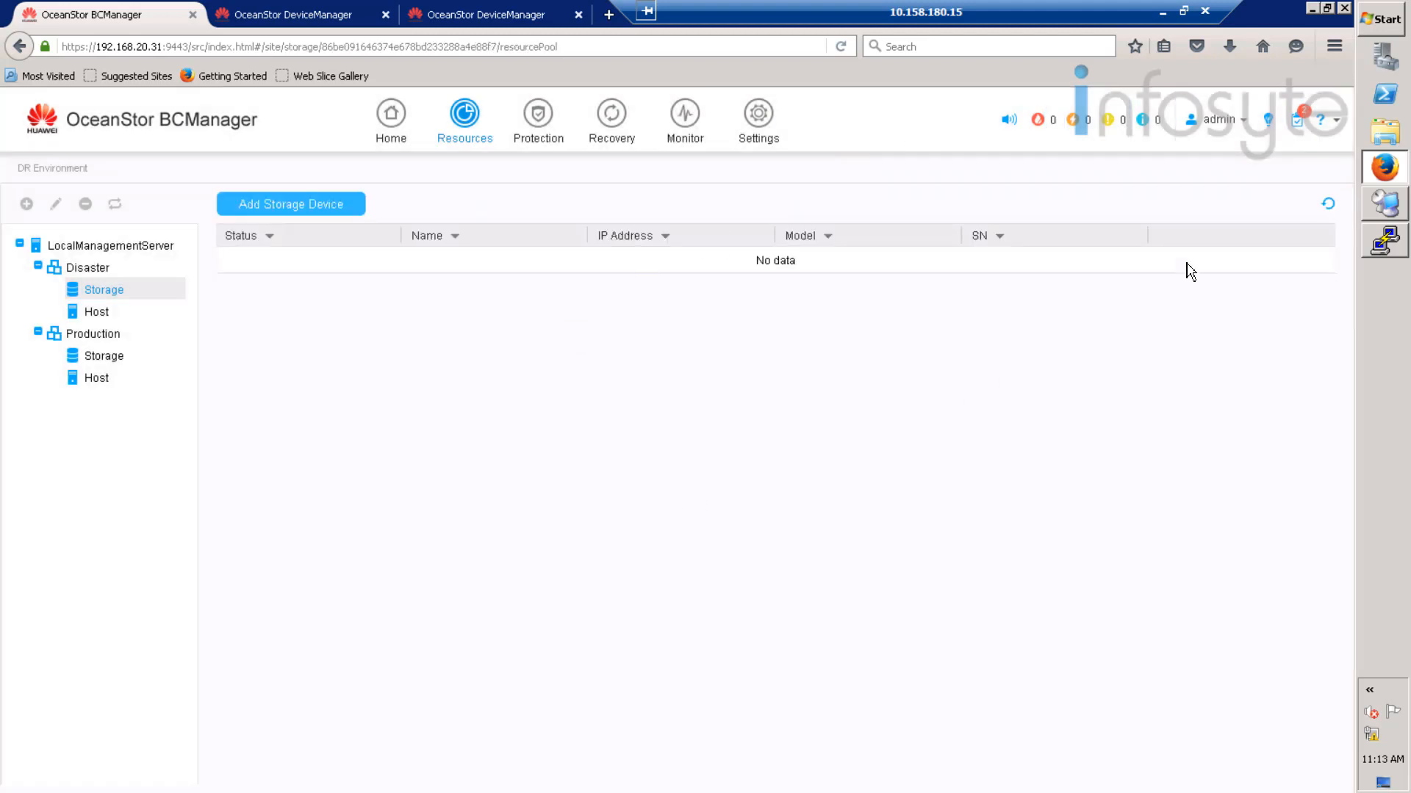
left_click(1302, 127)
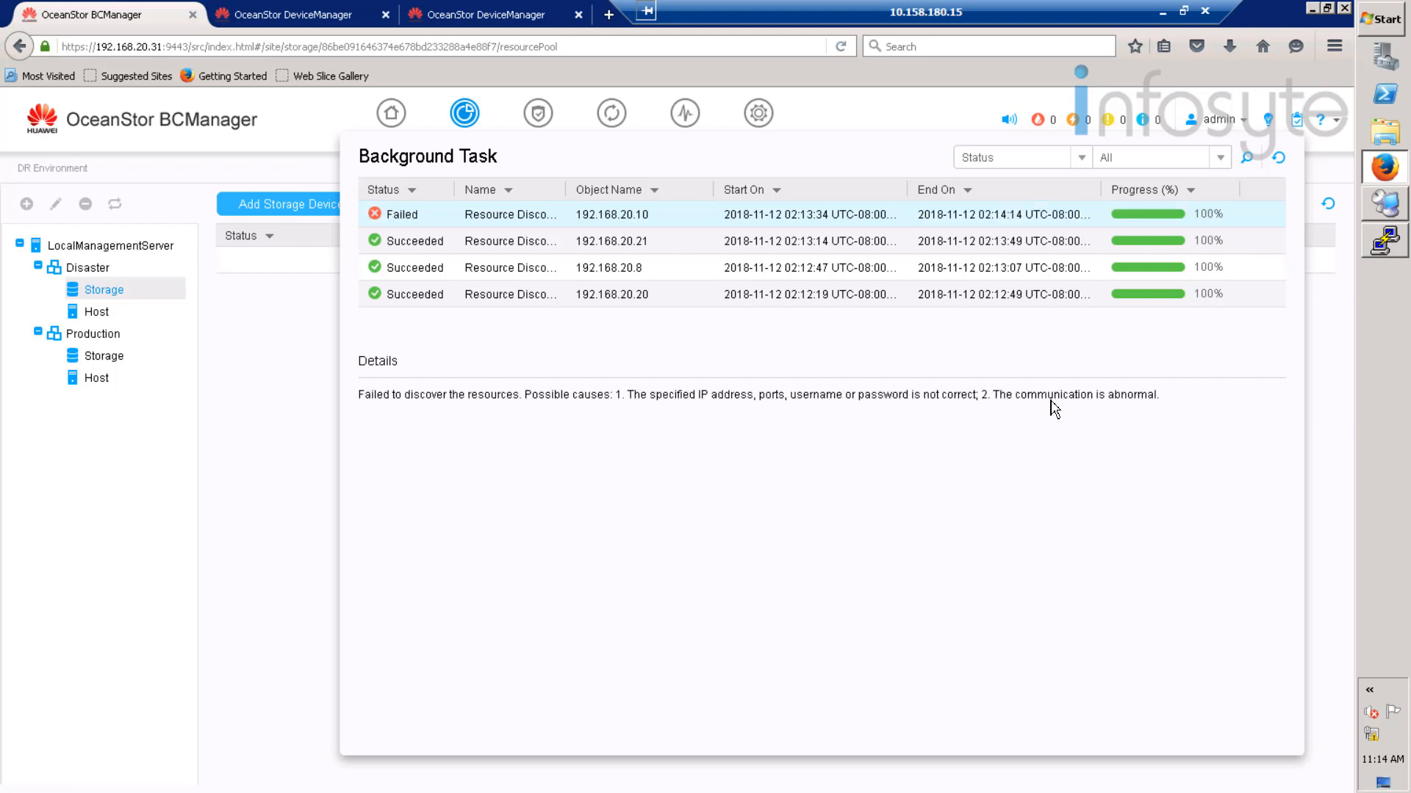
left_click_drag(532, 394, 1169, 401)
left_click(1168, 401)
triple_click(1168, 400)
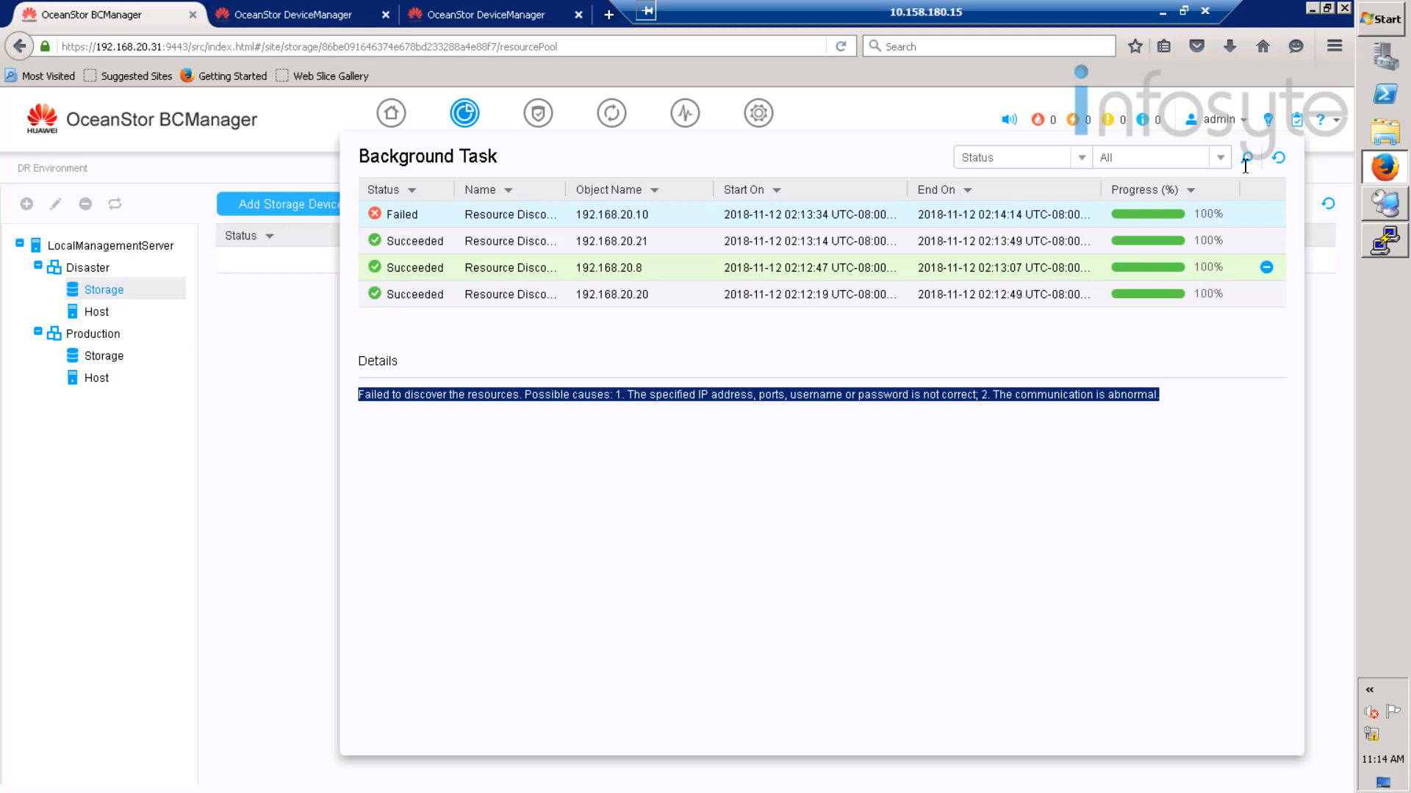
left_click(1278, 157)
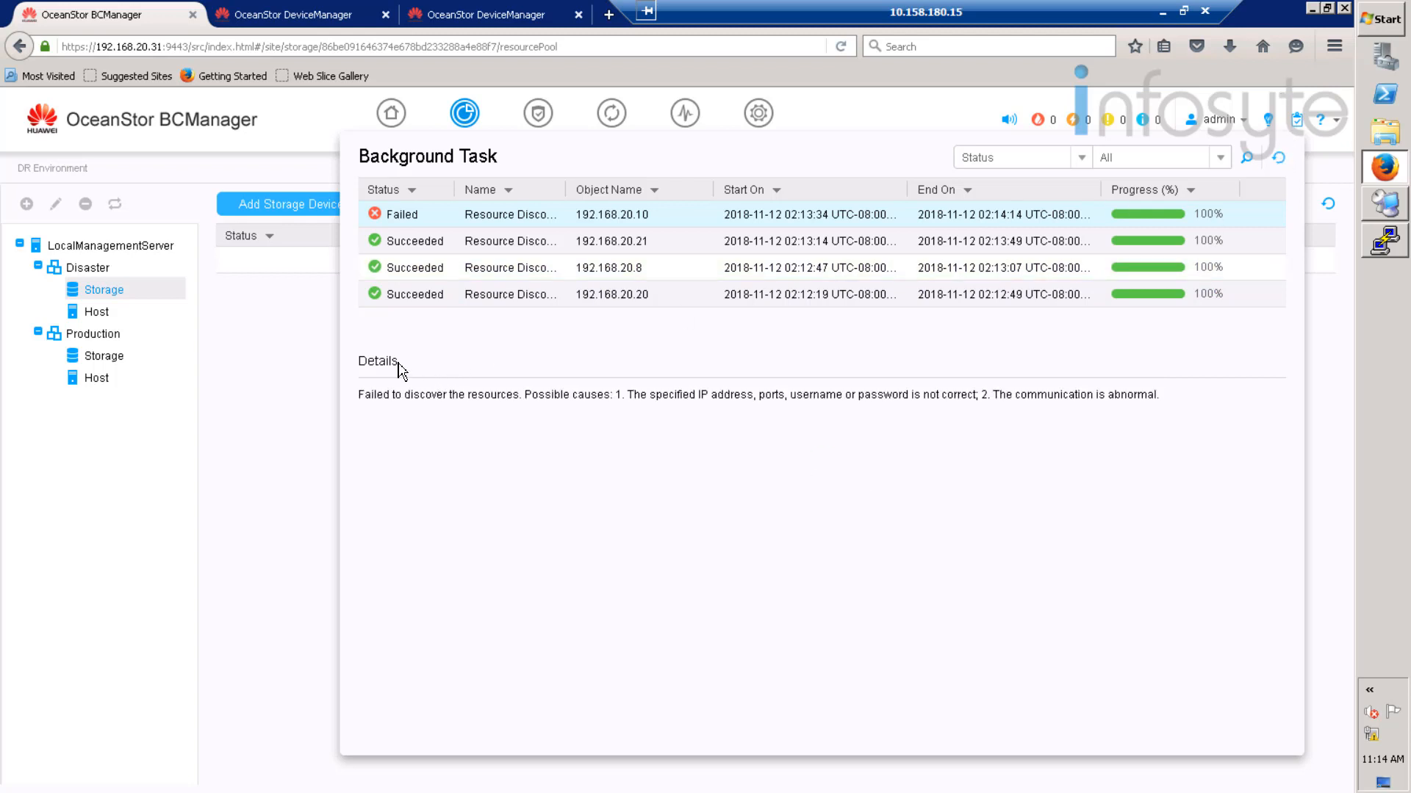
left_click(285, 320)
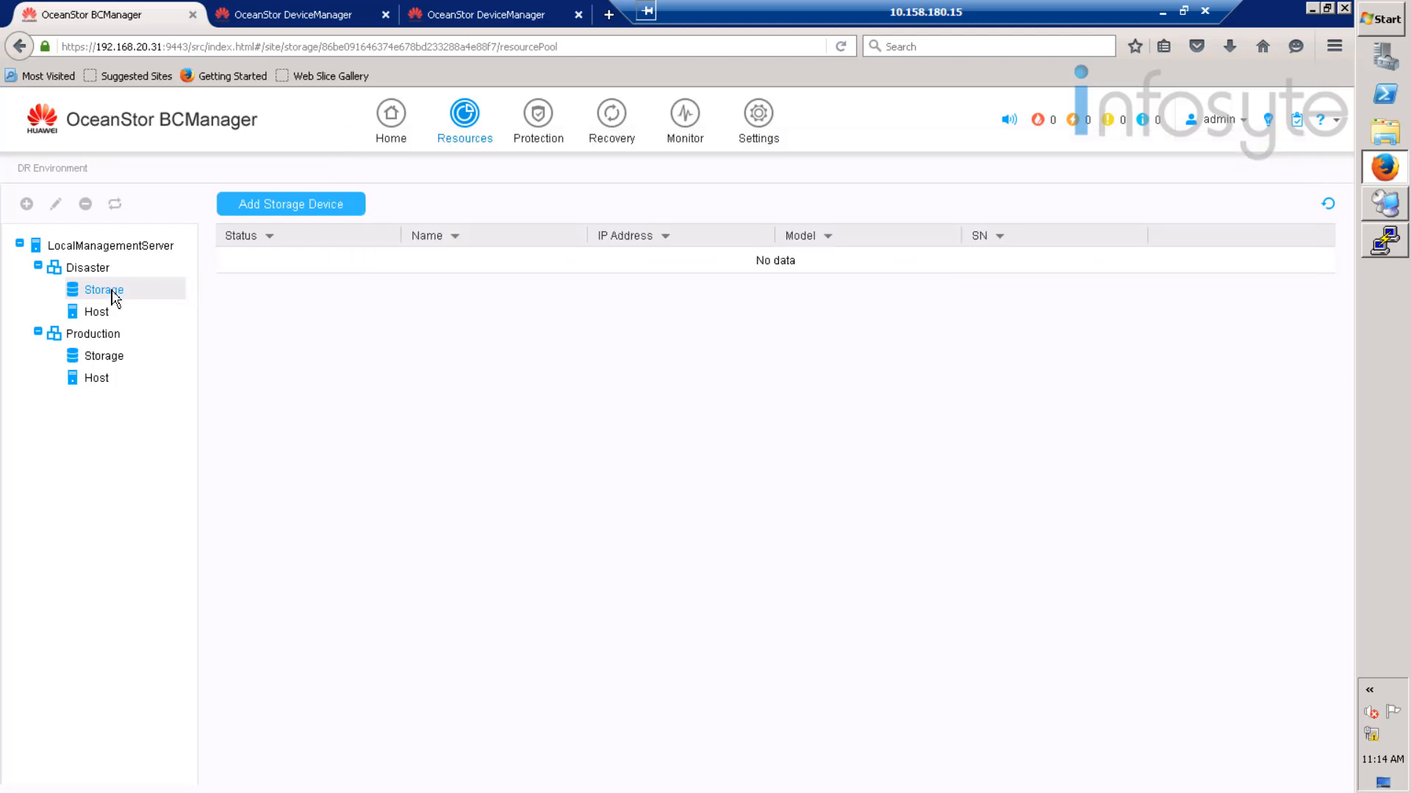
- Re-add storage device 192.168.20.10 with username admin and its password, and acknowledge the success notice
left_click(270, 213)
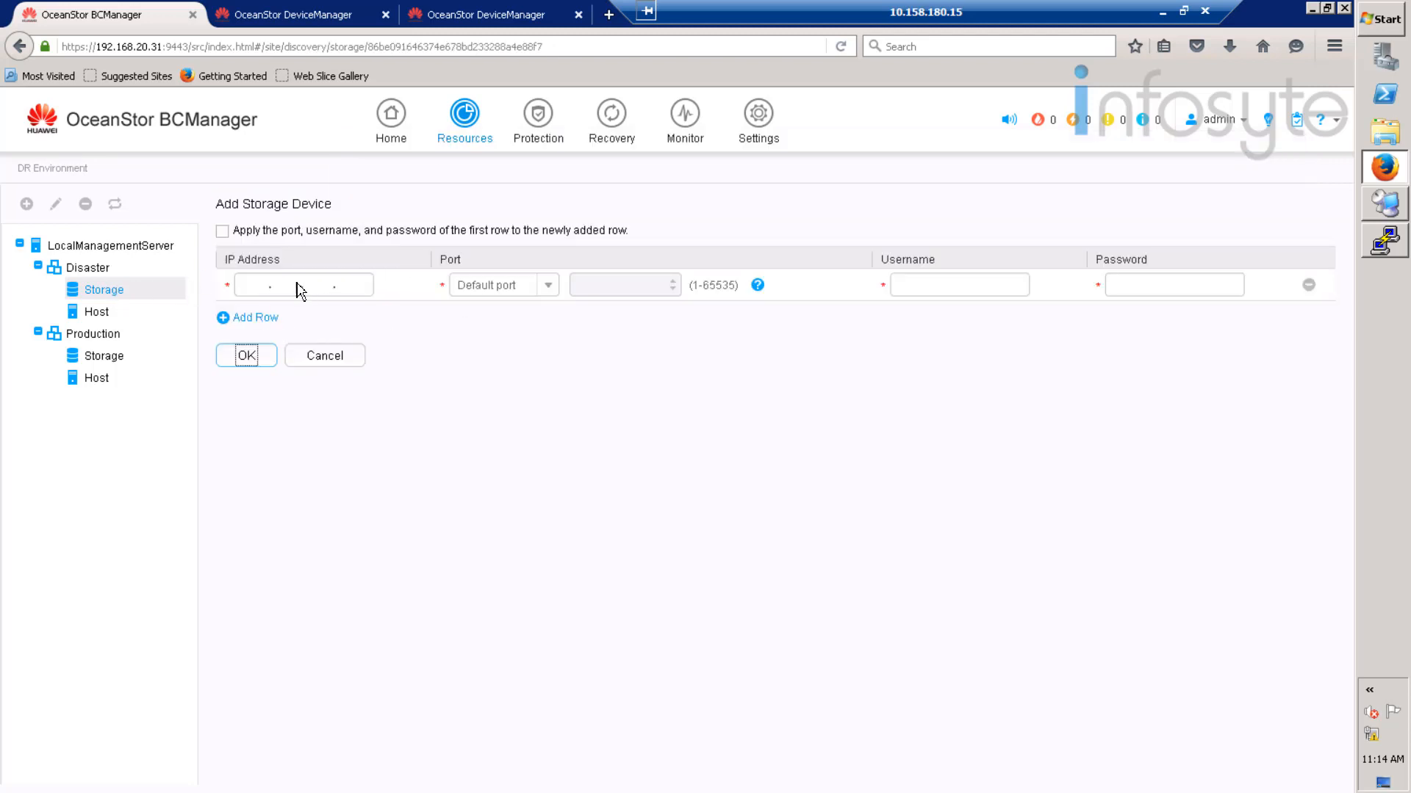
left_click(263, 286)
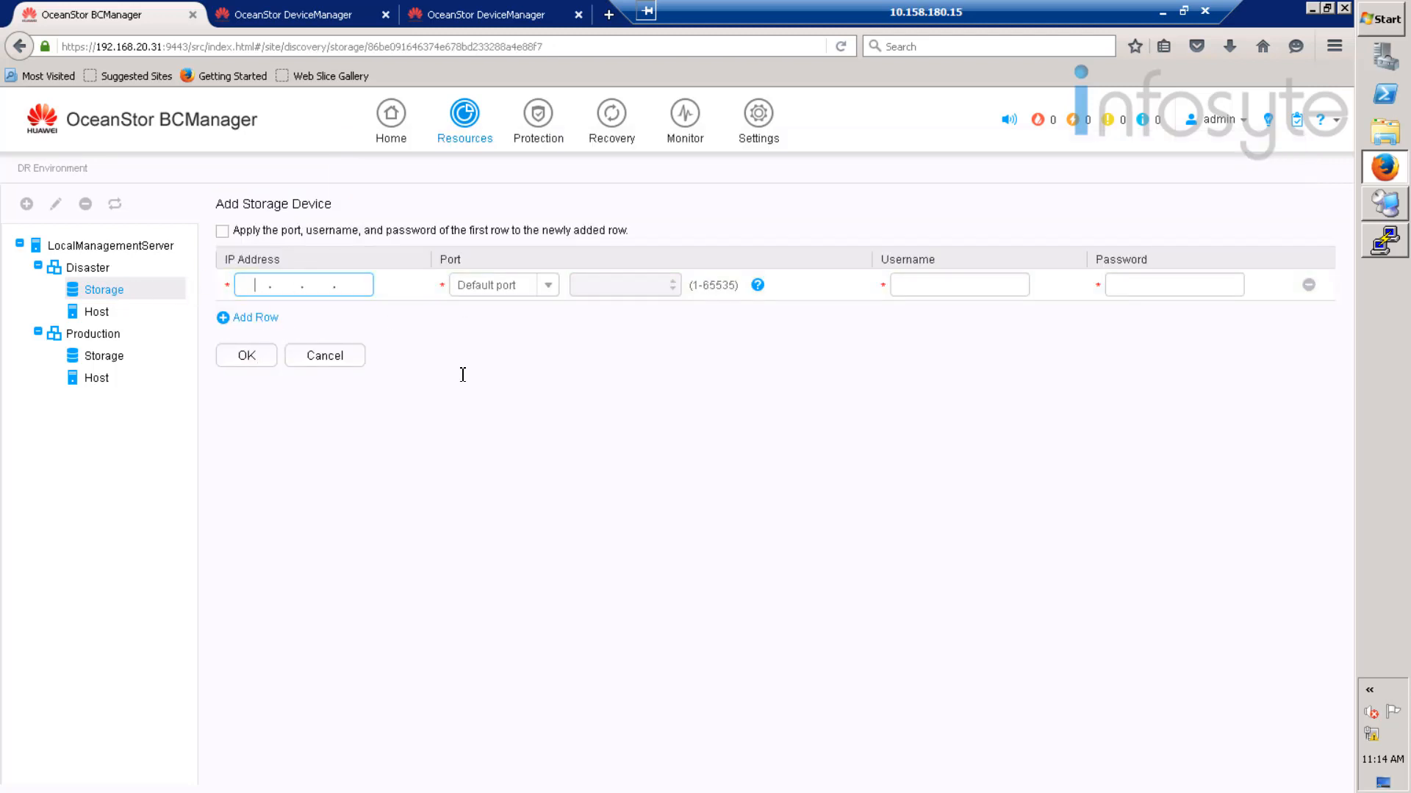
type("192.168.")
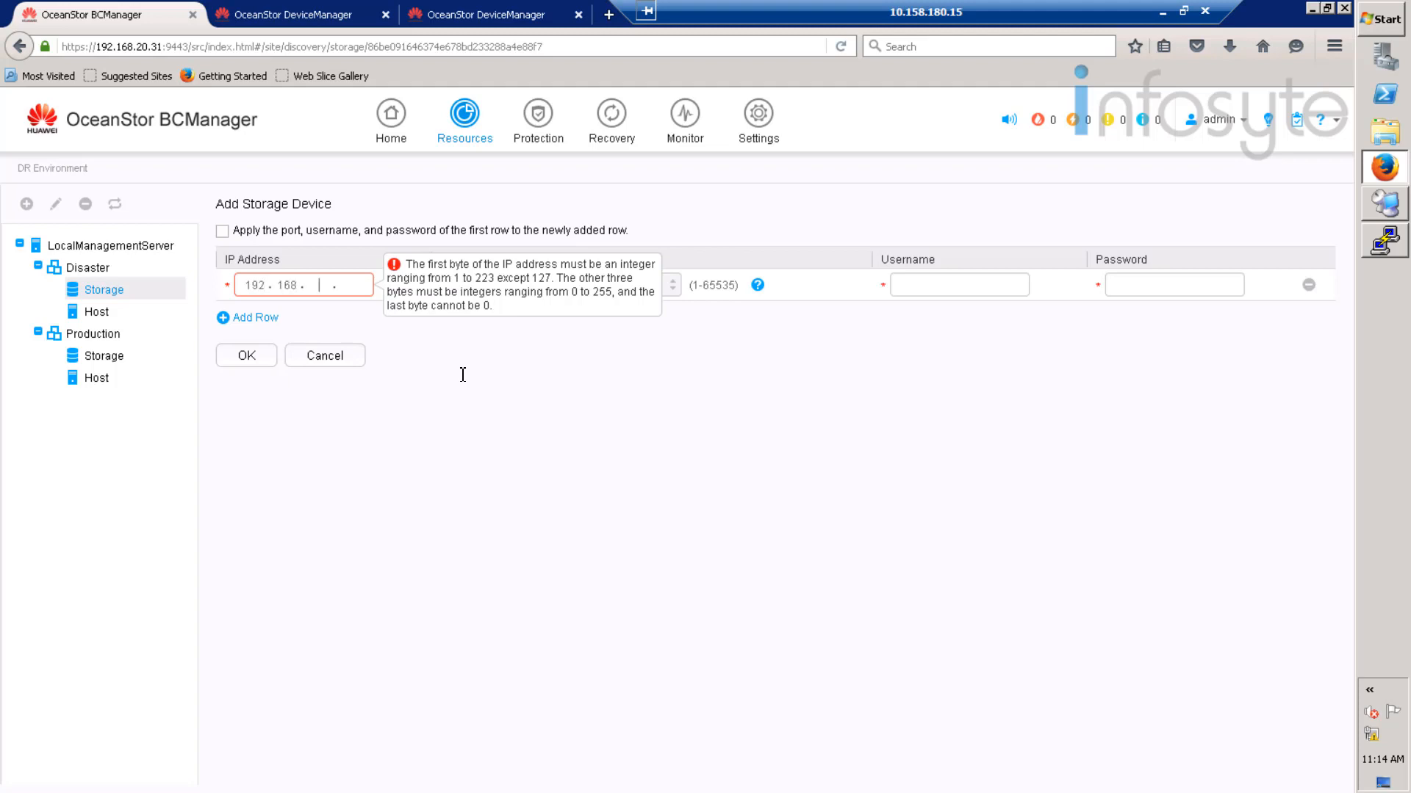
type("20.10")
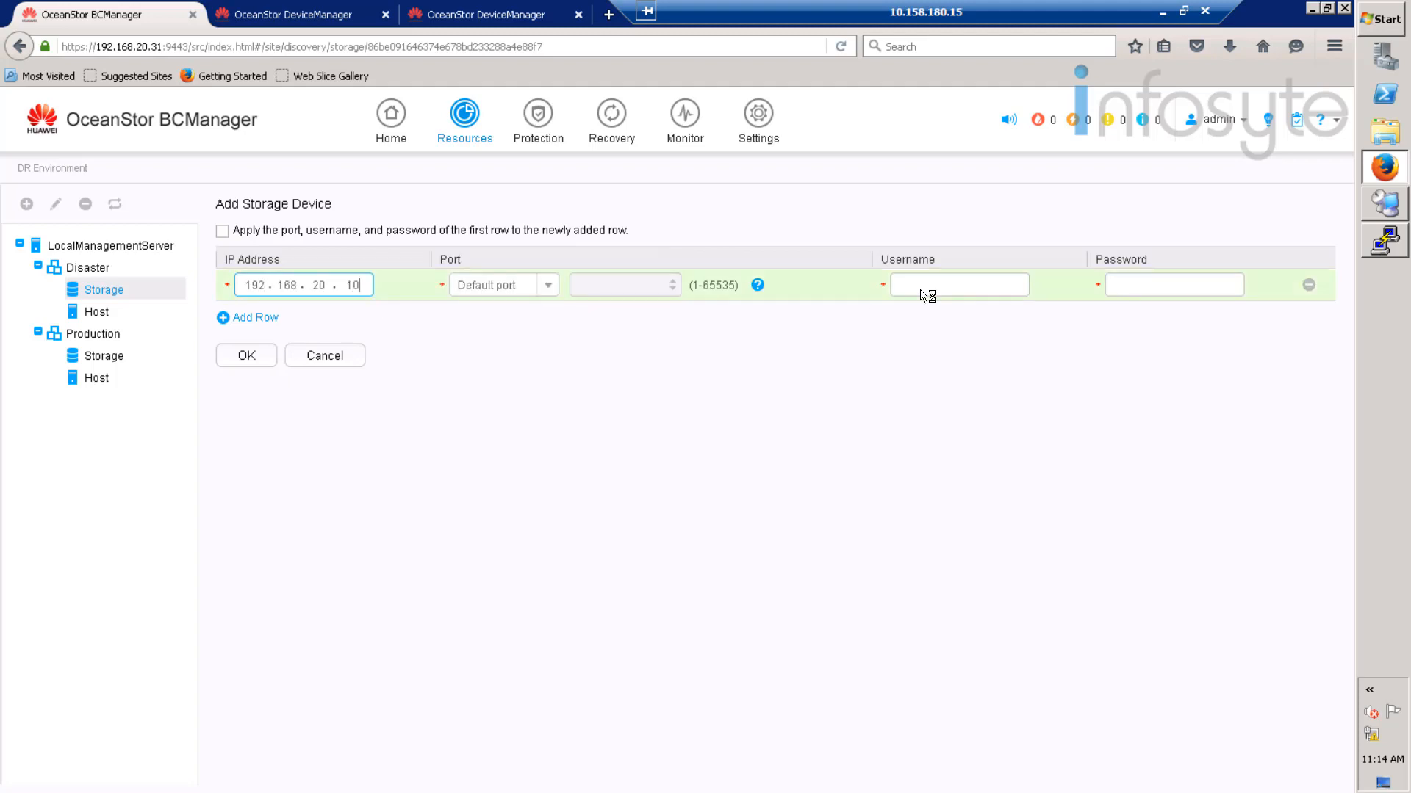
left_click(924, 296)
type("admin")
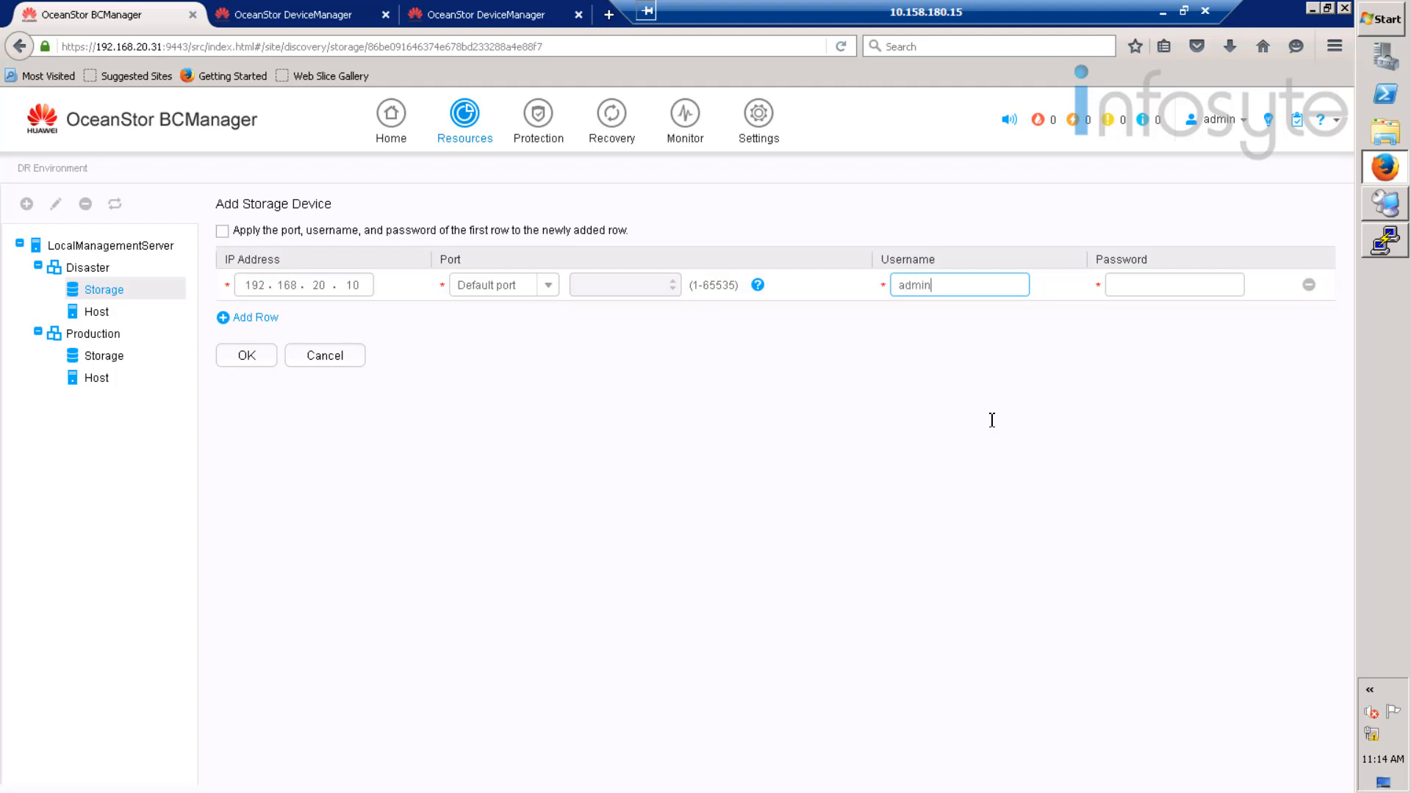
key("Tab")
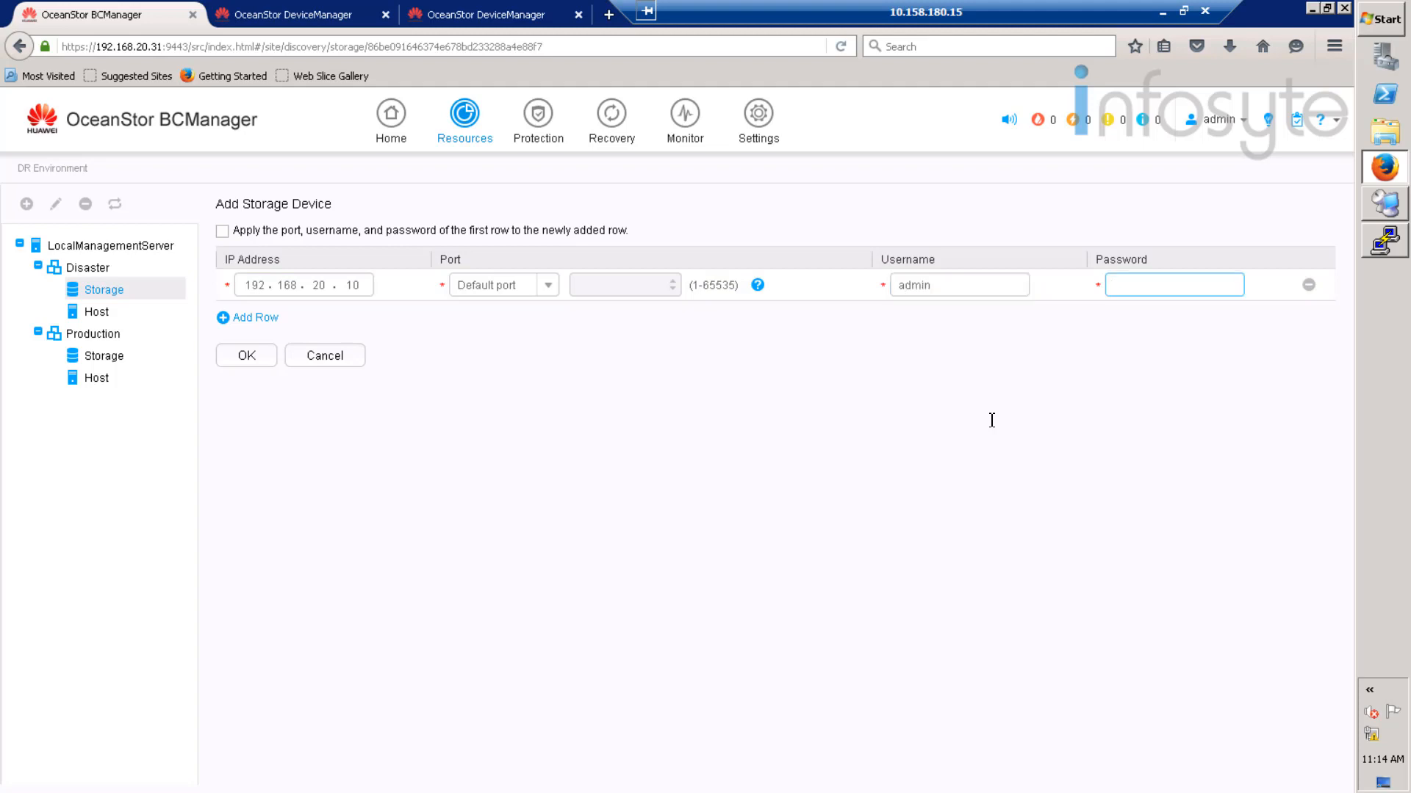
type("••••••••••••")
left_click(249, 357)
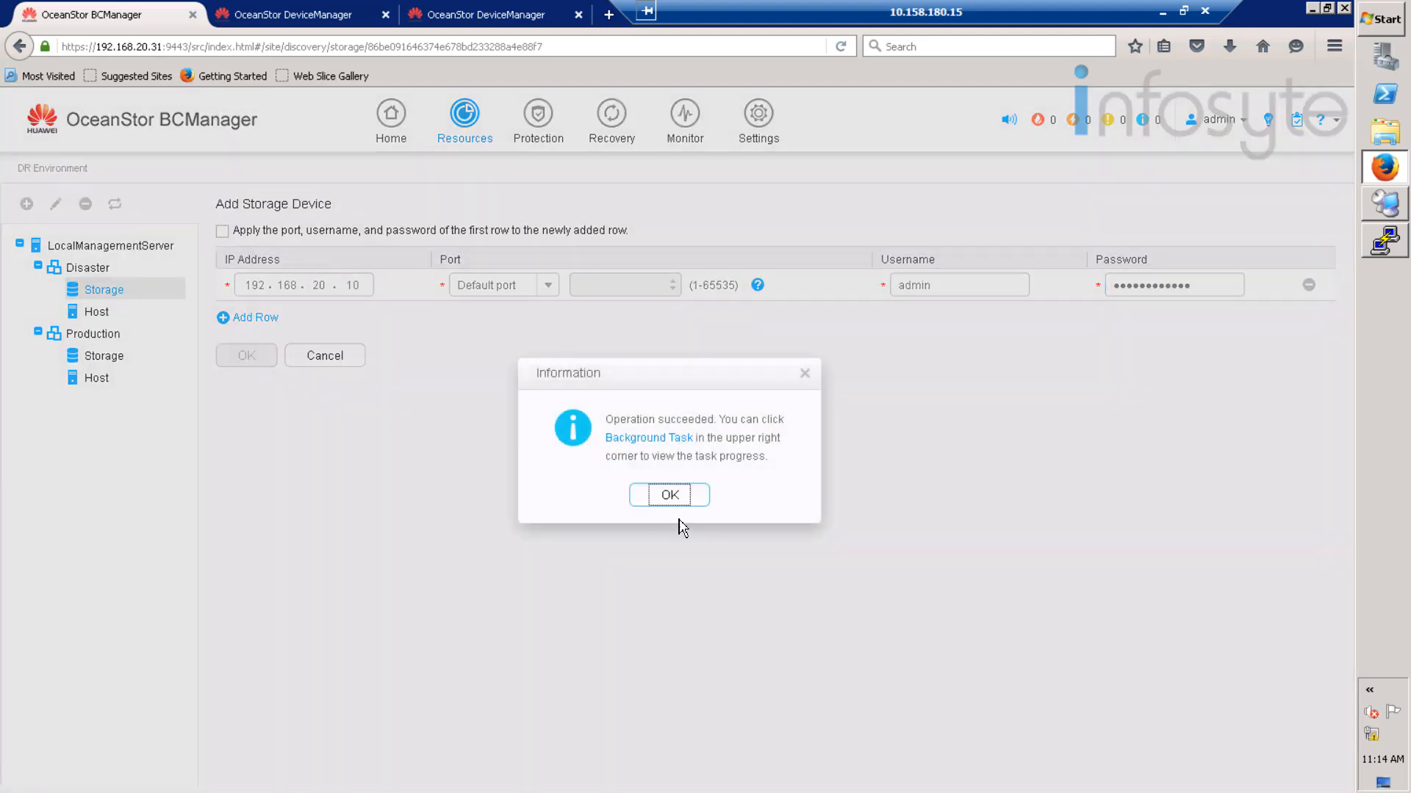
left_click(668, 502)
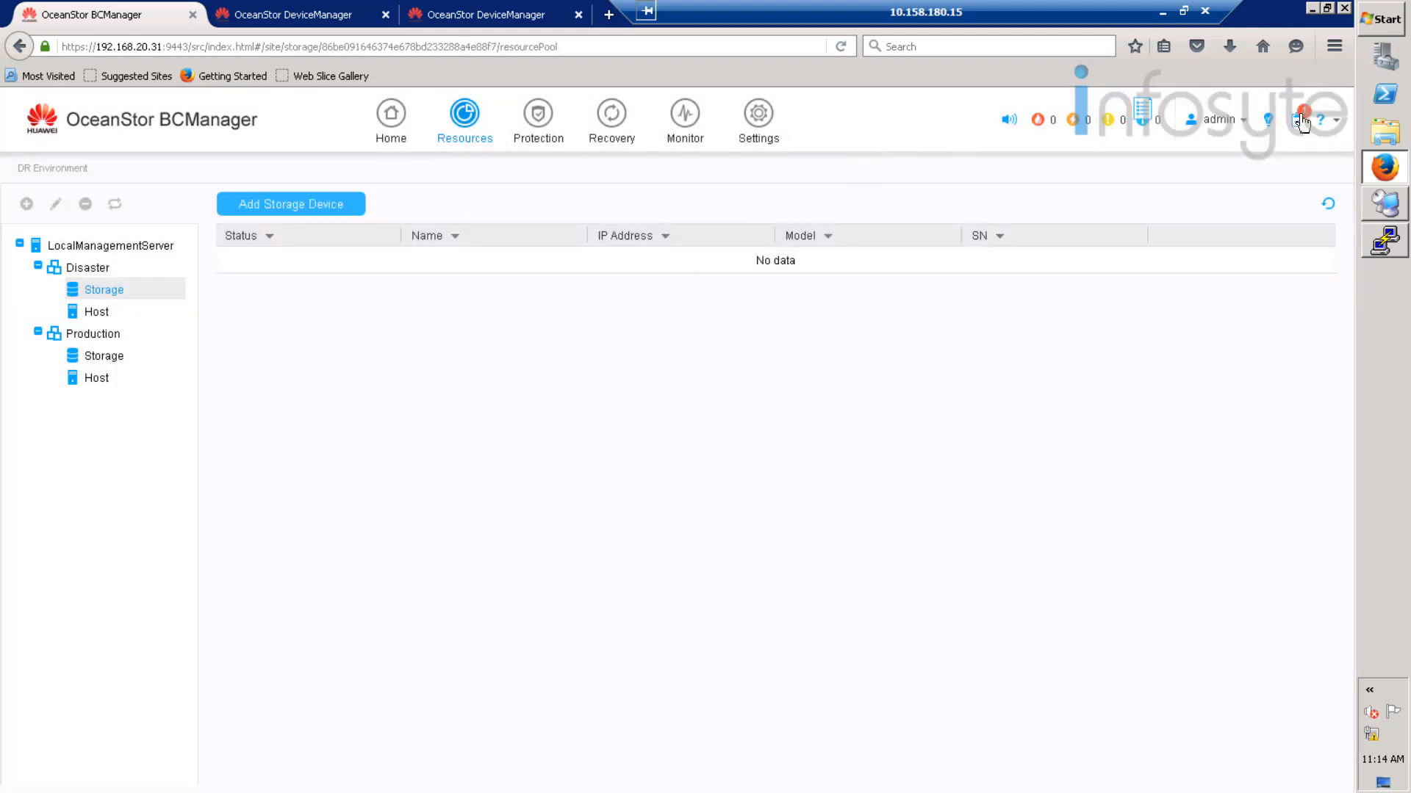
- Watch the Background Task list until discovery of 192.168.20.10 succeeds, then close it
left_click(1303, 121)
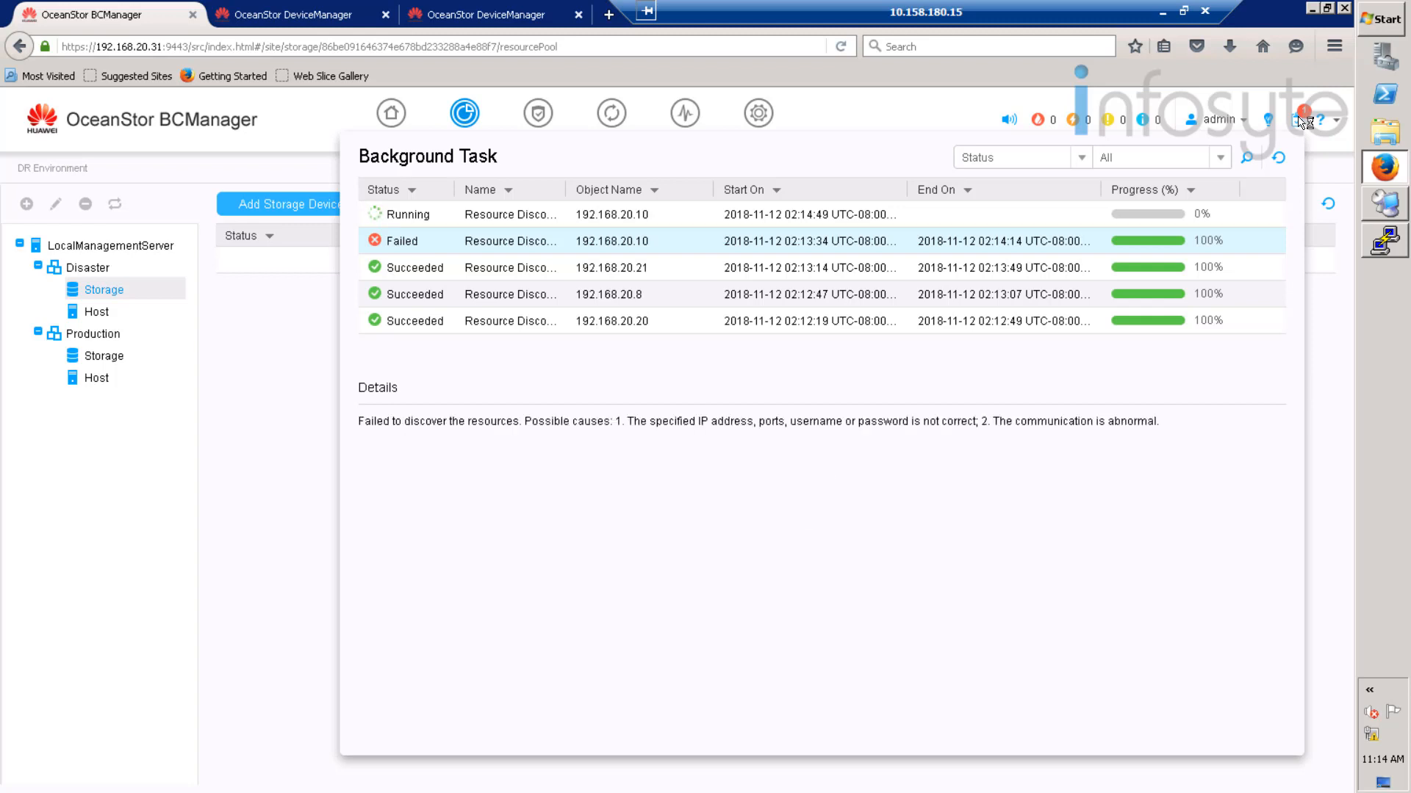
left_click(994, 219)
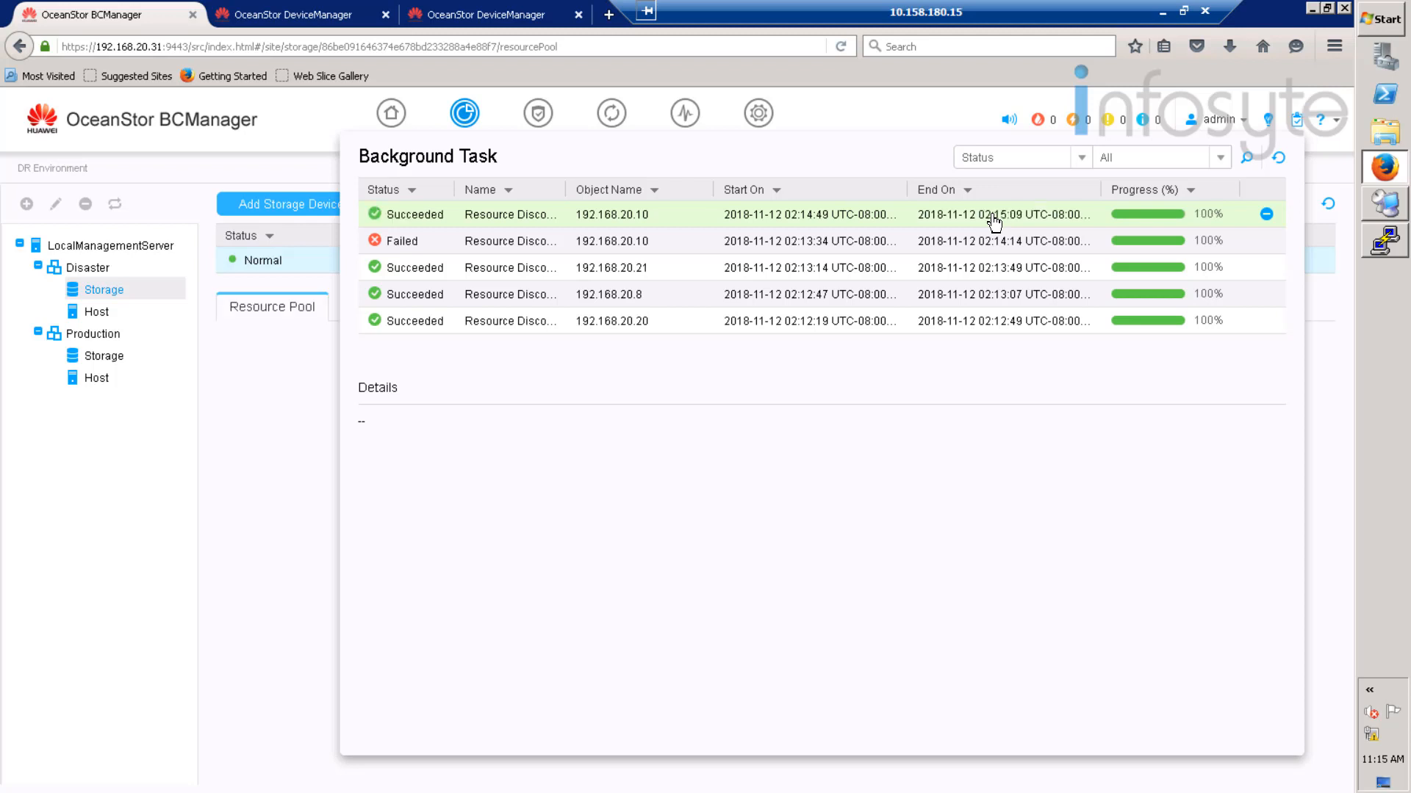
left_click(1299, 127)
left_click(1300, 128)
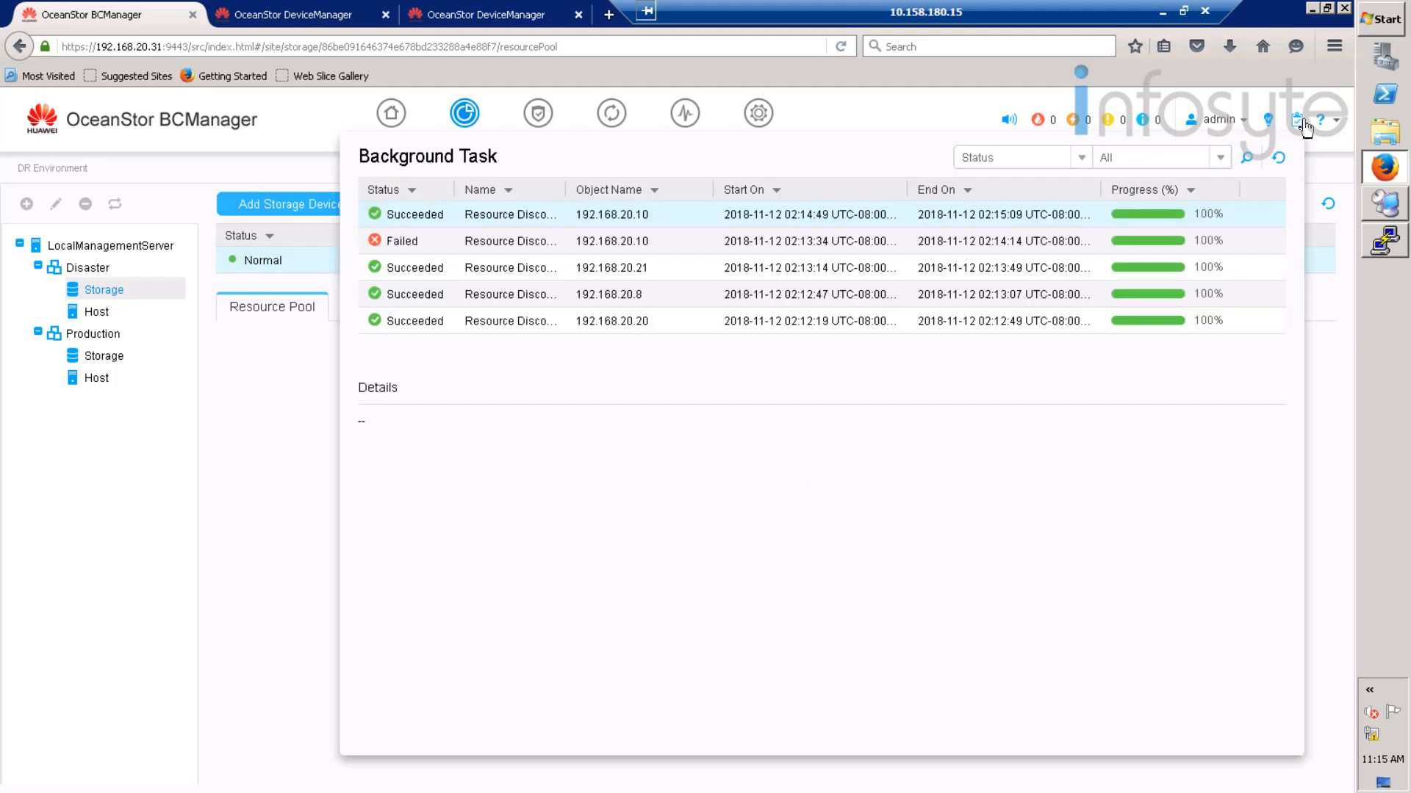
left_click(1329, 150)
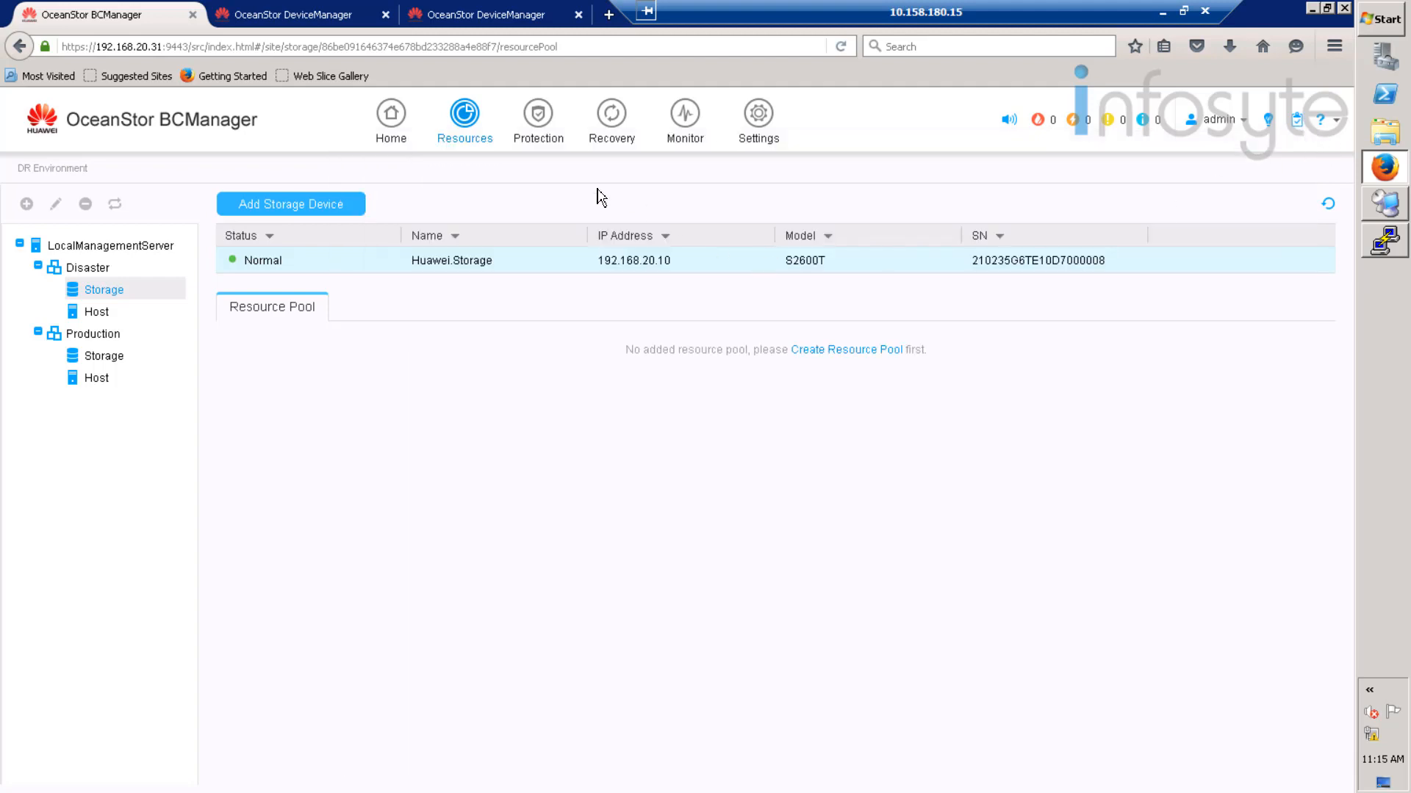
- Check the new storage device's resource pools and the B05-Disaster host's oltp database
left_click(271, 314)
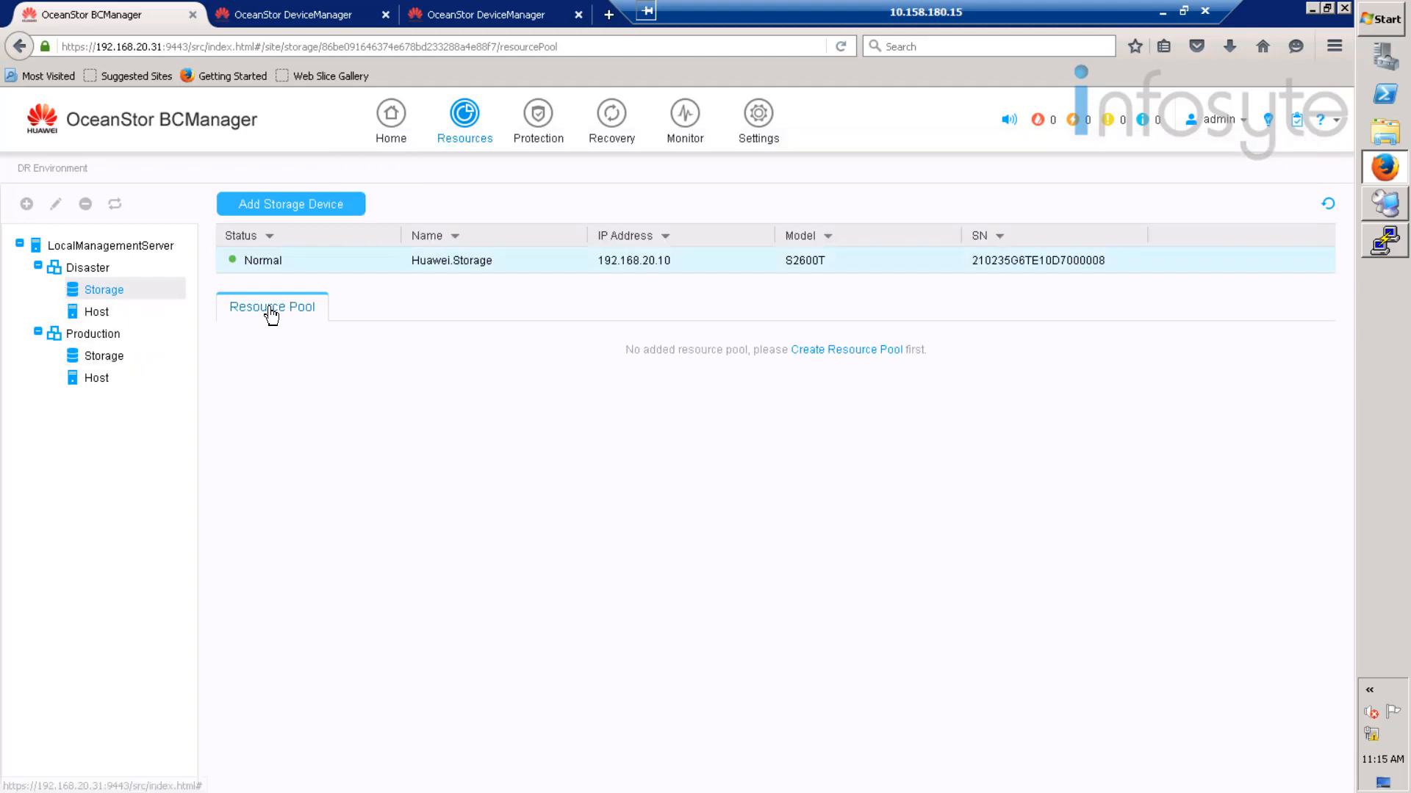
left_click(109, 317)
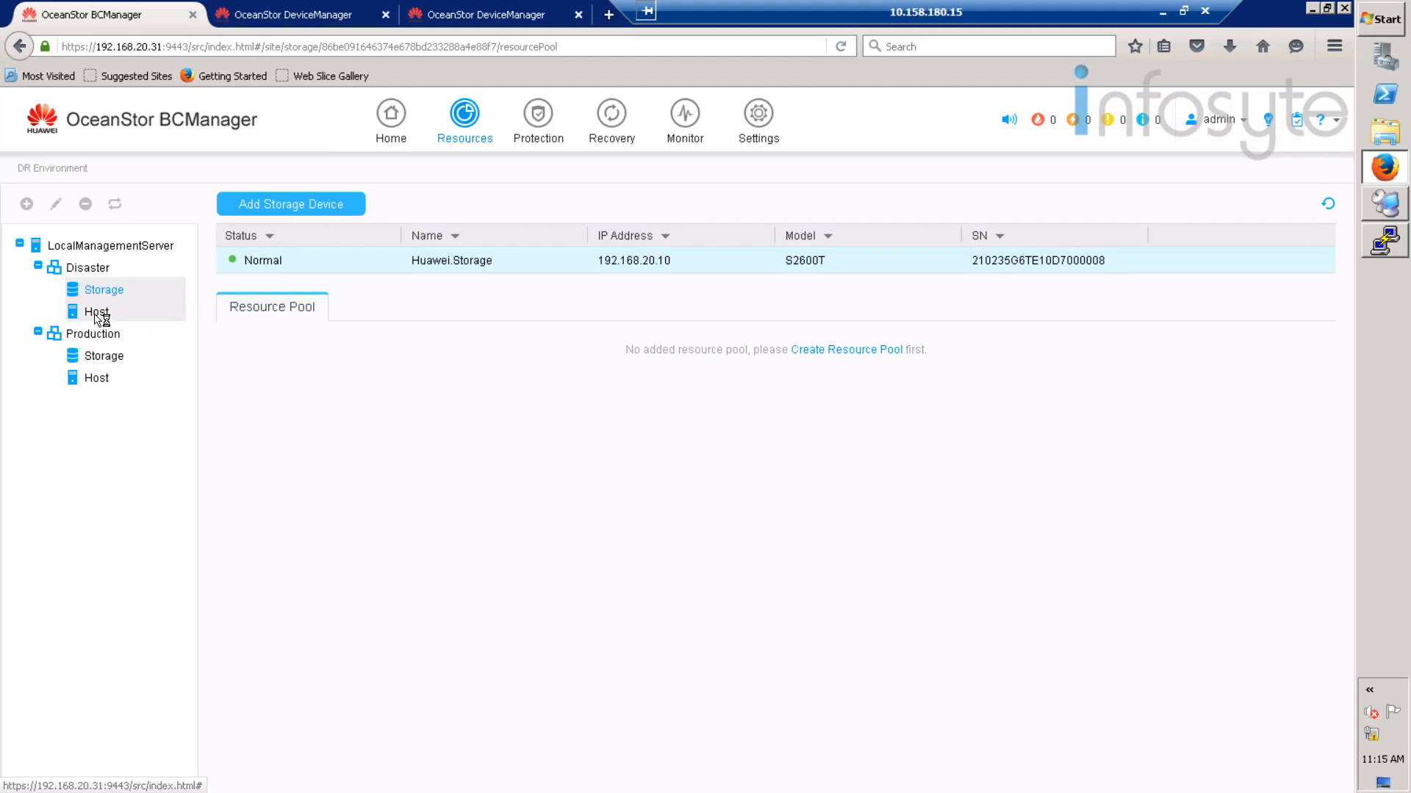
left_click(318, 263)
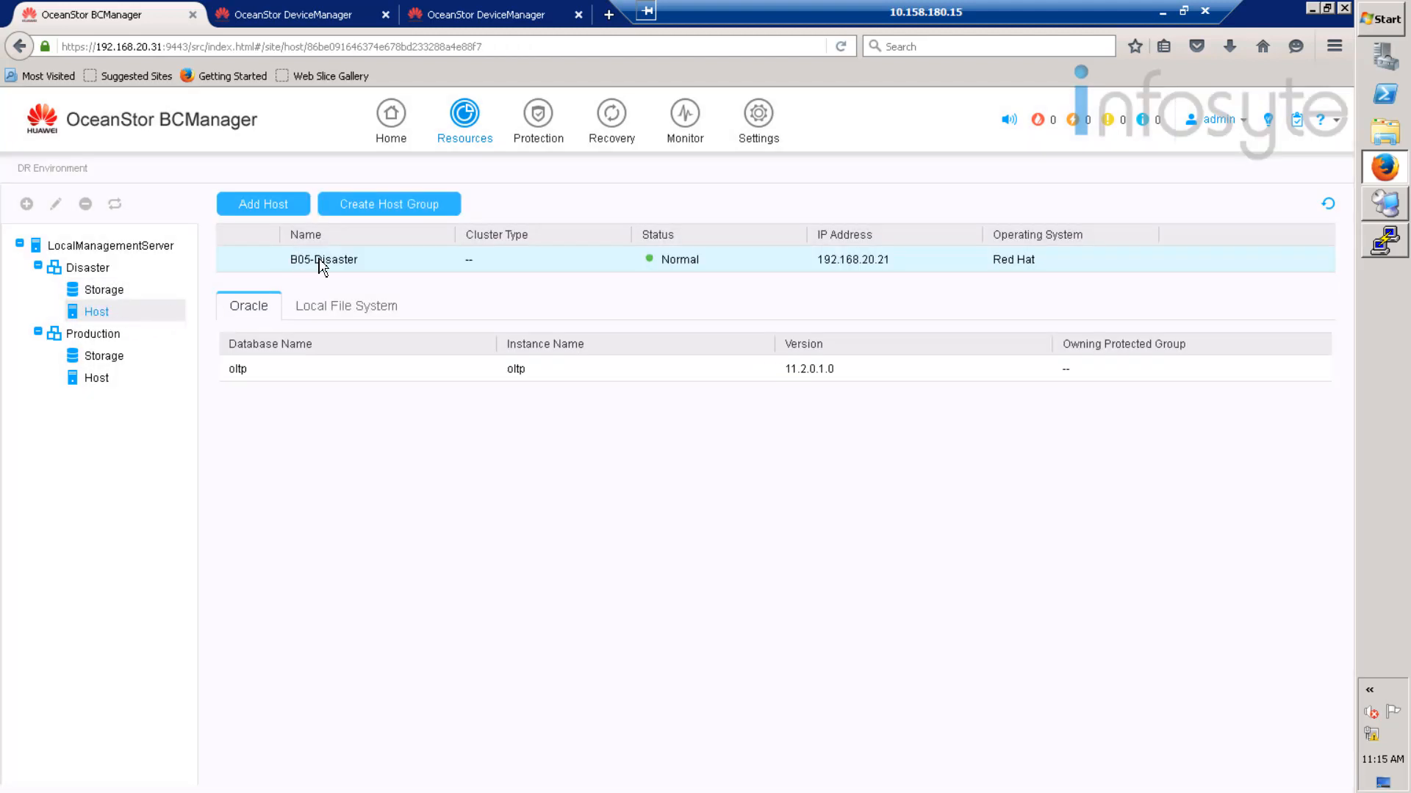
left_click(263, 373)
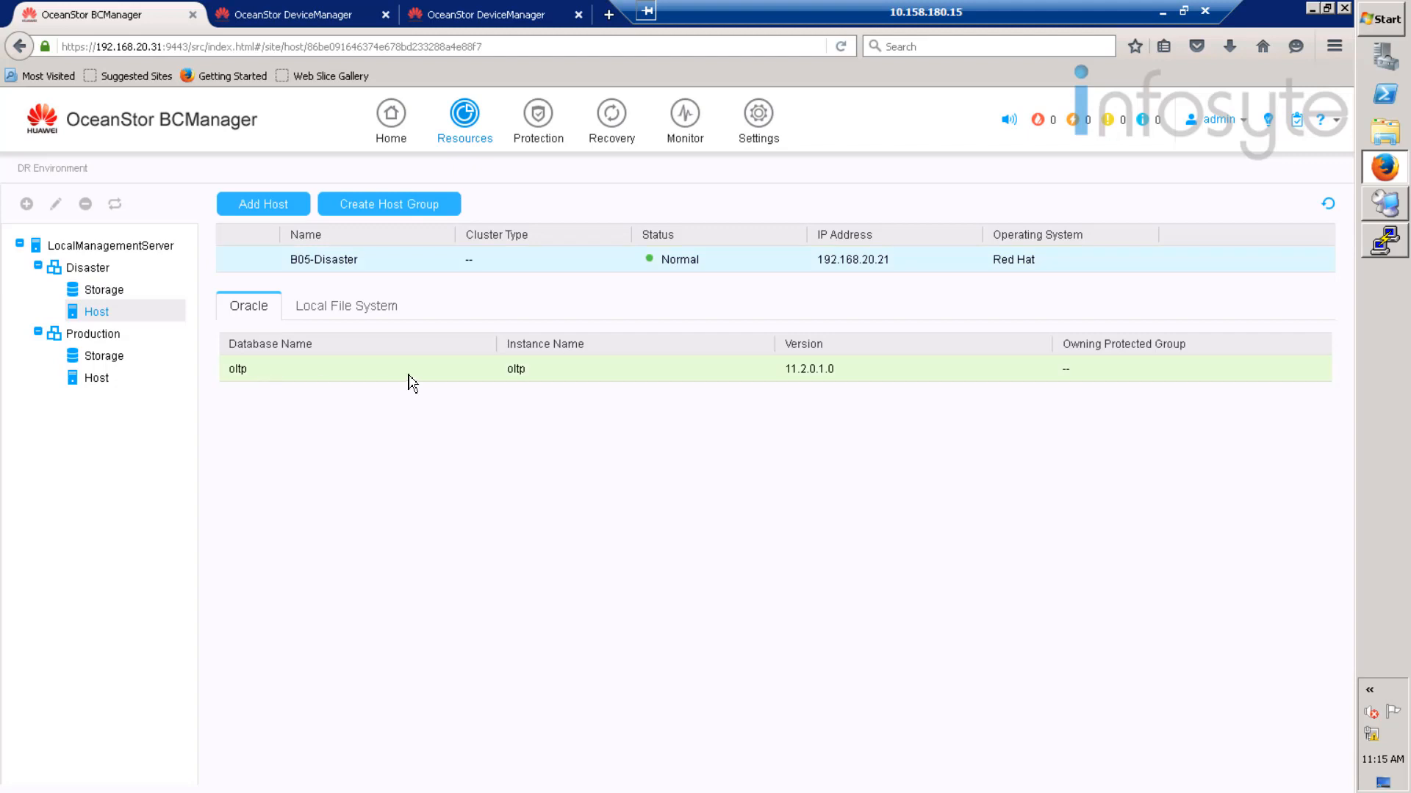
- Review Production storage, the B05-Production host's oltp Oracle database and its local file systems
left_click(105, 359)
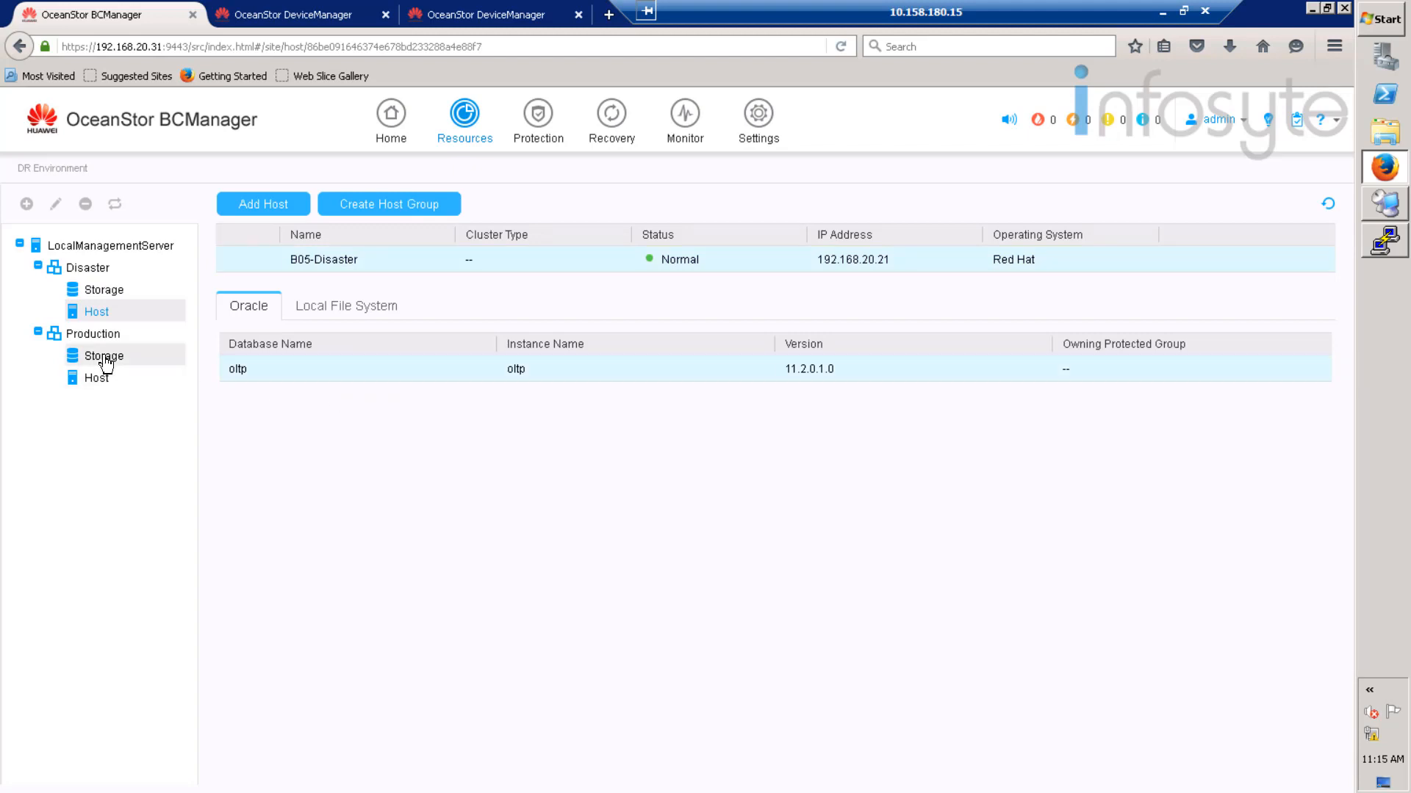
left_click(353, 265)
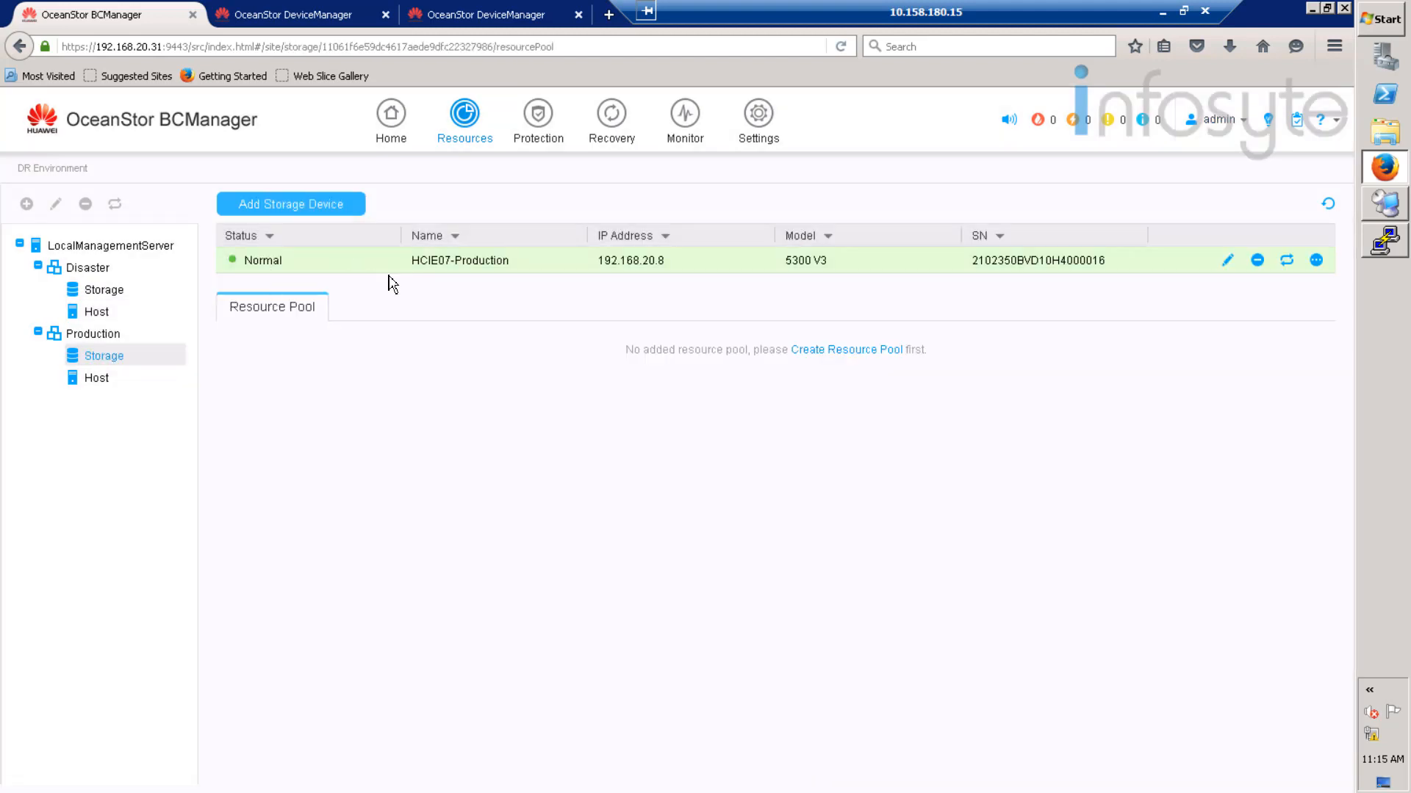
left_click(100, 382)
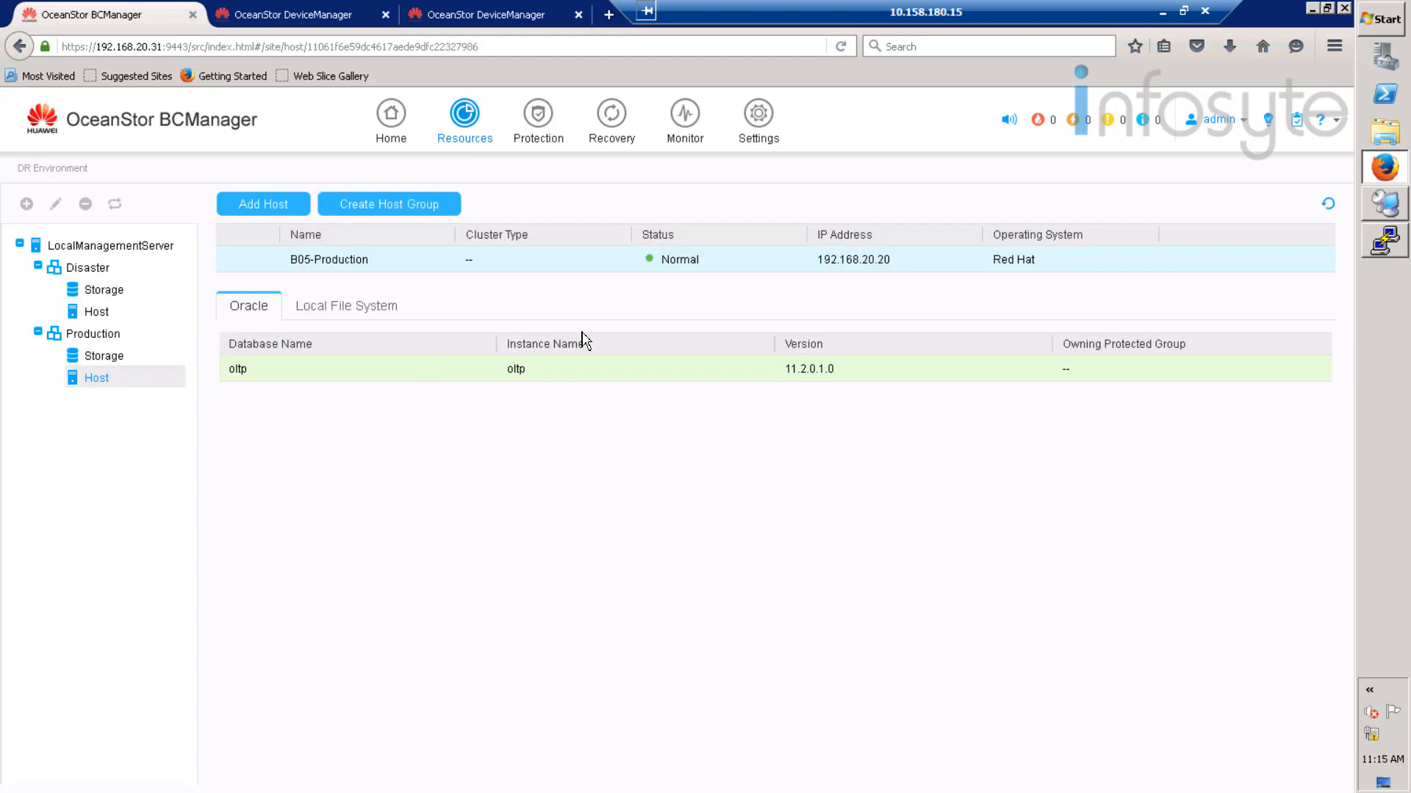
left_click(346, 318)
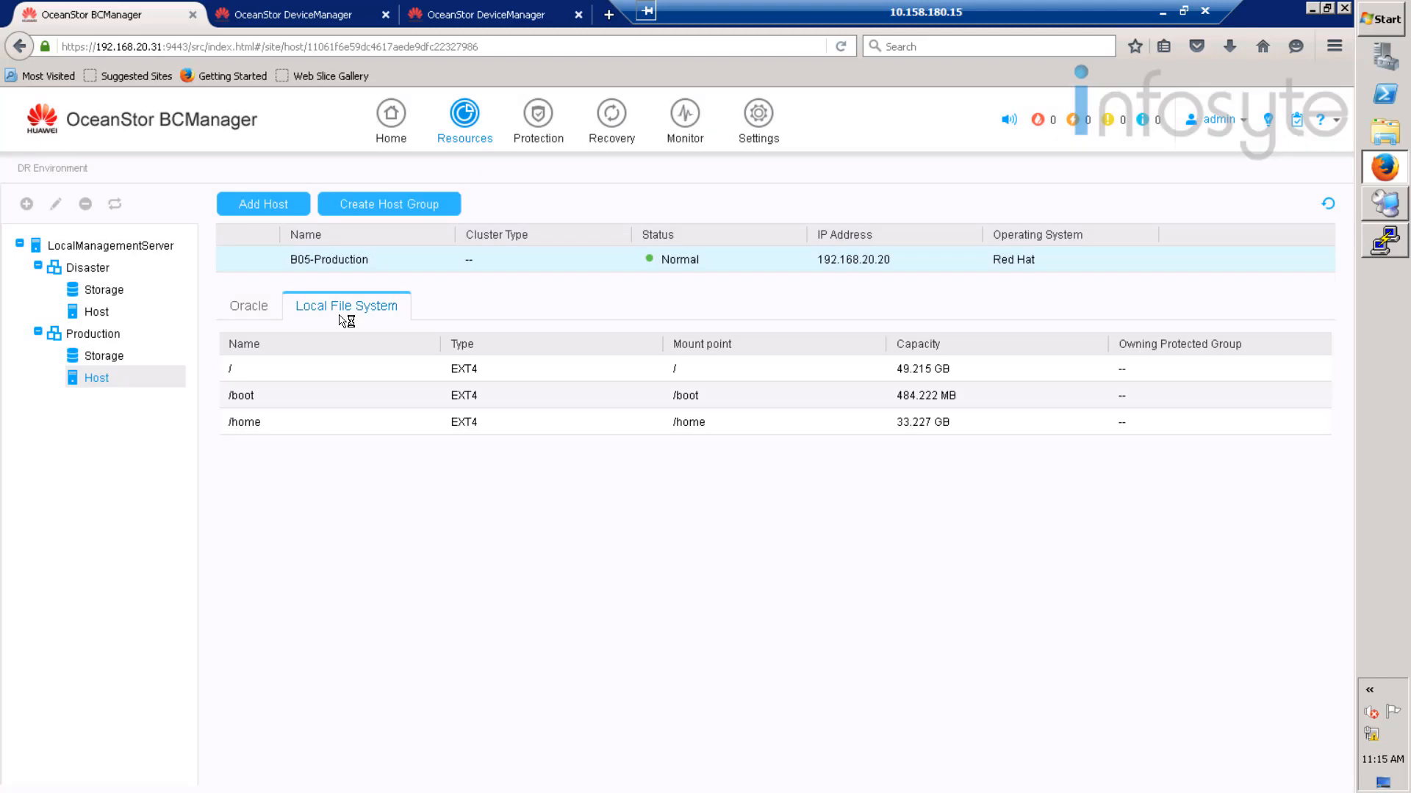
left_click(244, 307)
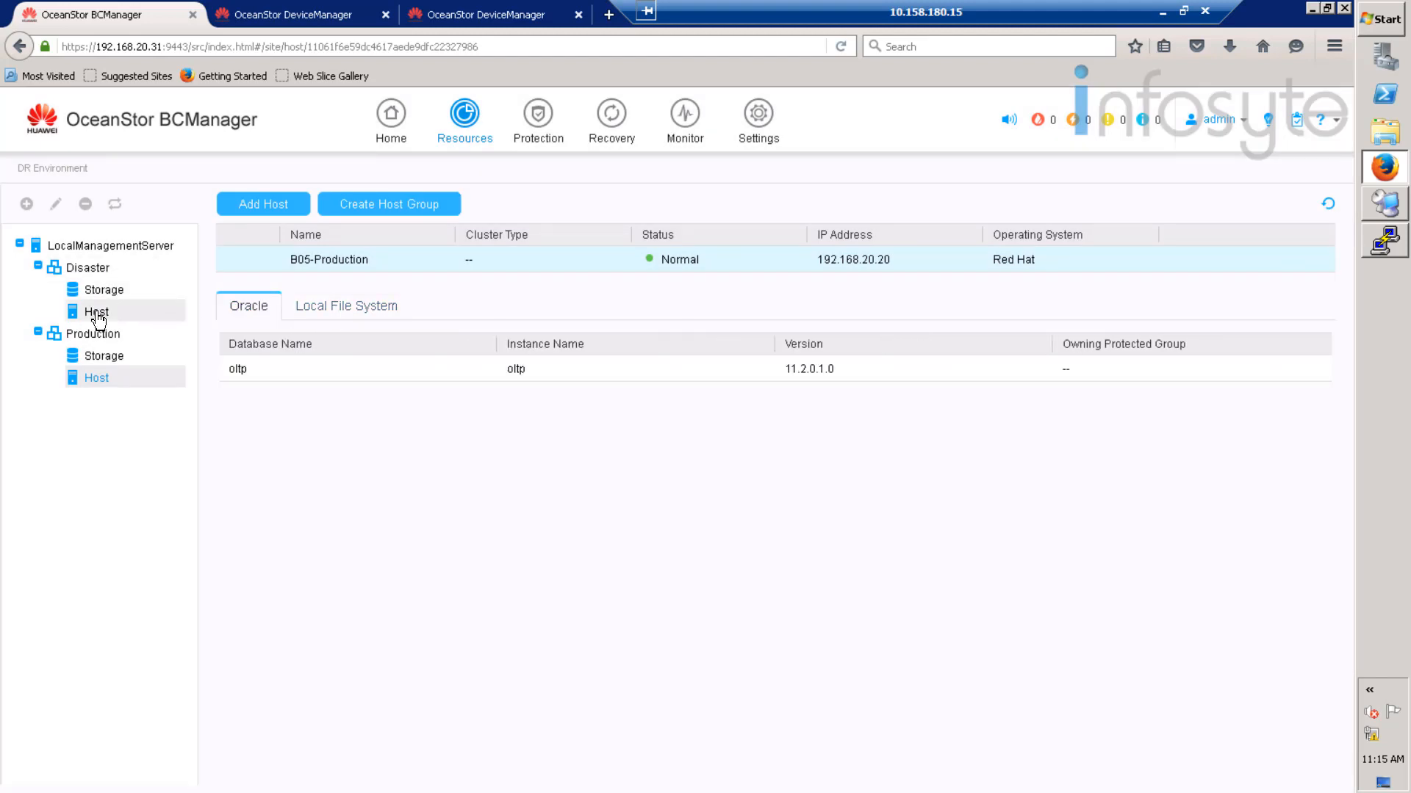
mouse_move(532, 118)
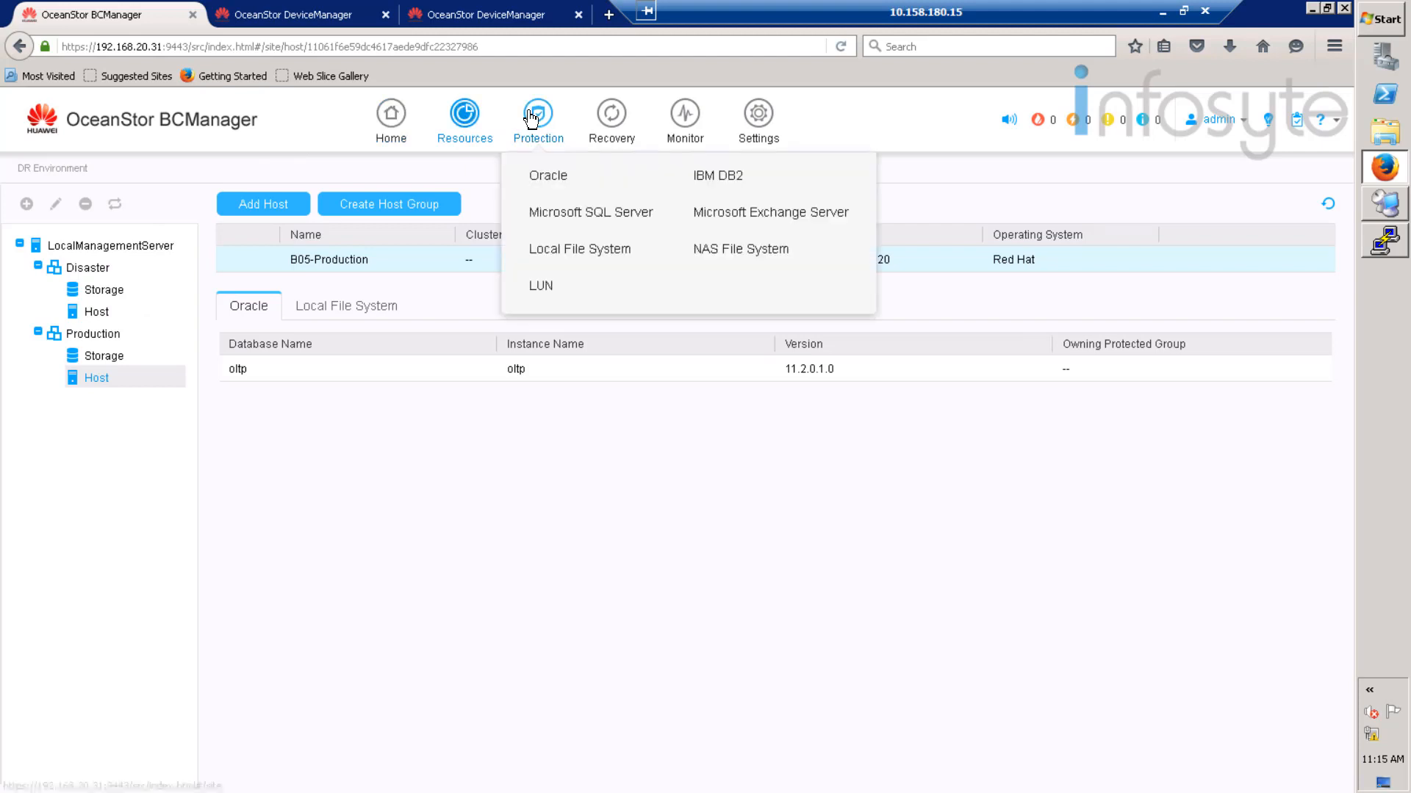
- Start a new Oracle protected group named 'Oracle' and continue to object selection
left_click(554, 181)
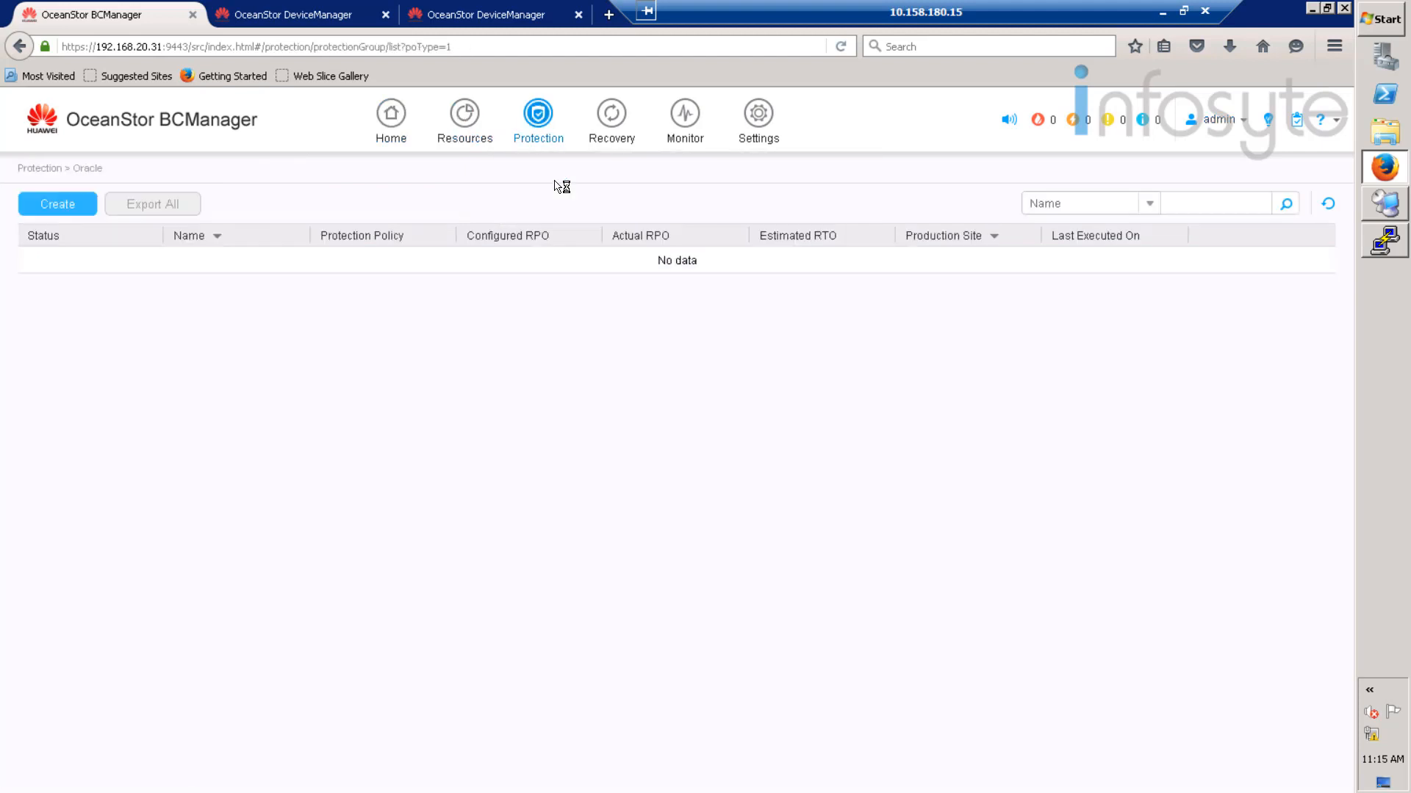
left_click(76, 208)
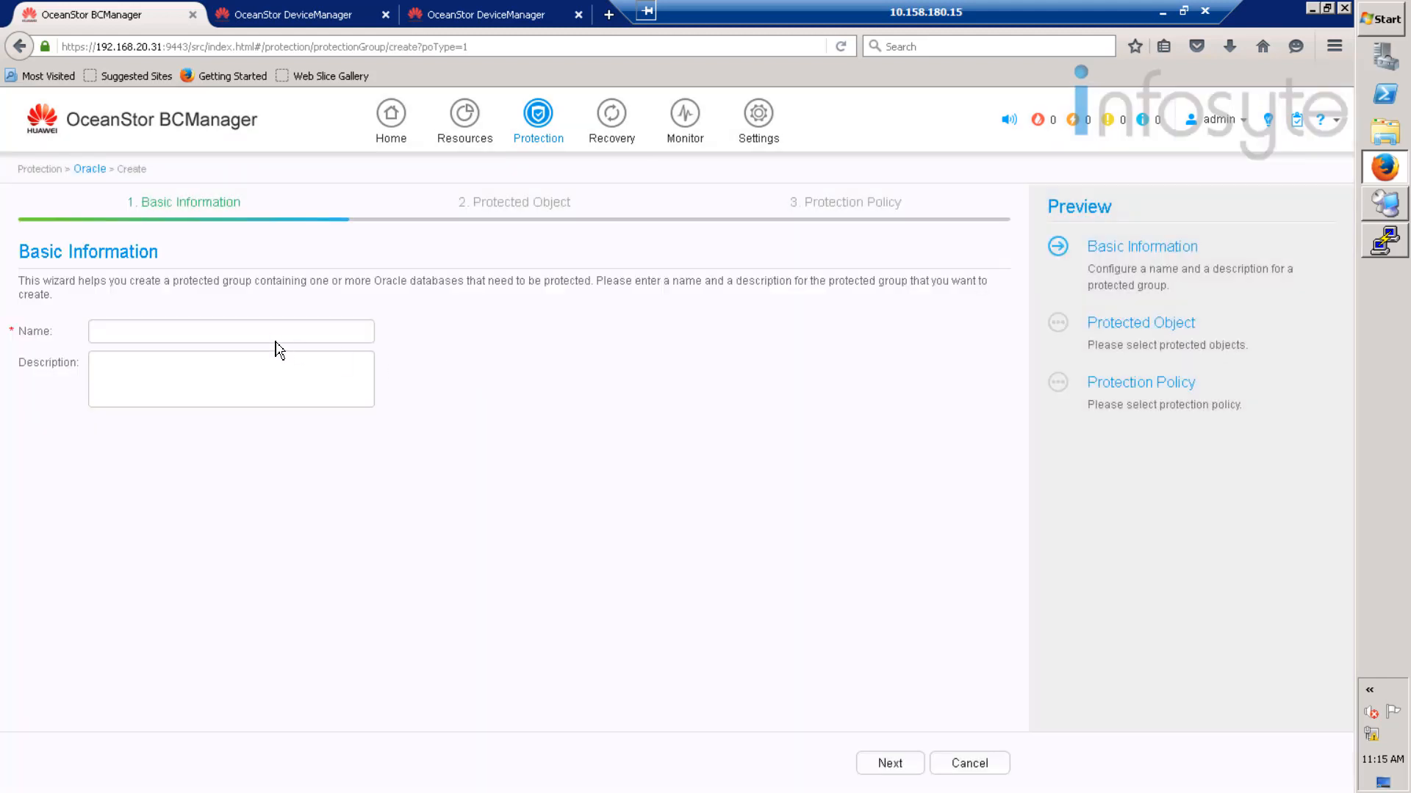
left_click(282, 334)
type("Oracle")
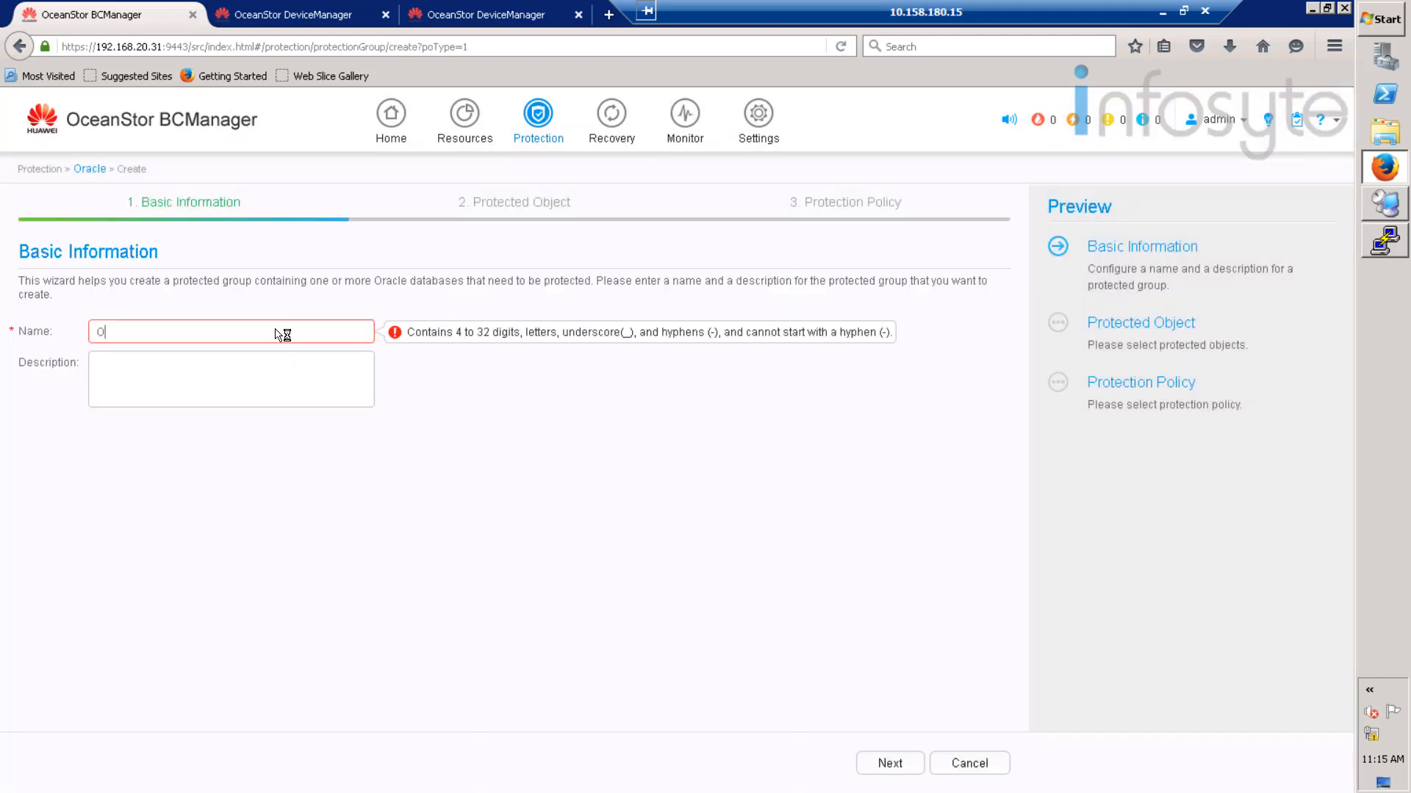
left_click(886, 762)
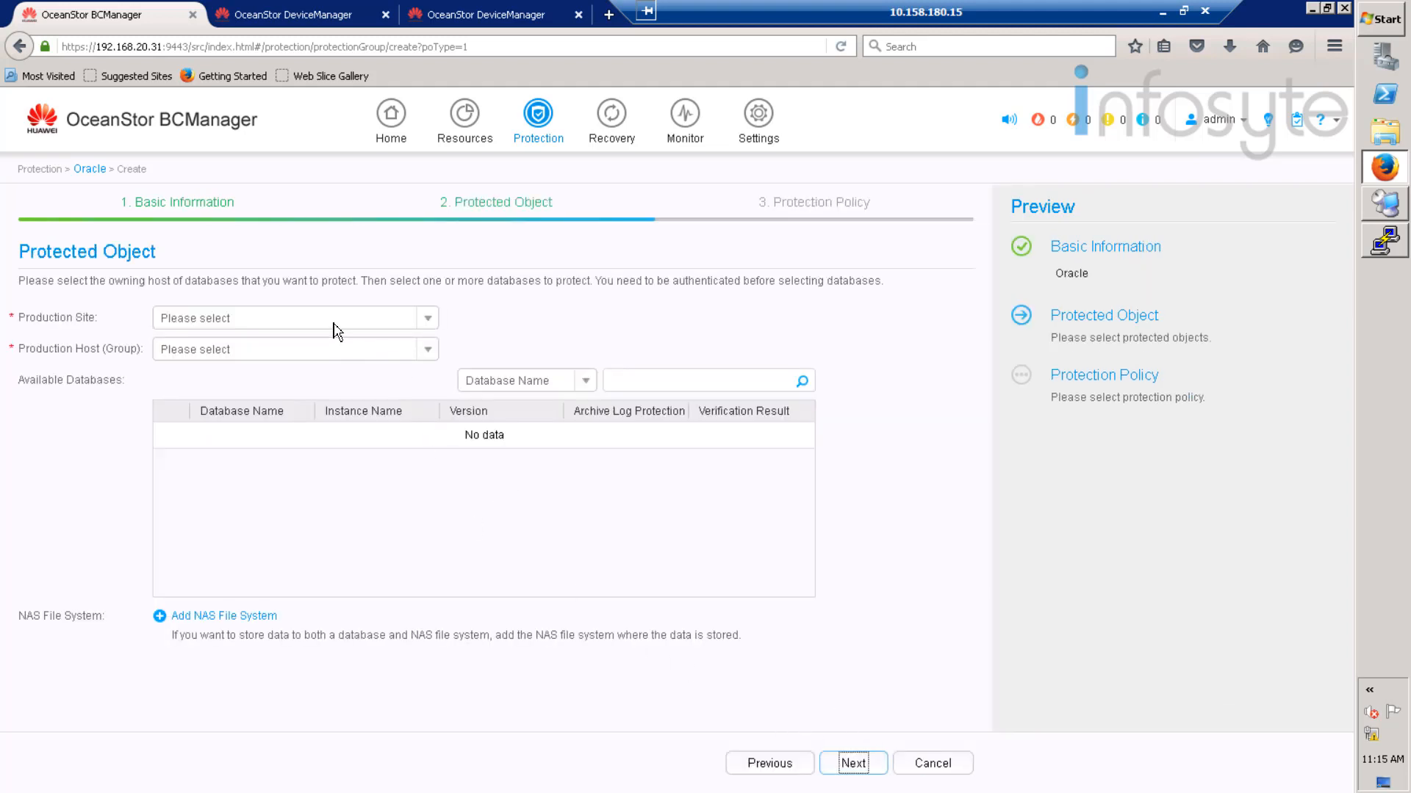
- Choose site Production, host B05-Production, and tick the oltp database
left_click(340, 318)
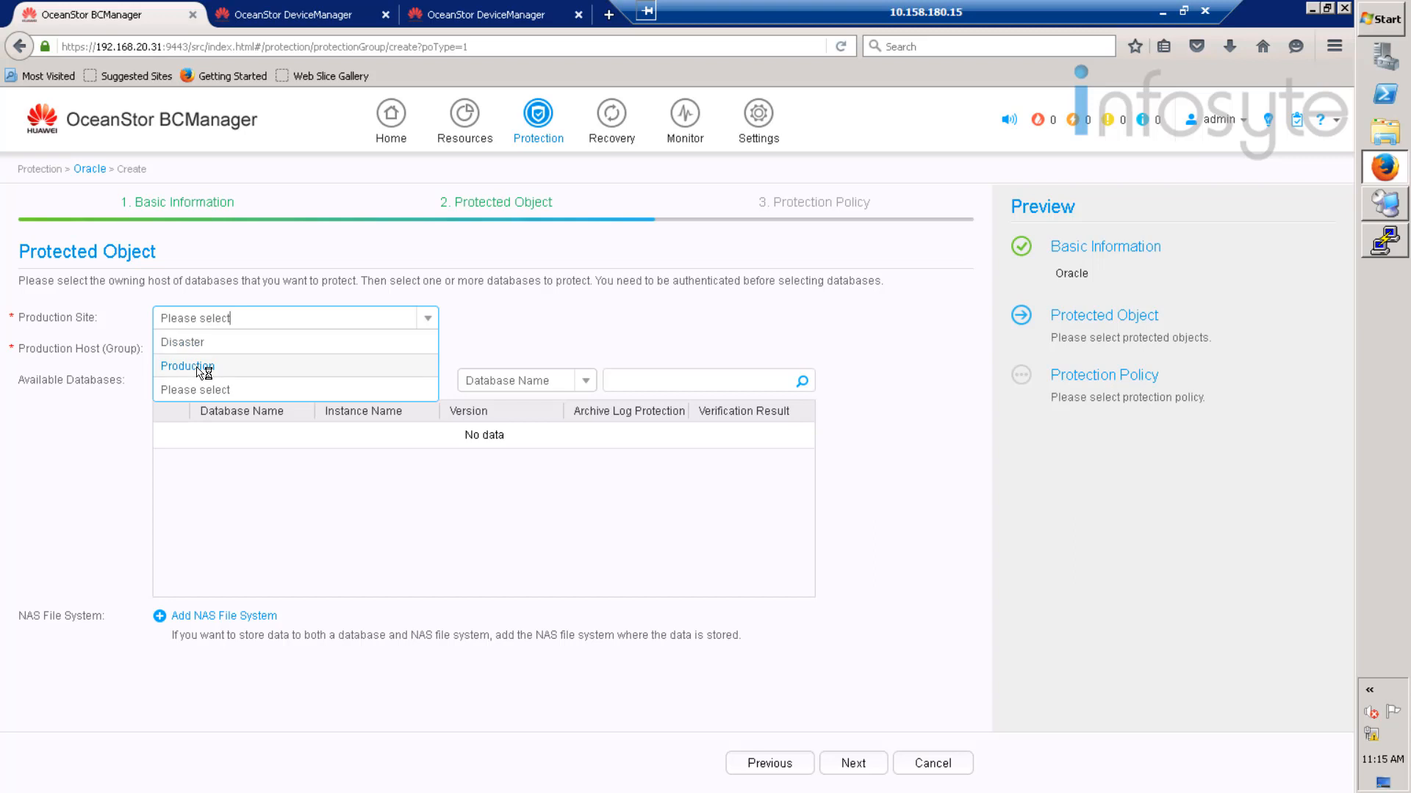
left_click(199, 366)
left_click(283, 353)
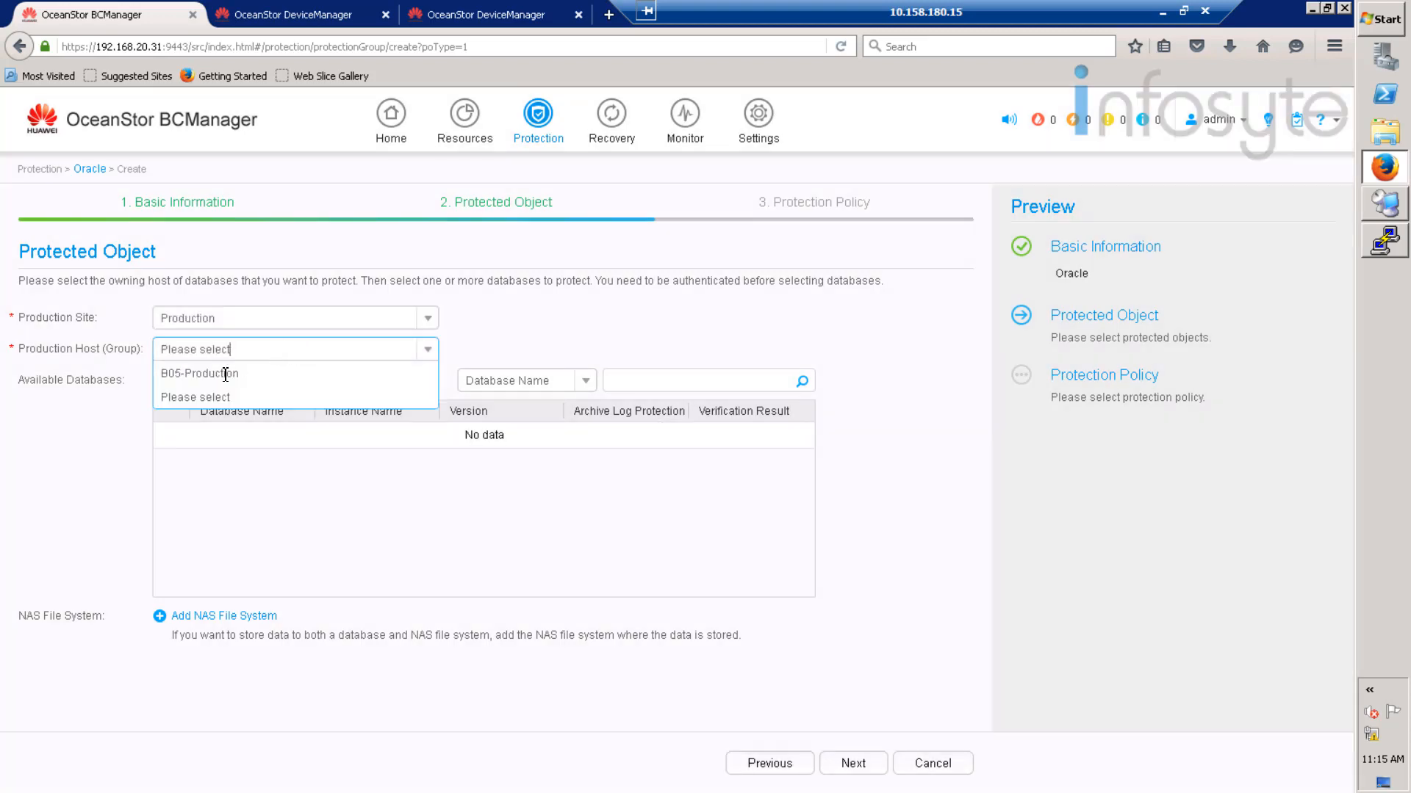
left_click(225, 375)
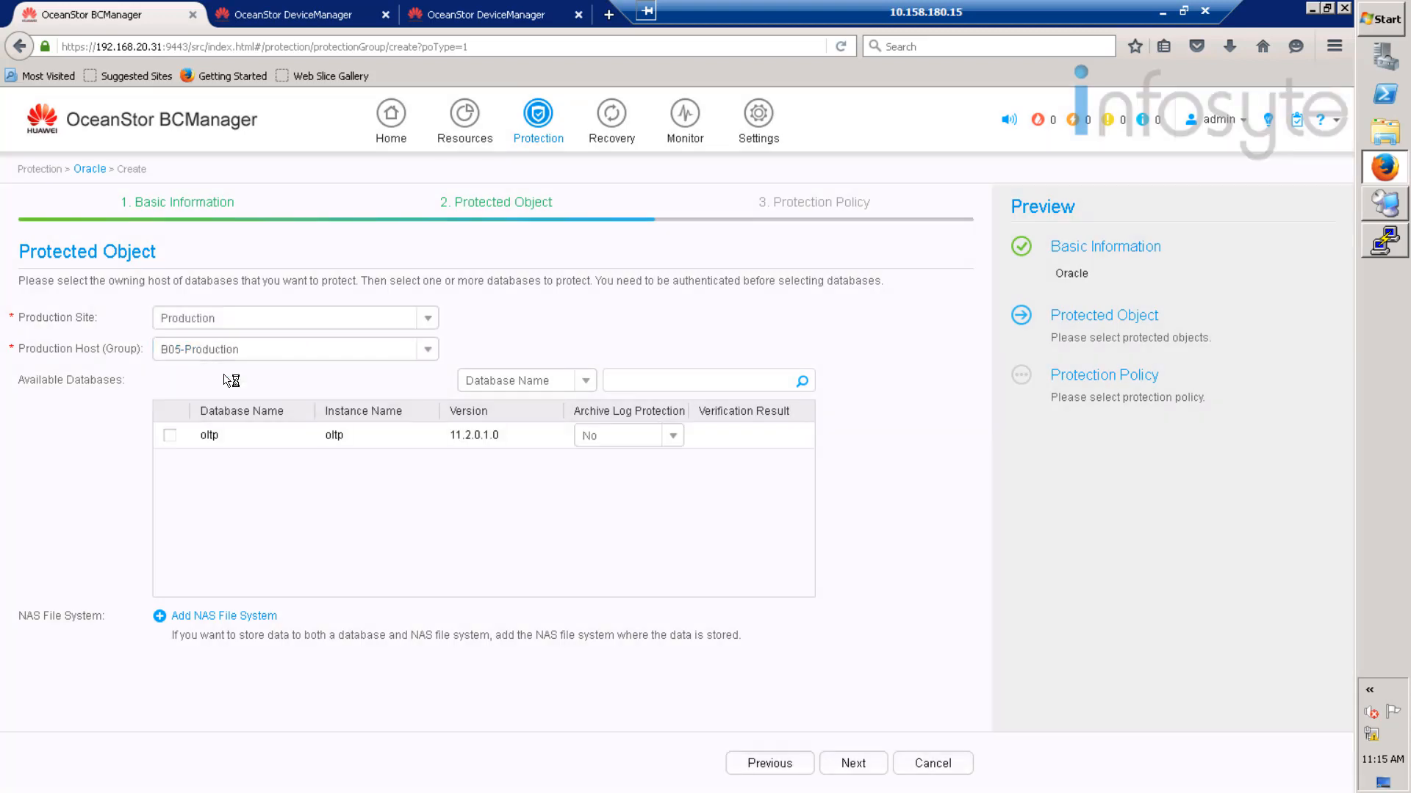
left_click(170, 436)
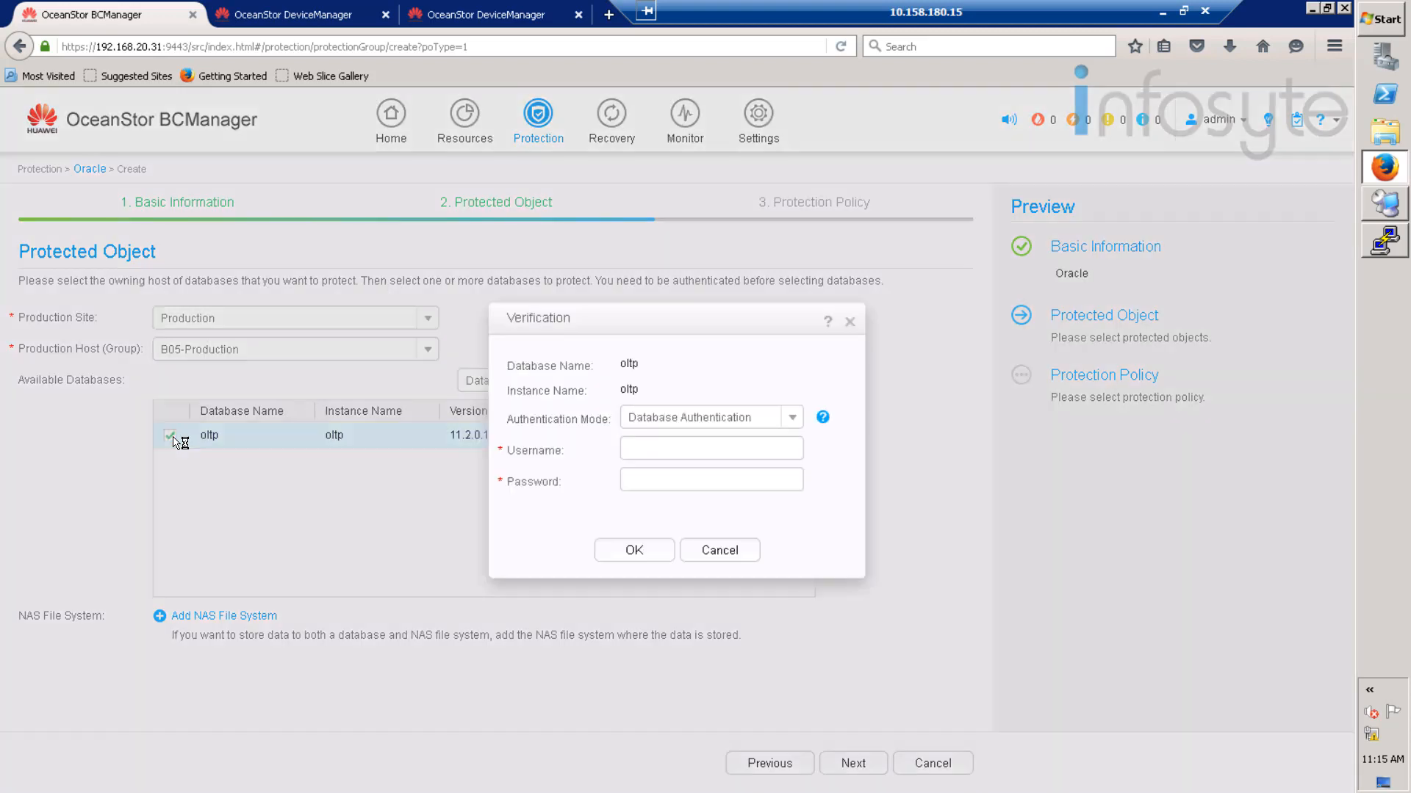
- Submit the oltp database's sys username and password for verification
left_click(674, 451)
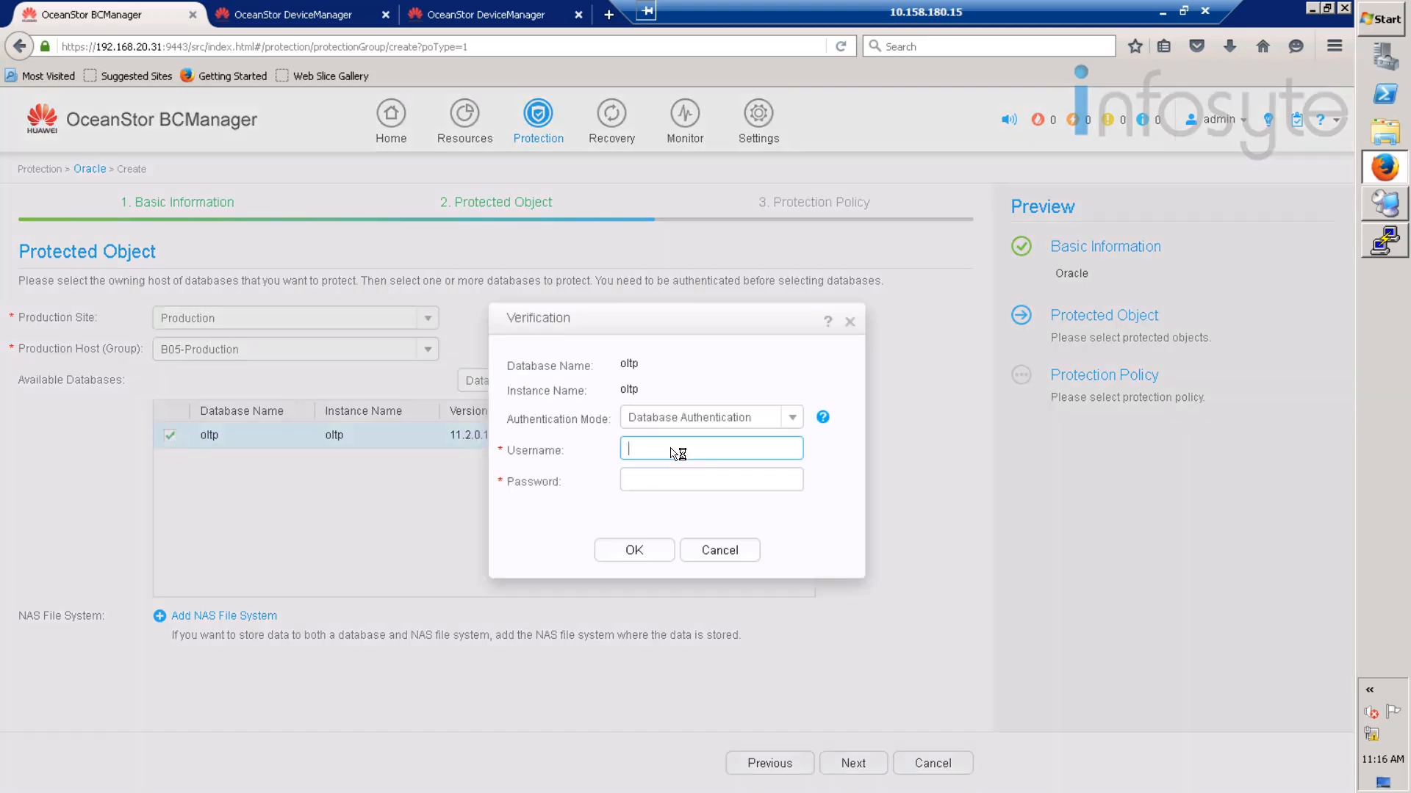
type("sys")
key("Tab")
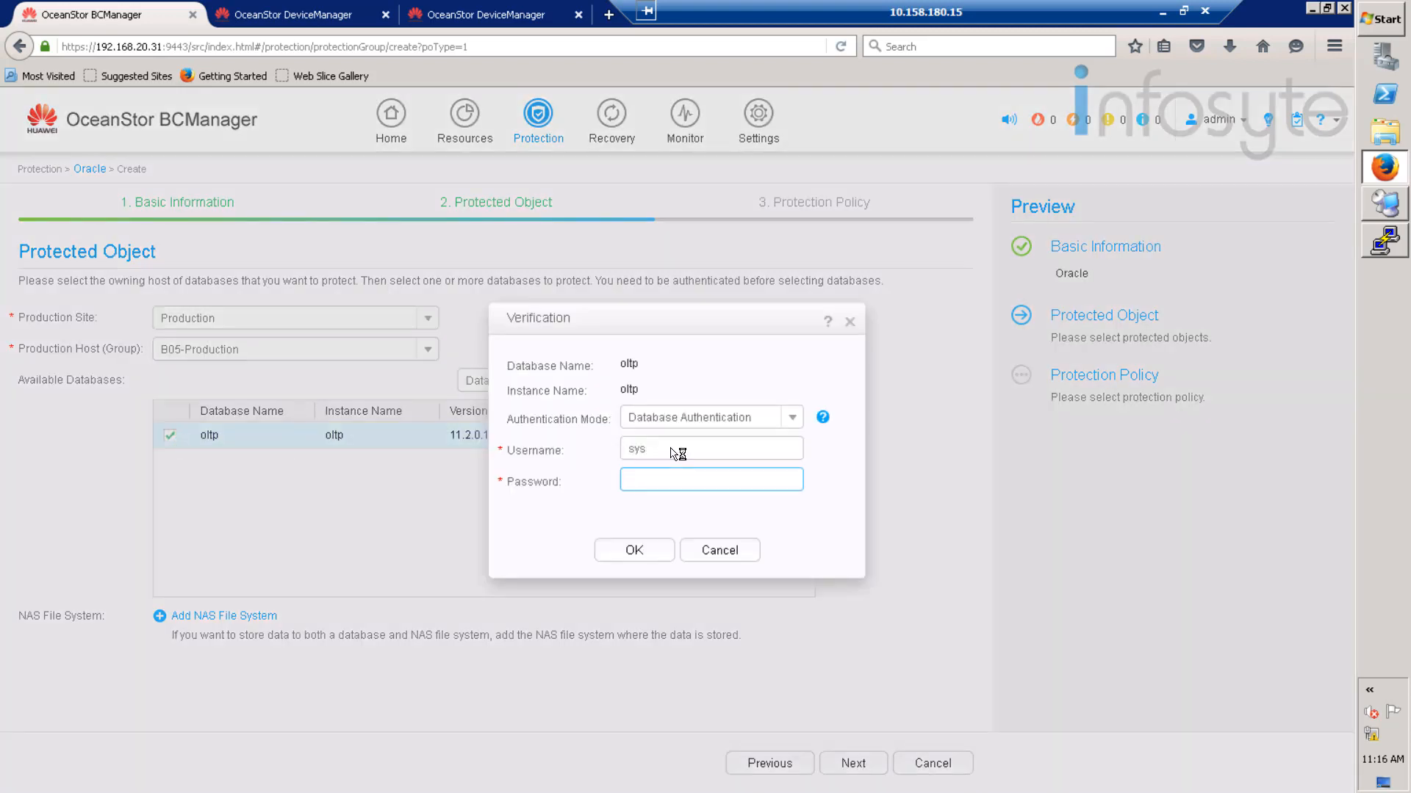
type("******")
left_click(637, 551)
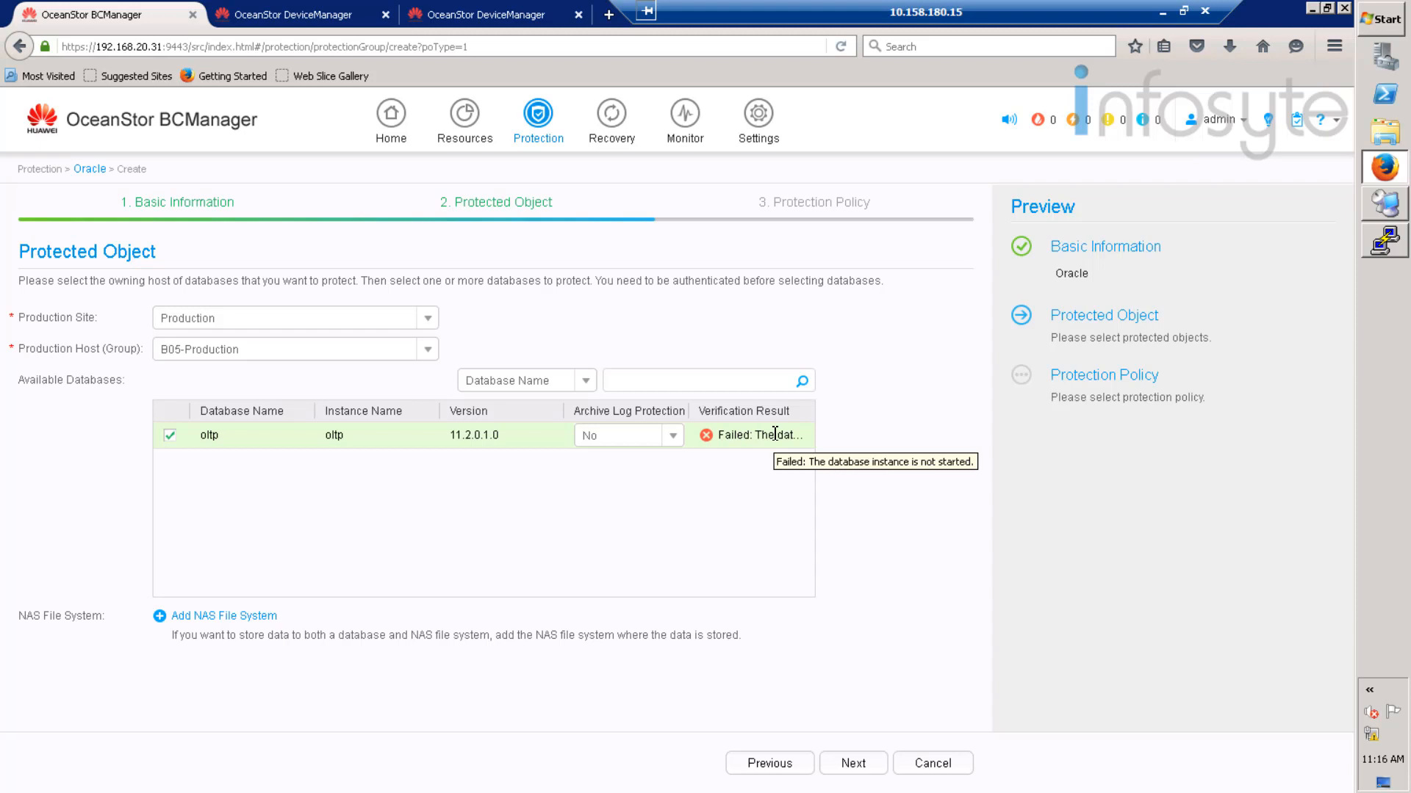
right_click(1368, 254)
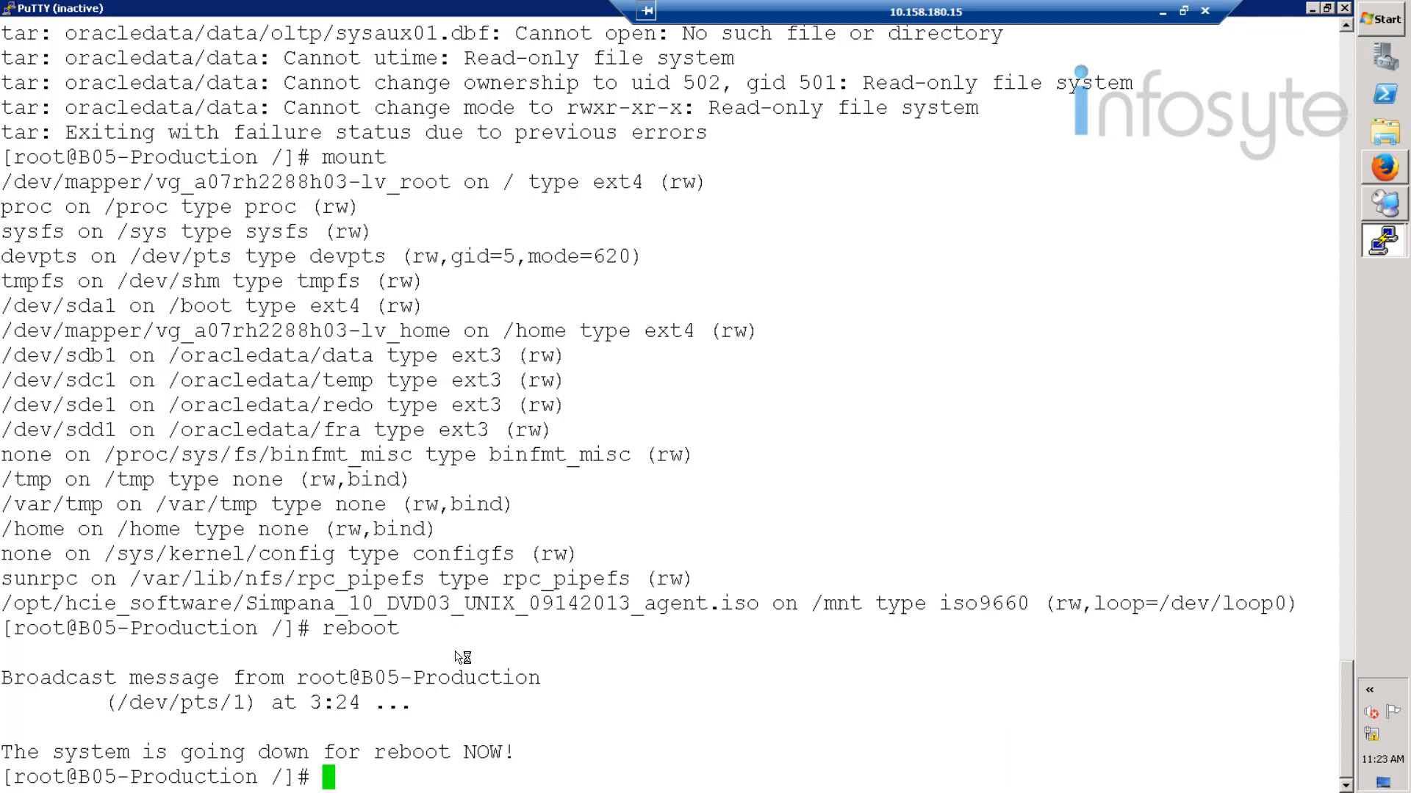
- Restart the PuTTY session and log in to B05-Production as root
right_click(312, 13)
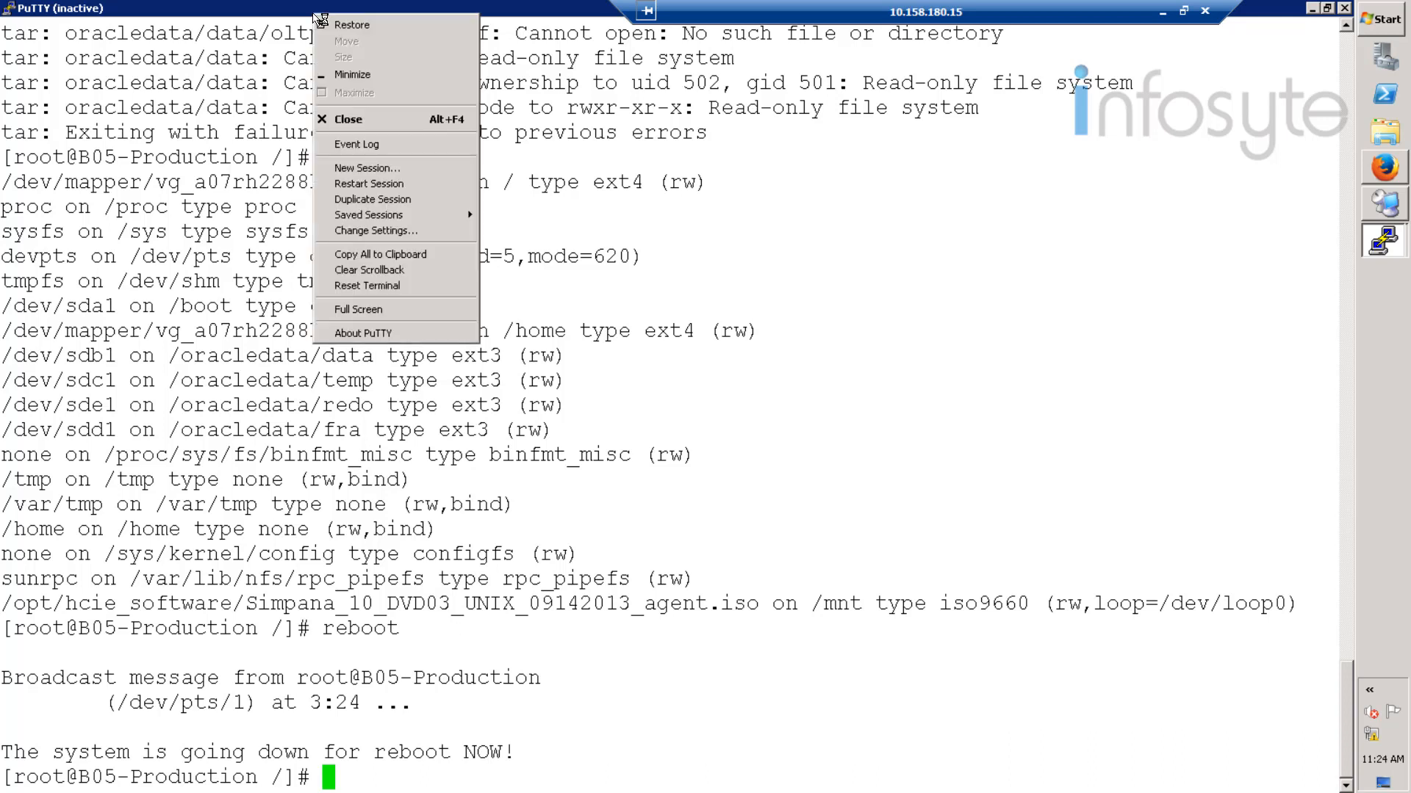
left_click(397, 185)
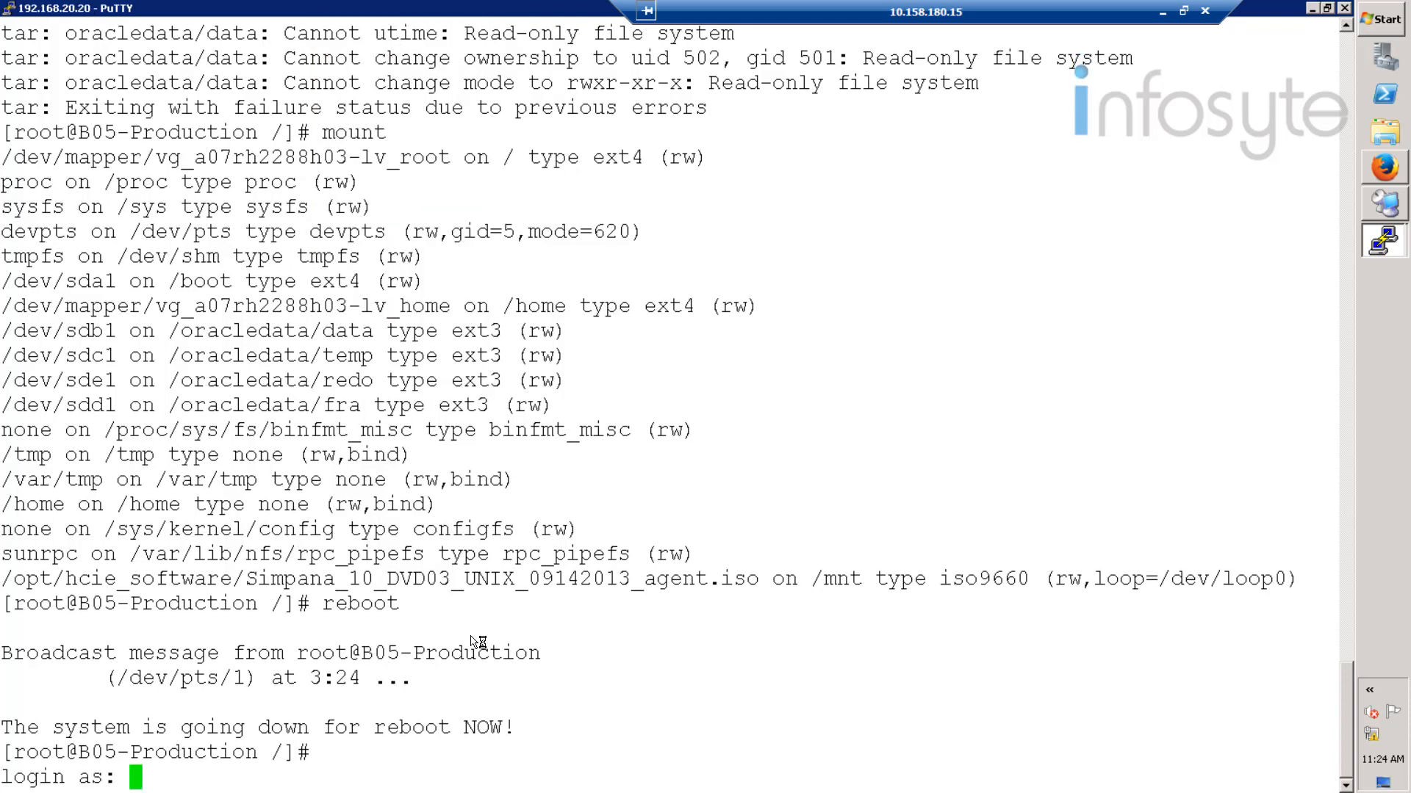
type("root")
key("Return")
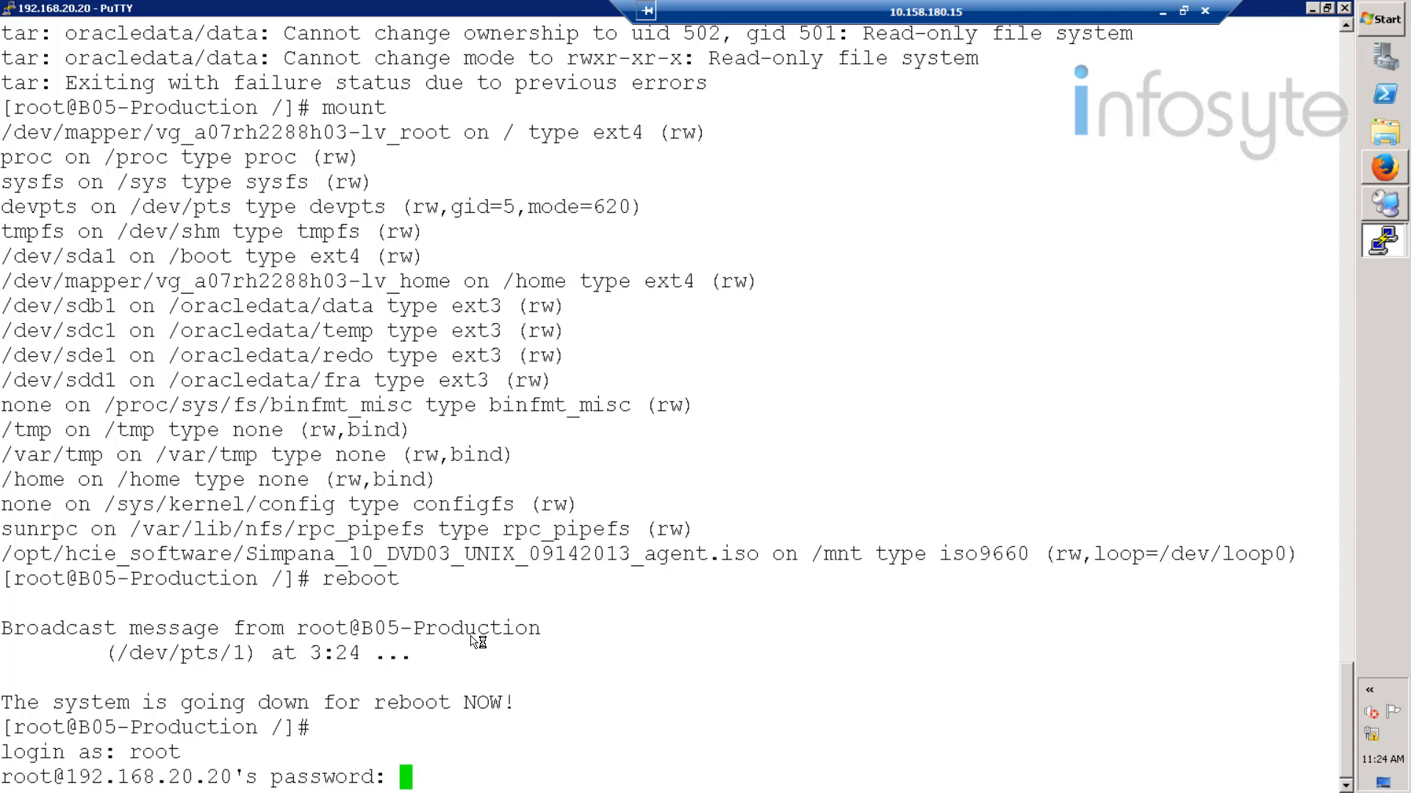
key("Return")
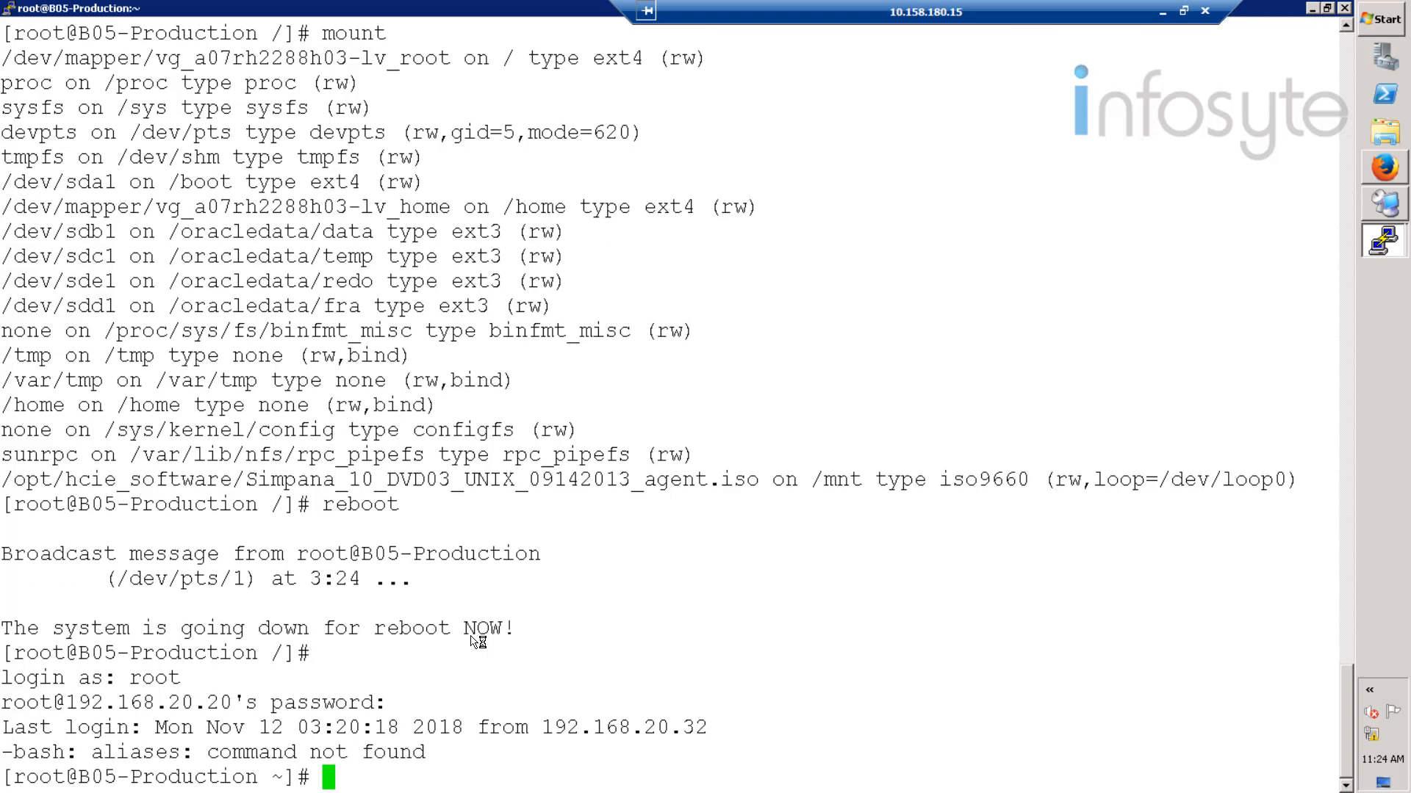
- Check disk usage with df -h and switch to the oracle user
type("df -h")
key("Return")
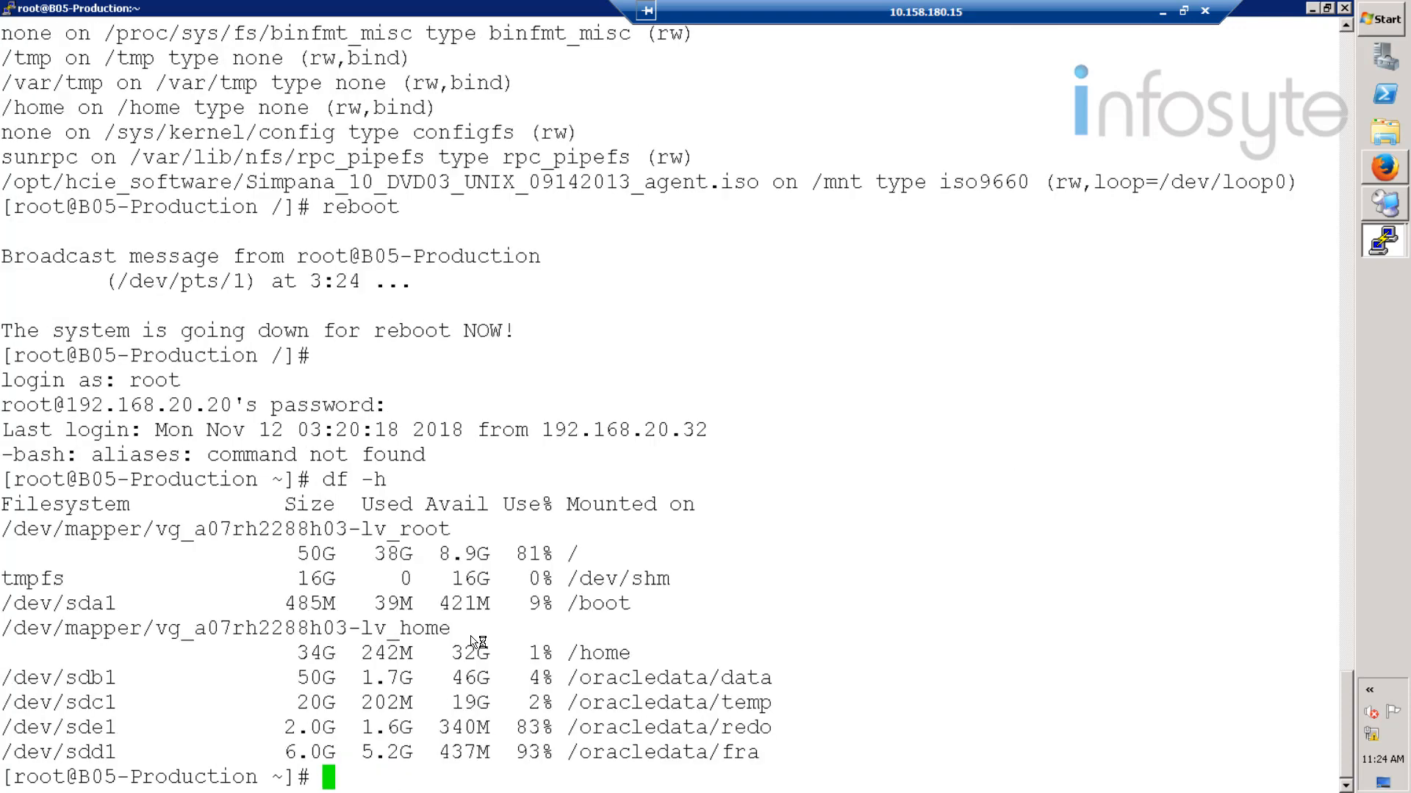
type("su - oracle")
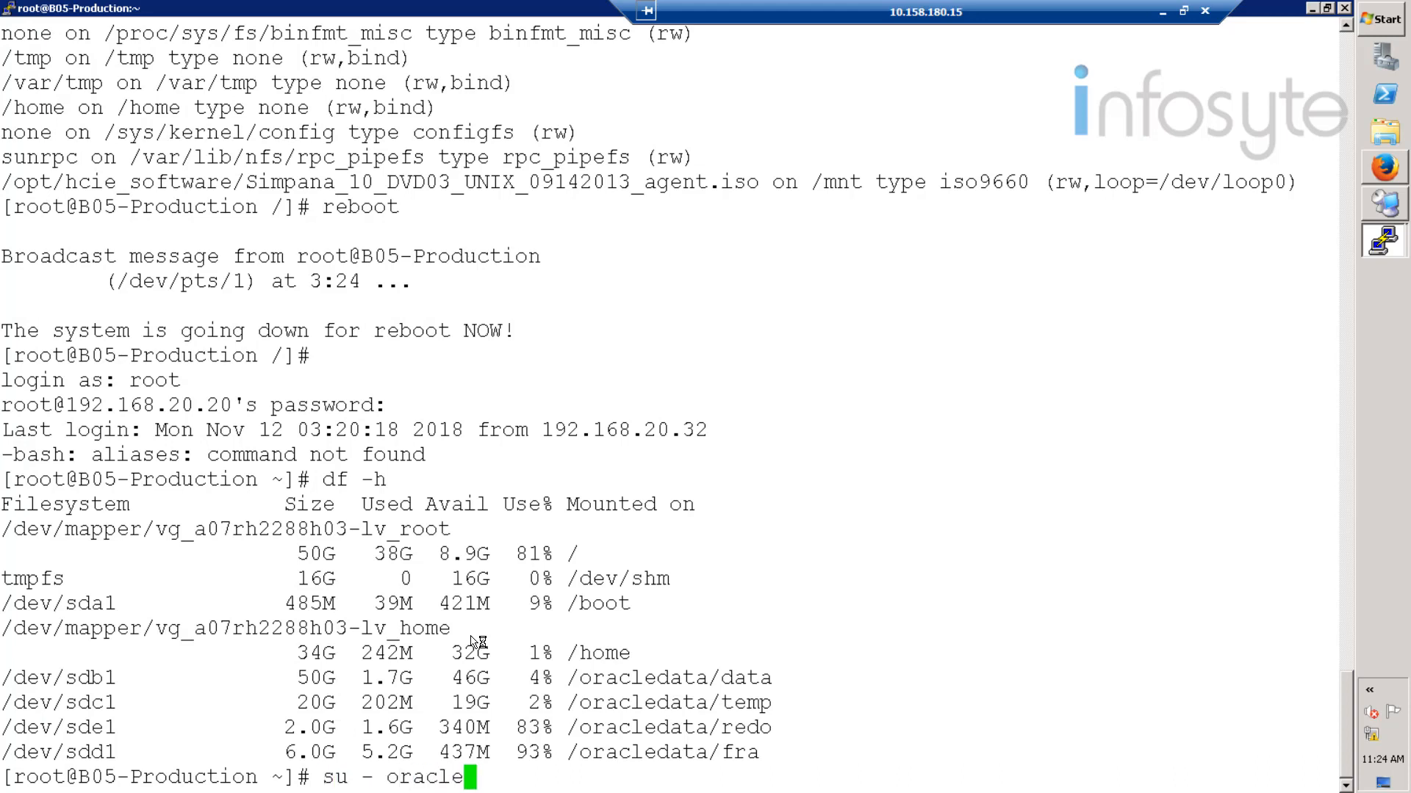
key("Return")
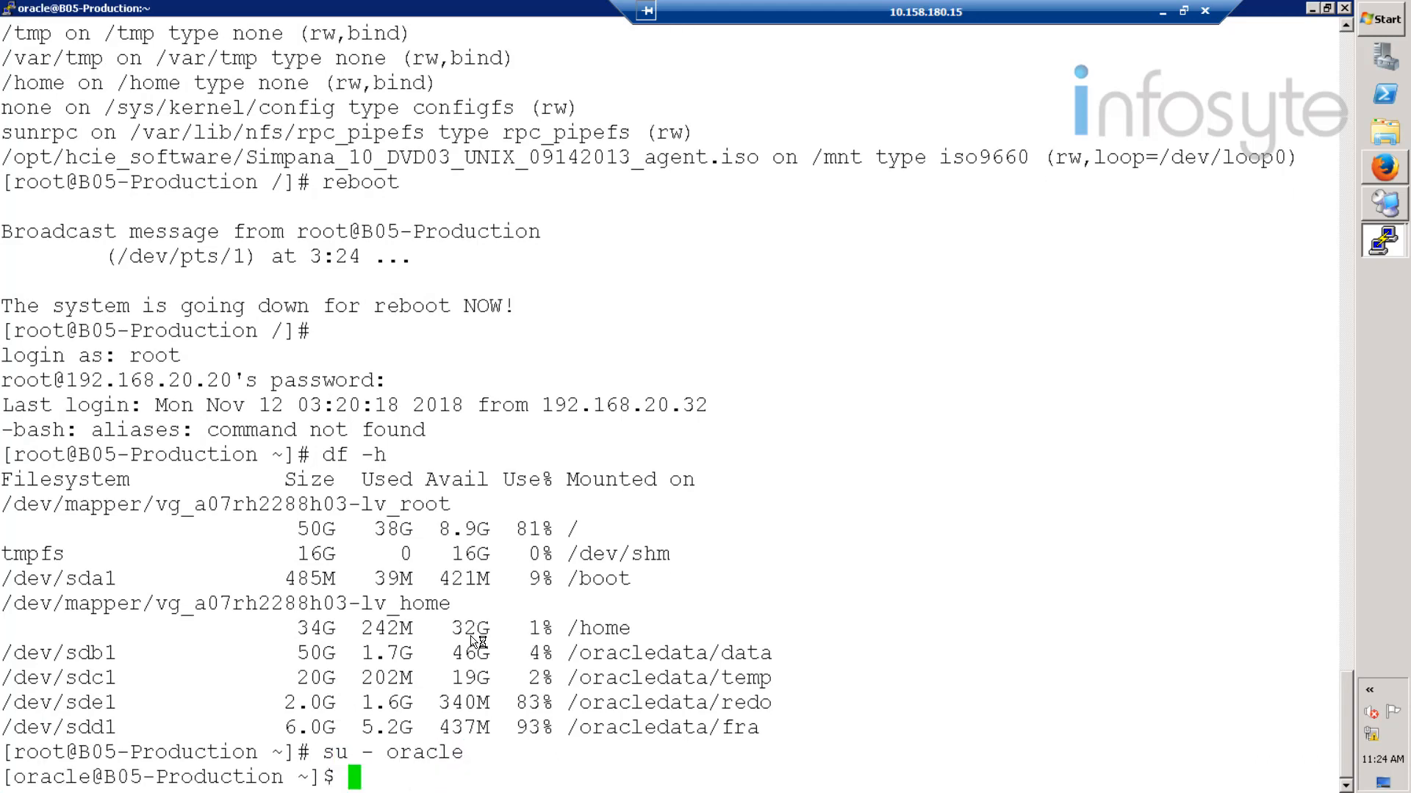
- Connect to the idle instance with 'sqlplus / as sysdba'
type("sqlpl")
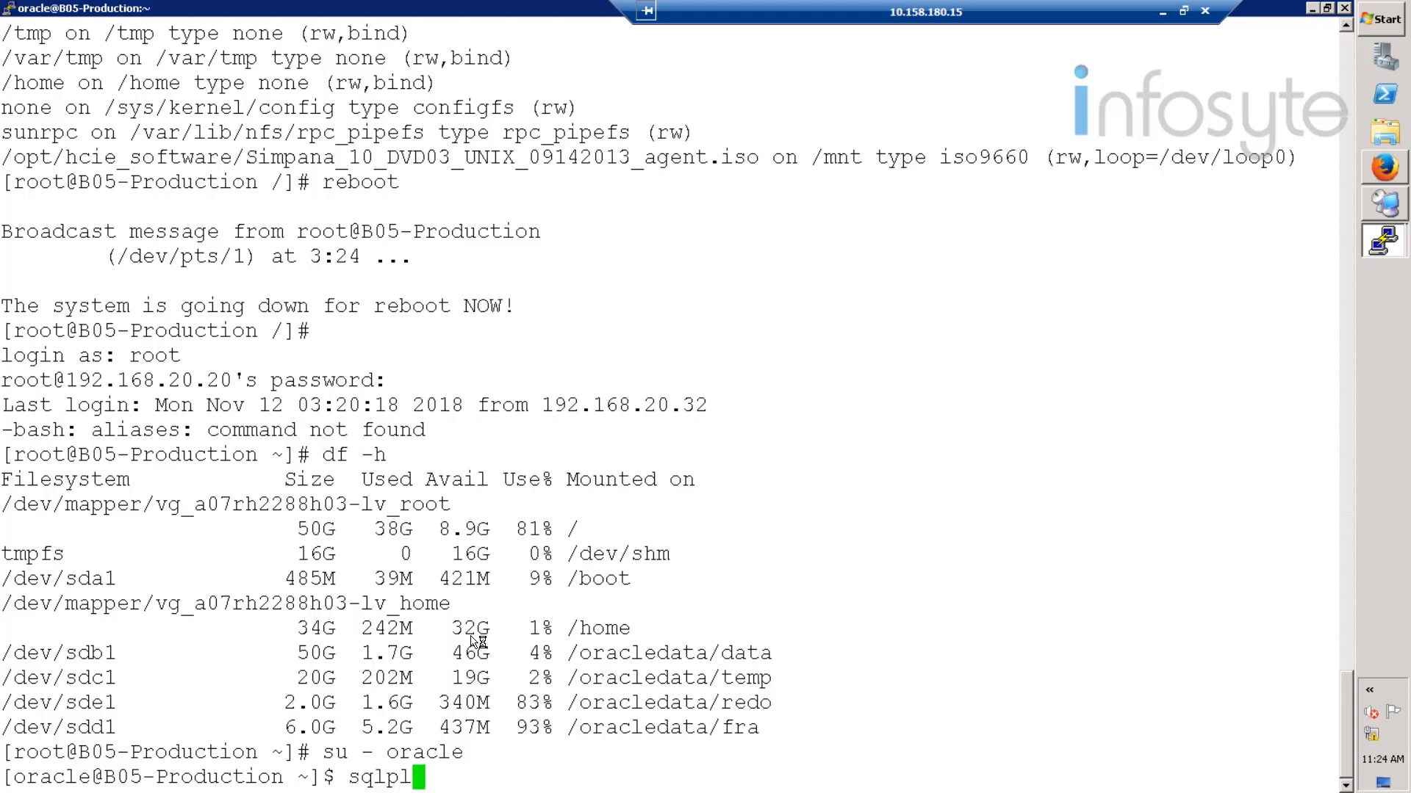
type("us / as ")
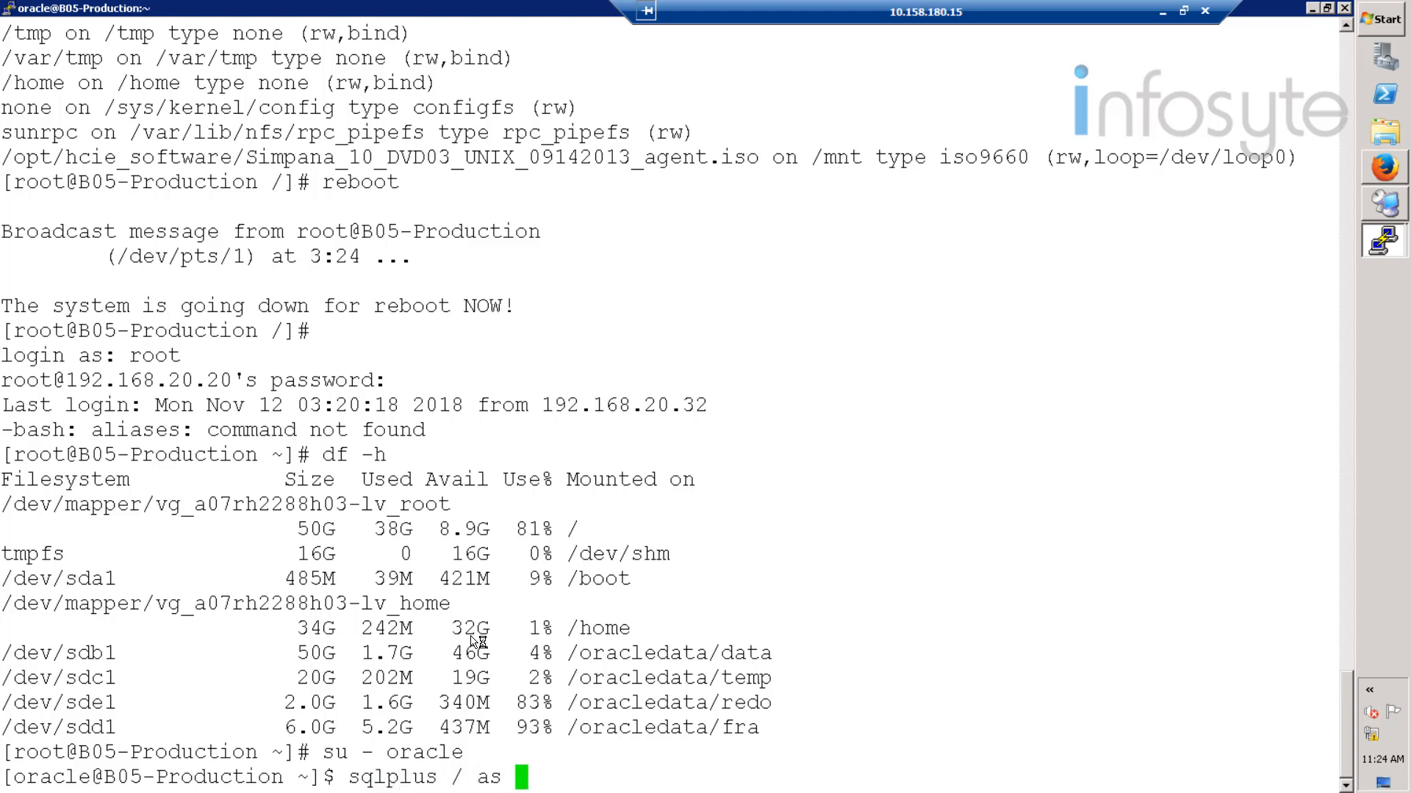
type("sysdba")
key("Return")
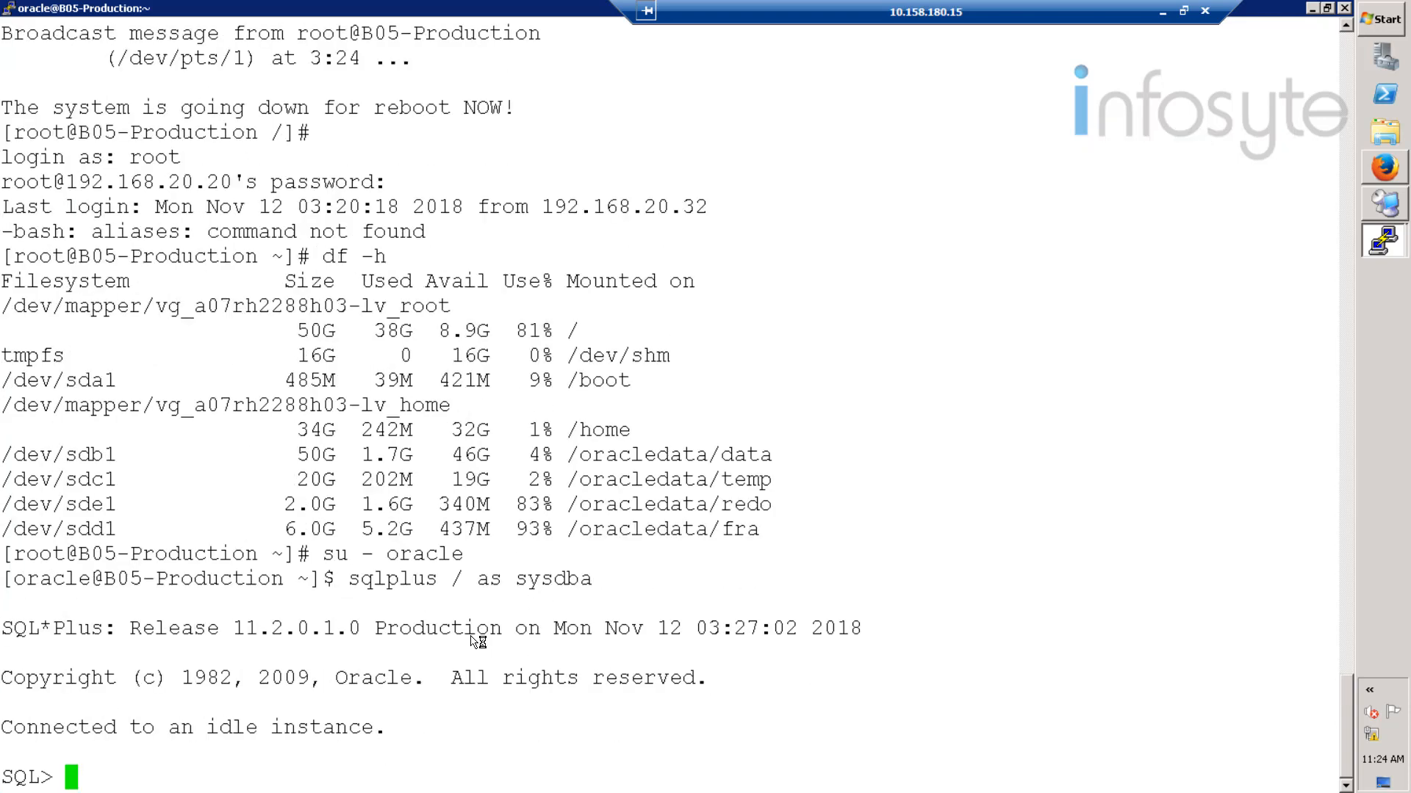
- Start the instance mounted, enable archivelog mode, and open the database
type("start")
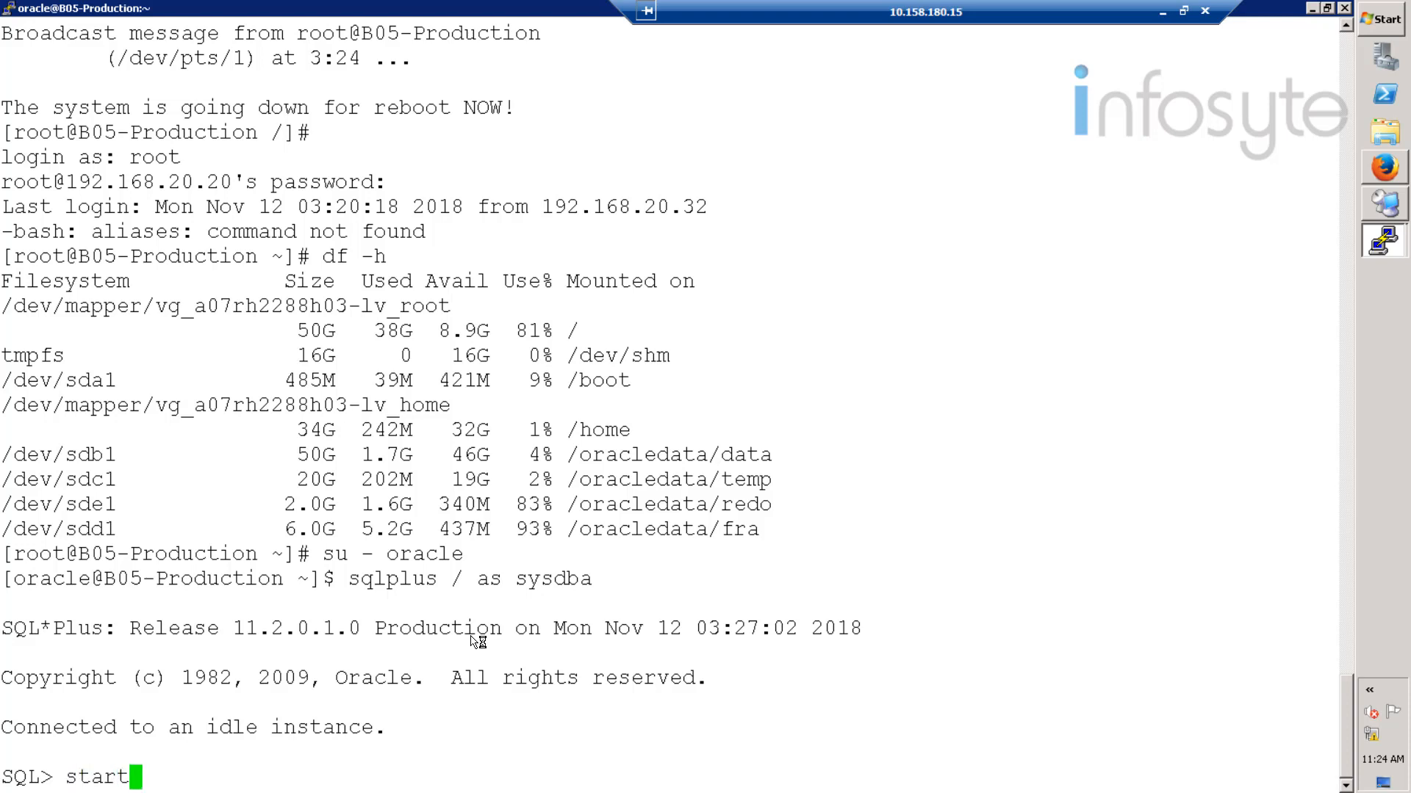
type("up mount")
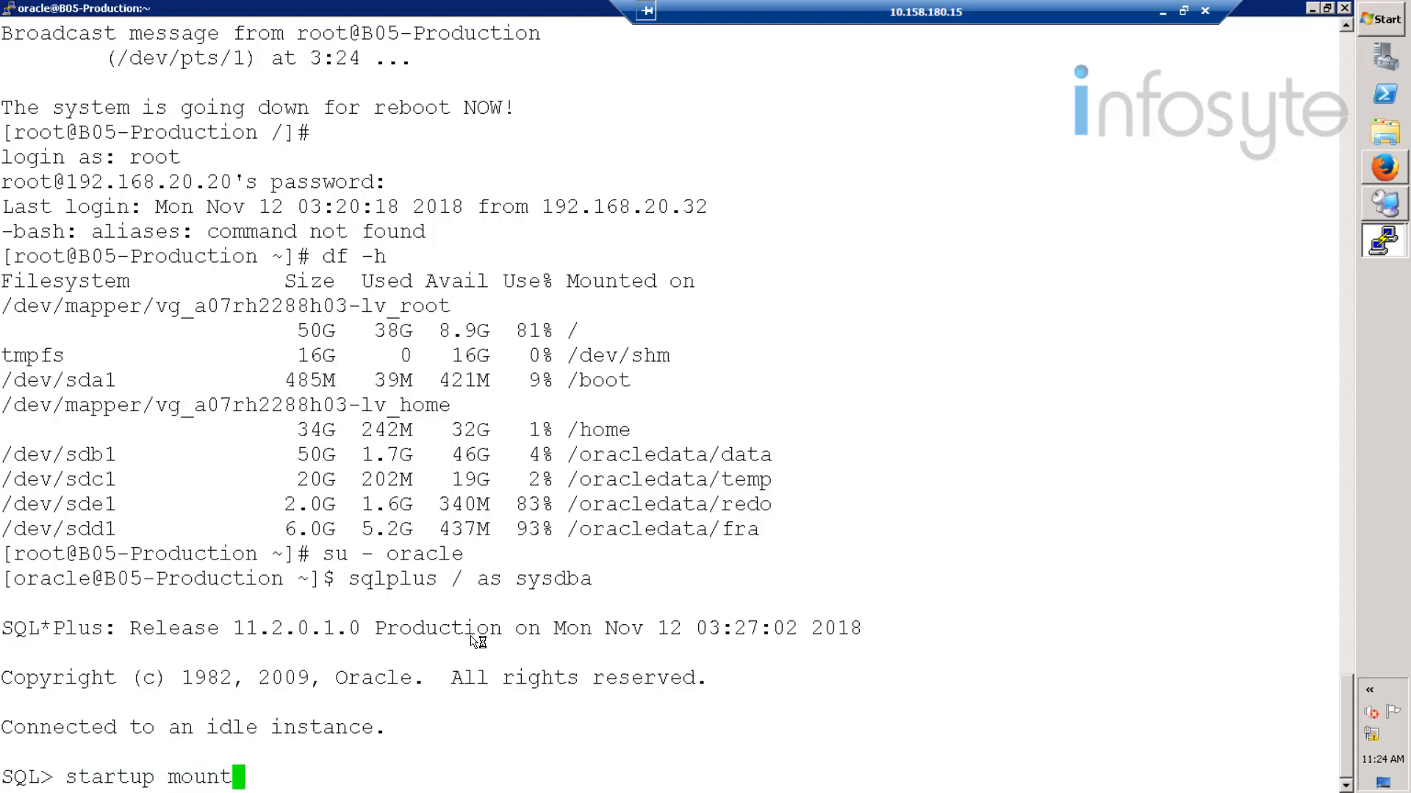
key("Return")
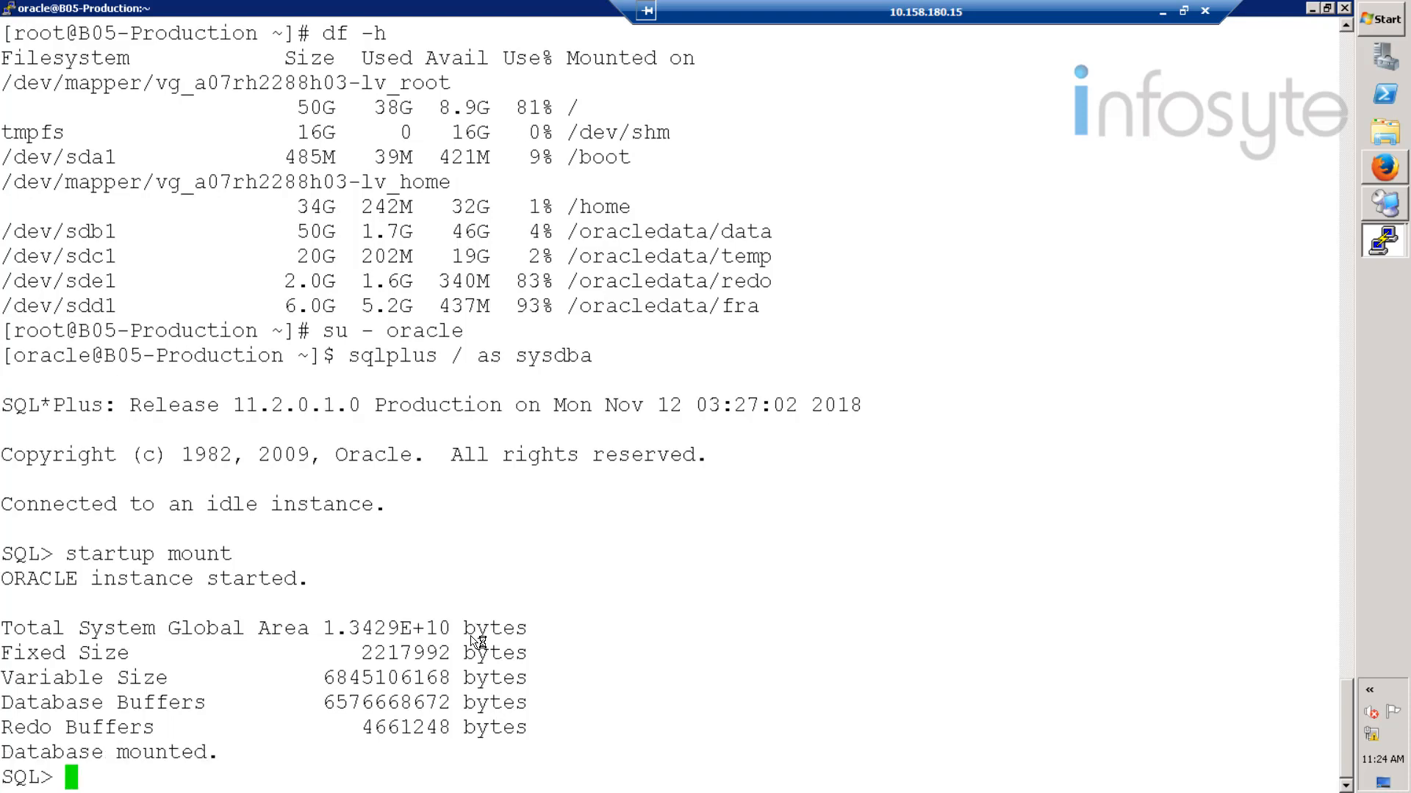
type("alte")
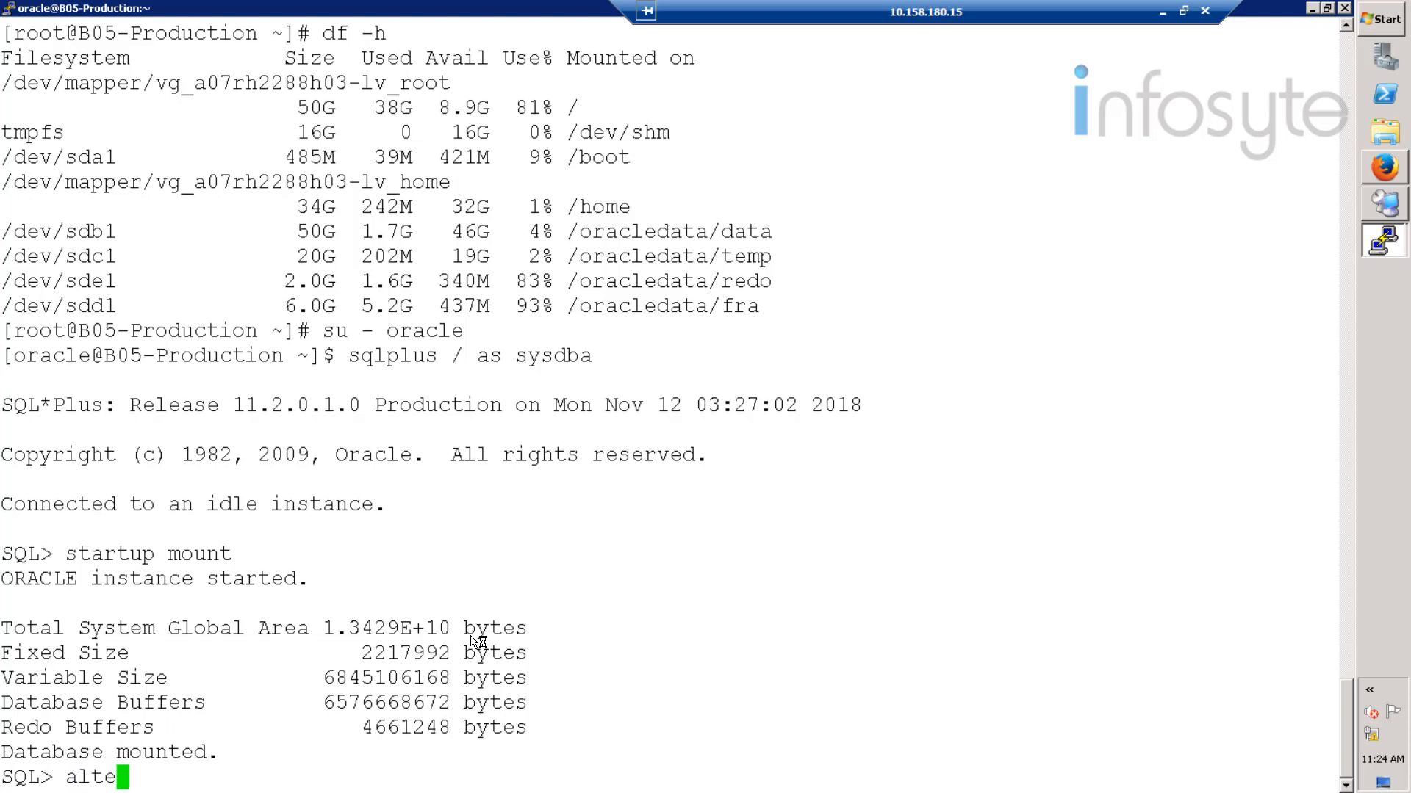
type("r database")
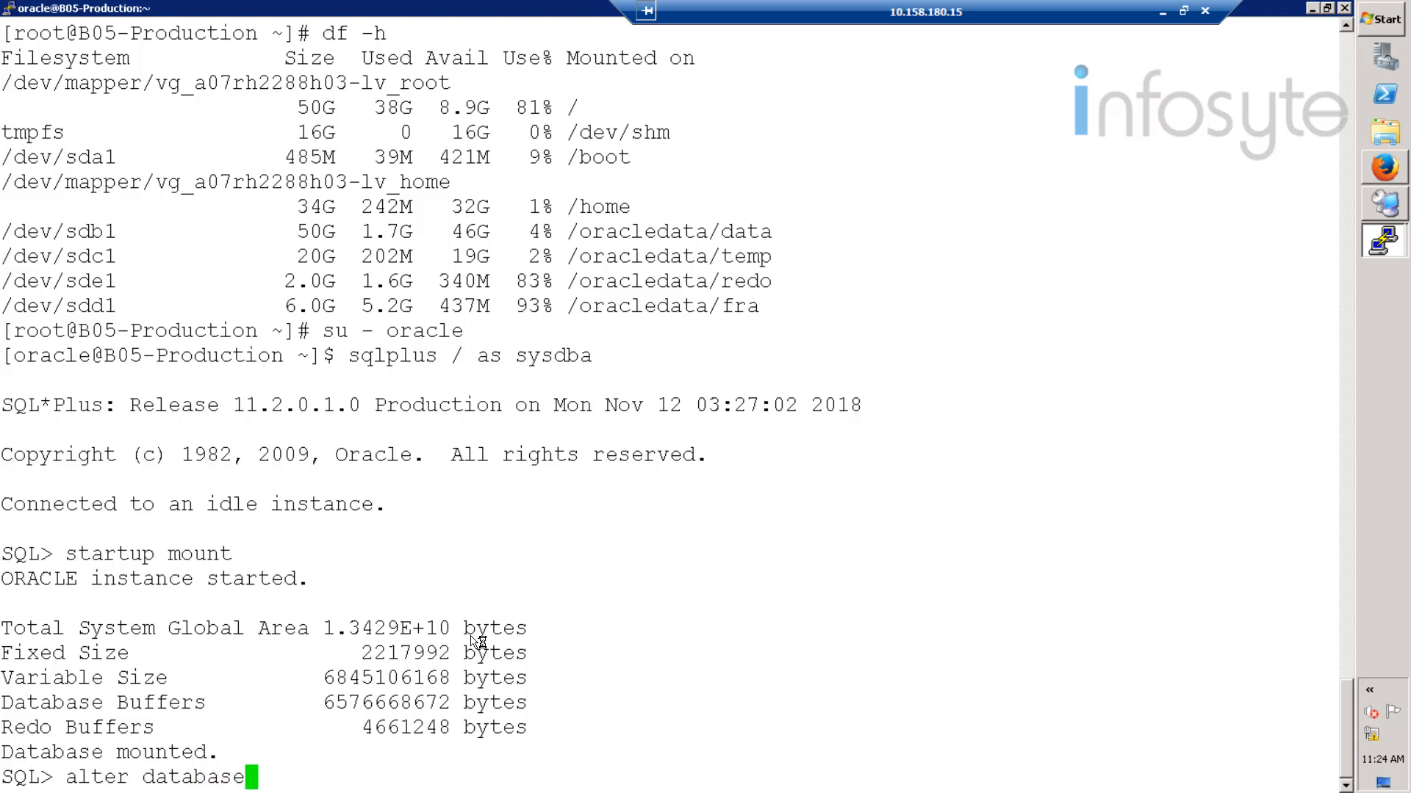
type(" arc")
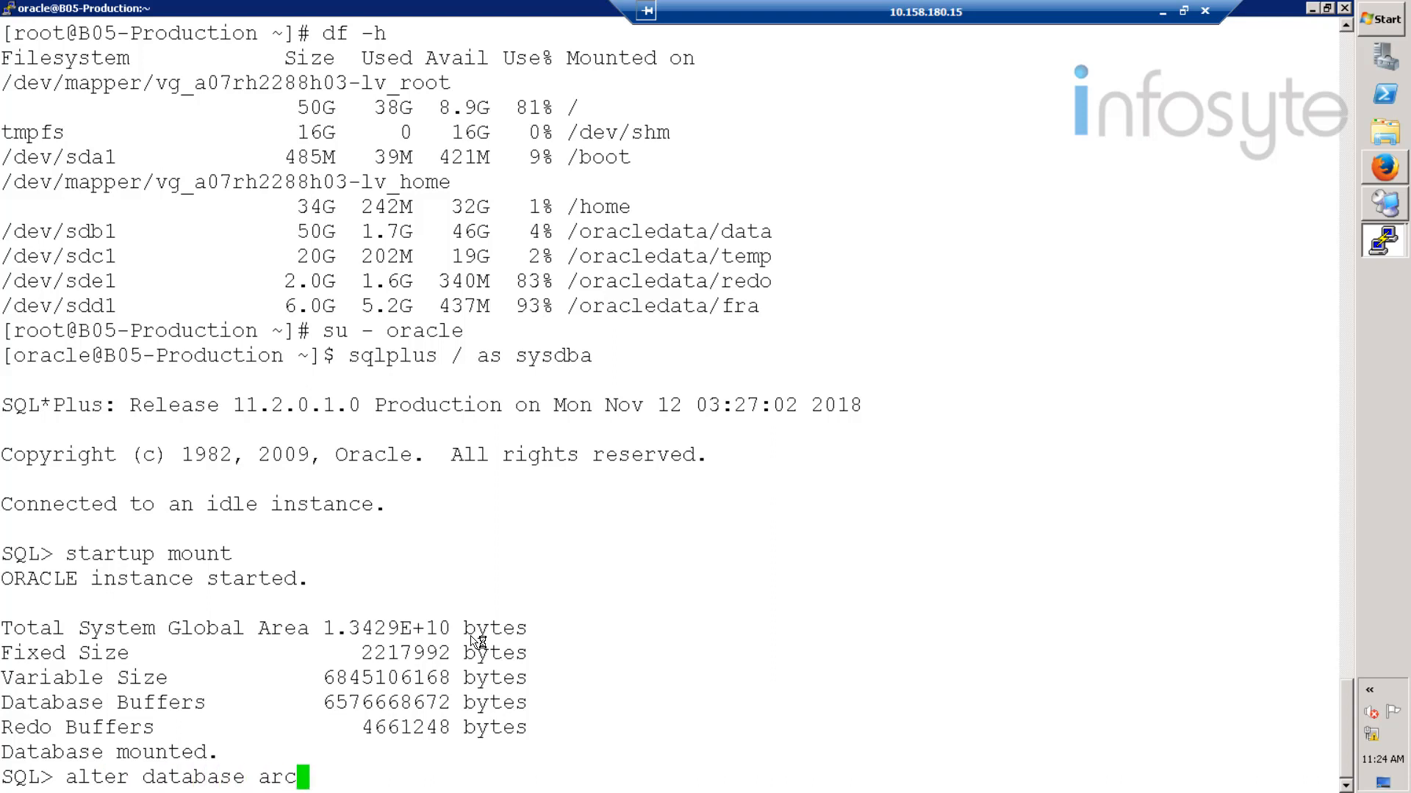
type("hivelog;")
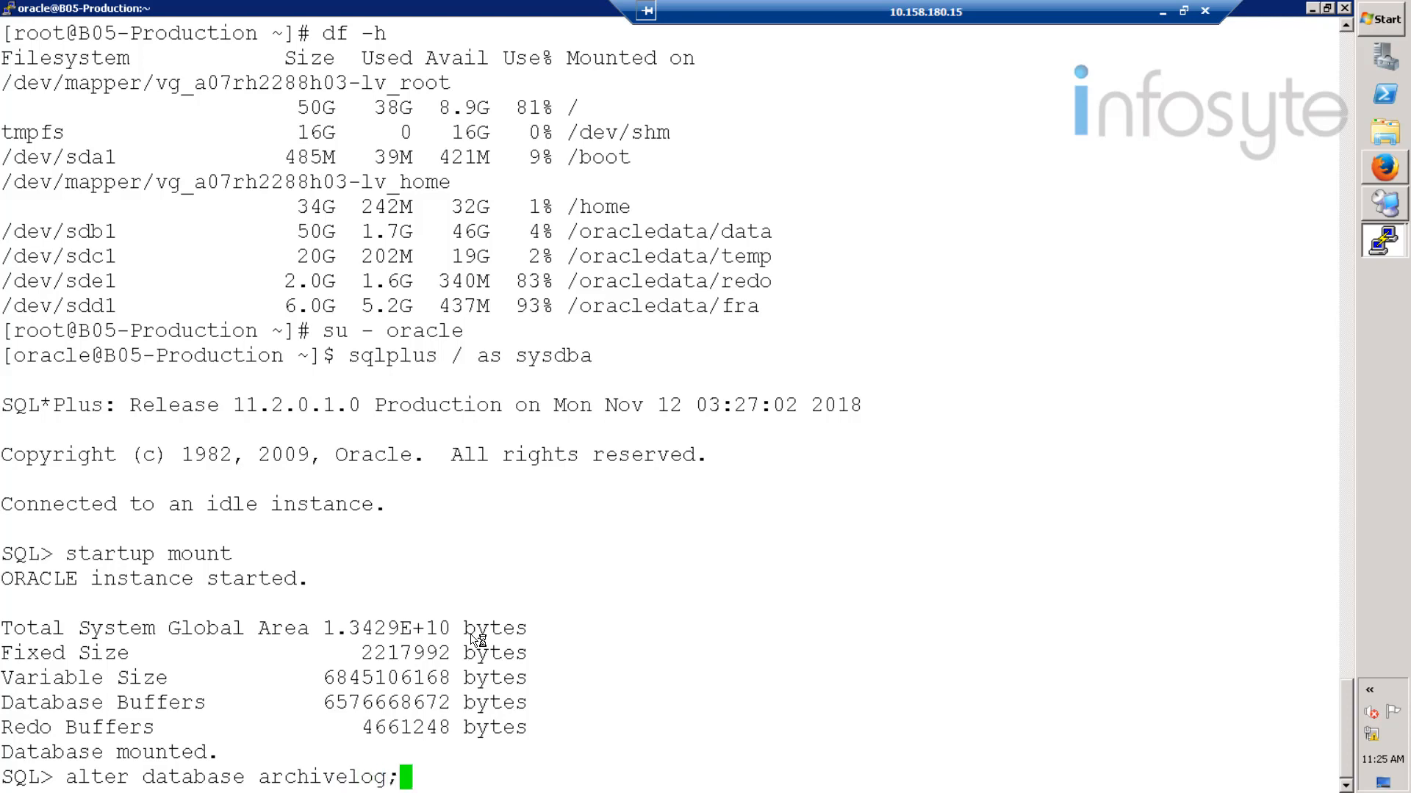
key("Return")
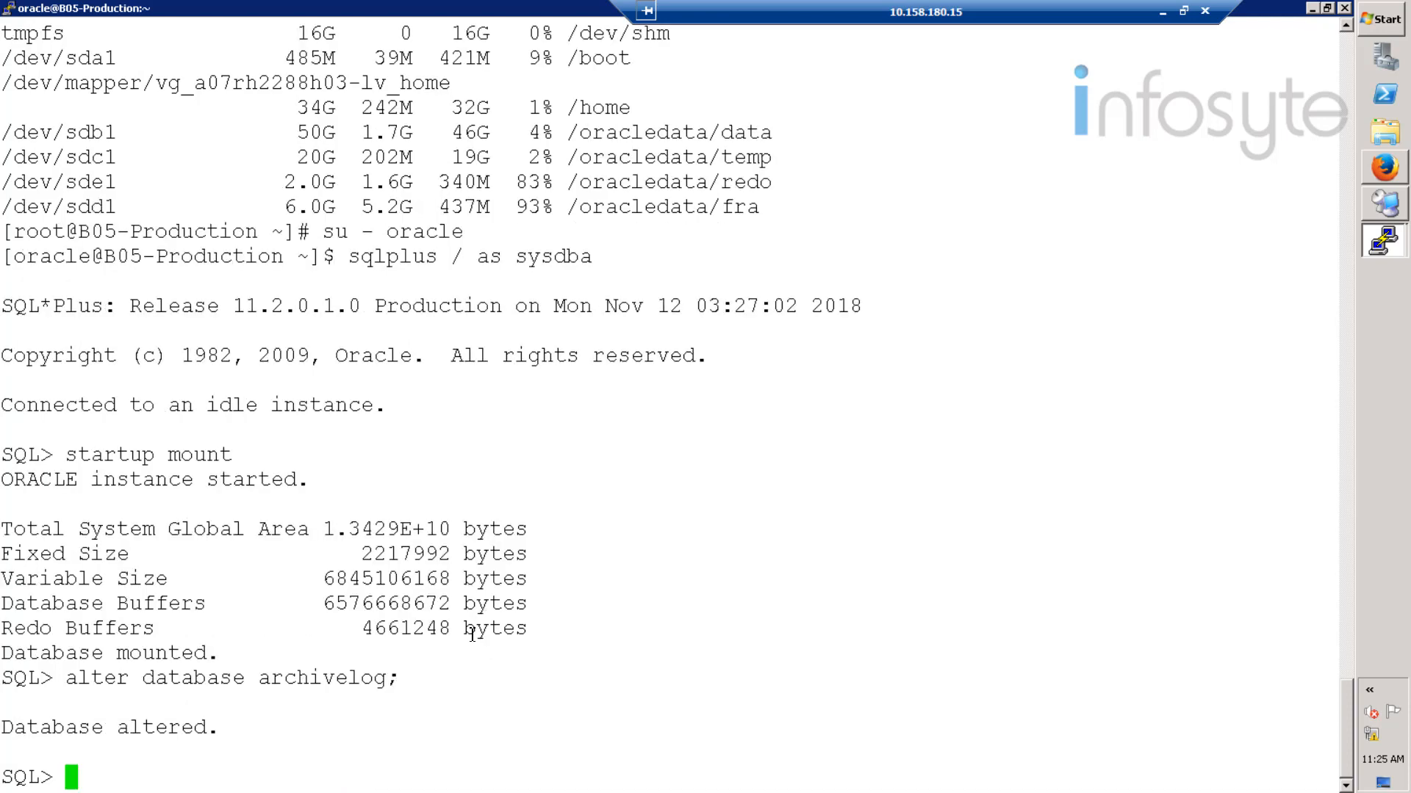
type("alter database")
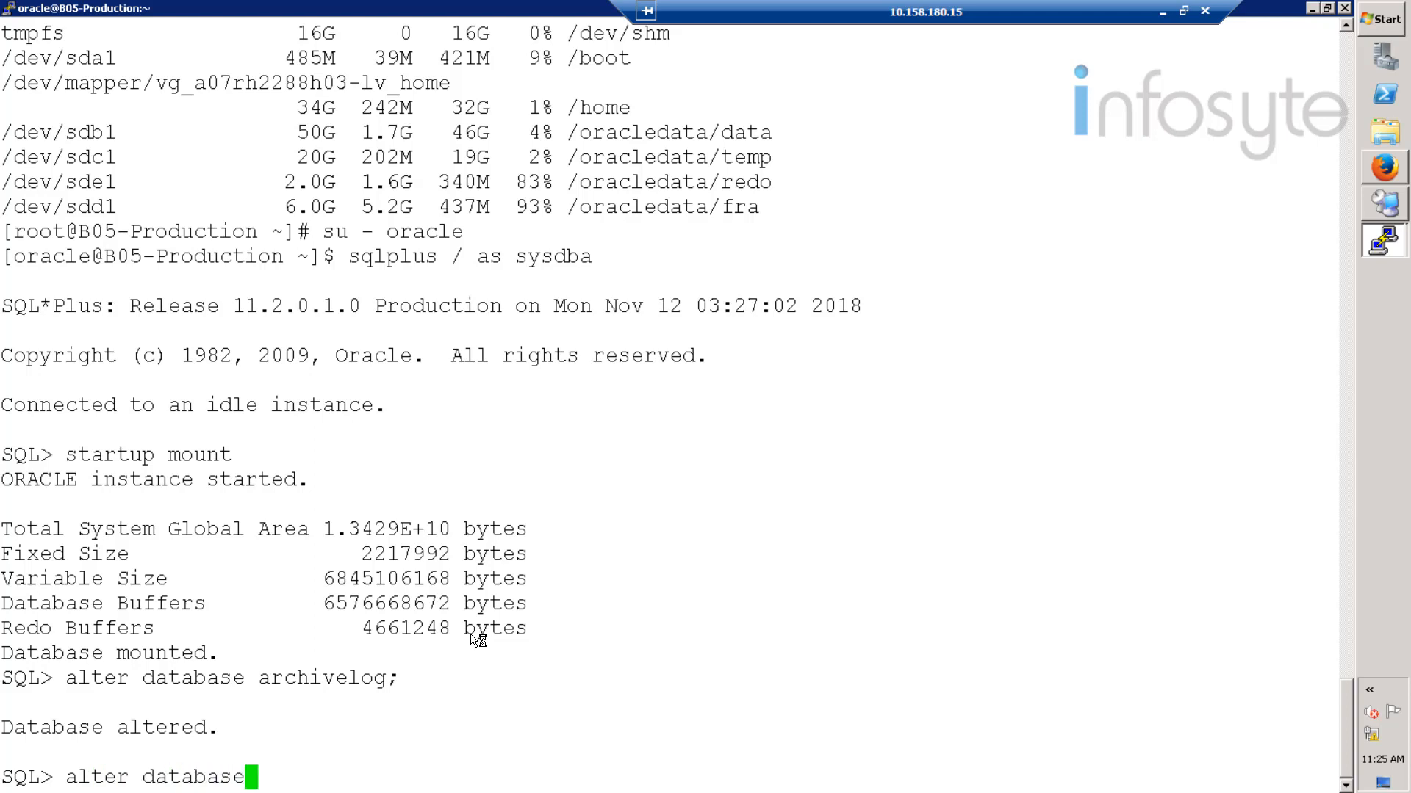
type(" open;")
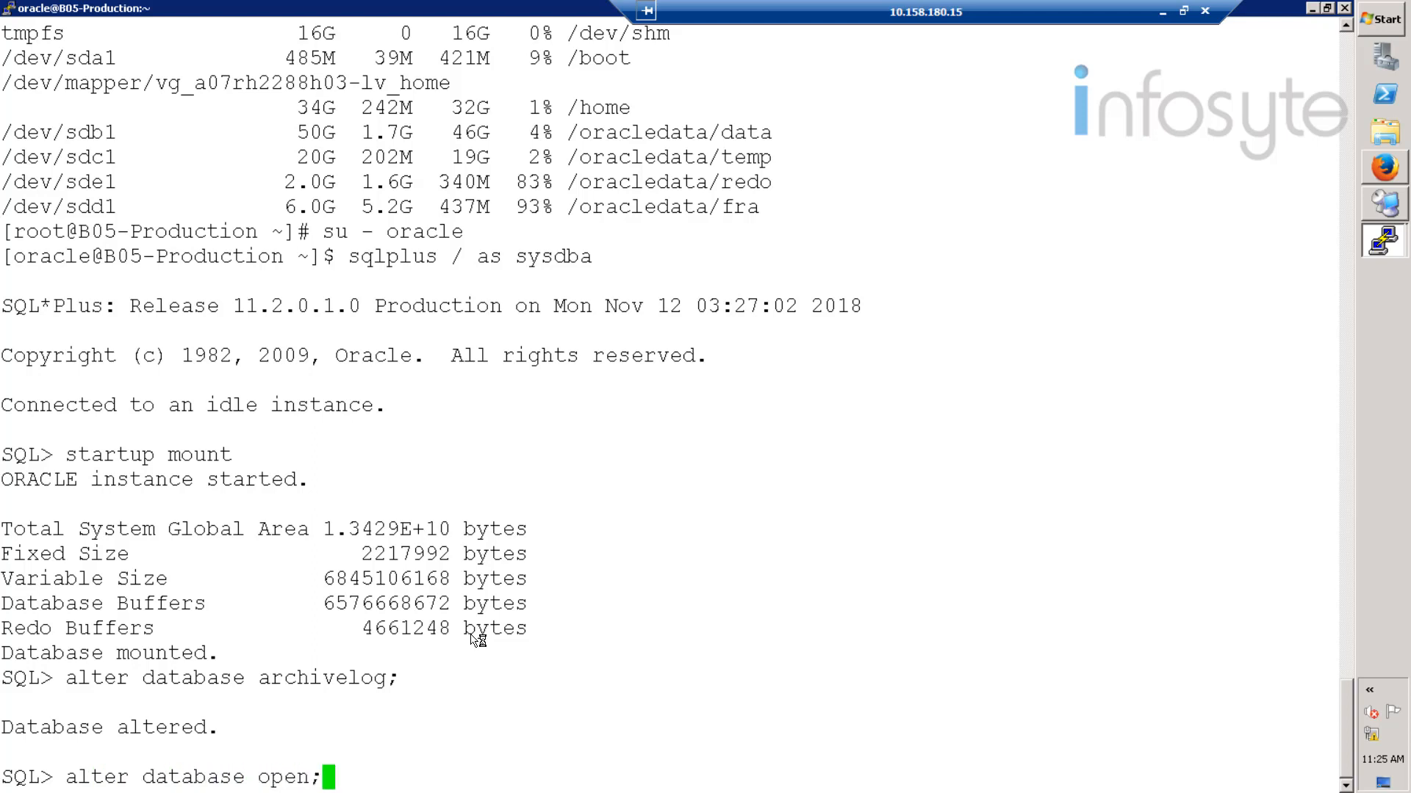
key("Return")
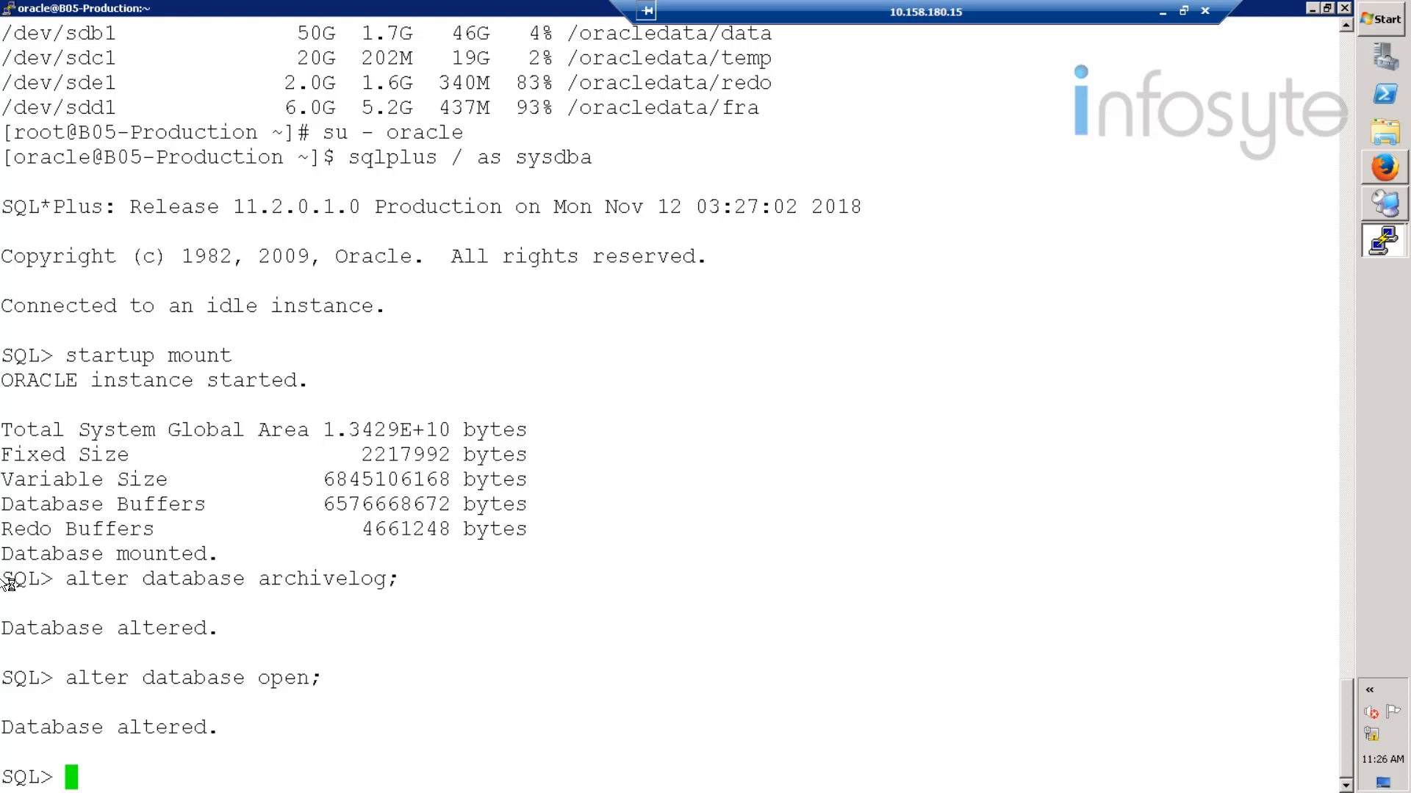
- Confirm Archive Mode with 'archive log list' and run the HCIE_Test01 query
type("archive")
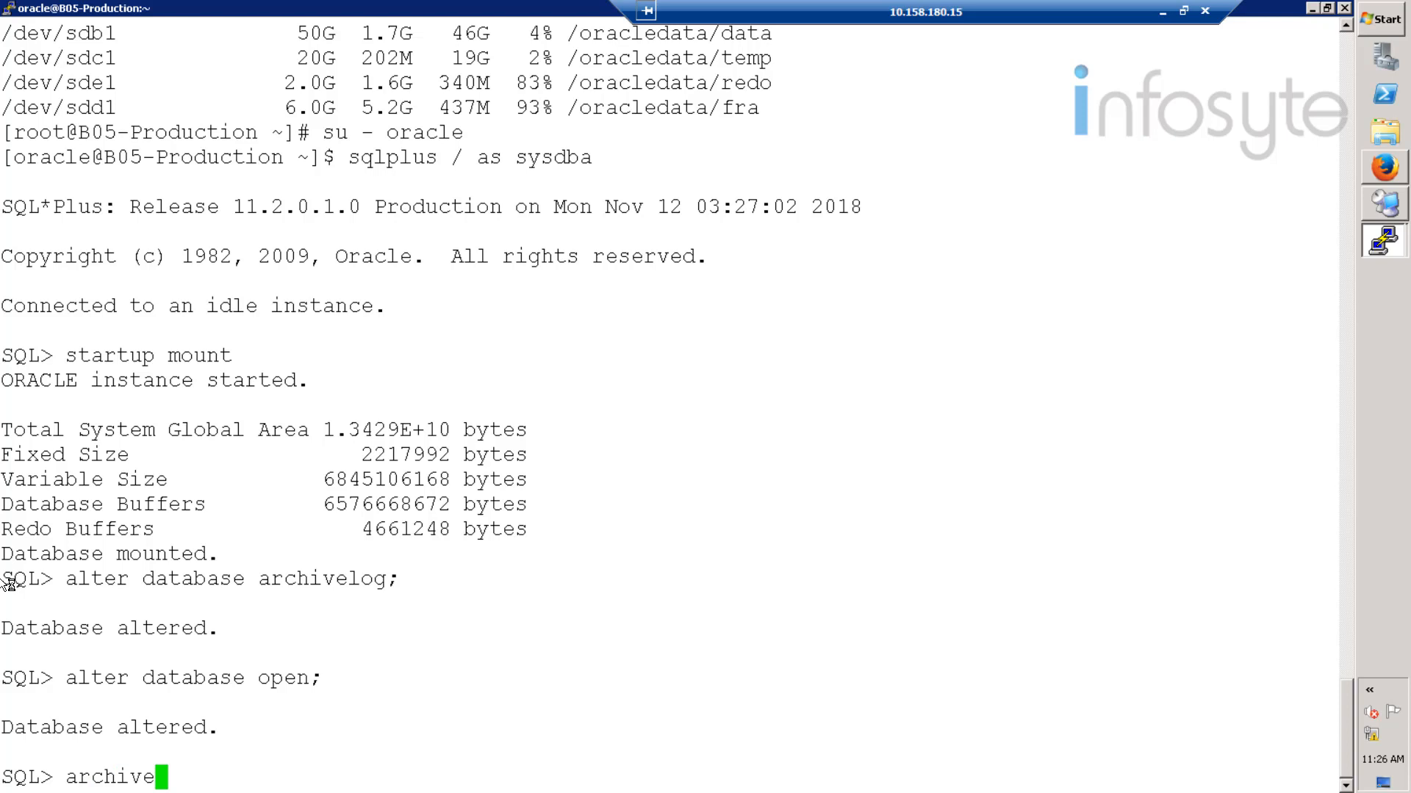
type(" log li")
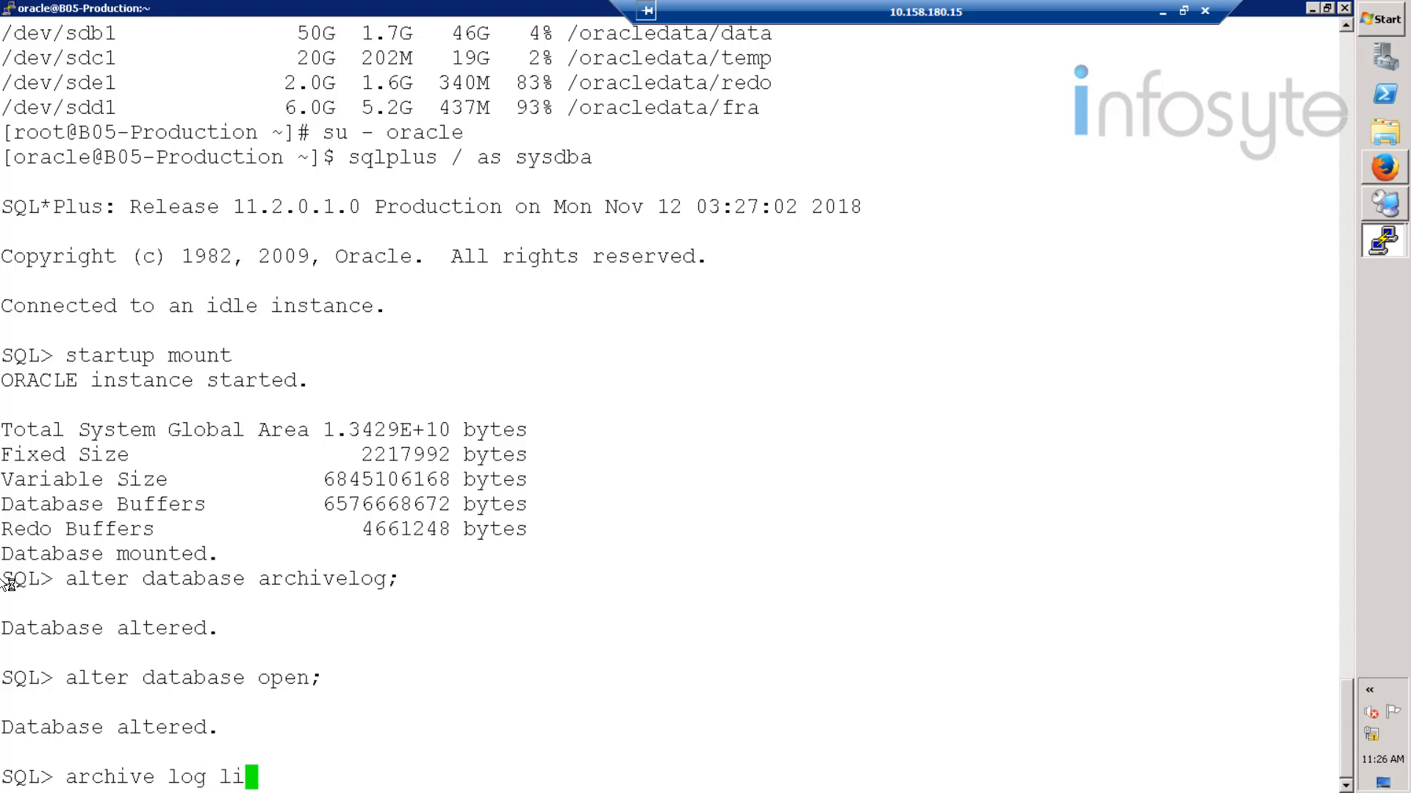
type("st")
key("Return")
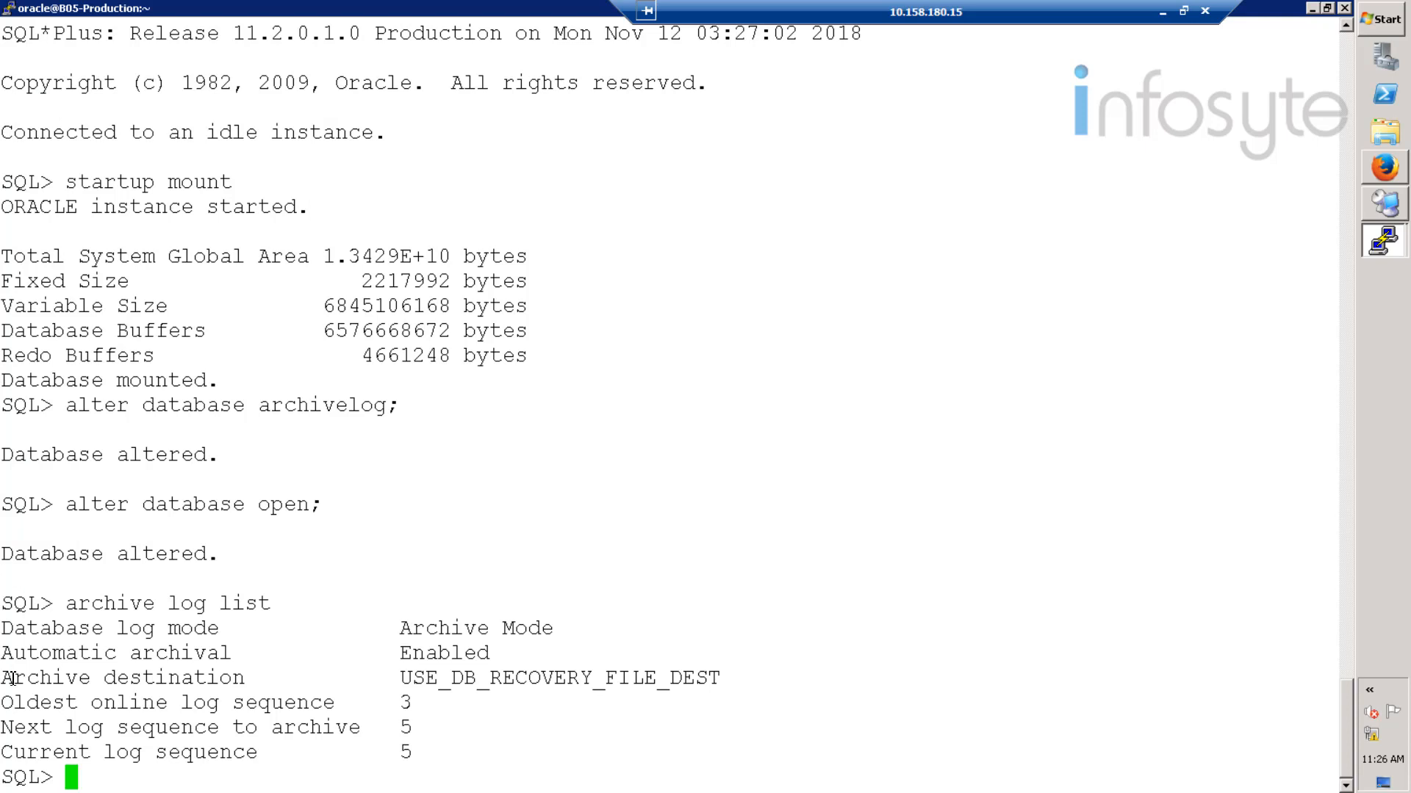
right_click(470, 631)
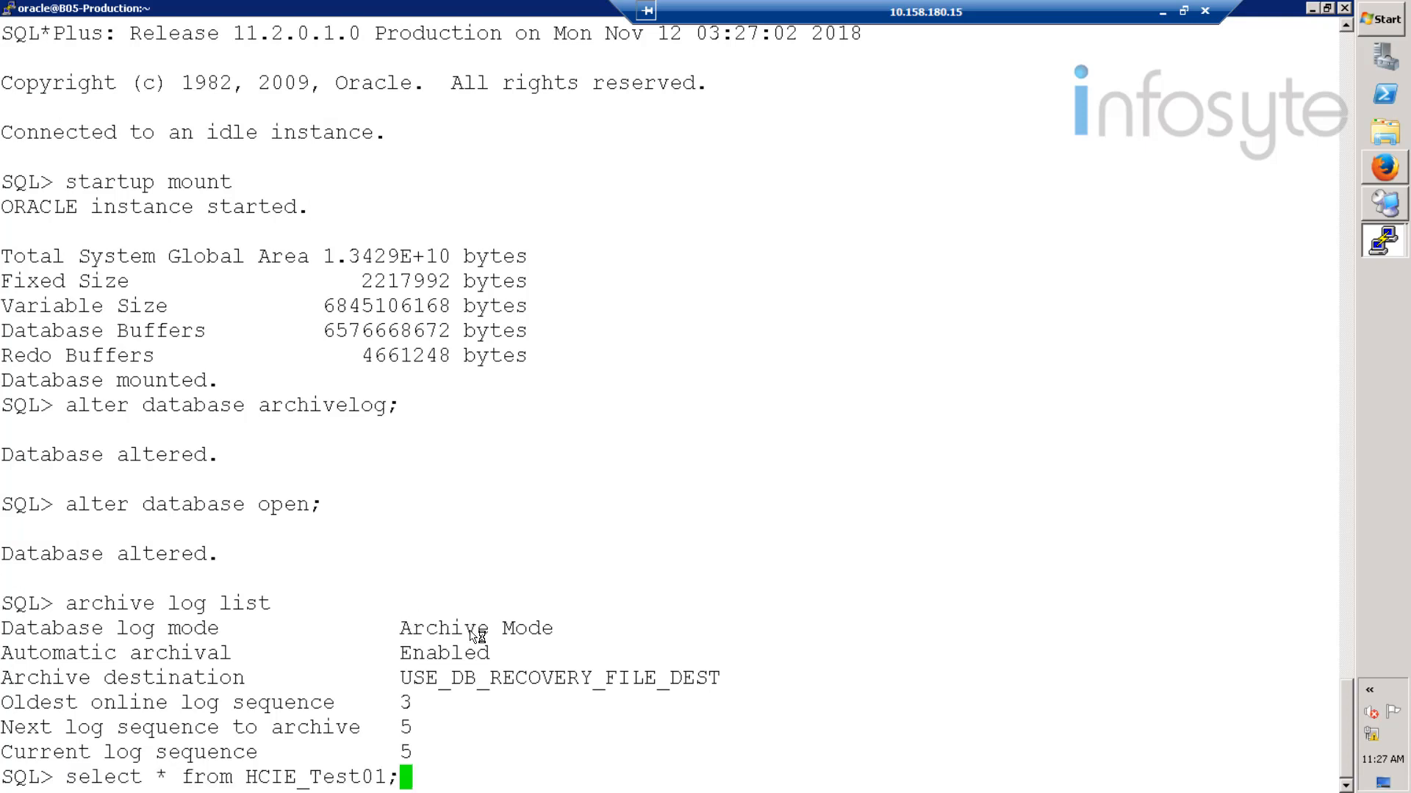
key("Return")
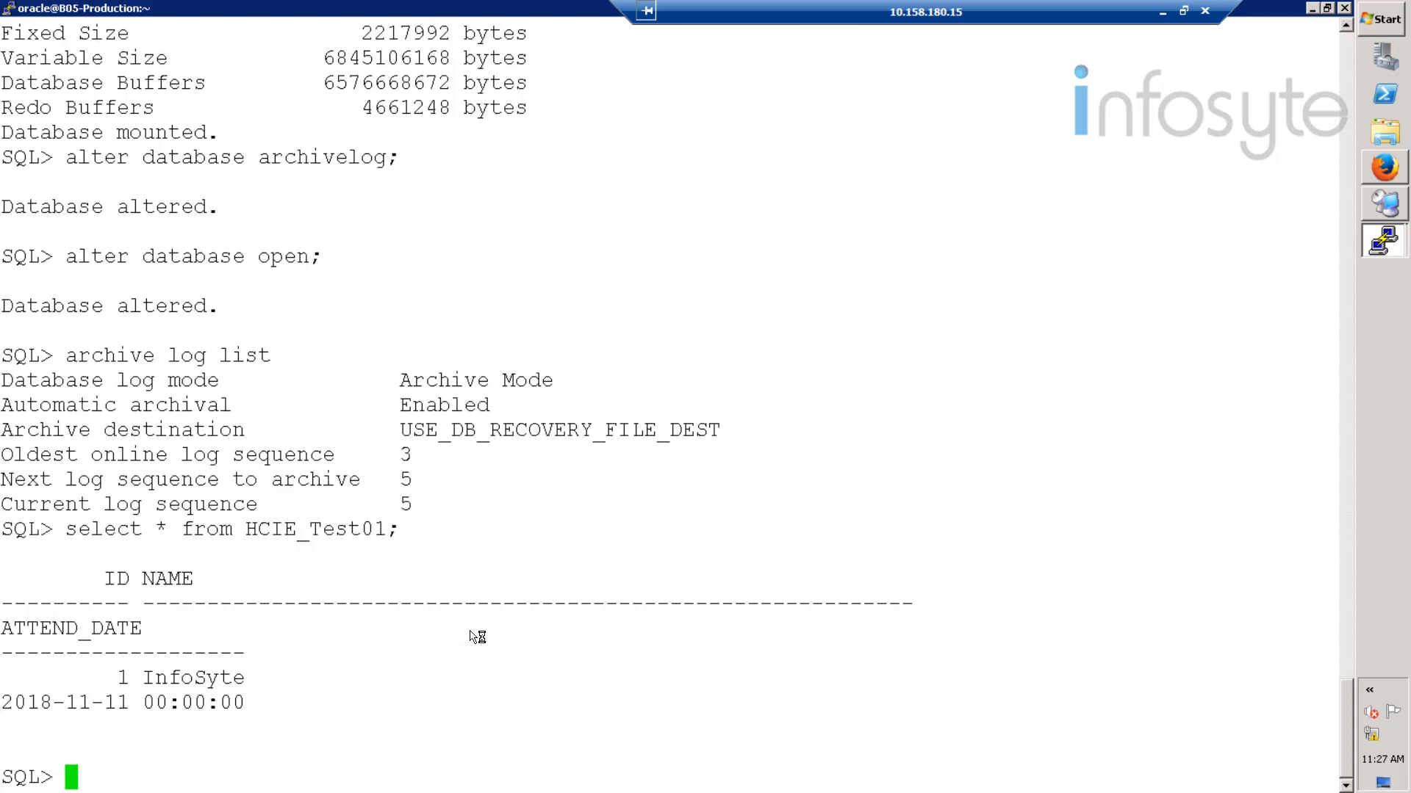
left_click_drag(257, 705, 30, 603)
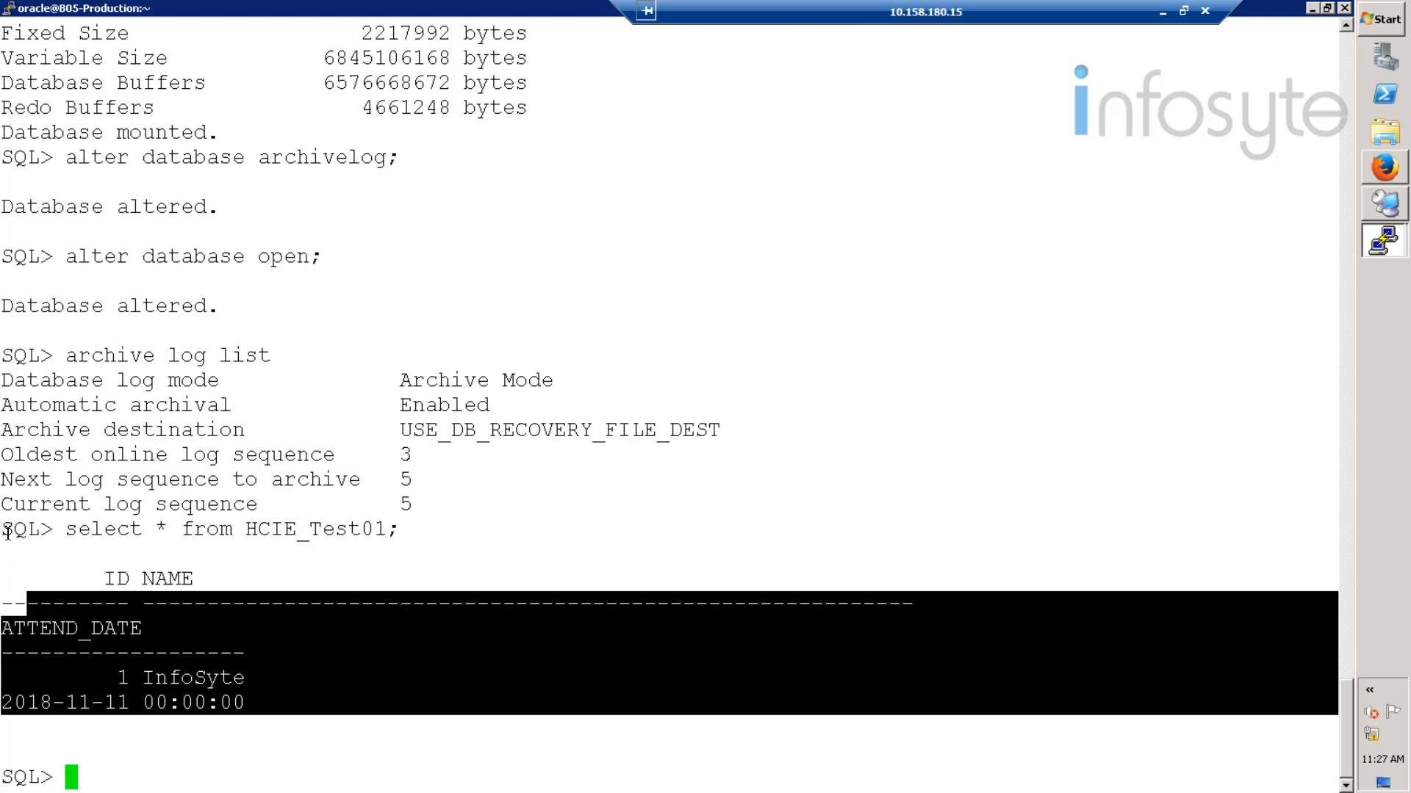
left_click_drag(8, 532, 2, 525)
left_click(476, 491)
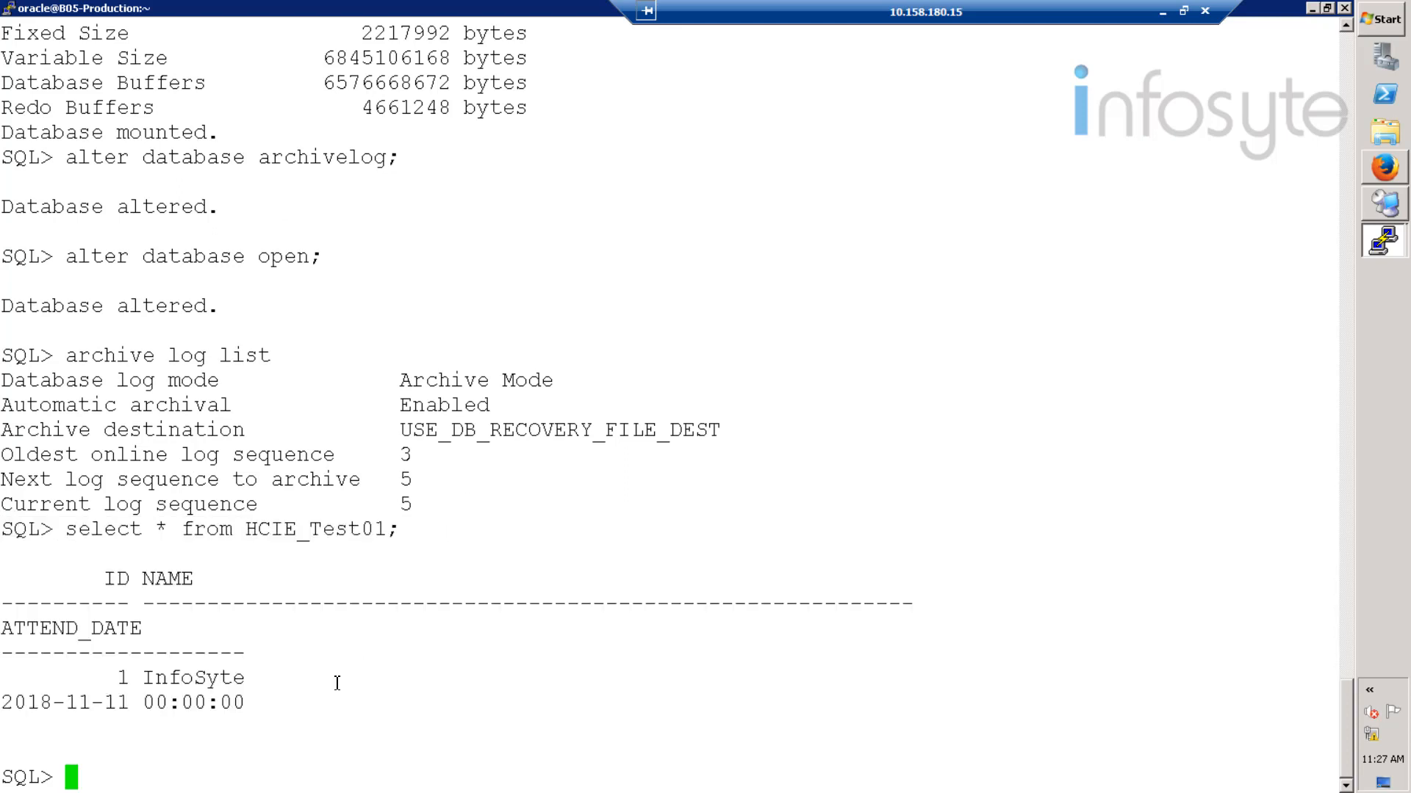
- Exit SQL*Plus and the oracle shell, then minimize PuTTY
type("exit")
key("Return")
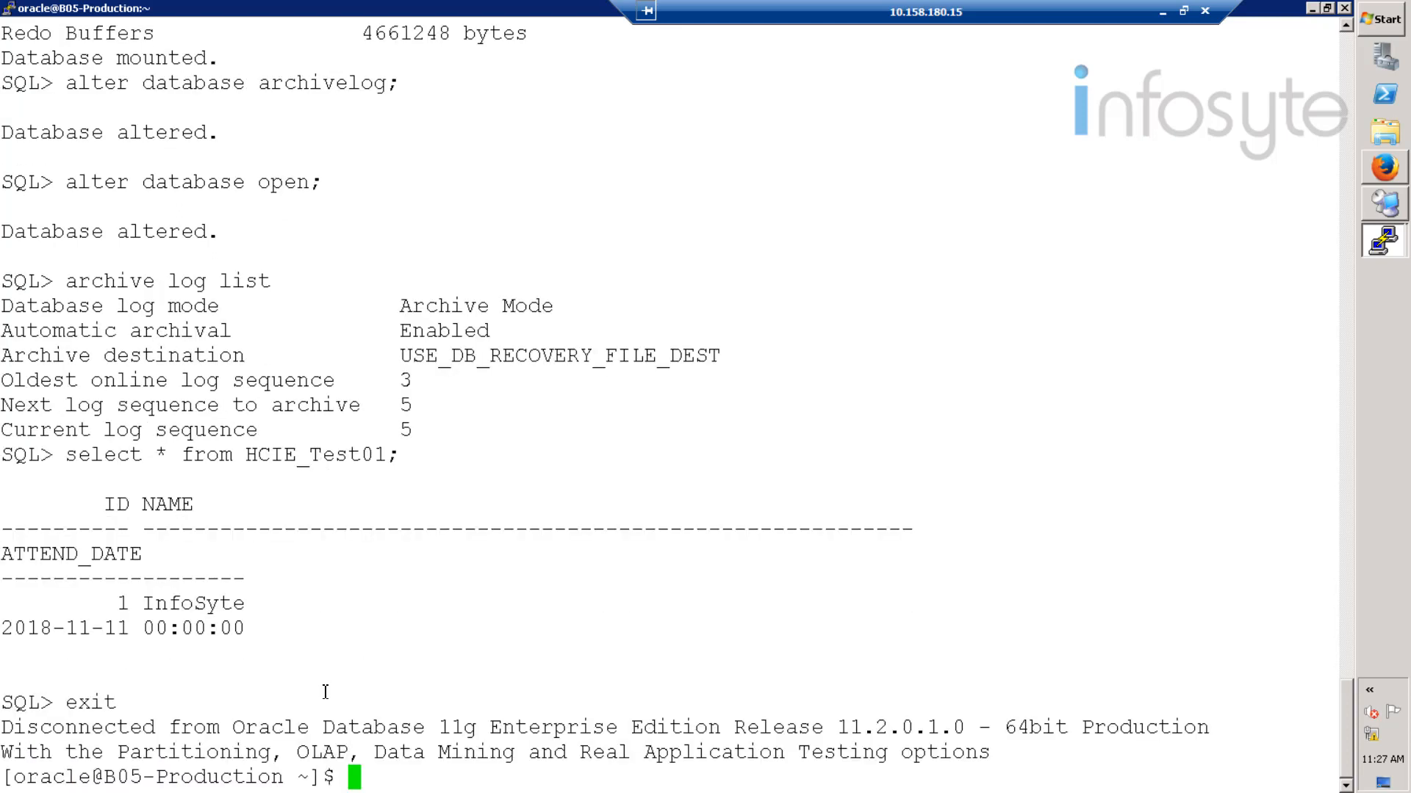
type("exit")
key("Return")
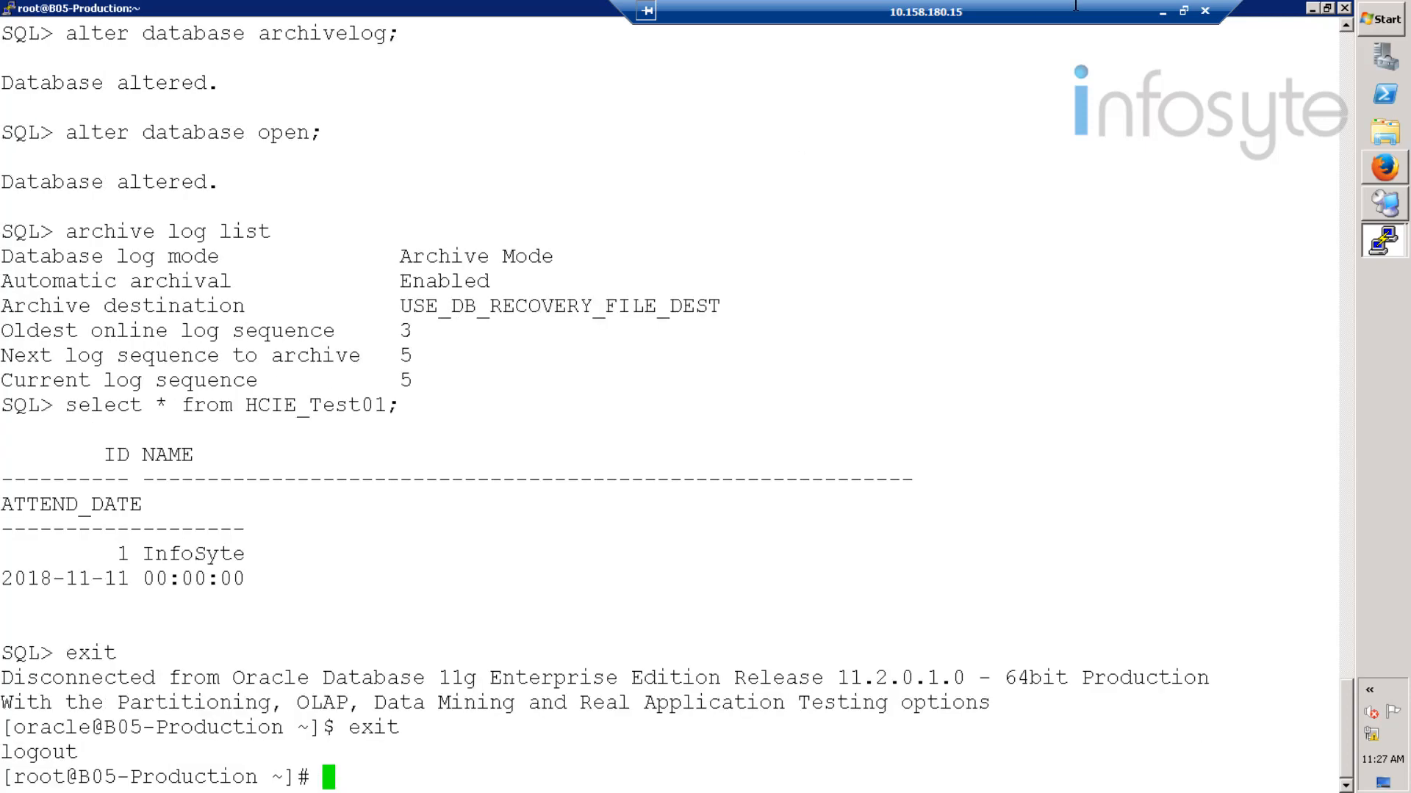
left_click(1312, 8)
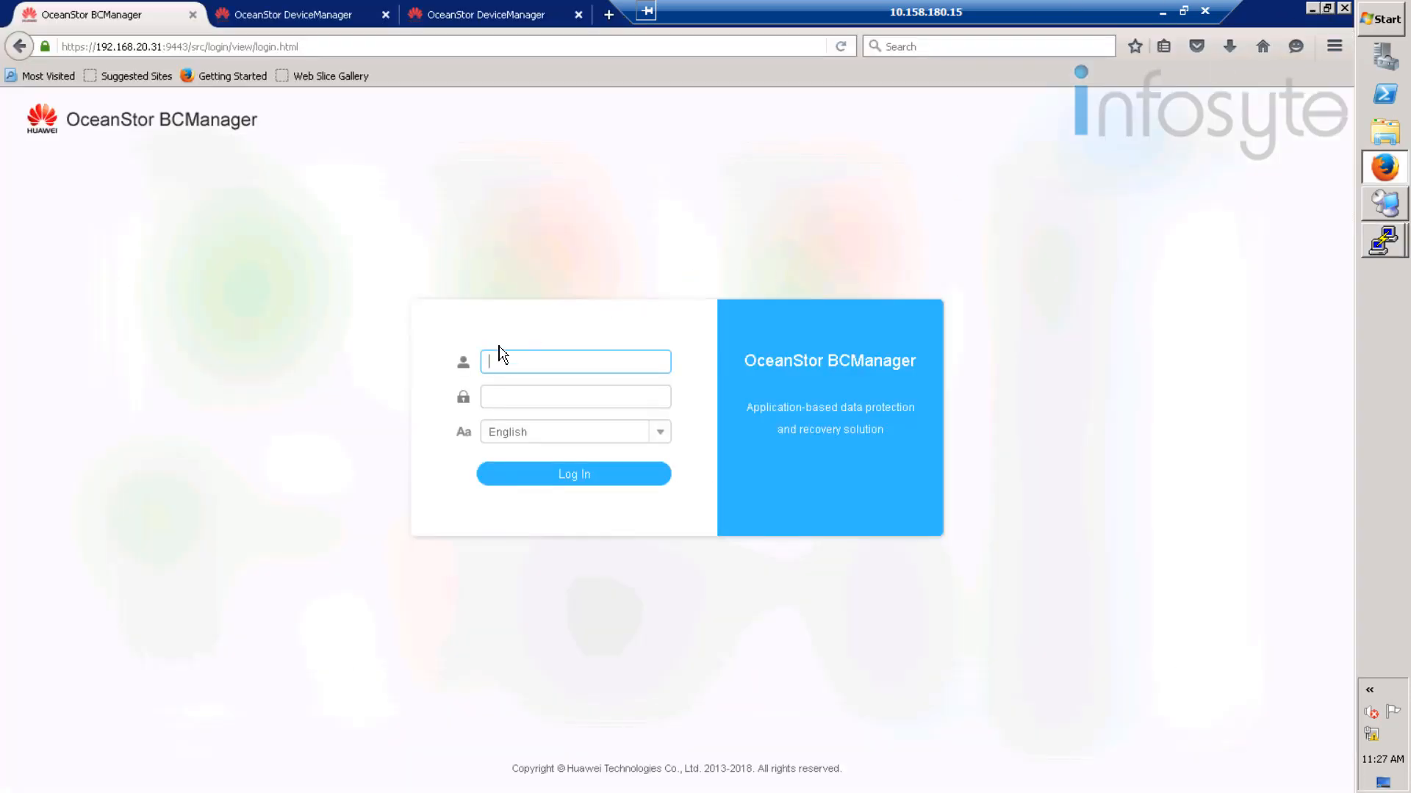
- Log back in as admin and open the Protection > Oracle protected groups list
left_click(523, 361)
type("admin")
key("Tab")
type("********")
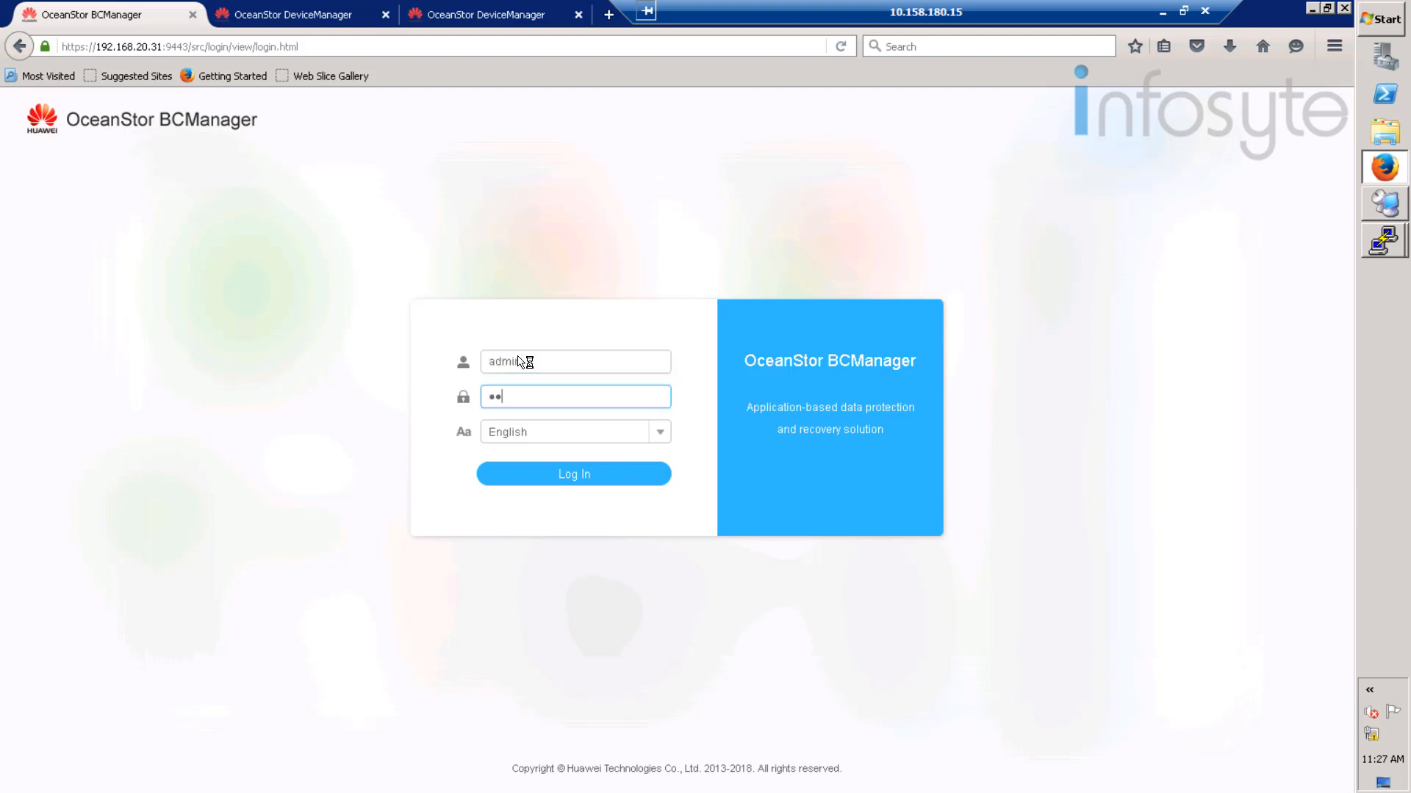
key("Return")
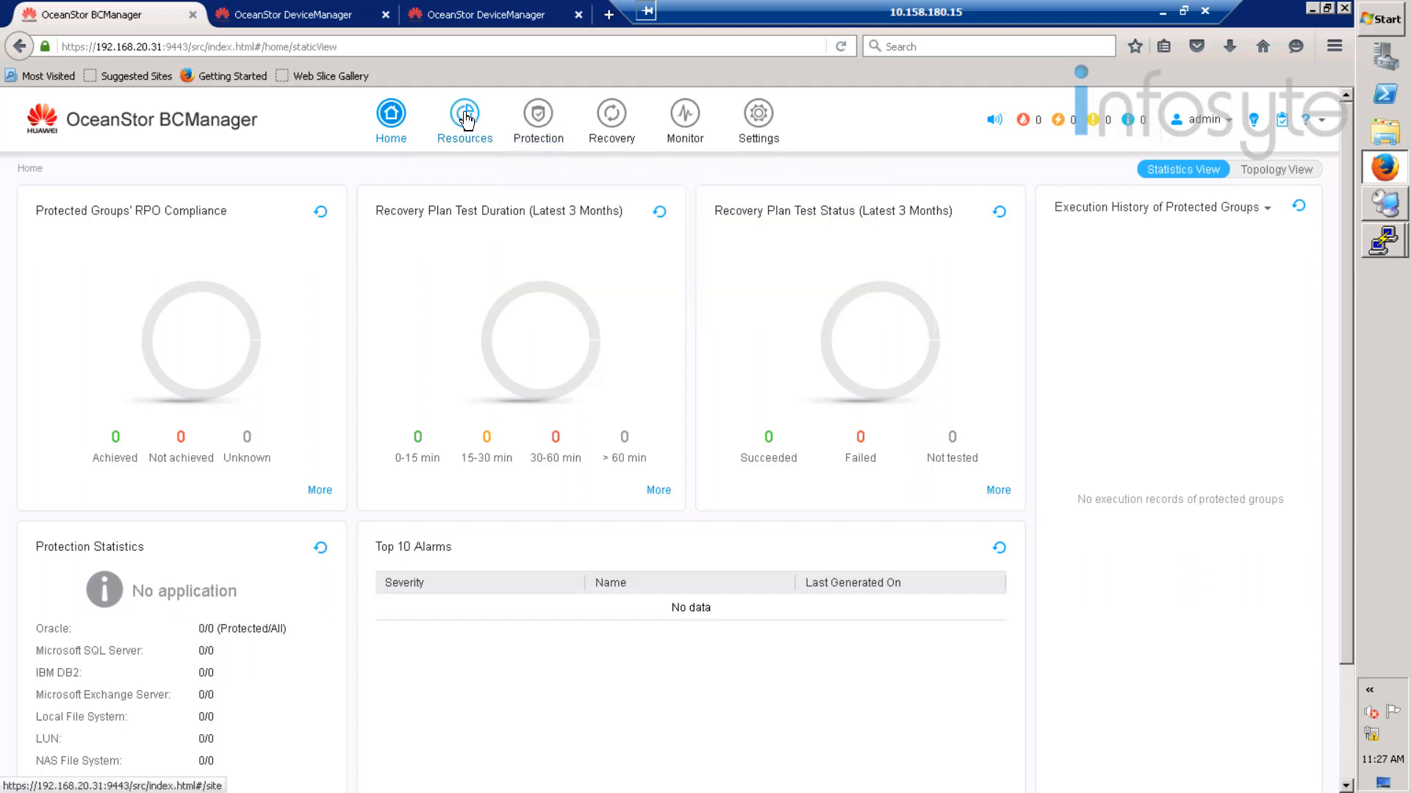
mouse_move(532, 117)
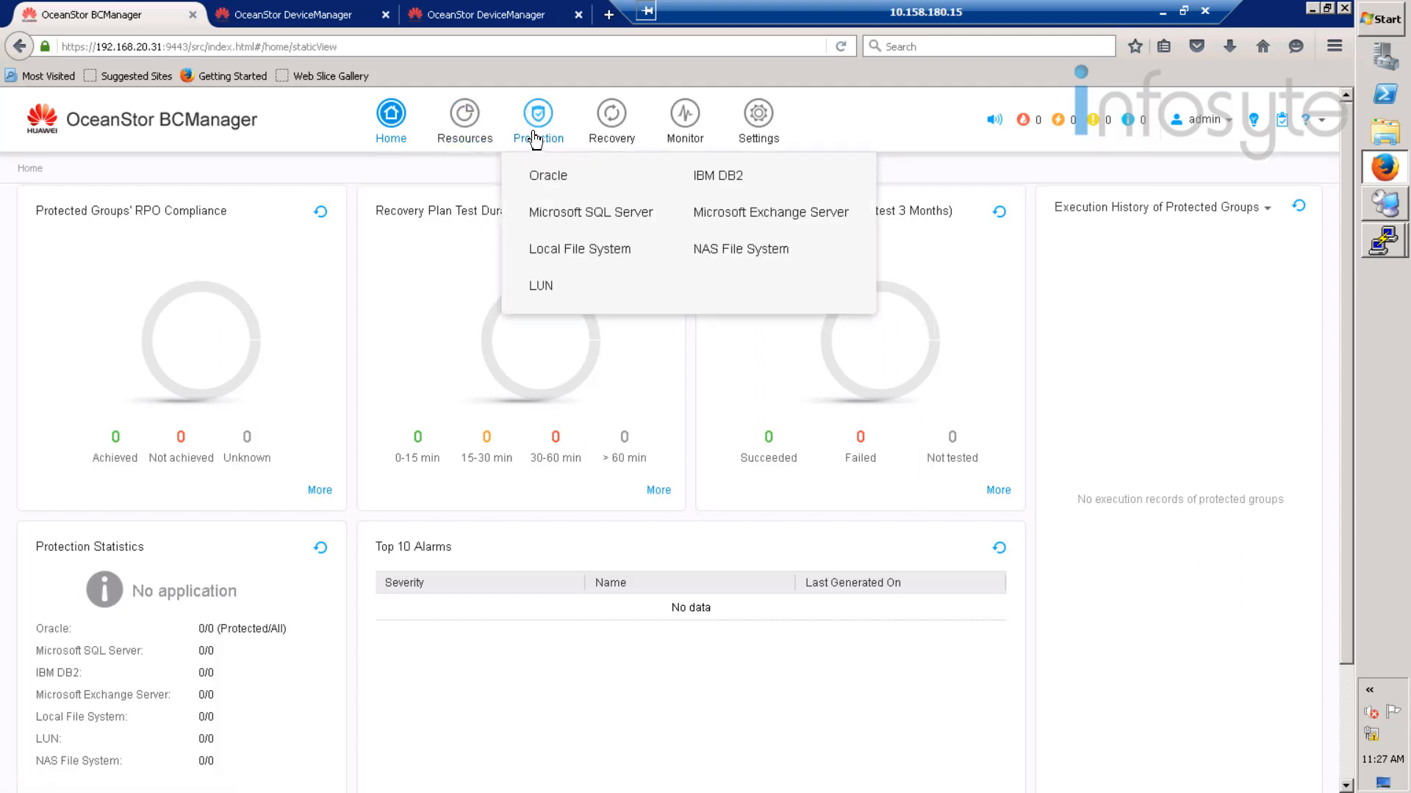
left_click(559, 178)
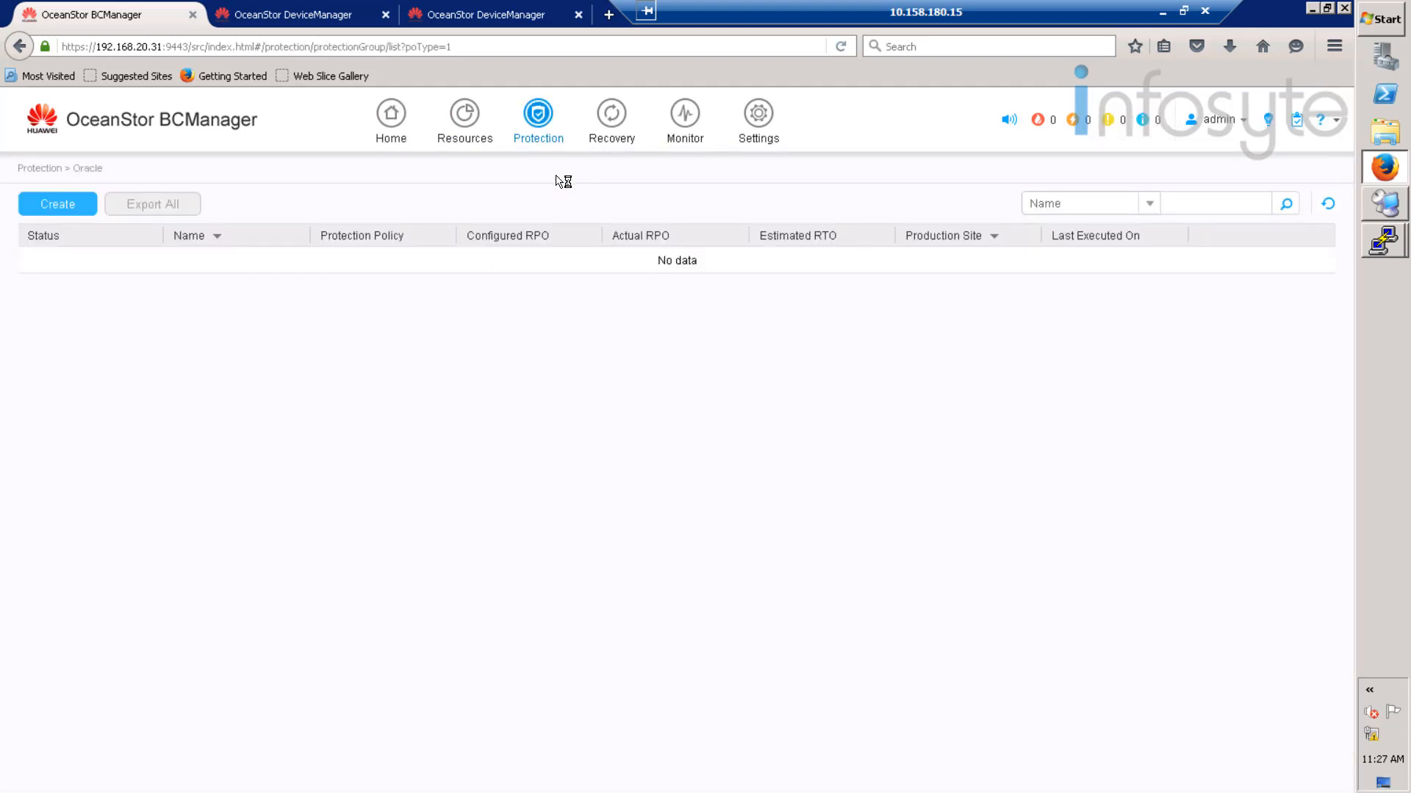
- Start a new Oracle protected group named 'oracle' and continue
left_click(81, 203)
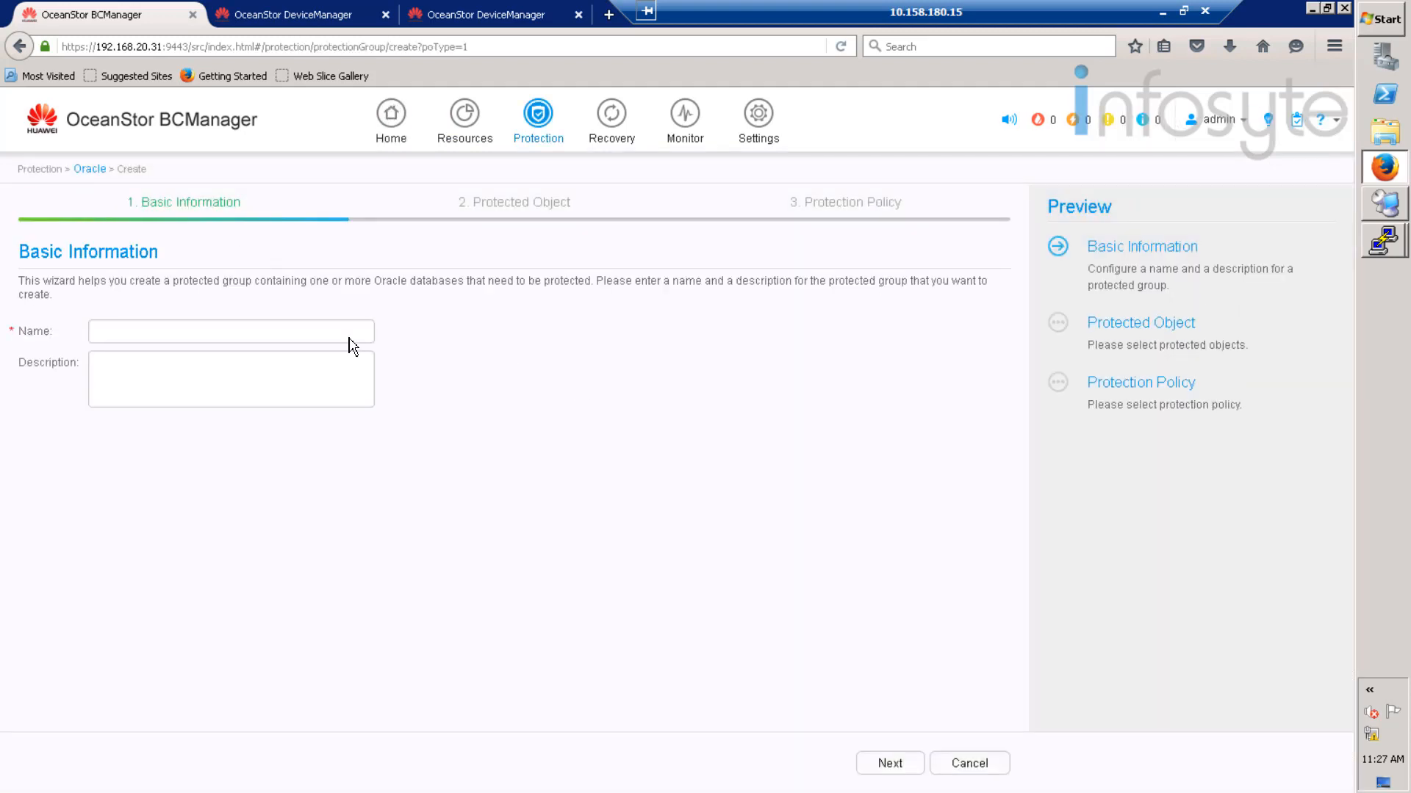
left_click(207, 334)
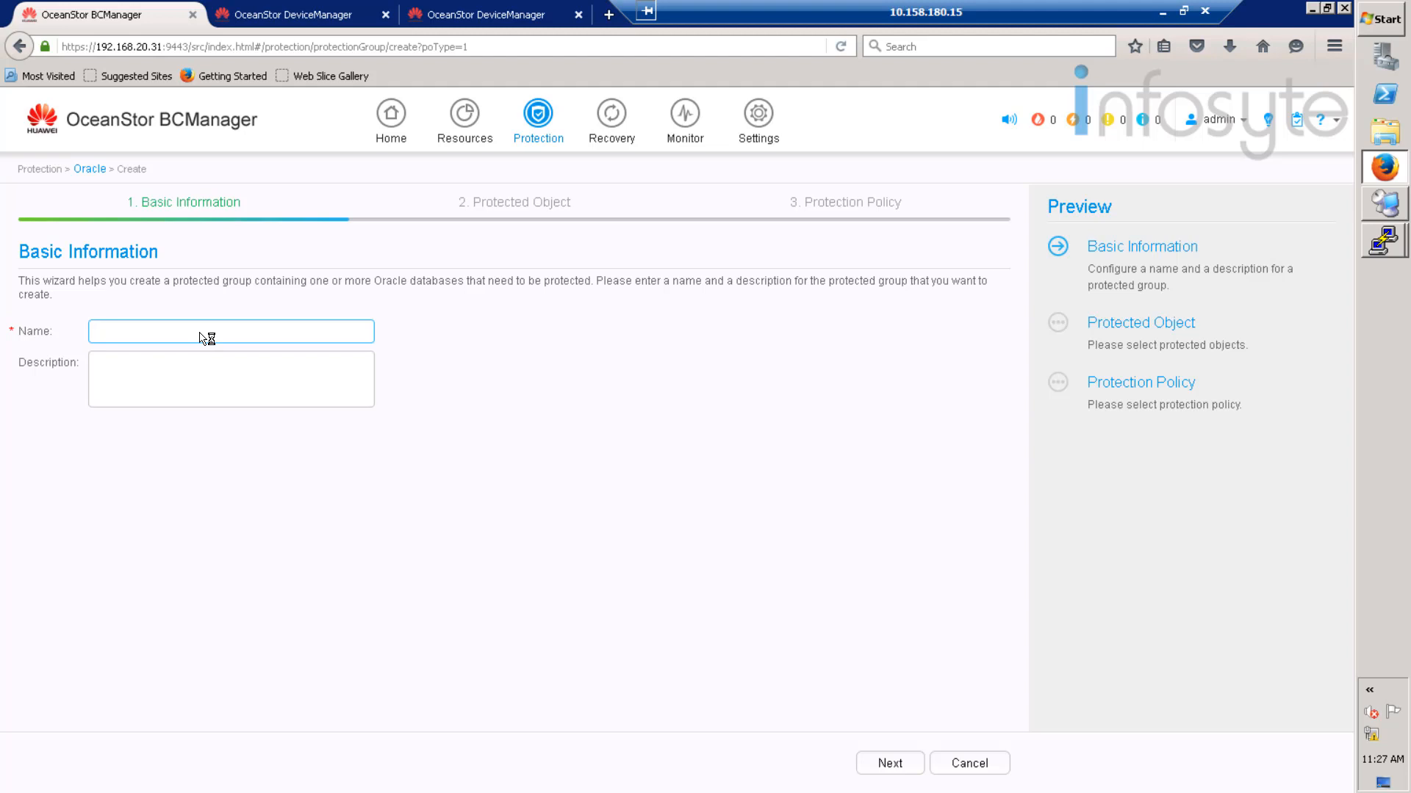
type("oracle")
left_click(893, 764)
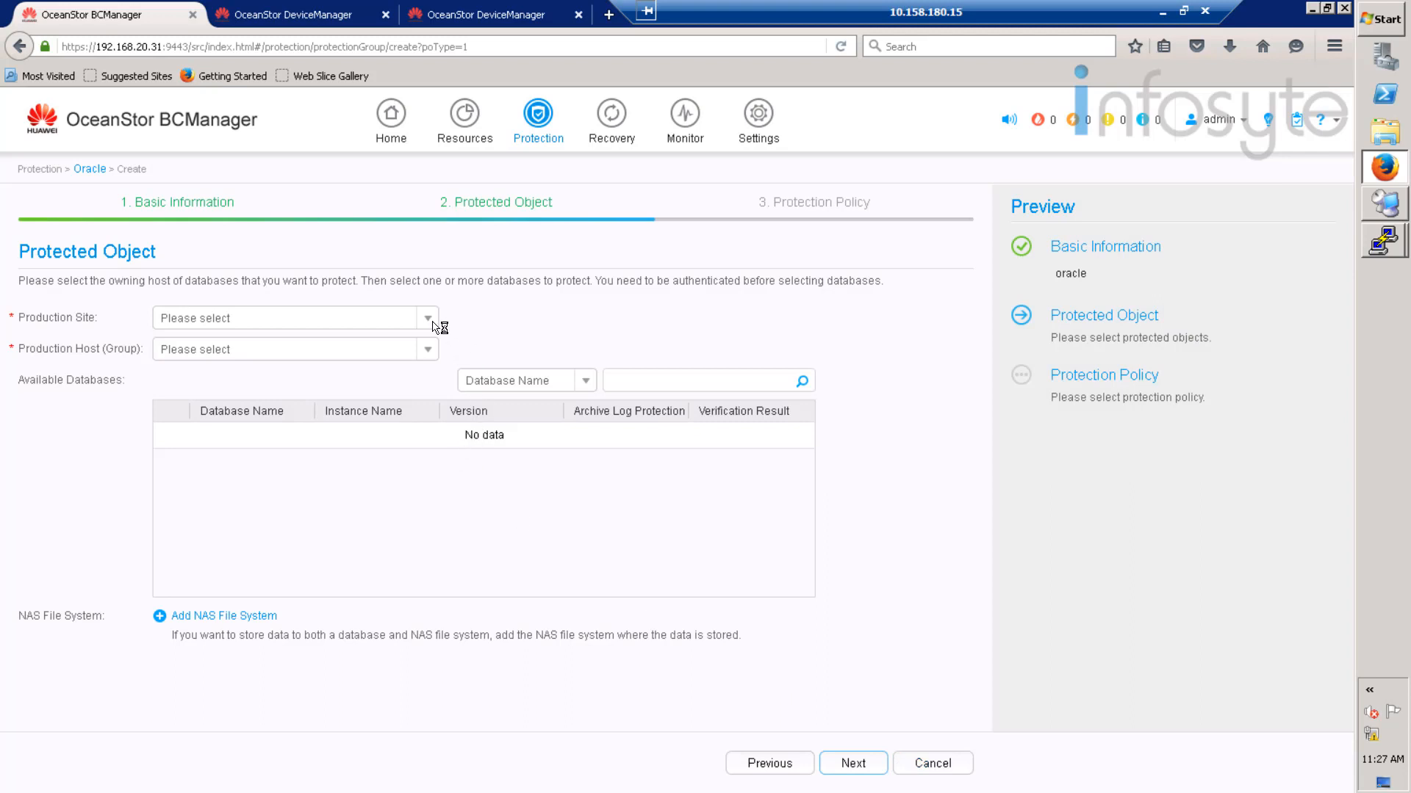
- Select Production site, host B05-Production and oltp, verify with sys credentials, and proceed
left_click(433, 322)
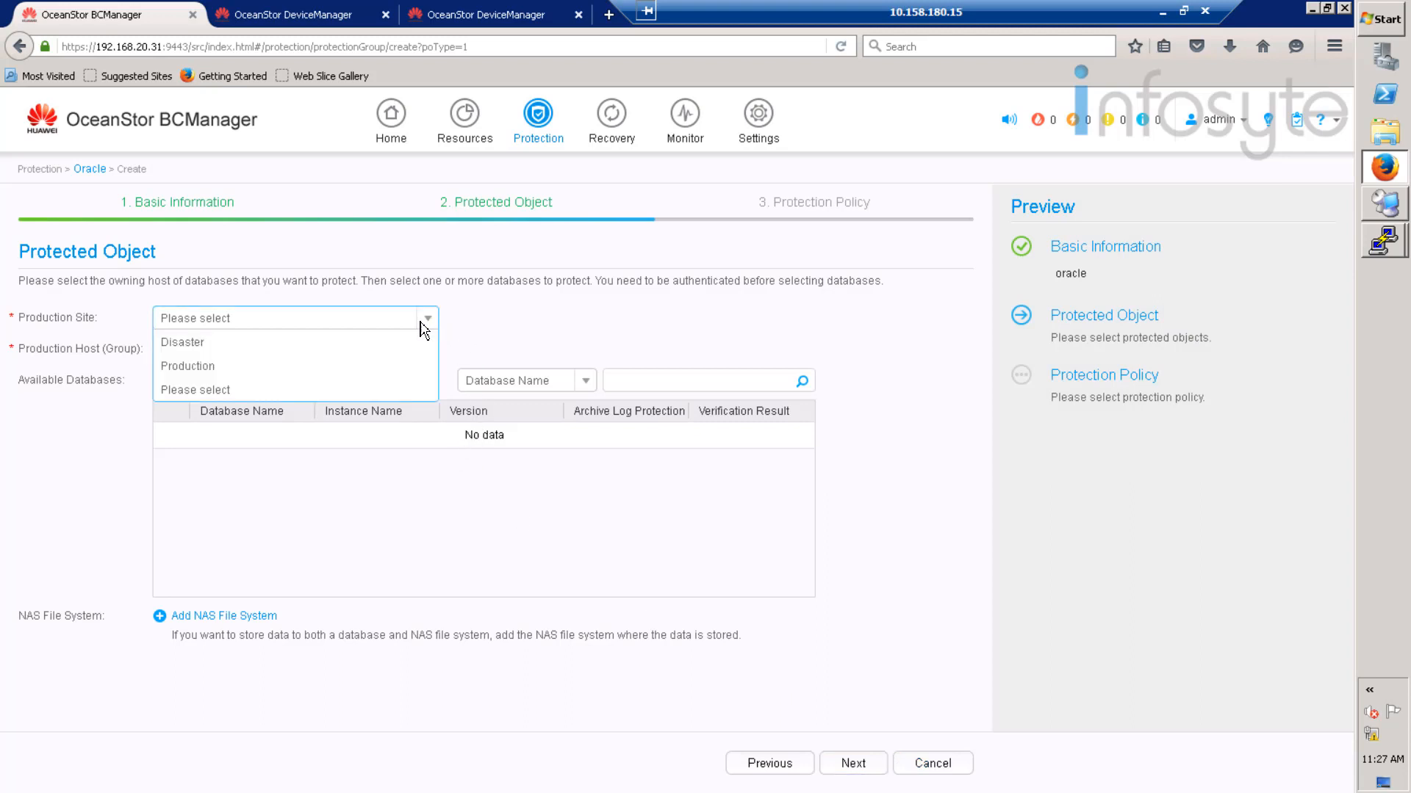
left_click(180, 367)
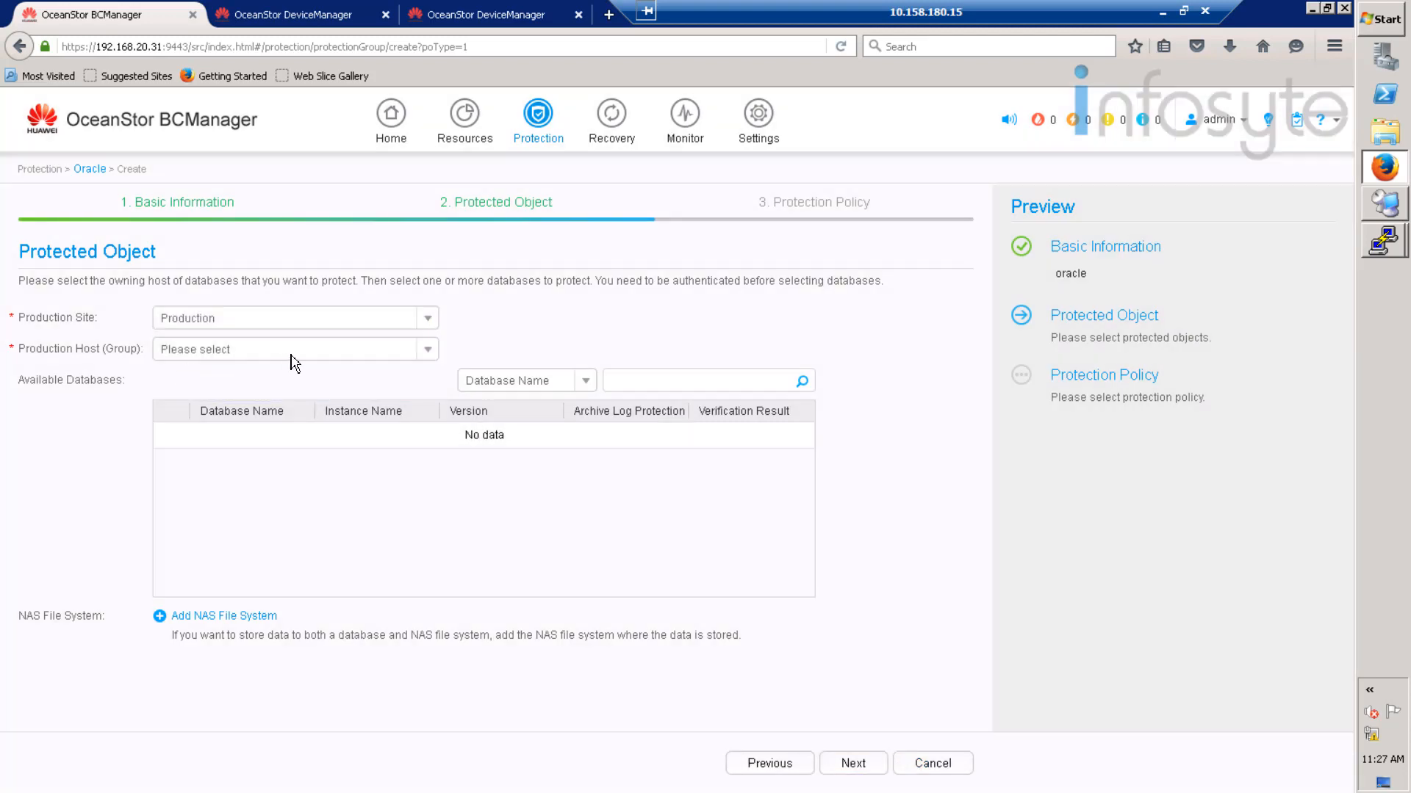
left_click(432, 342)
left_click(235, 373)
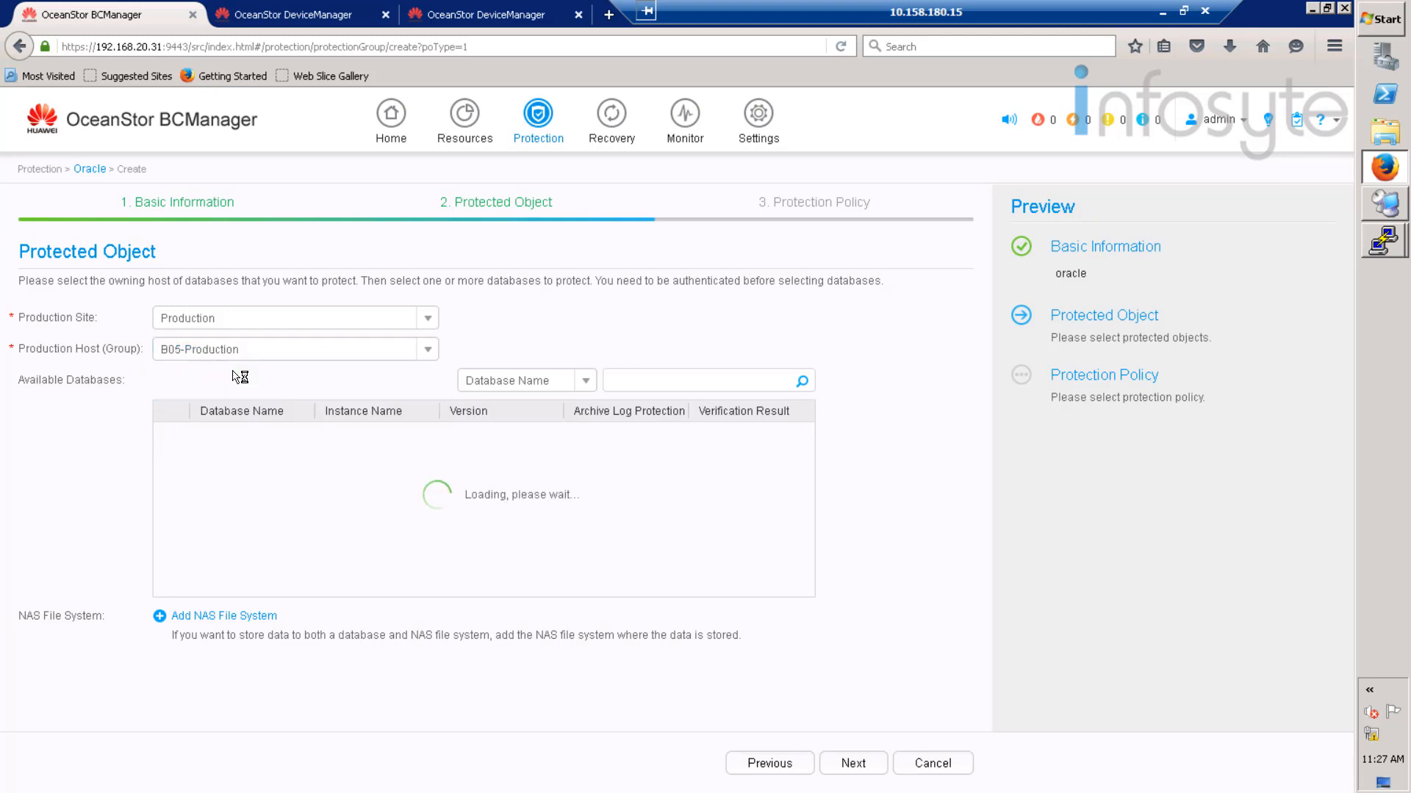
left_click(170, 435)
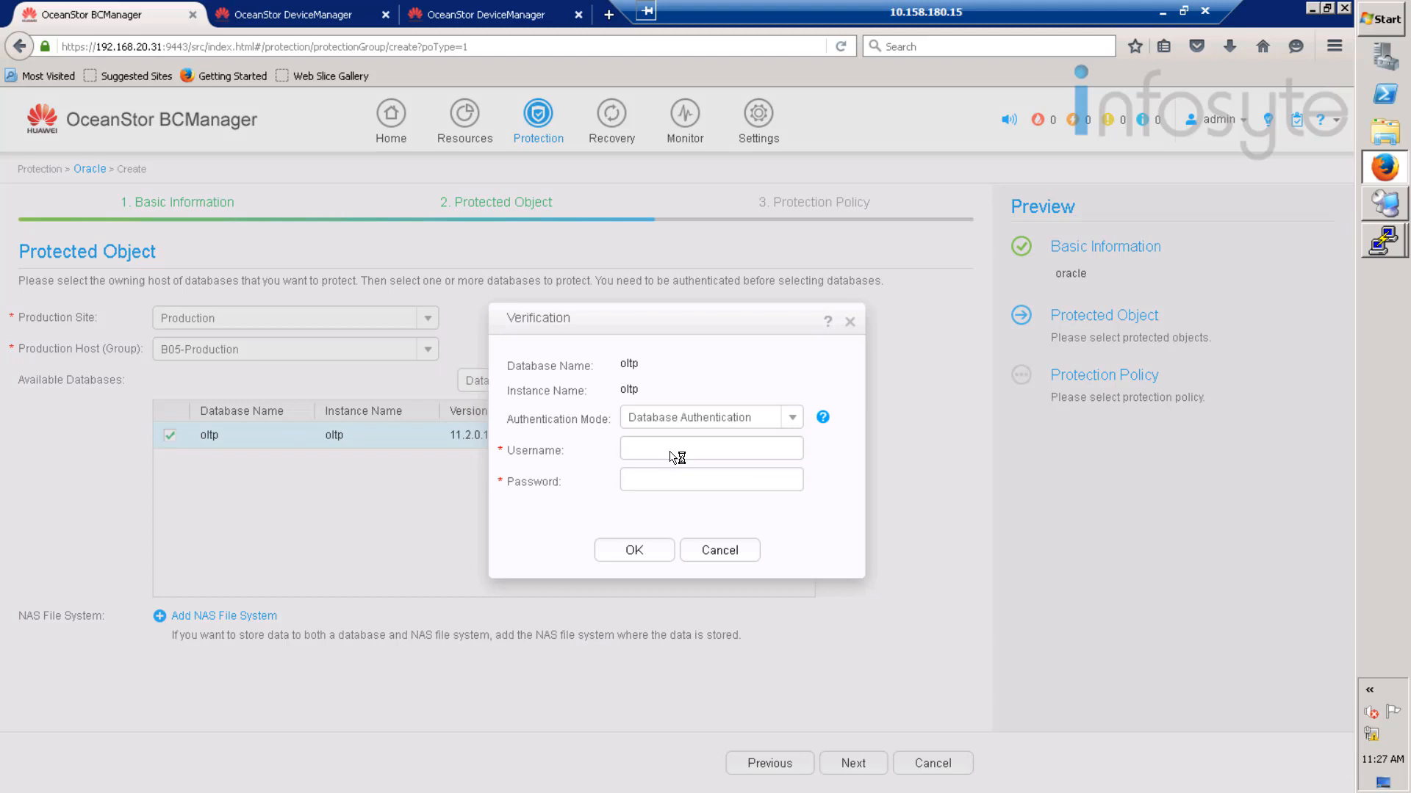
left_click(674, 457)
key("Tab")
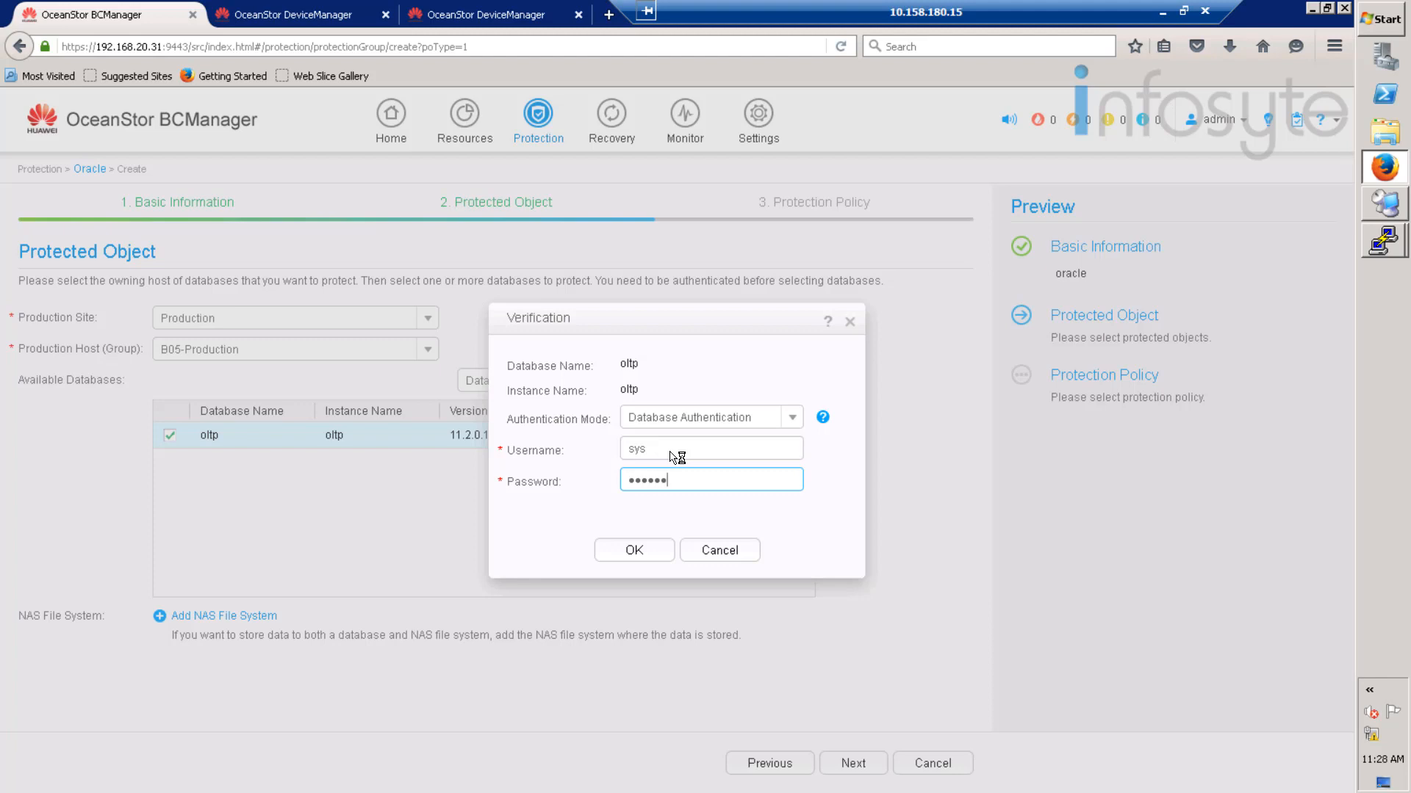
left_click(636, 551)
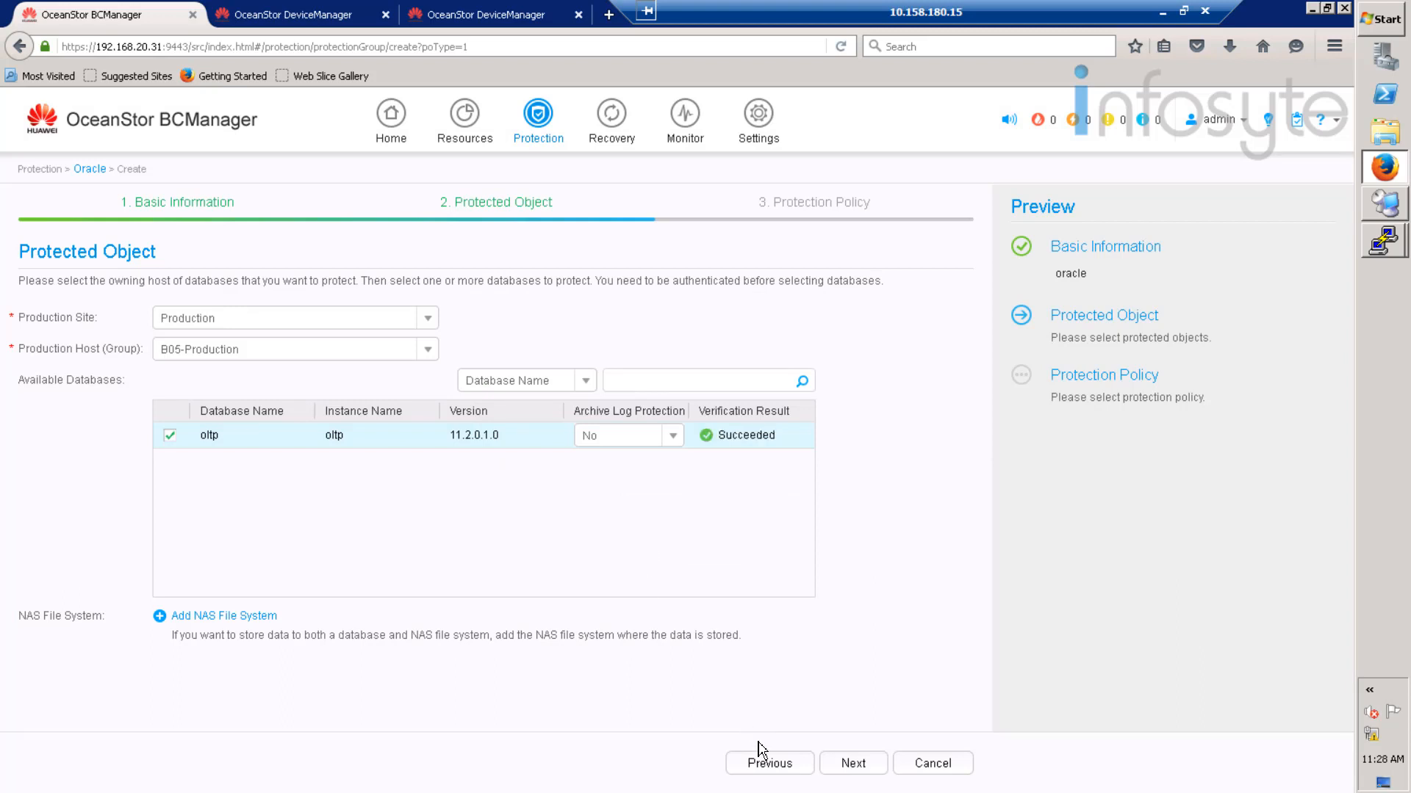
left_click(866, 768)
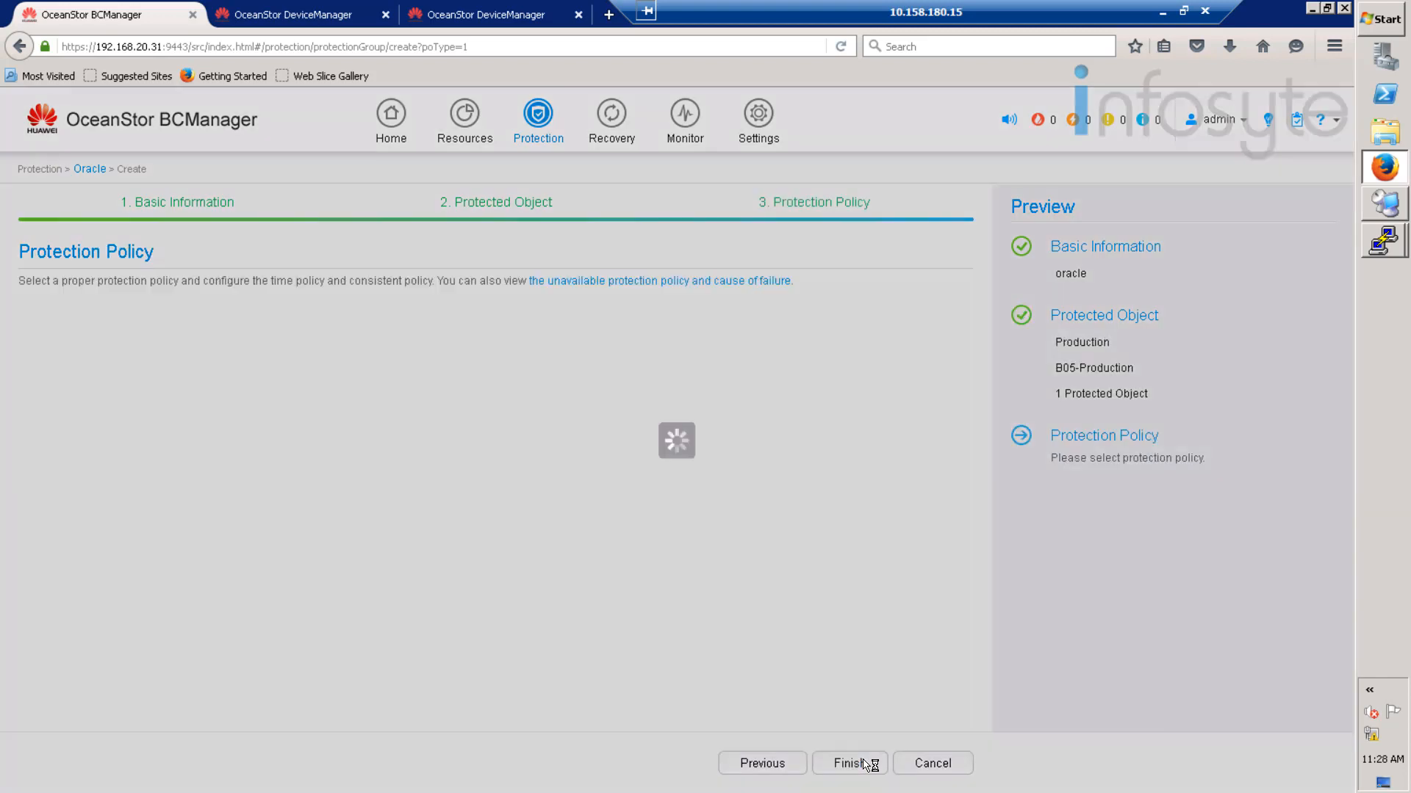
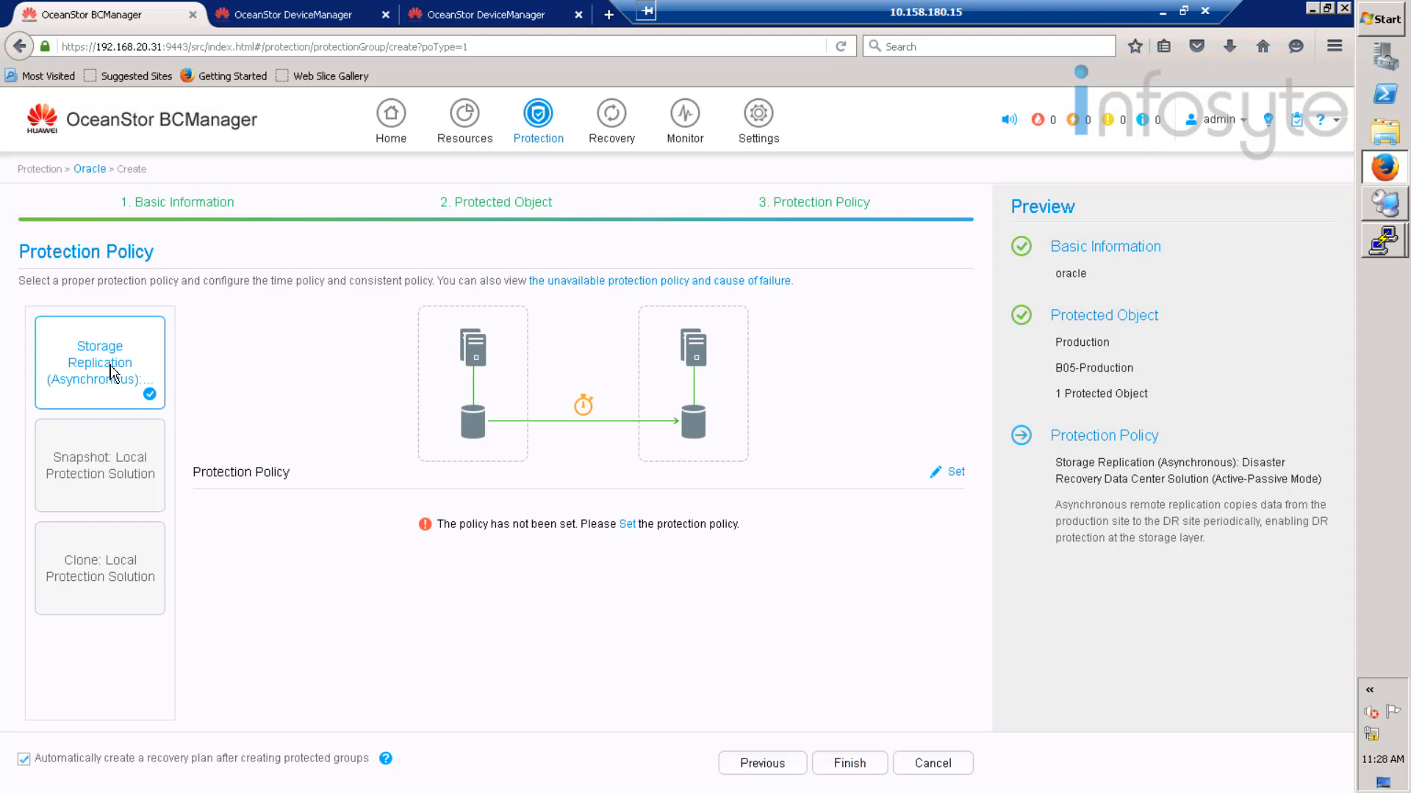
- Give the oracle group asynchronous storage replication every 15 minutes with hot backup, and finish creating it
left_click(89, 354)
left_click(955, 471)
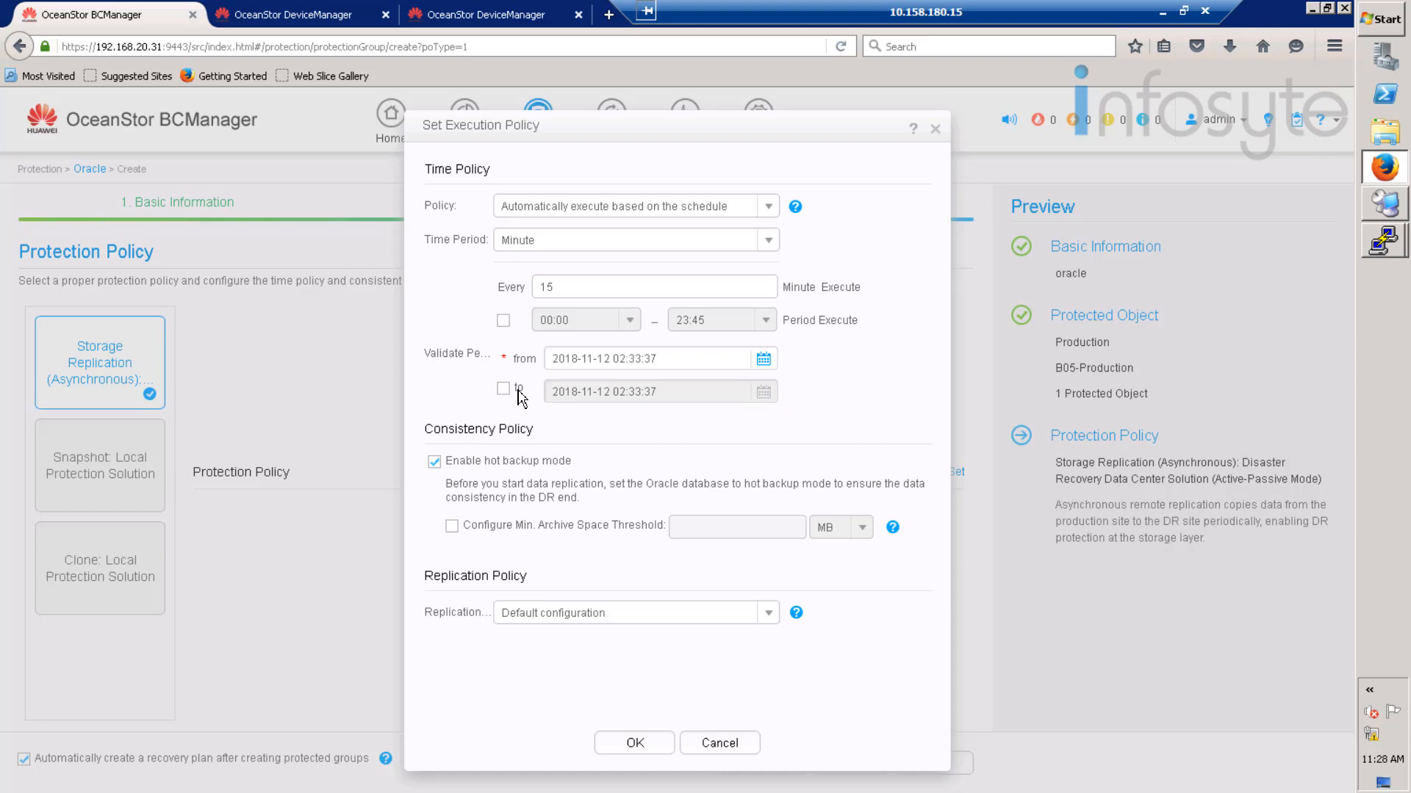
left_click(635, 743)
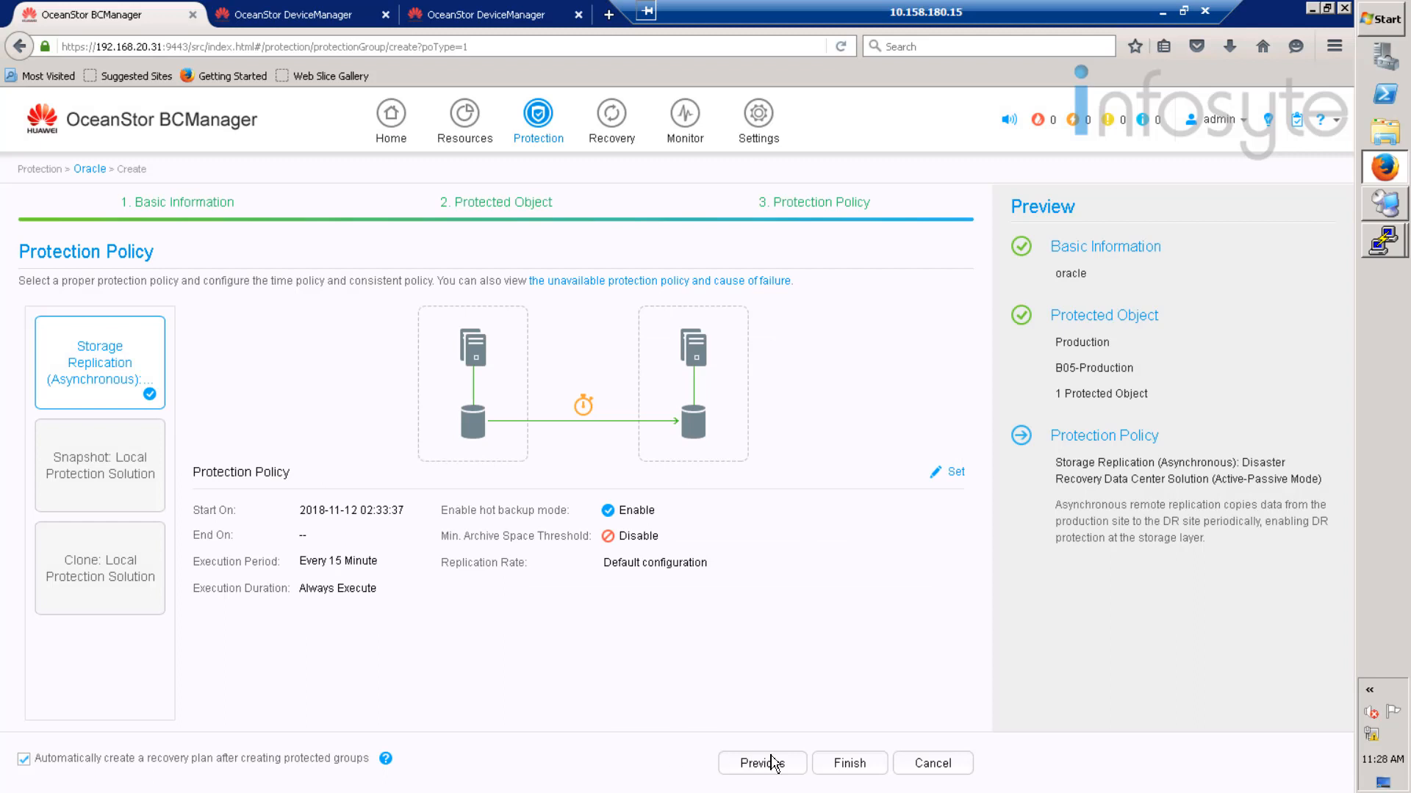
left_click(858, 765)
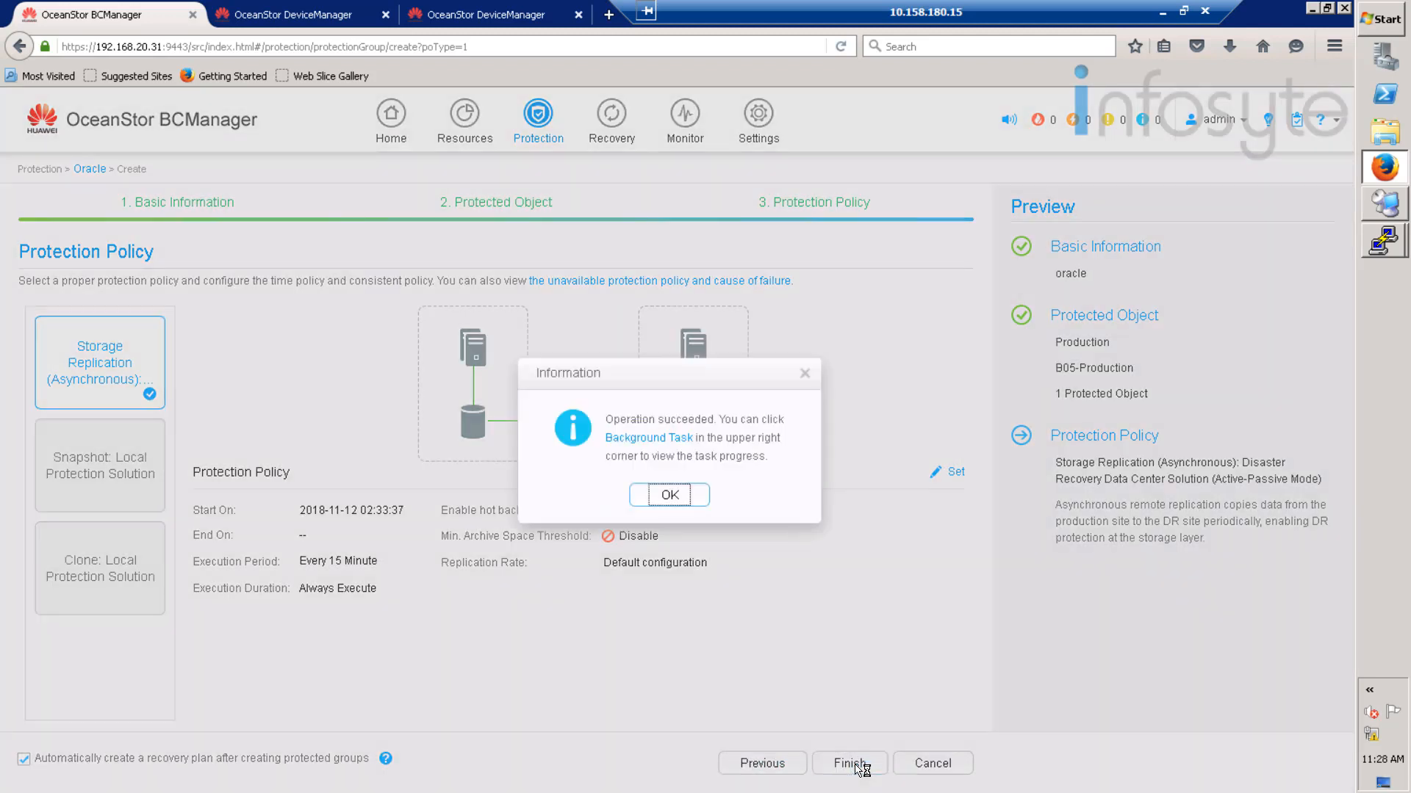
left_click(670, 496)
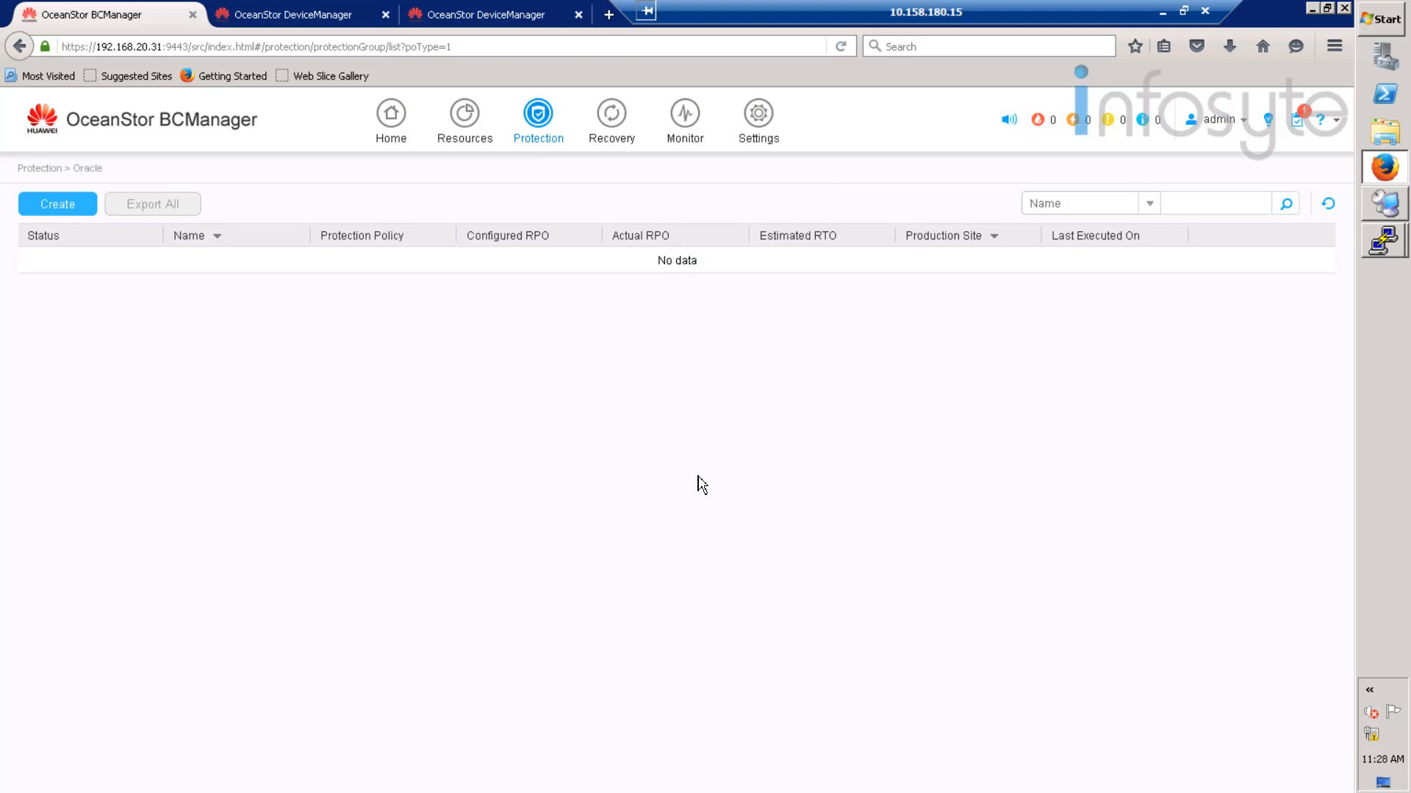
- Check background tasks, refresh the groups list, and load the oracle group's topology with Flash allowed
left_click(1299, 121)
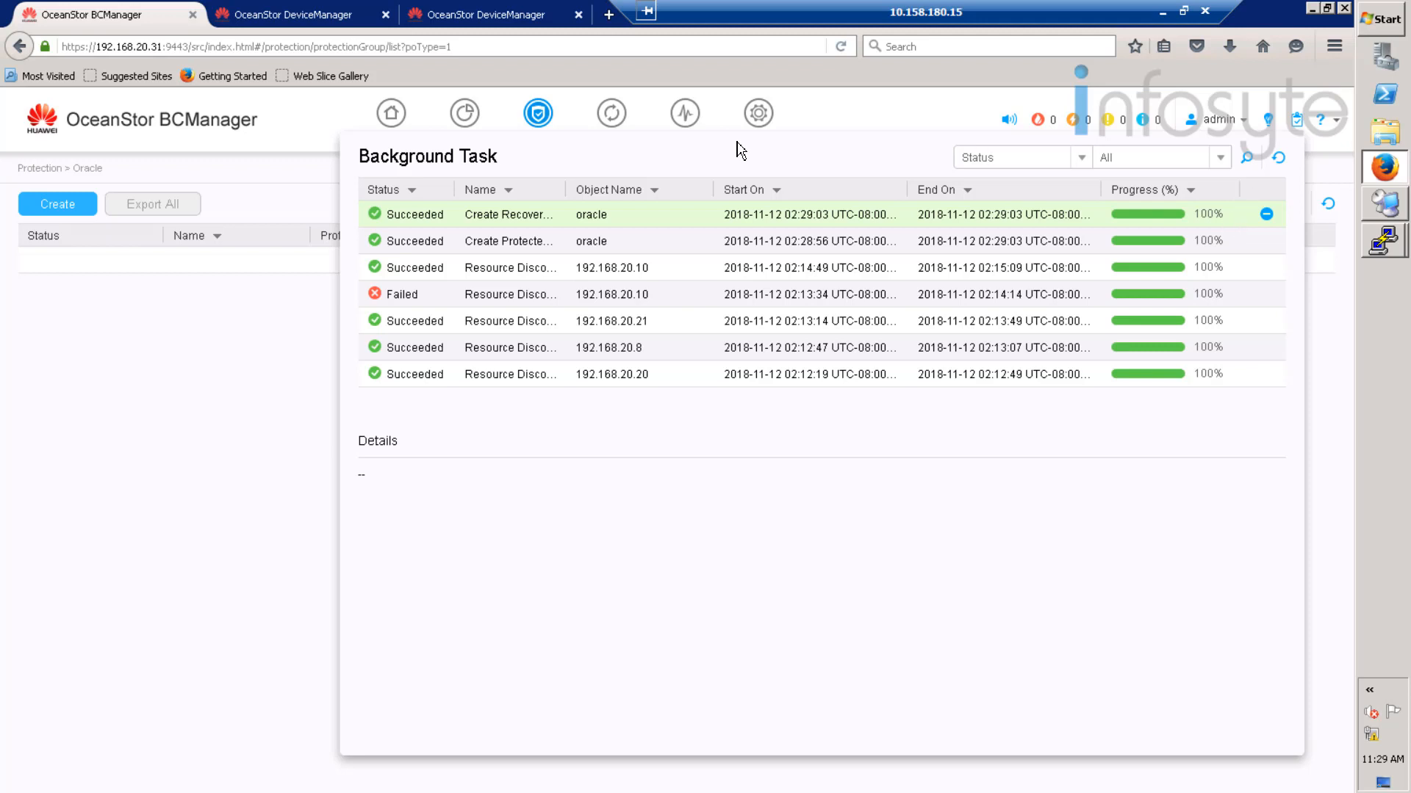
left_click(215, 339)
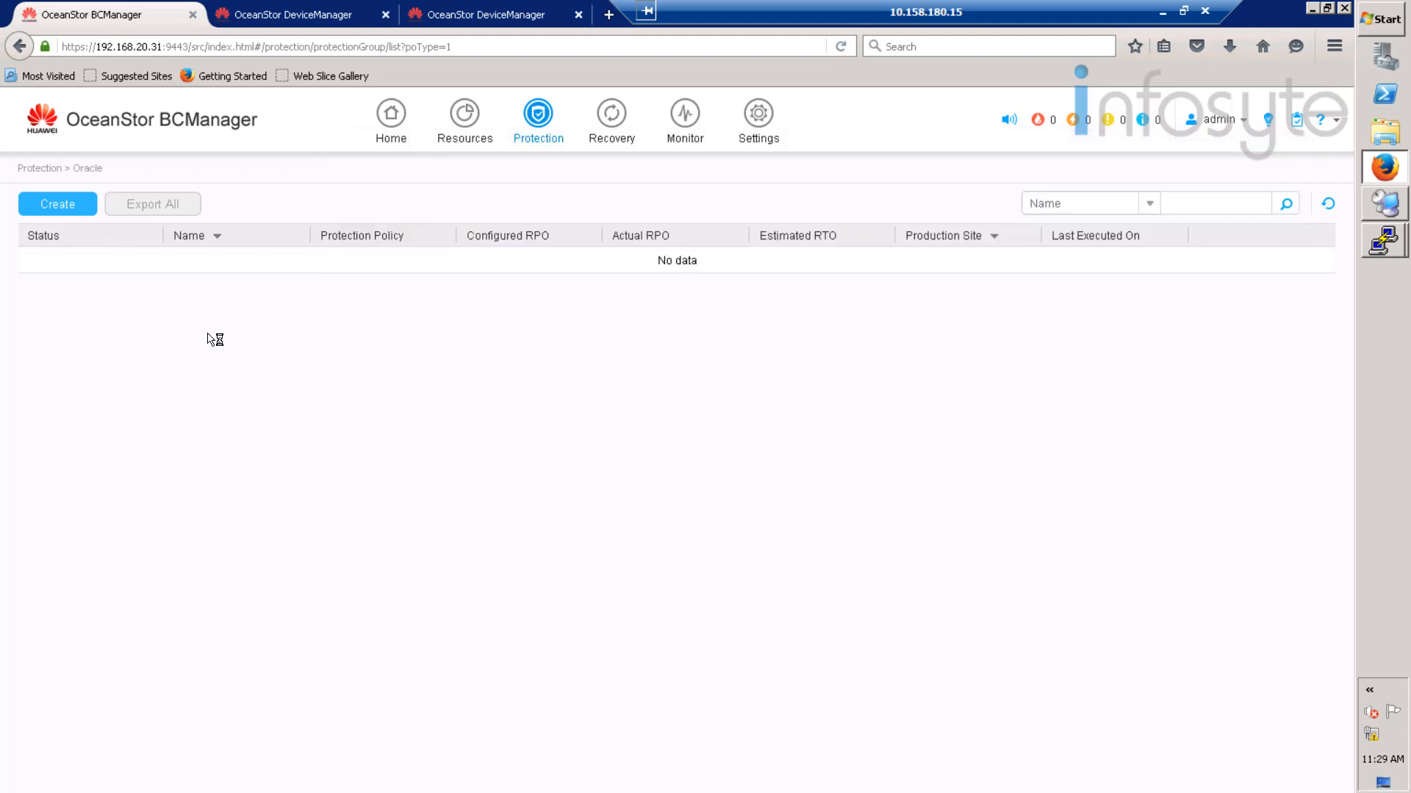
left_click(1328, 204)
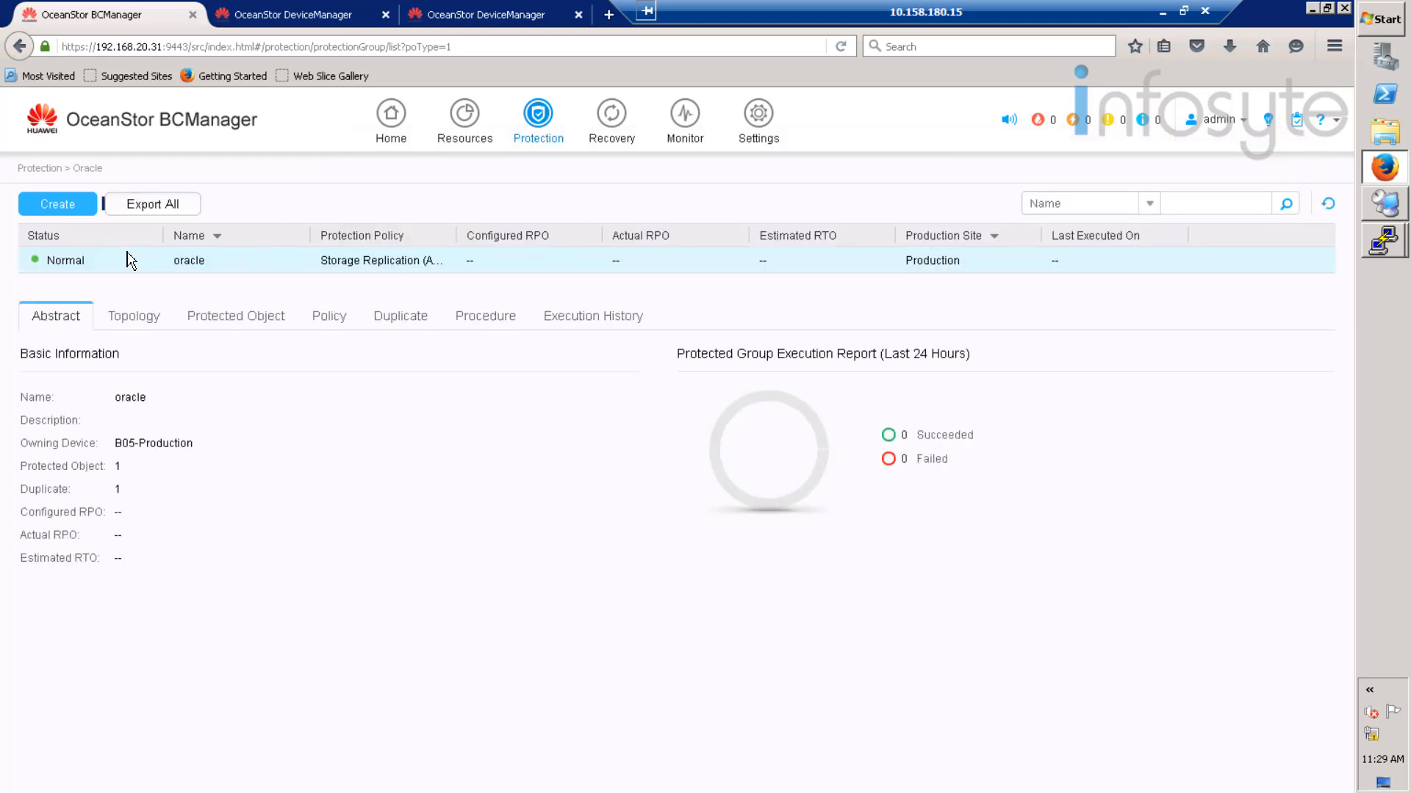
left_click(157, 321)
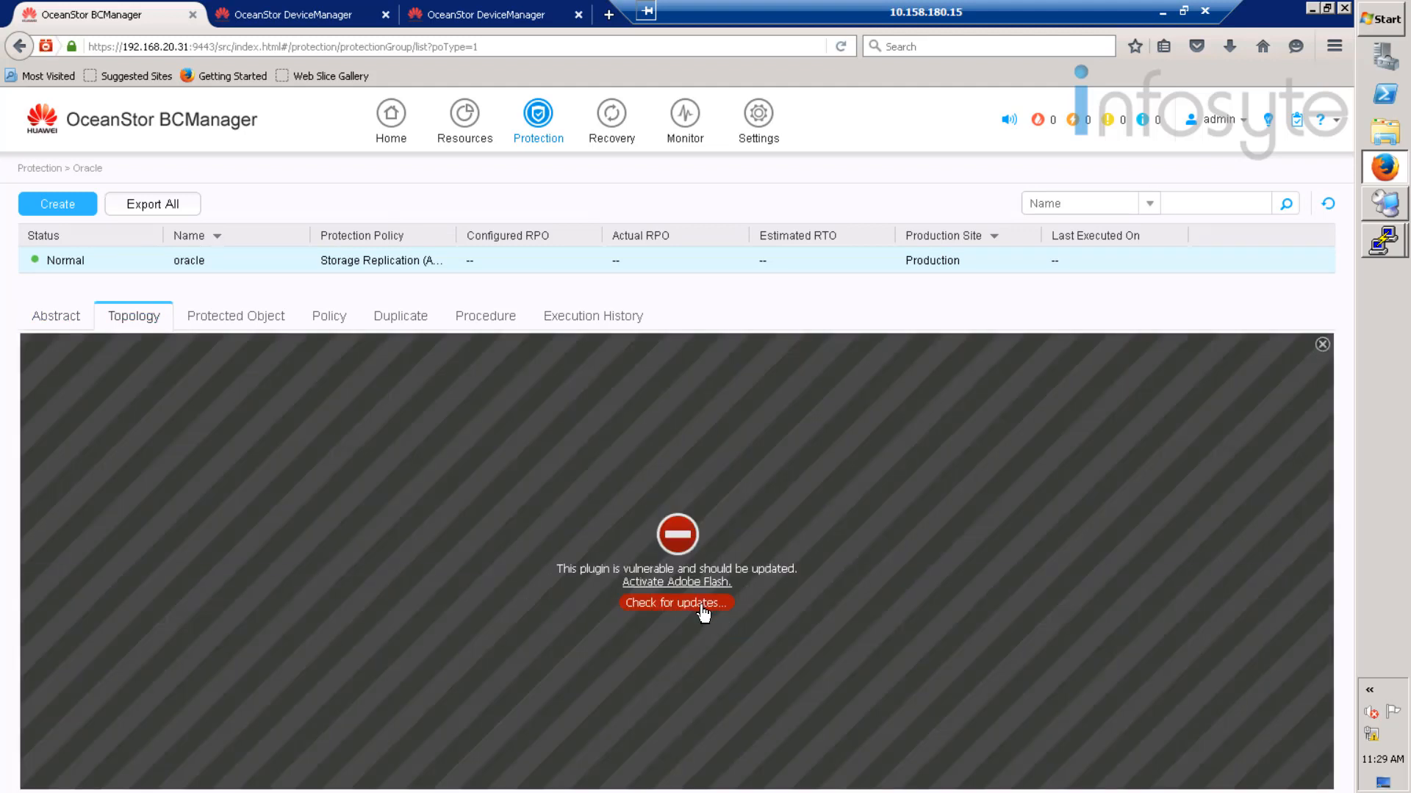
left_click(695, 584)
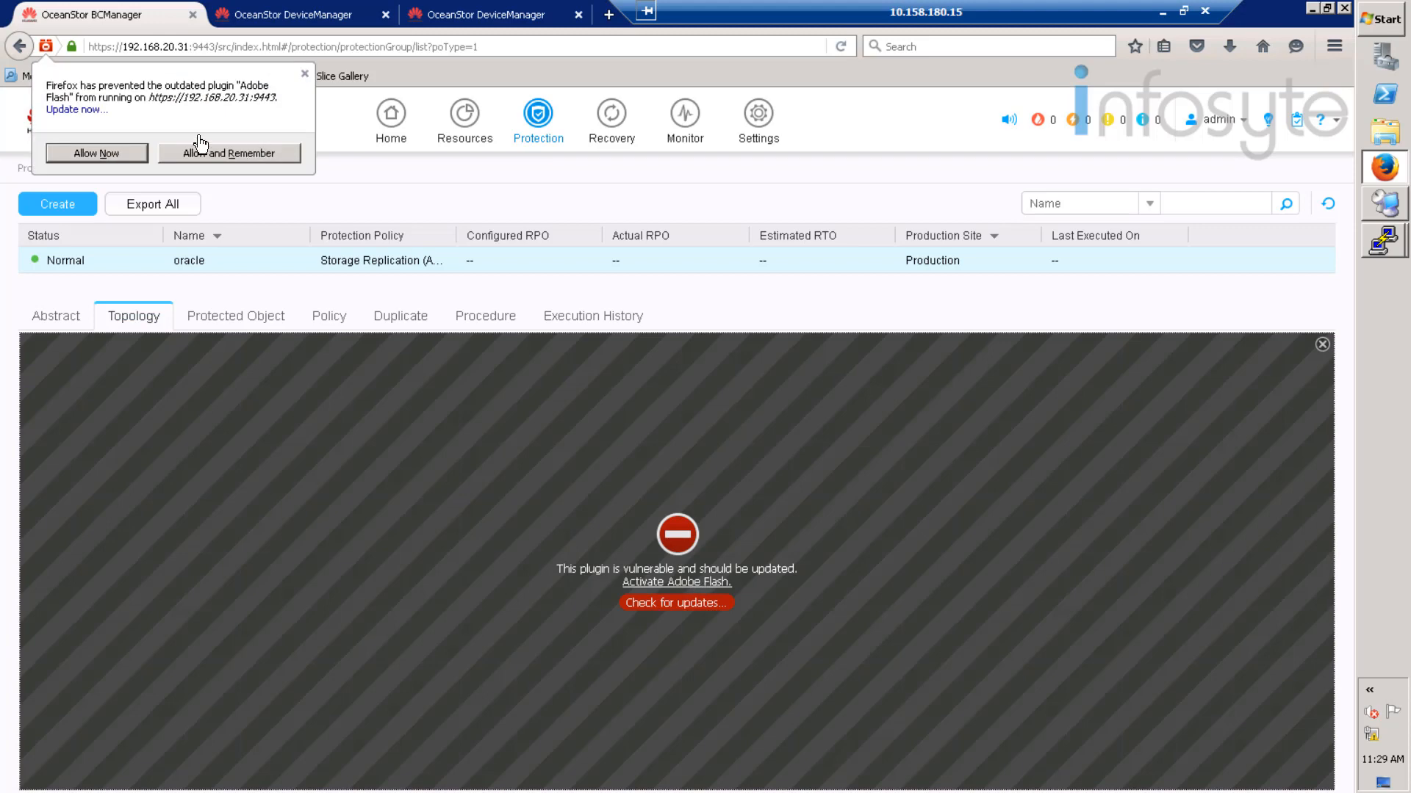
left_click(242, 152)
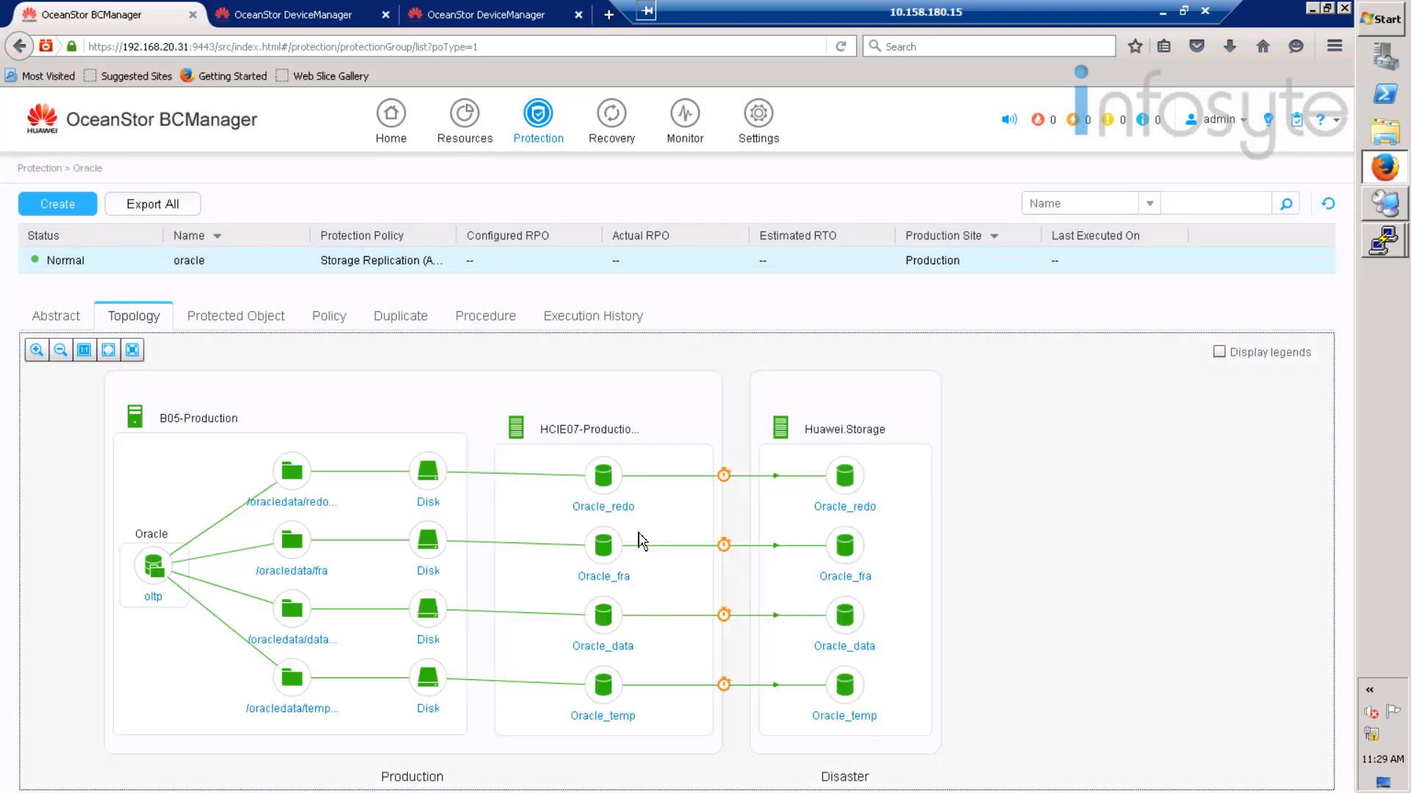
- Review the group's protected oltp database, policy, procedure and execution history, then go to Recovery
left_click(231, 320)
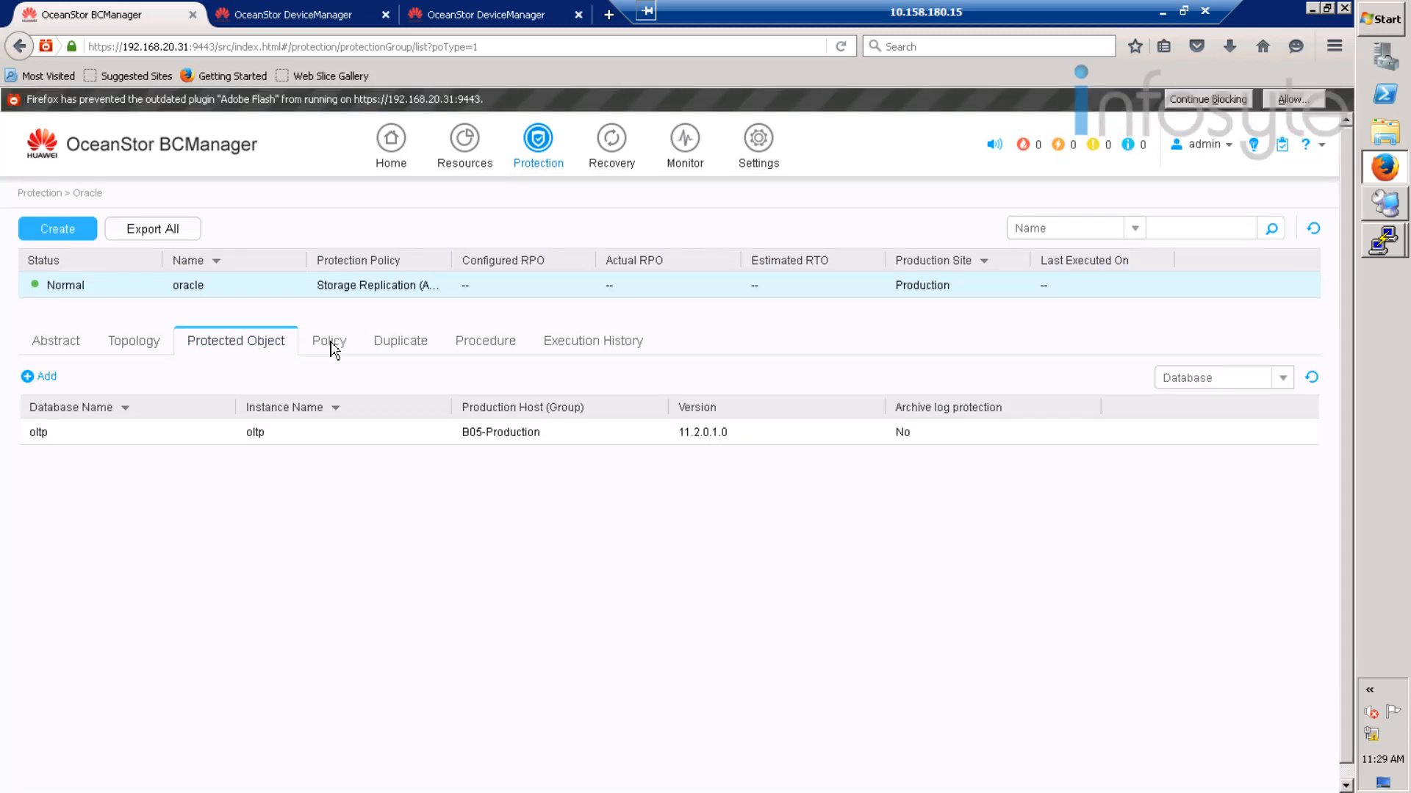
left_click(331, 343)
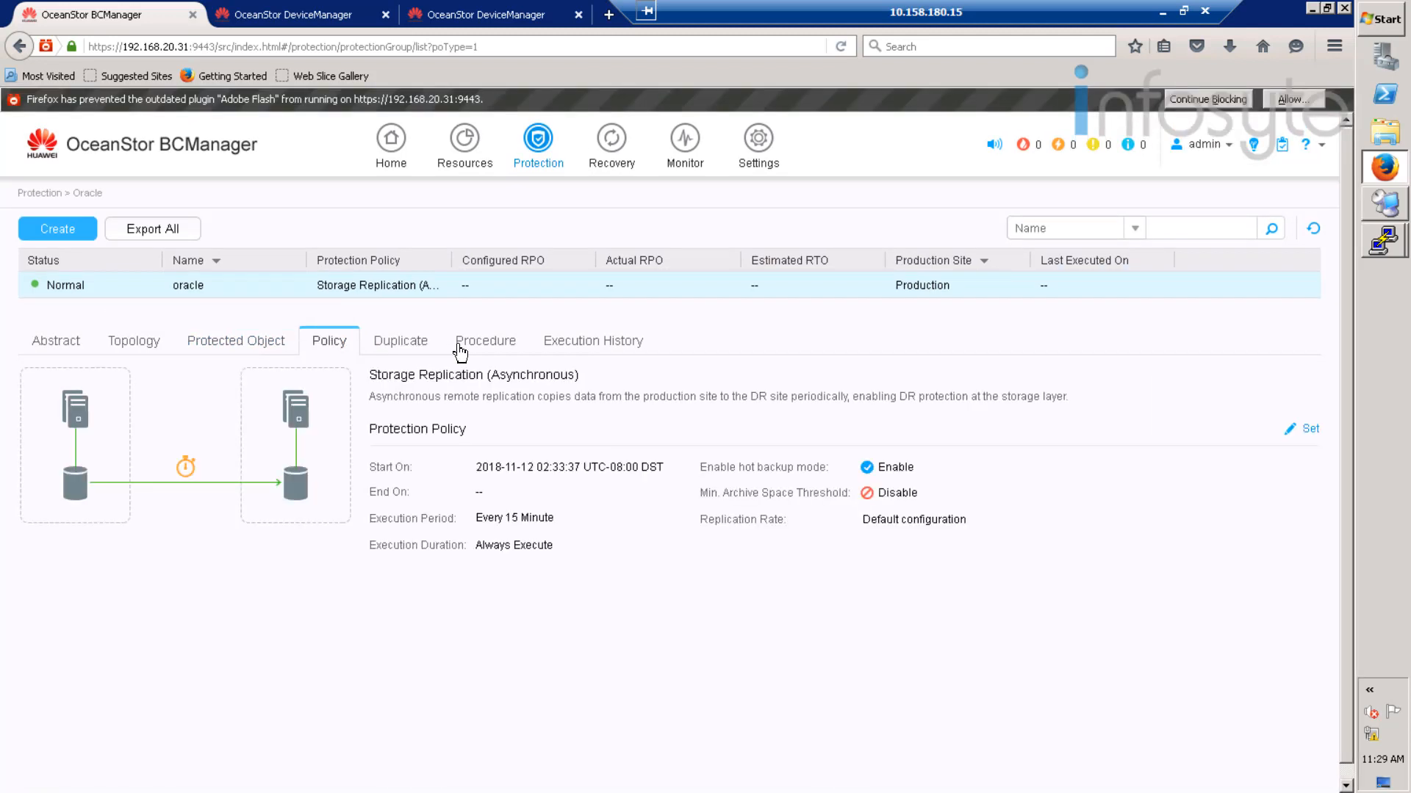
left_click(485, 342)
left_click(598, 344)
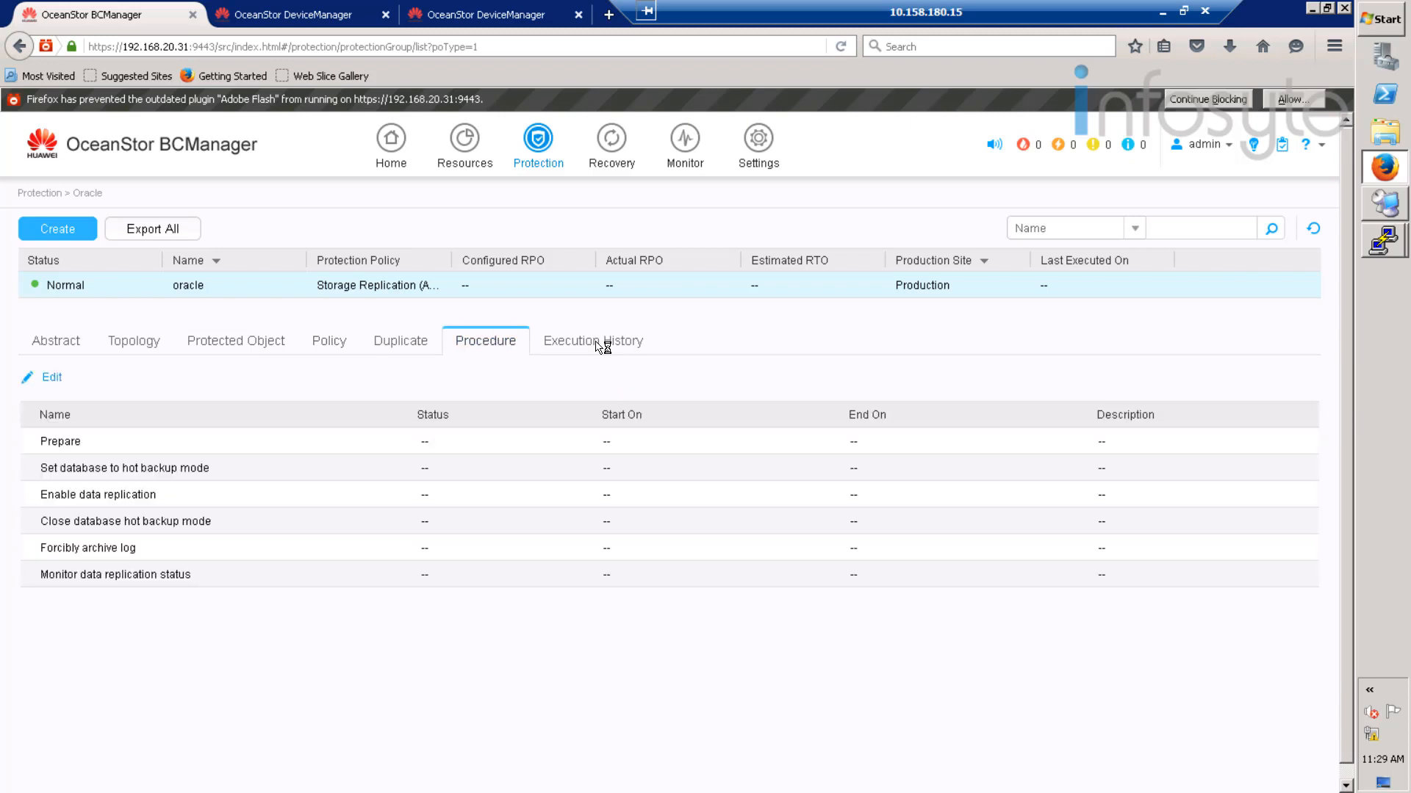
left_click(627, 155)
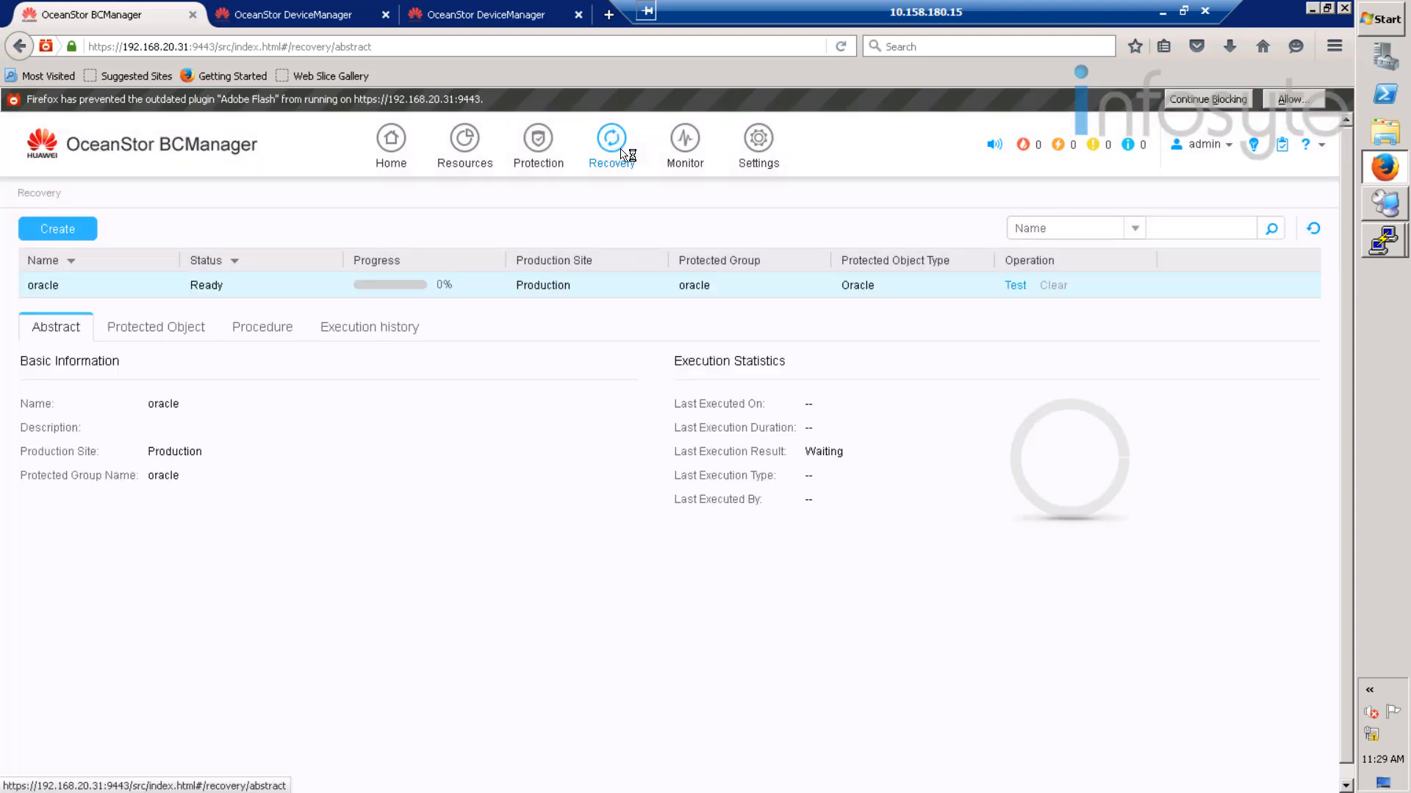
- Run a test of the oracle recovery plan at the Disaster site on host B05-Disaster
left_click(1014, 285)
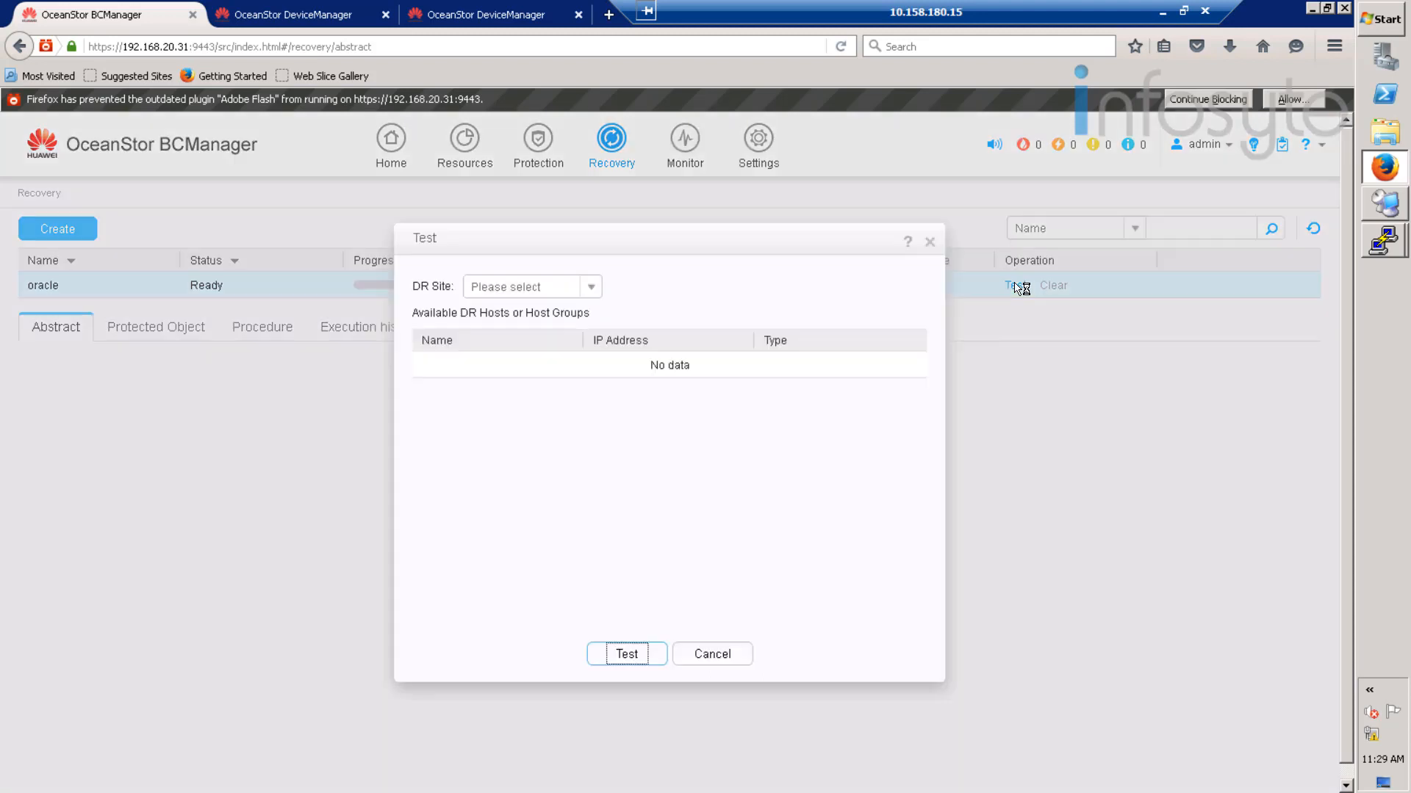
left_click(592, 287)
left_click(500, 312)
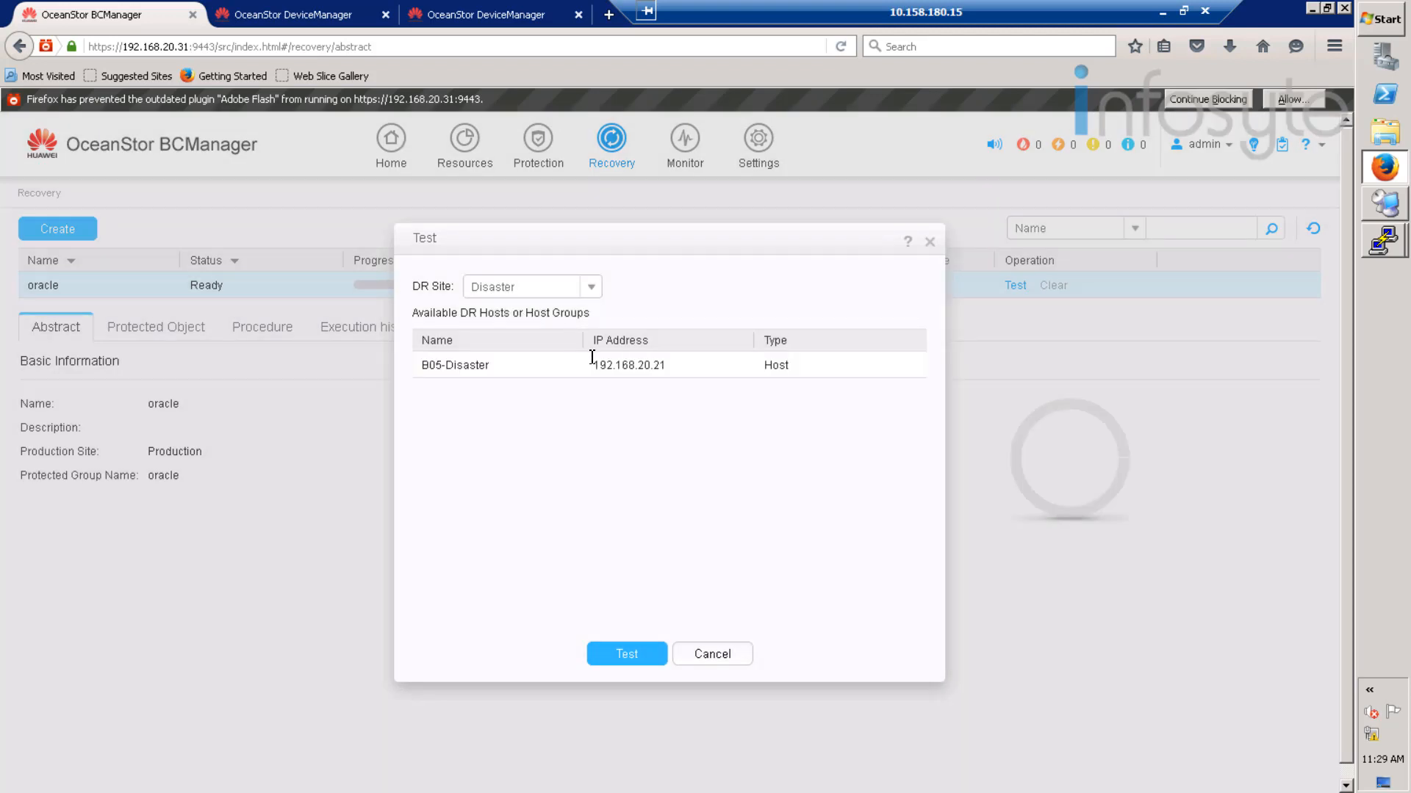
left_click(563, 372)
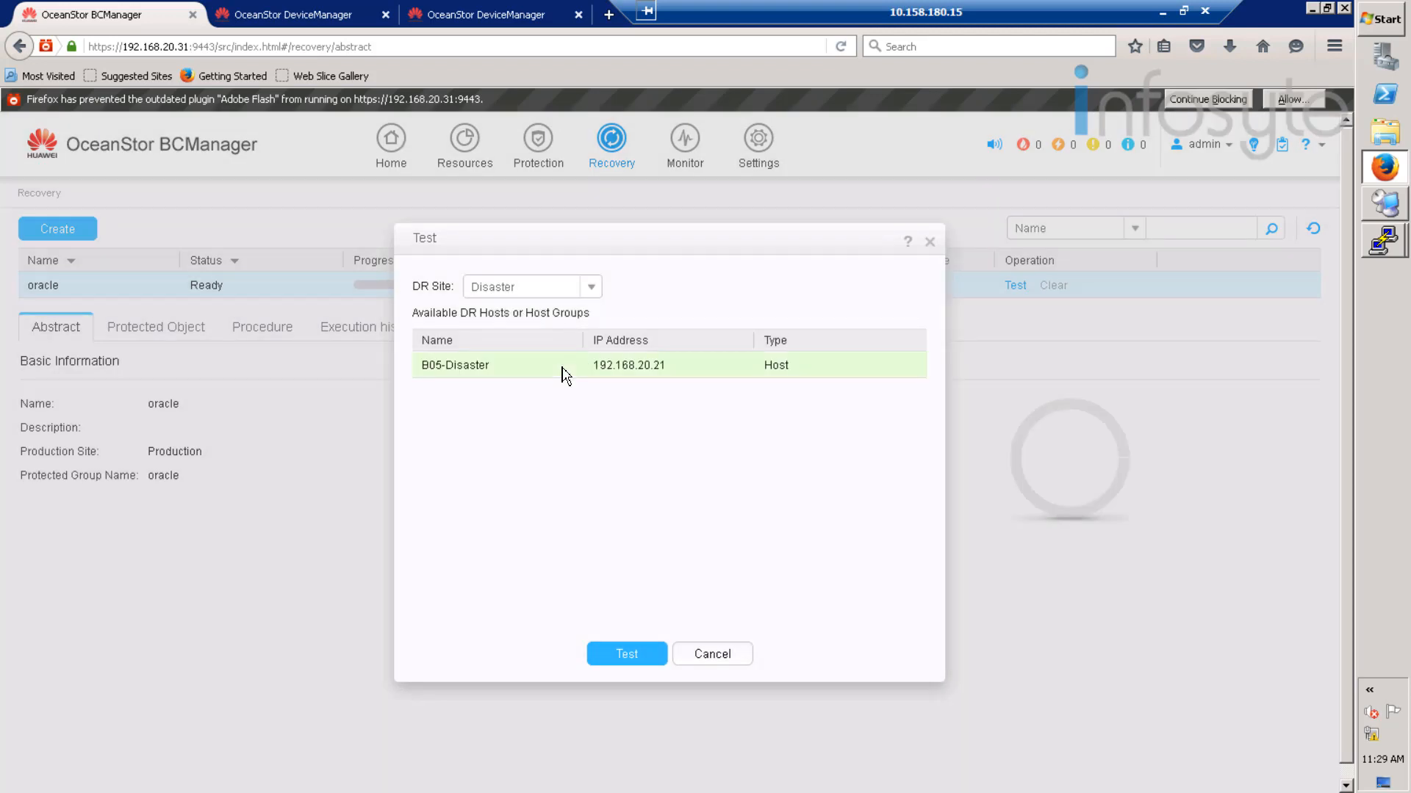
left_click(628, 656)
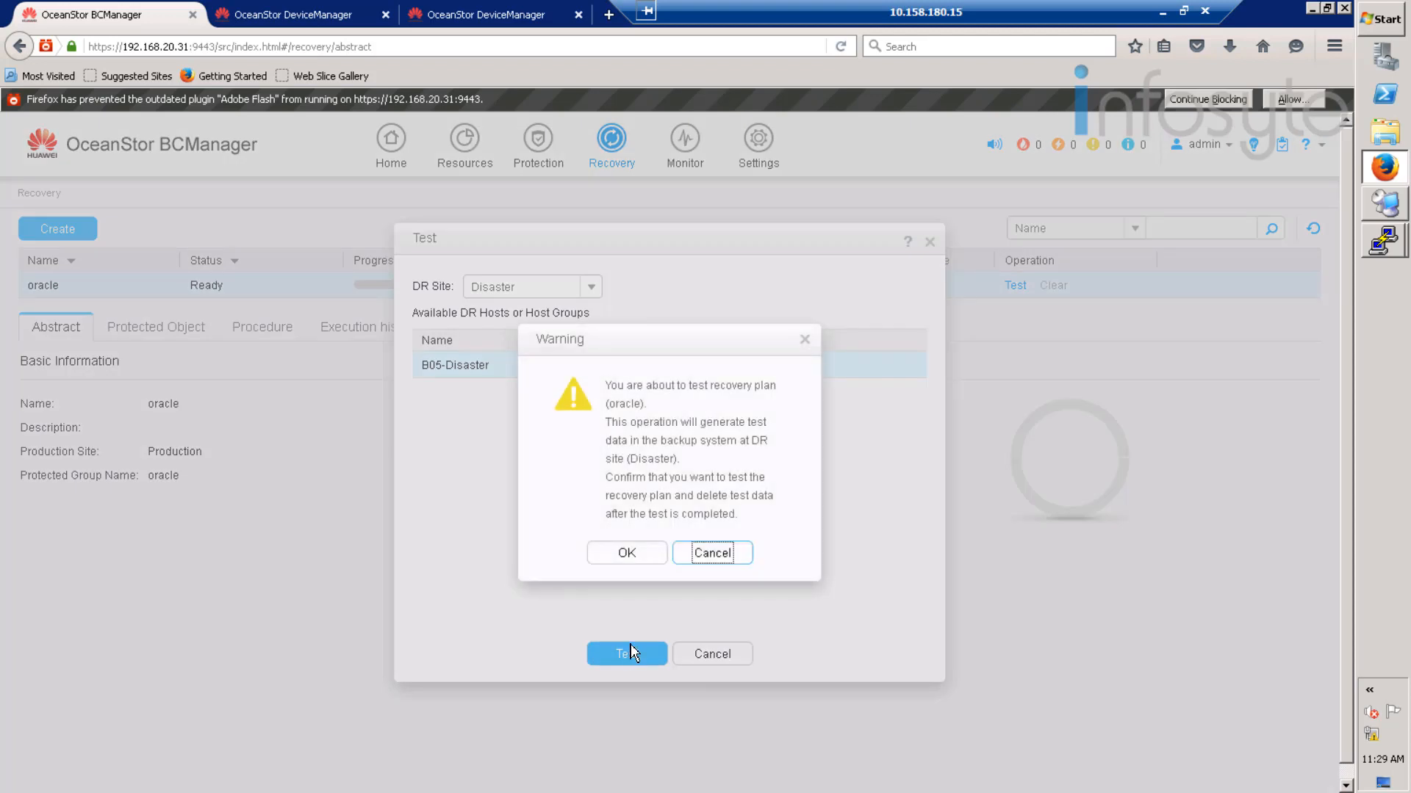
left_click(633, 562)
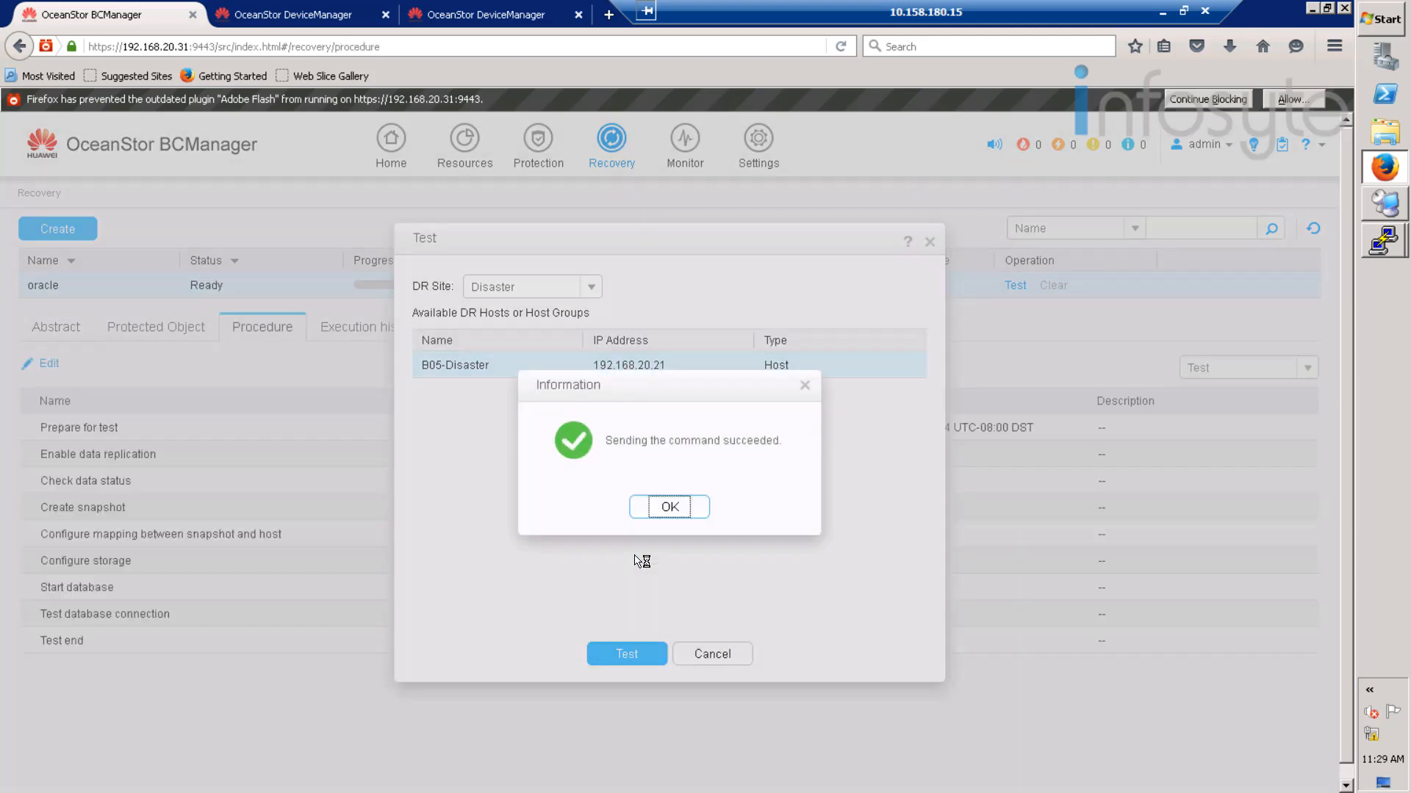
left_click(666, 508)
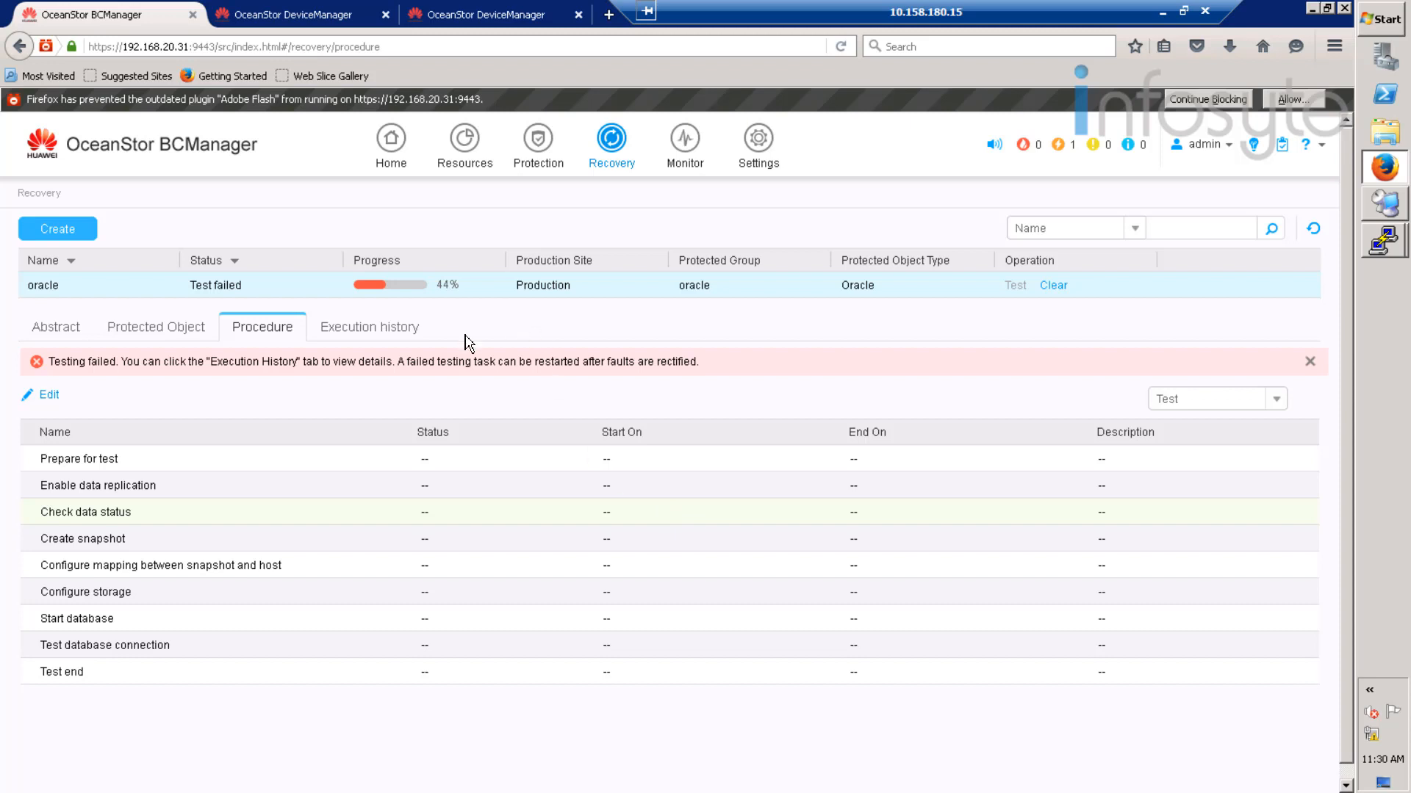
- Inspect the execution history to find the failed Configure storage step's mount error
left_click(371, 334)
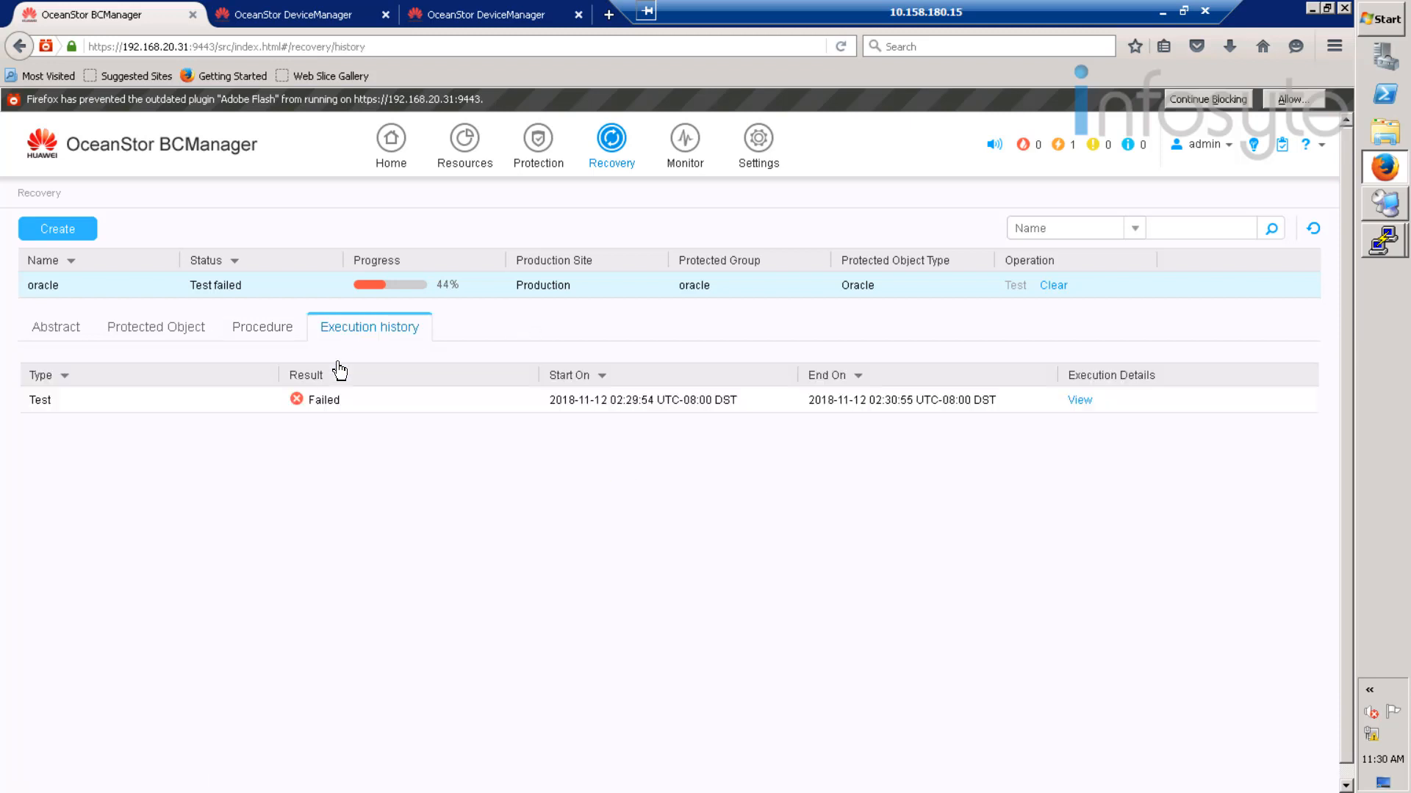
left_click(1087, 404)
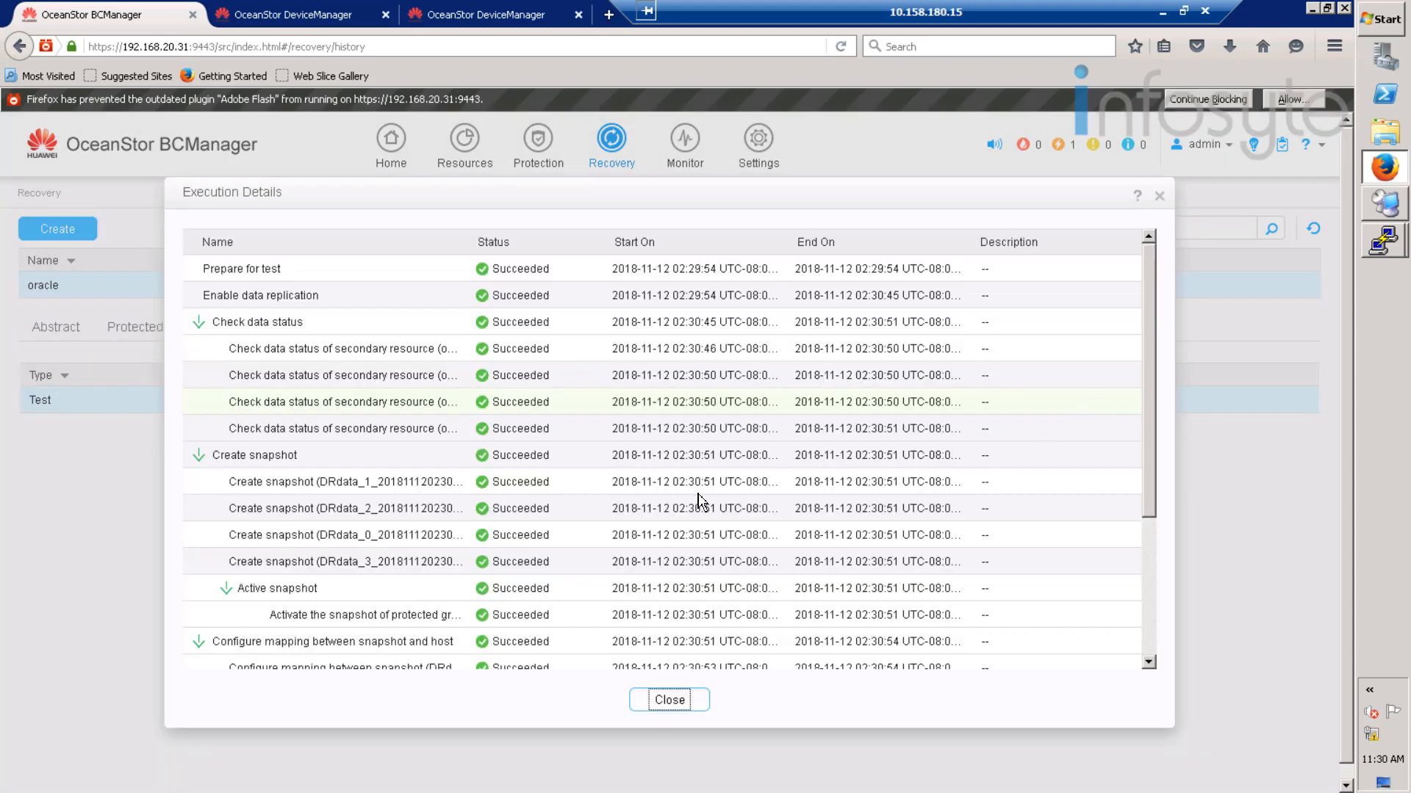
scroll(395, 615, "down", 5)
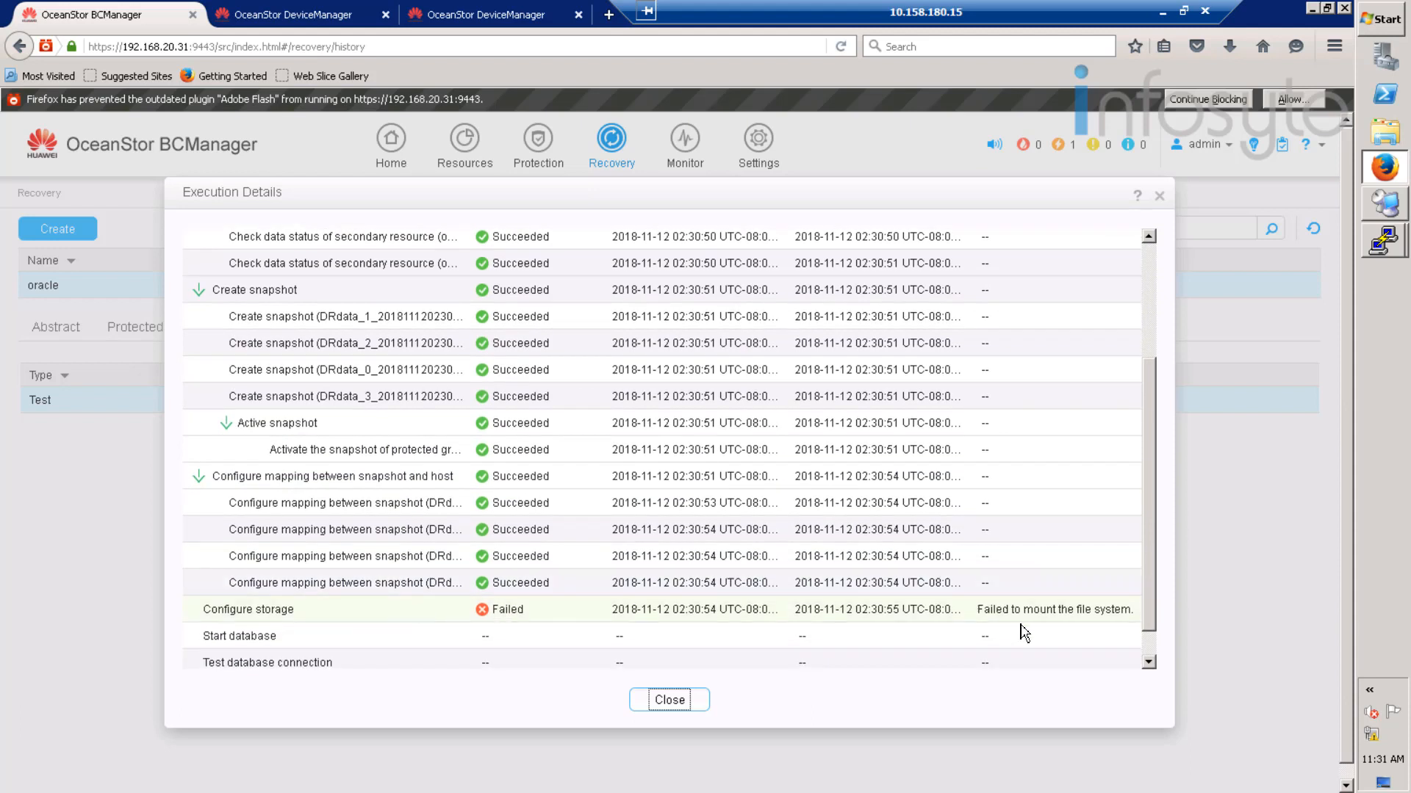
left_click(1102, 614)
left_click_drag(1144, 616, 1085, 619)
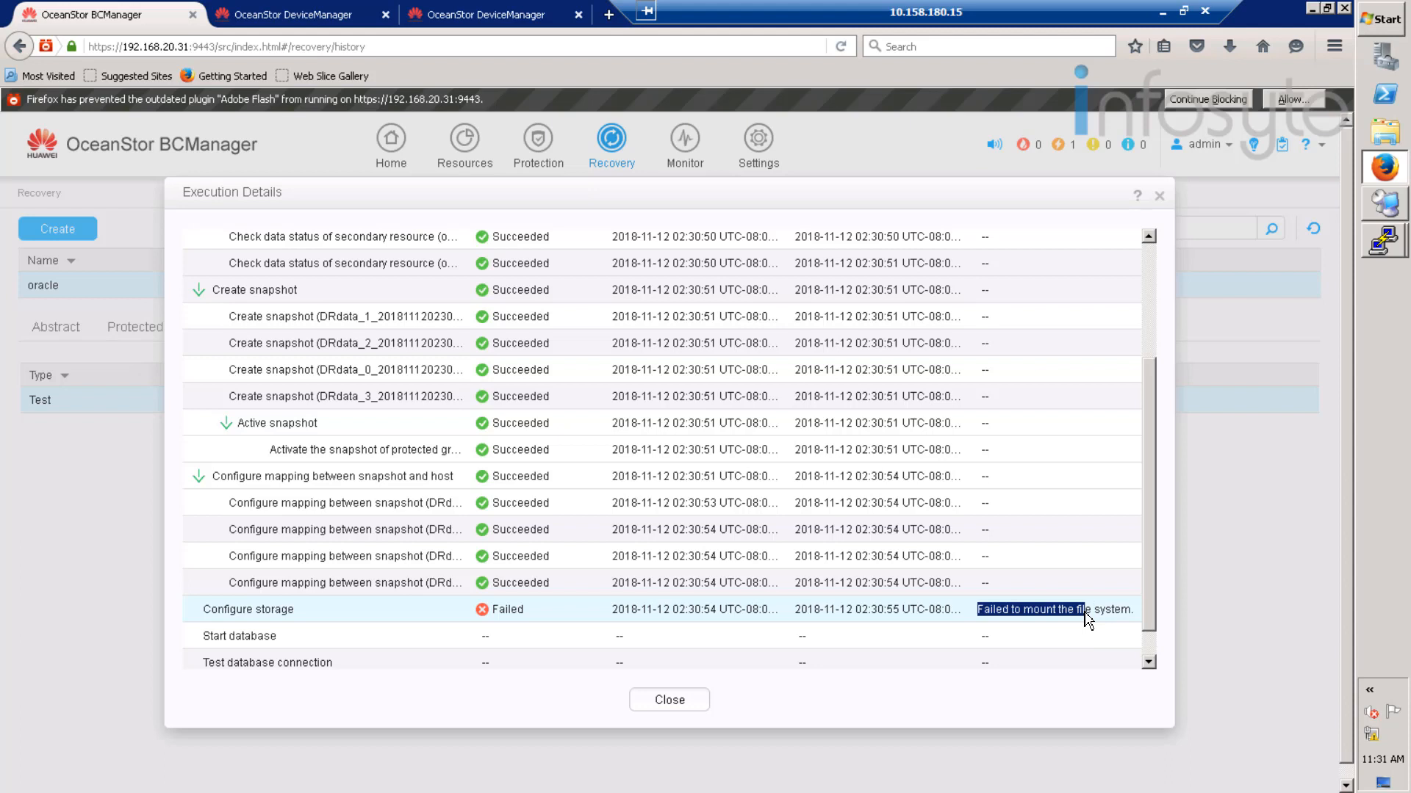
left_click(691, 702)
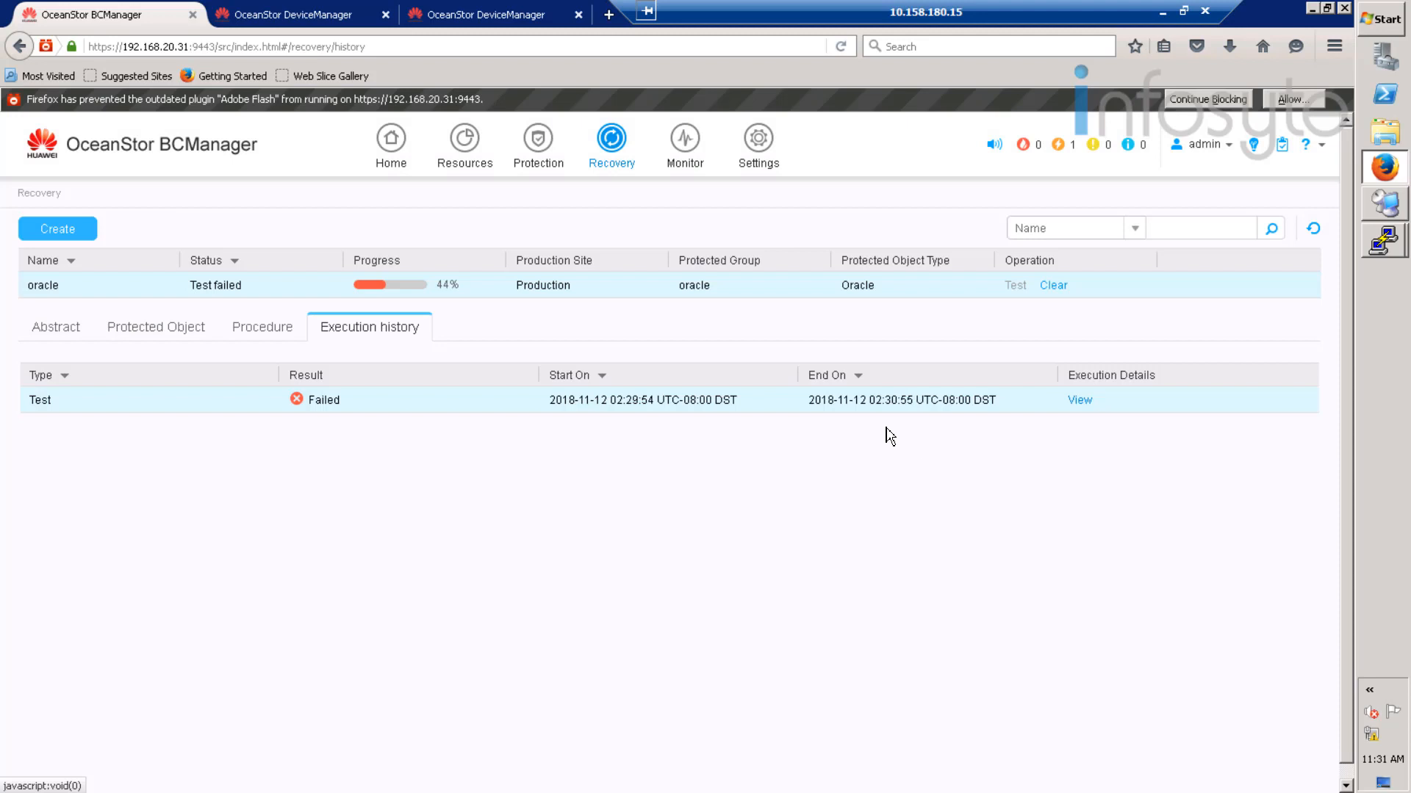
- Clear the oracle test data from the DR site
left_click(1055, 288)
left_click(631, 546)
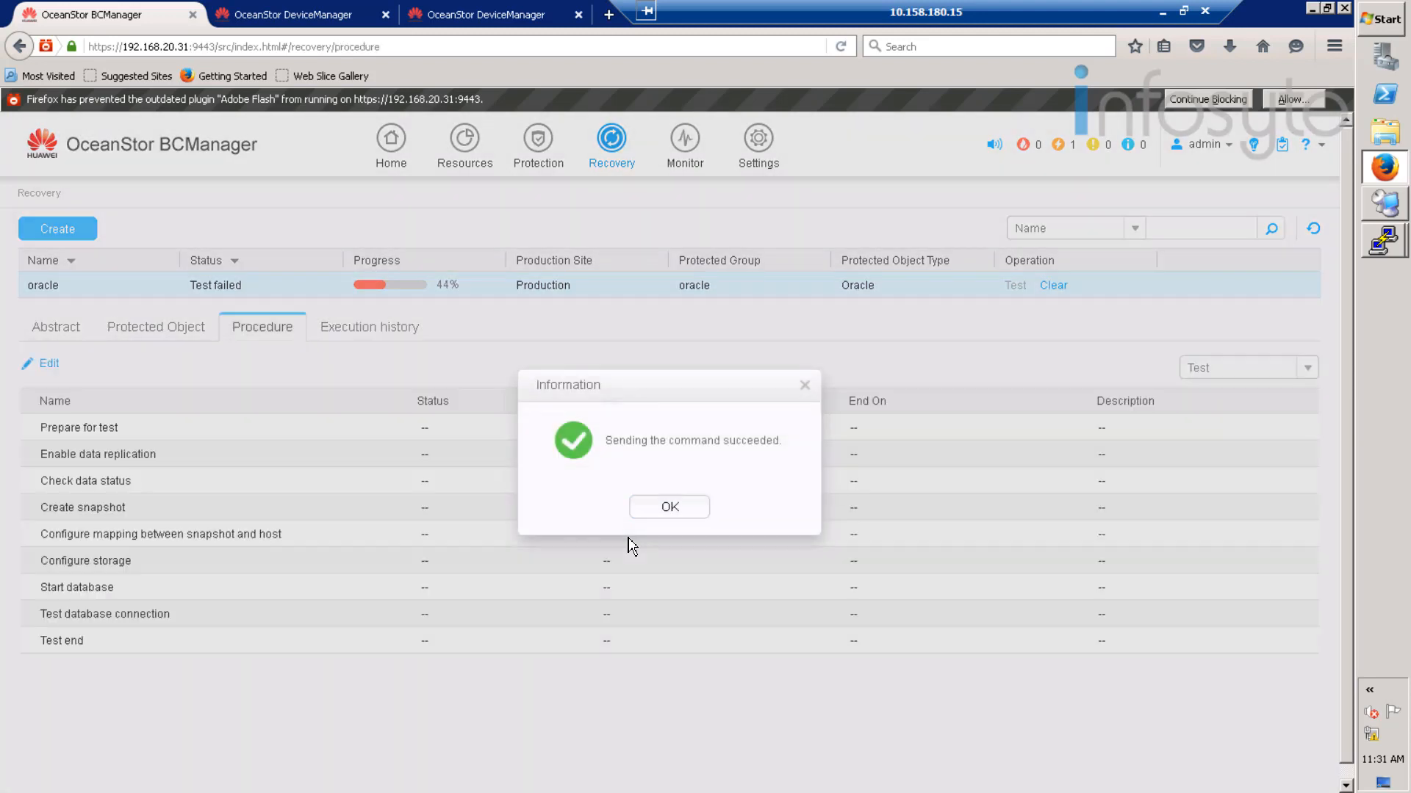
left_click(671, 508)
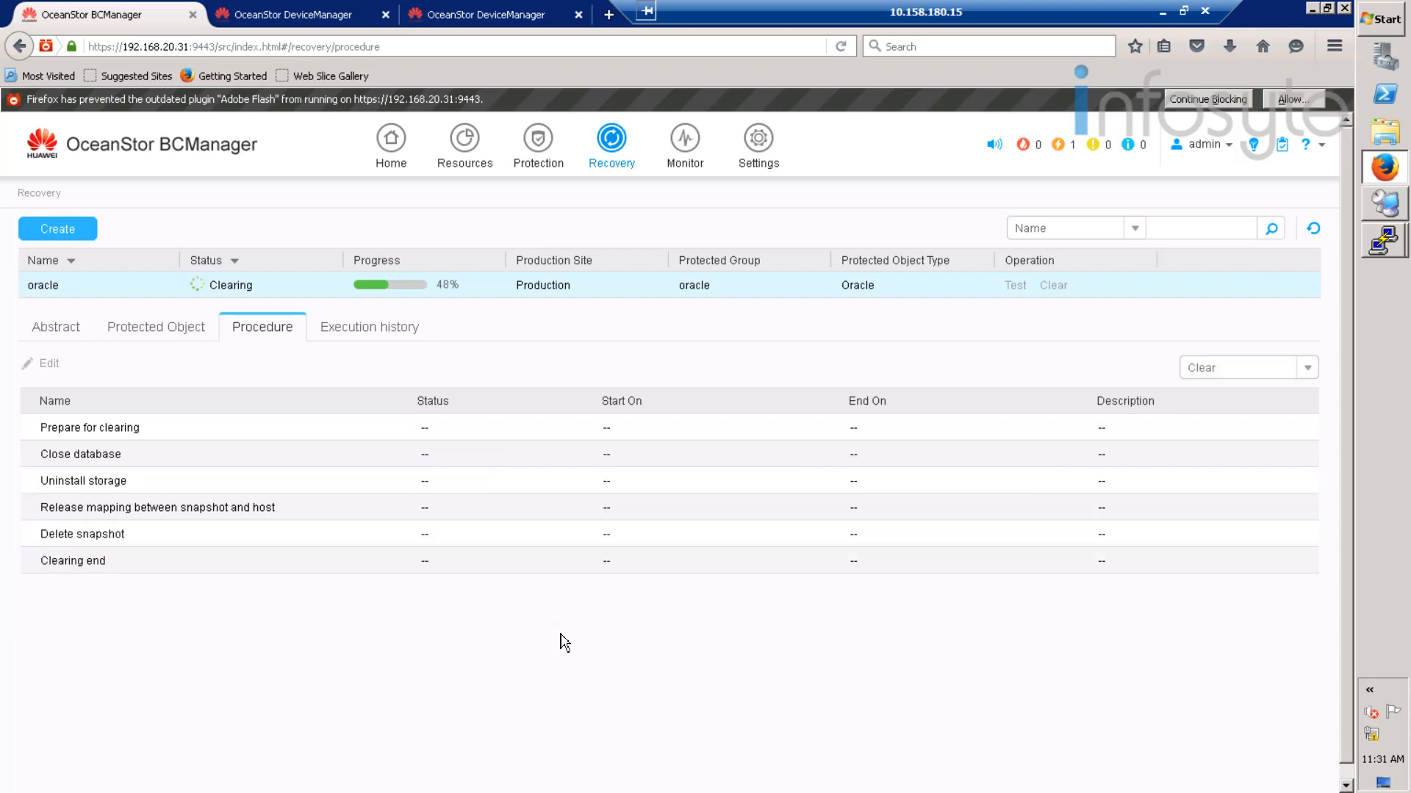
- Sign in to the second DeviceManager session as admin with the password and a fresh verification code
left_click(467, 7)
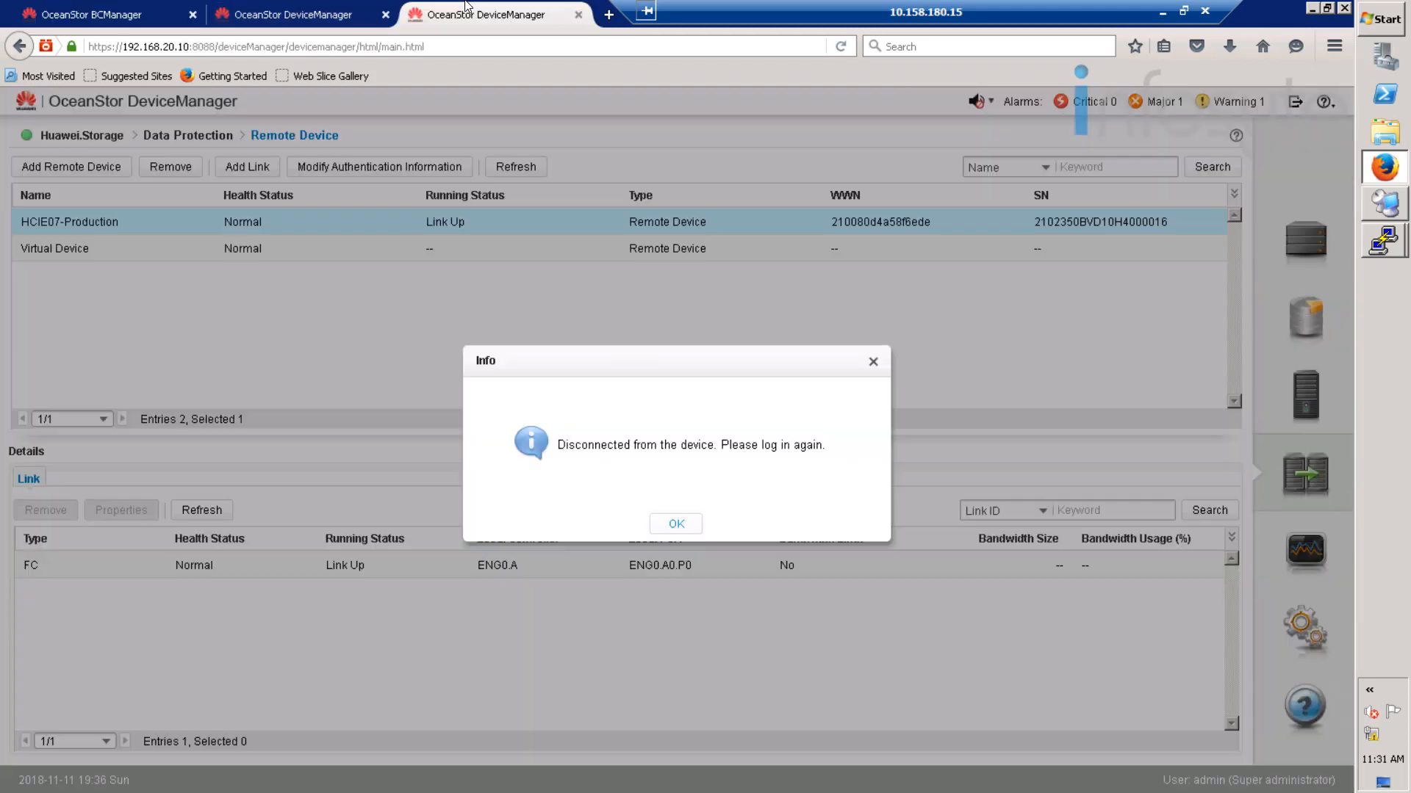
left_click(676, 525)
left_click(698, 410)
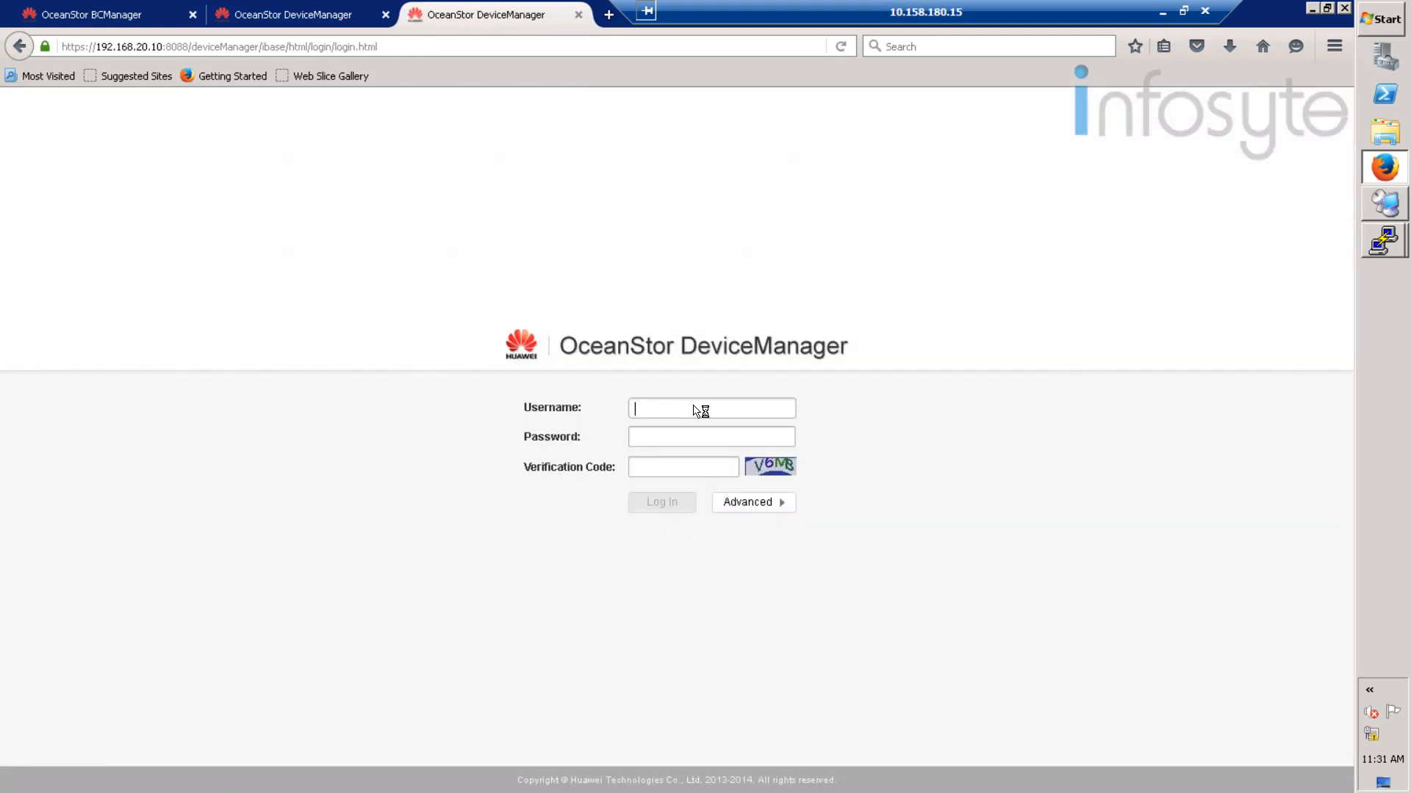
type("admin")
key("Tab")
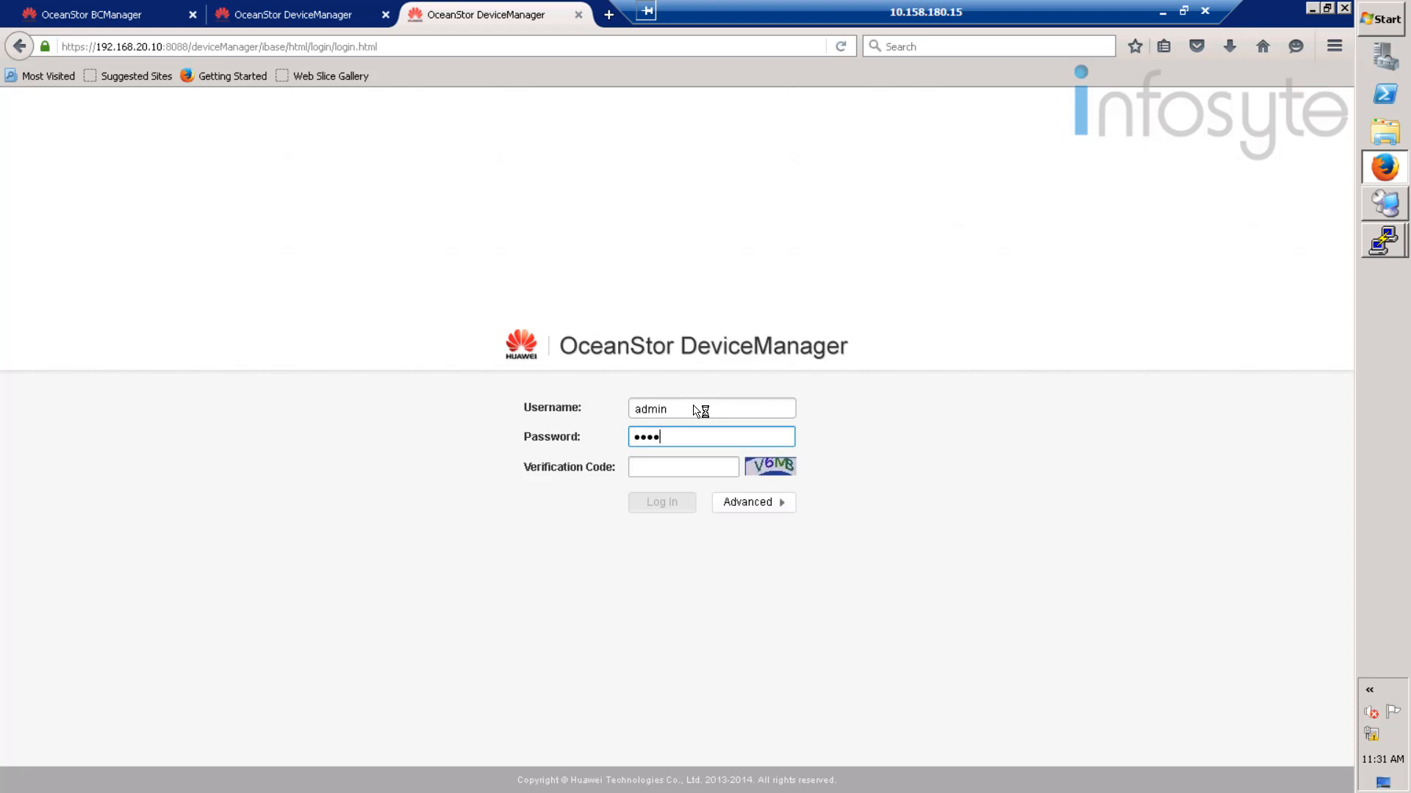
type("••••••")
left_click(792, 468)
left_click(688, 465)
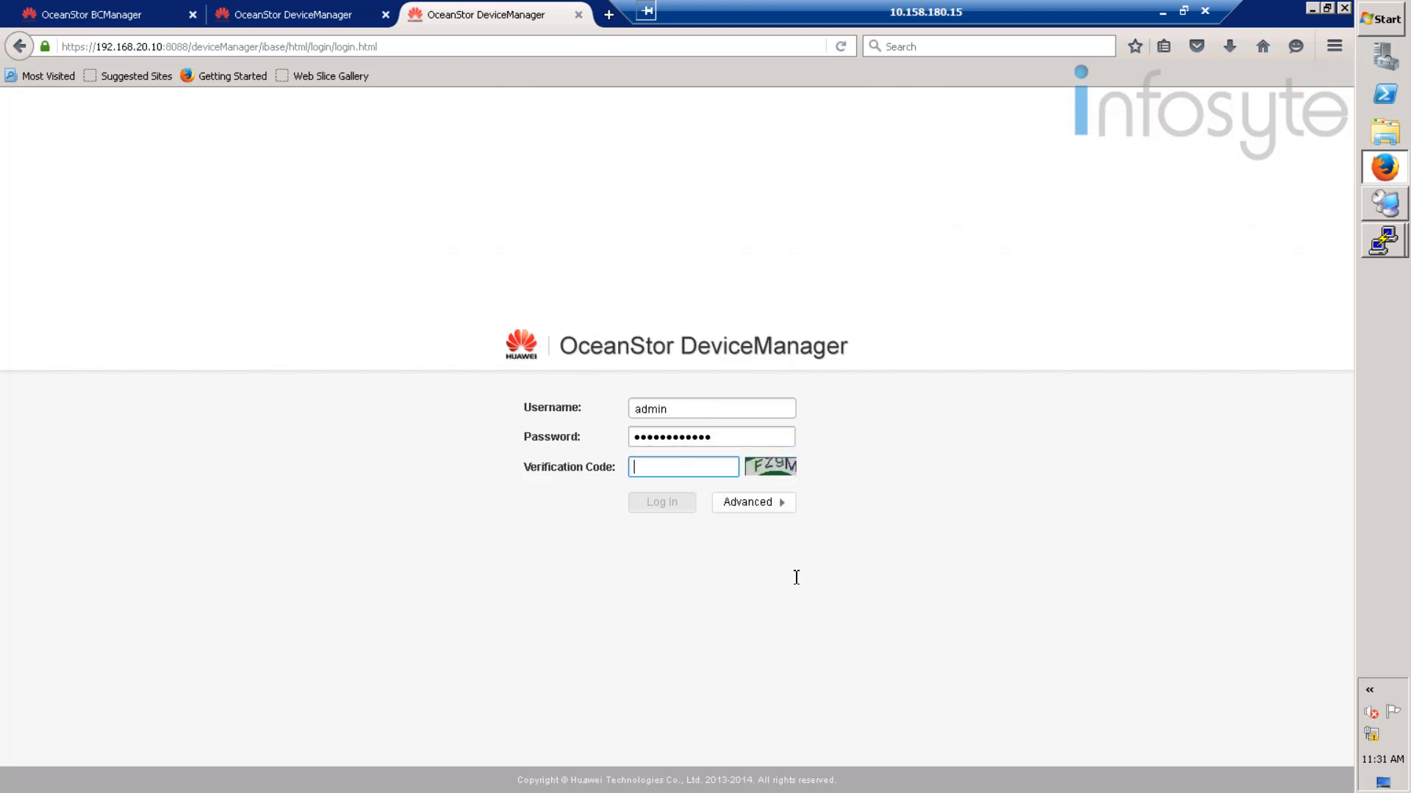
type("Fz9M")
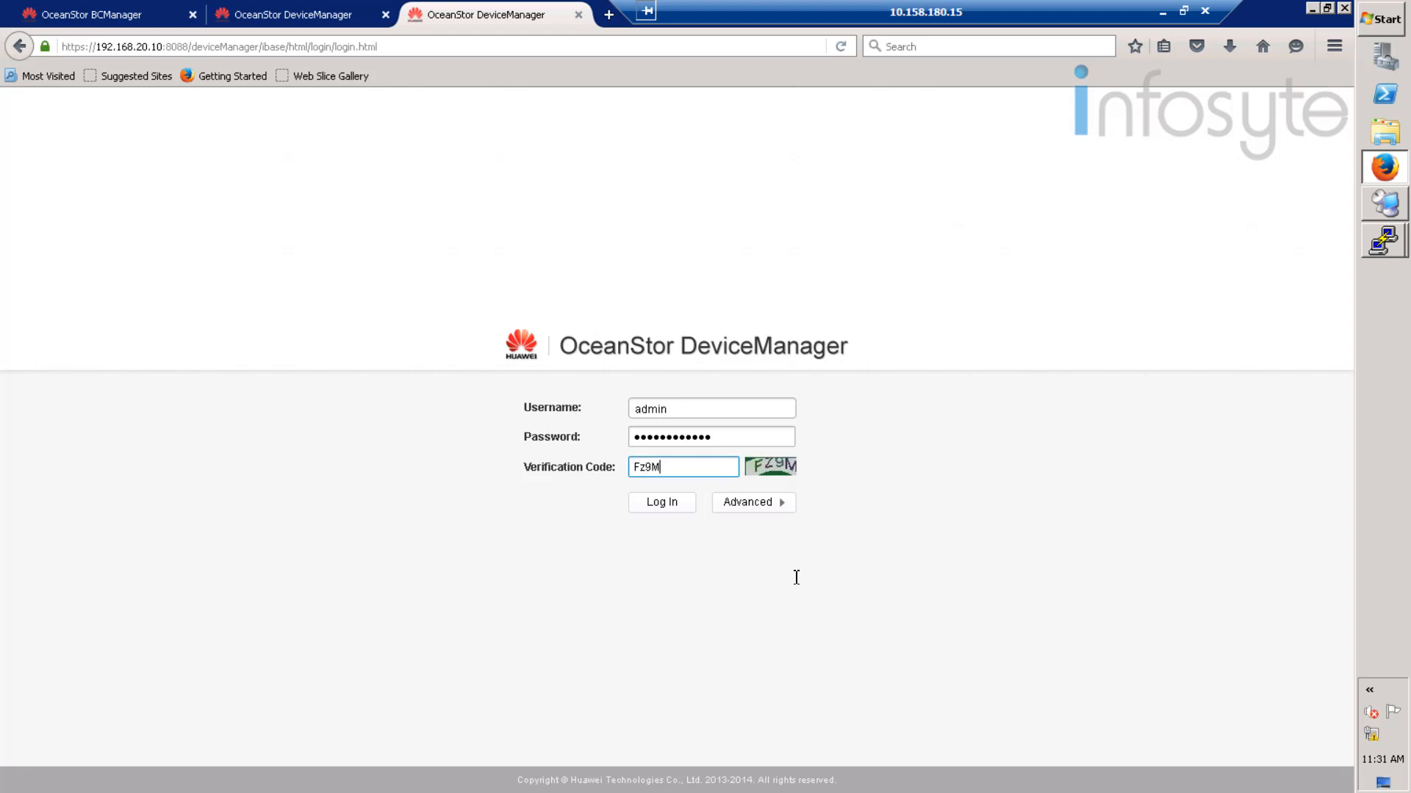
left_click(665, 504)
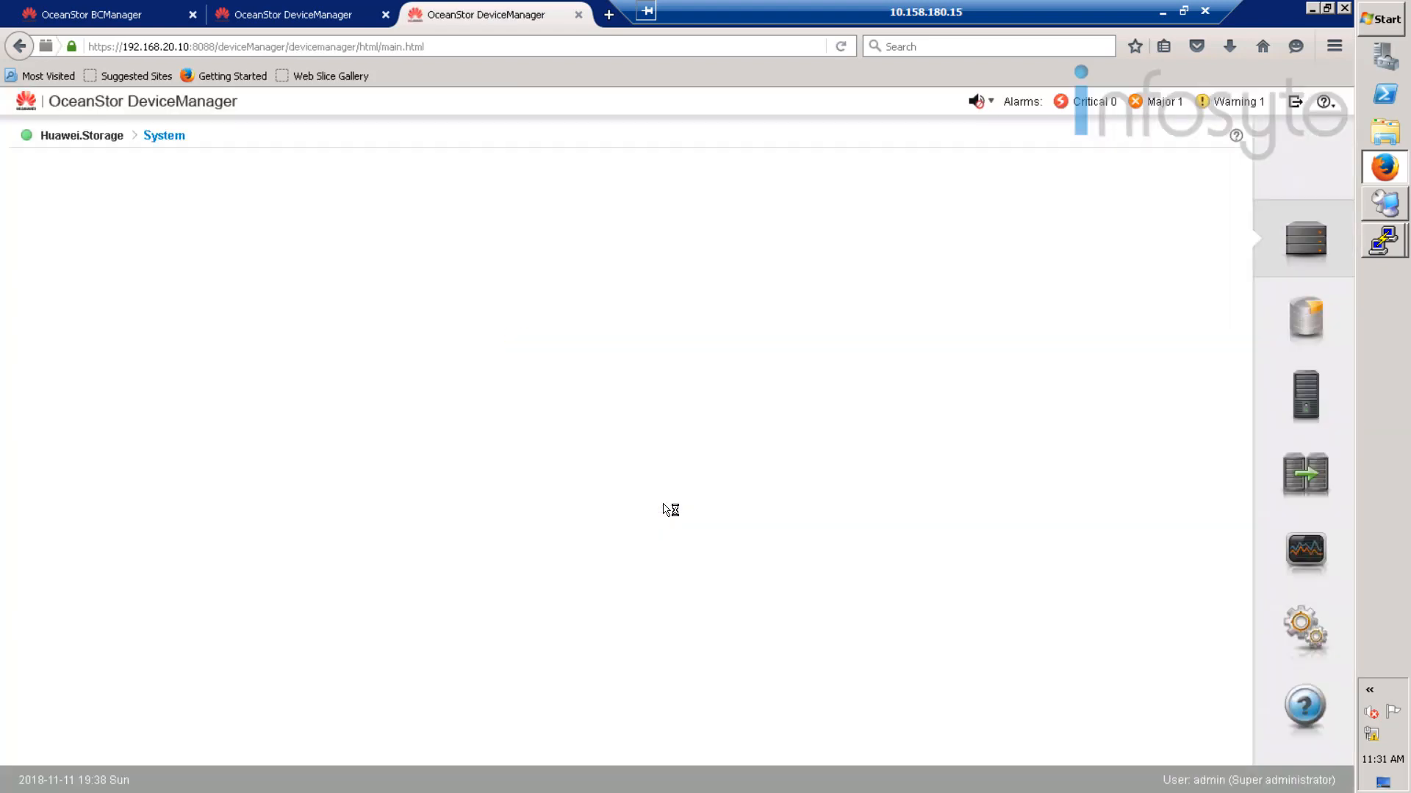
- Open the Provisioning overview, then return to BCManager's oracle recovery plan showing clearing completed
left_click(1305, 326)
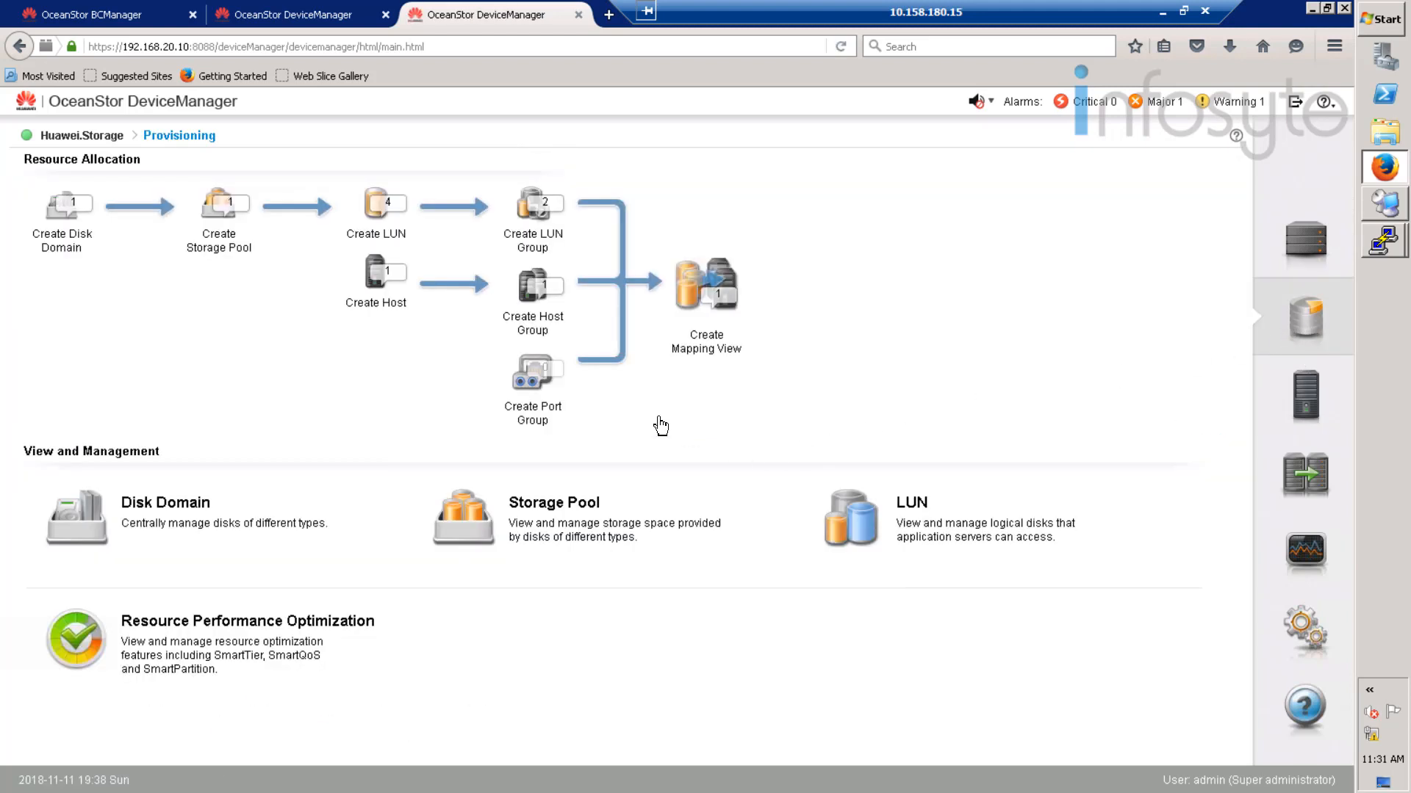
left_click(308, 15)
left_click(110, 15)
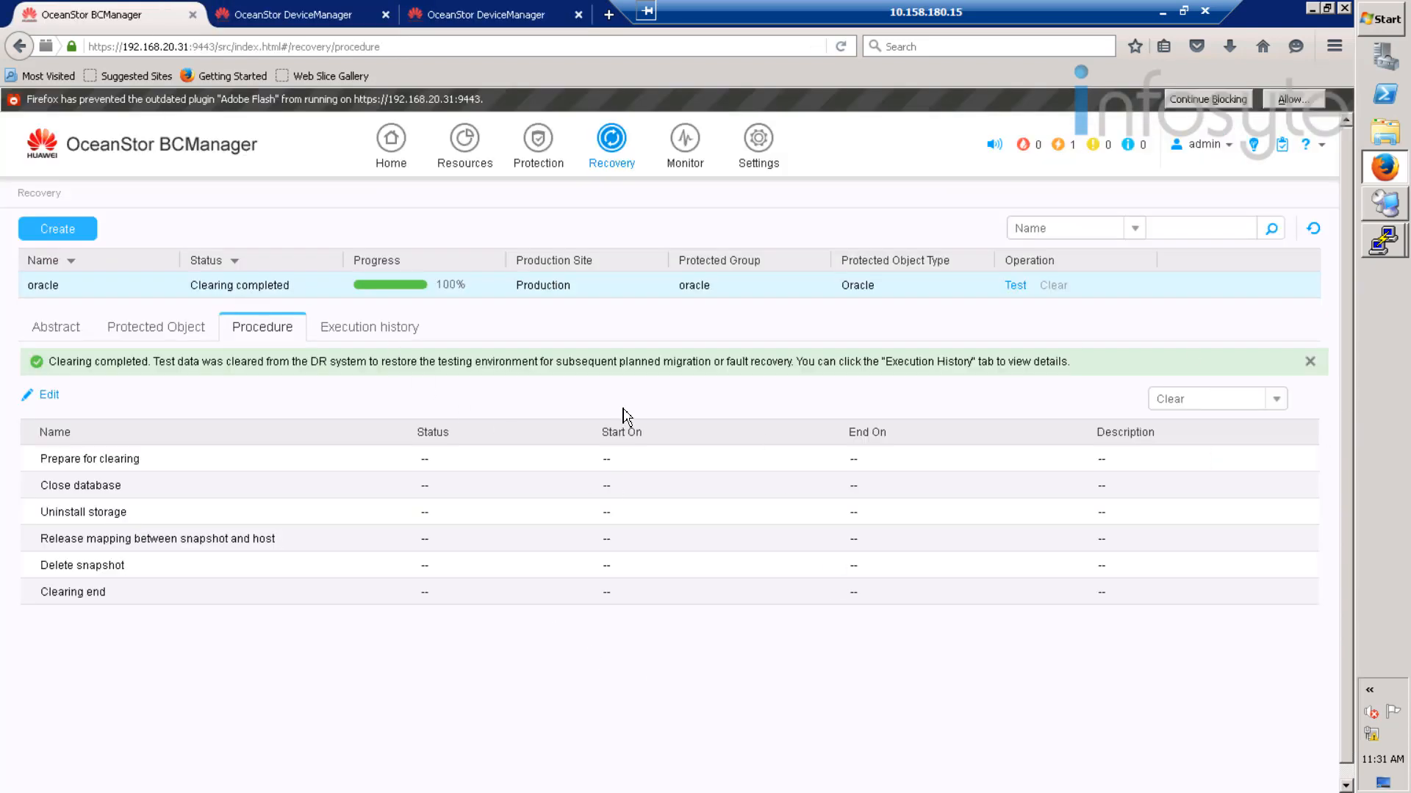
left_click(513, 9)
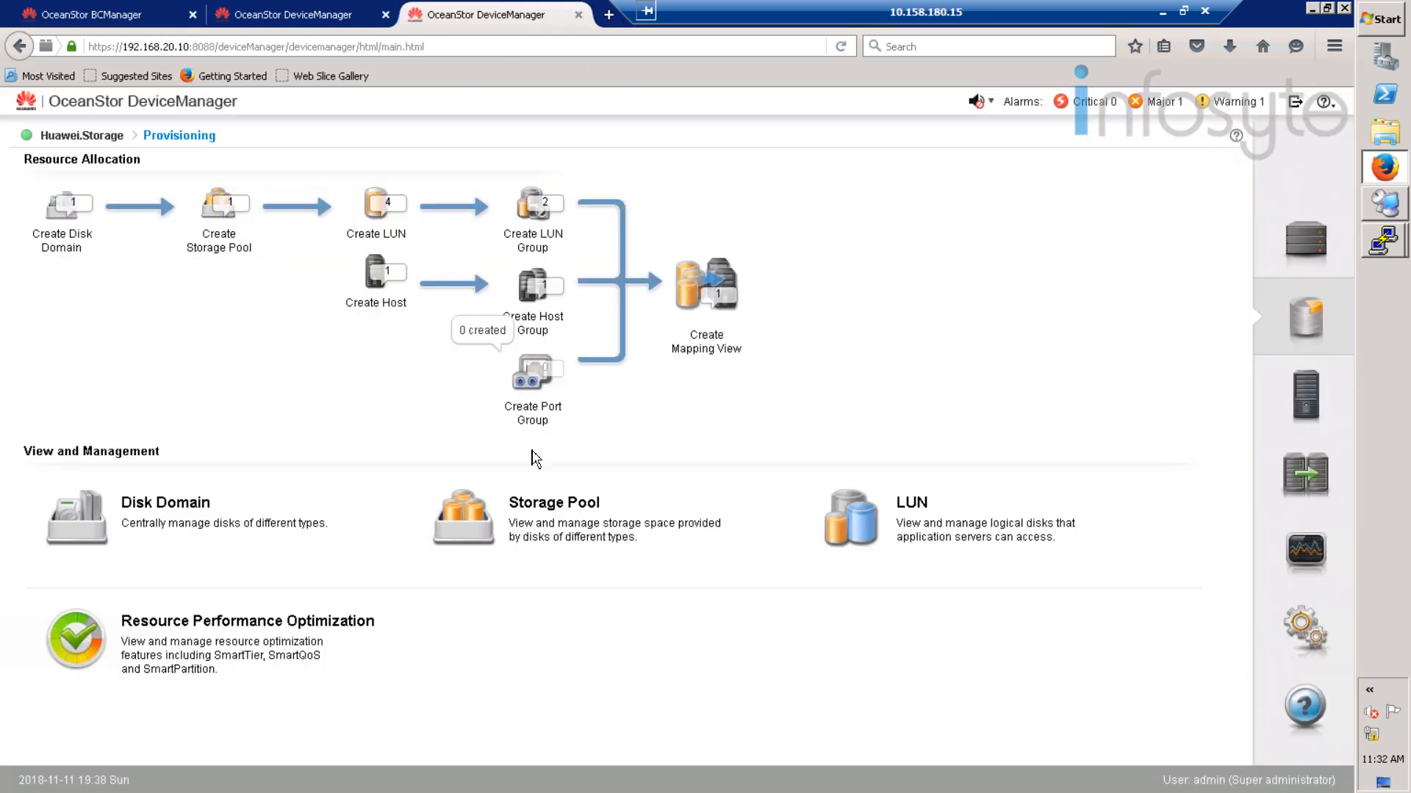
left_click(1308, 397)
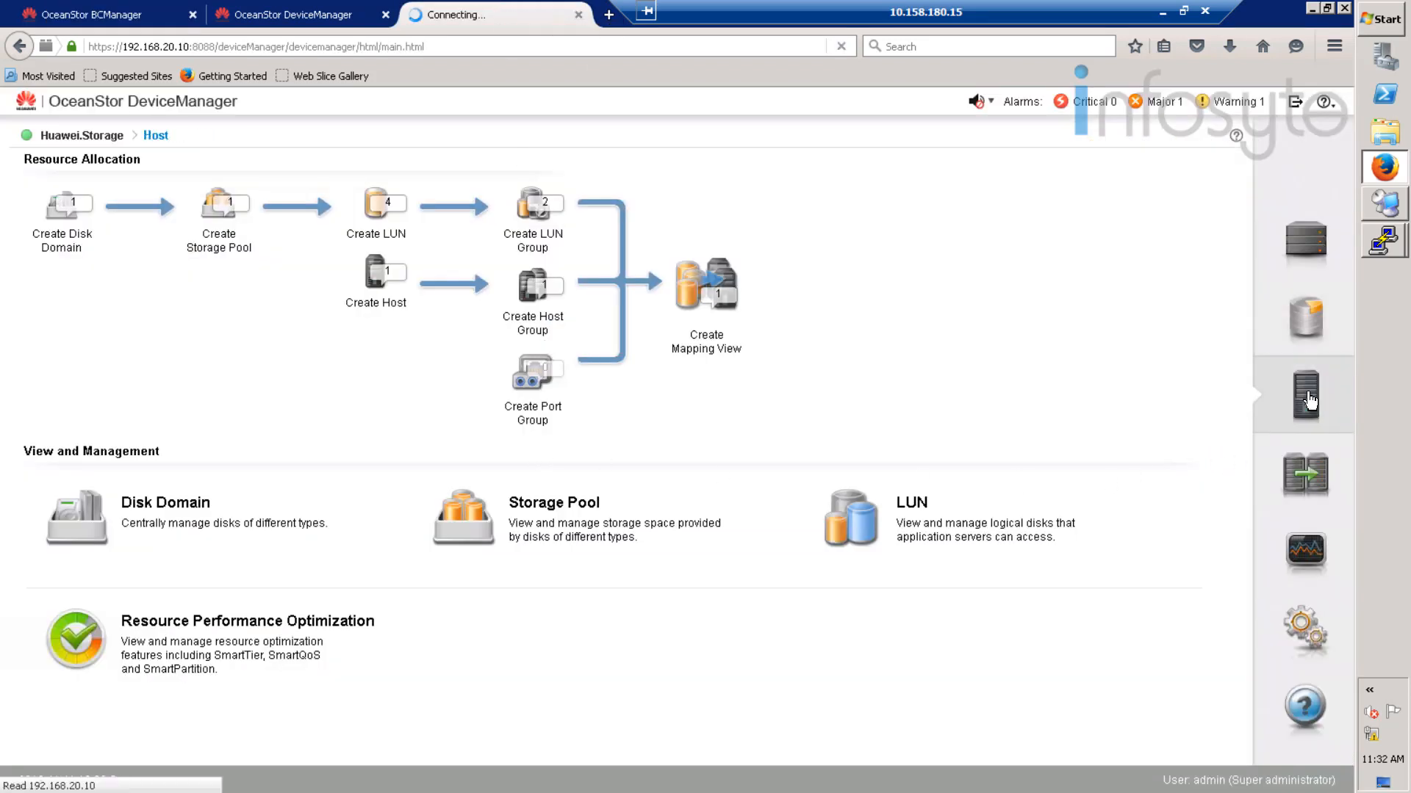
left_click(170, 199)
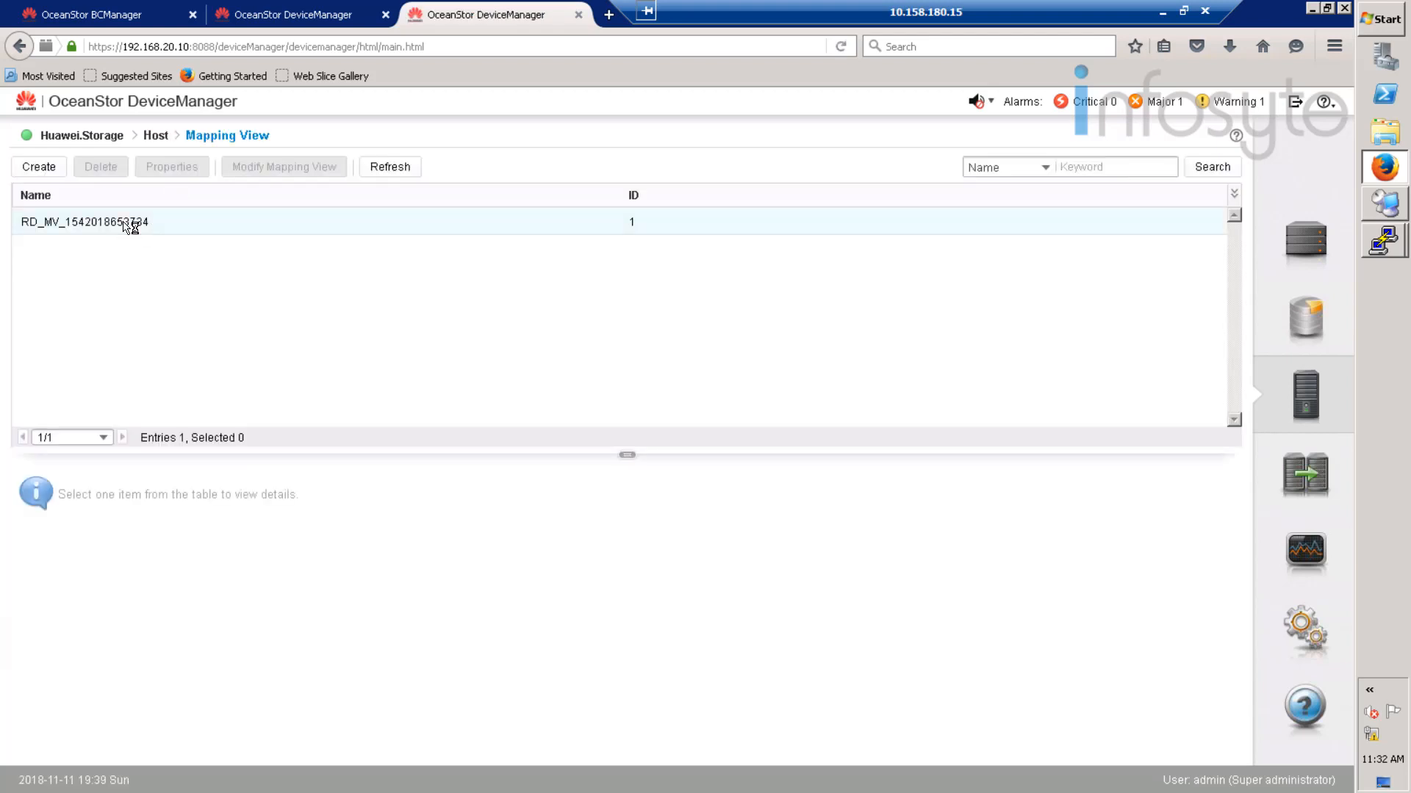
left_click(129, 227)
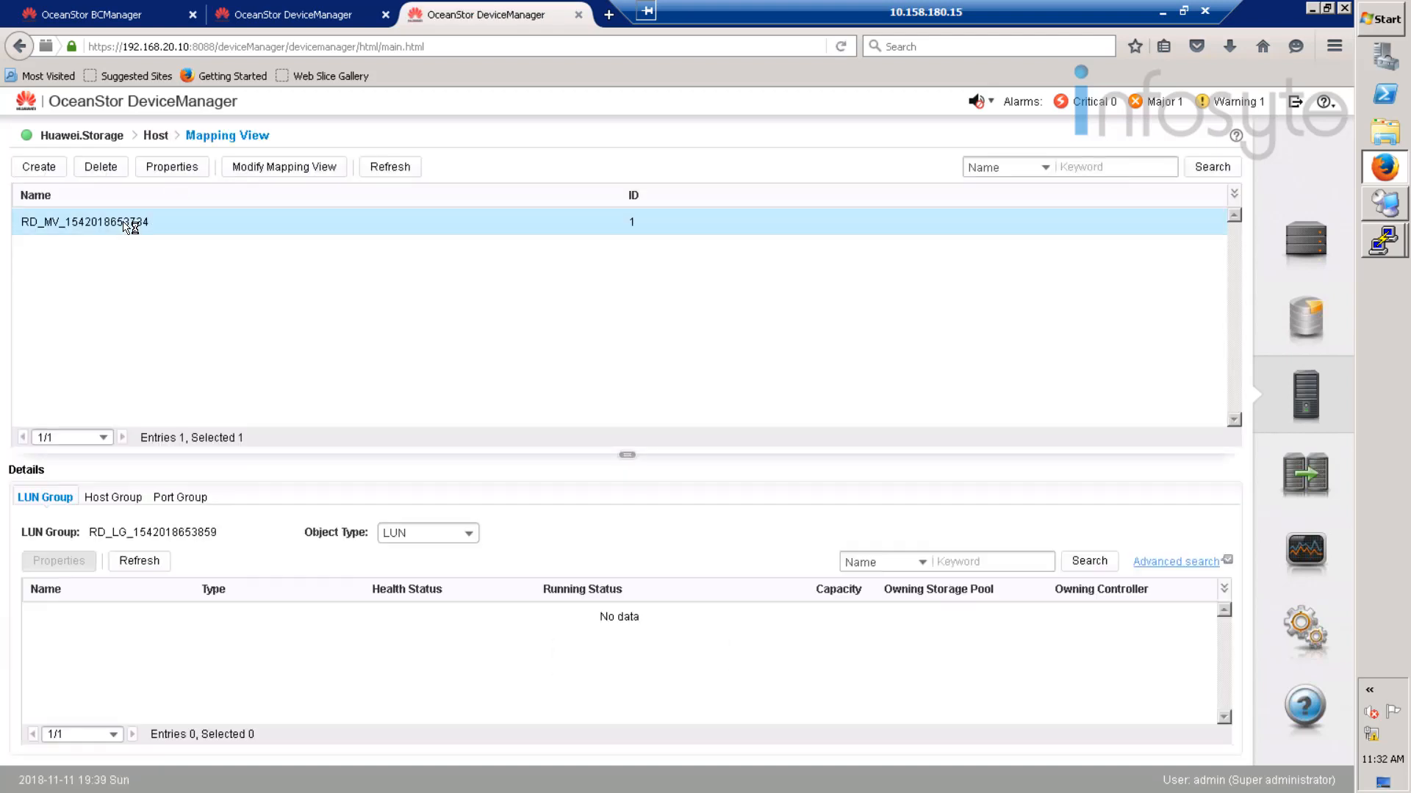
left_click(112, 499)
left_click(190, 498)
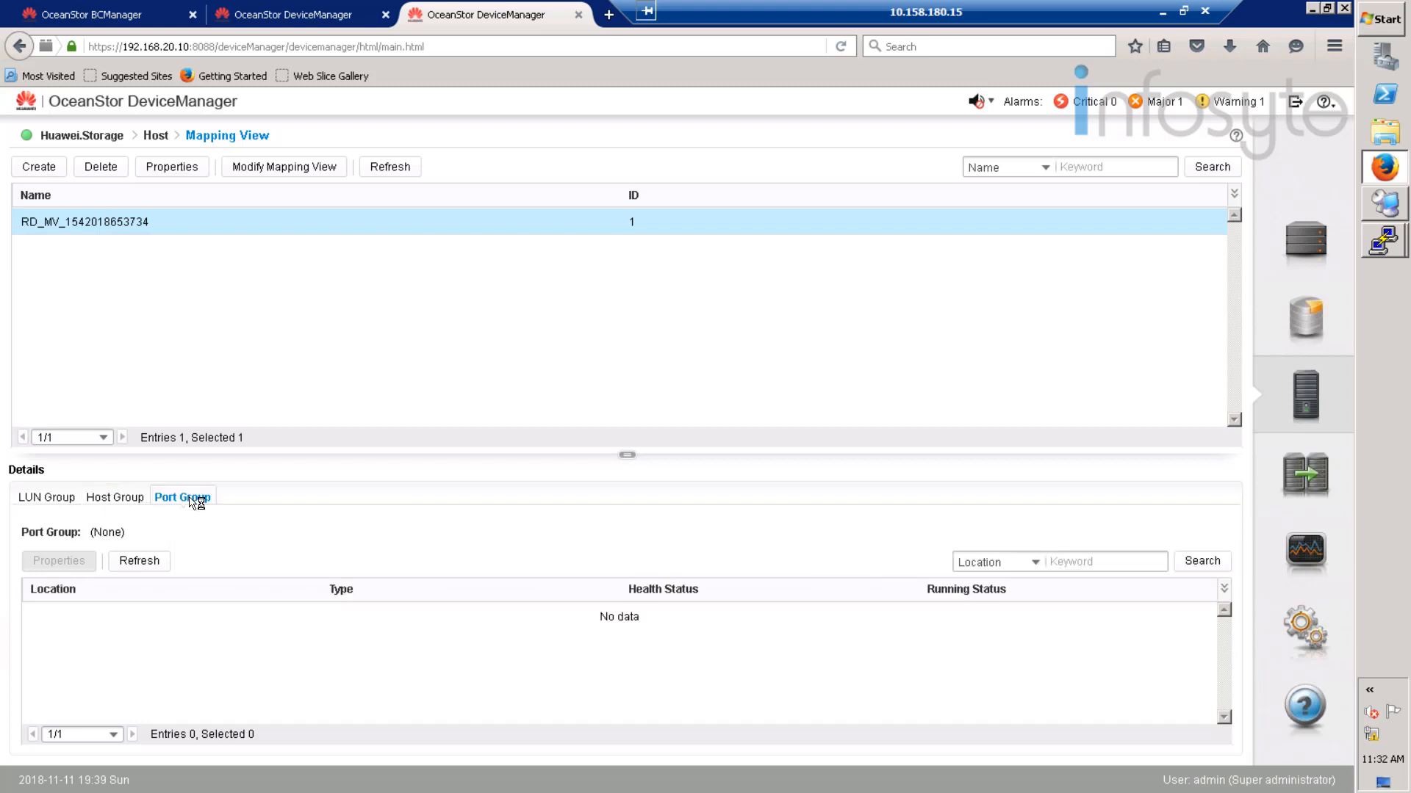
left_click(55, 499)
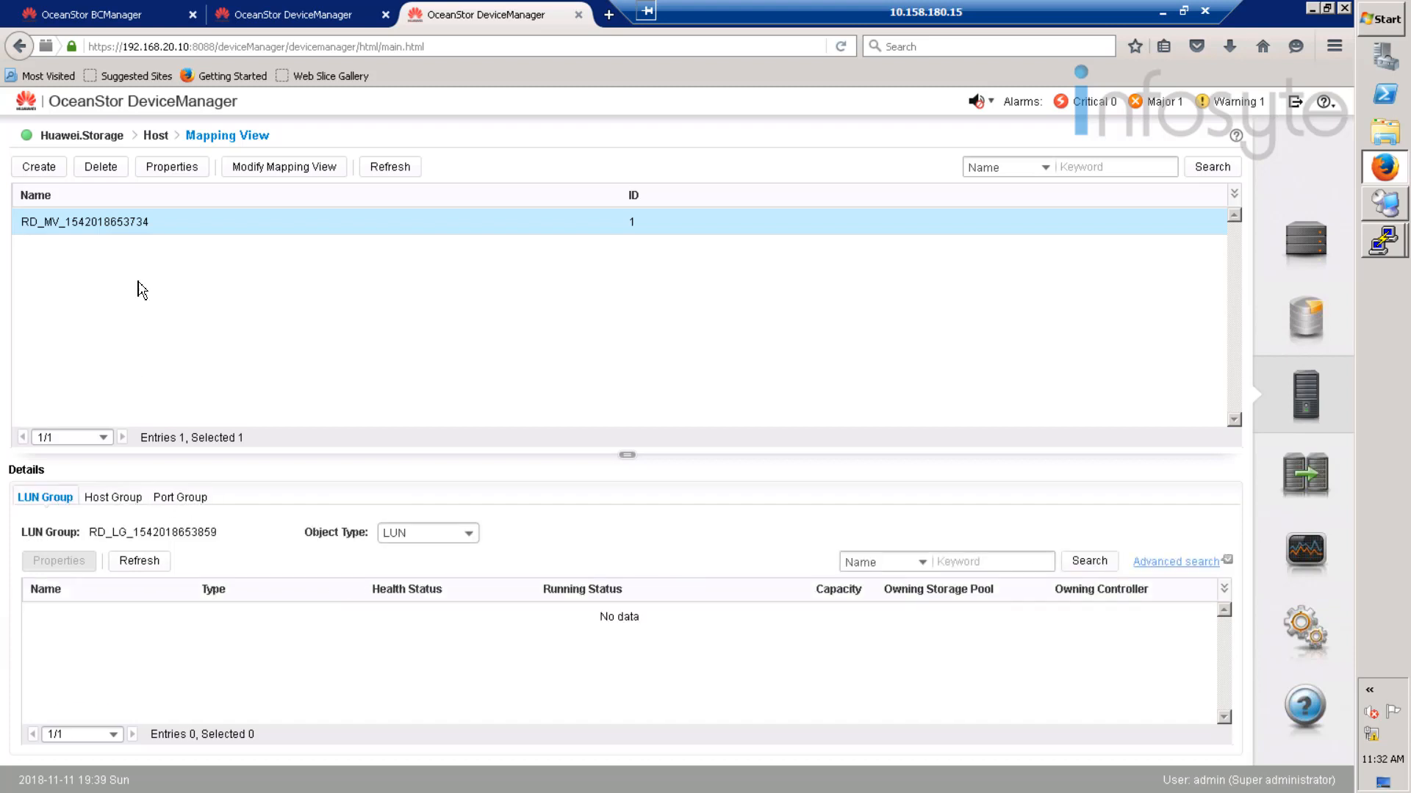
left_click(123, 175)
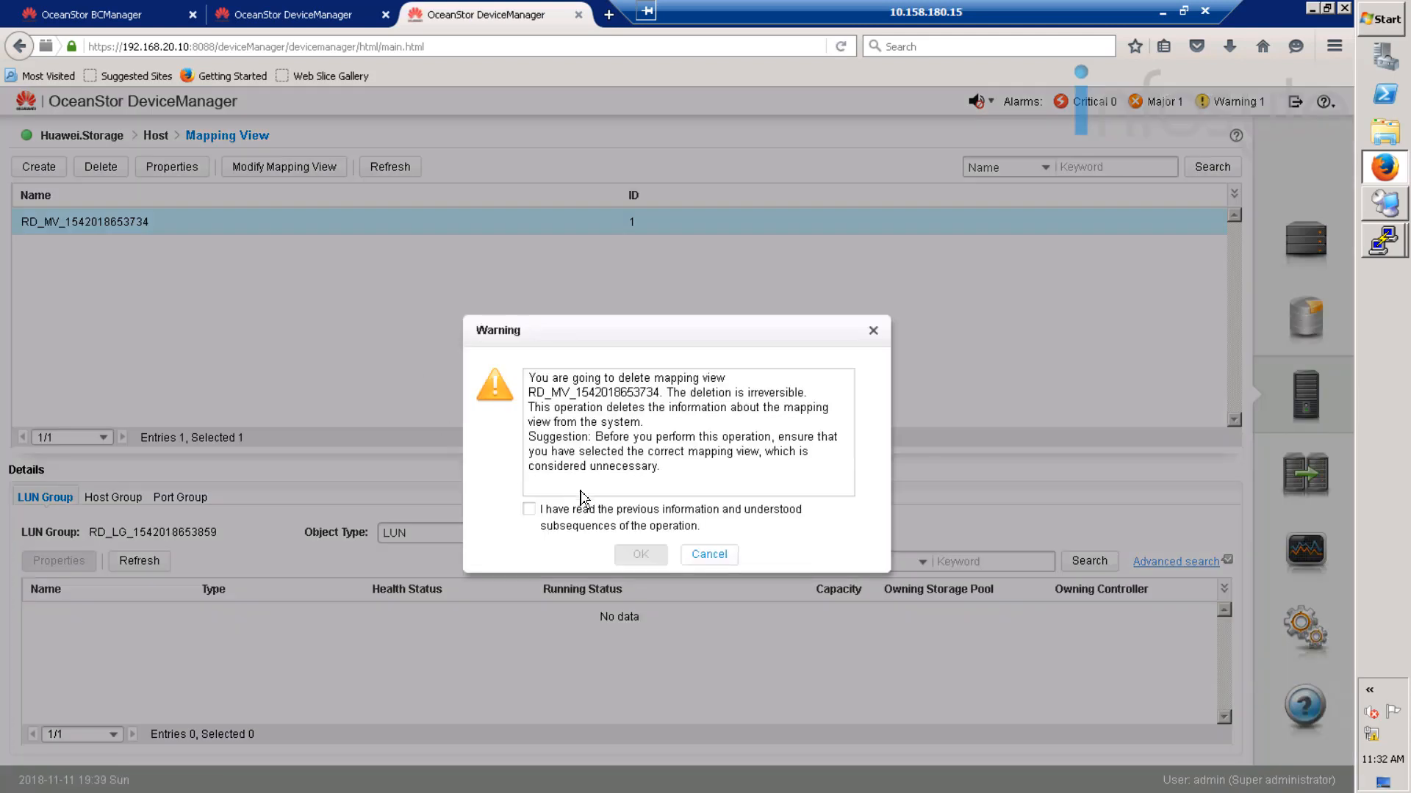
left_click(528, 509)
left_click(640, 554)
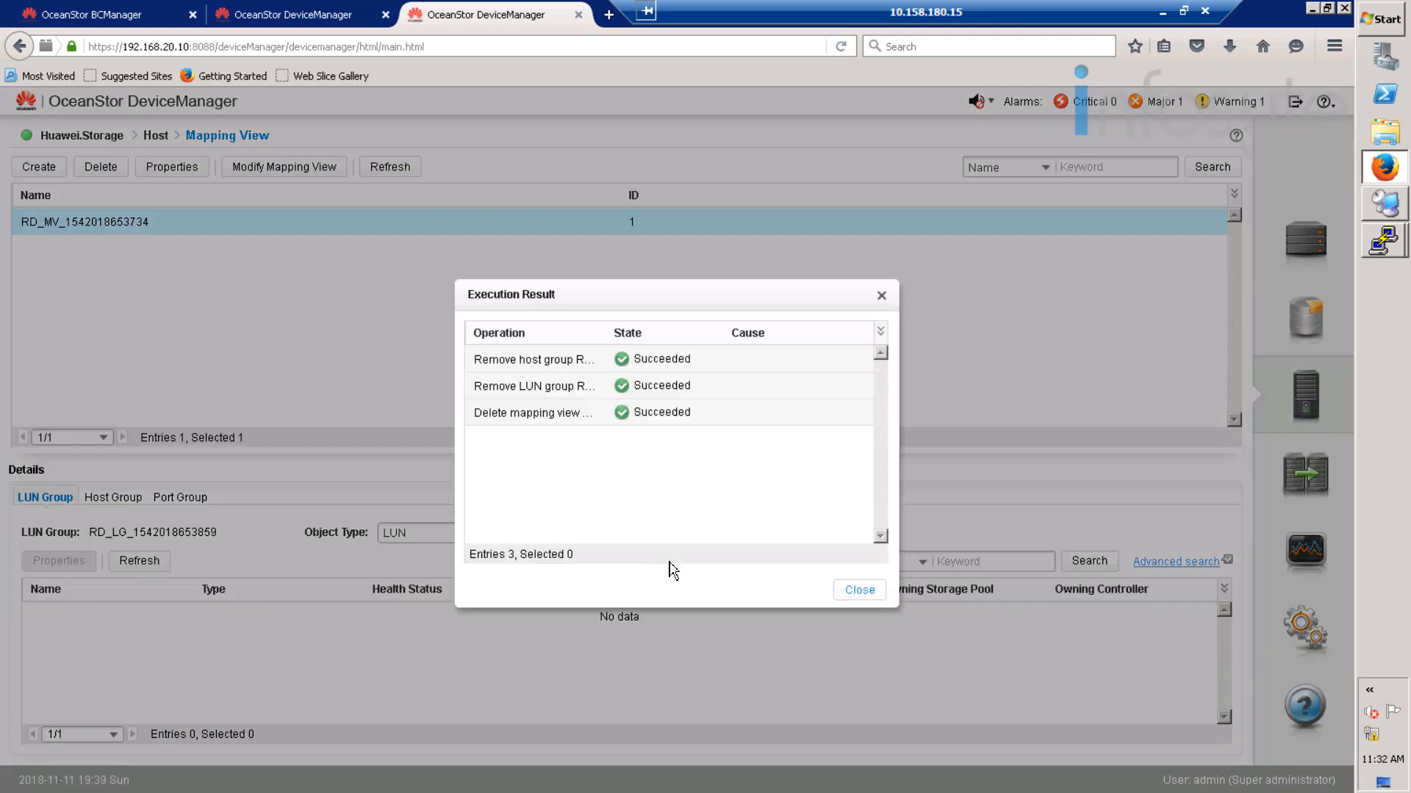
left_click(866, 590)
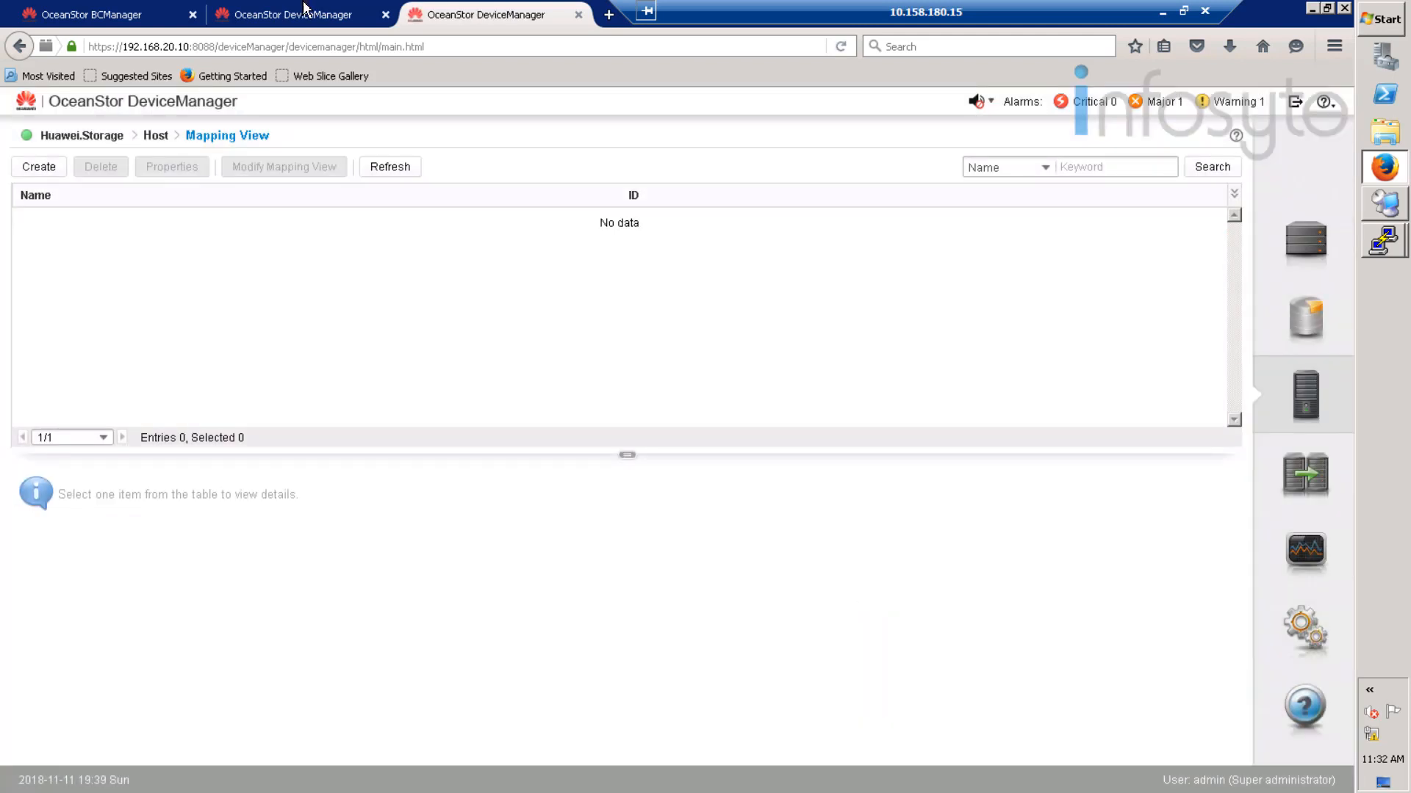
left_click(272, 9)
left_click(436, 10)
left_click(156, 137)
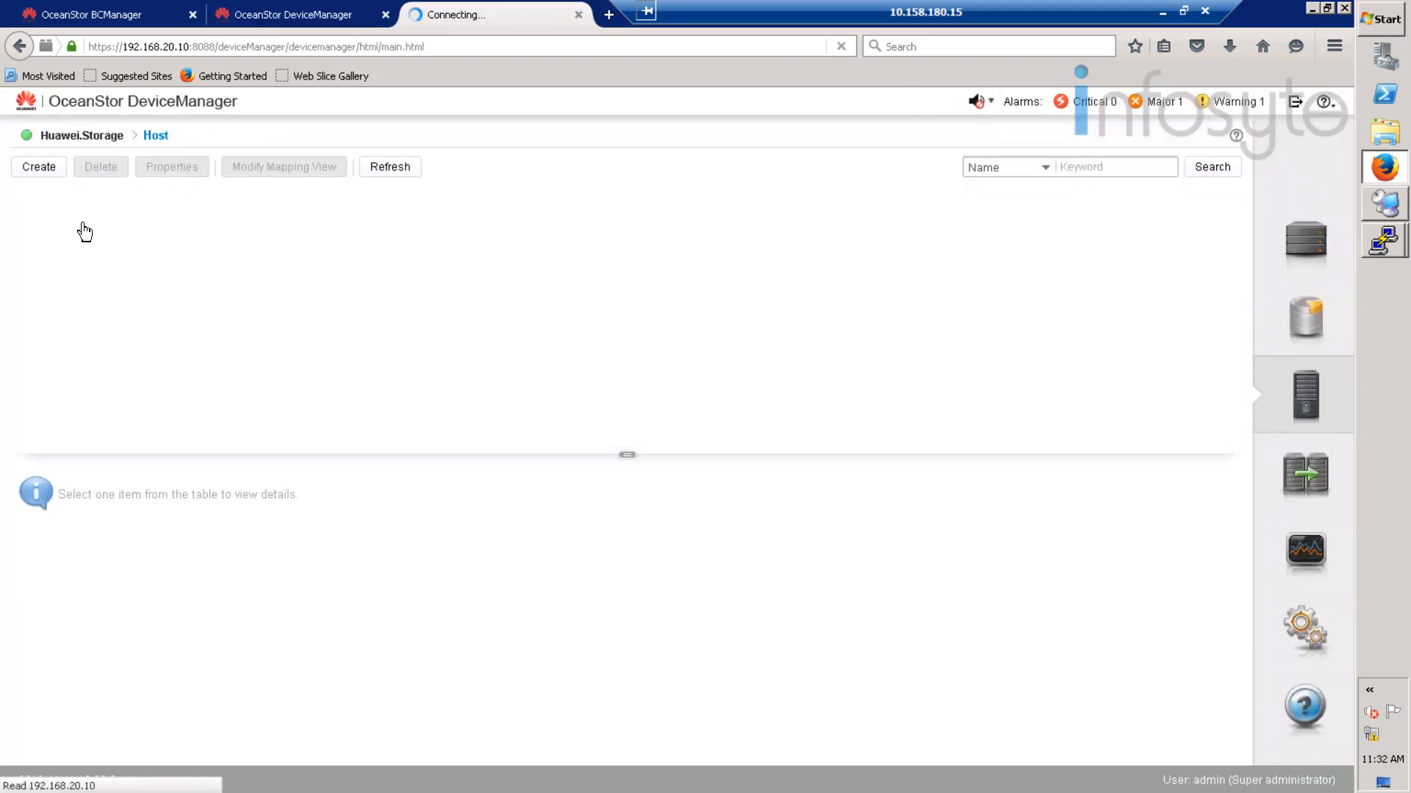
left_click(152, 320)
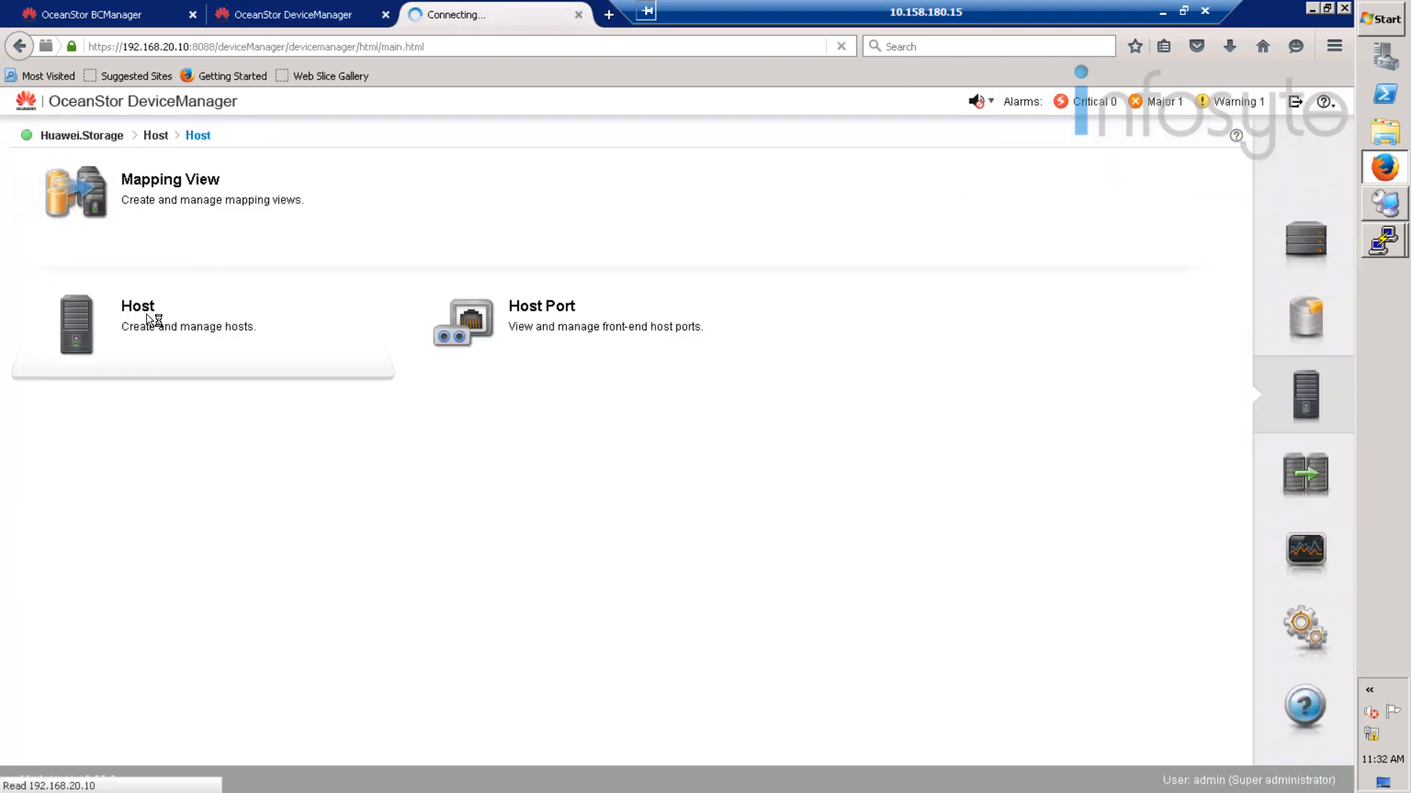
left_click(114, 270)
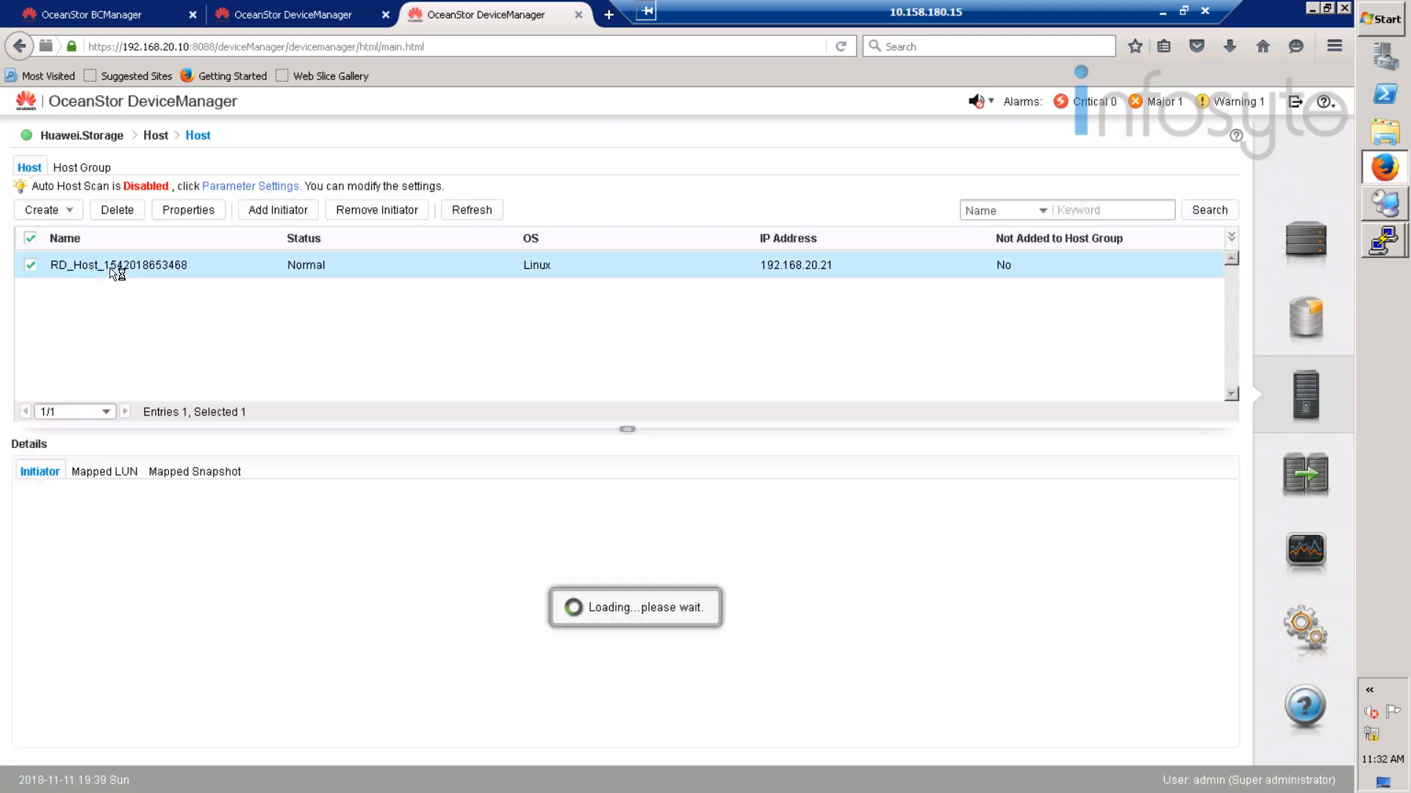
left_click(118, 210)
left_click(625, 528)
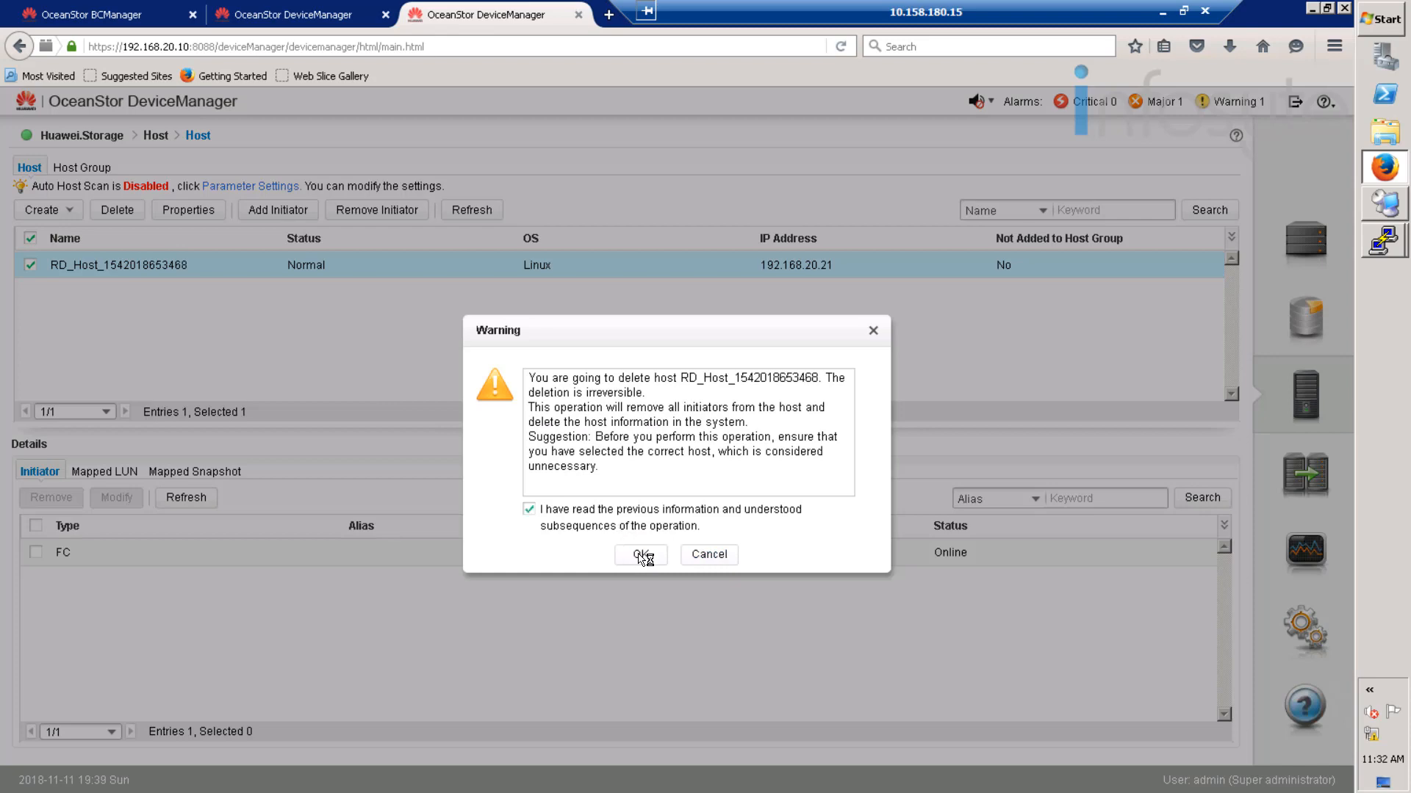
left_click(640, 555)
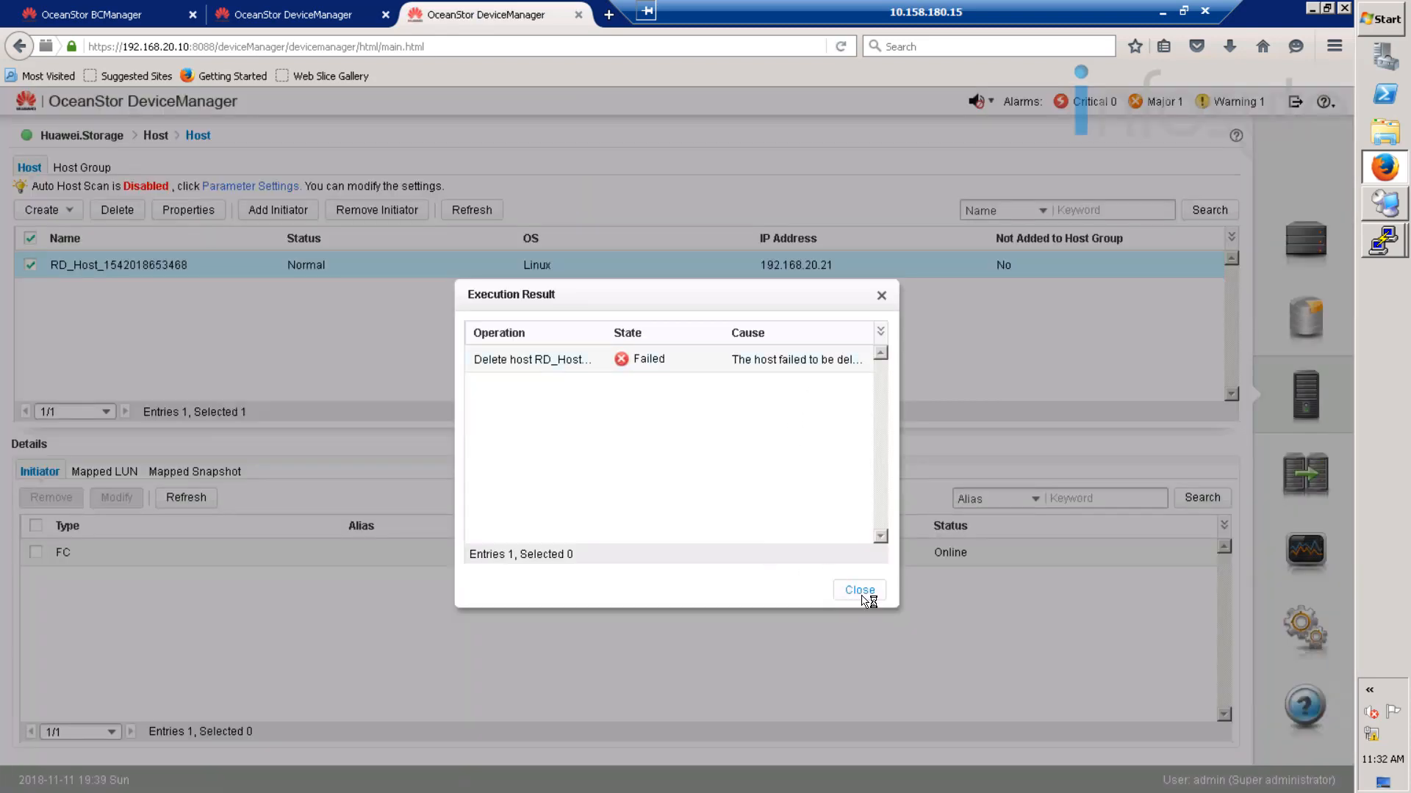
key("Escape")
left_click(116, 210)
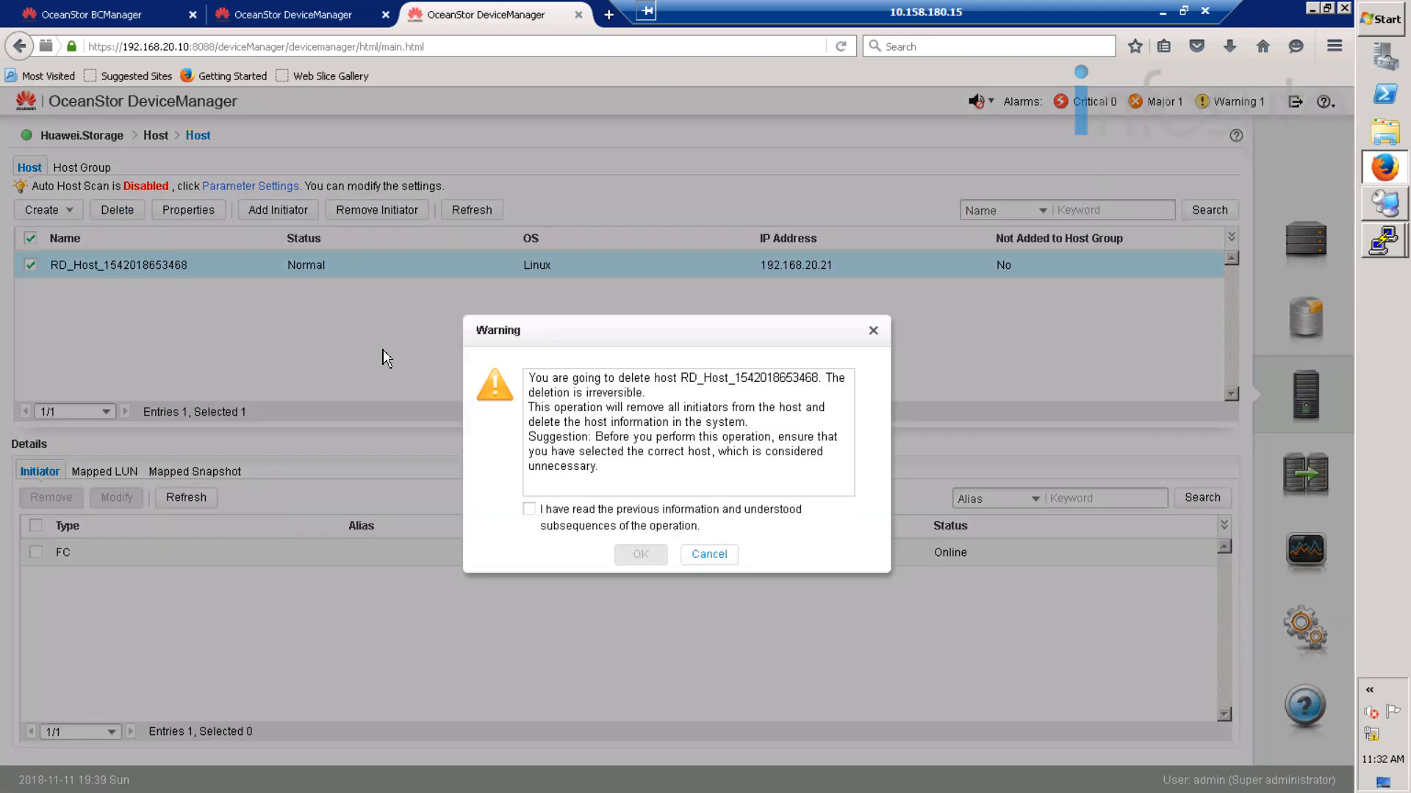
left_click(631, 526)
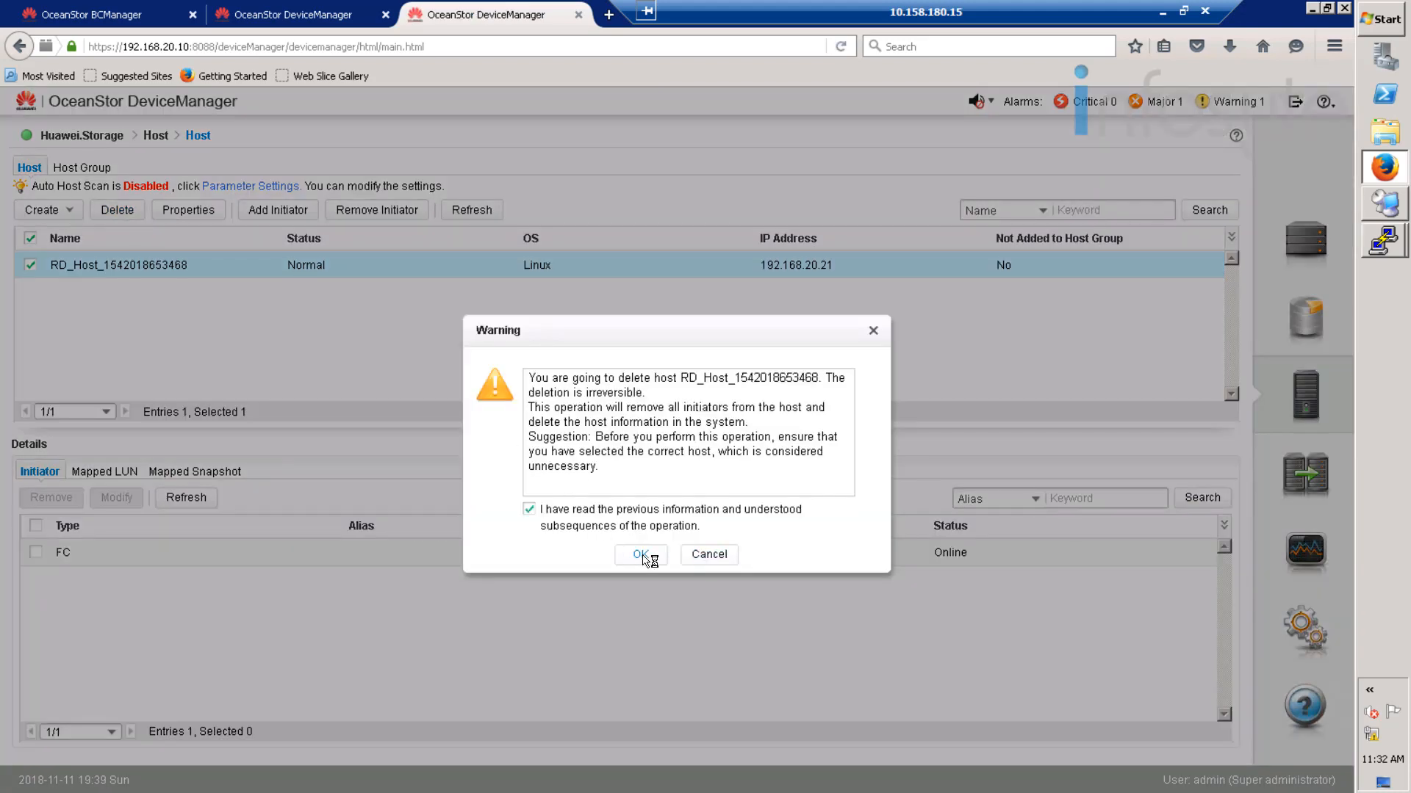
left_click(640, 555)
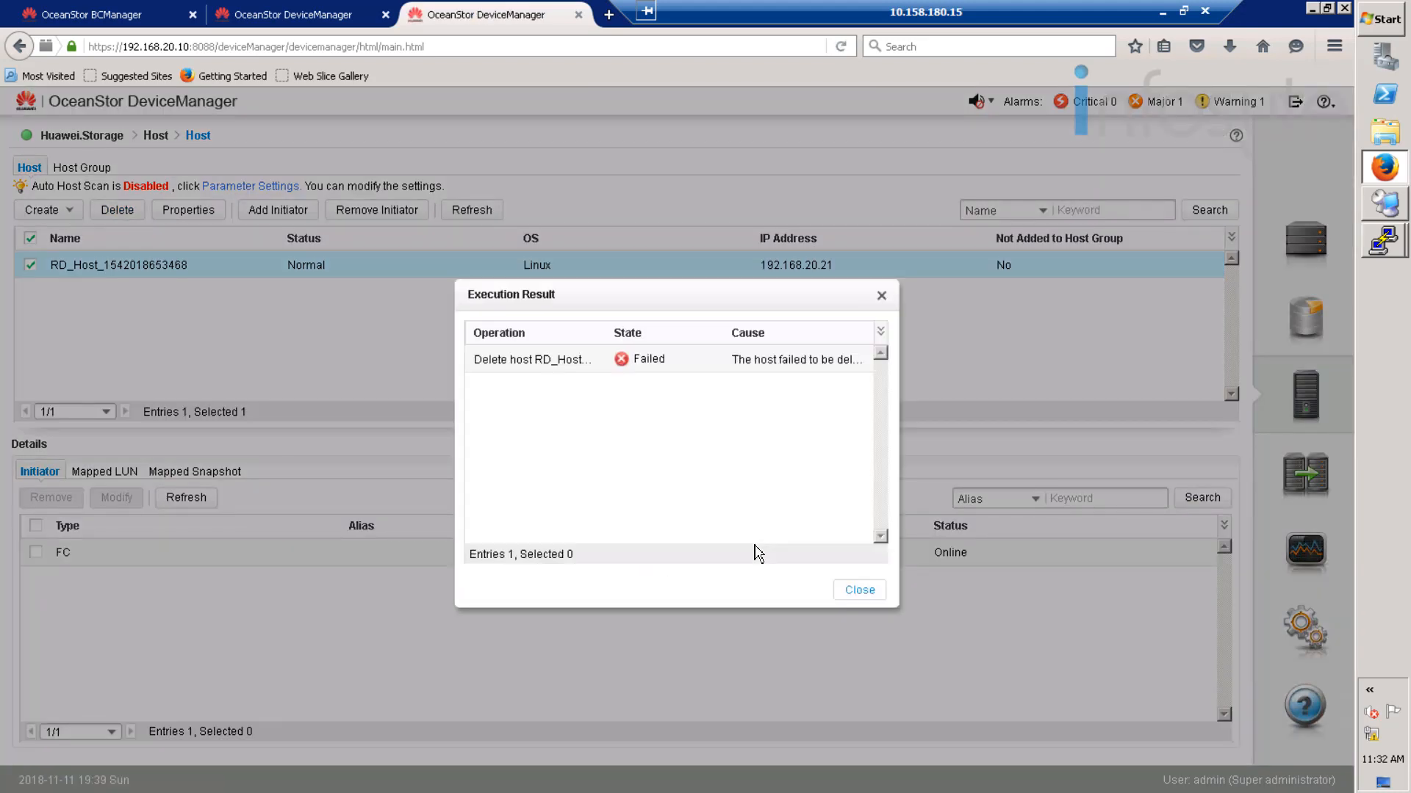
left_click(859, 591)
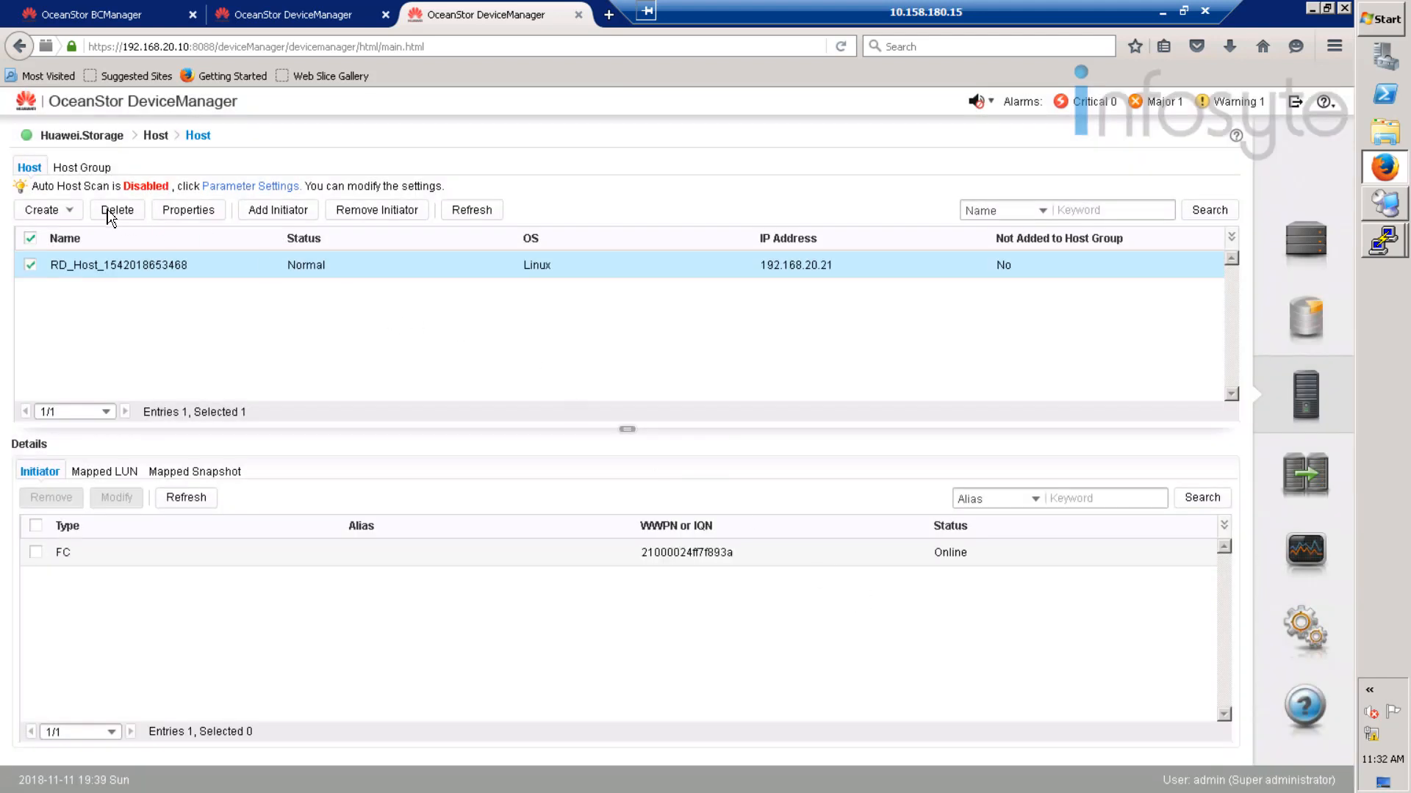
left_click(88, 169)
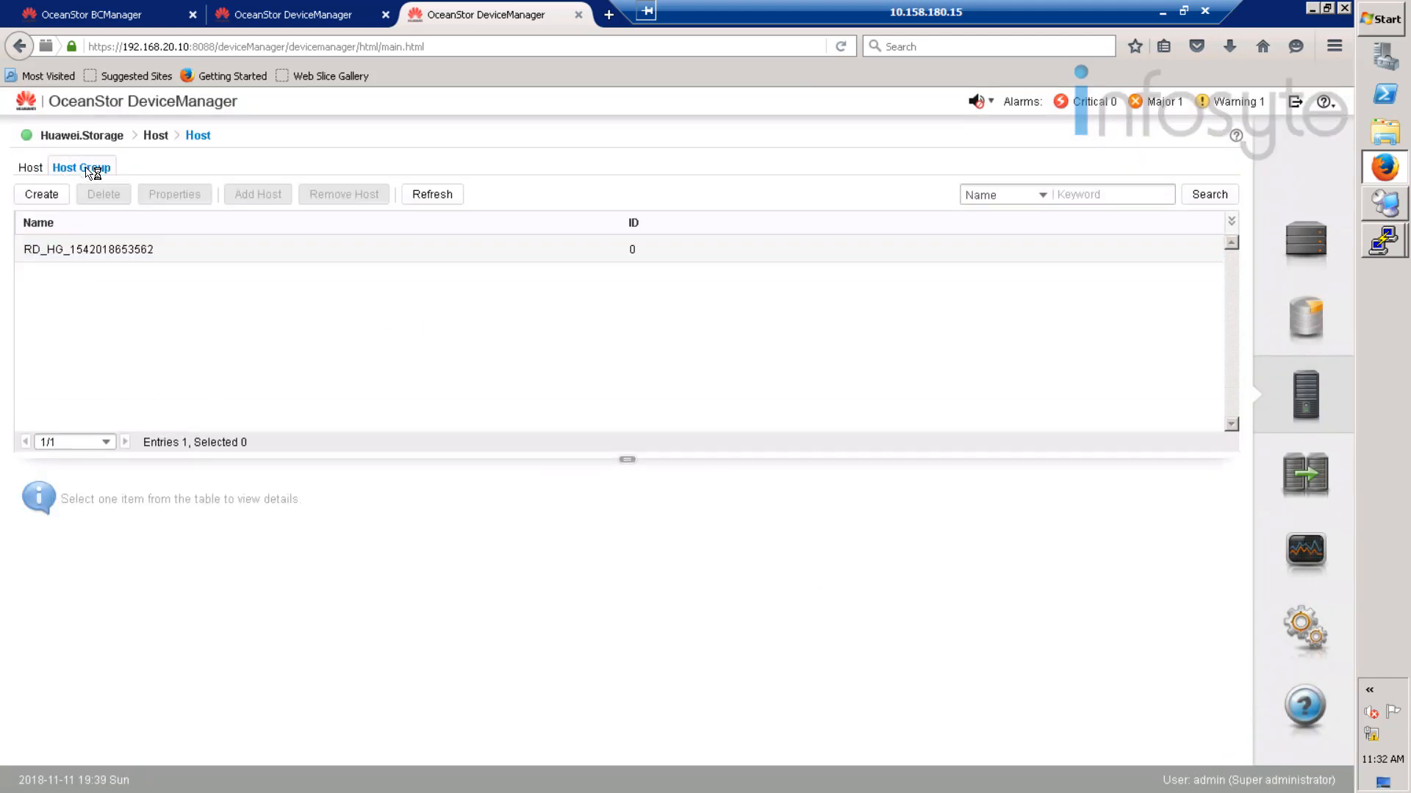
left_click(72, 251)
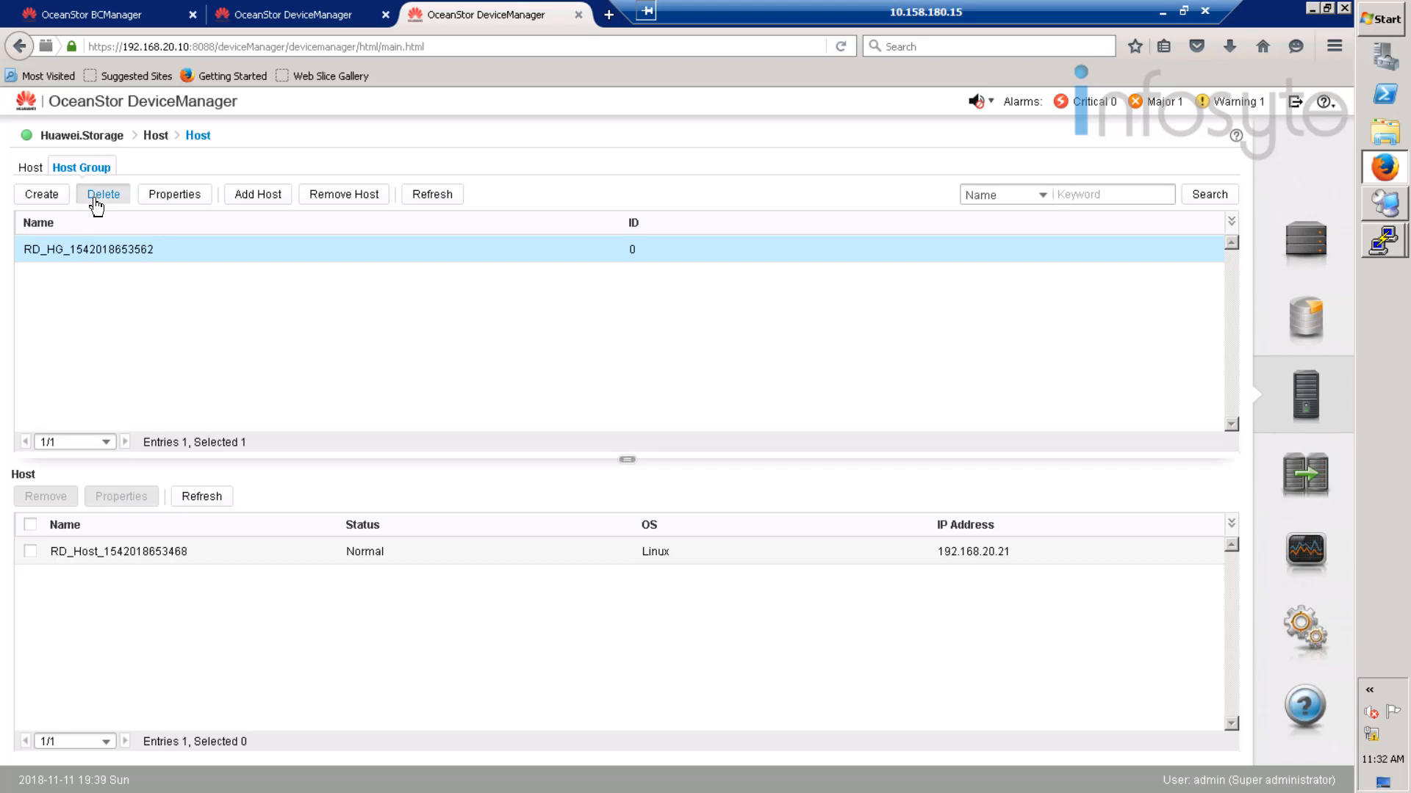
left_click(96, 205)
left_click(564, 525)
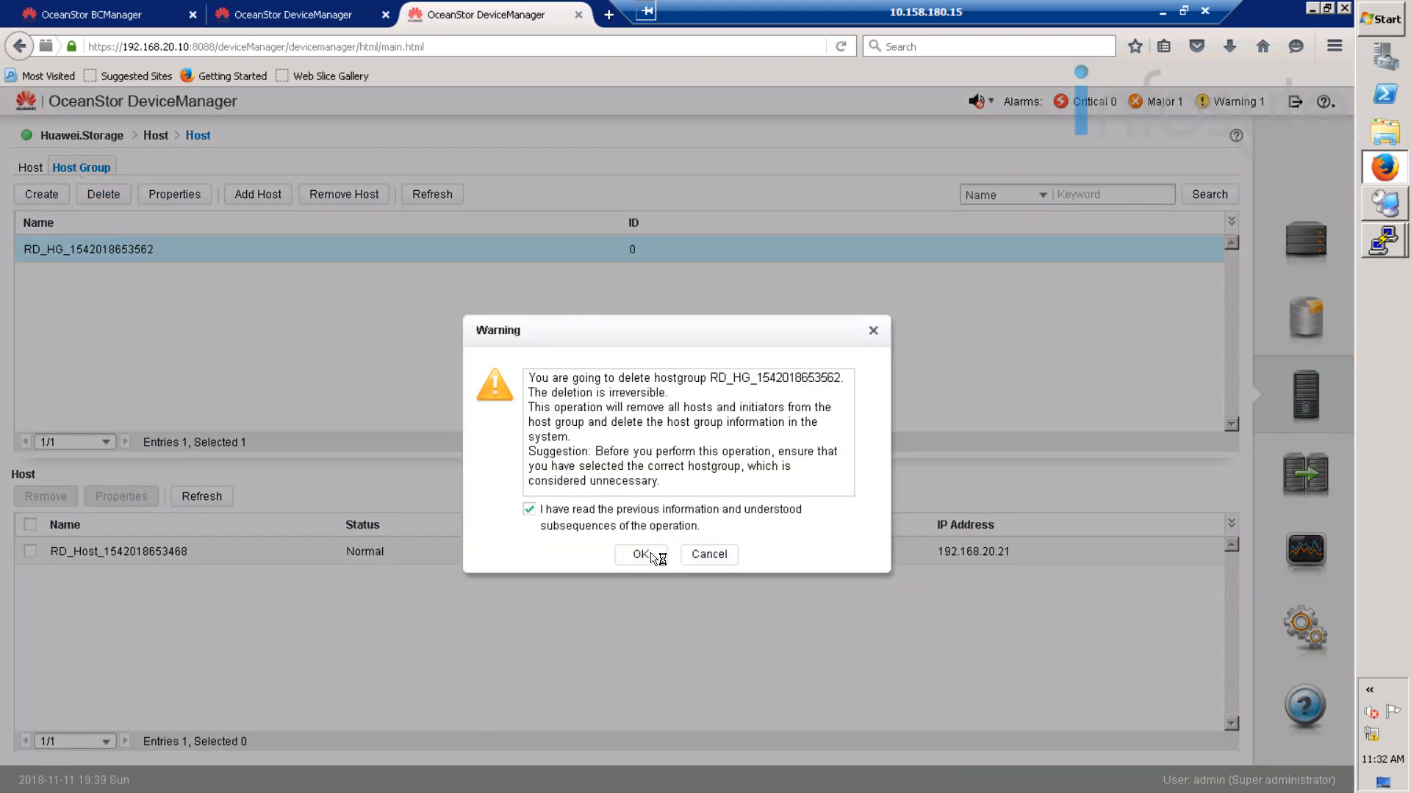
left_click(654, 556)
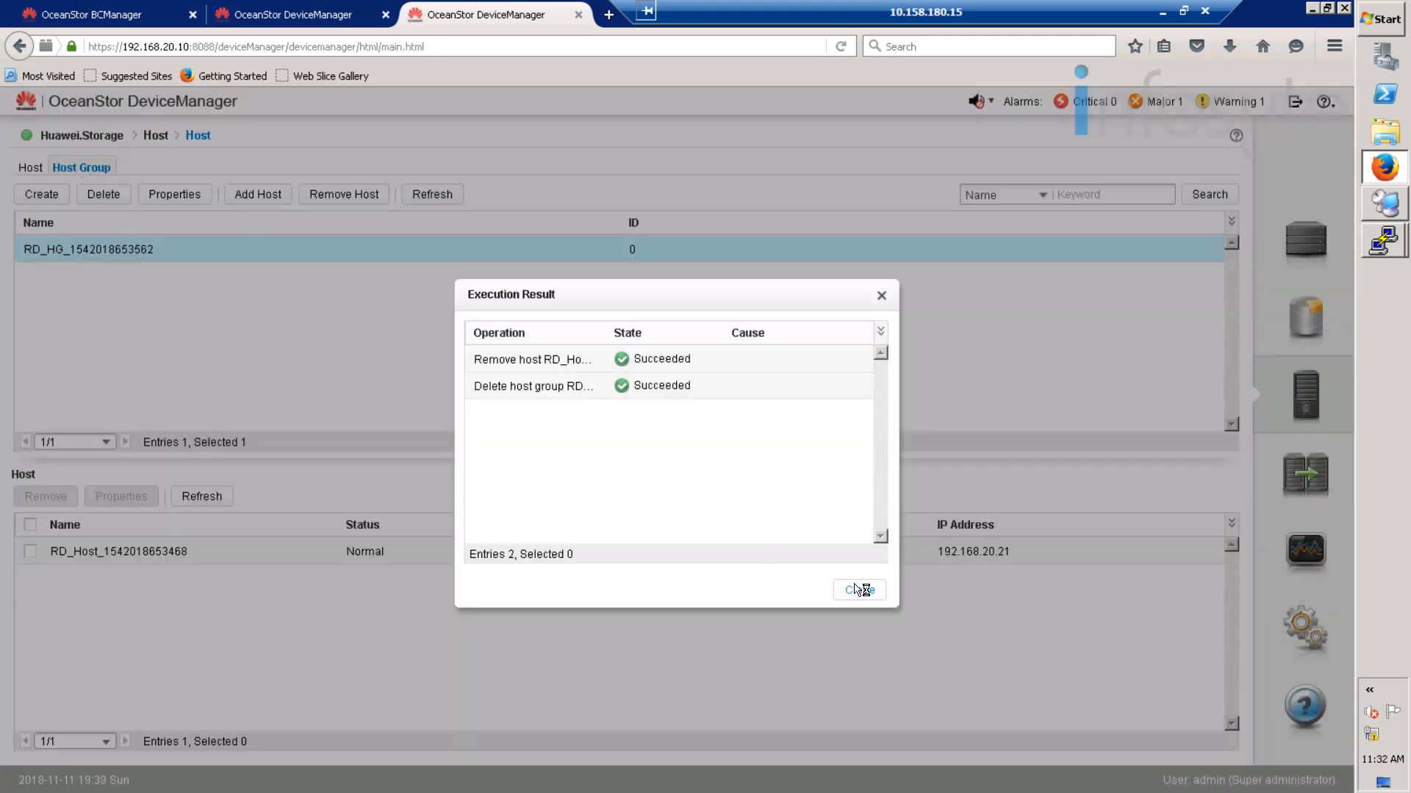
left_click(858, 590)
left_click(30, 167)
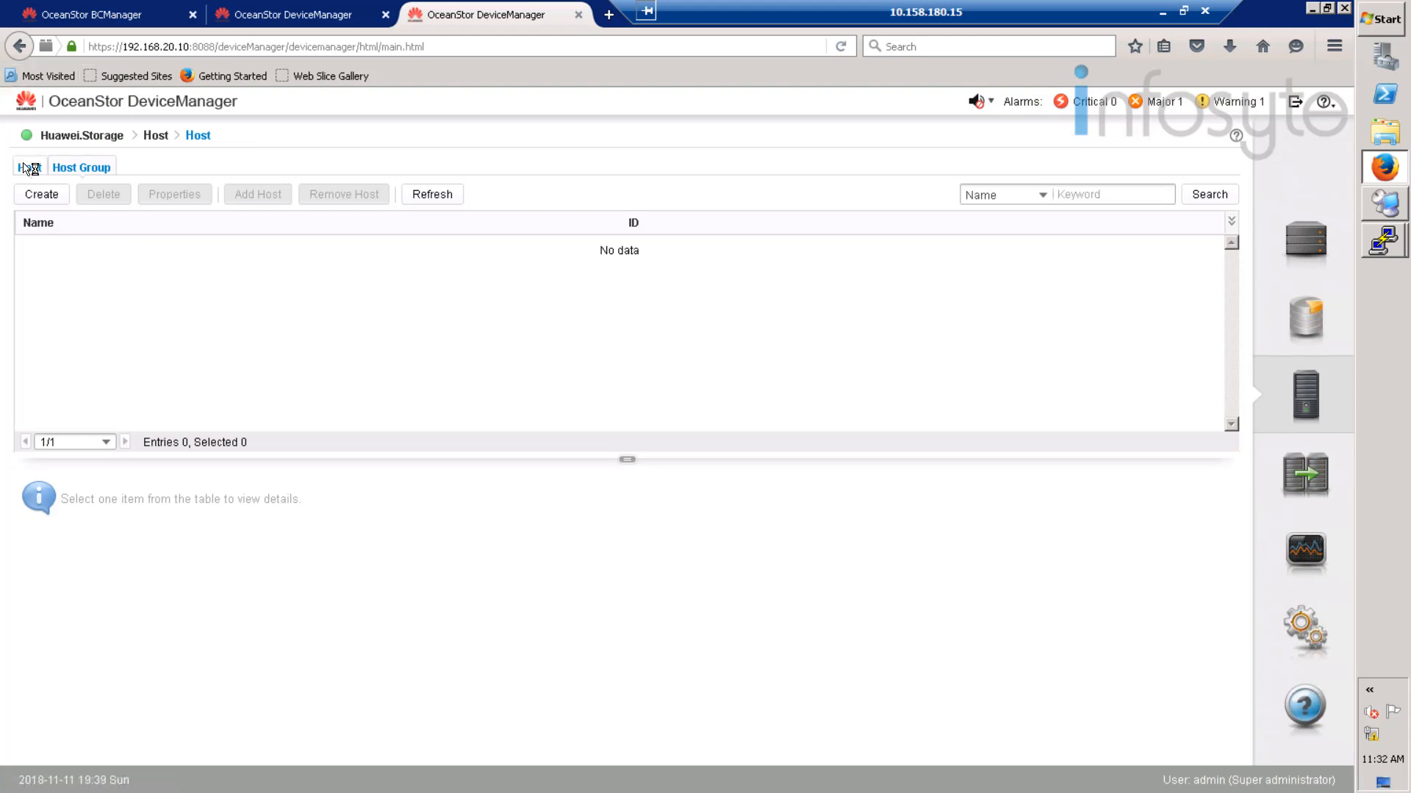
left_click(115, 211)
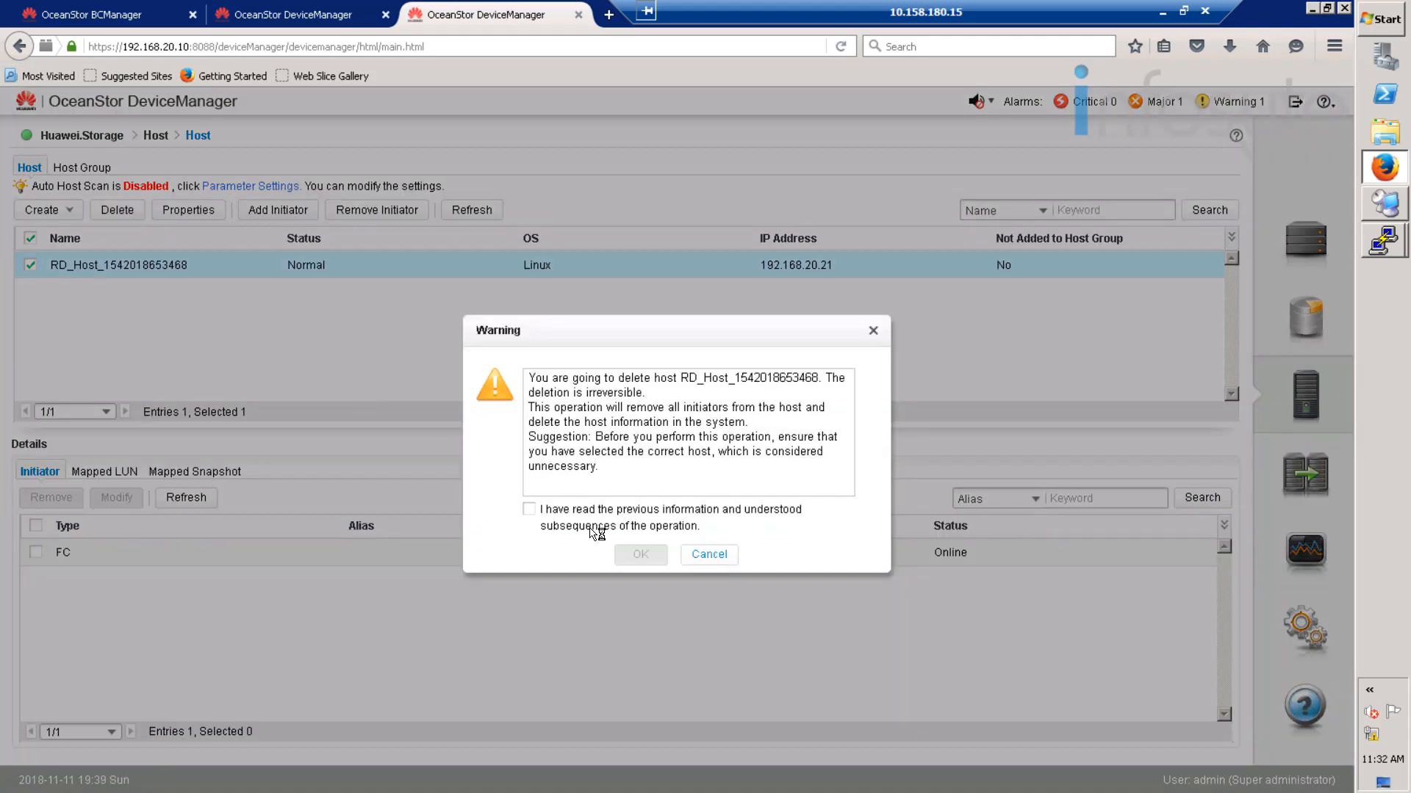
left_click(661, 526)
left_click(657, 557)
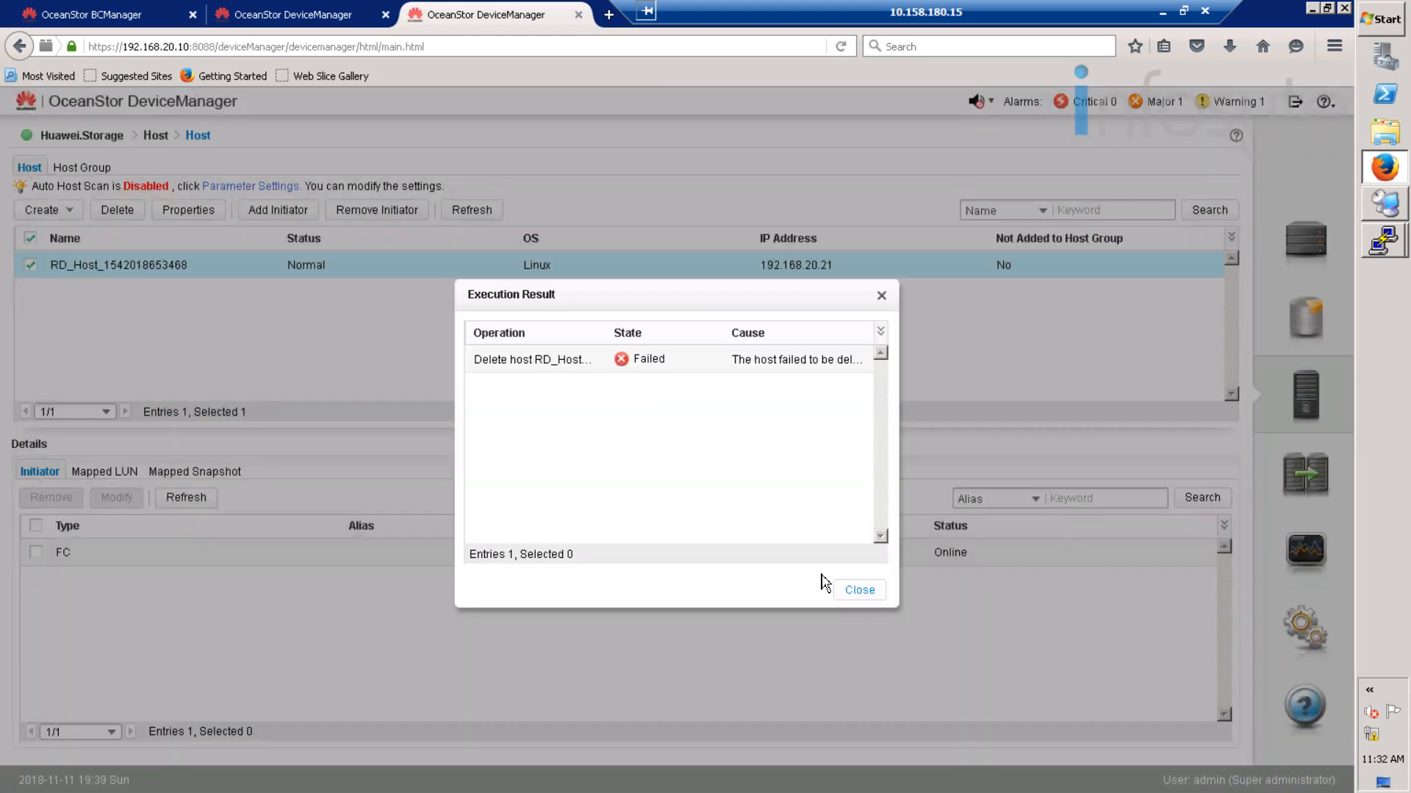
left_click(860, 591)
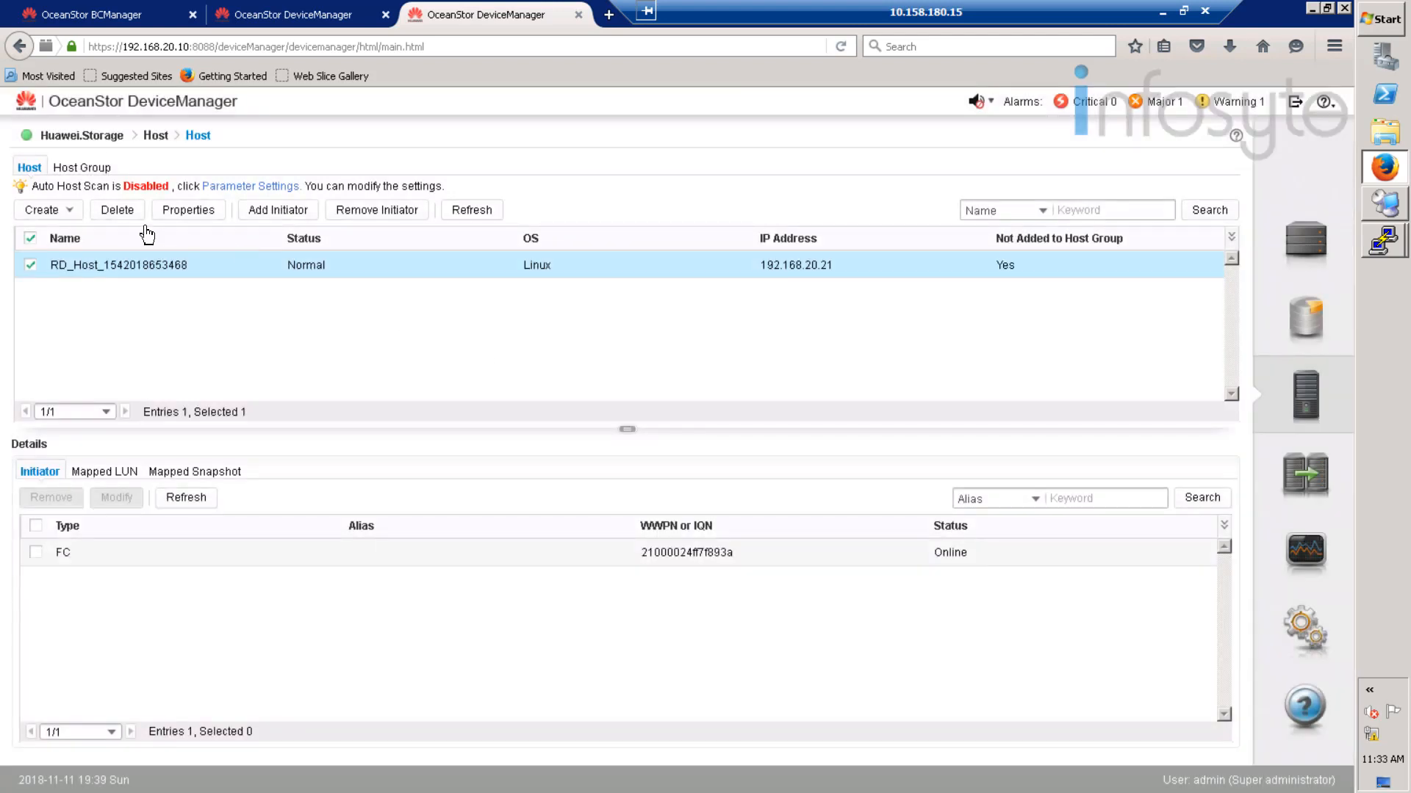
left_click(109, 211)
left_click(598, 510)
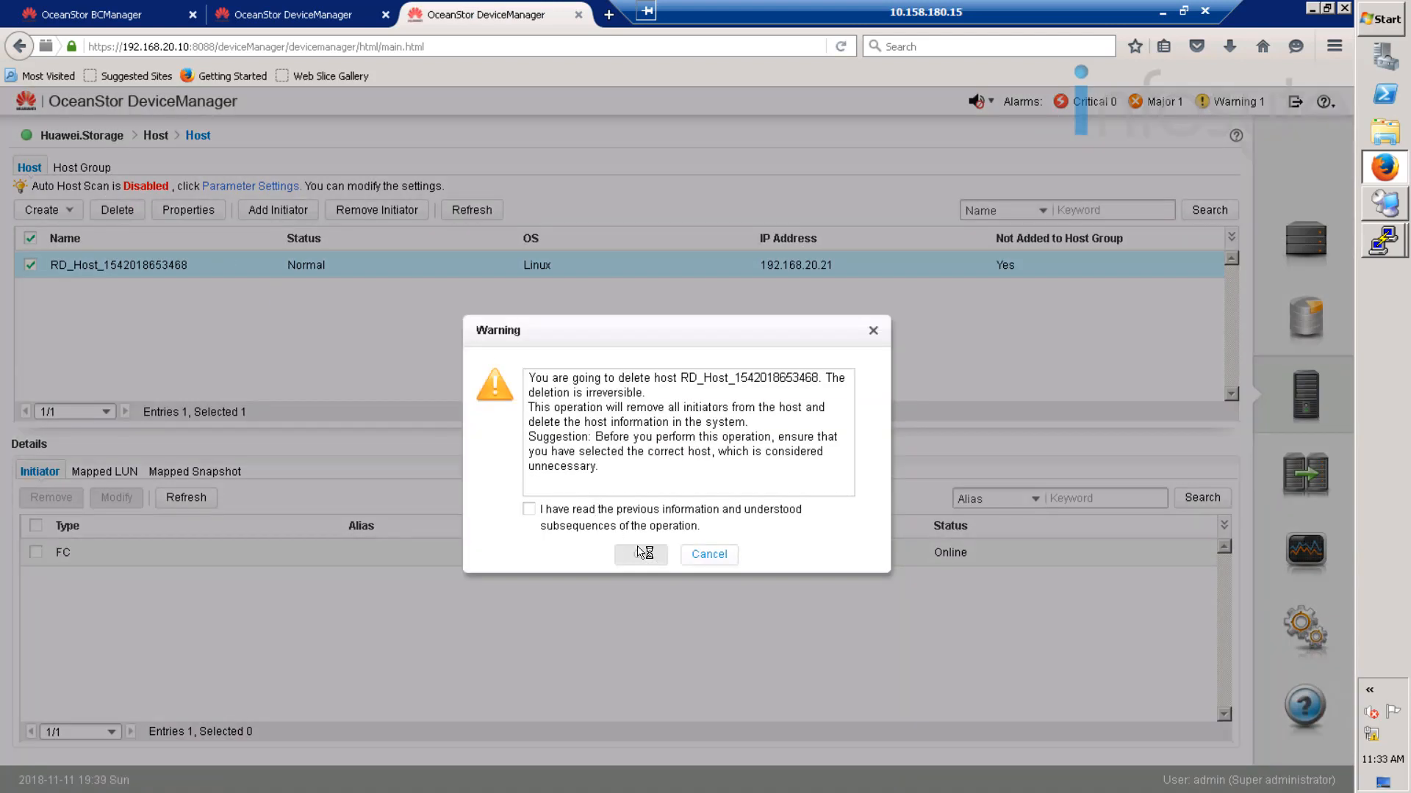
left_click(639, 557)
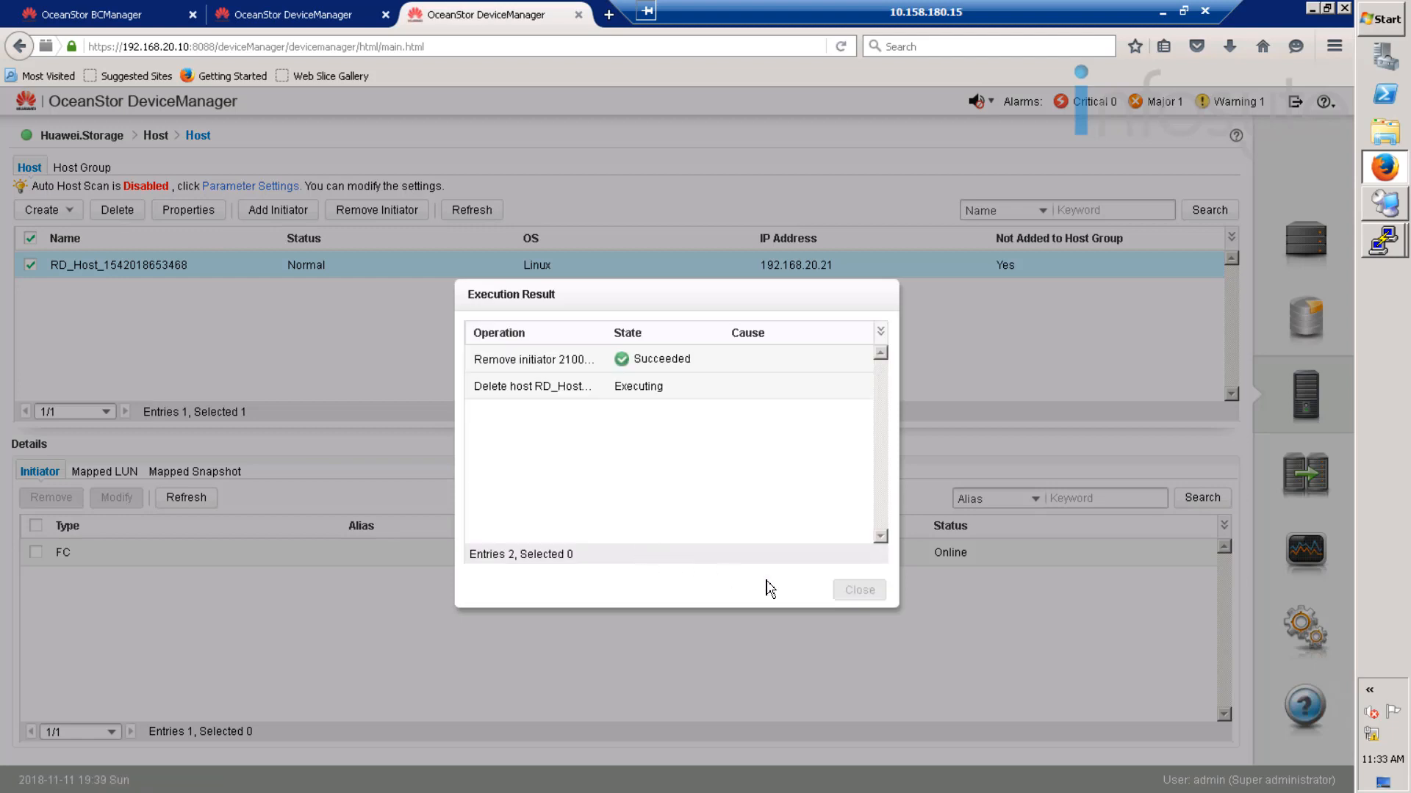
left_click(852, 591)
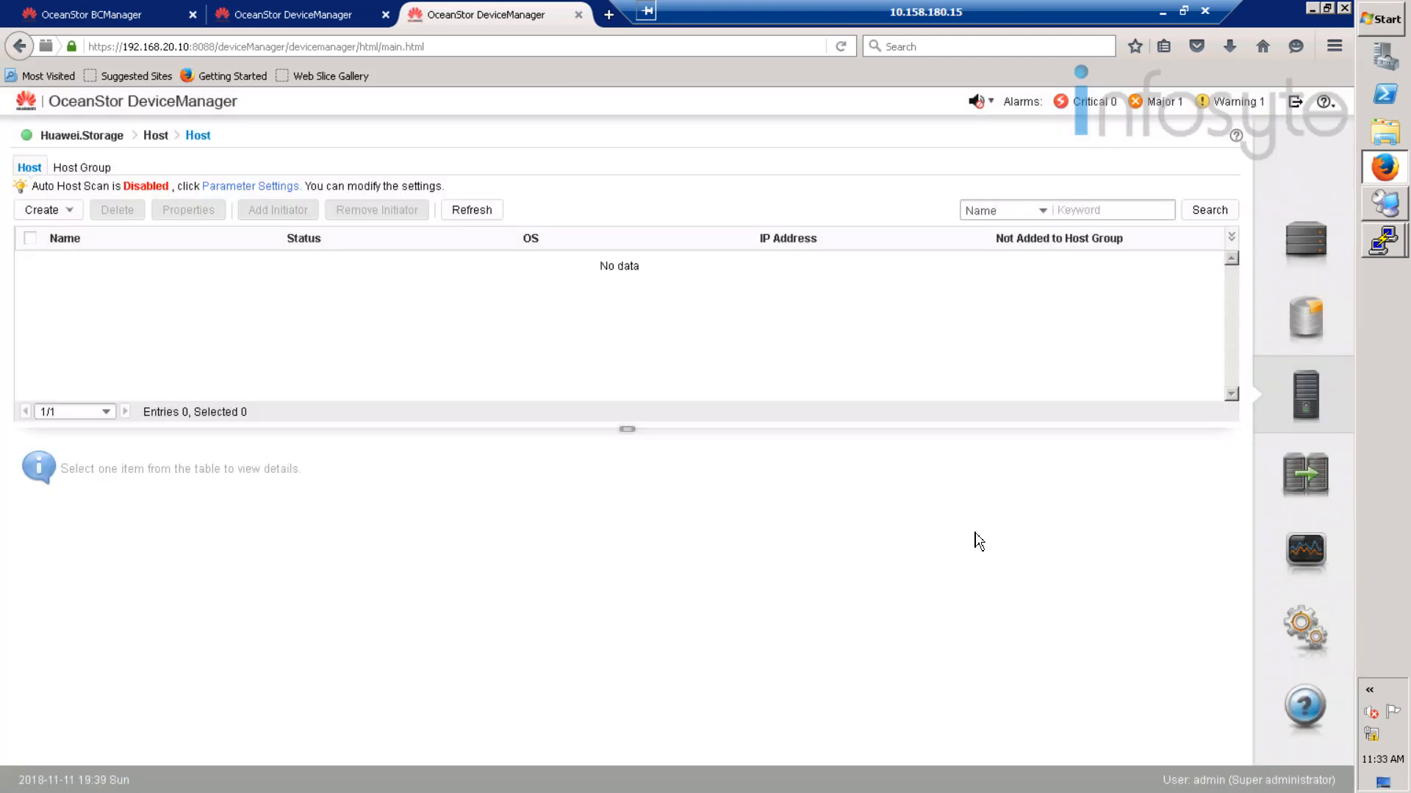
left_click(1320, 310)
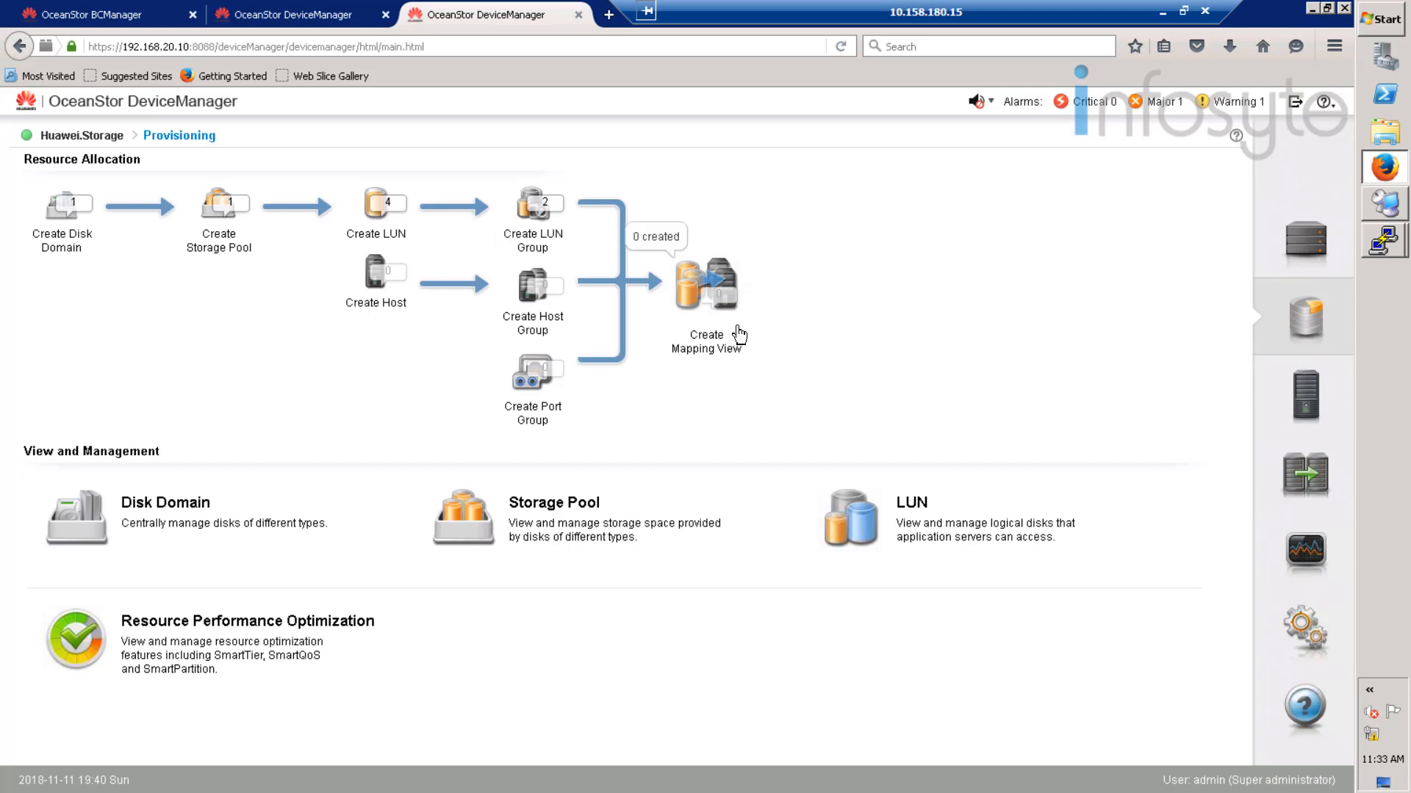
- Launch a new PuTTY SSH session to 192.168.20.21
left_click(1388, 244)
right_click(1388, 243)
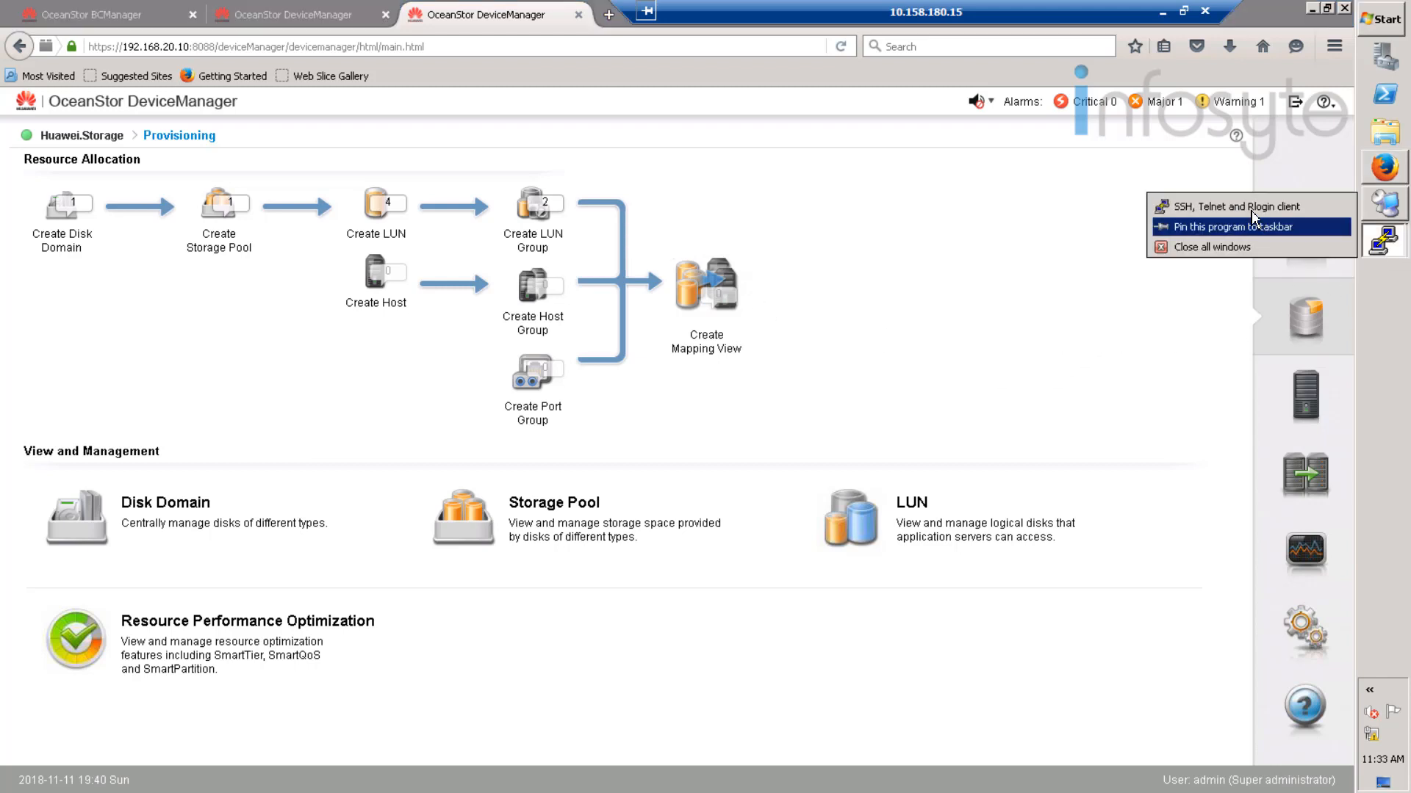
left_click(1251, 208)
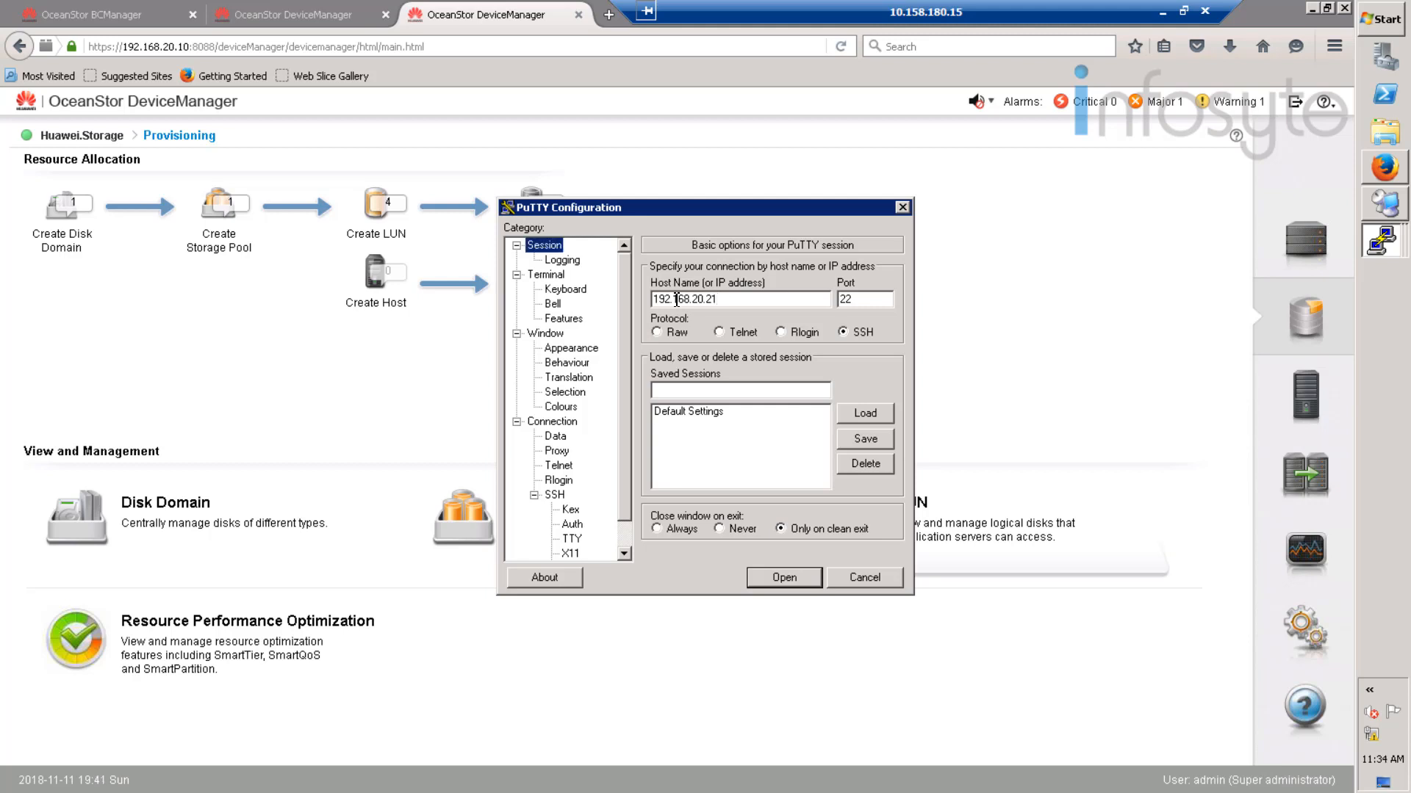
left_click(783, 577)
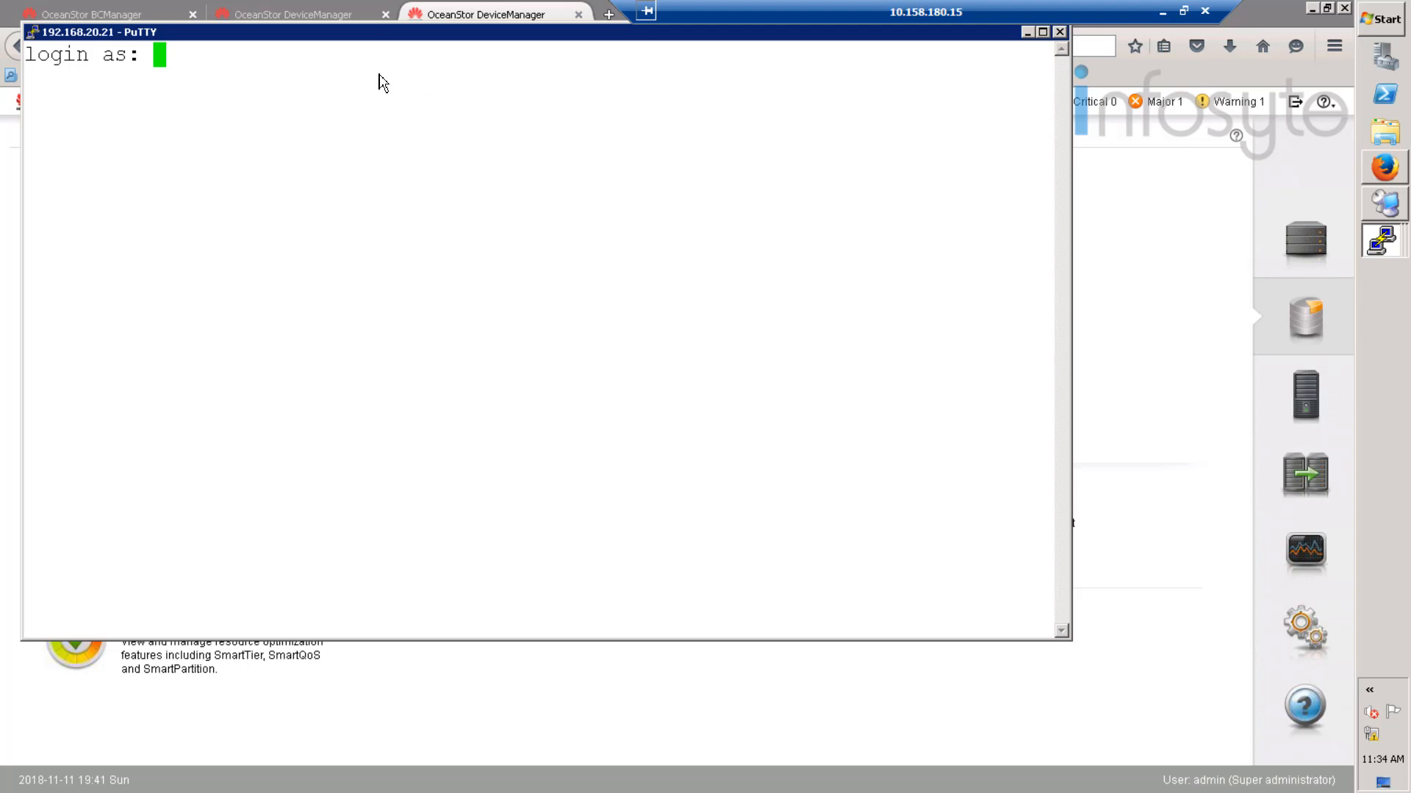
- Log in as root with the password and maximize the B05-Disaster terminal
type("root")
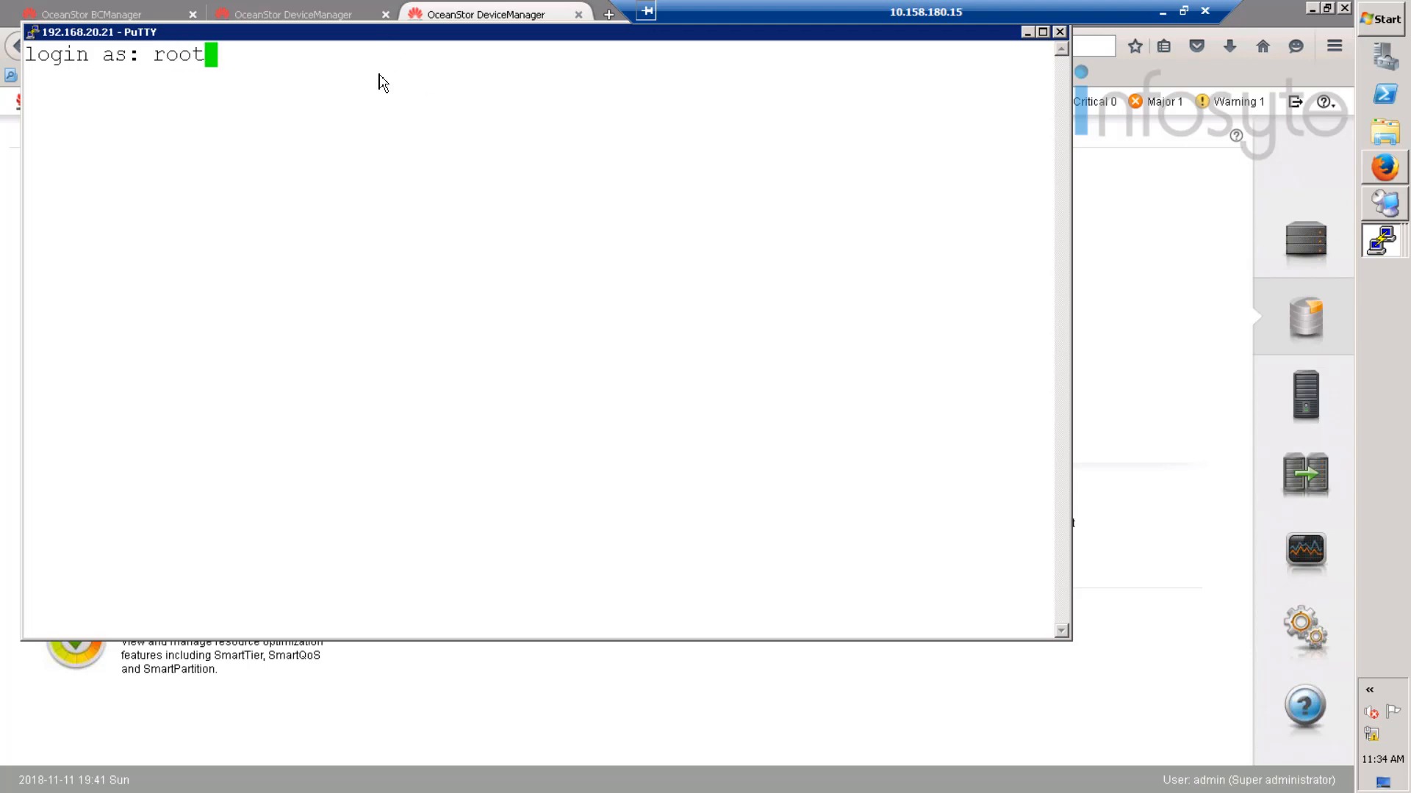
key("Return")
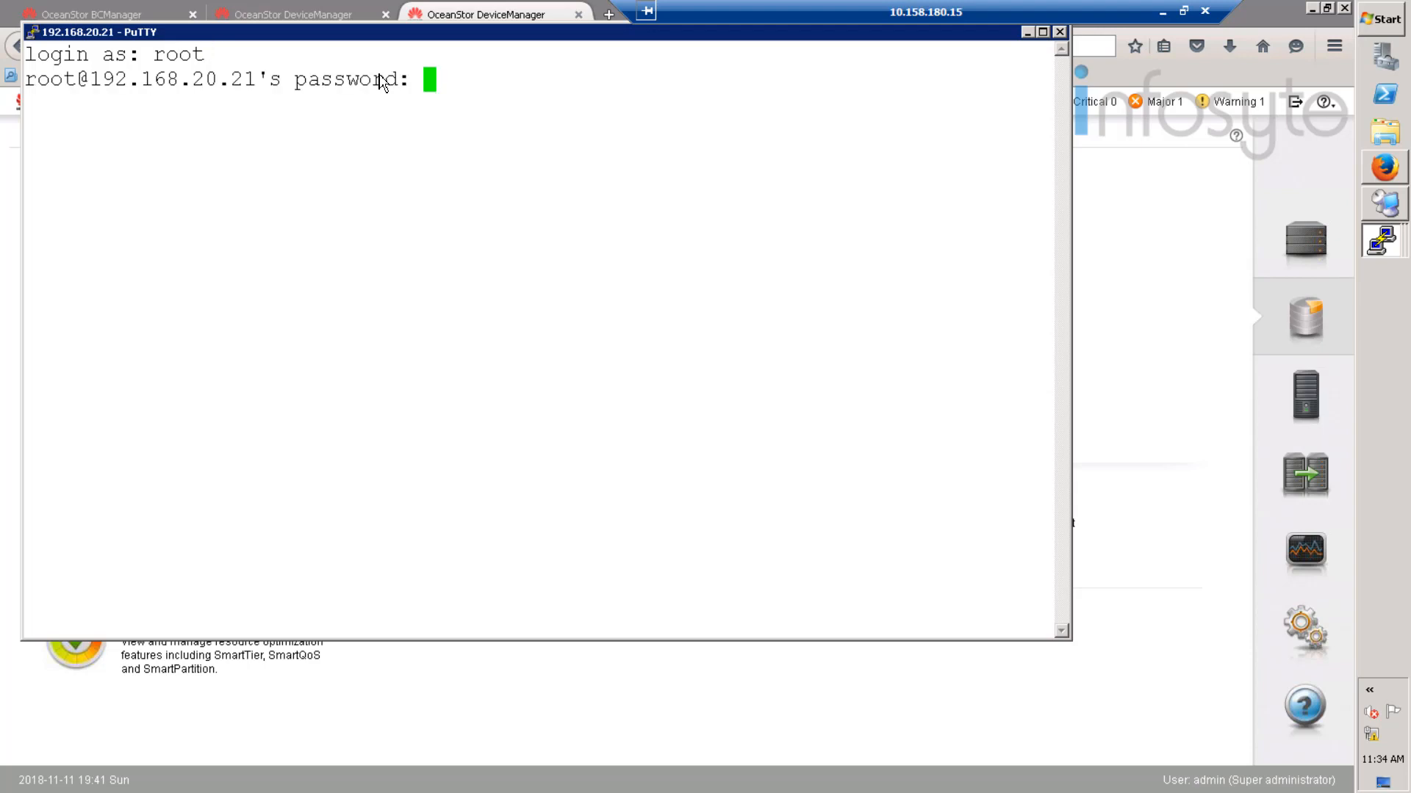
key("Return")
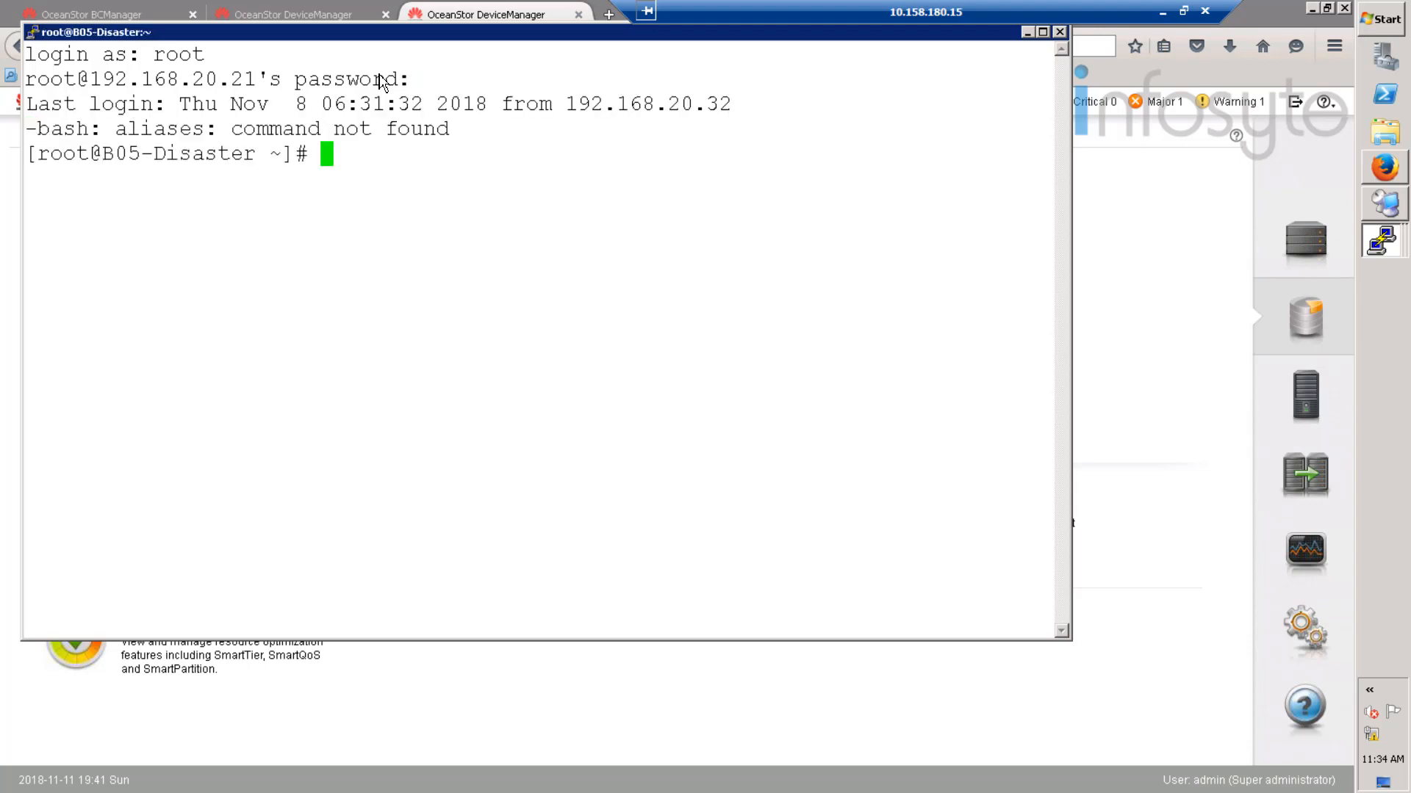
left_click_drag(152, 159, 286, 155)
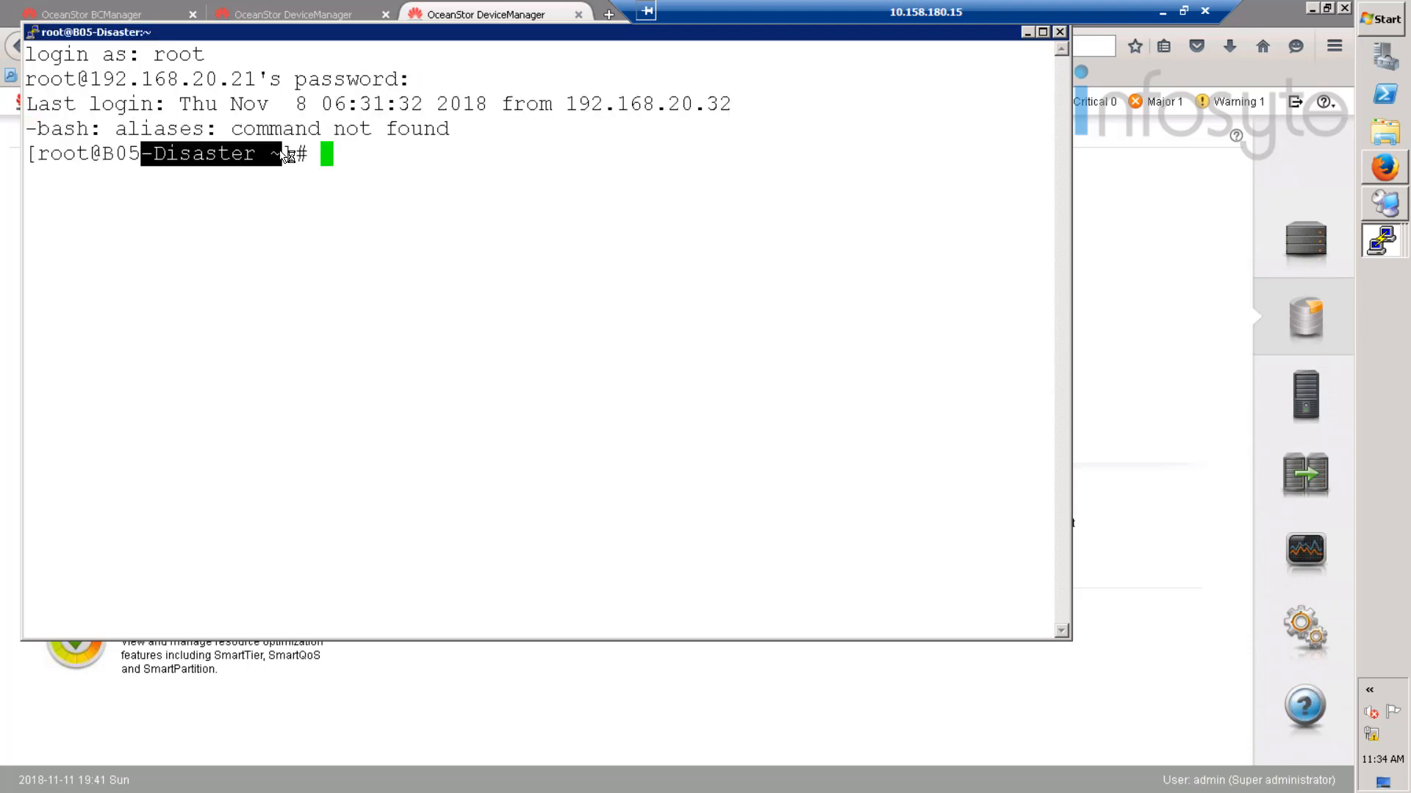
double_click(340, 42)
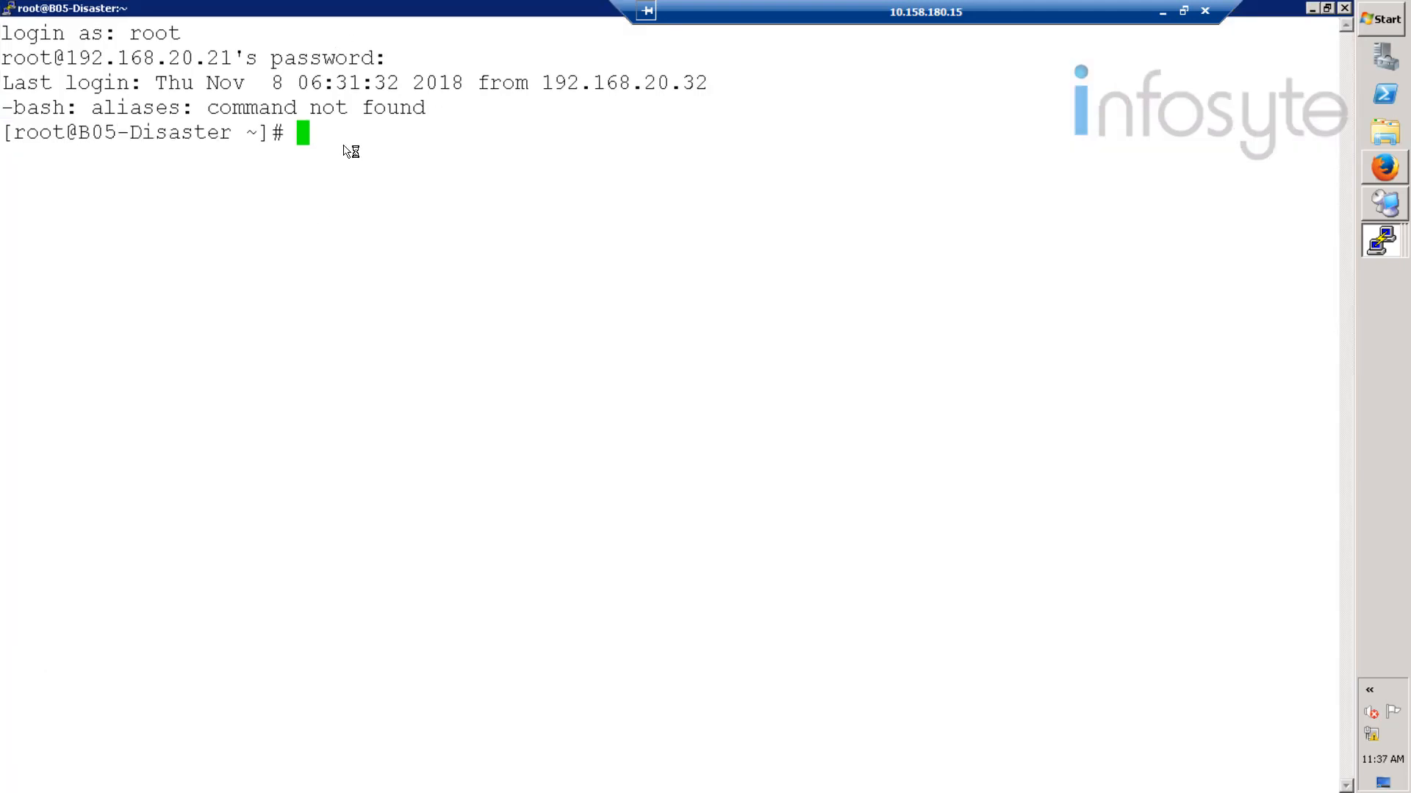
- Confirm UltraPath isn't installed via rpm -qa | grep UltraPath, then list /opt/hcie_software
right_click(344, 145)
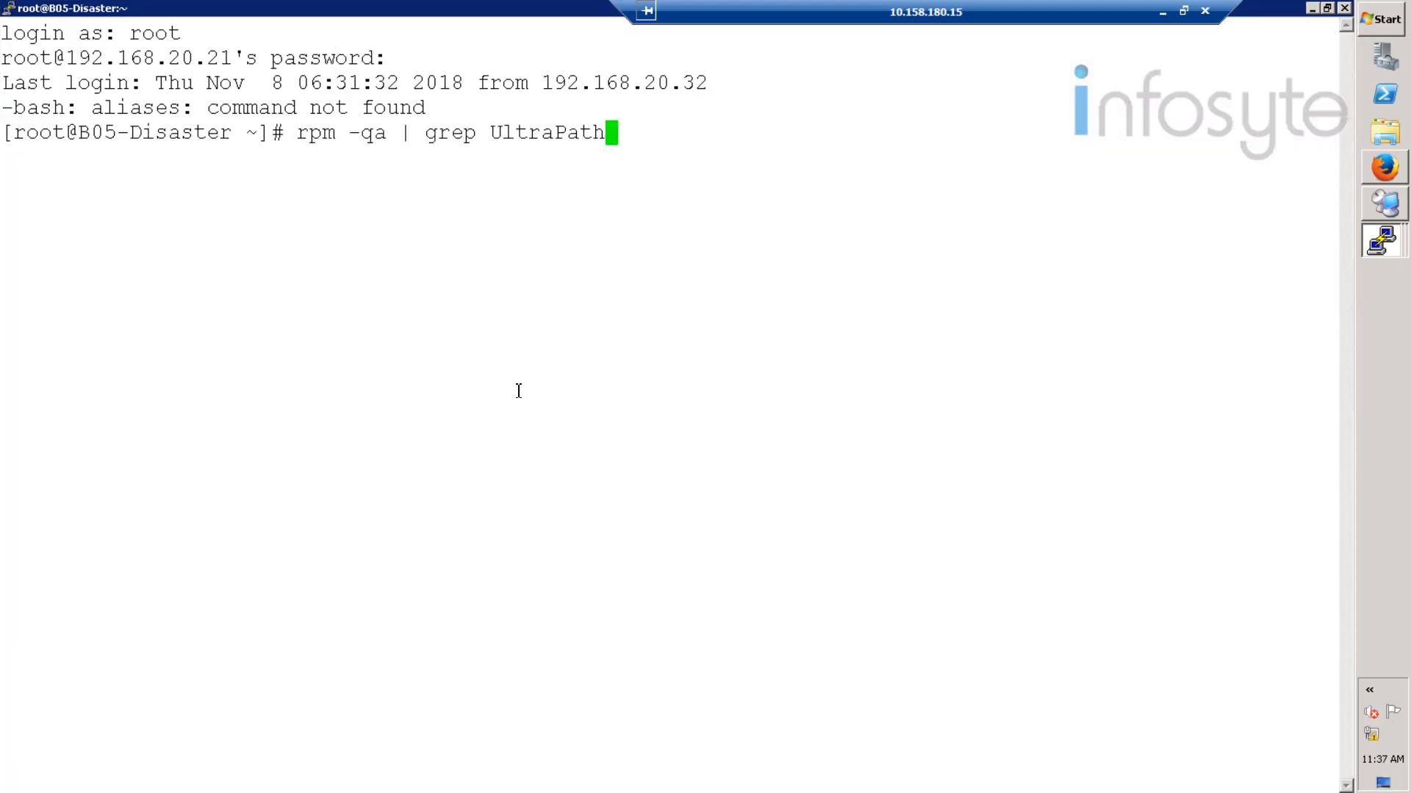
key("Return")
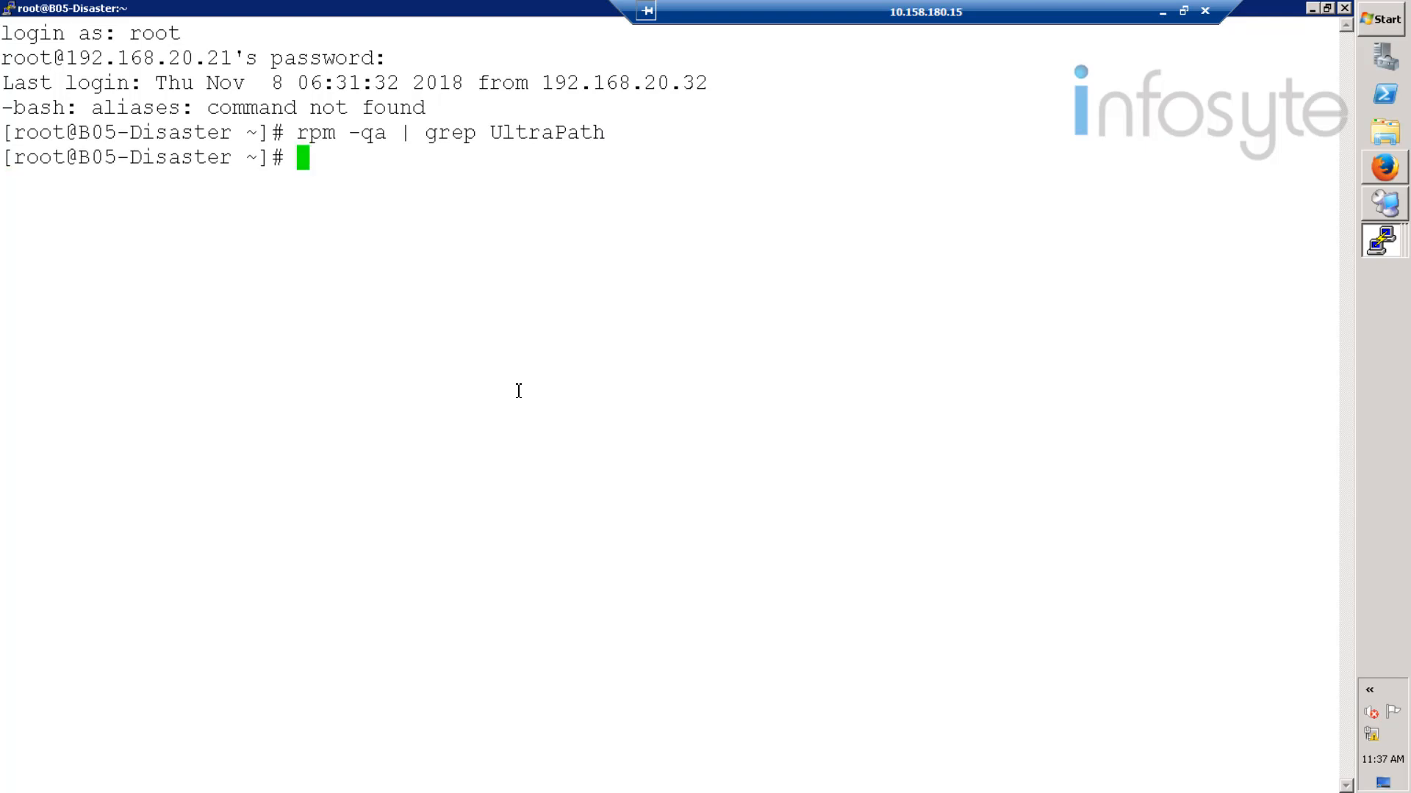
type("cd /opt/")
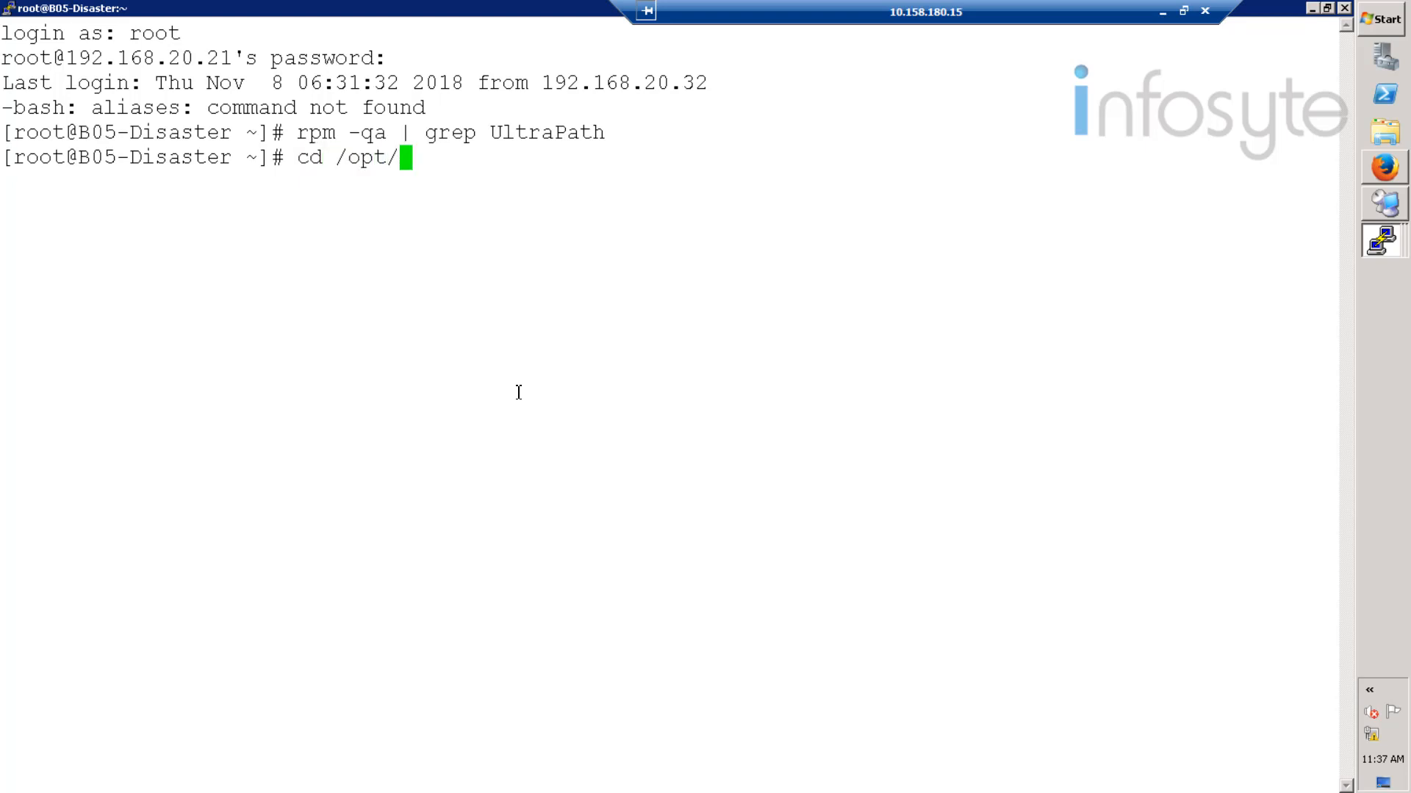
type("hc")
key("Tab")
key("Return")
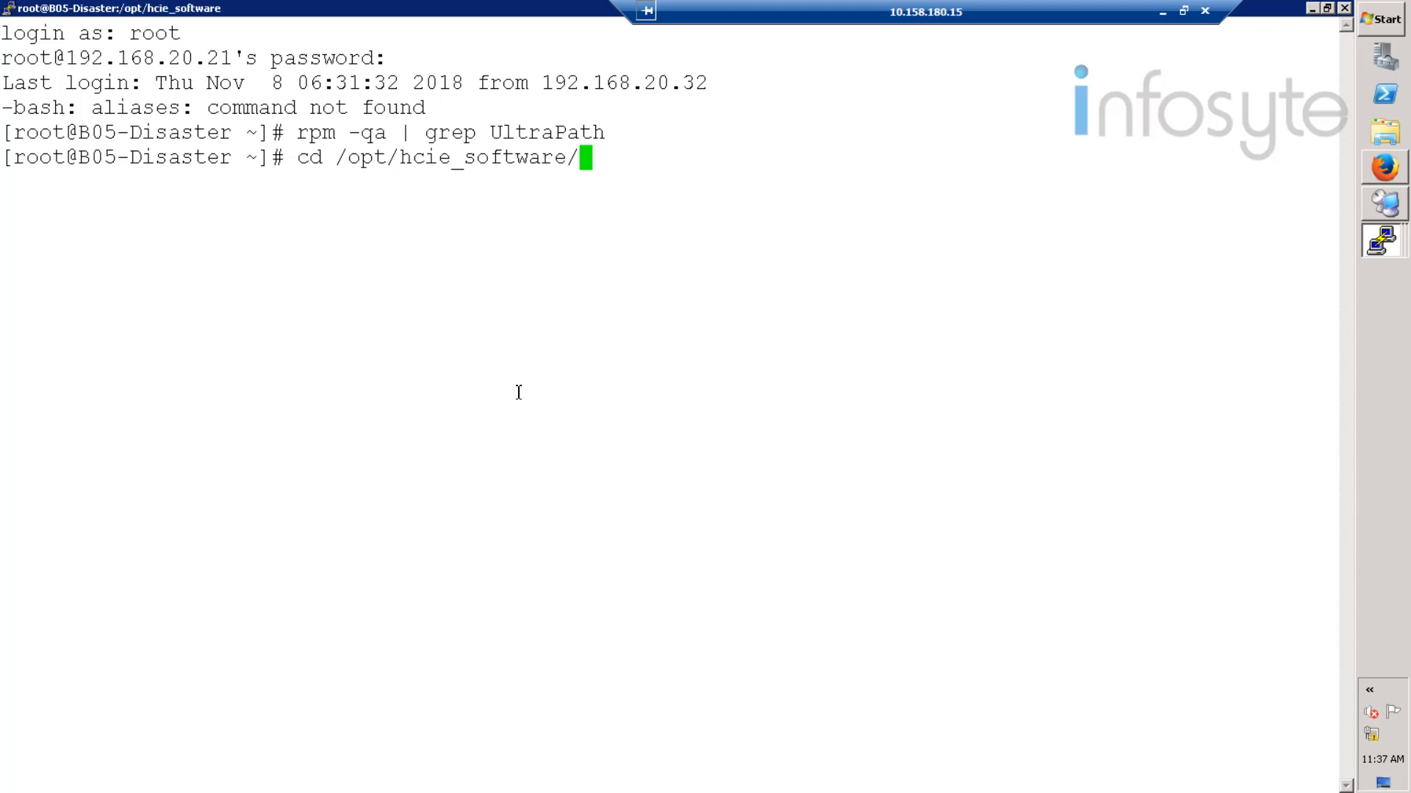
type("ls")
key("Return")
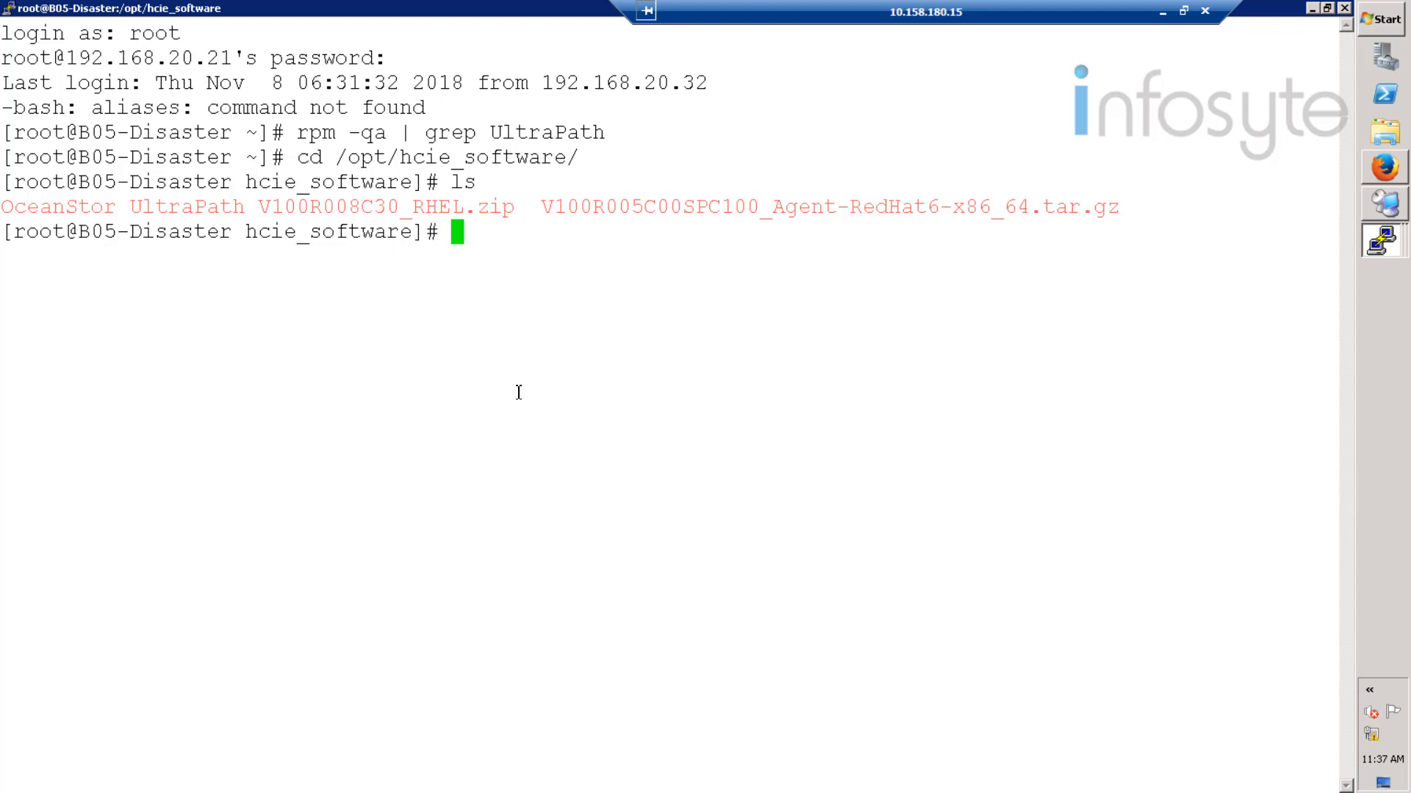
left_click_drag(518, 209, 3, 208)
key("cmd+c")
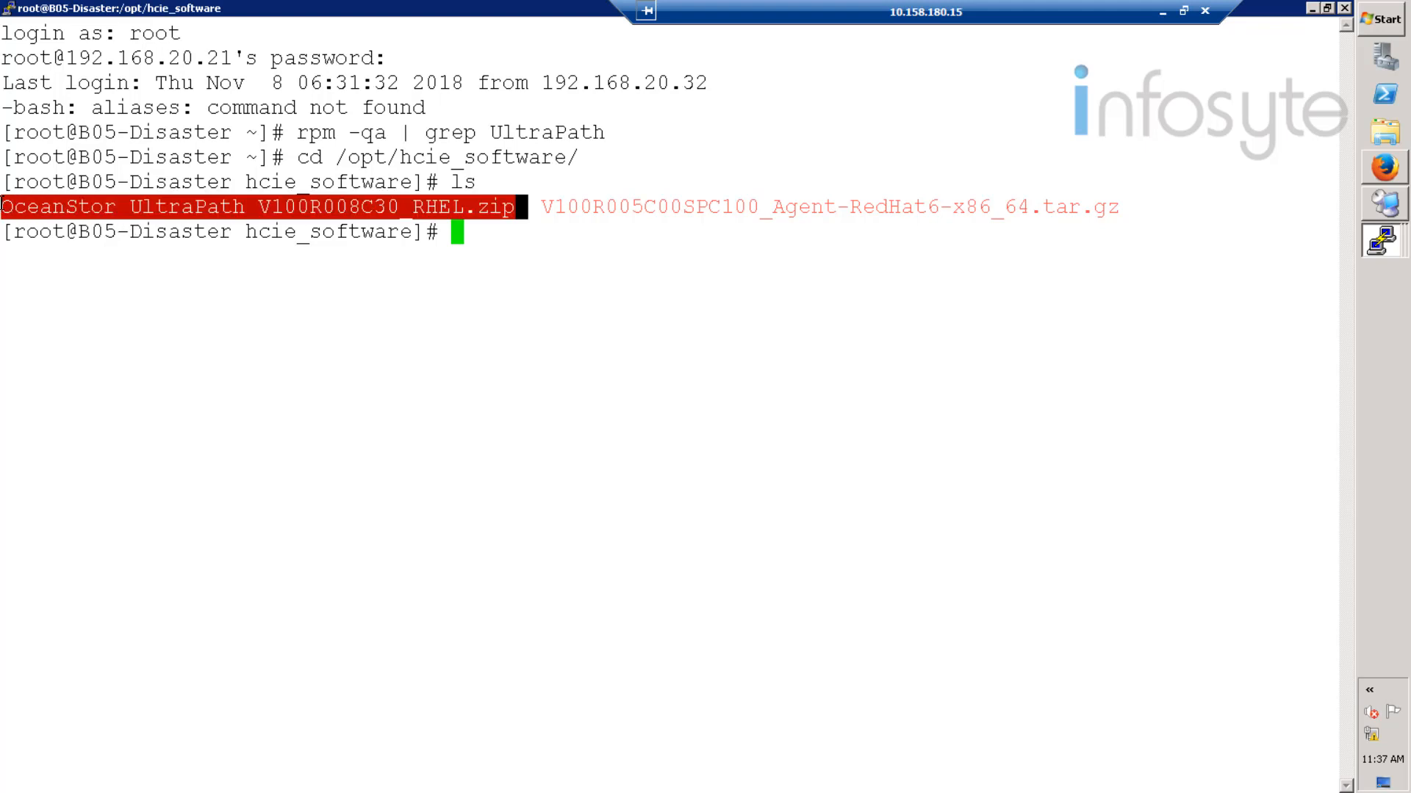
left_click(482, 236)
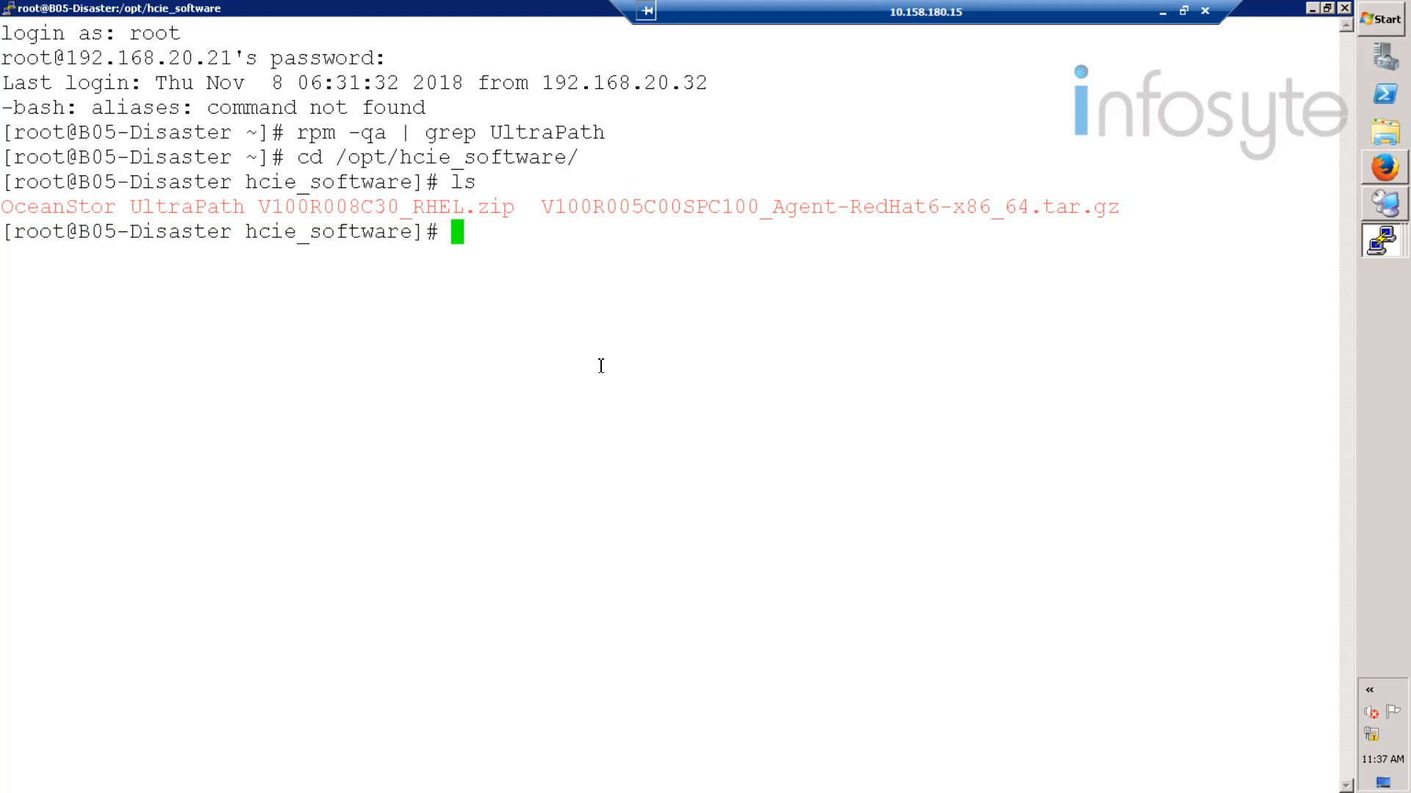
- Unzip the OceanStor UltraPath V100R008C30_RHEL.zip archive
type("unz")
key("Caps_Lock")
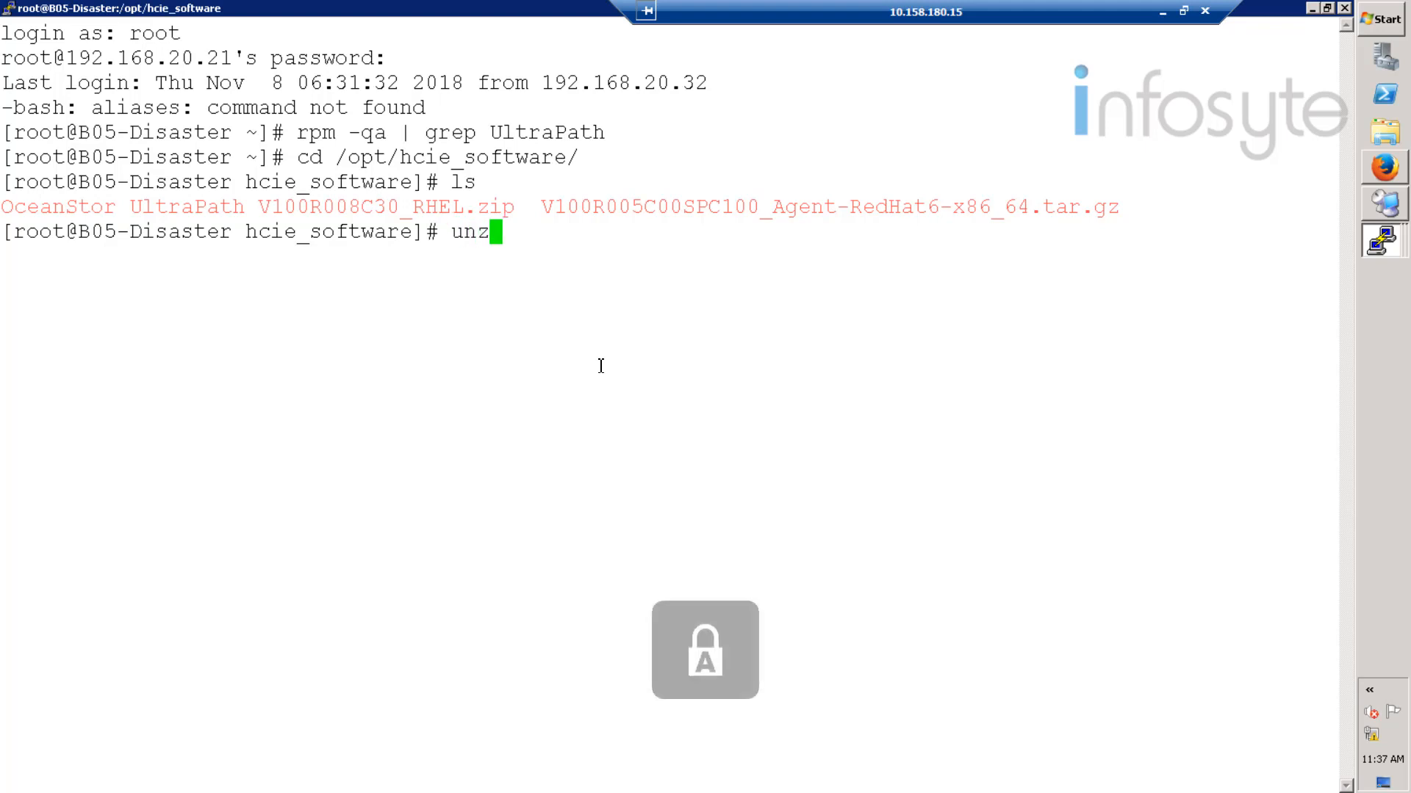
key("Caps_Lock")
type("ip")
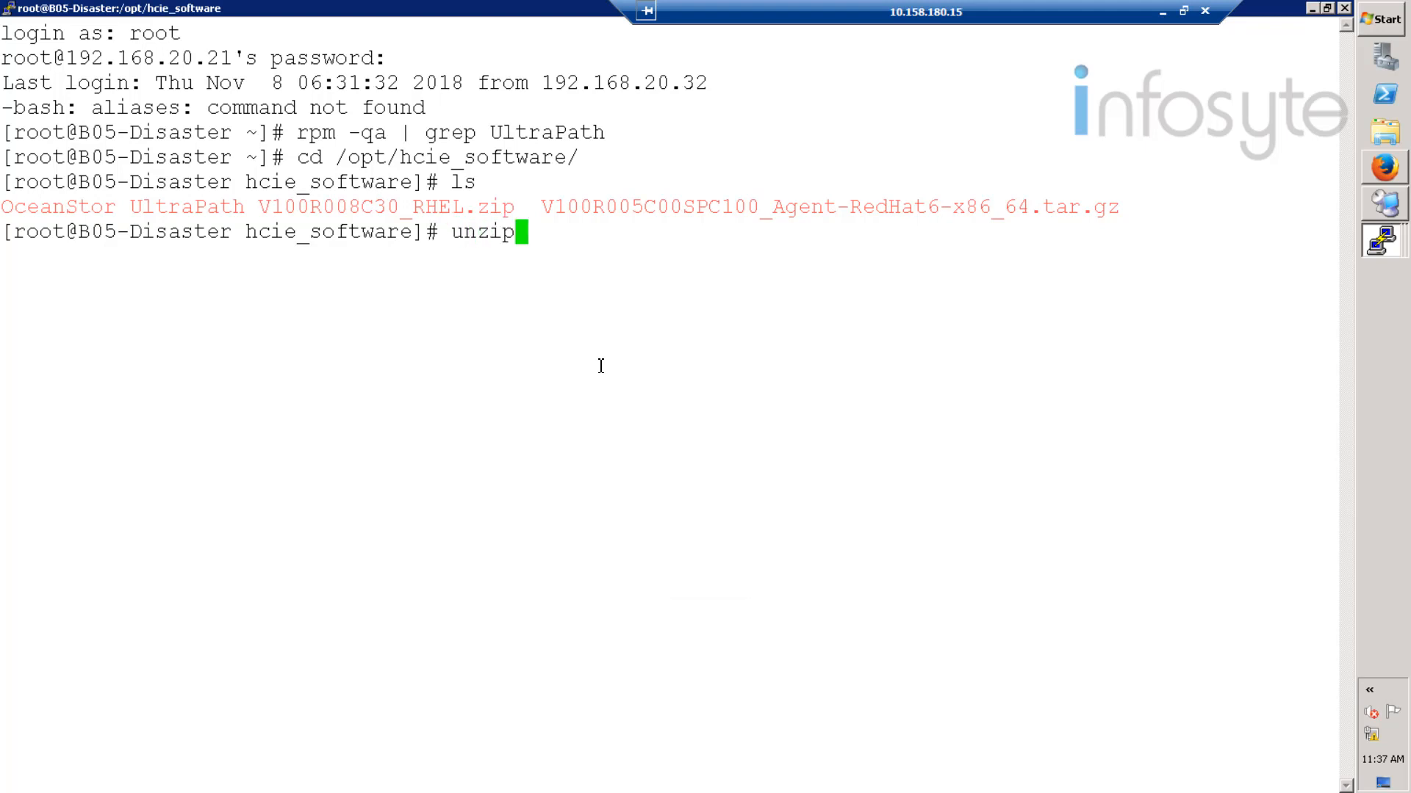
type(" Oc")
key("Tab")
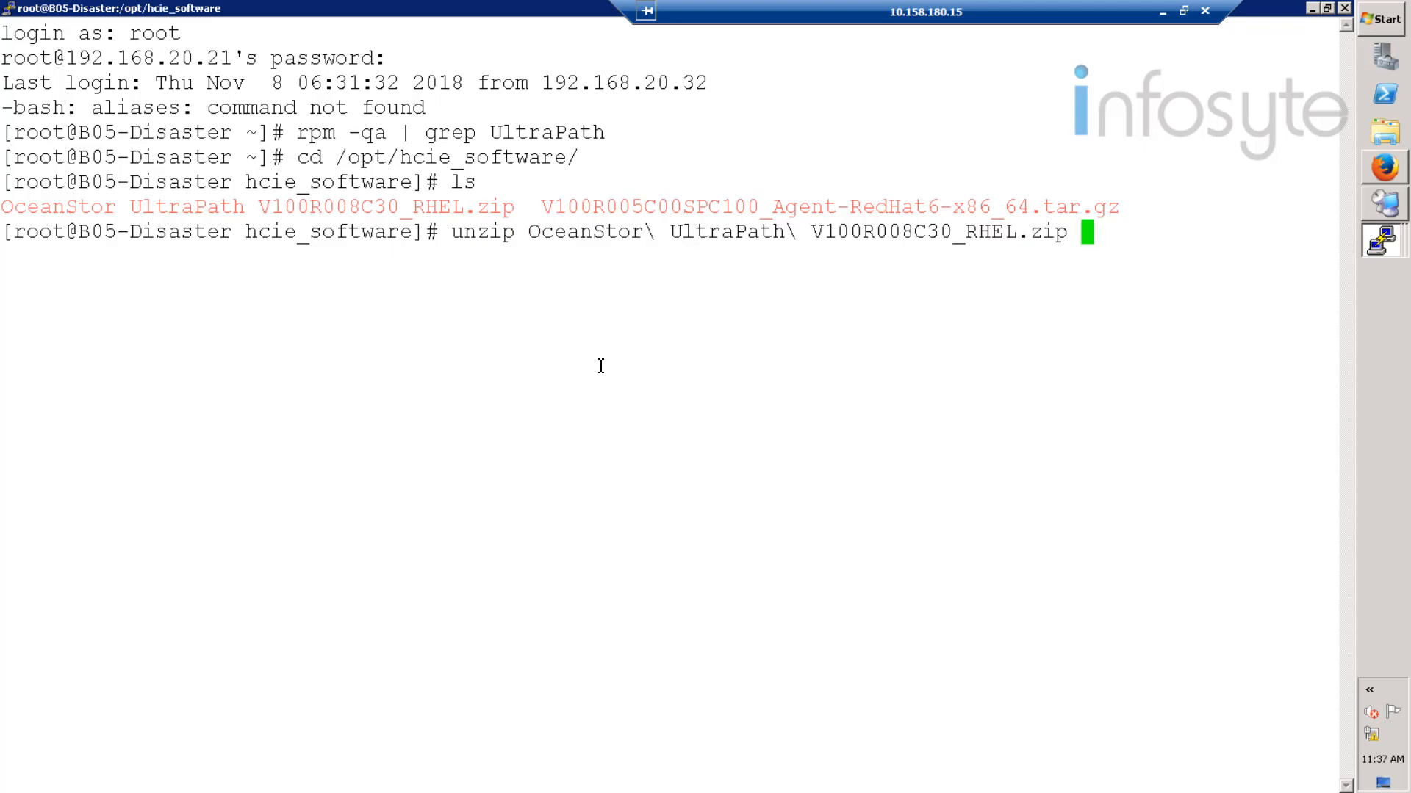
key("Return")
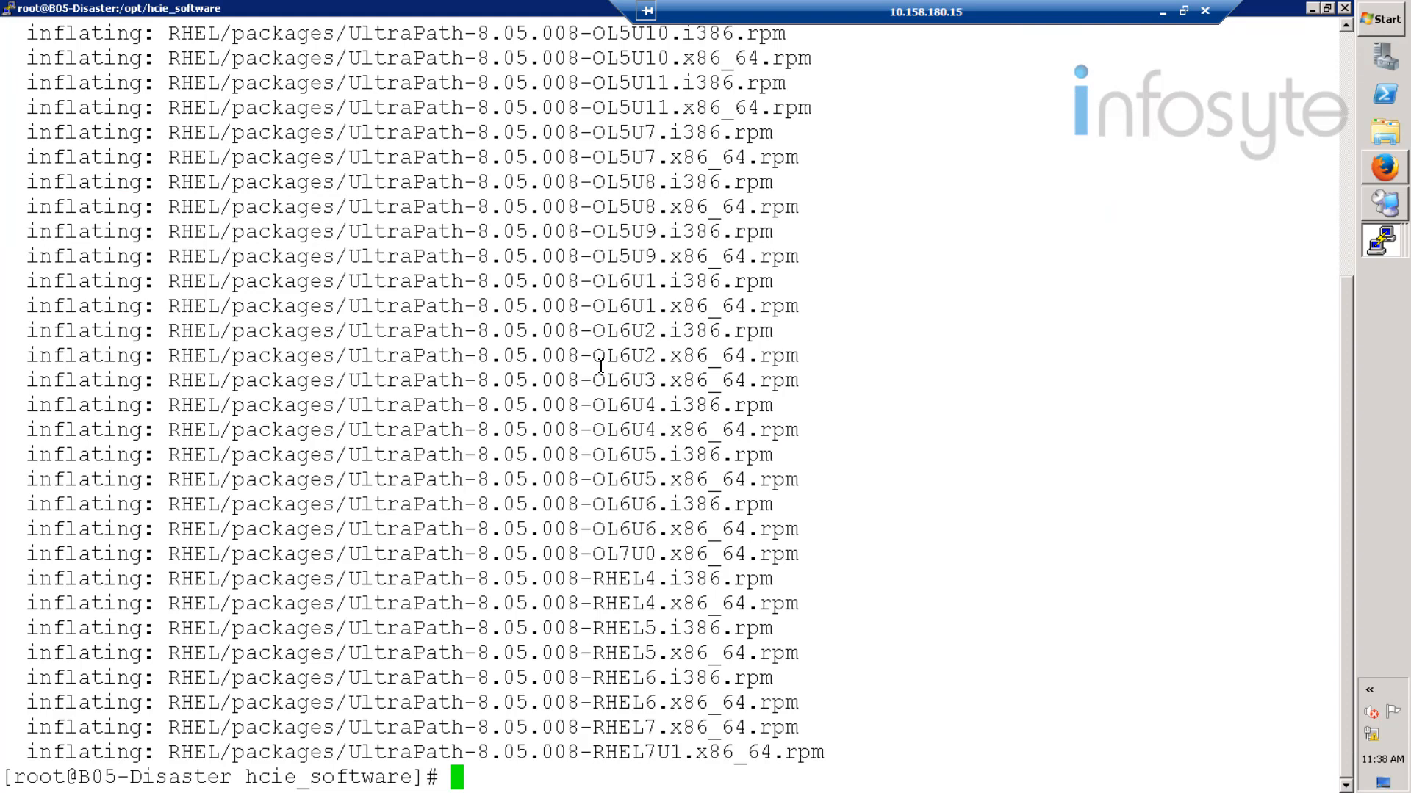
- Run the UltraPath installer with sh install.sh from the extracted RHEL folder
type("ls")
key("Return")
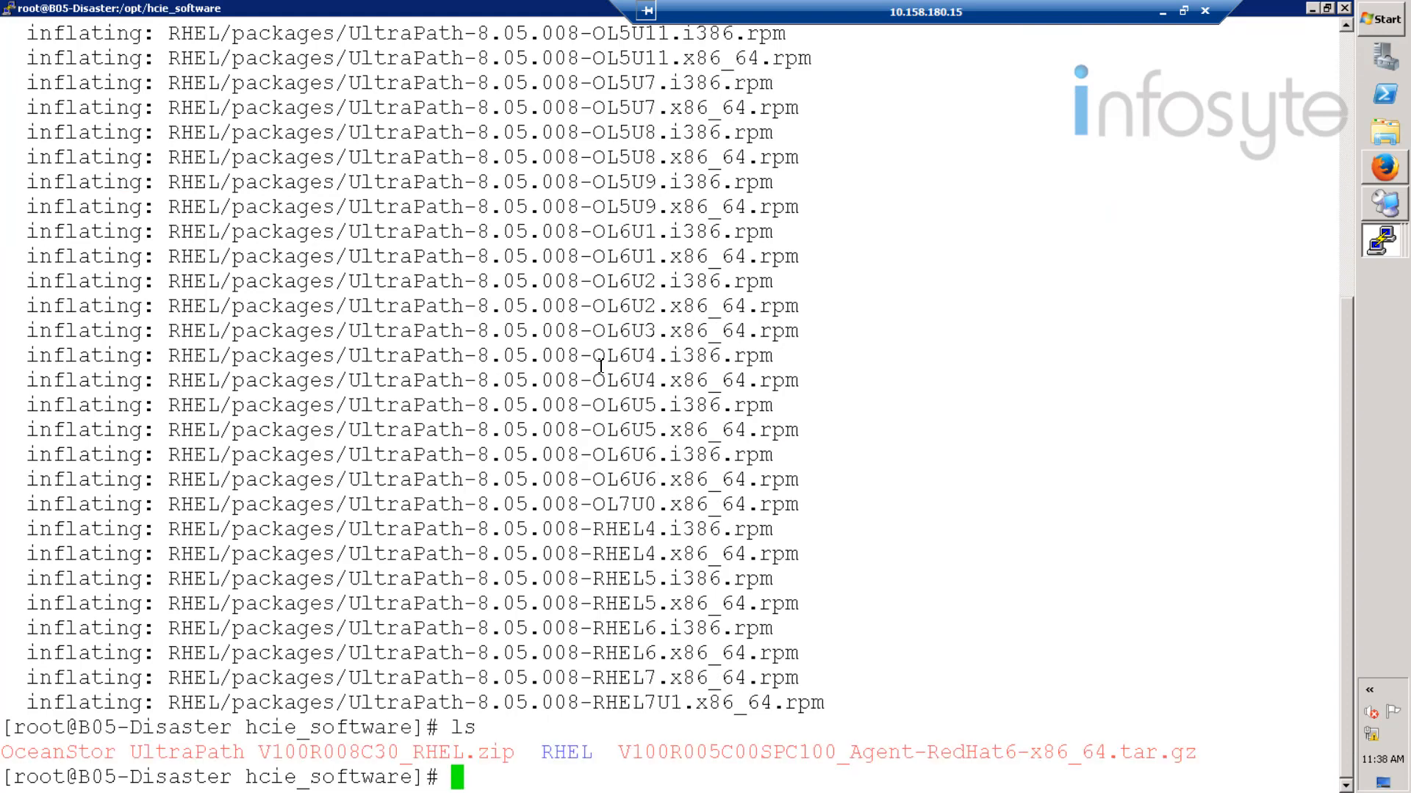
type("cd RHEL")
key("Return")
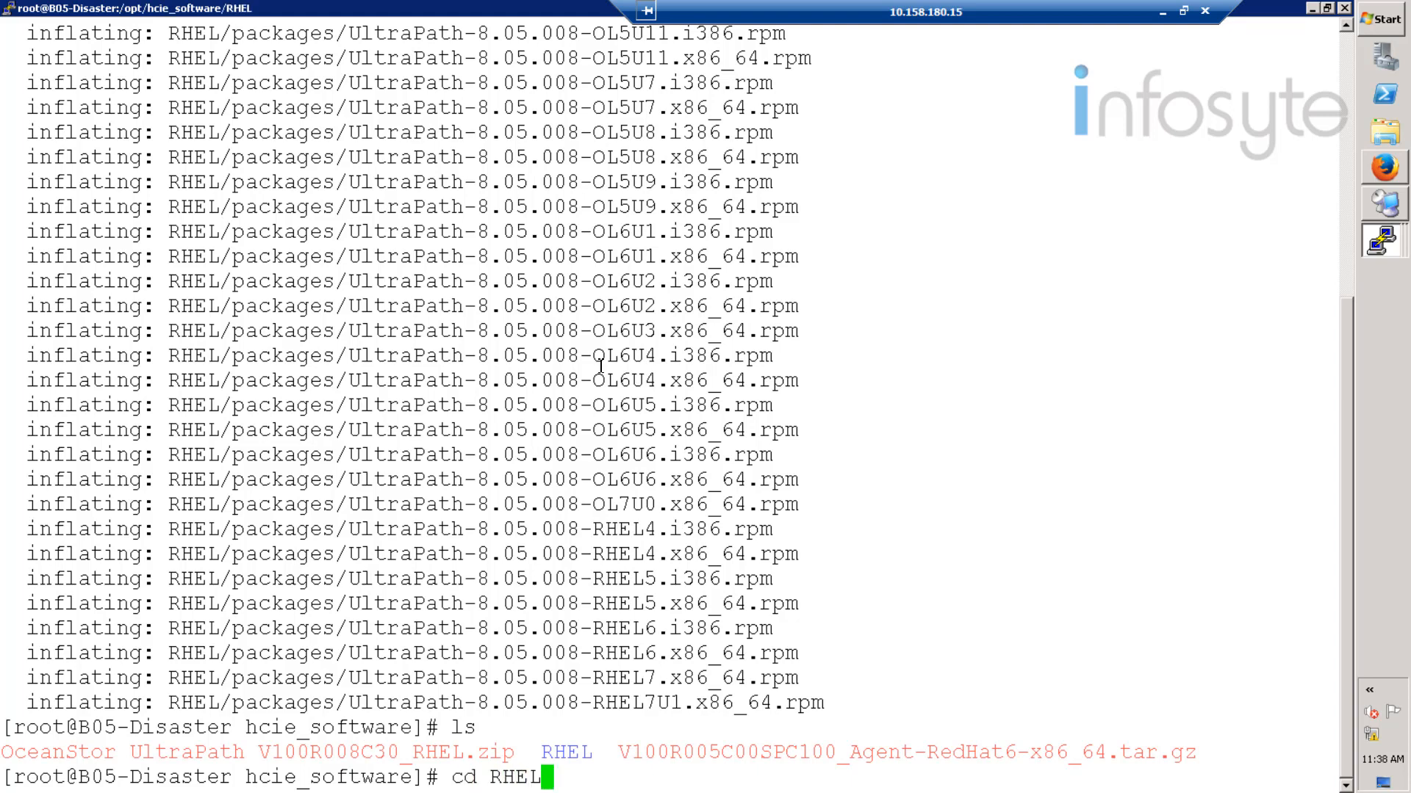
type("ls")
key("Return")
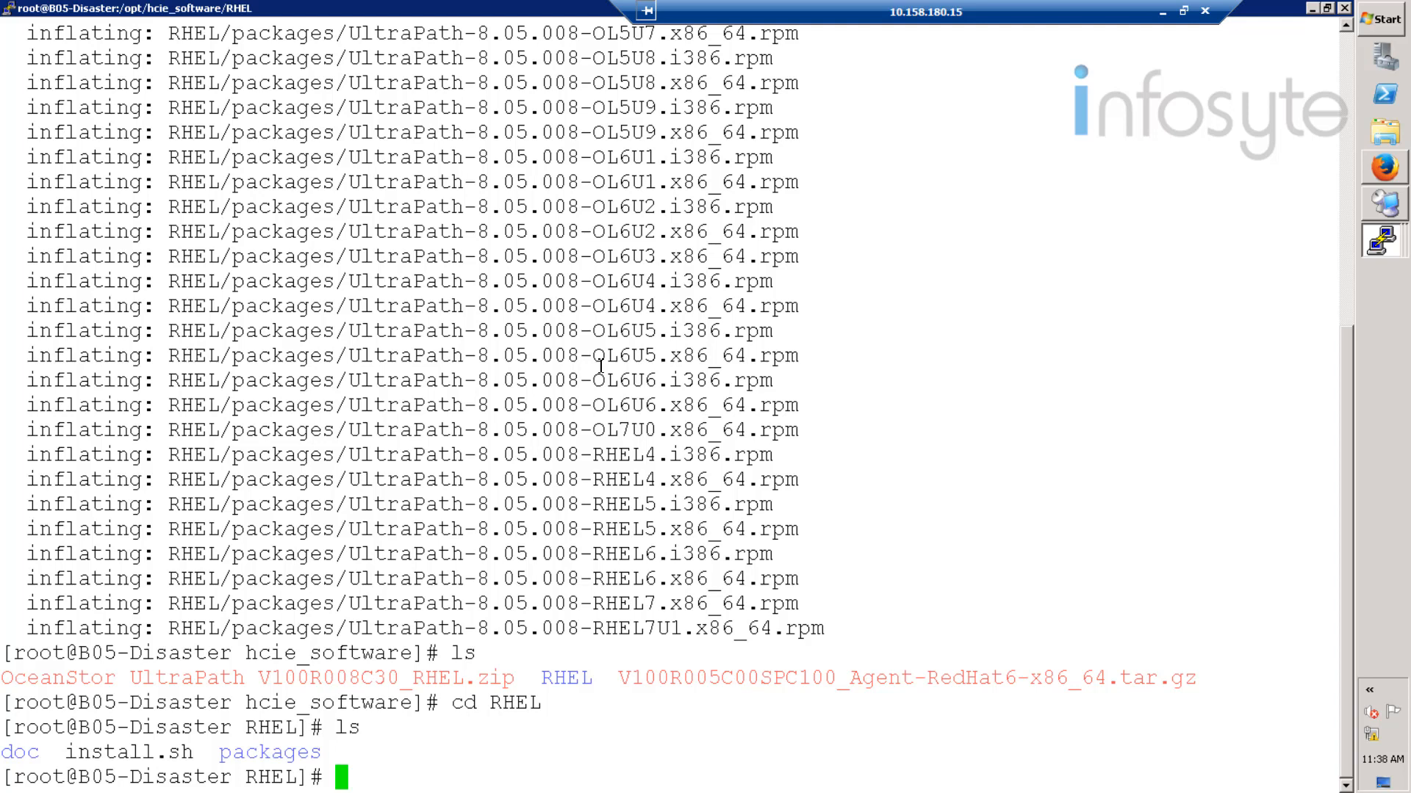
type("sh insta")
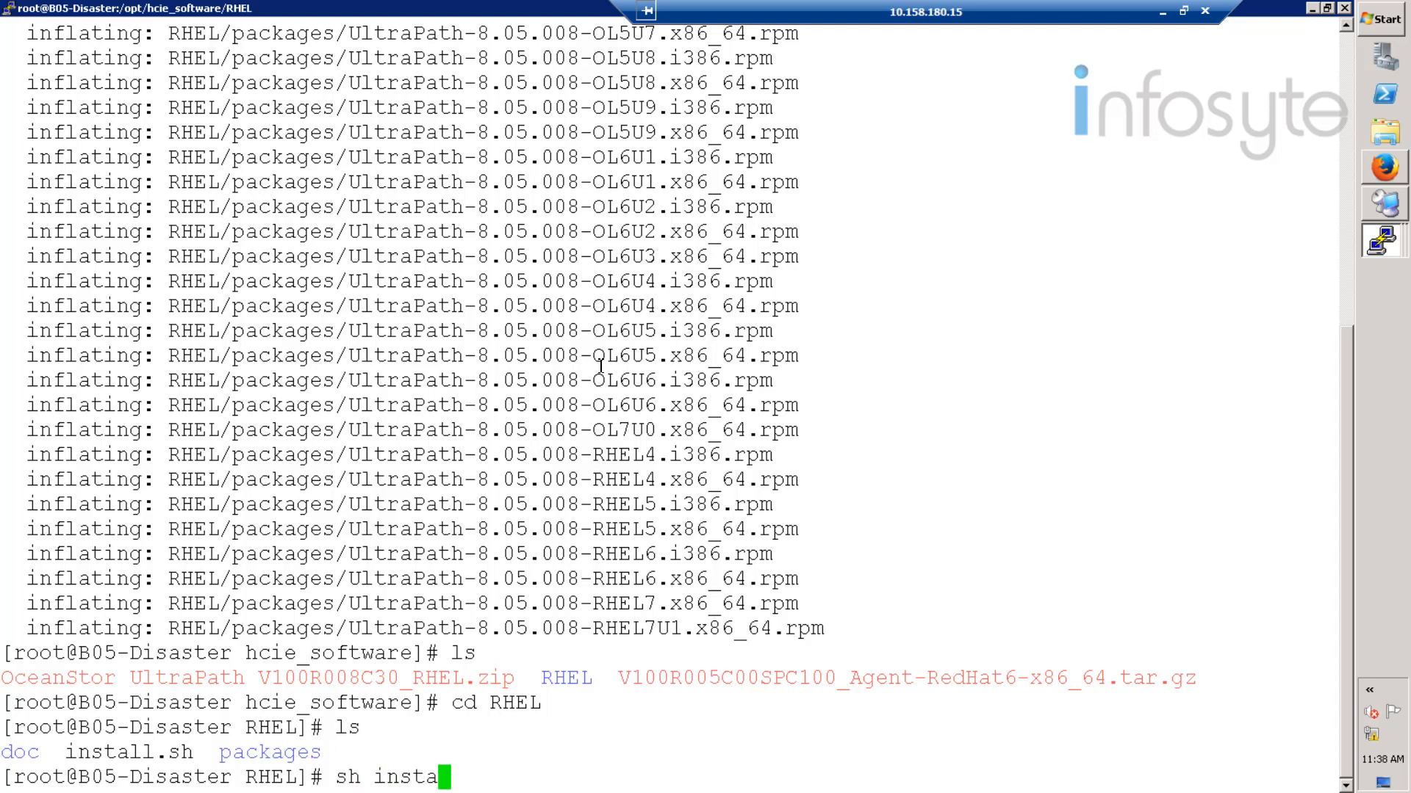
type("ll.sh")
key("Return")
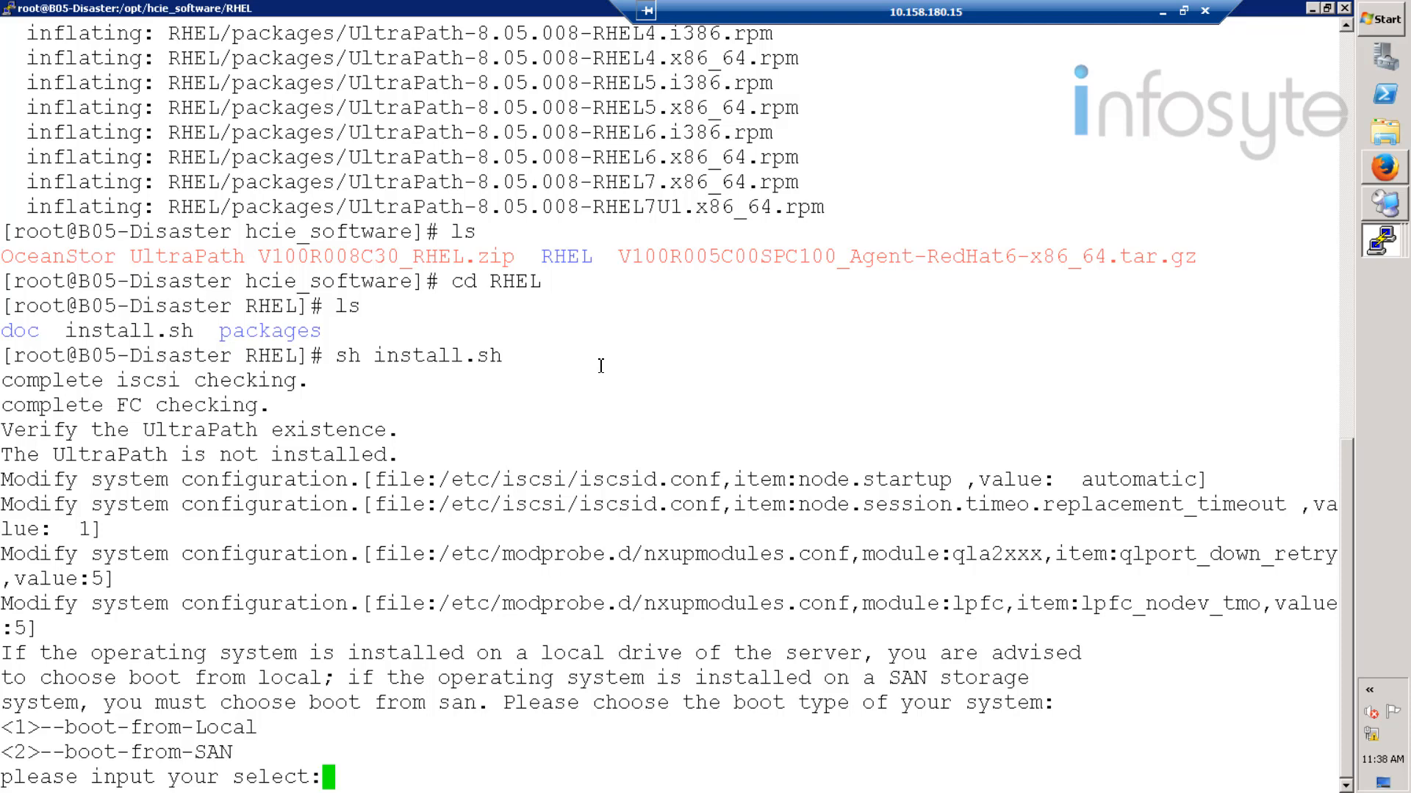
- Choose boot from local (1), restart the DR host, and reconnect to its login prompt
type("1")
key("Return")
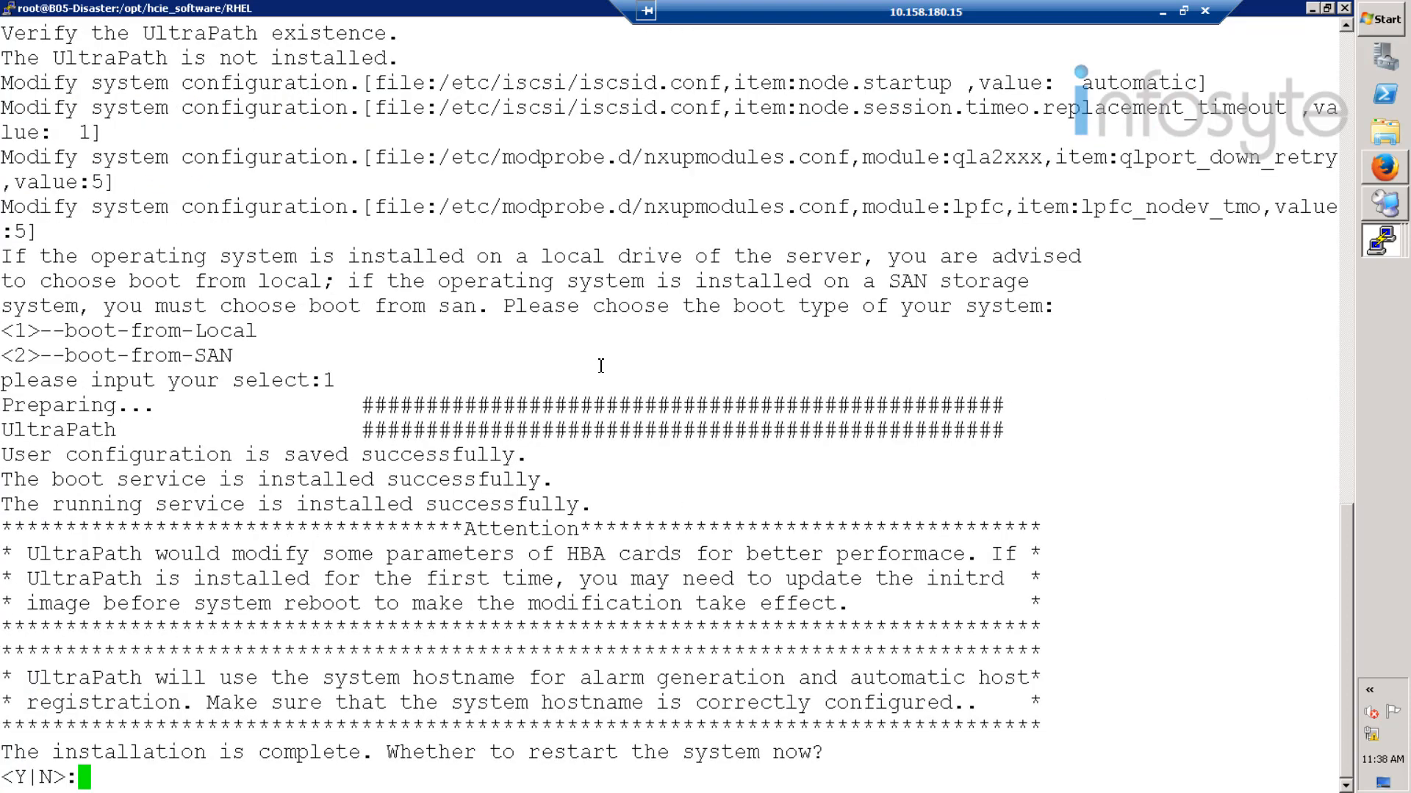
type("Y")
key("Return")
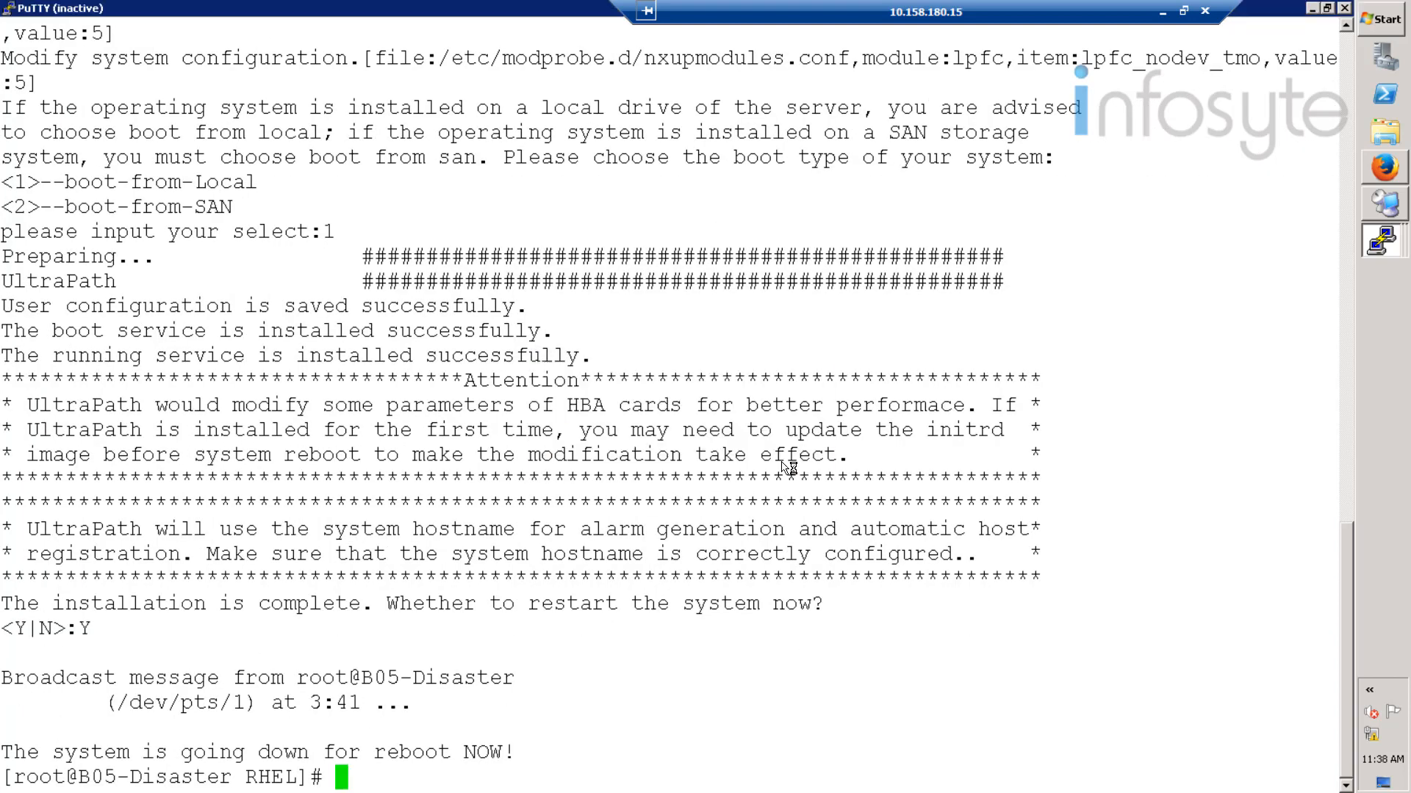
left_click(742, 460)
left_click(377, 180)
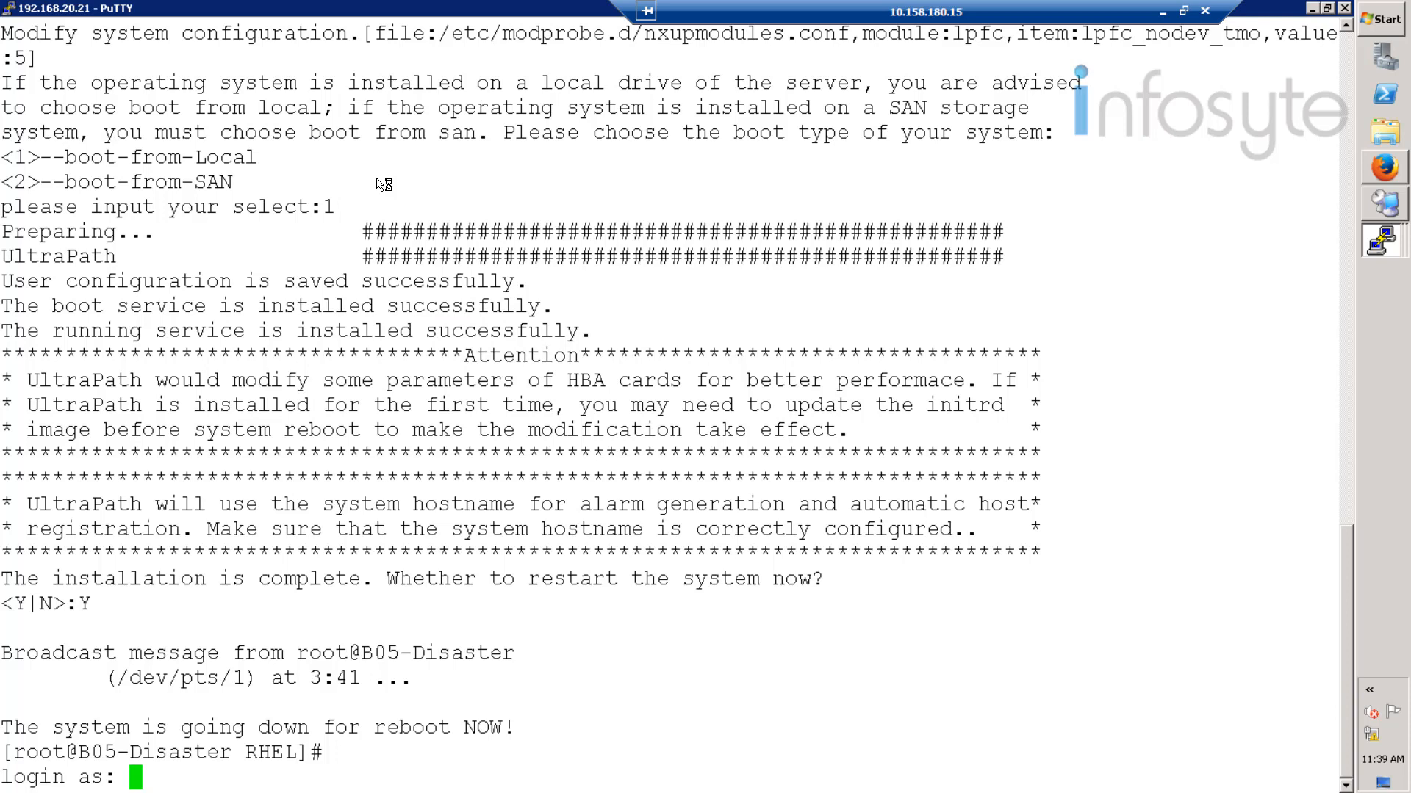
- Log back in to the rebooted DR host as root
type("root")
key("Return")
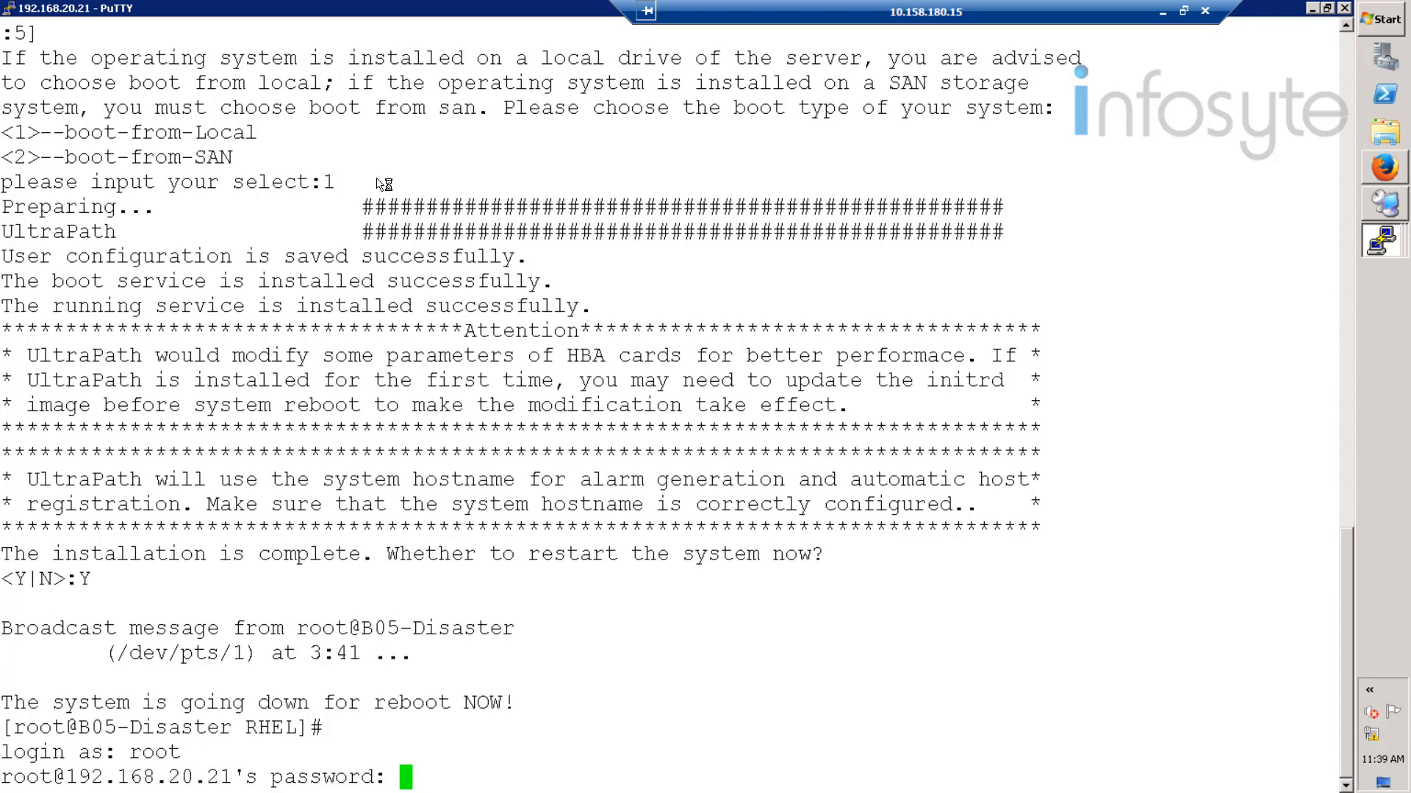
key("Return")
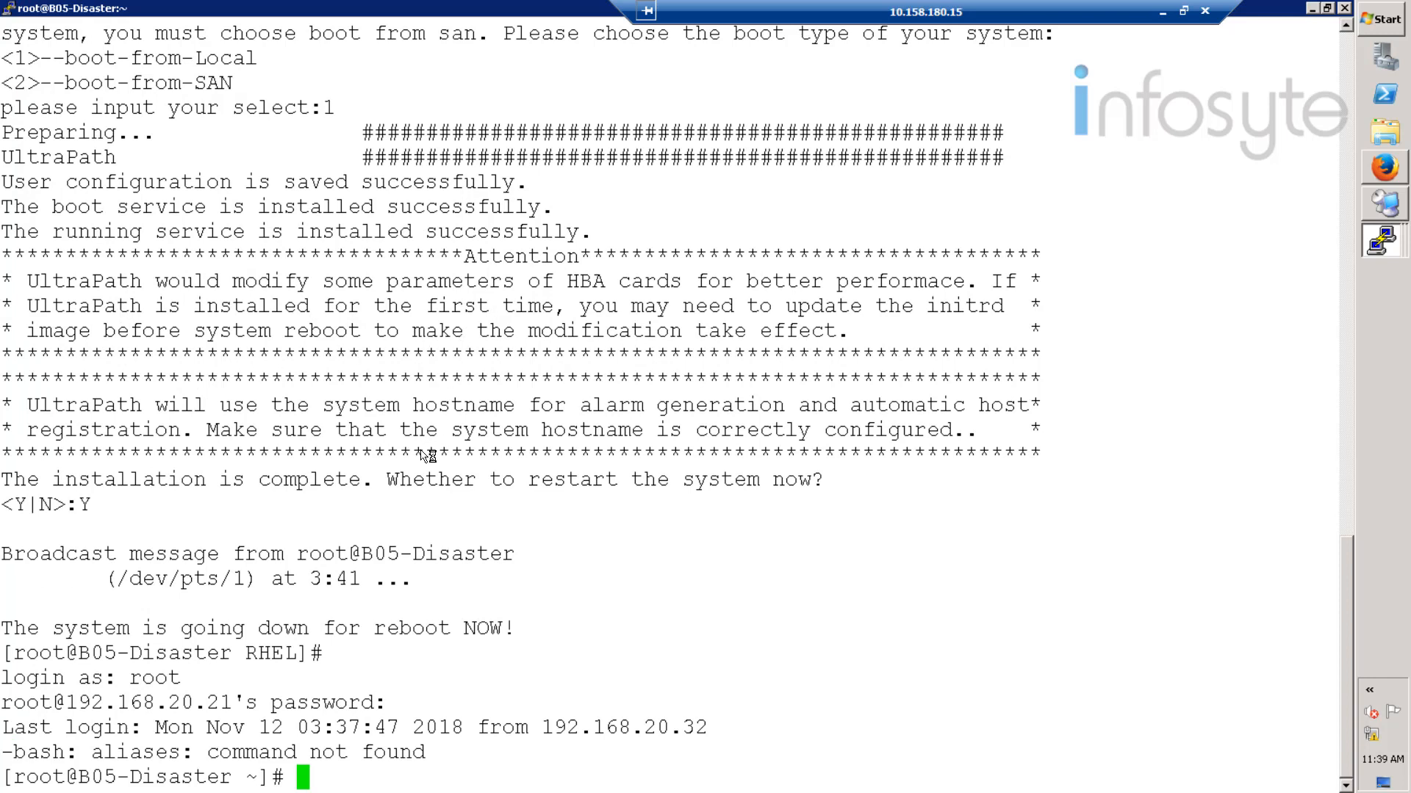
- Verify UltraPath-8.05.008-2.x86_64 is installed using rpm -qa | grep UltraPath
right_click(429, 455)
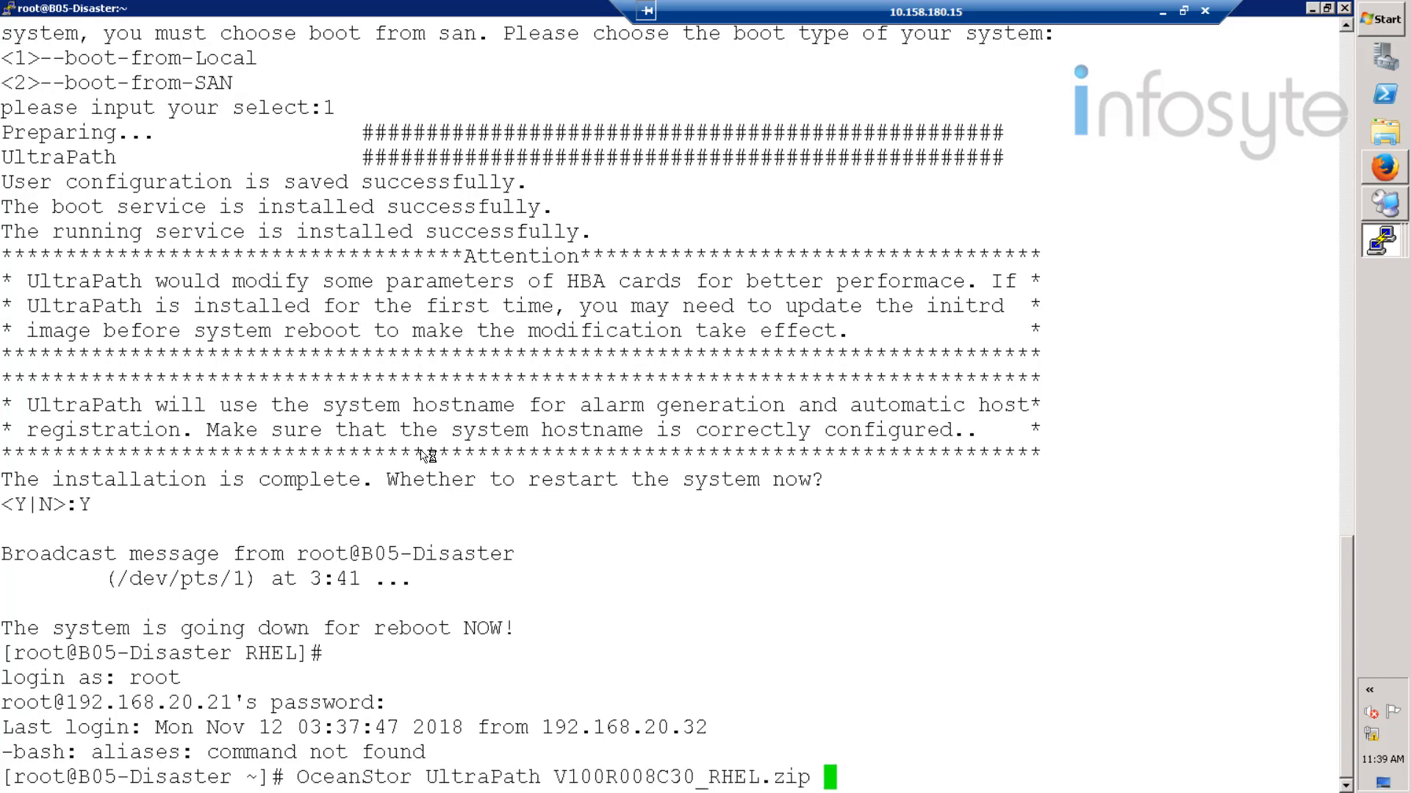
key("BackSpace")
key("BackSpace")
key("BackSpace")
key("BackSpace")
key("BackSpace")
key("BackSpace")
key("BackSpace")
key("BackSpace")
key("BackSpace")
key("BackSpace")
key("BackSpace")
key("BackSpace")
key("BackSpace")
key("BackSpace")
key("BackSpace")
key("BackSpace")
key("BackSpace")
key("BackSpace")
key("BackSpace")
key("BackSpace")
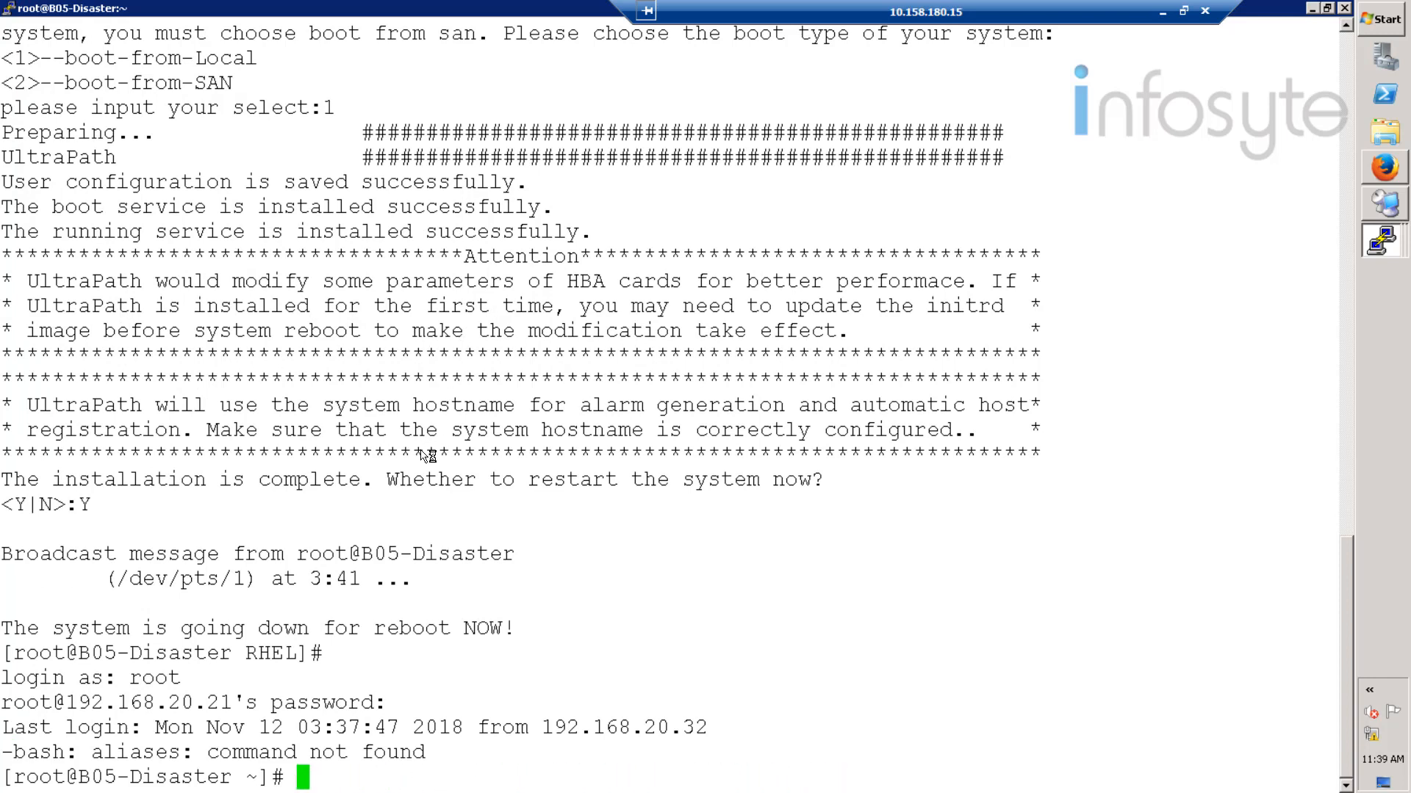
type("rpm -qa |")
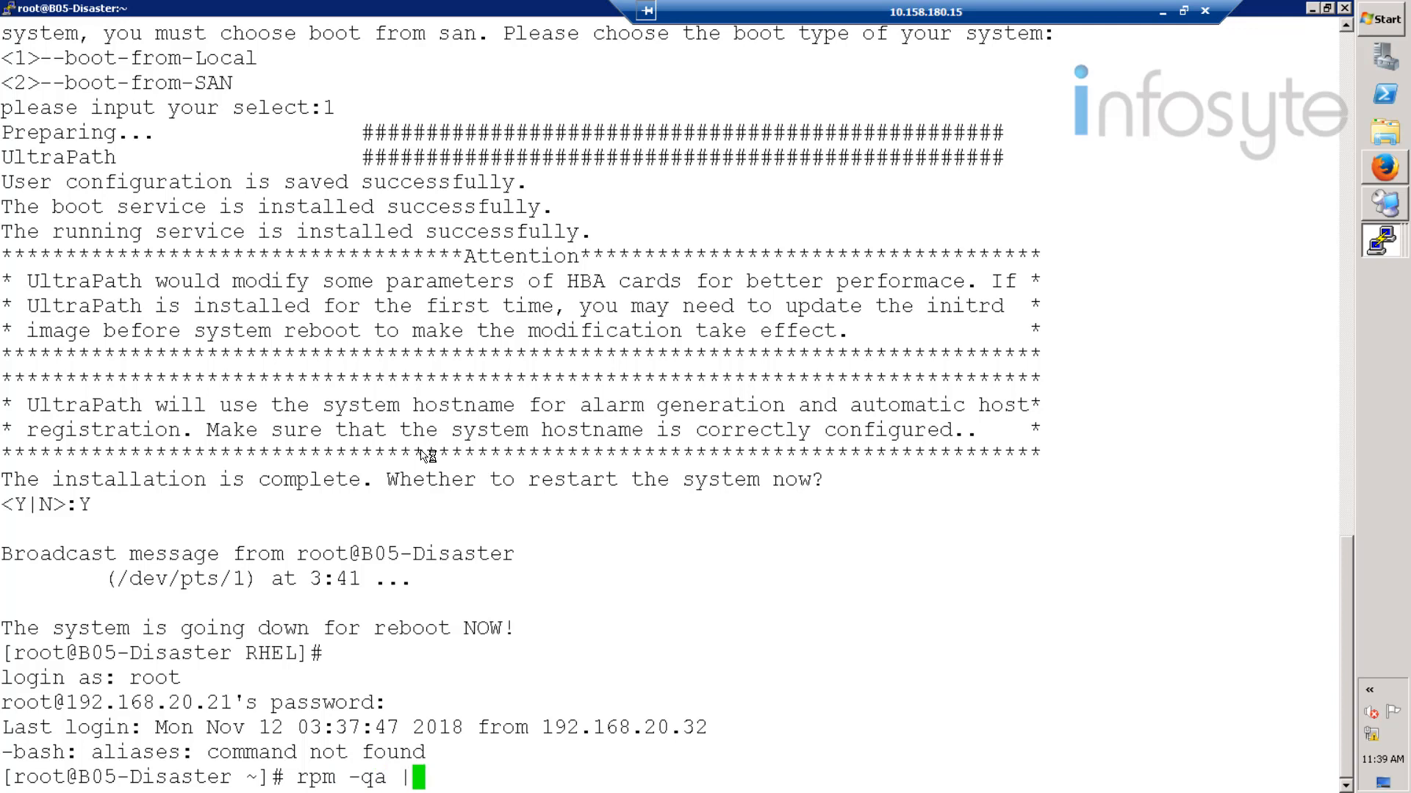
type(" grep ")
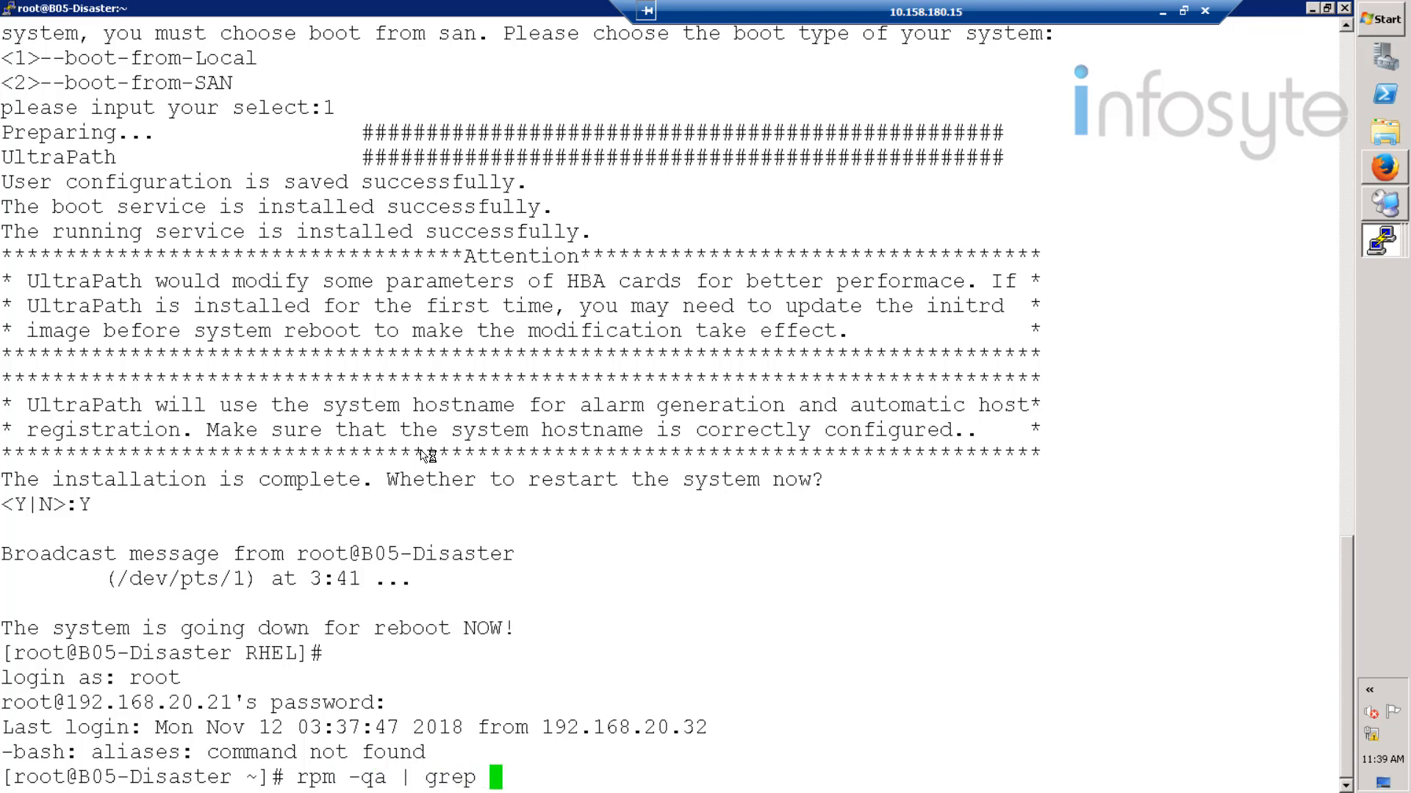
type("UltraPath")
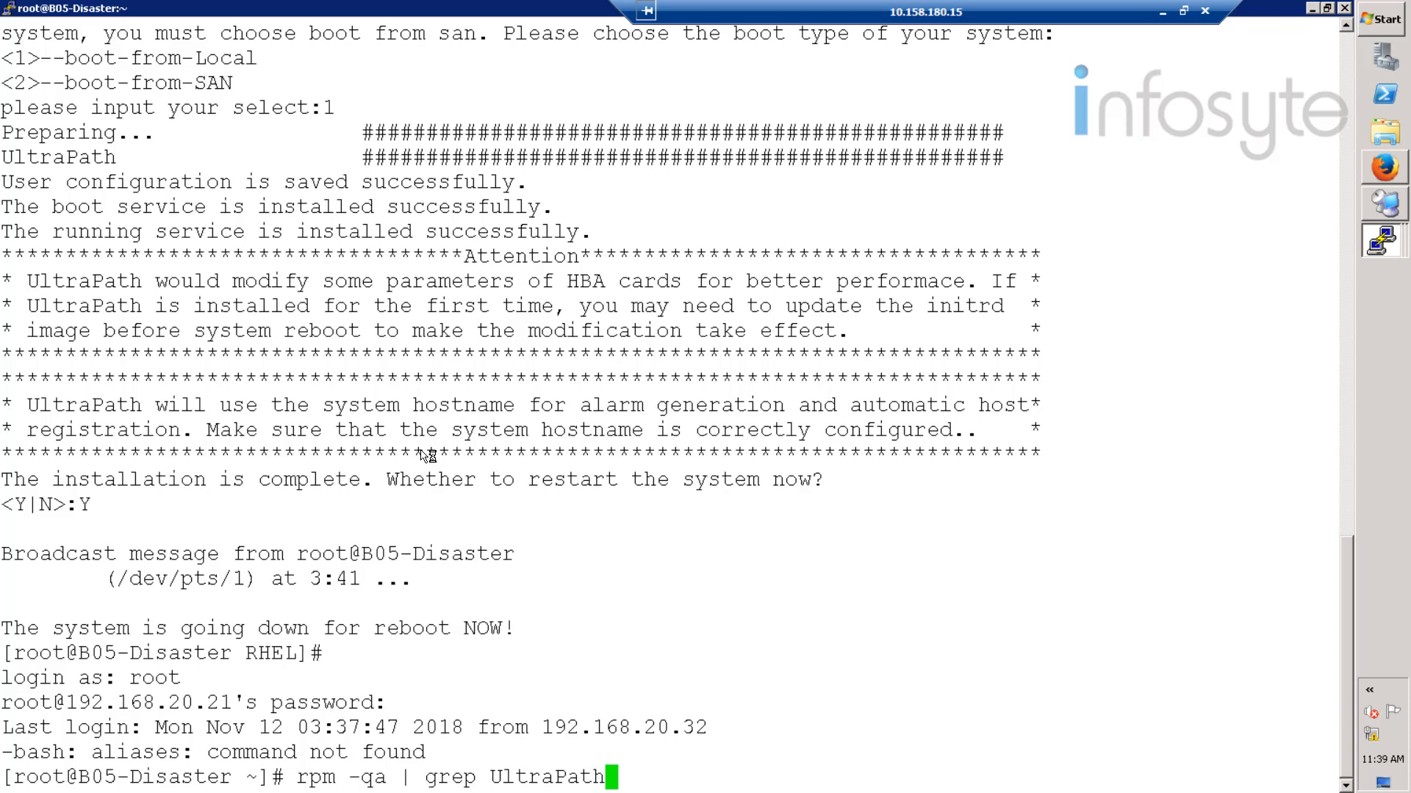
key("Return")
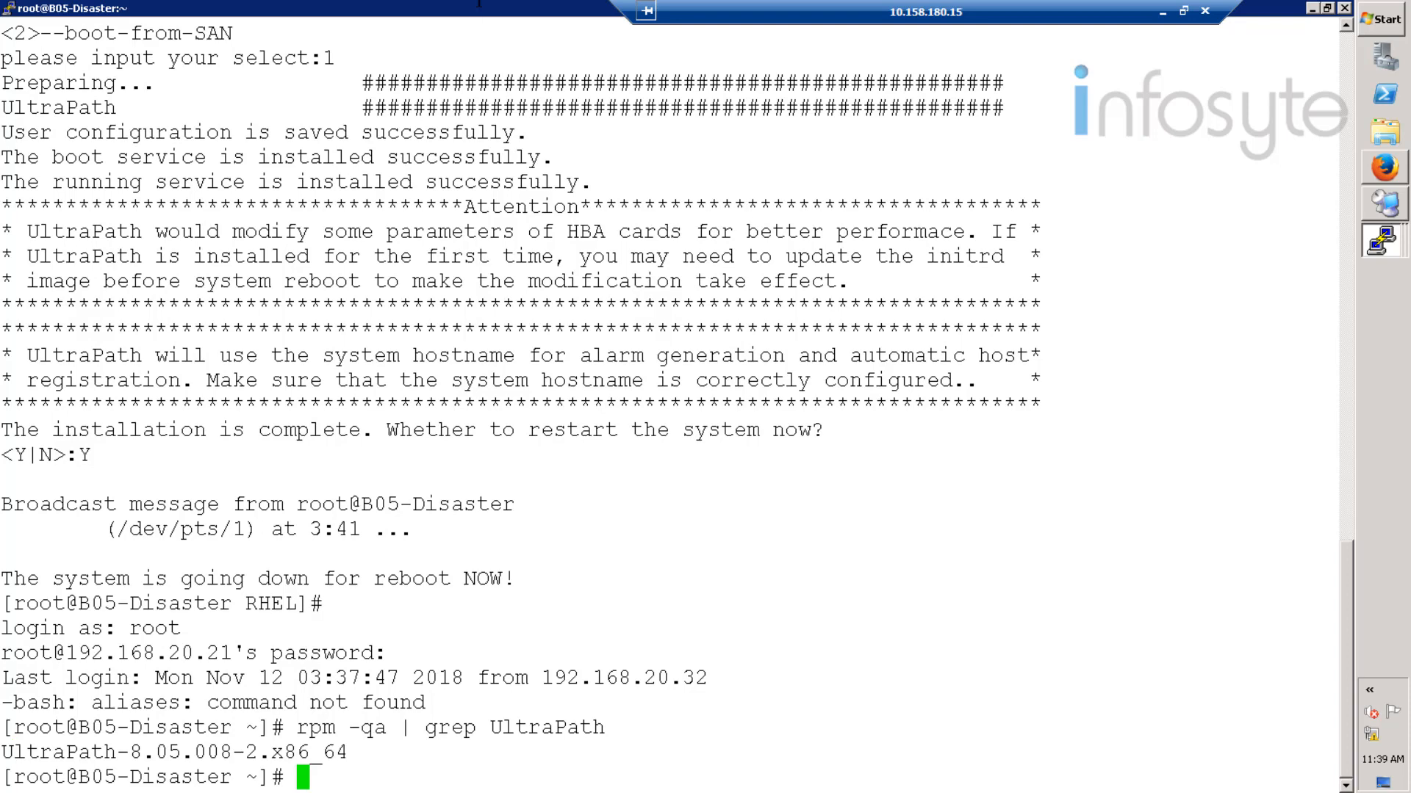
left_click(1312, 9)
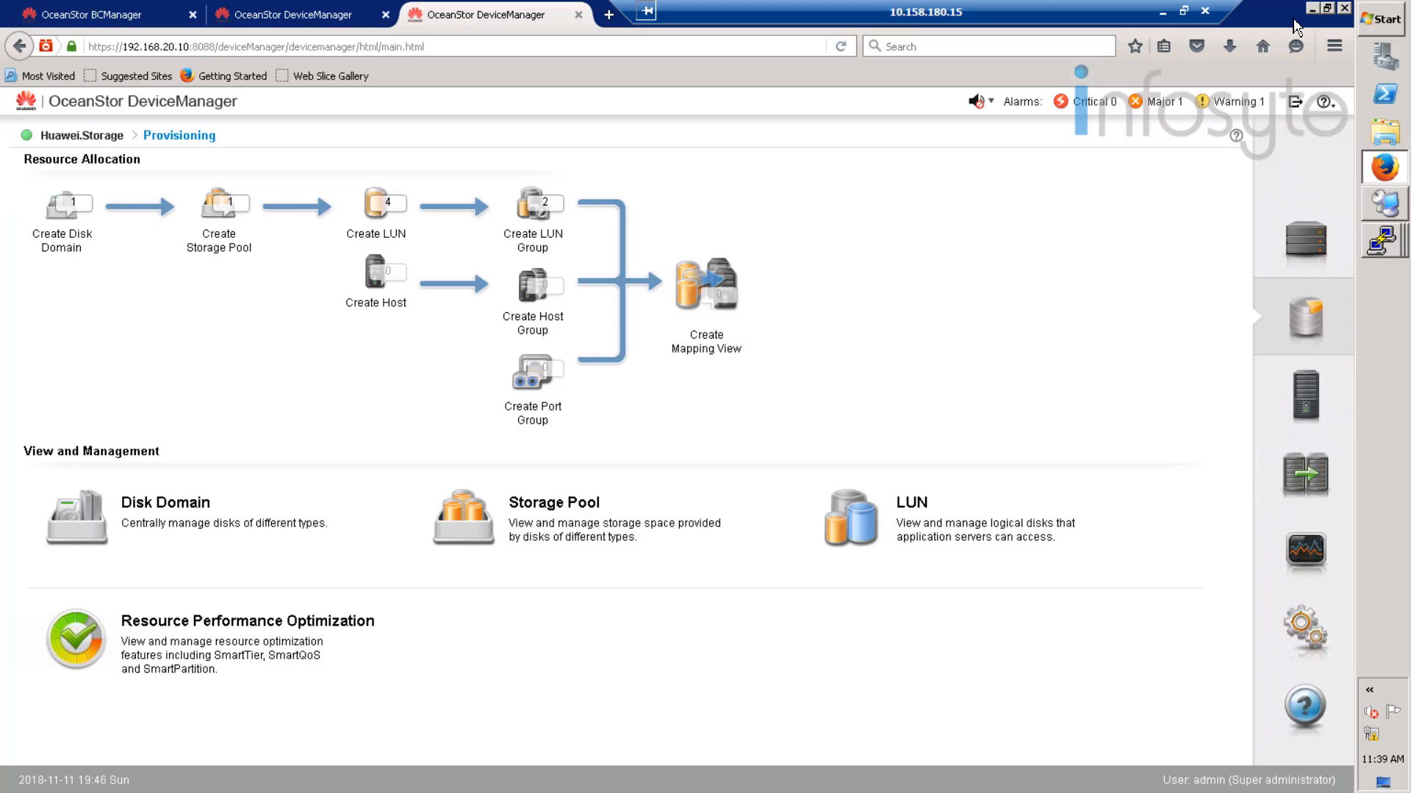
- Test the oracle recovery plan on host B05-Disaster at the Disaster DR site
left_click(1315, 6)
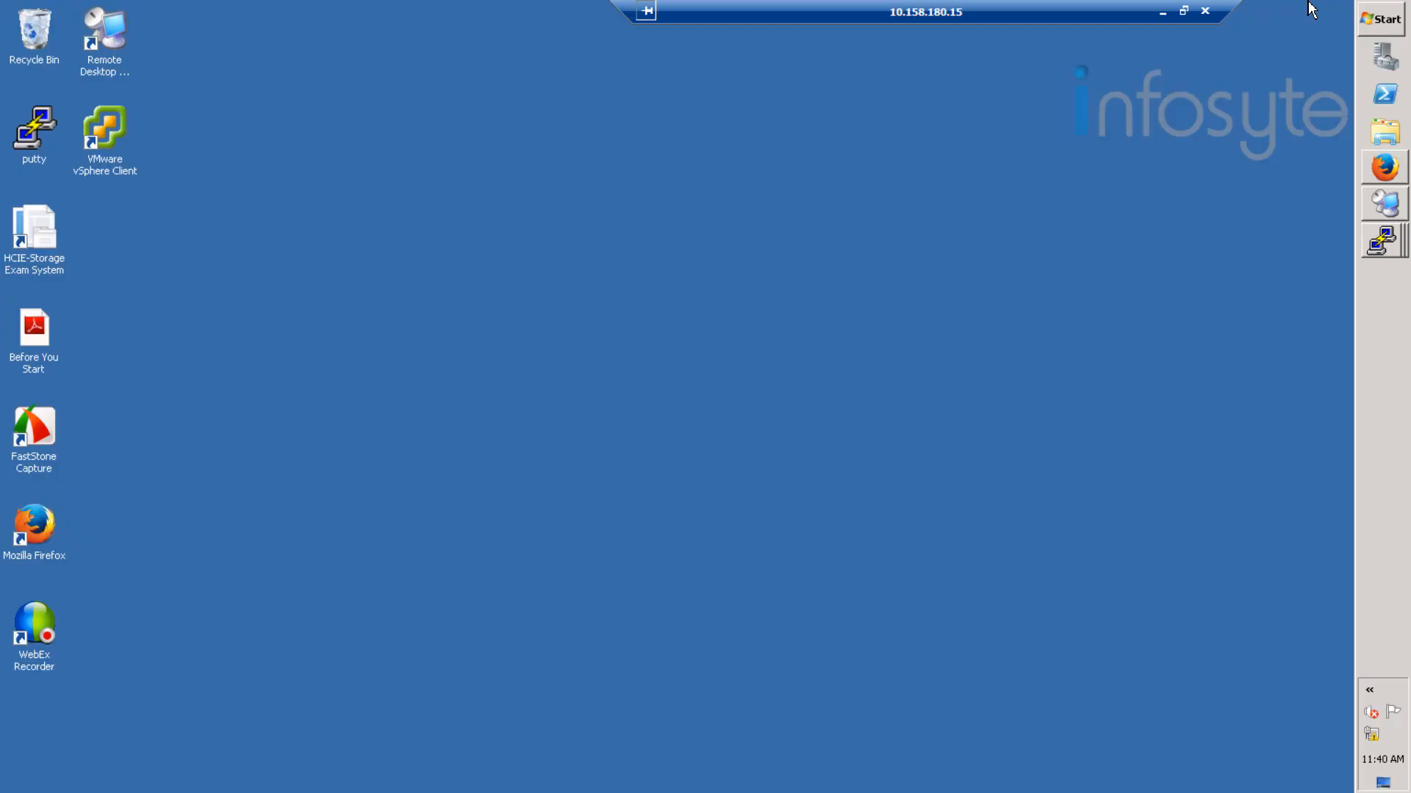
left_click(1386, 170)
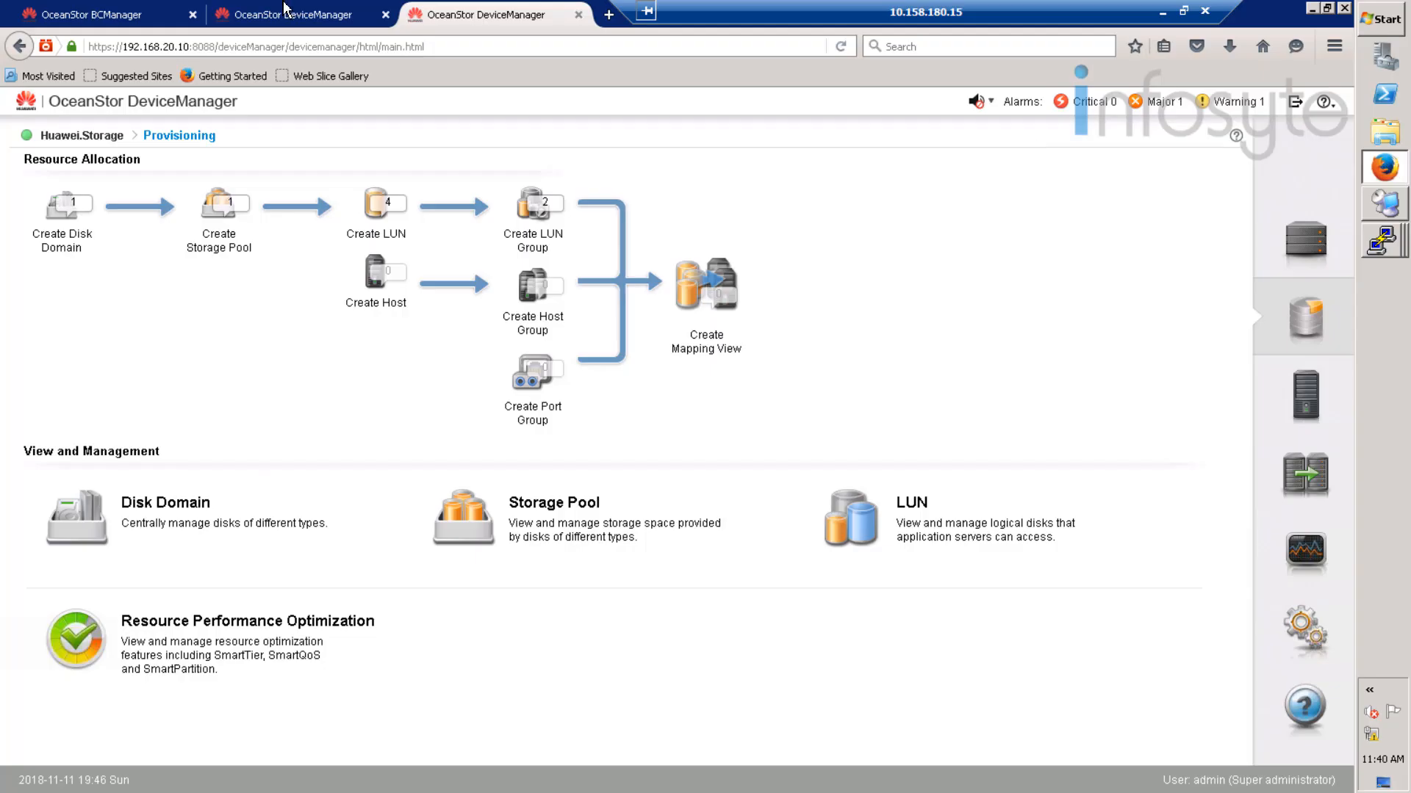
left_click(95, 18)
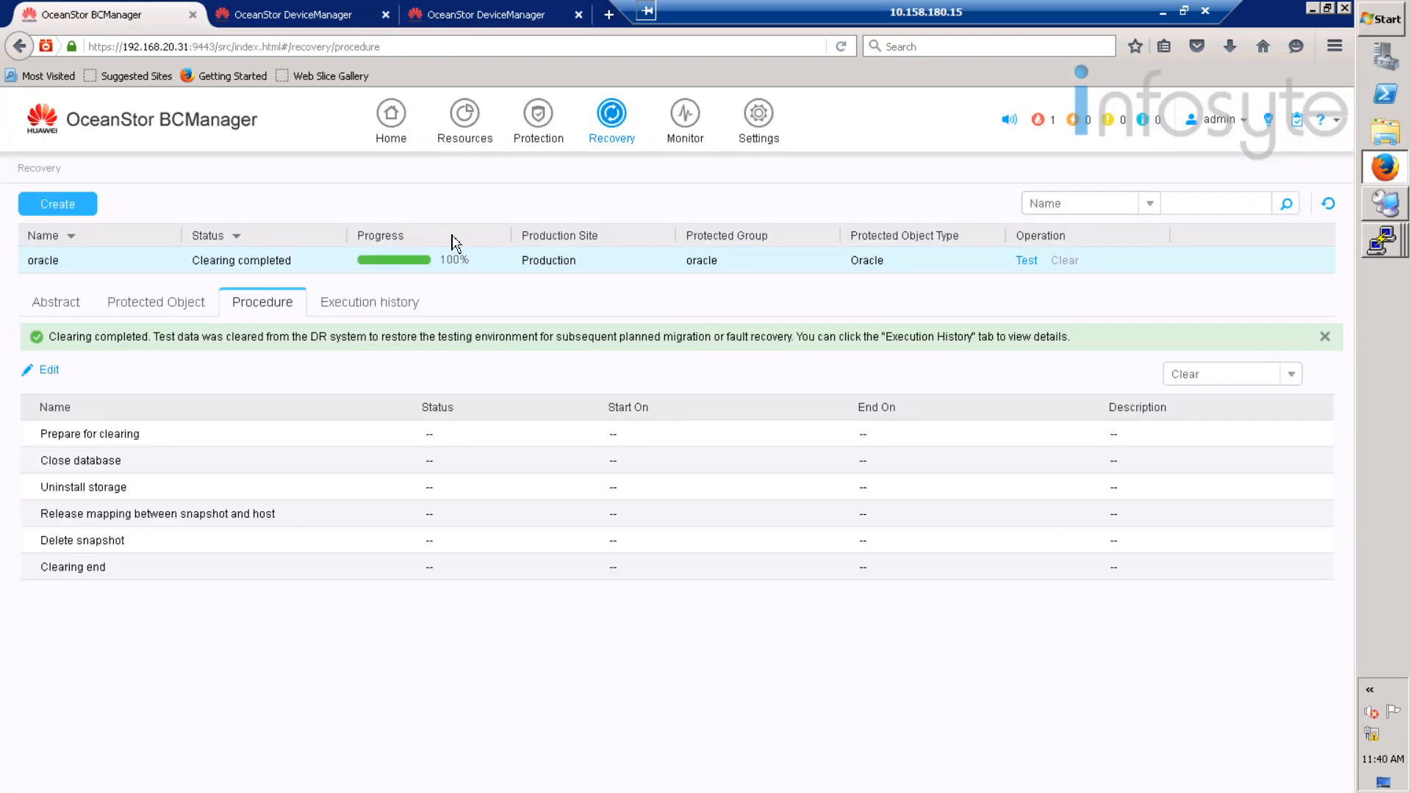
left_click(1027, 262)
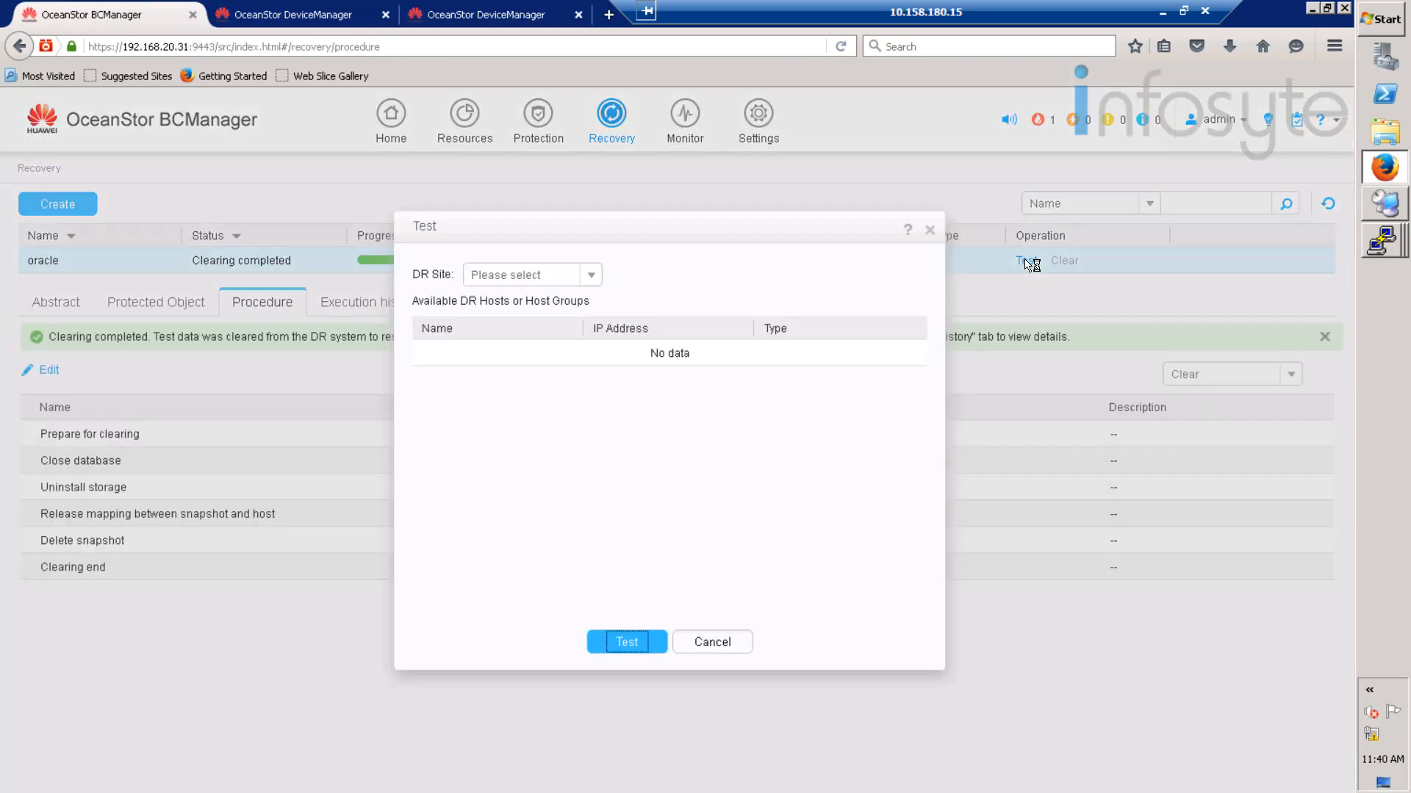
left_click(596, 272)
left_click(476, 304)
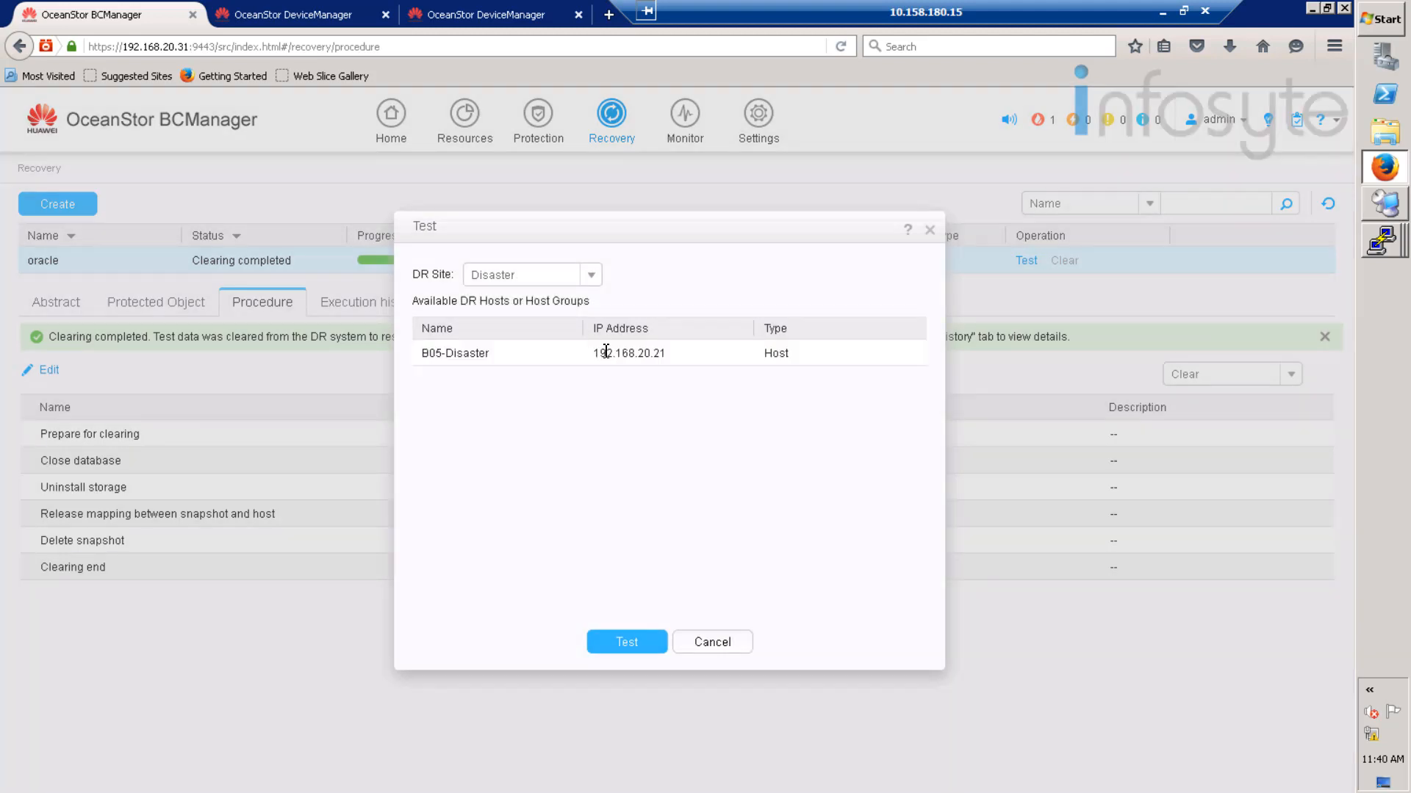
left_click(604, 353)
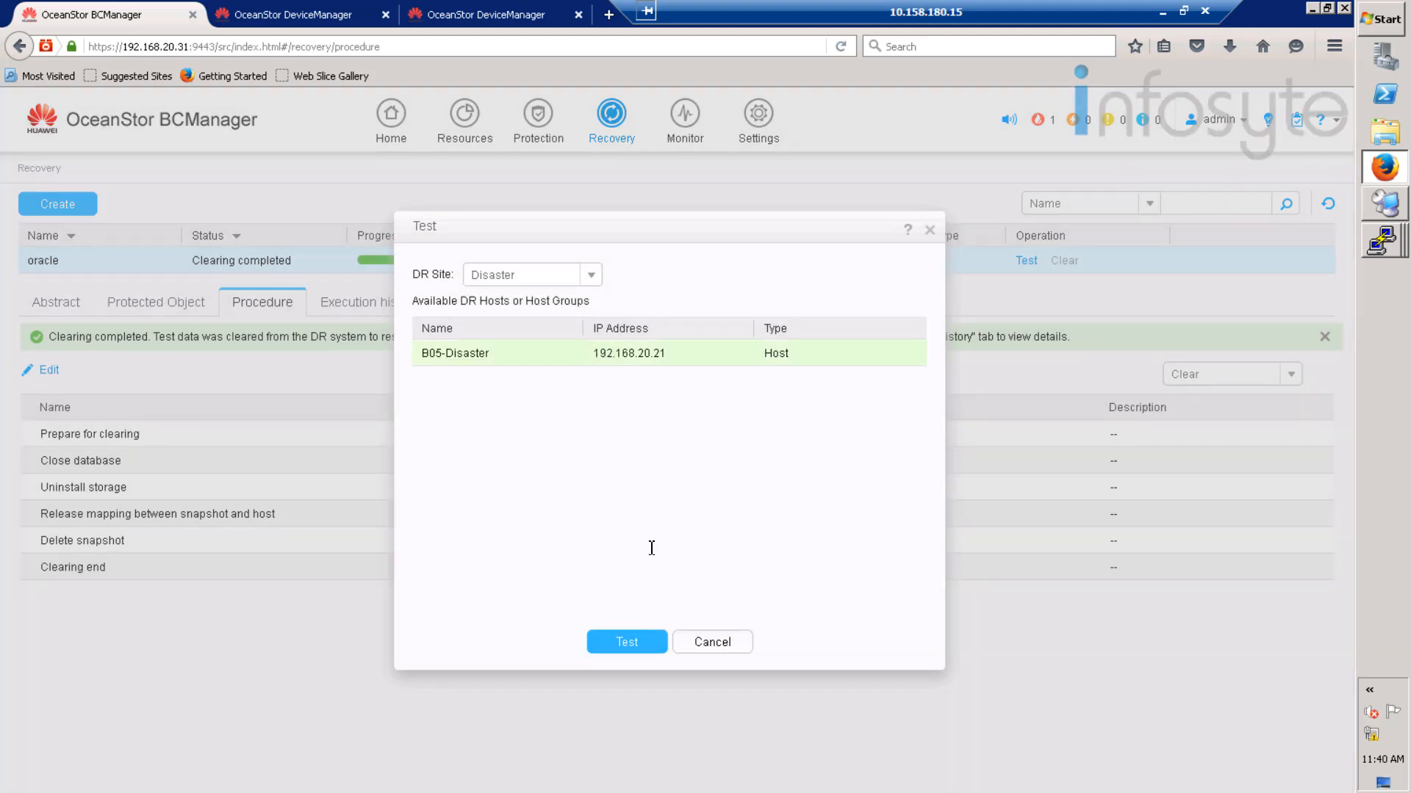
left_click(623, 646)
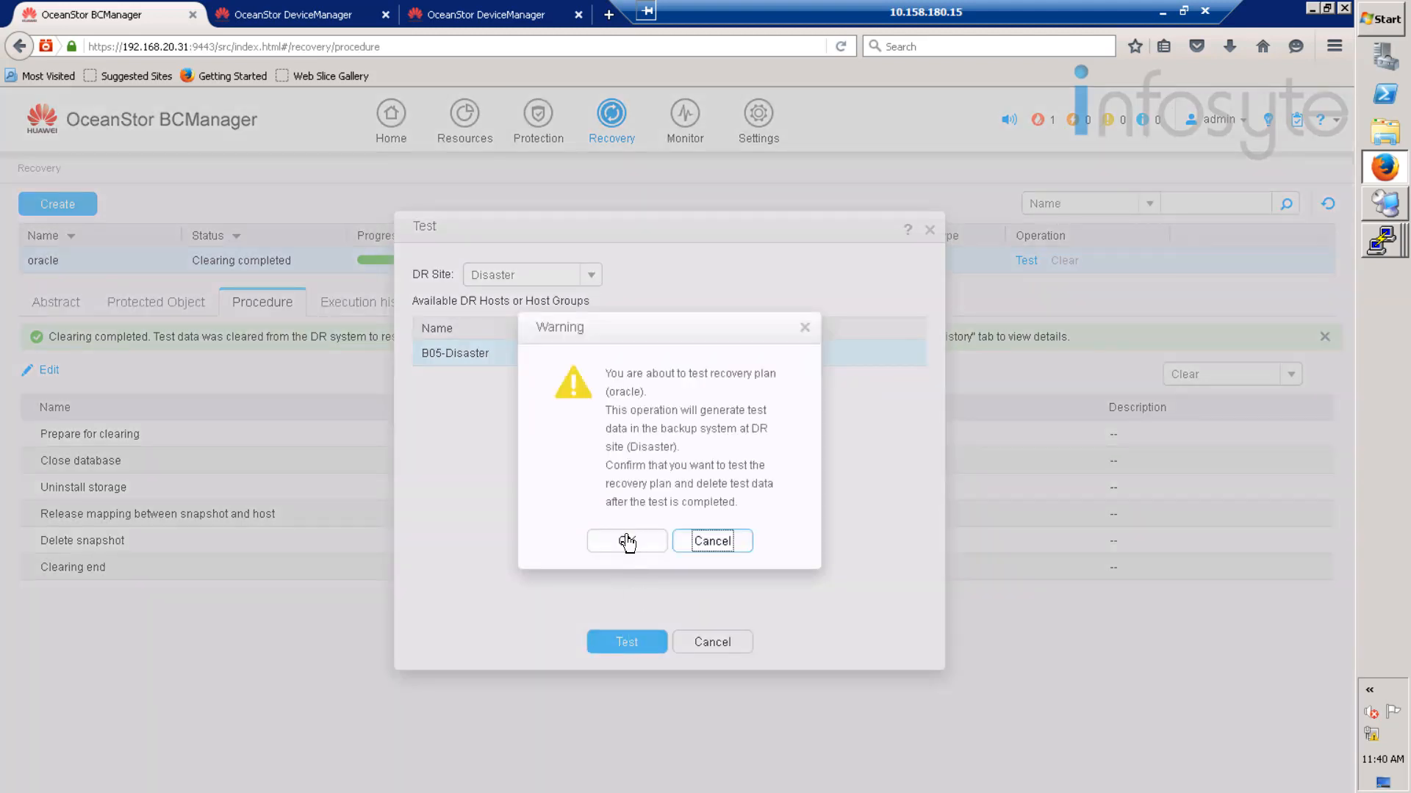
left_click(628, 542)
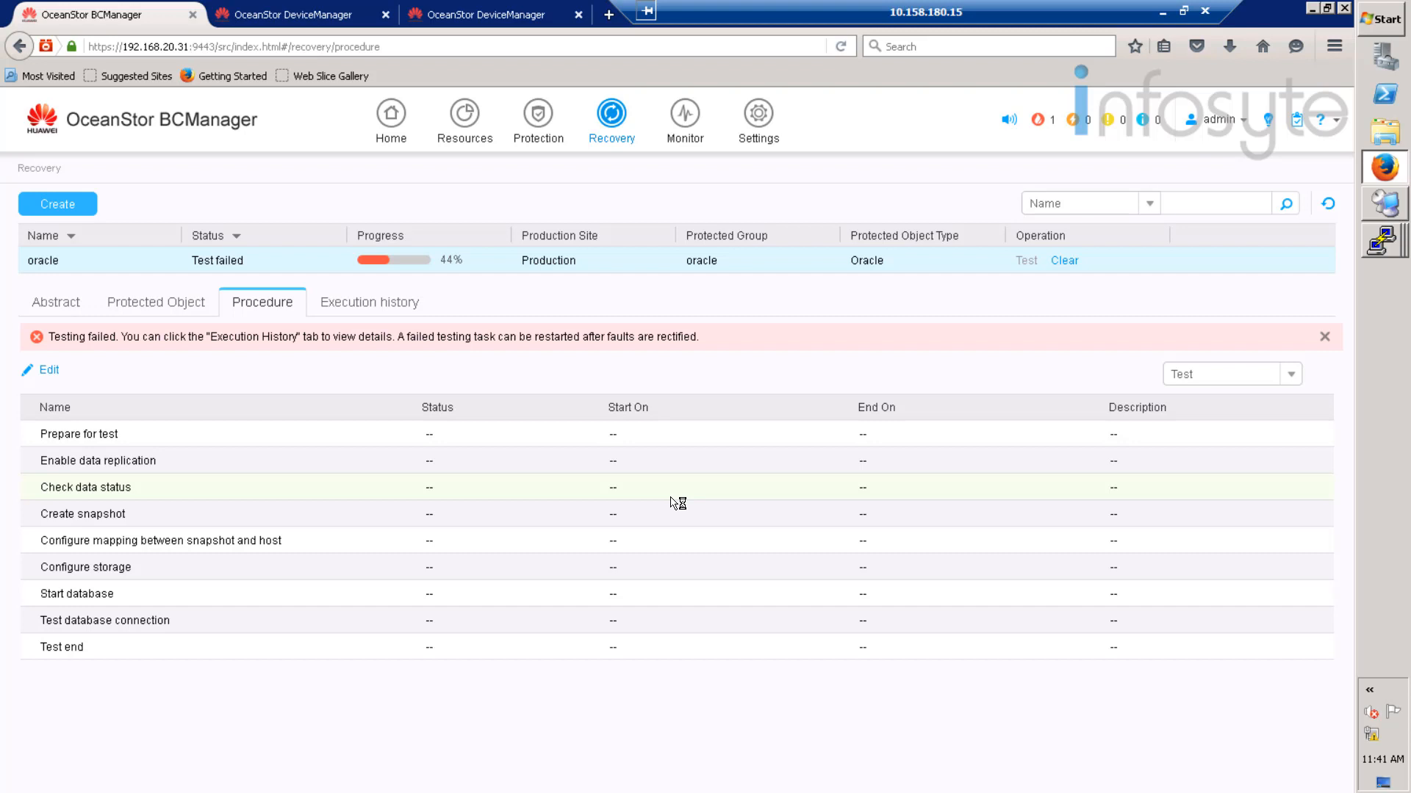
- Review the failed oracle test's execution details in Execution history
left_click(387, 311)
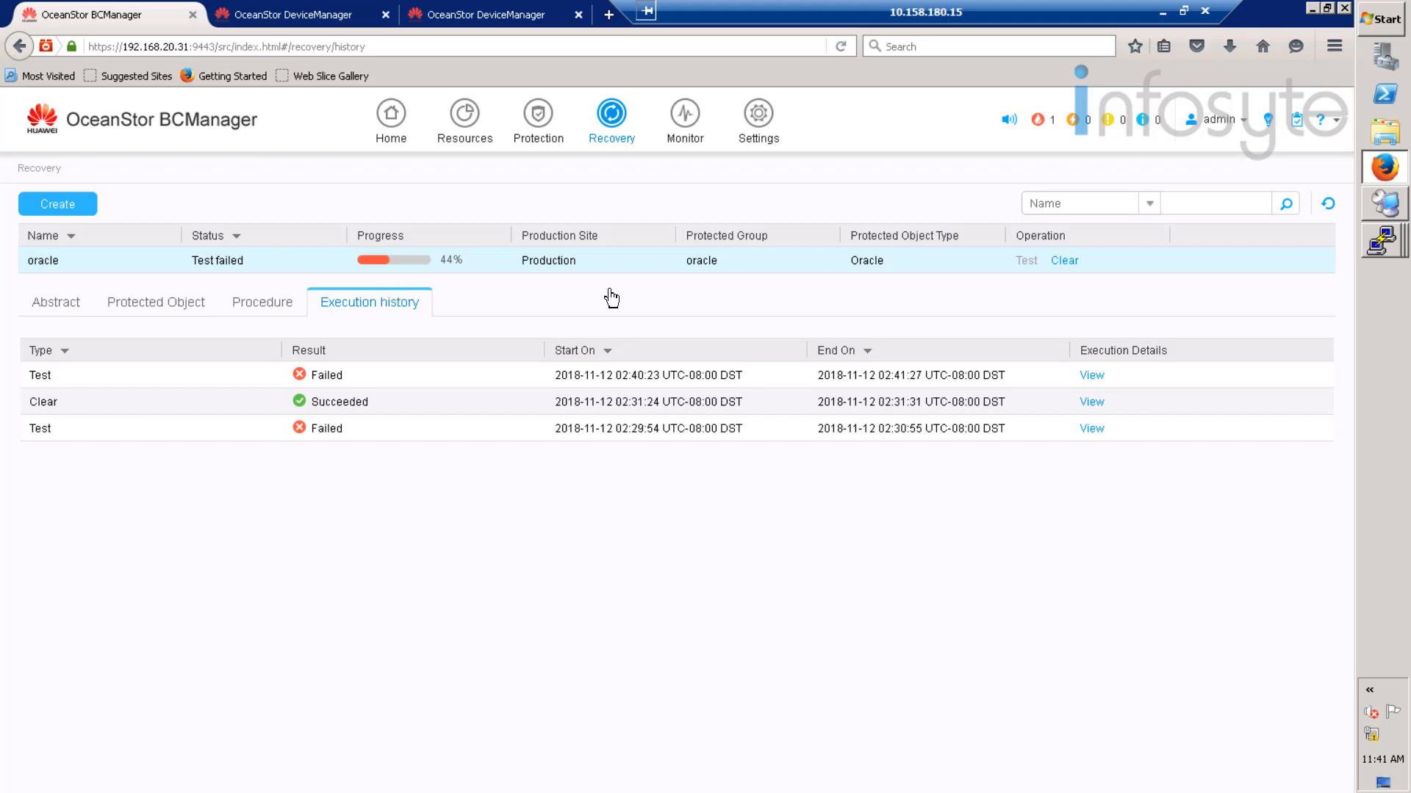
left_click(1093, 378)
left_click(1092, 376)
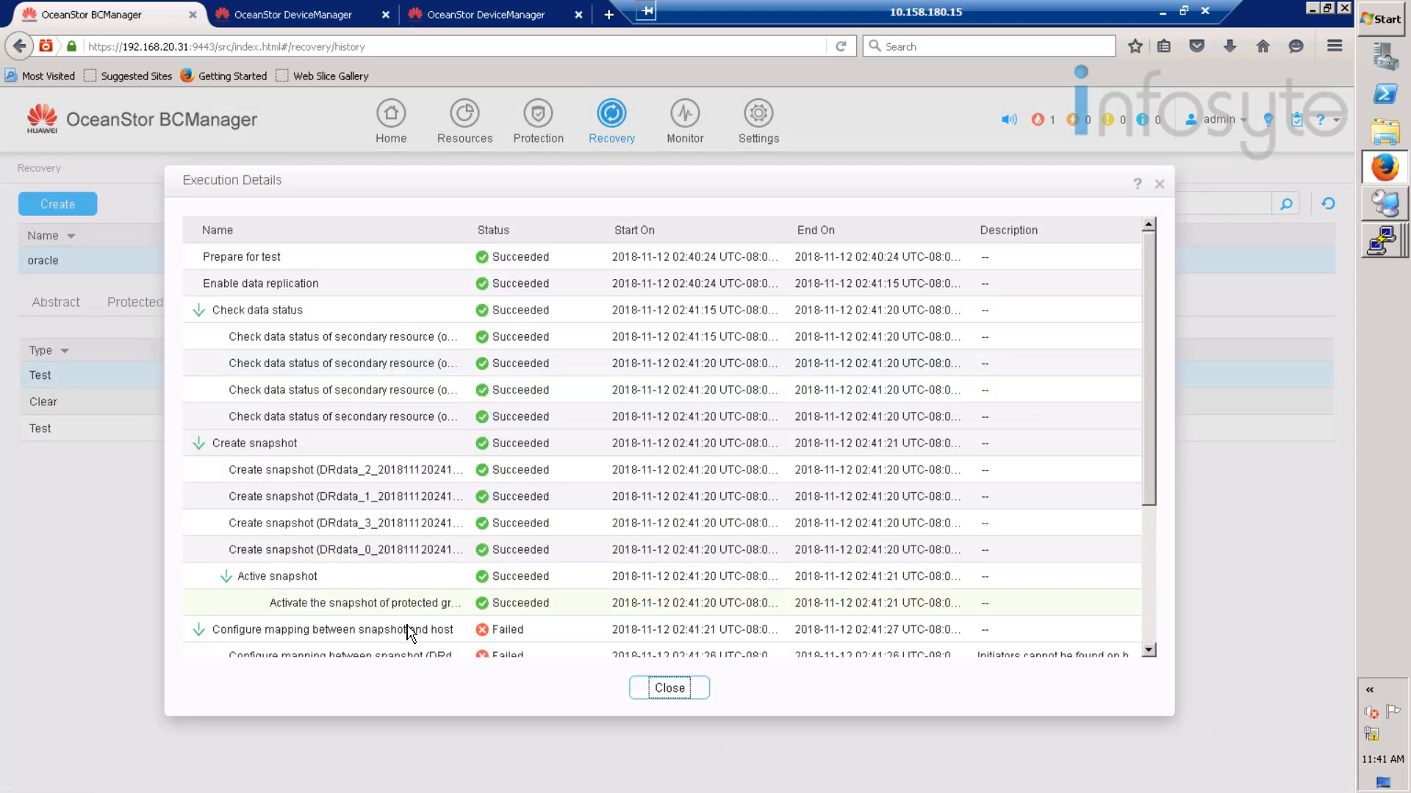
left_click(1148, 650)
scroll(1113, 622, "down", 1)
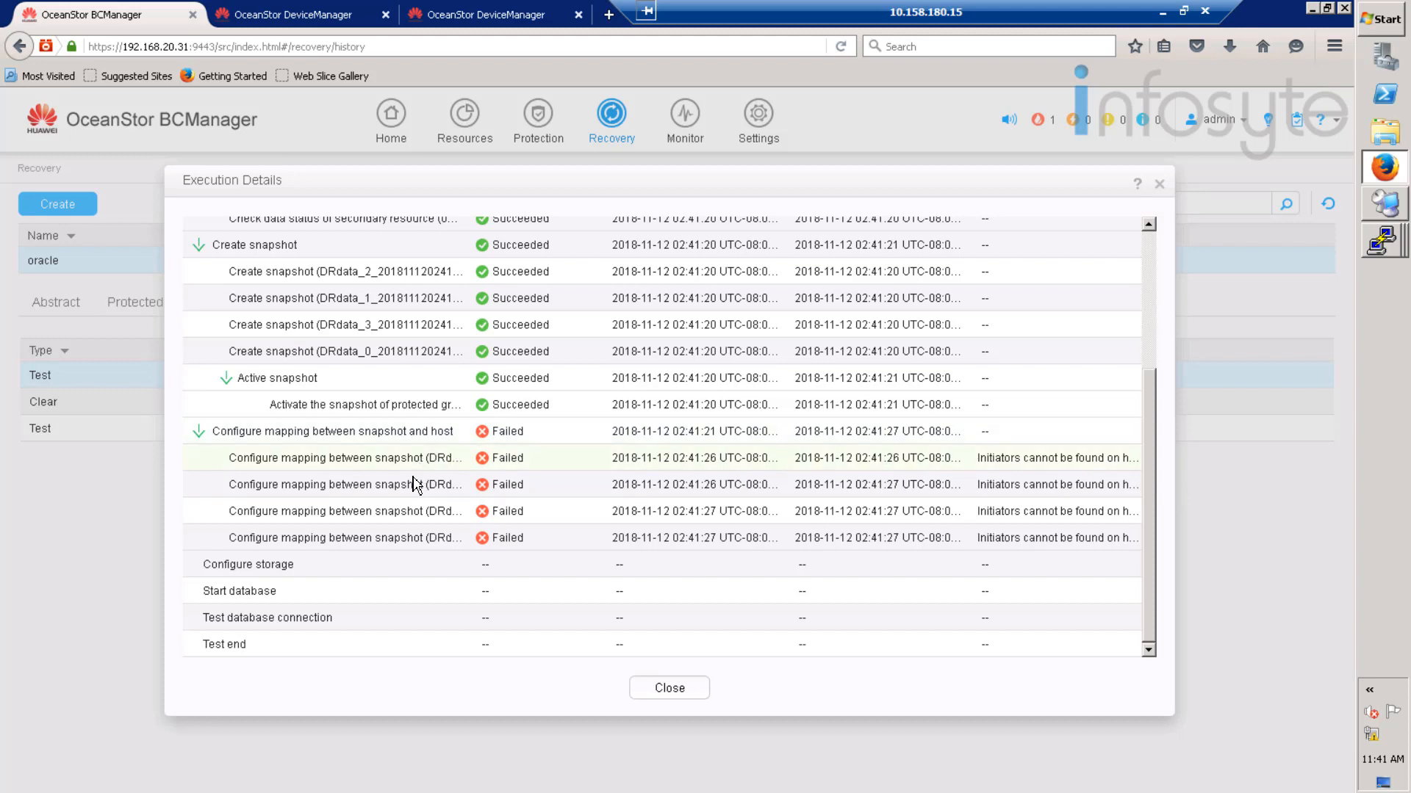
left_click(1160, 185)
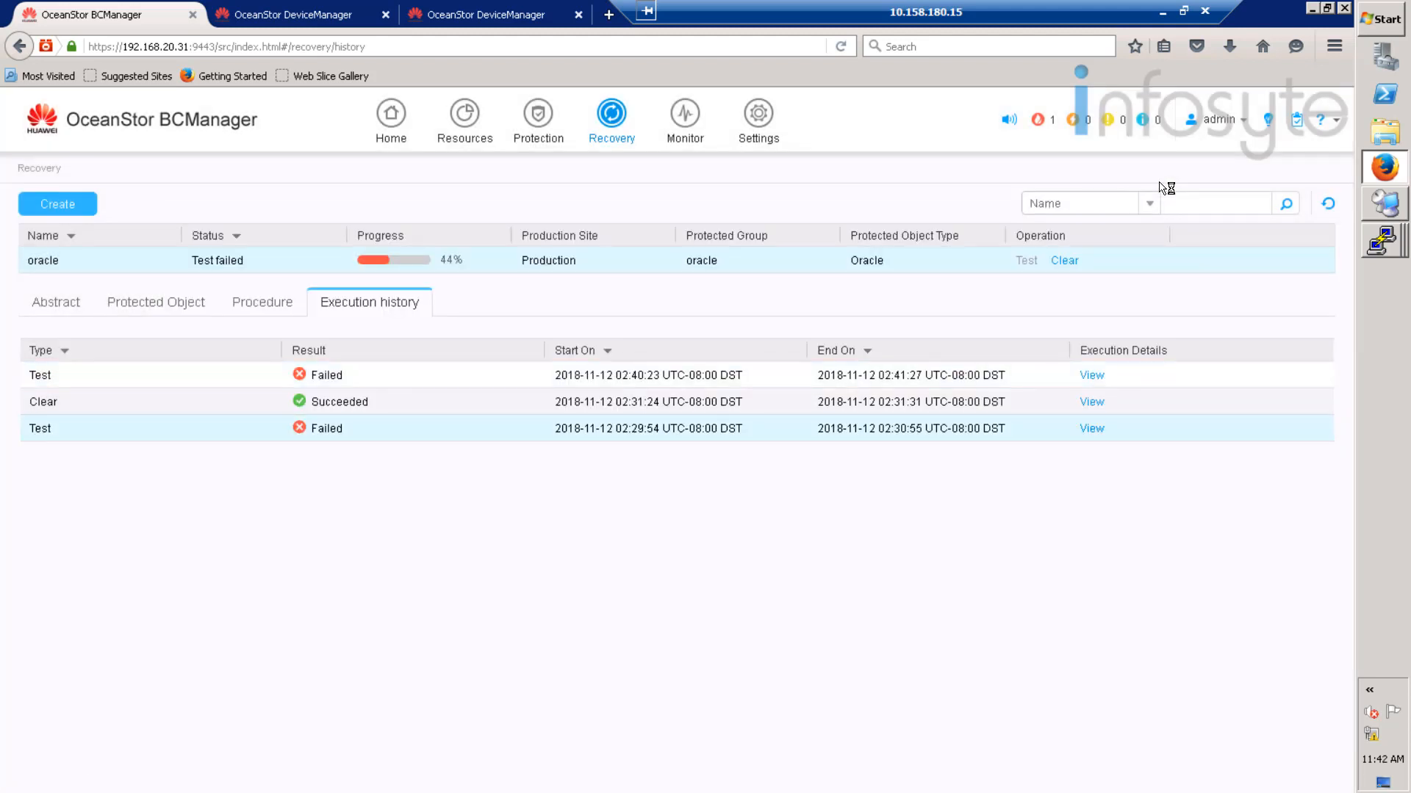
- Clear the oracle plan's test data and confirm the command
left_click(1064, 261)
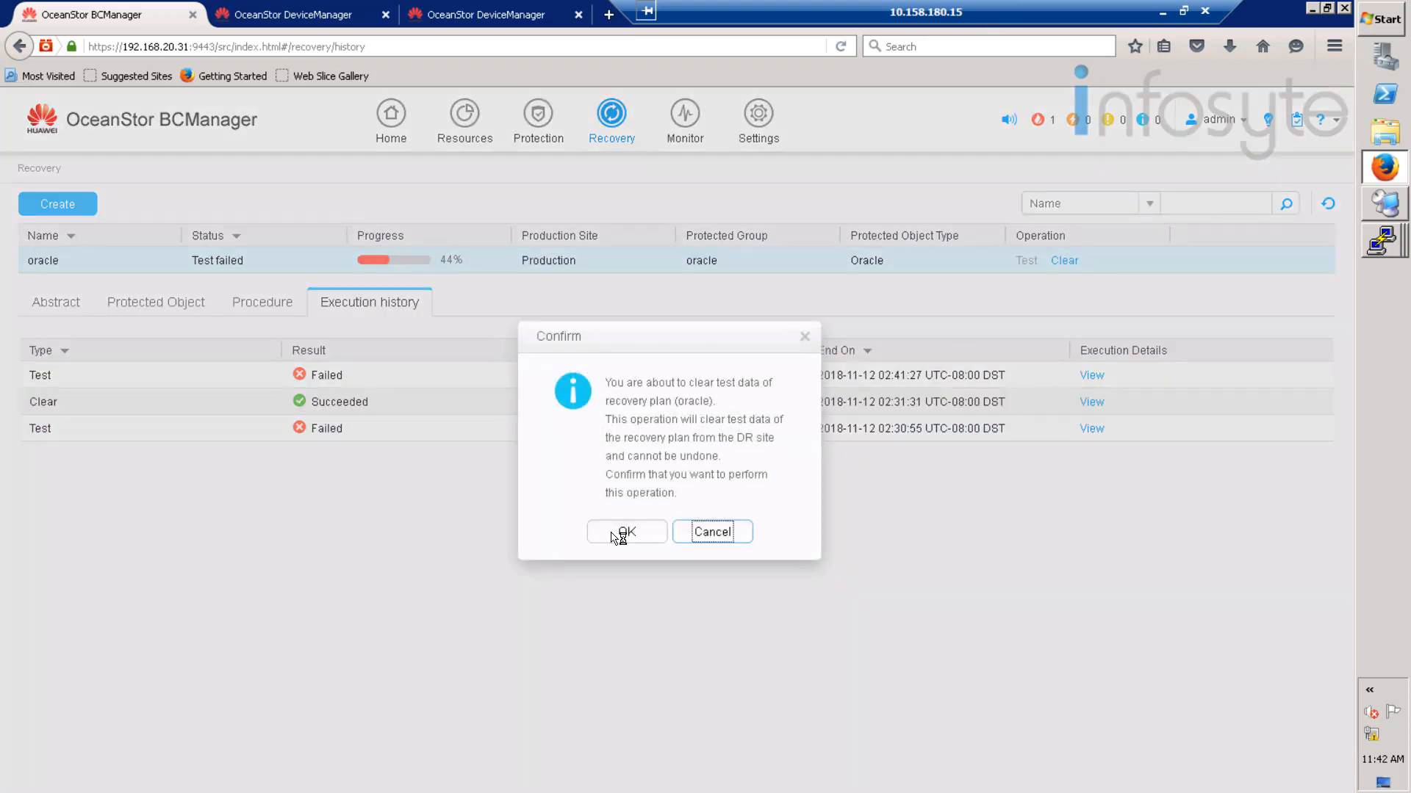
left_click(621, 533)
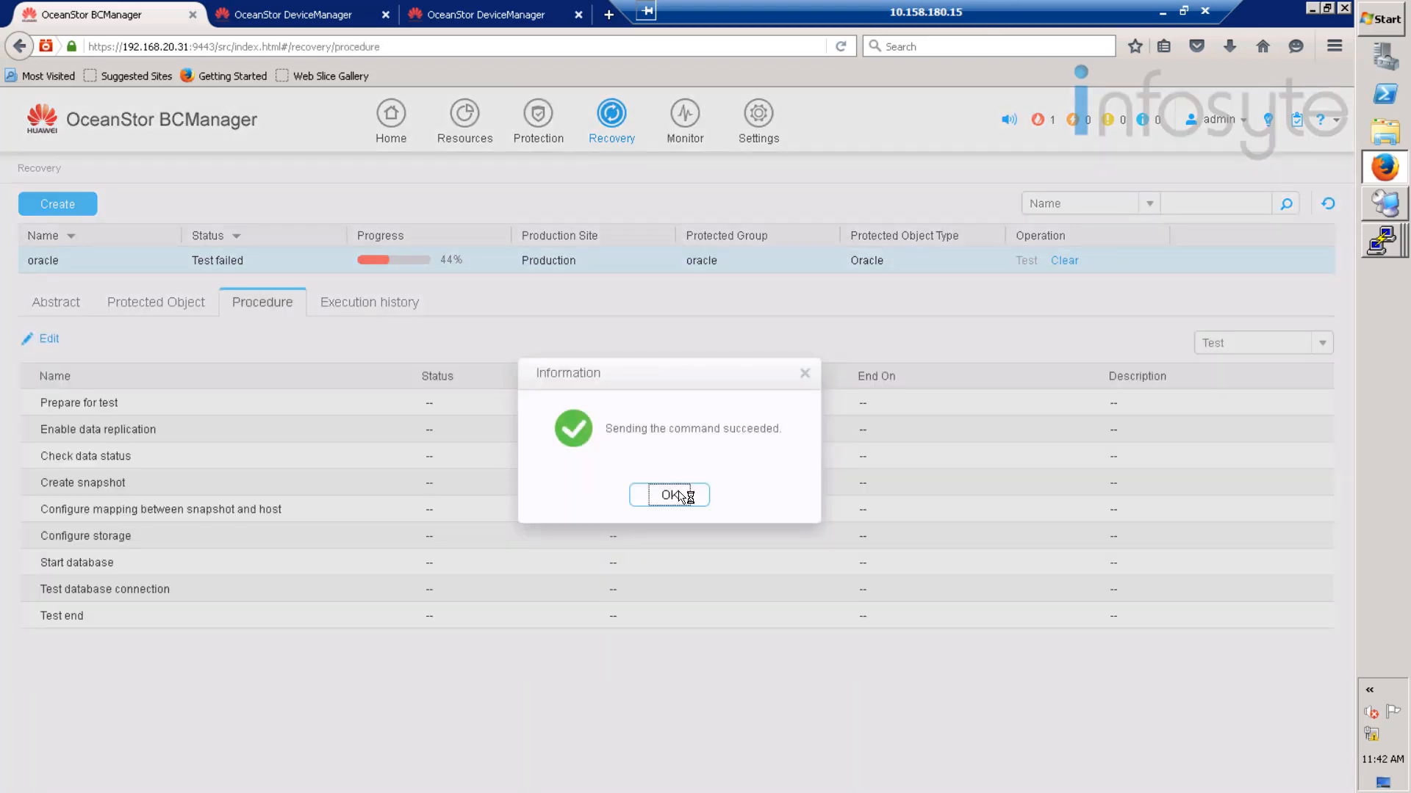
key("Return")
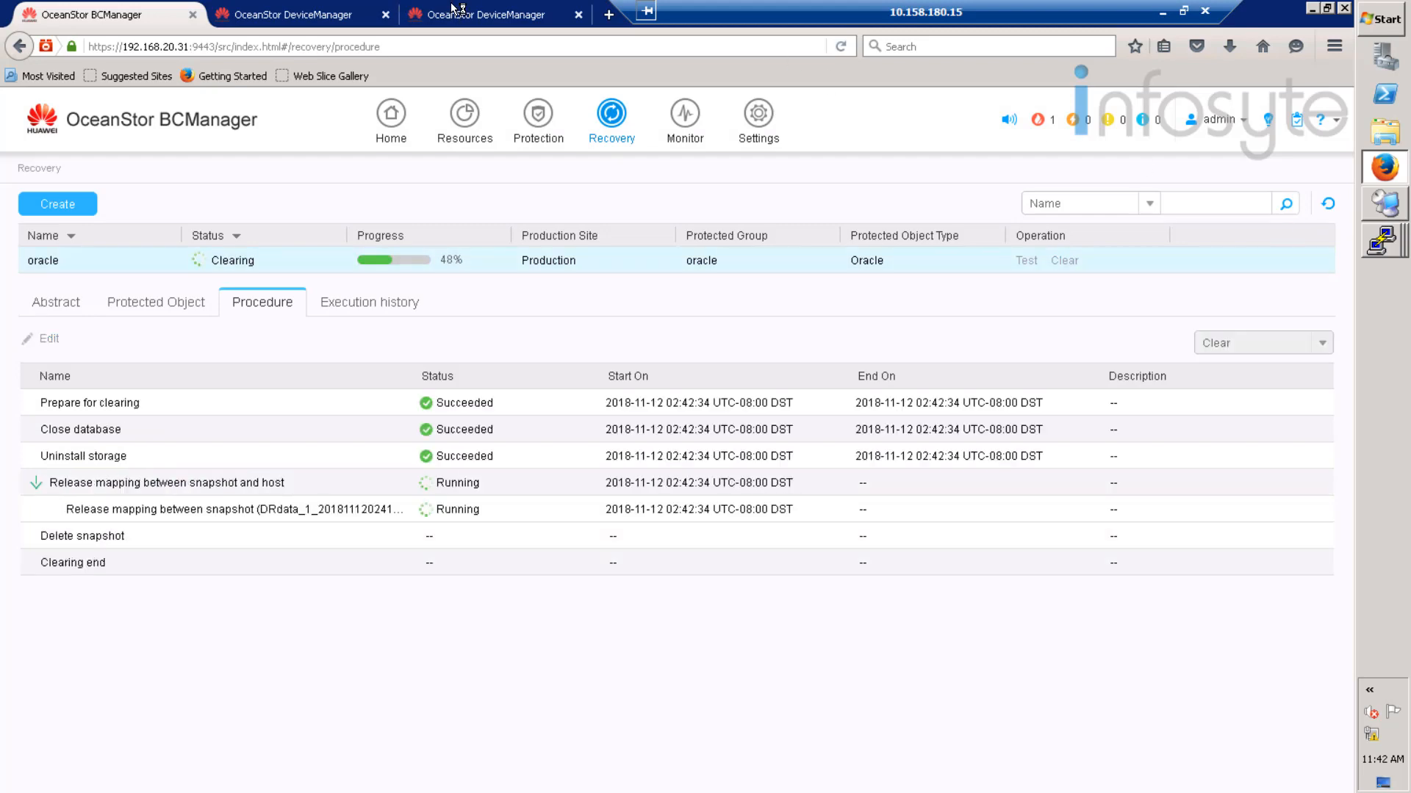
left_click(457, 12)
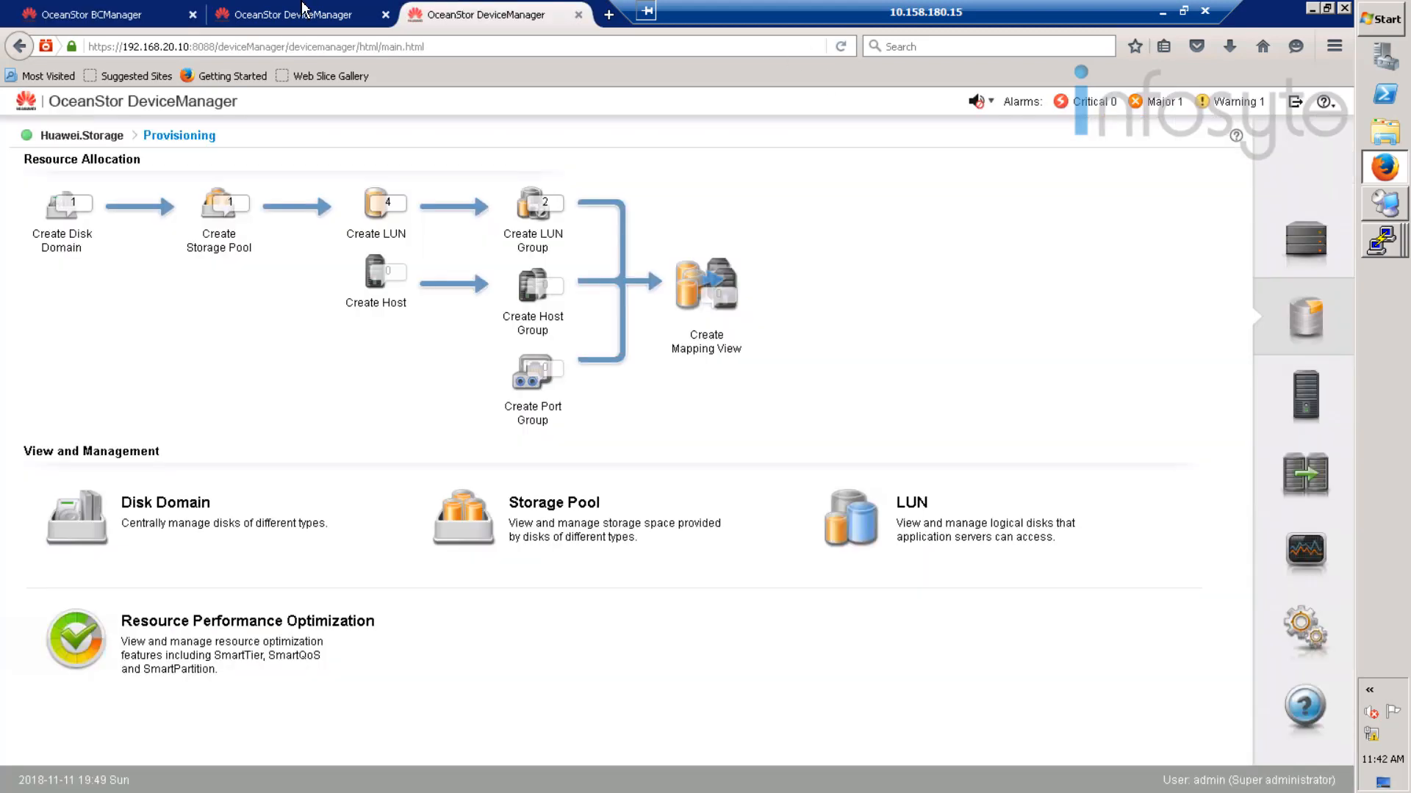
- Check the oracle plan's clearing progress, then return to DeviceManager's provisioning page
left_click(127, 16)
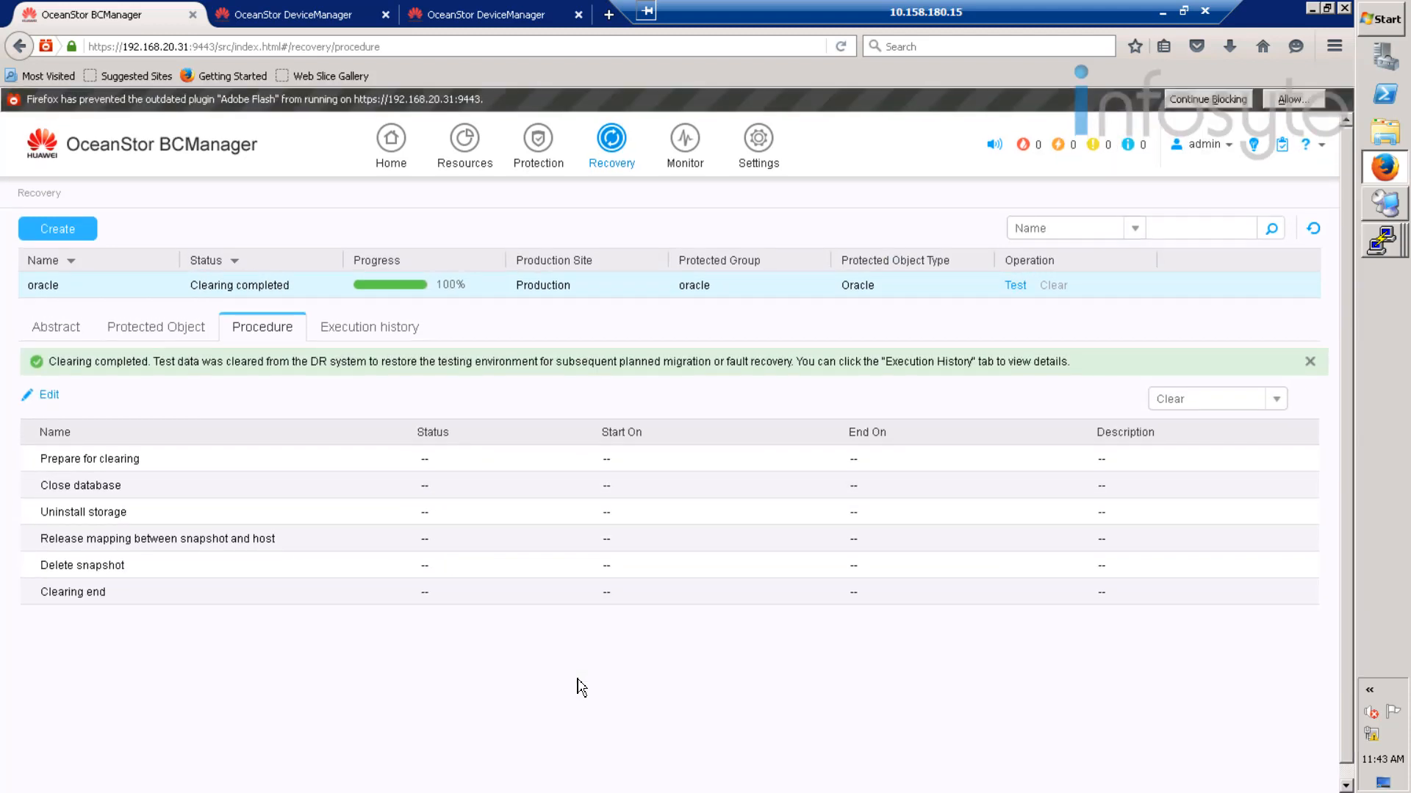
left_click(456, 18)
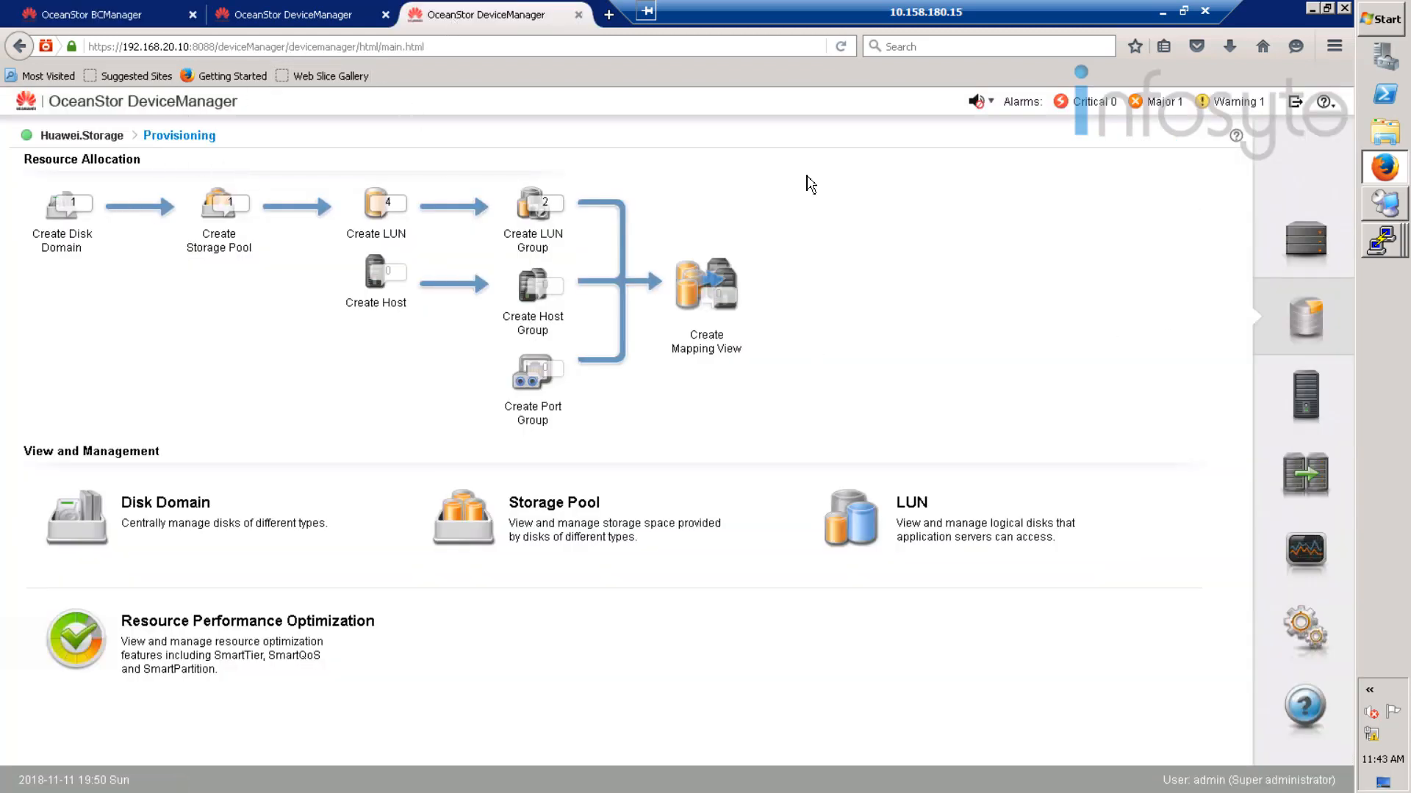
left_click(1291, 234)
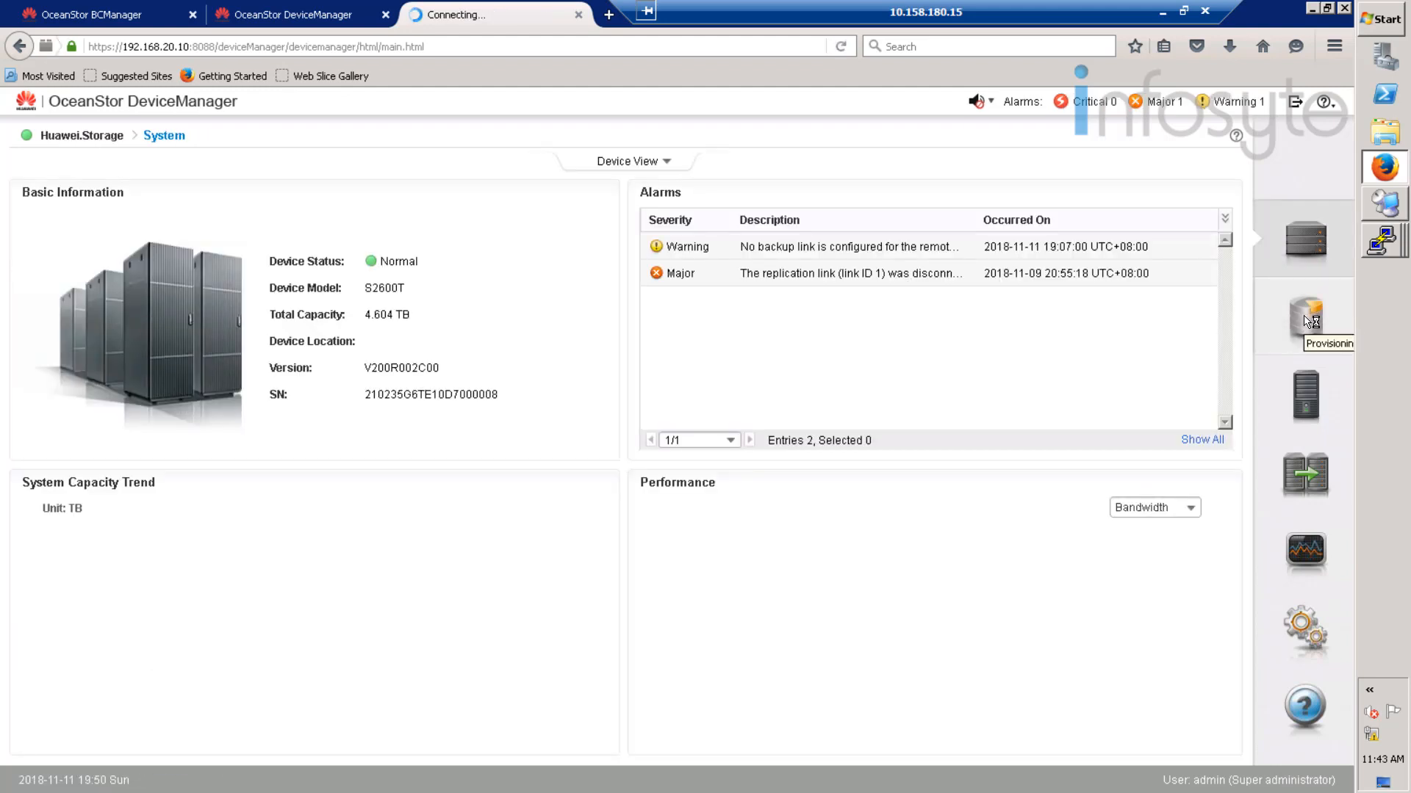
left_click(1306, 321)
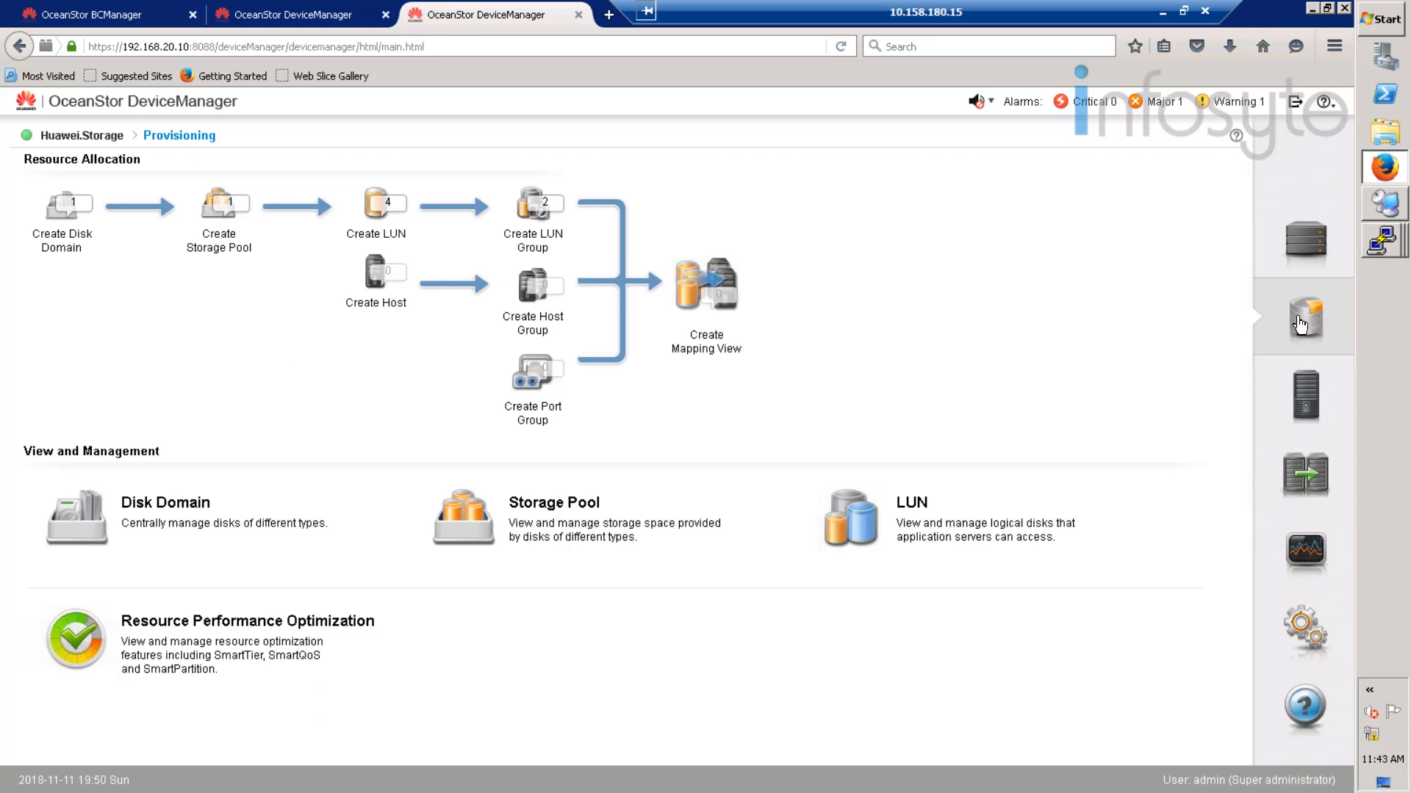
- Start the Create Host wizard, abandon it, and return to the oracle recovery plan
left_click(379, 275)
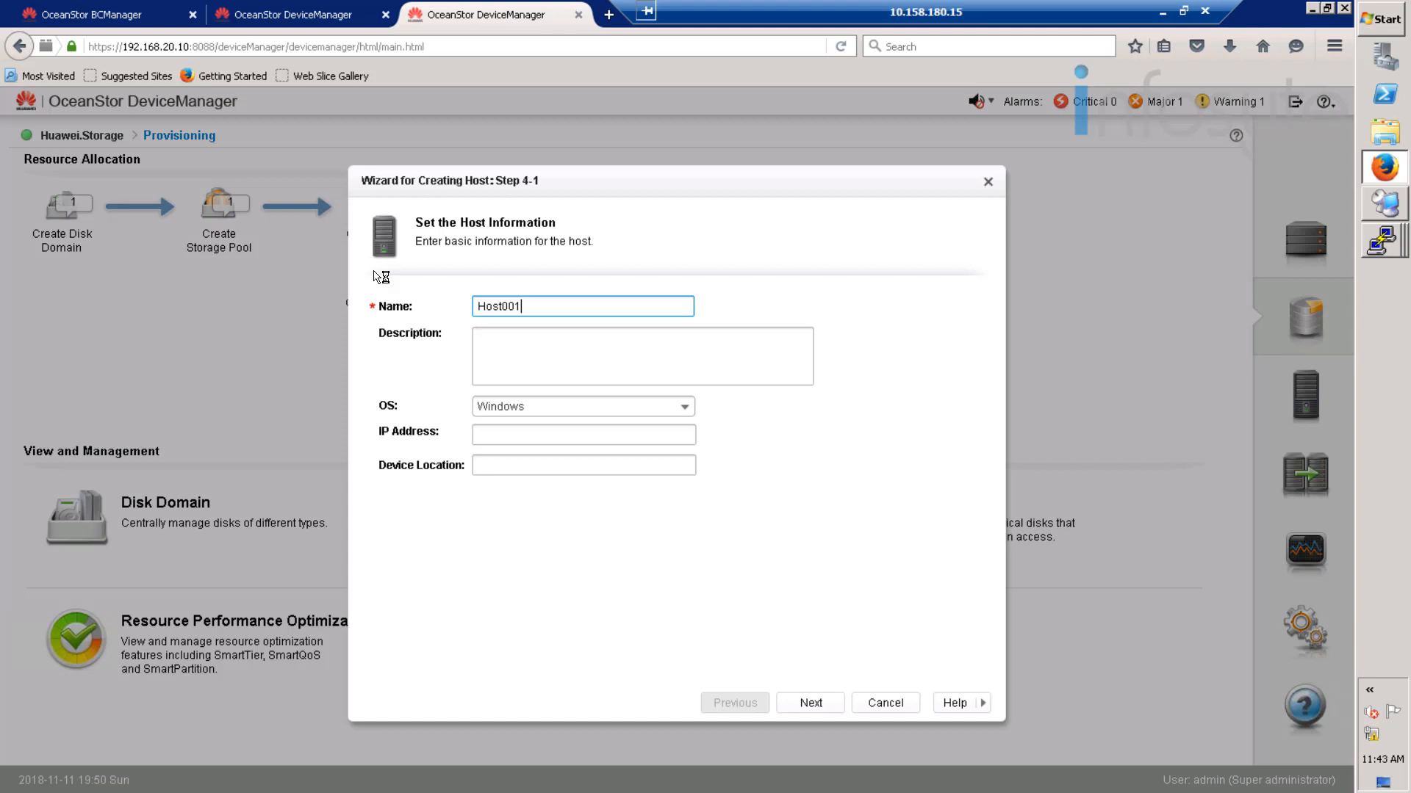
left_click(826, 705)
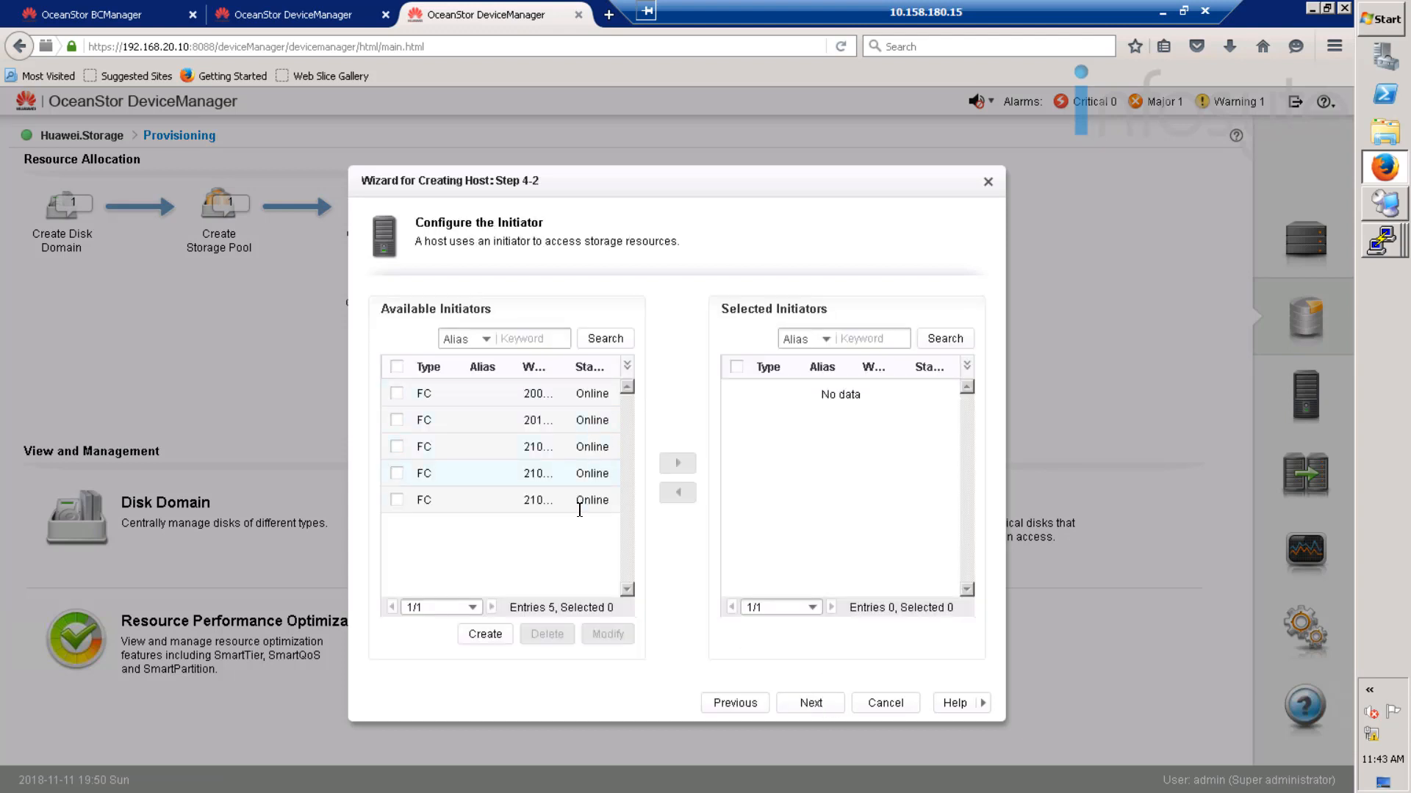
left_click(903, 705)
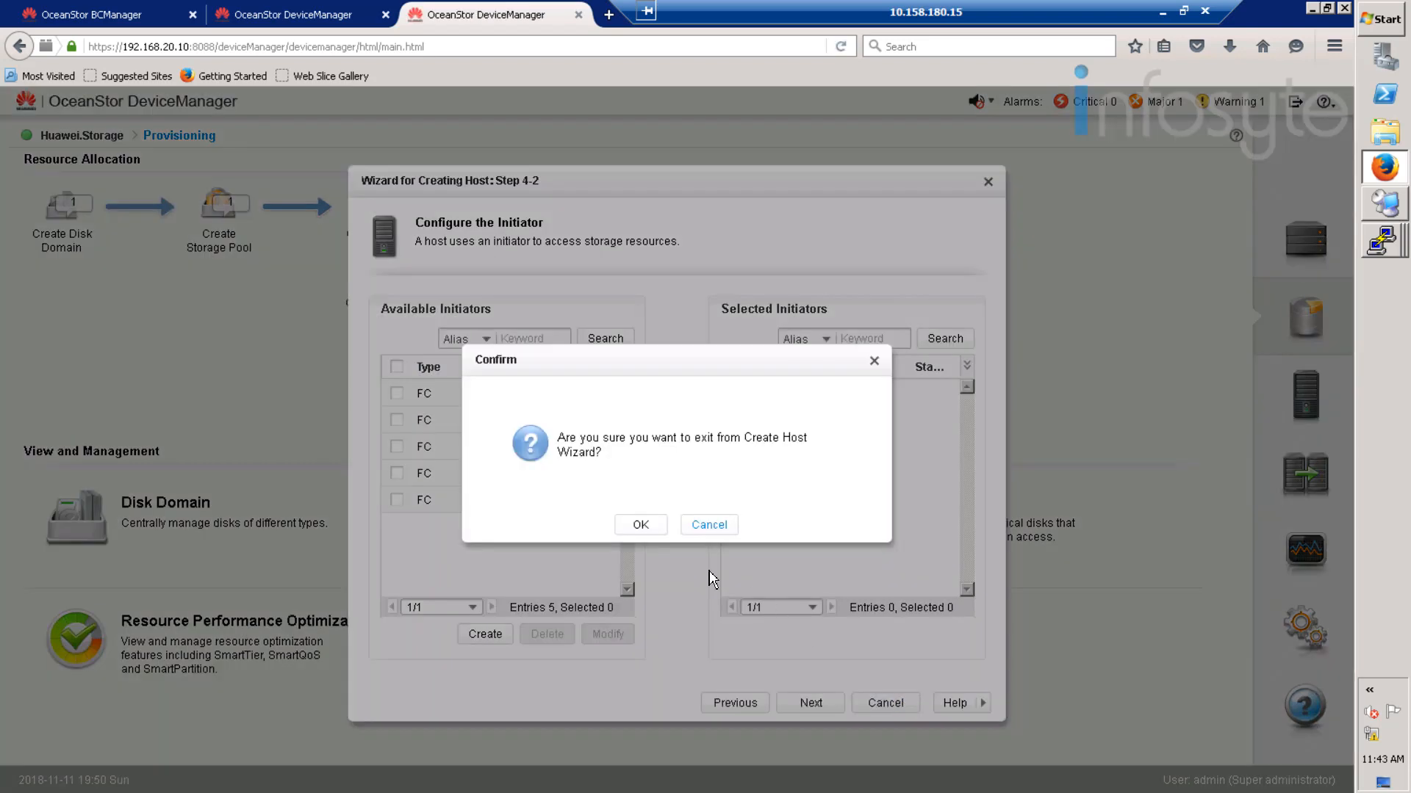
left_click(645, 526)
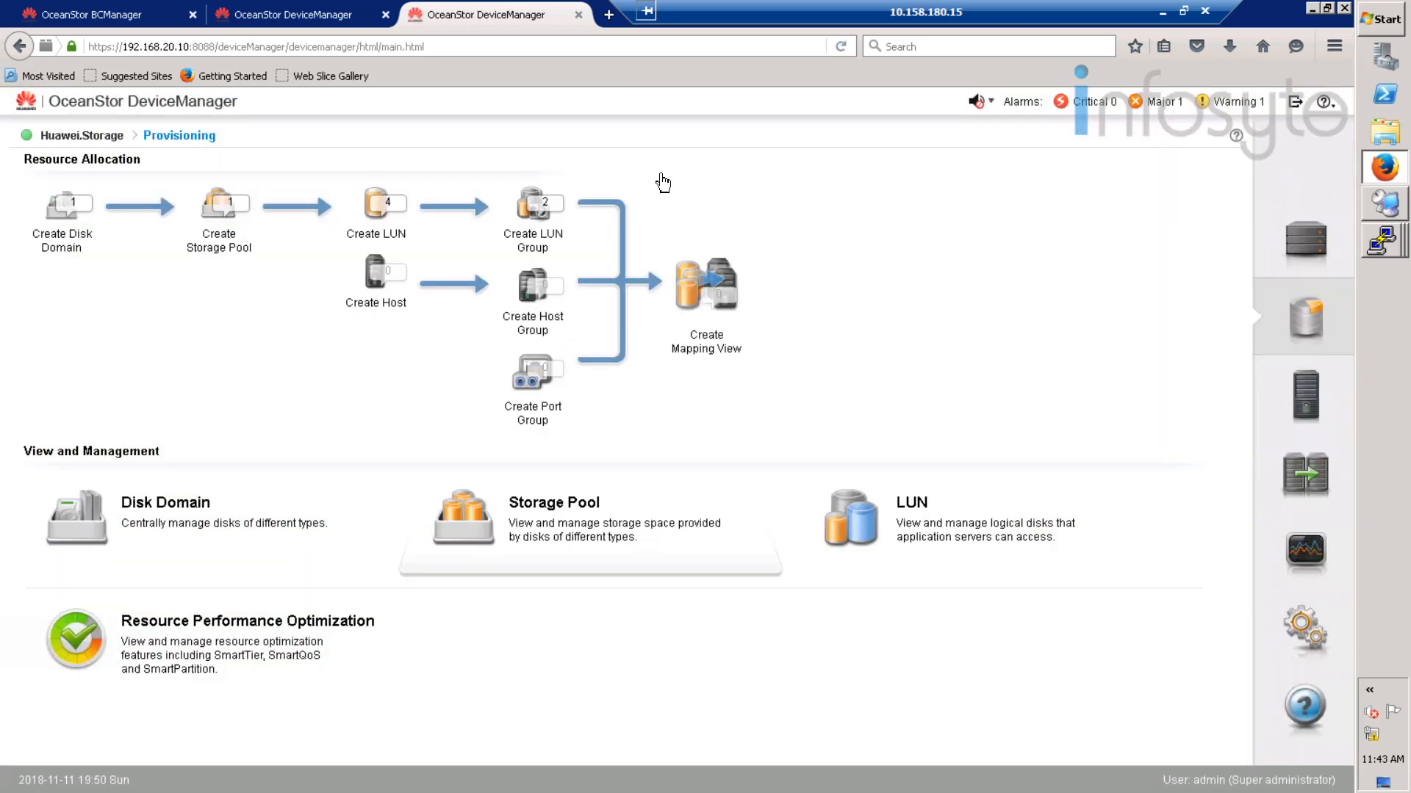
left_click(132, 13)
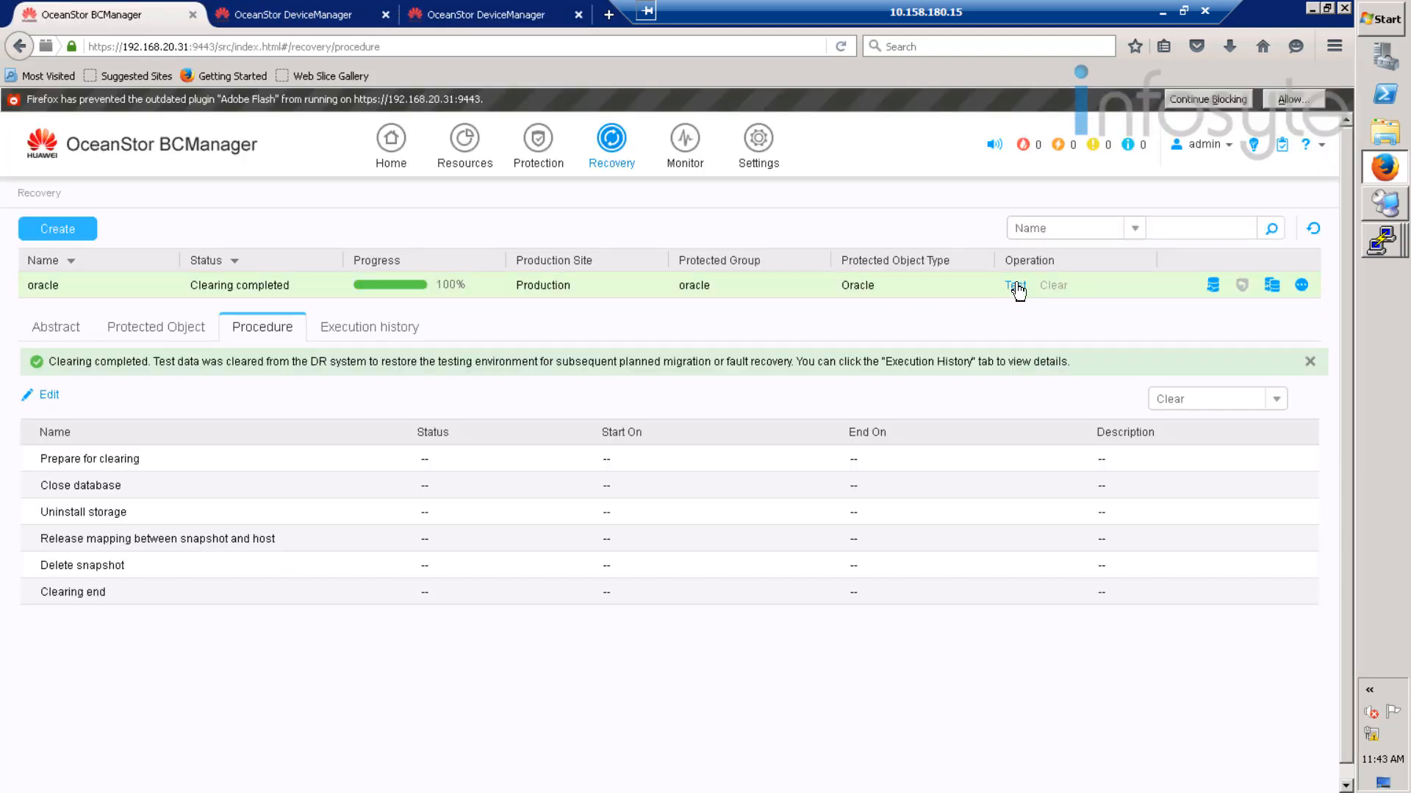
- Rerun the oracle plan test on B05-Disaster at the Disaster site and watch it reach 100%
left_click(1015, 287)
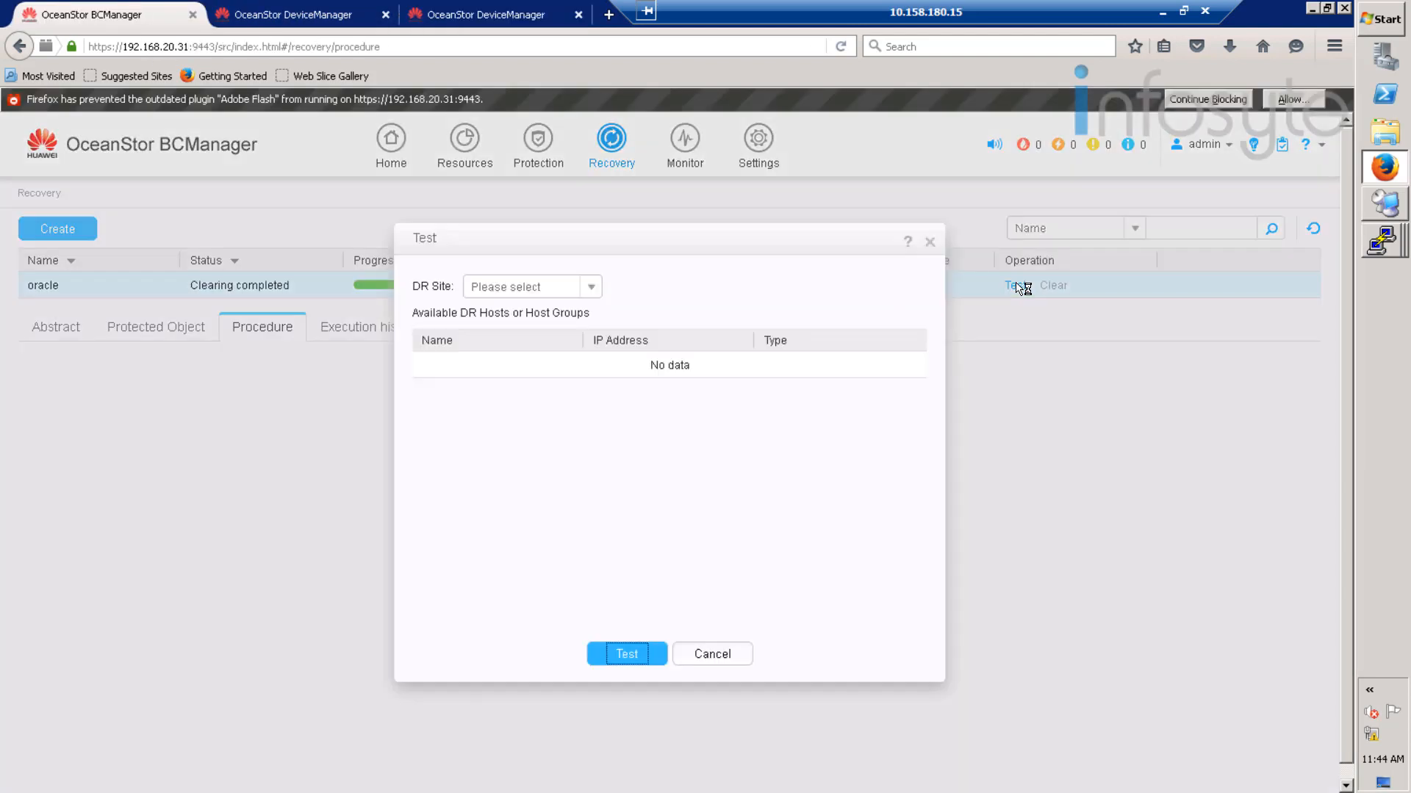
left_click(593, 287)
left_click(529, 312)
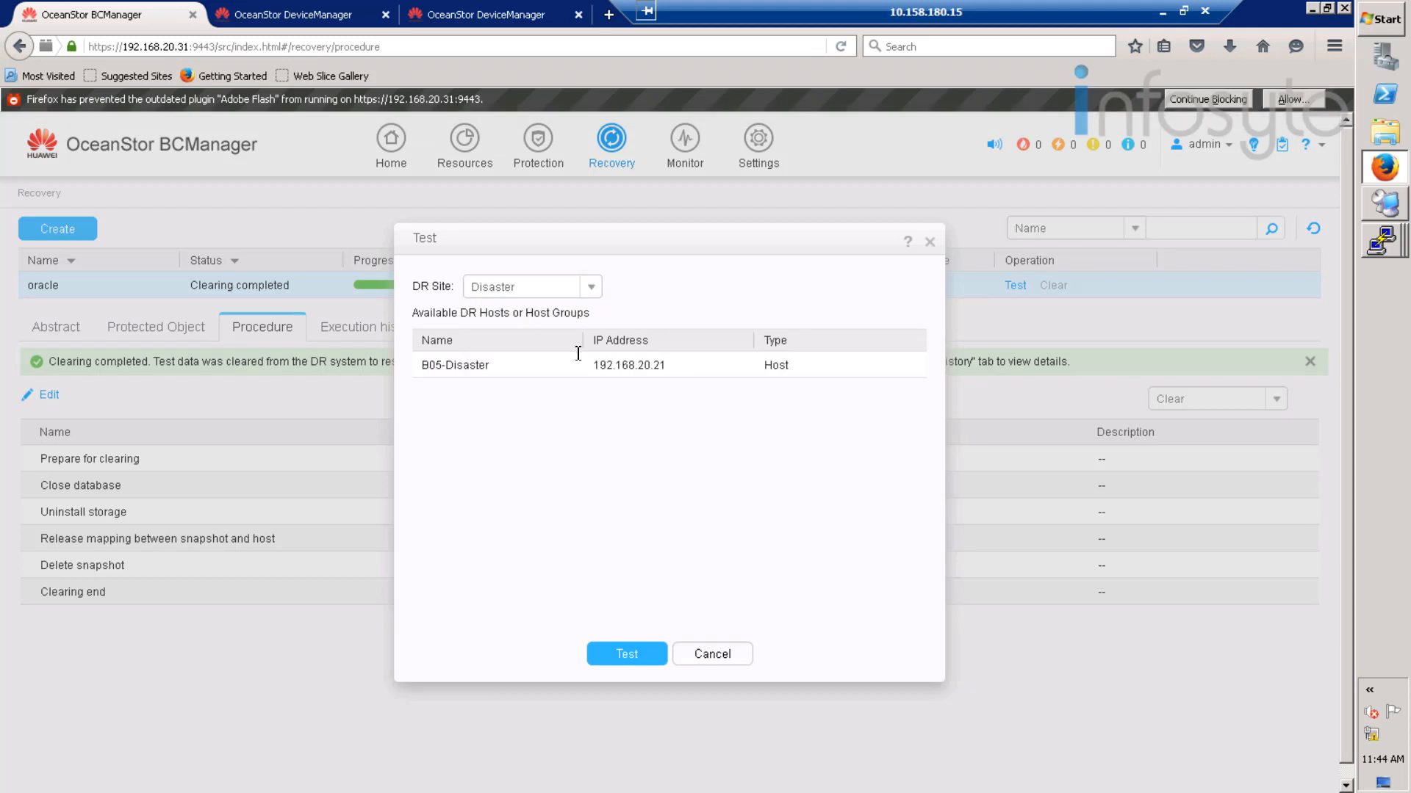
left_click(551, 368)
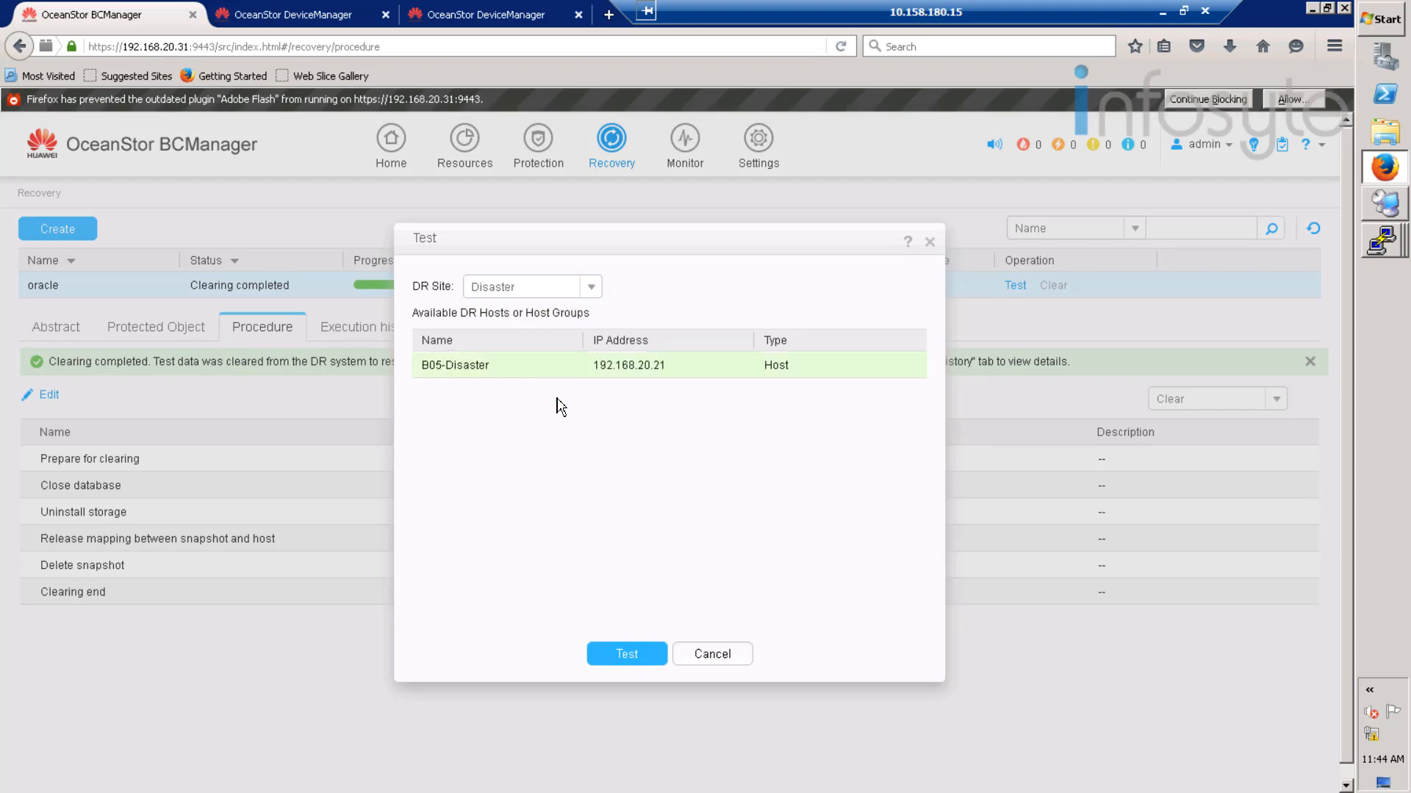
left_click(634, 656)
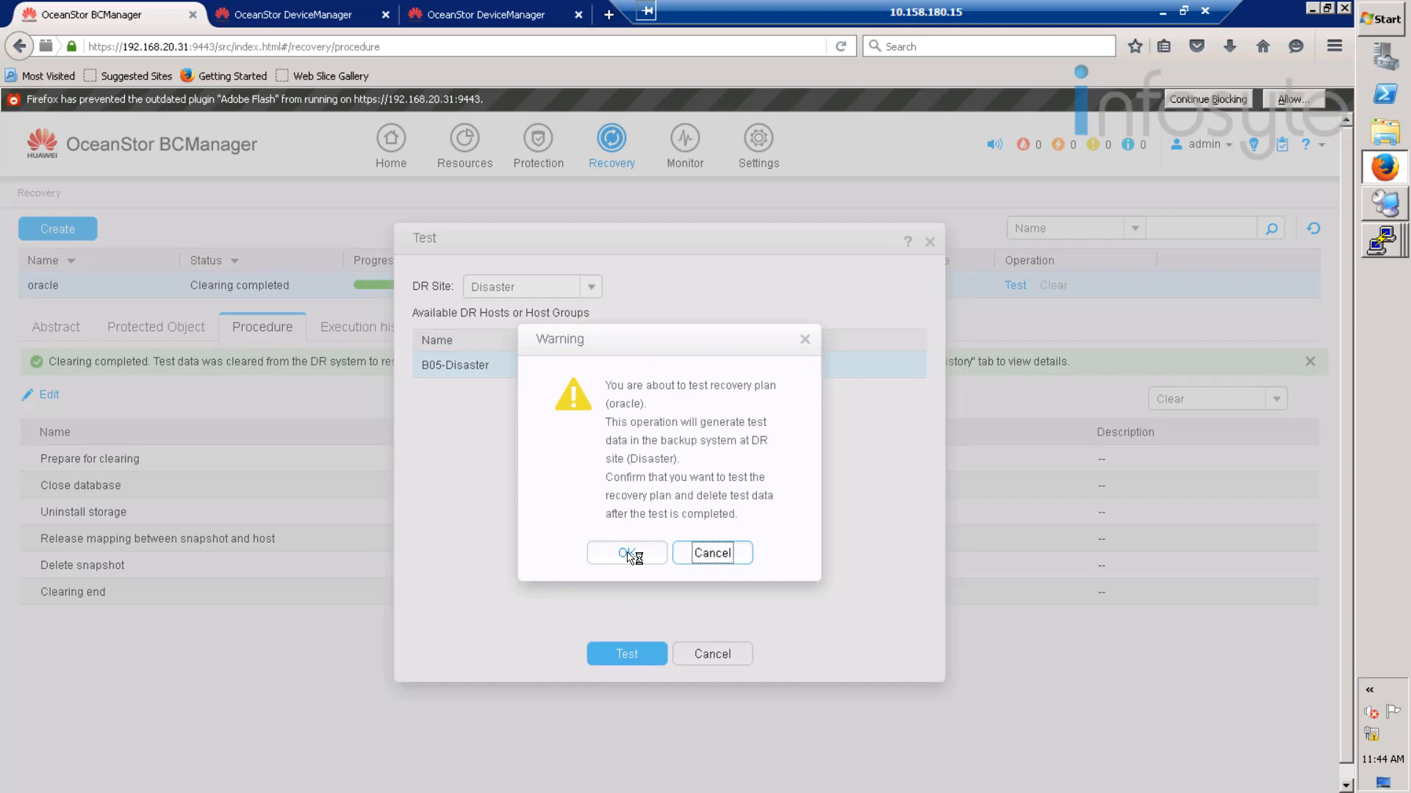
left_click(626, 554)
left_click(691, 509)
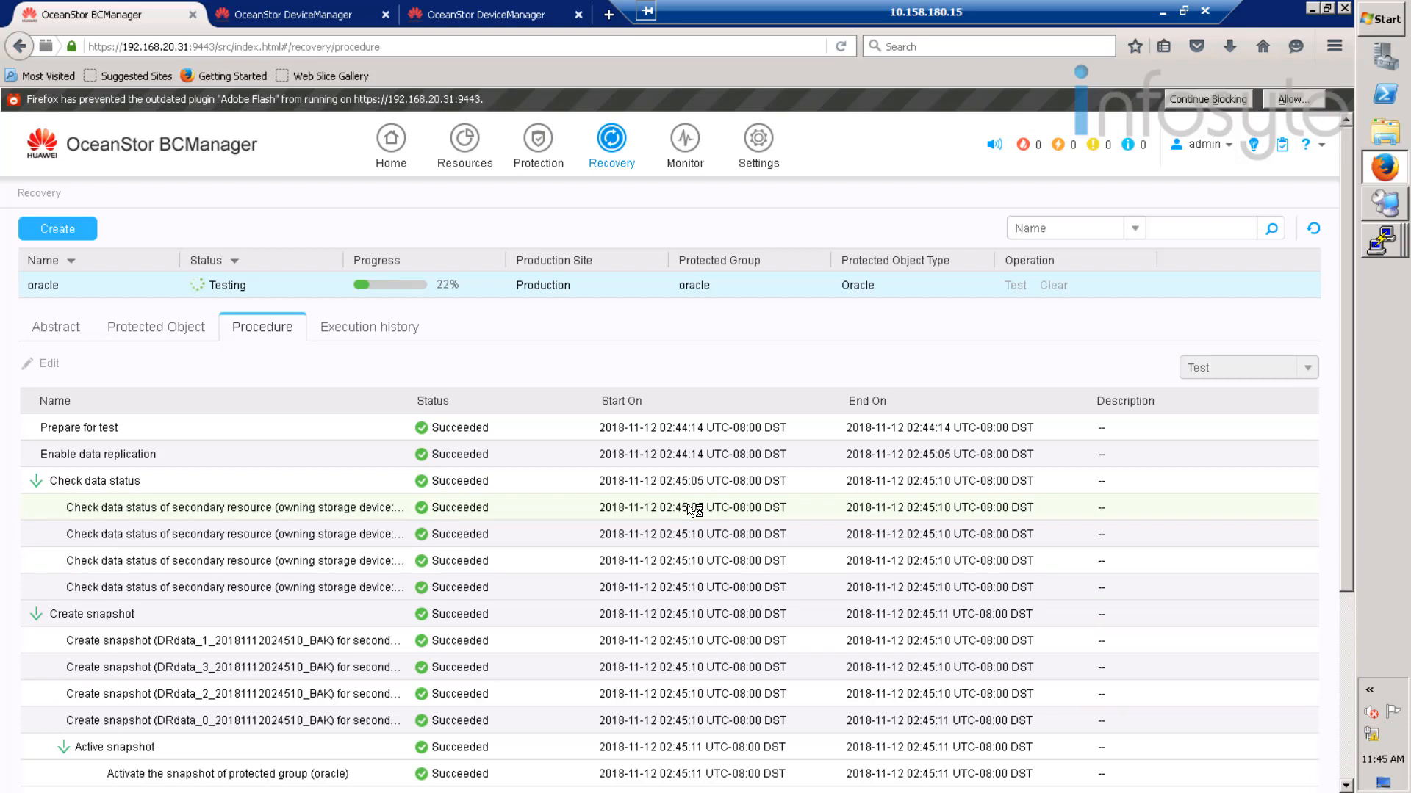
scroll(695, 510, "down", 3)
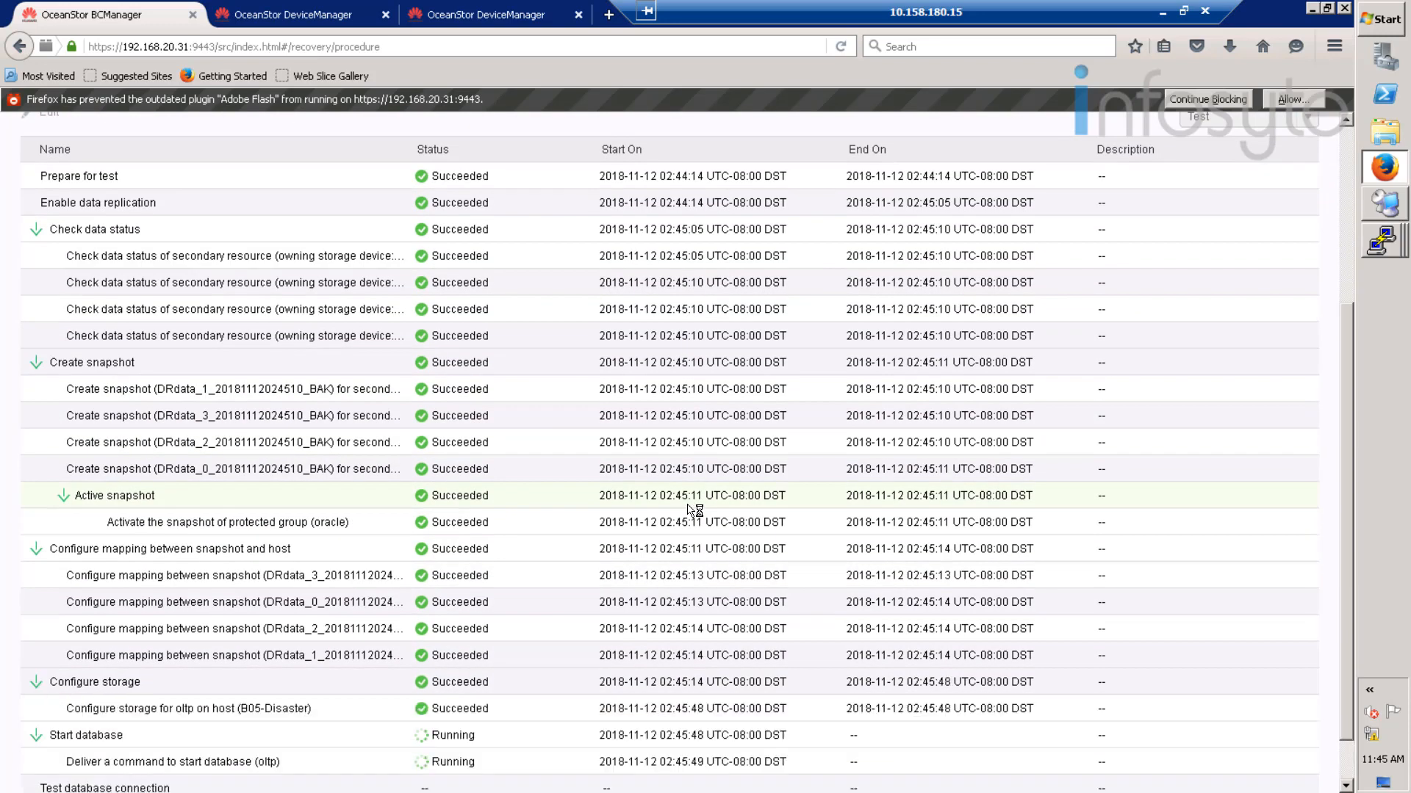
scroll(695, 515, "down", 1)
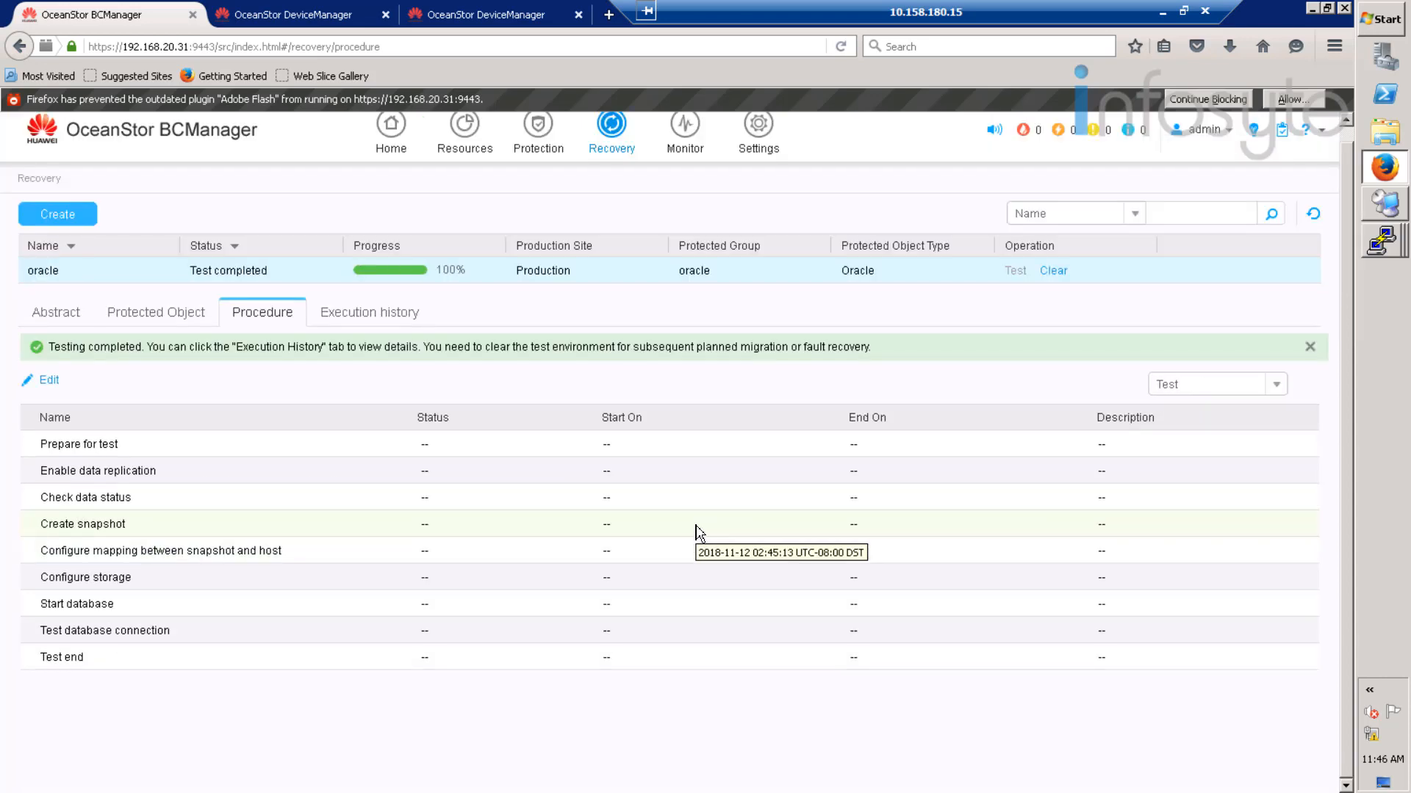
- Review the latest oracle test's execution details, confirming every step Succeeded
left_click(356, 314)
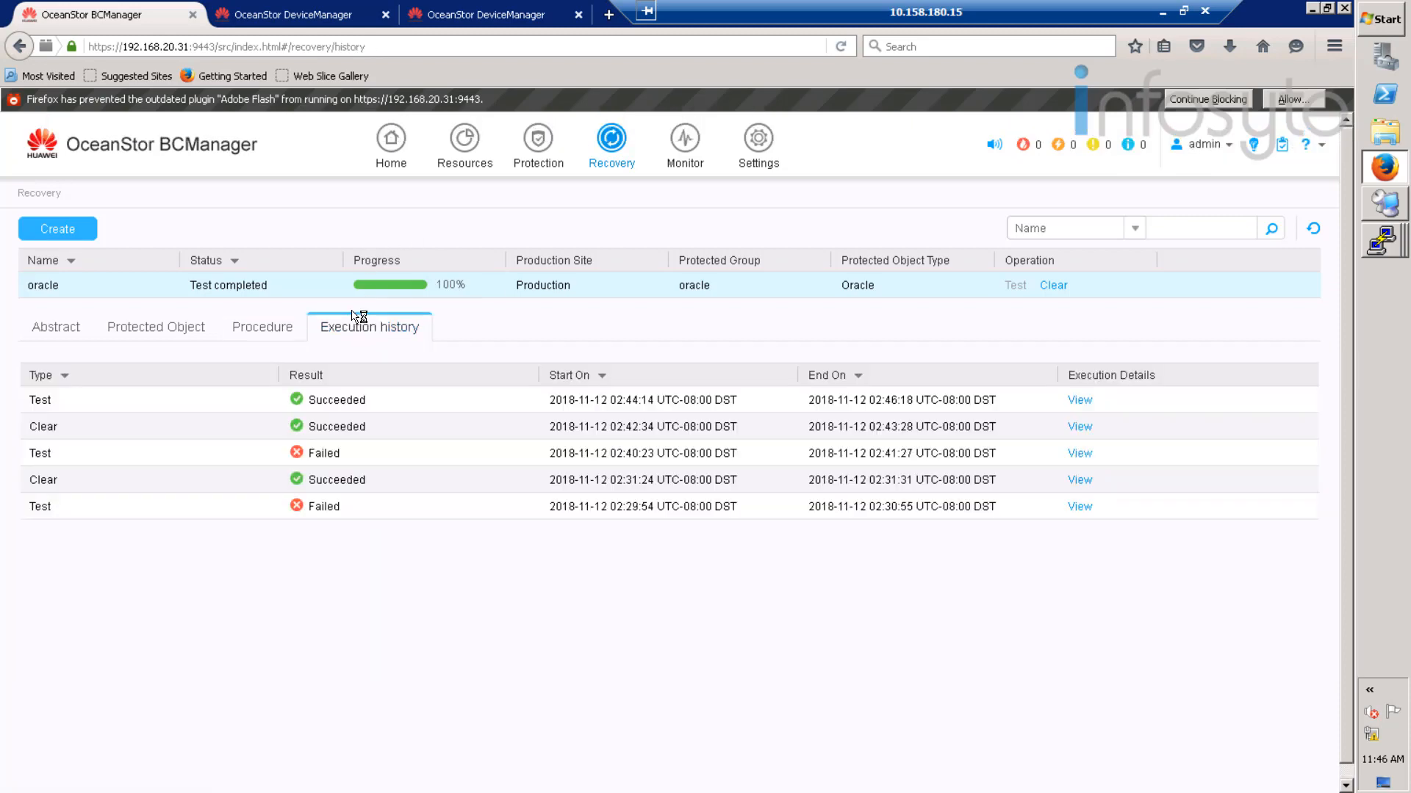
left_click(1084, 400)
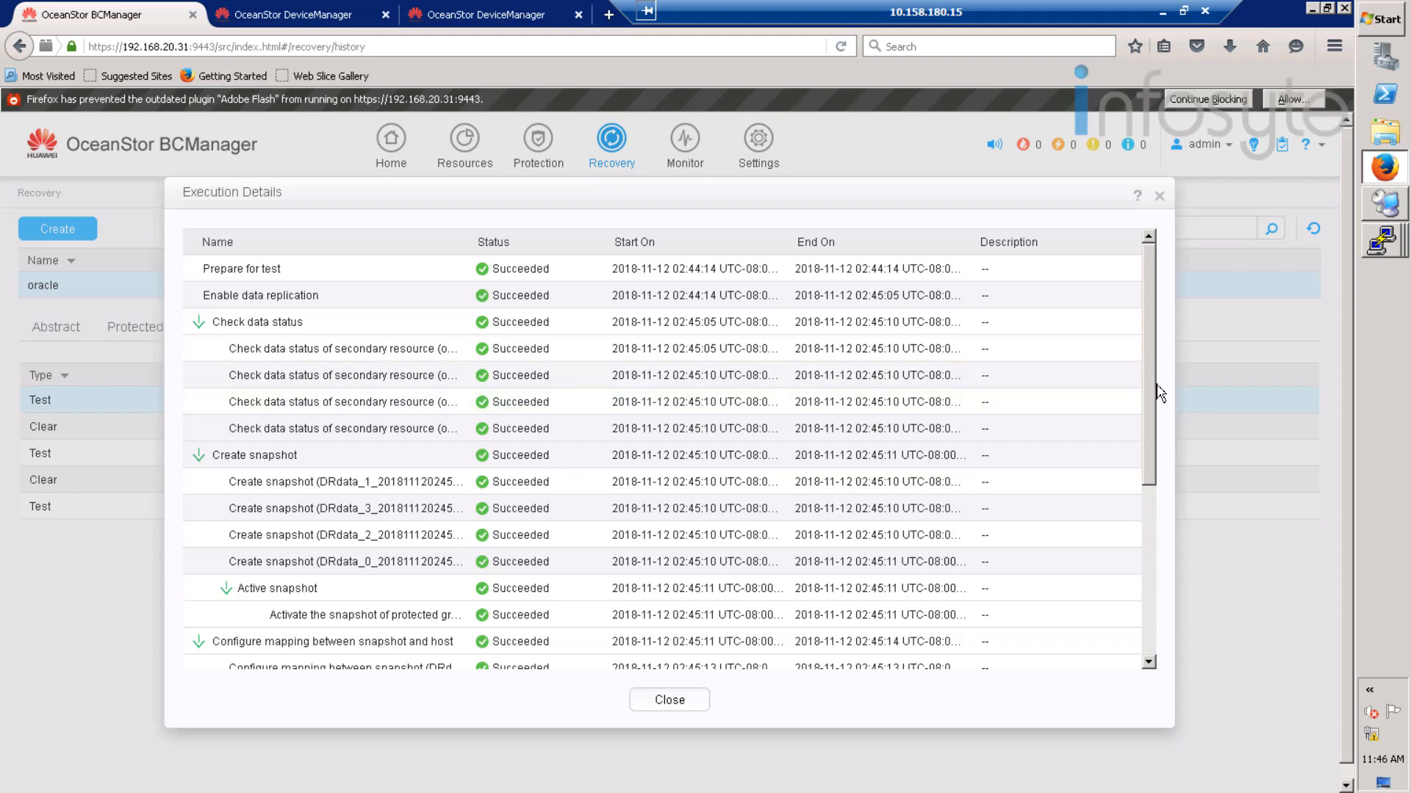
scroll(1153, 379, "down", 2)
scroll(1157, 477, "down", 5)
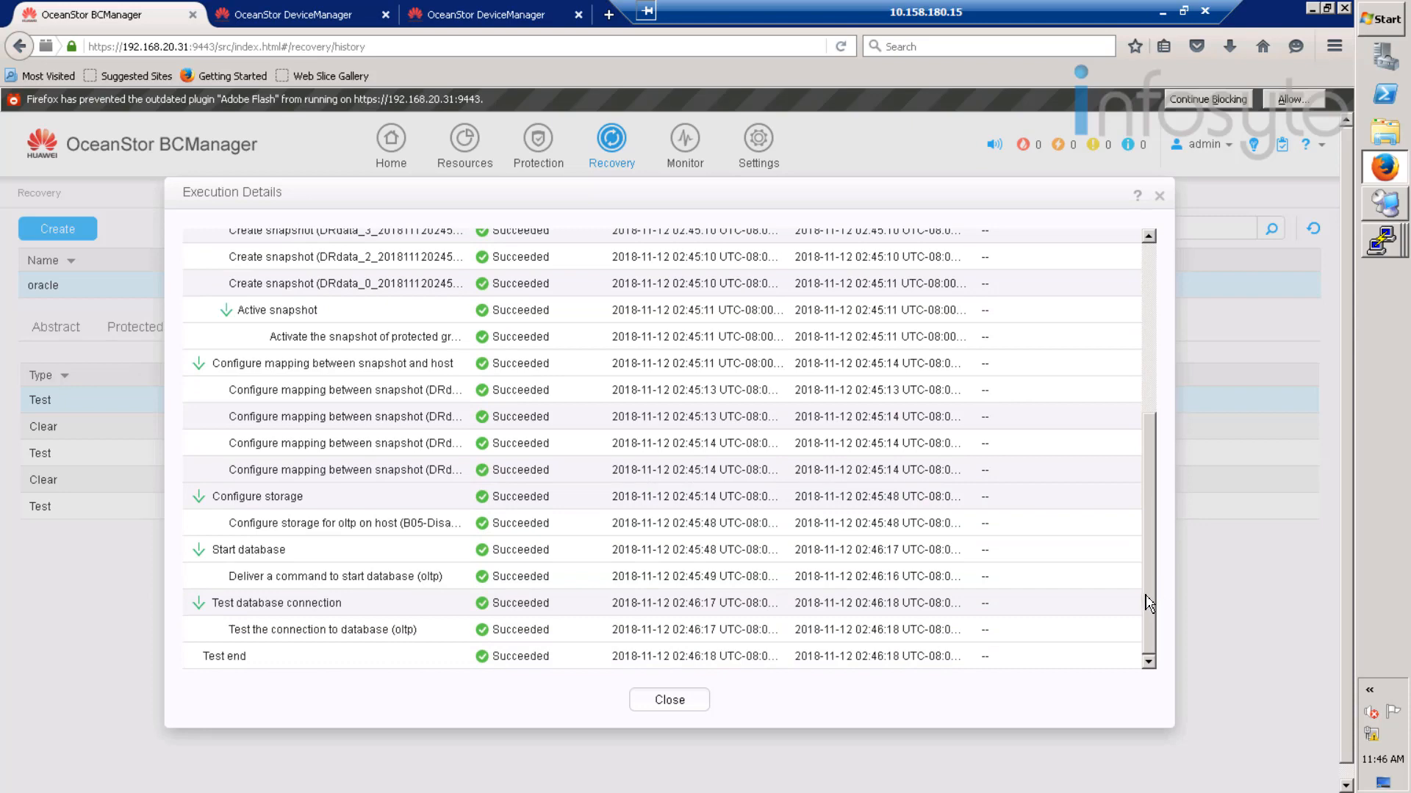
left_click(656, 701)
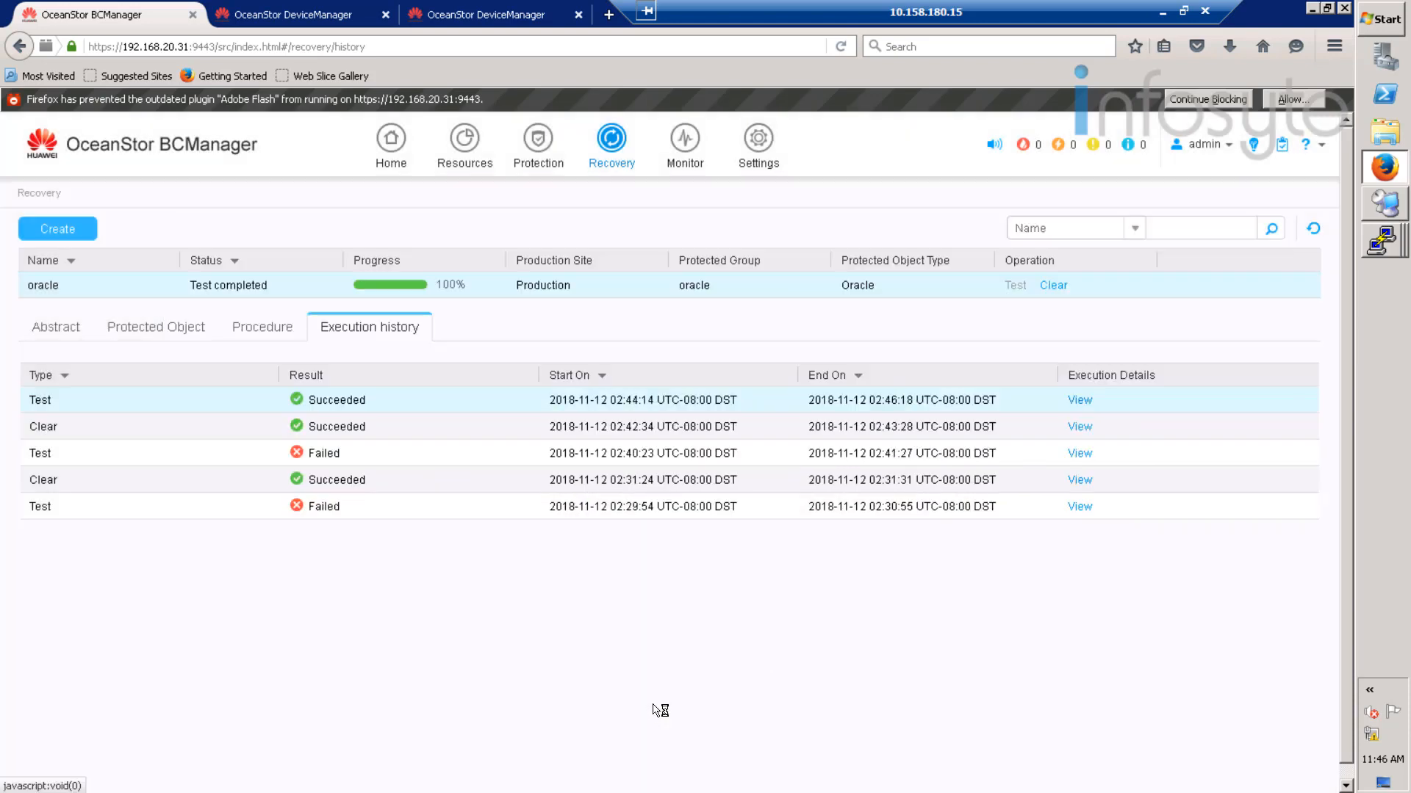
left_click(1396, 250)
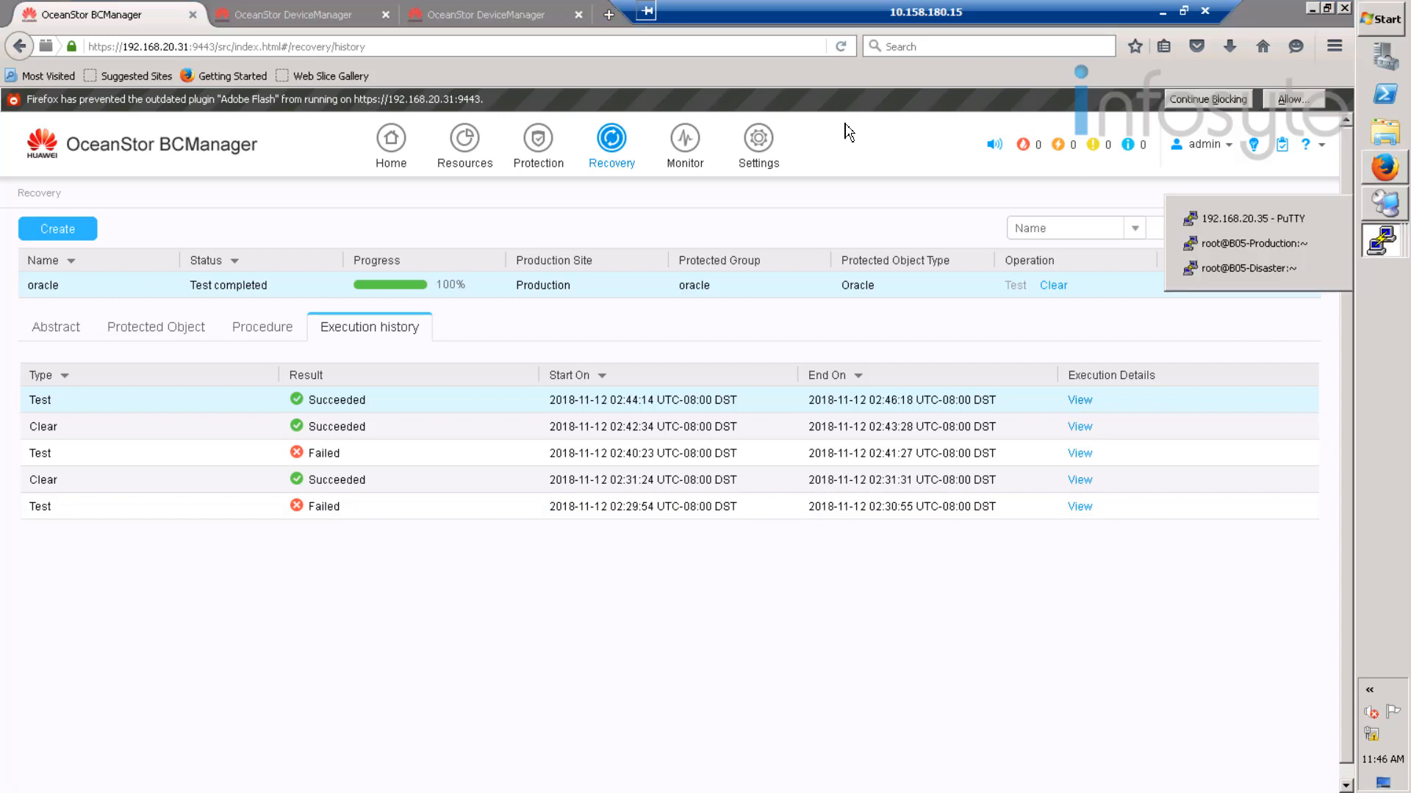
left_click(522, 11)
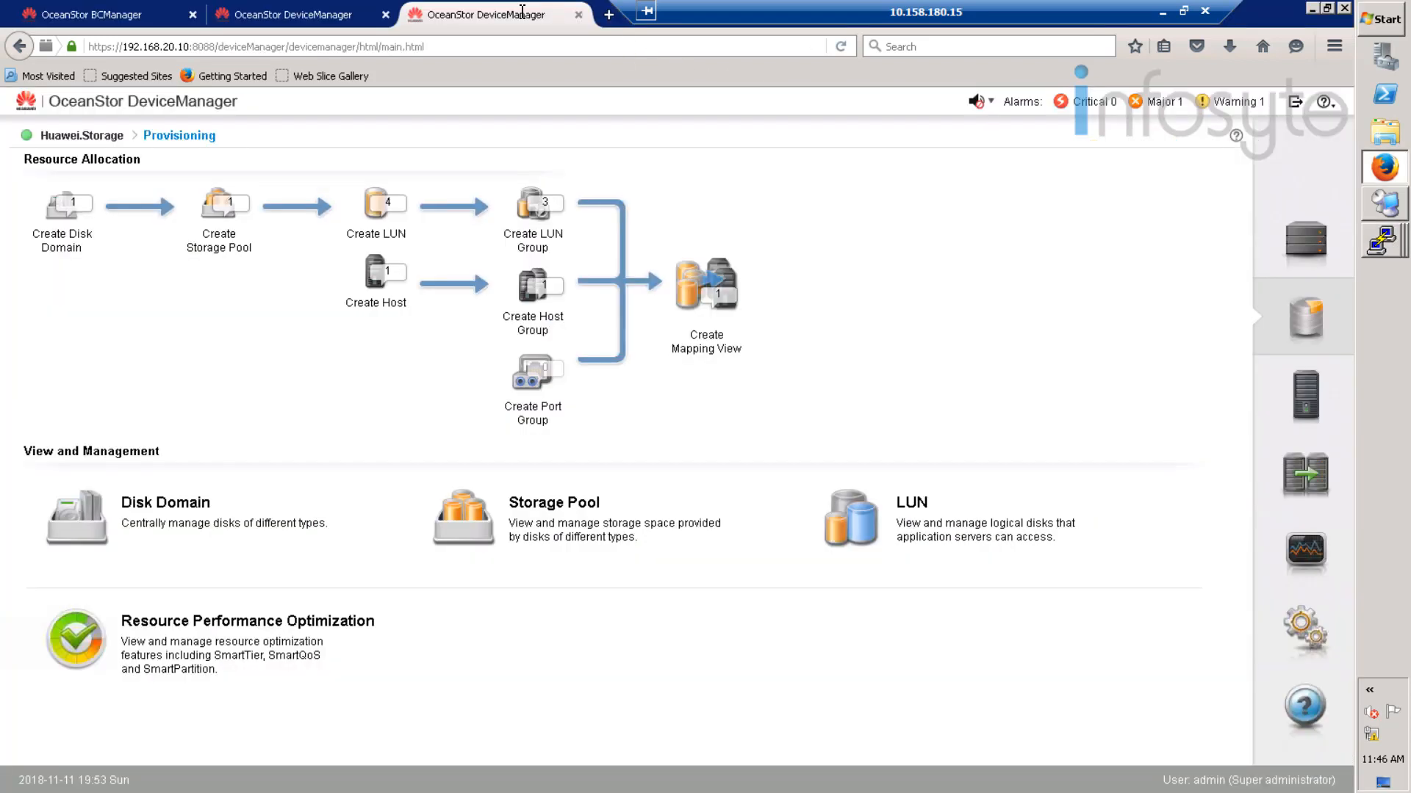
left_click(1311, 240)
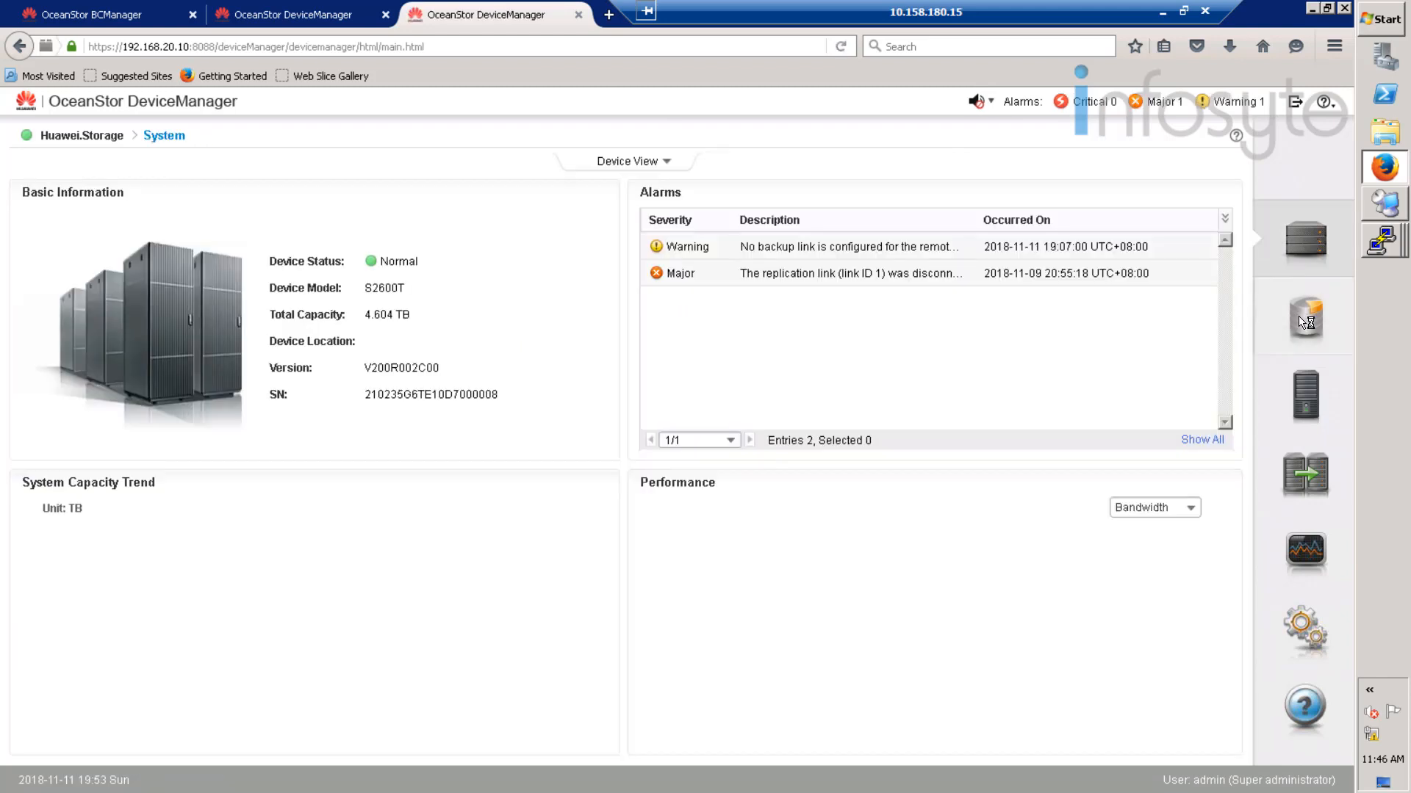
left_click(1304, 320)
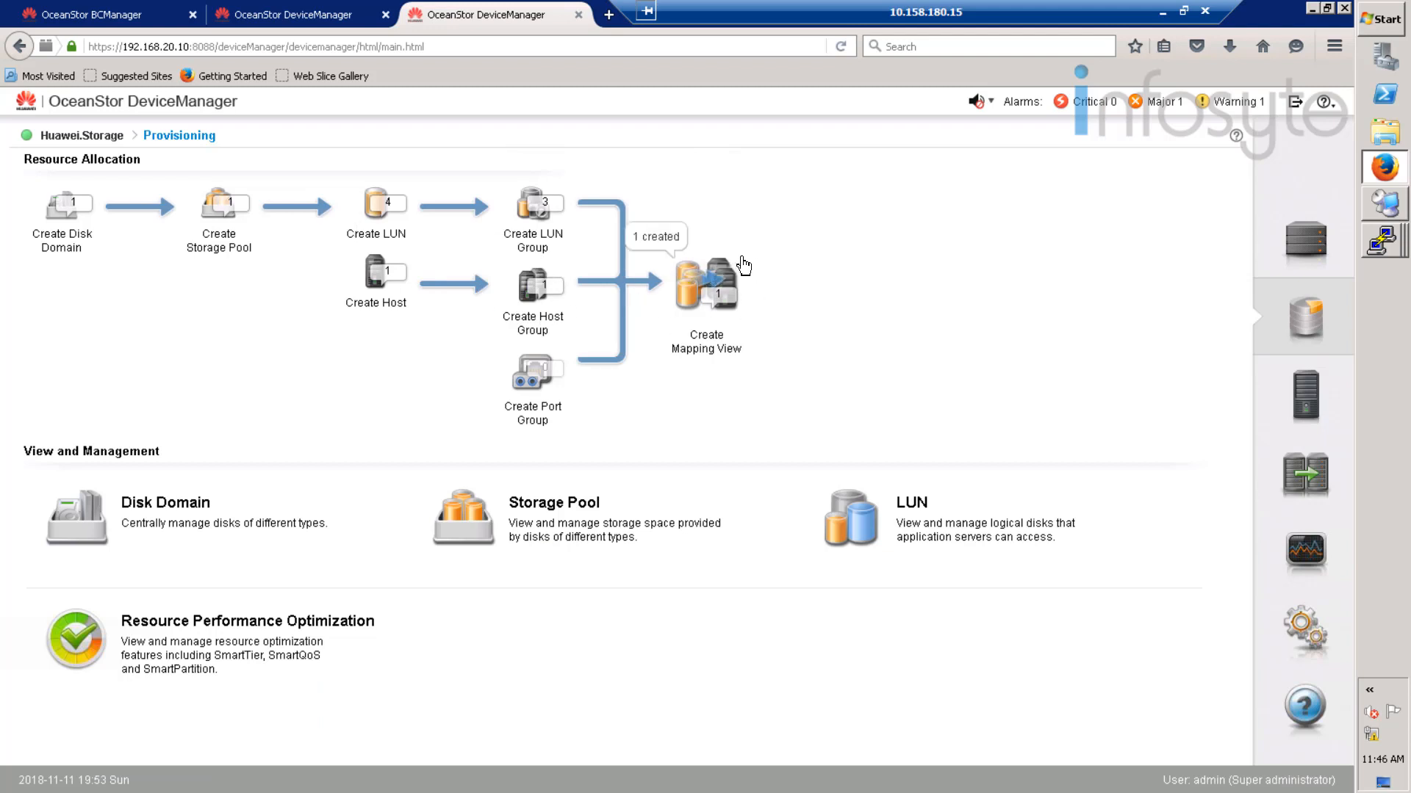
left_click(1304, 403)
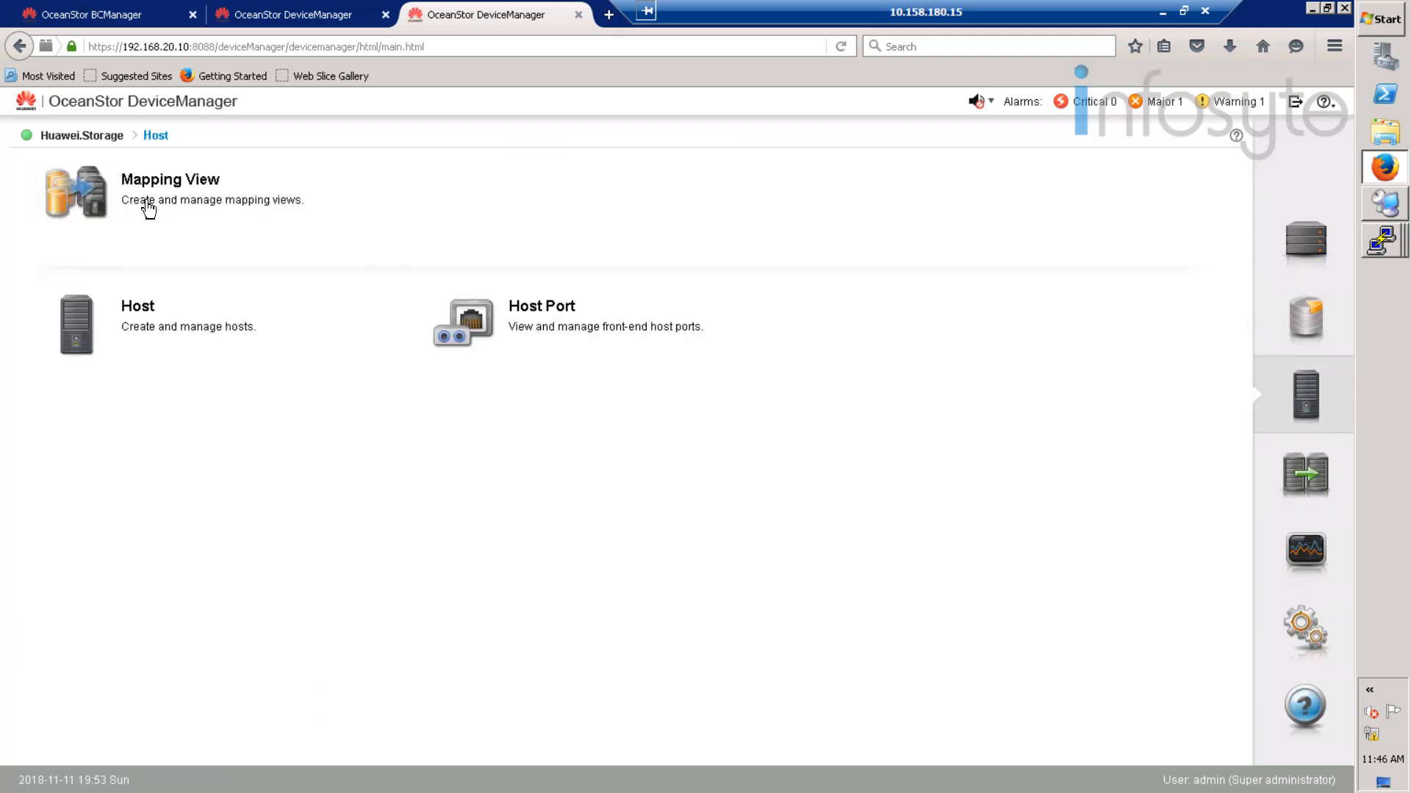
left_click(147, 208)
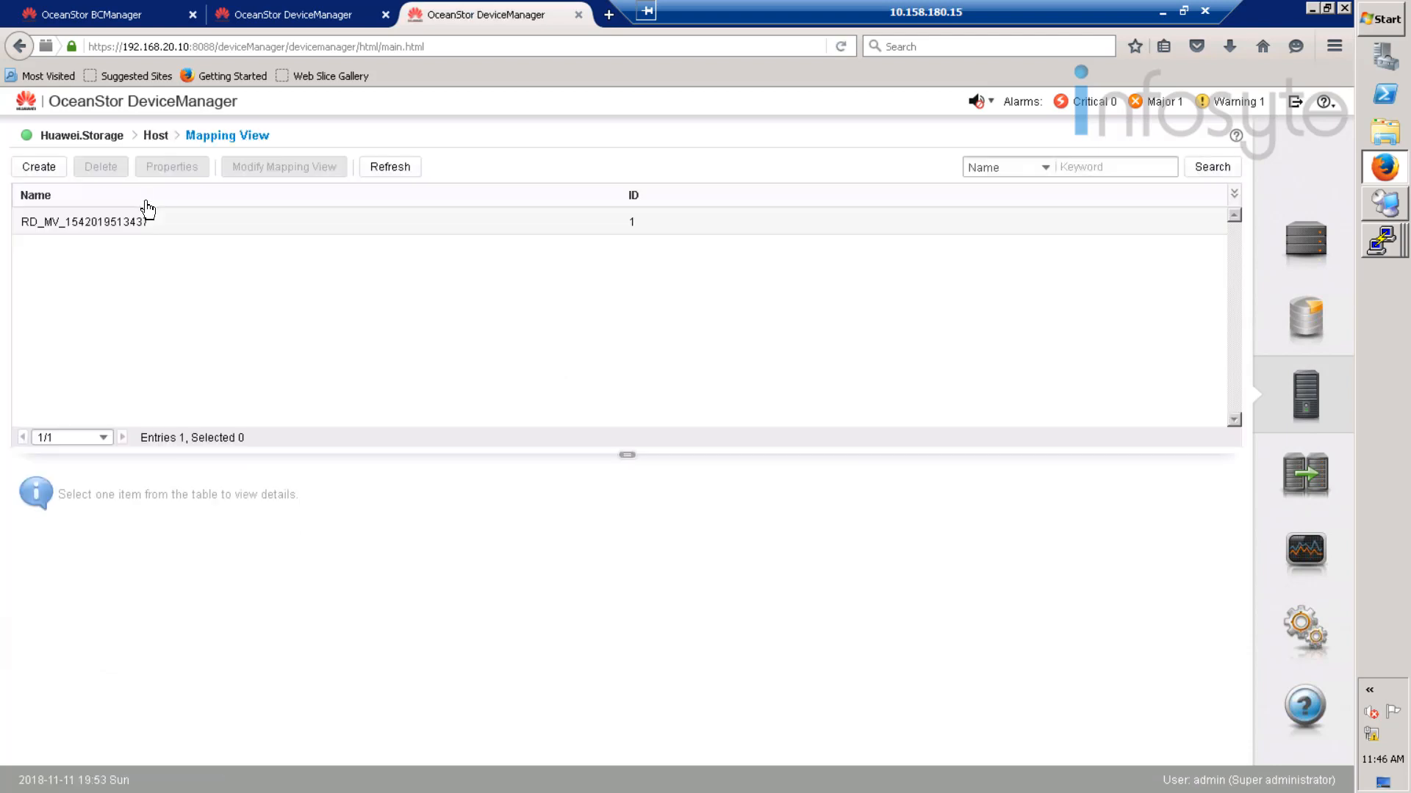
left_click(118, 224)
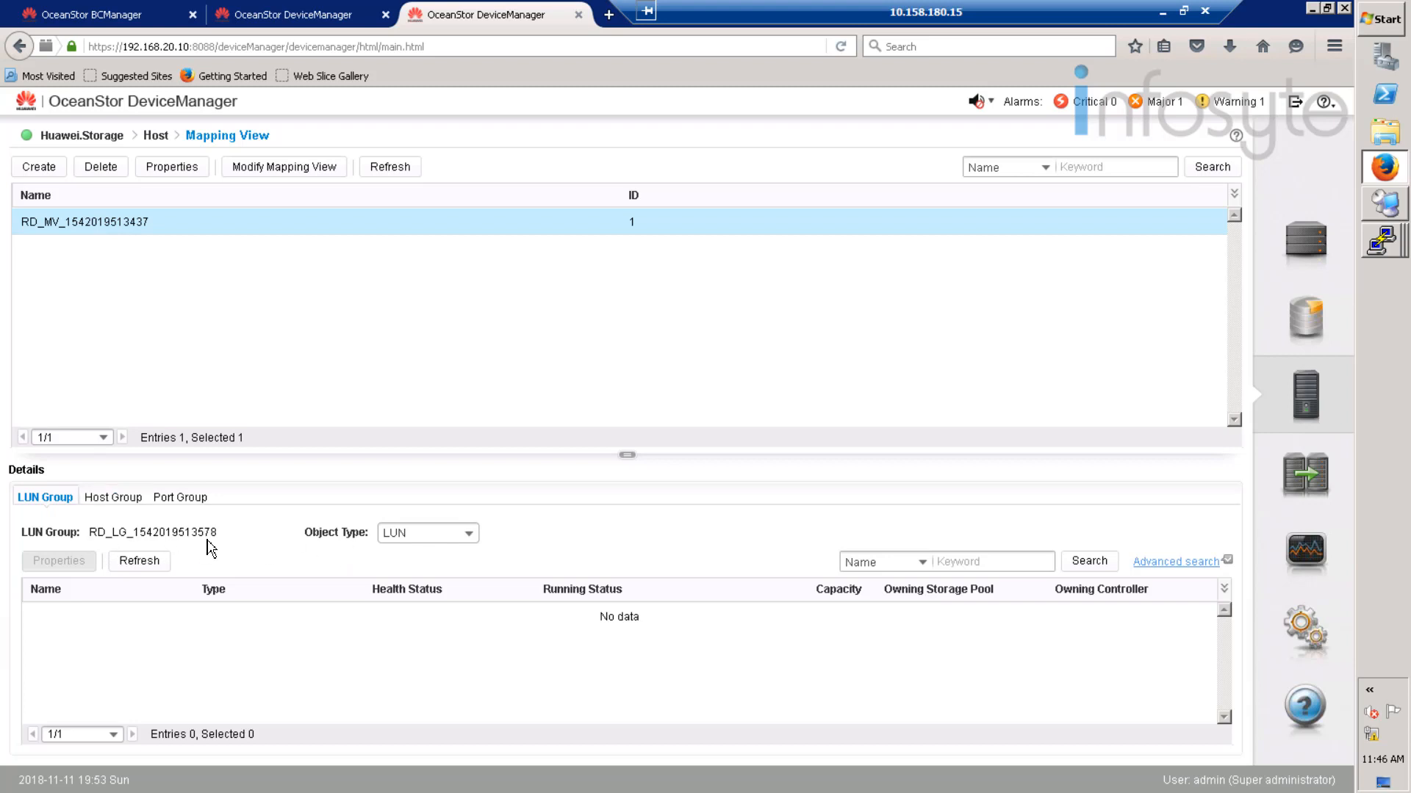
- List the mapping view's four DRdata snapshots and check its host, 192.168.20.21
left_click(440, 529)
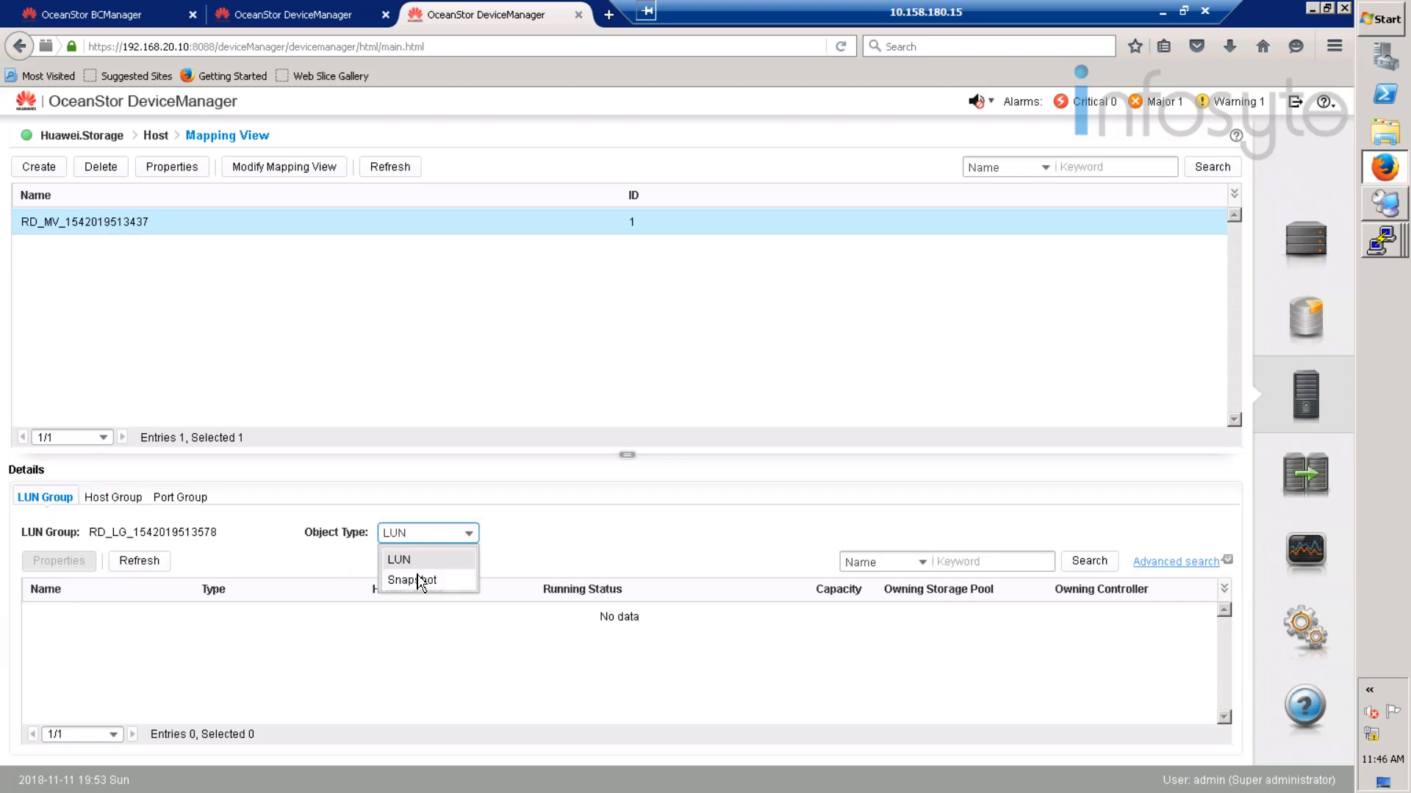
left_click(412, 579)
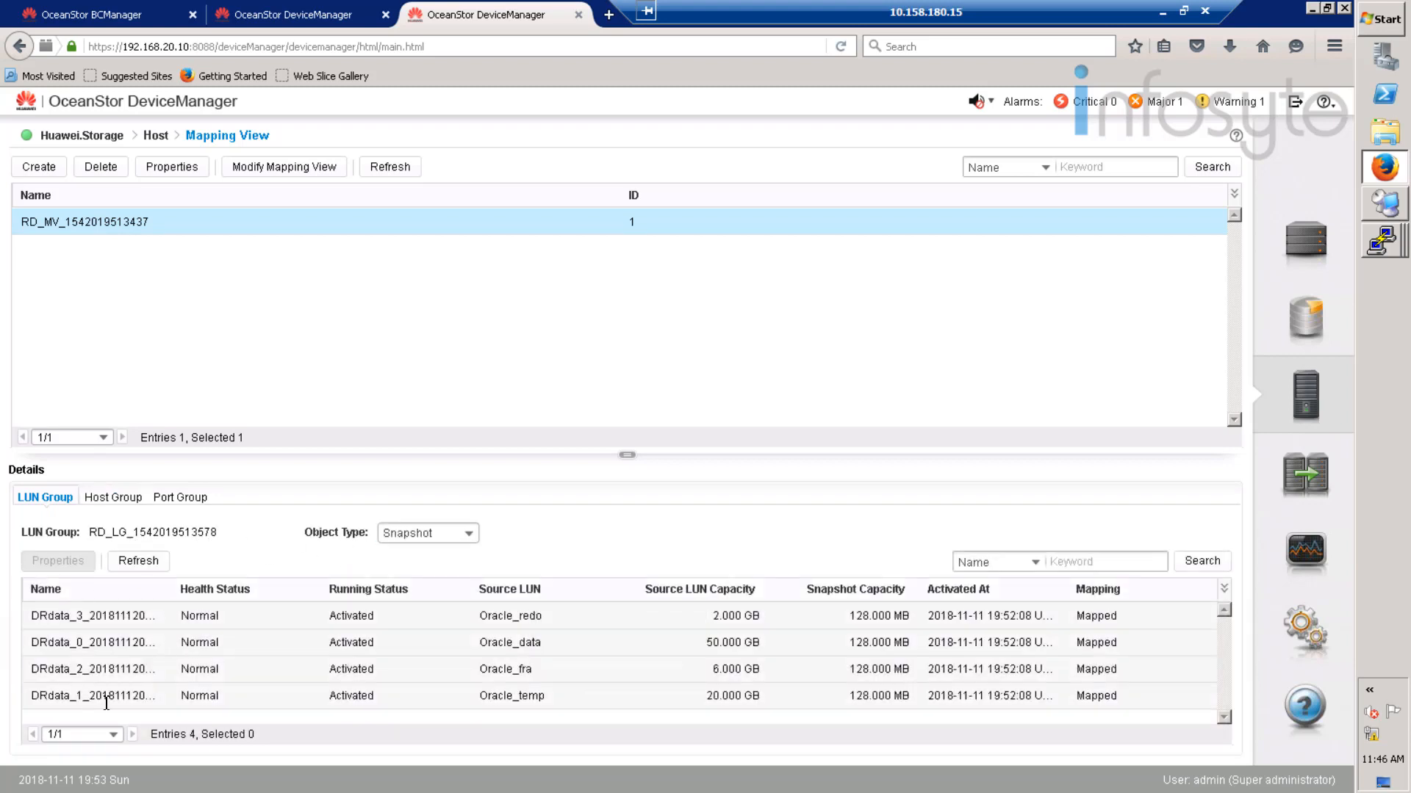
left_click(115, 507)
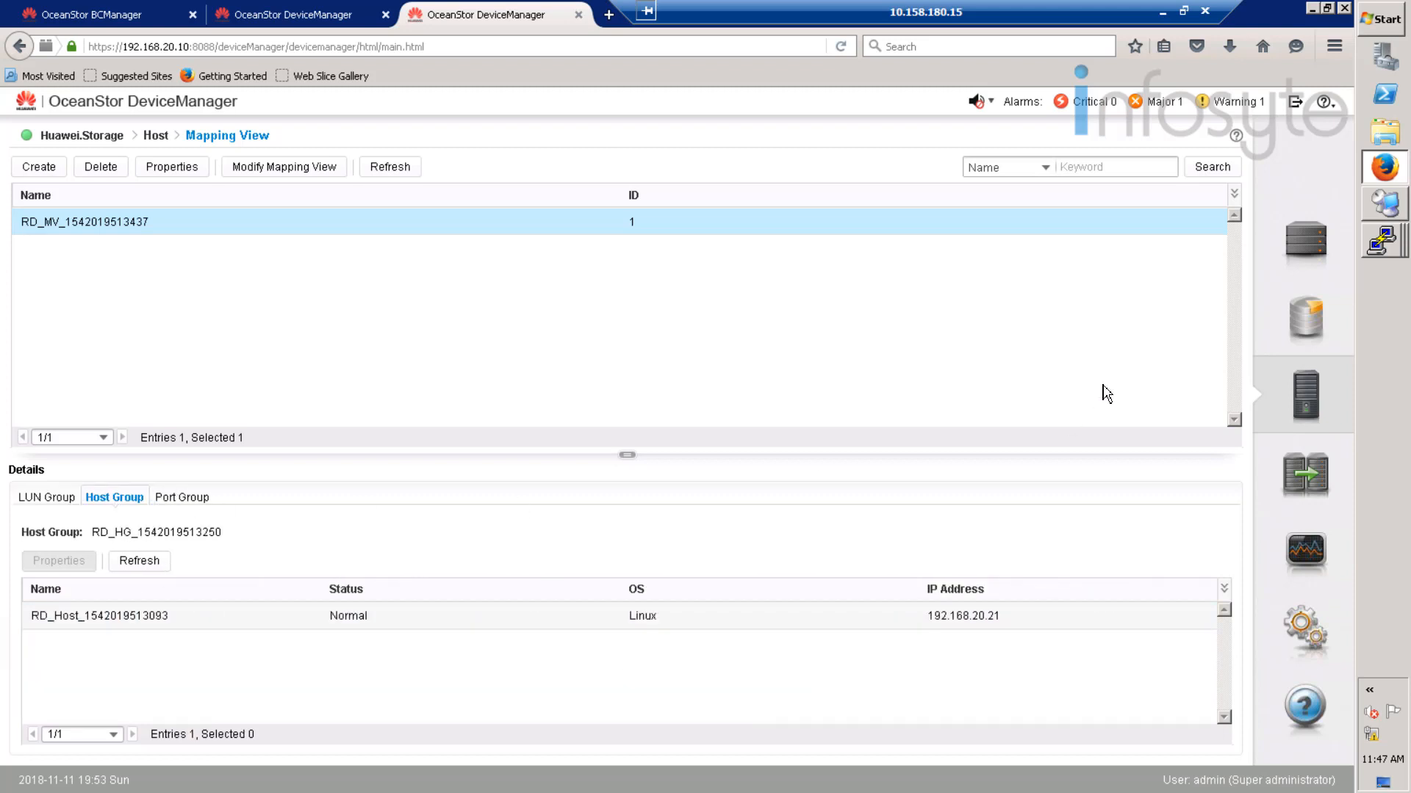
left_click(1385, 241)
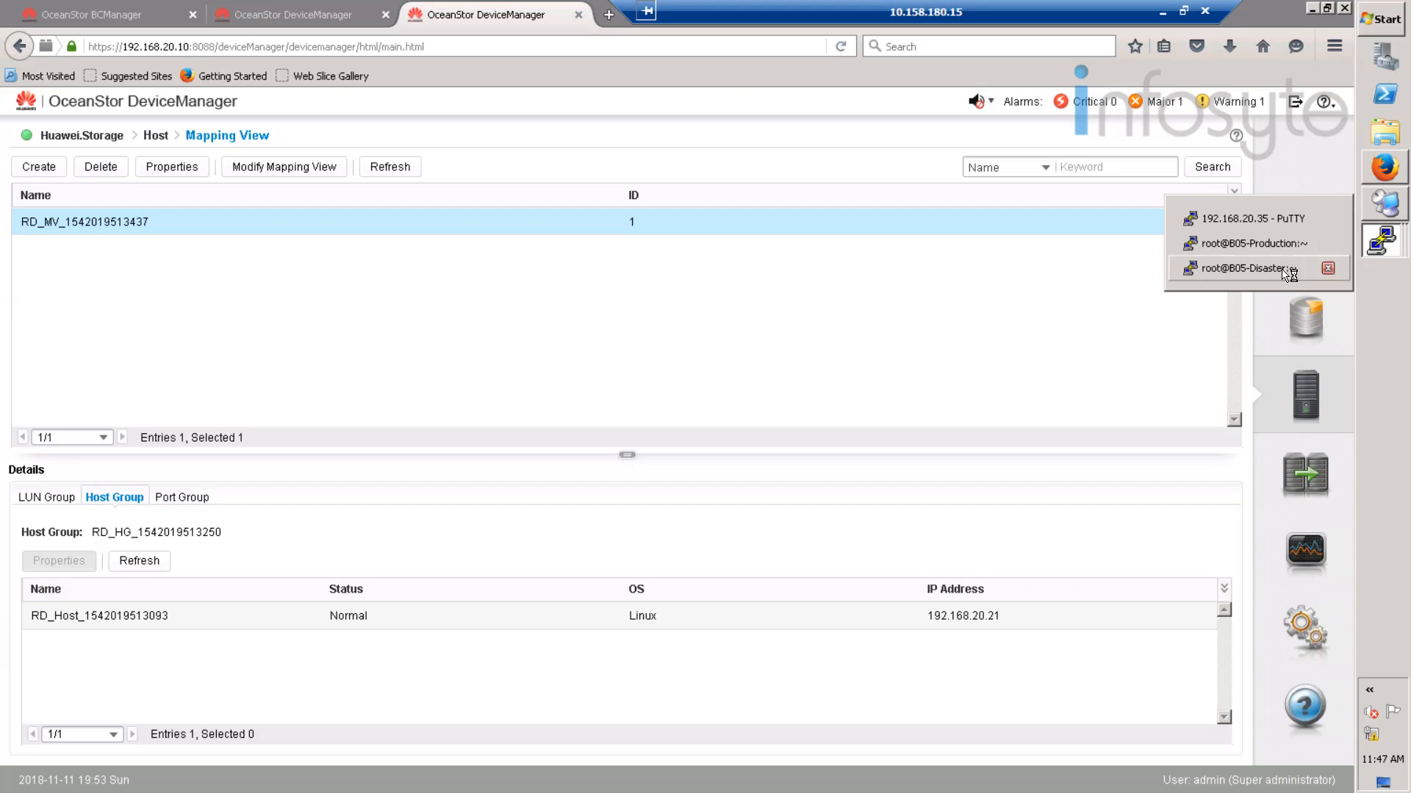
left_click(1249, 268)
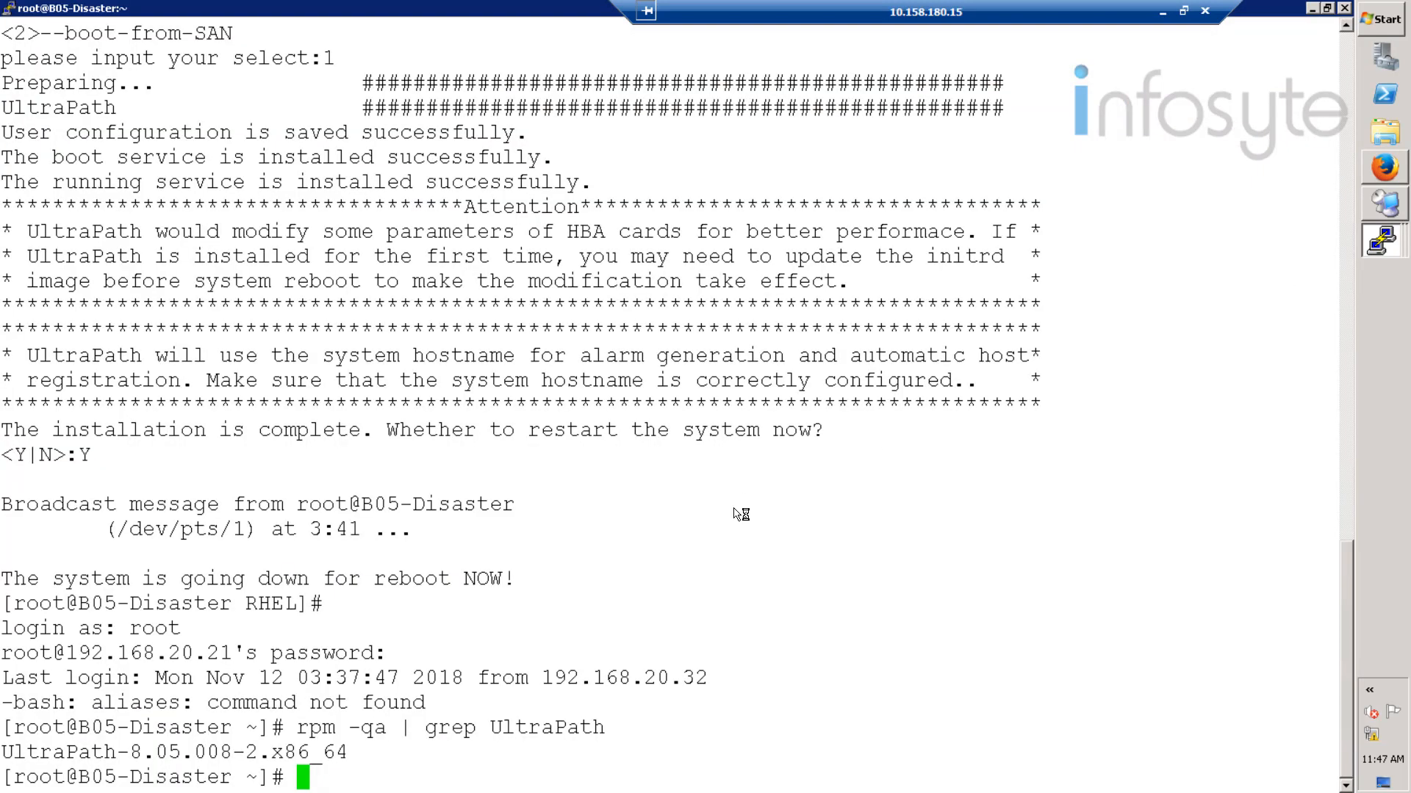
- Switch to the oracle user and start SQL*Plus with sqlplus / as sysdba
type("clear")
key("Return")
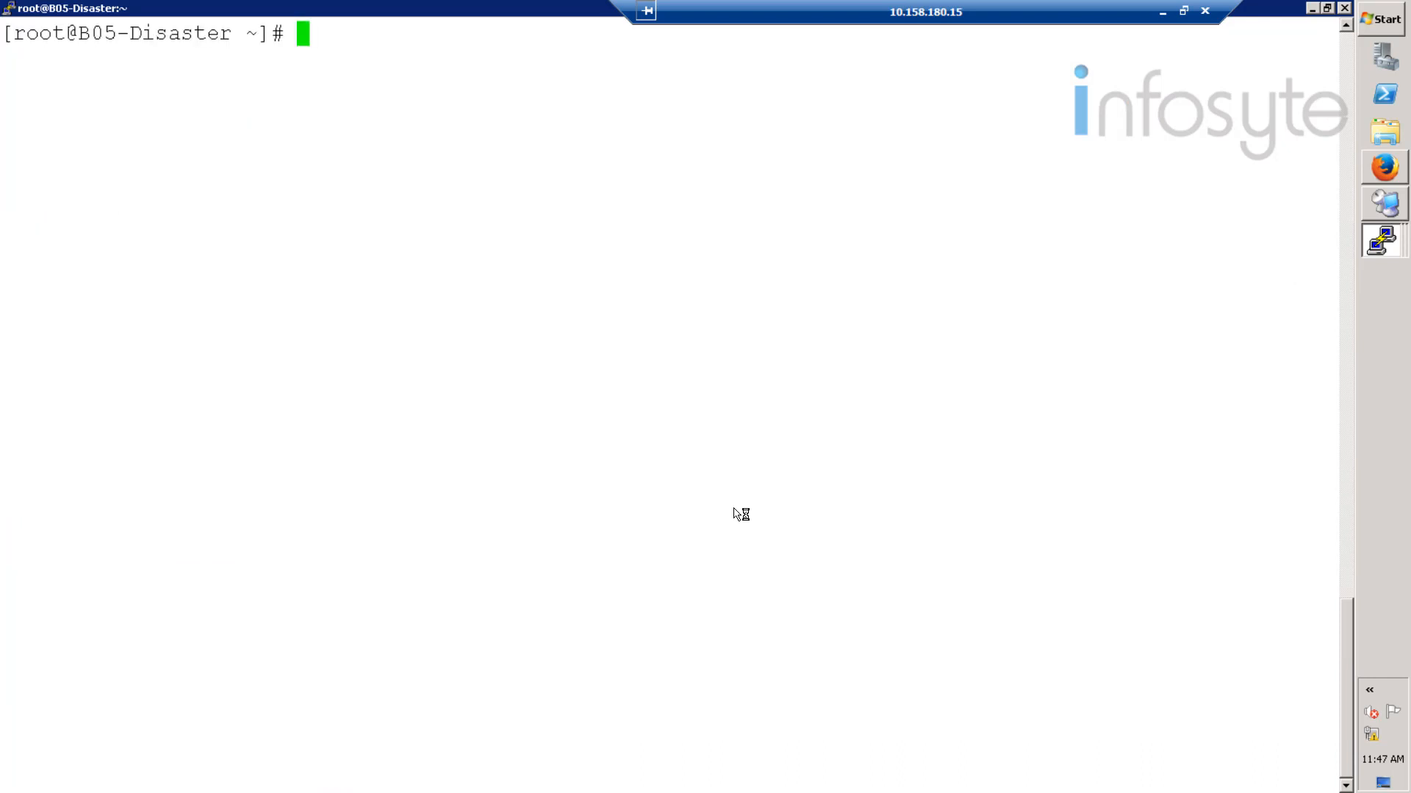
type("sqlplu")
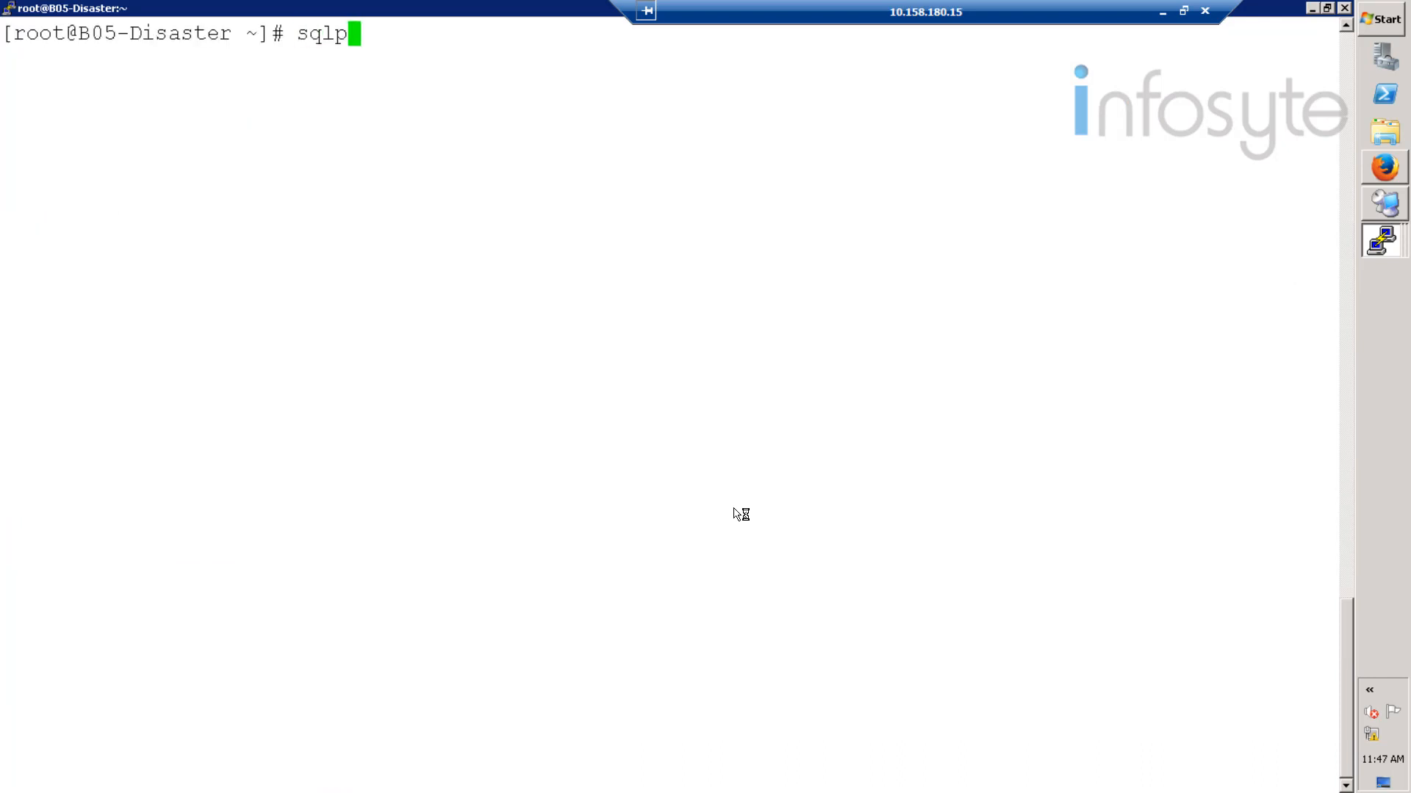
key("BackSpace")
key("BackSpace")
key("BackSpace")
key("BackSpace")
key("BackSpace")
key("BackSpace")
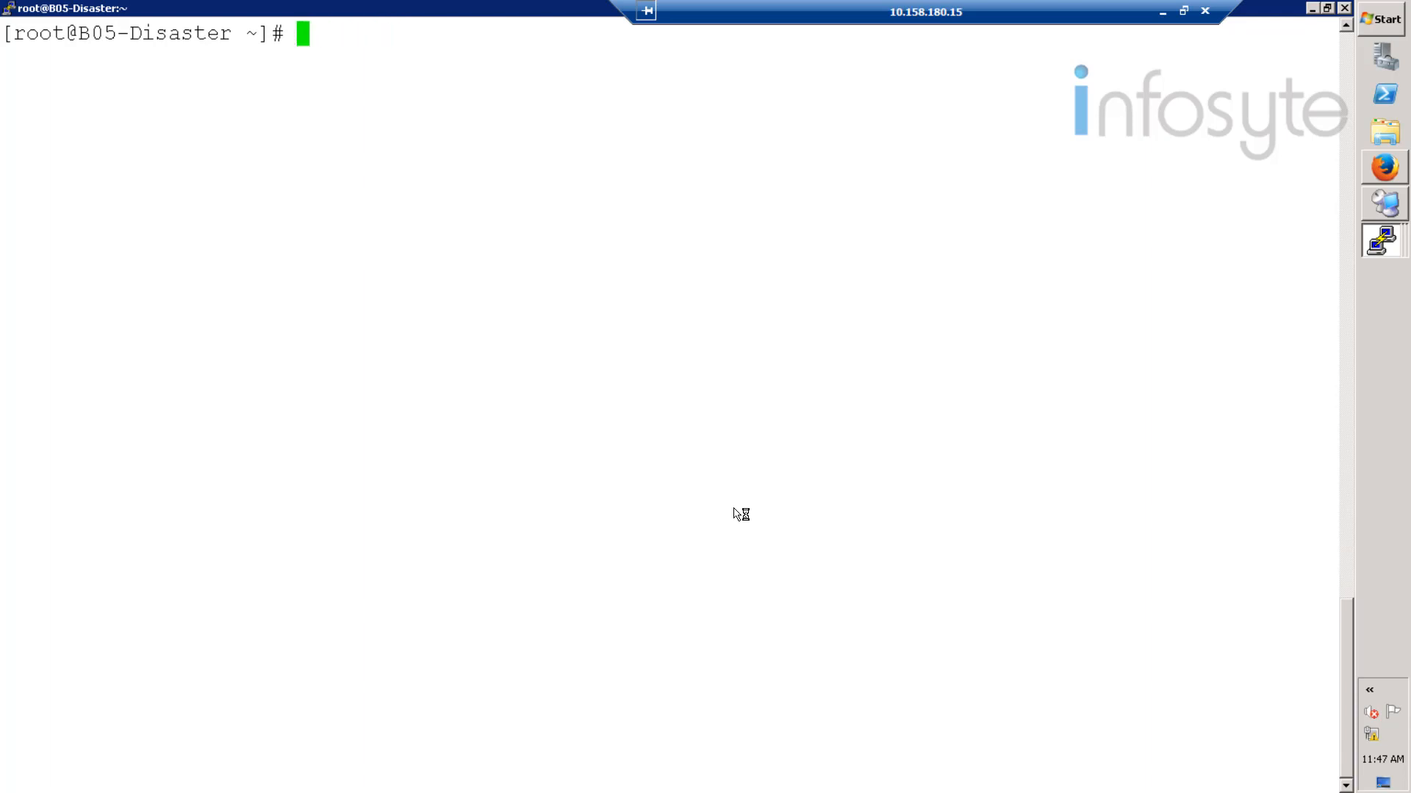
type("su - oracle")
key("Return")
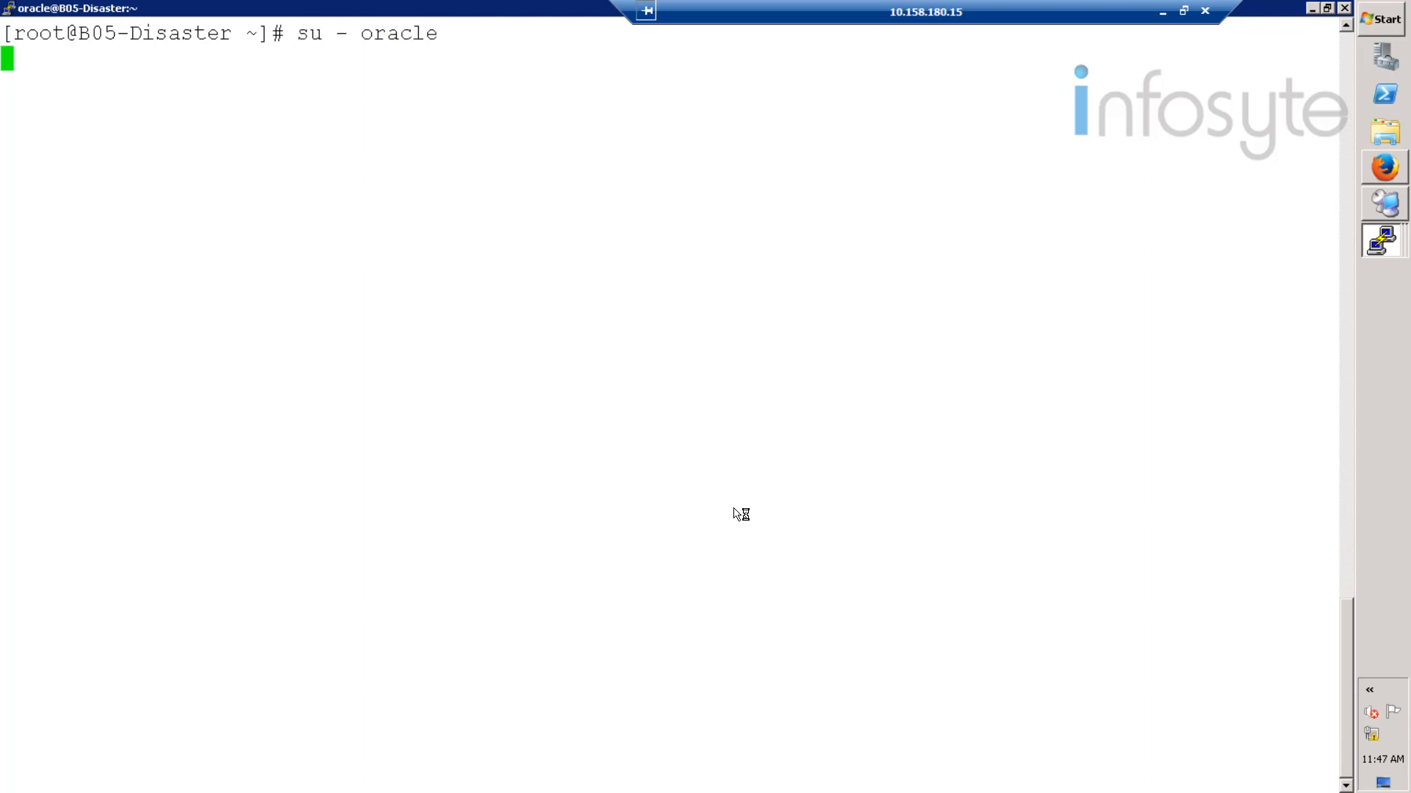
type("sqlplus ")
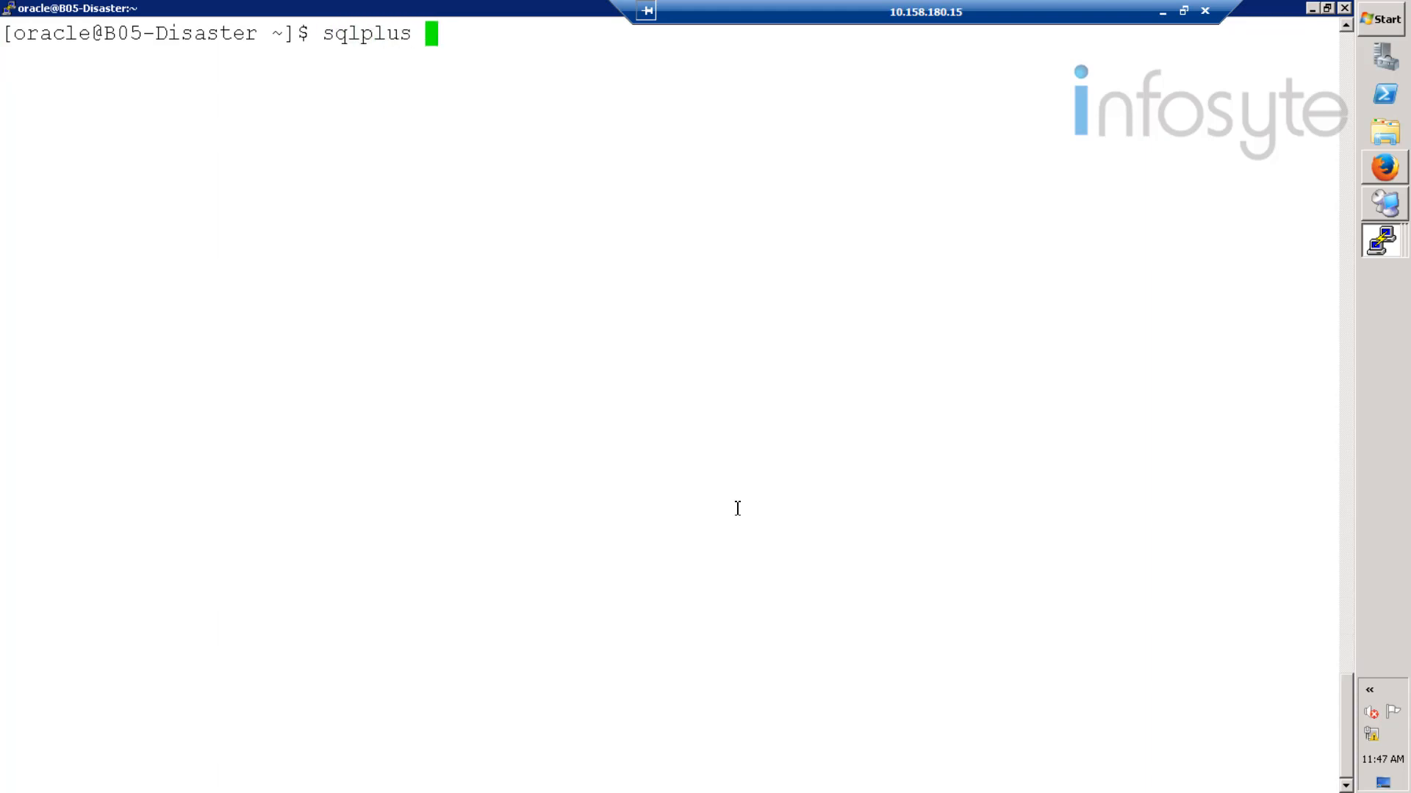
type("/ as sysdba")
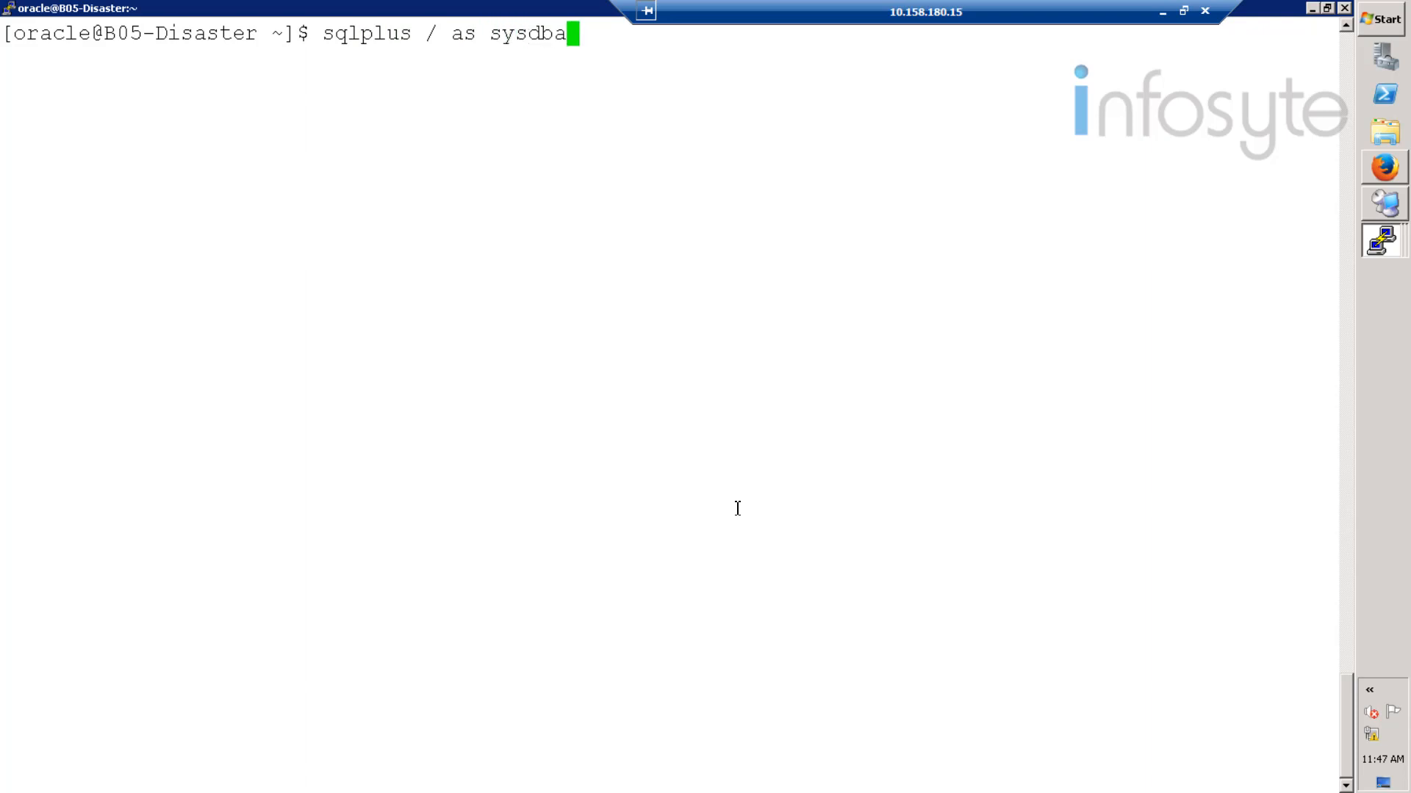
key("Return")
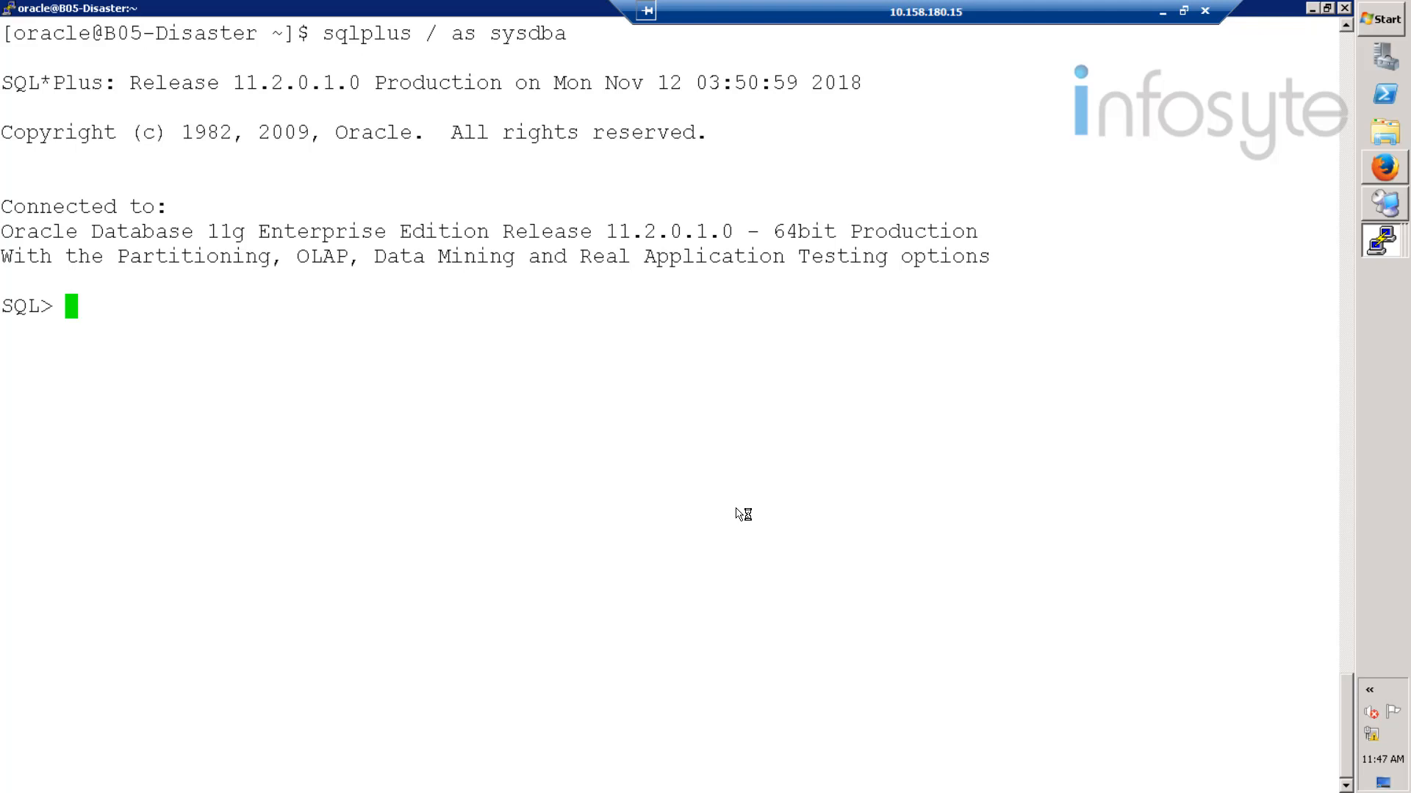
- Run select * from HCIE_Test01; and check the returned InfoSyte row
type("select ")
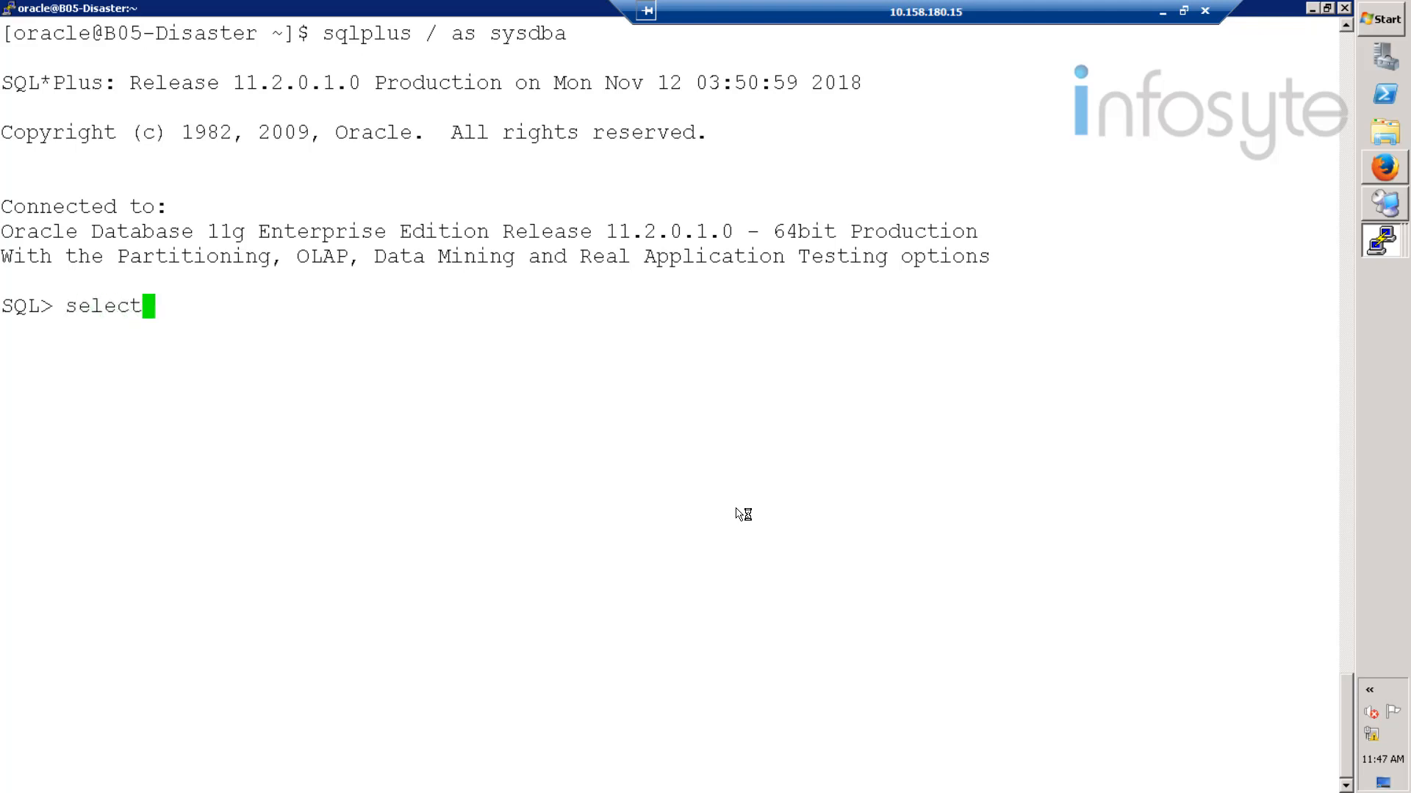
type("* from HCIE")
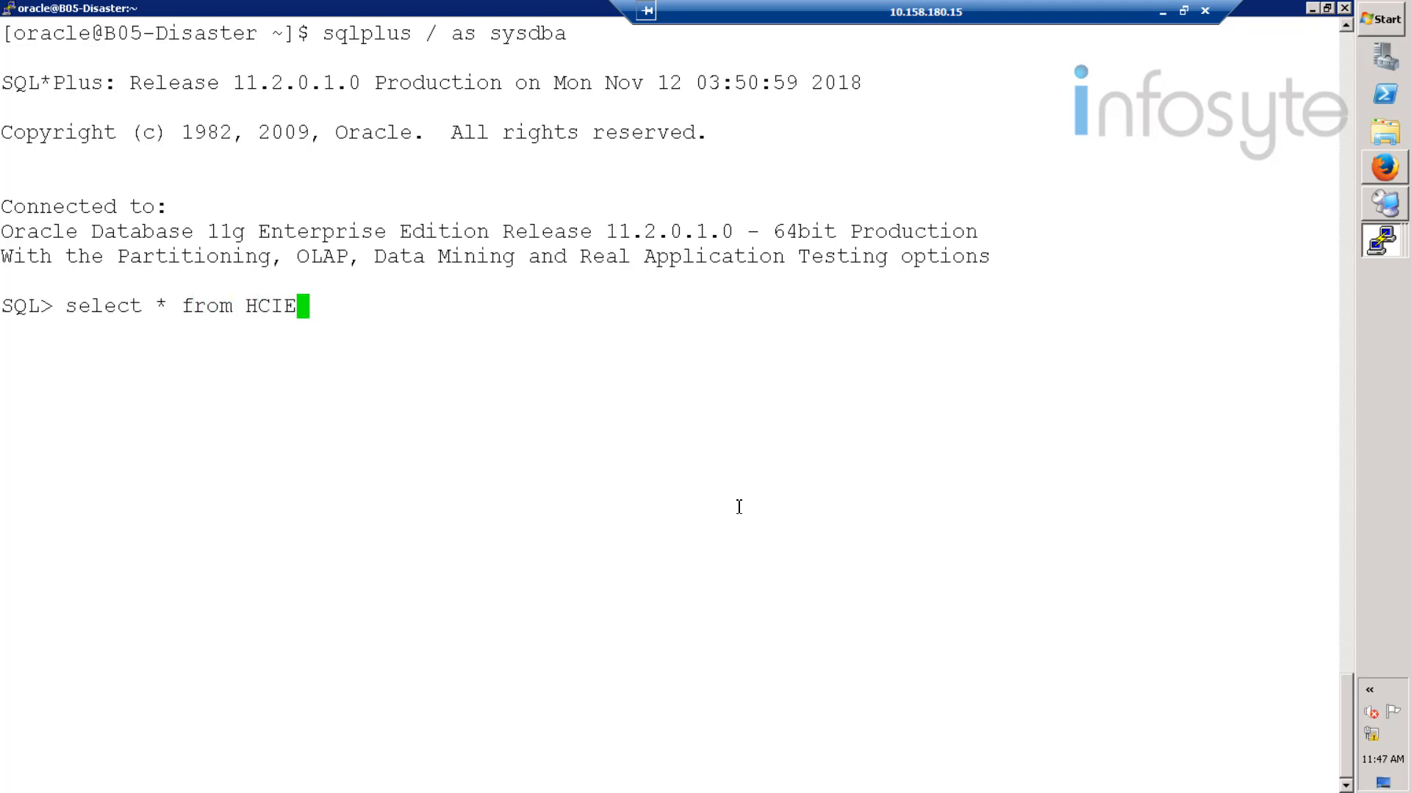
type("_Test01")
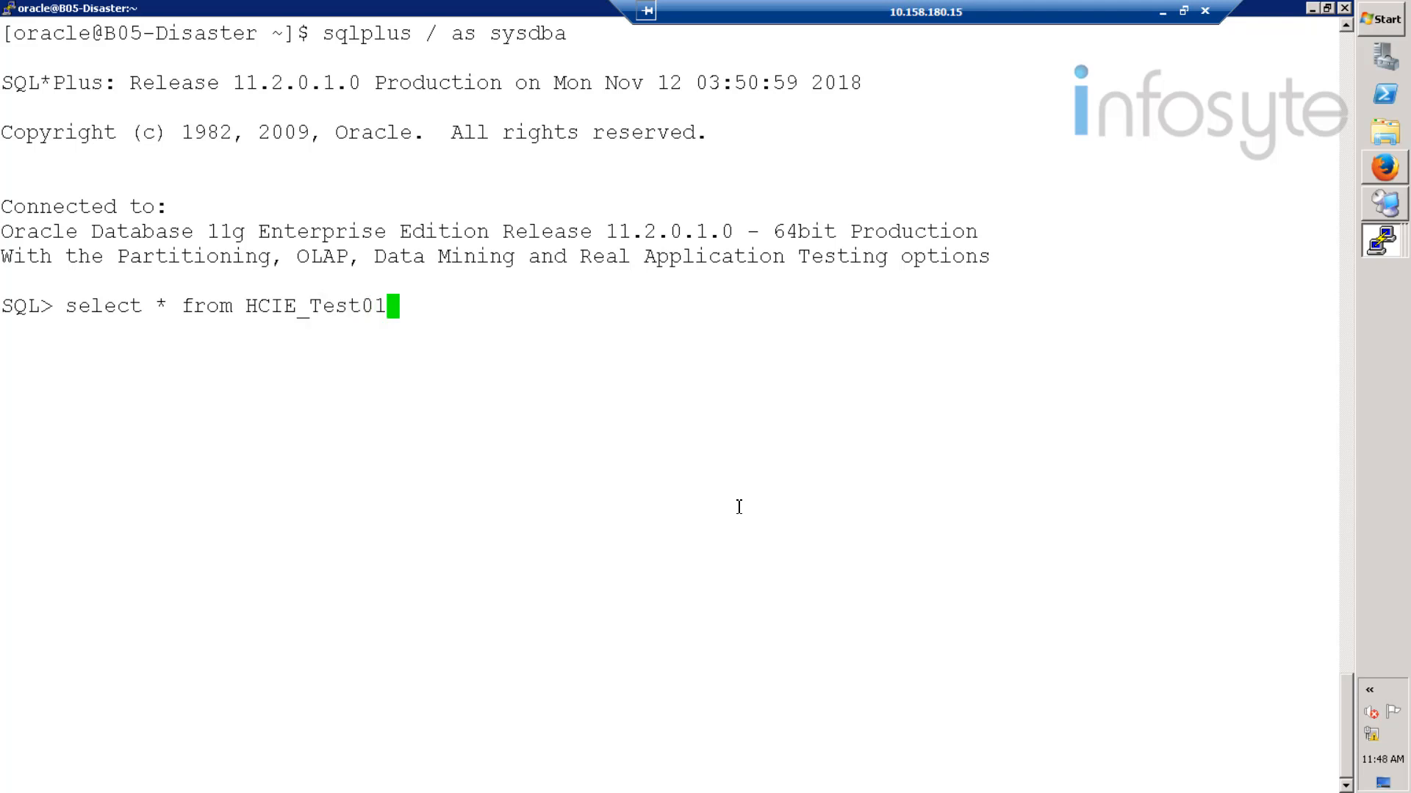
type(";")
key("Return")
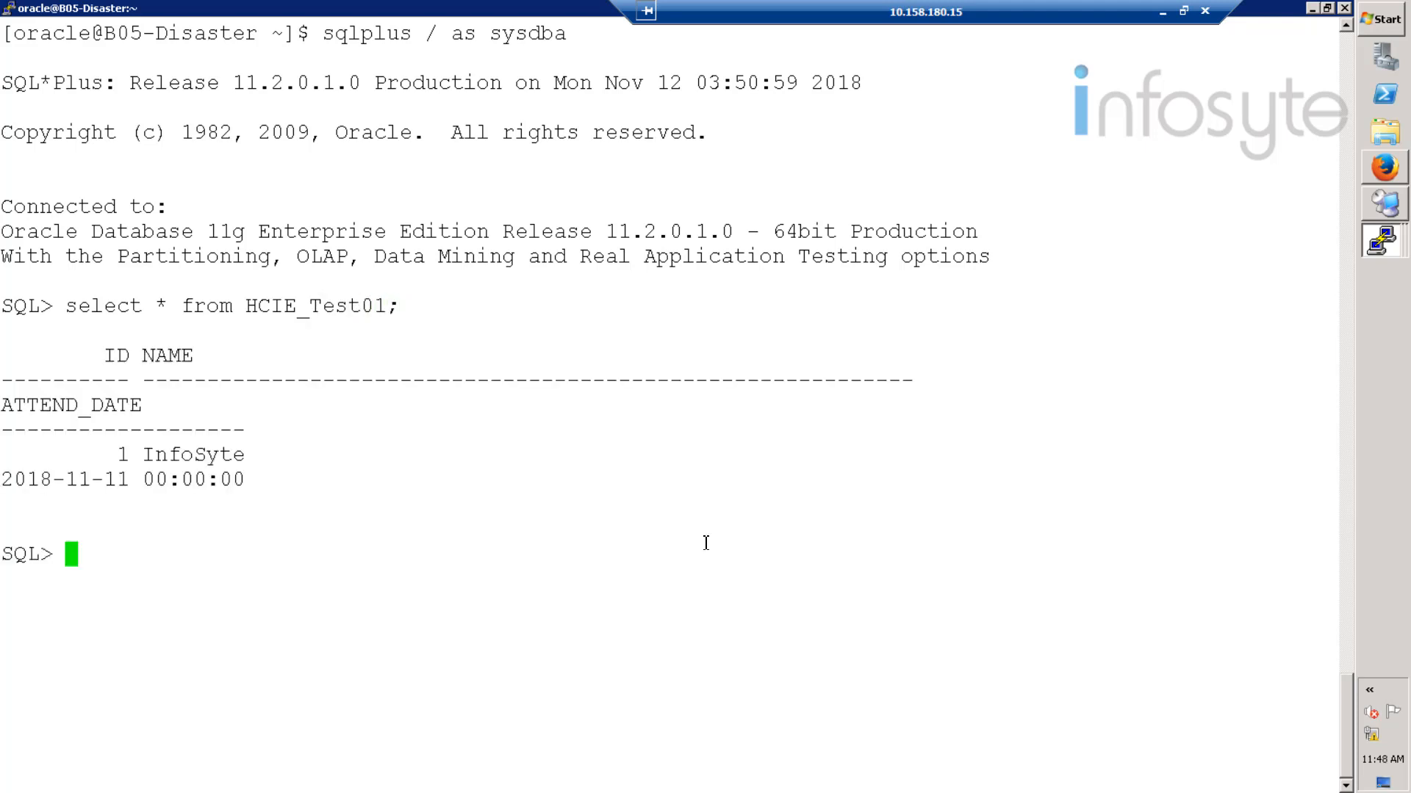
left_click_drag(253, 481, 6, 304)
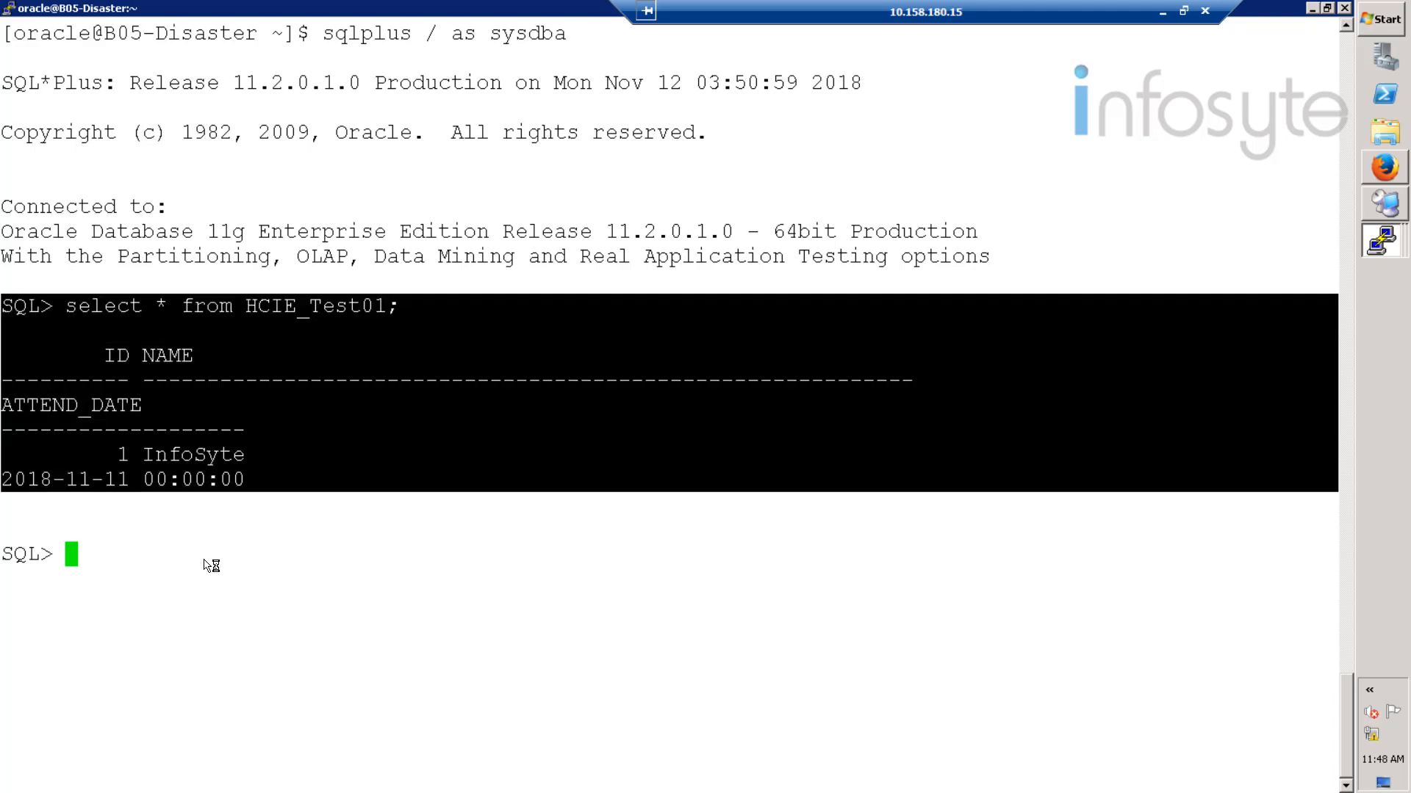
left_click(205, 560)
- Exit SQL*Plus and the oracle shell, then return to the storage management browser
type("exit")
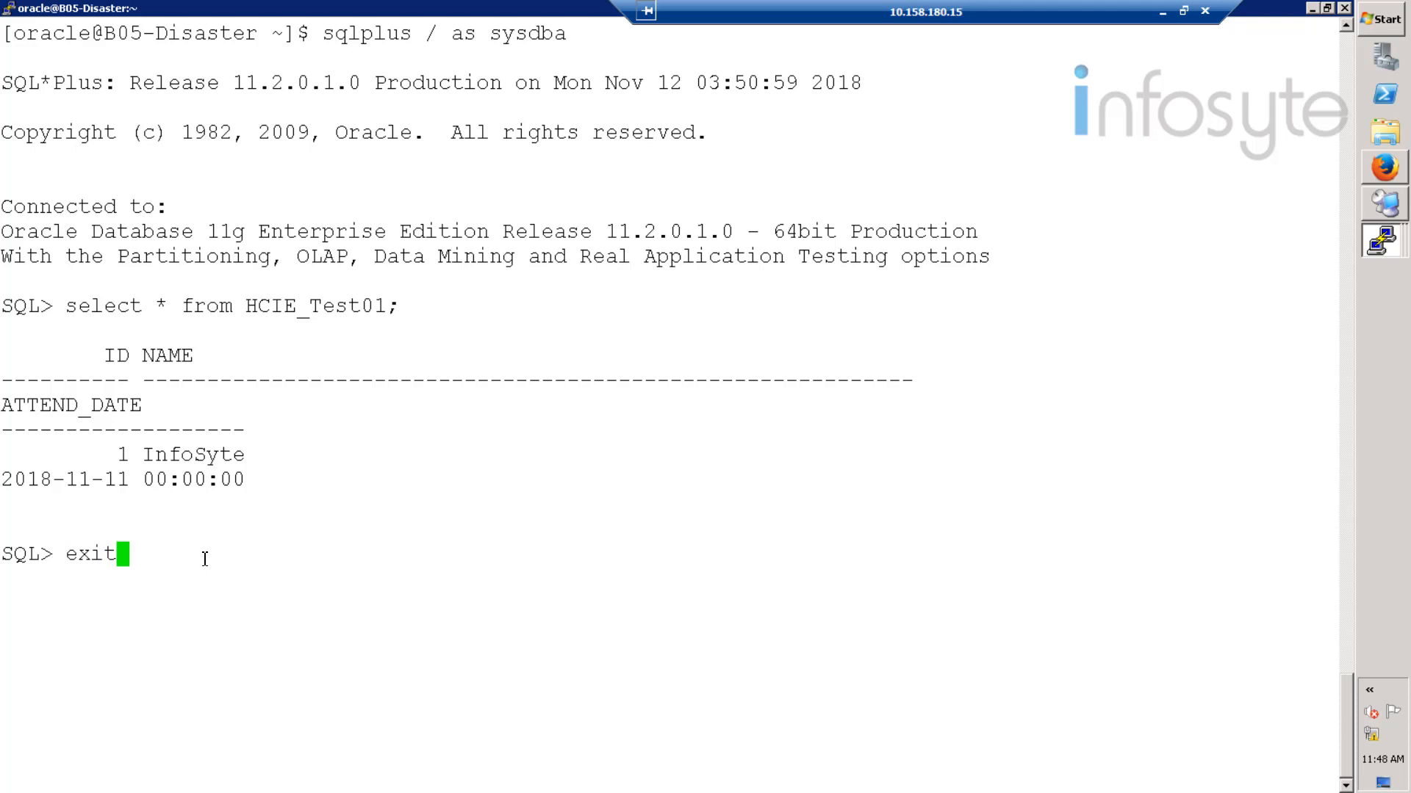
key("Return")
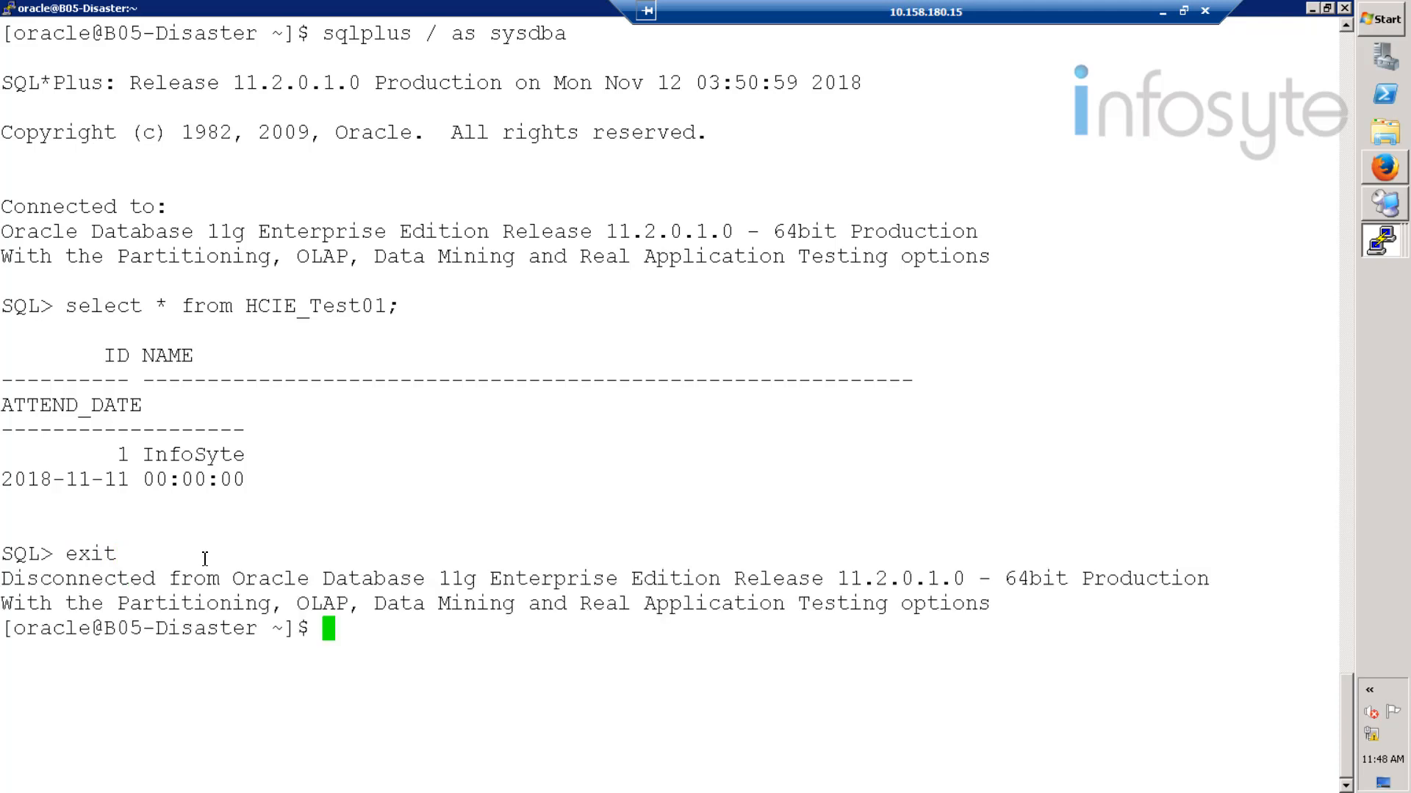
type("exit")
key("Return")
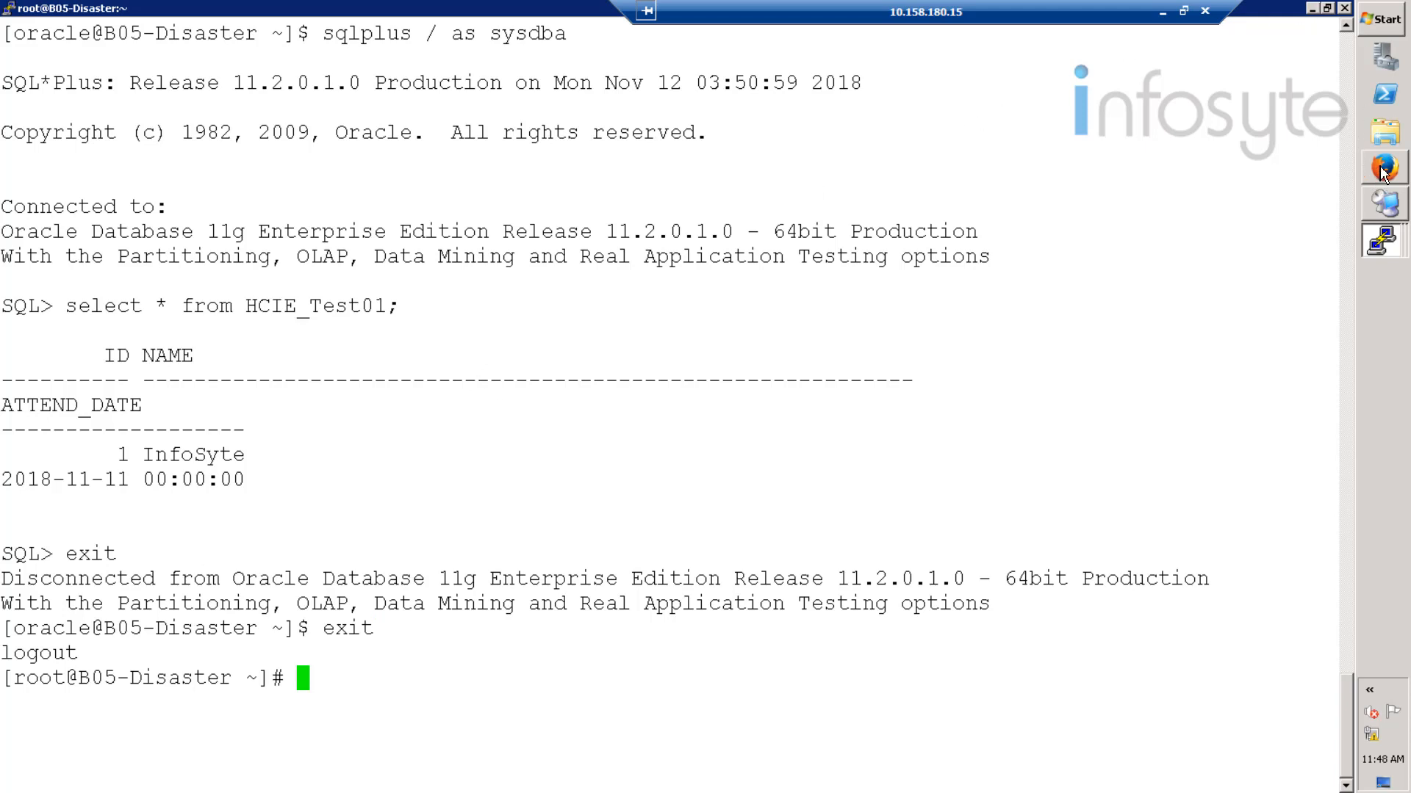
mouse_move(1386, 170)
left_click(1217, 190)
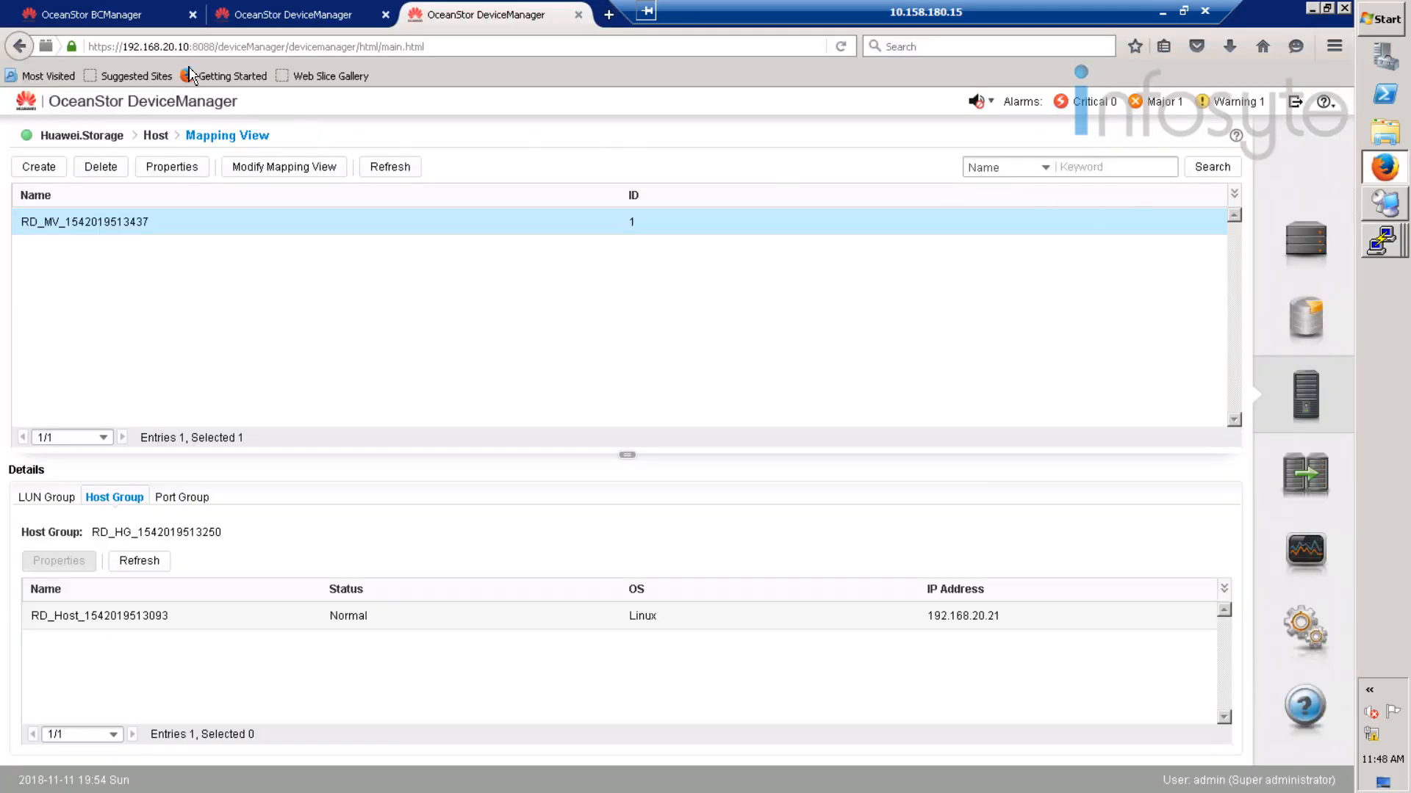
- Clear the completed oracle test's data from the DR site and confirm the command
left_click(1305, 316)
left_click(107, 20)
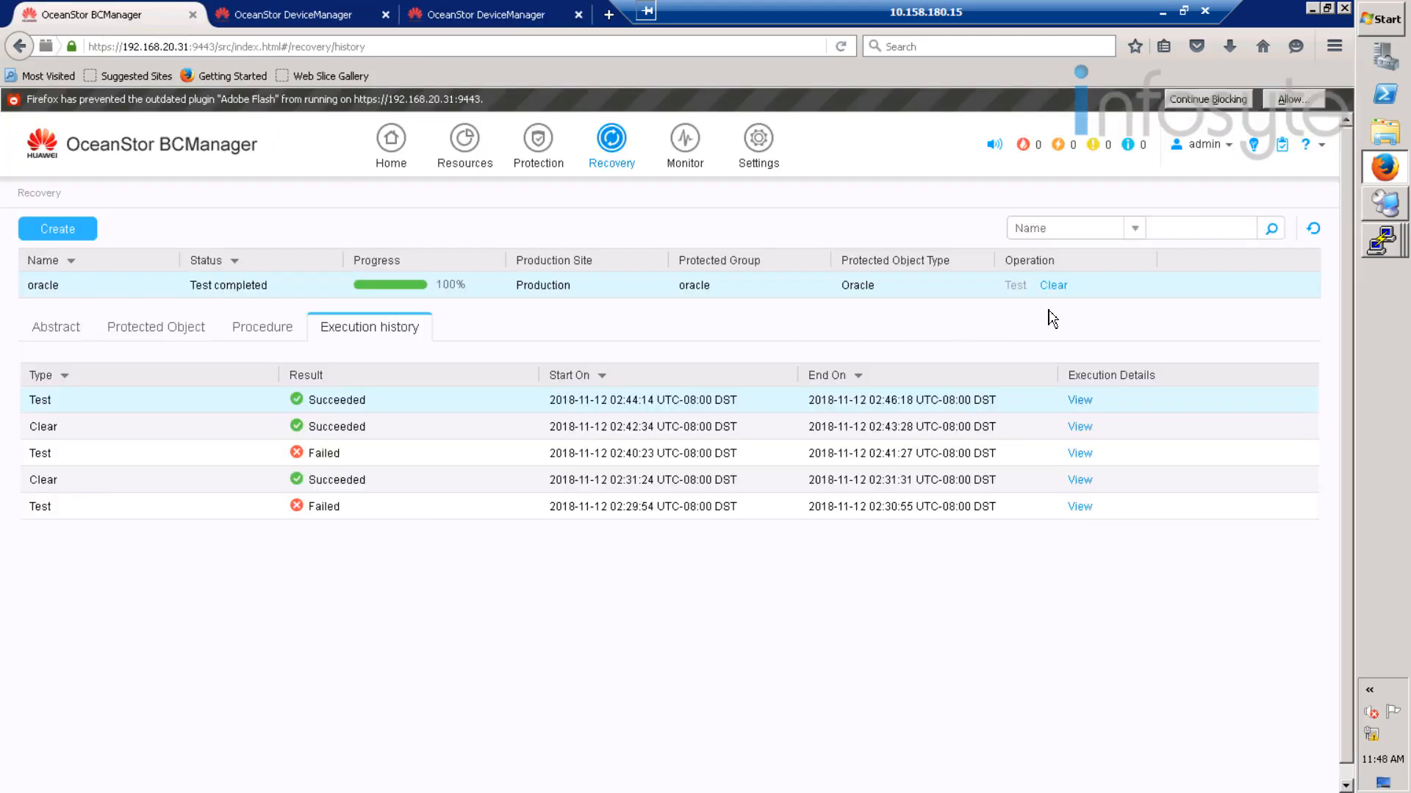
left_click(1055, 286)
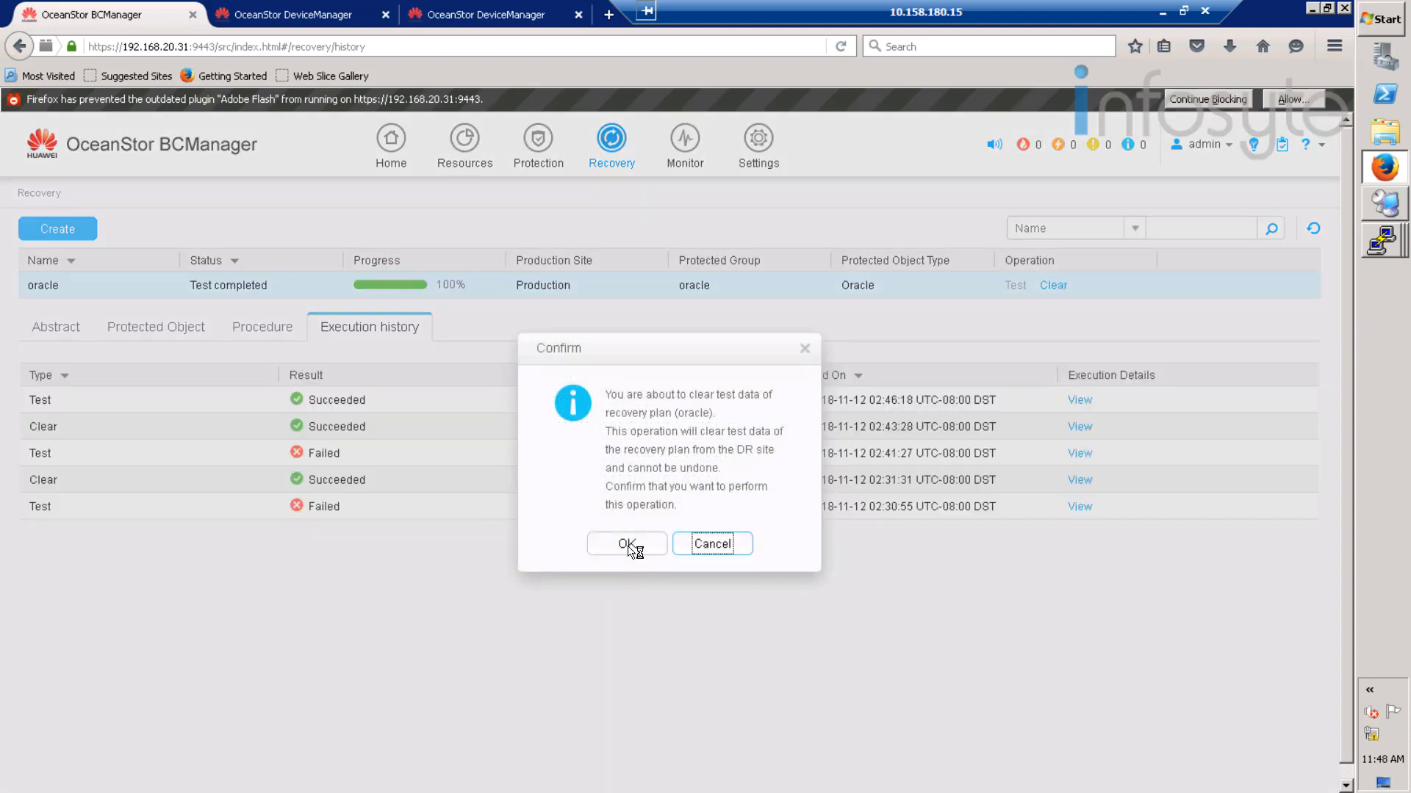
left_click(630, 548)
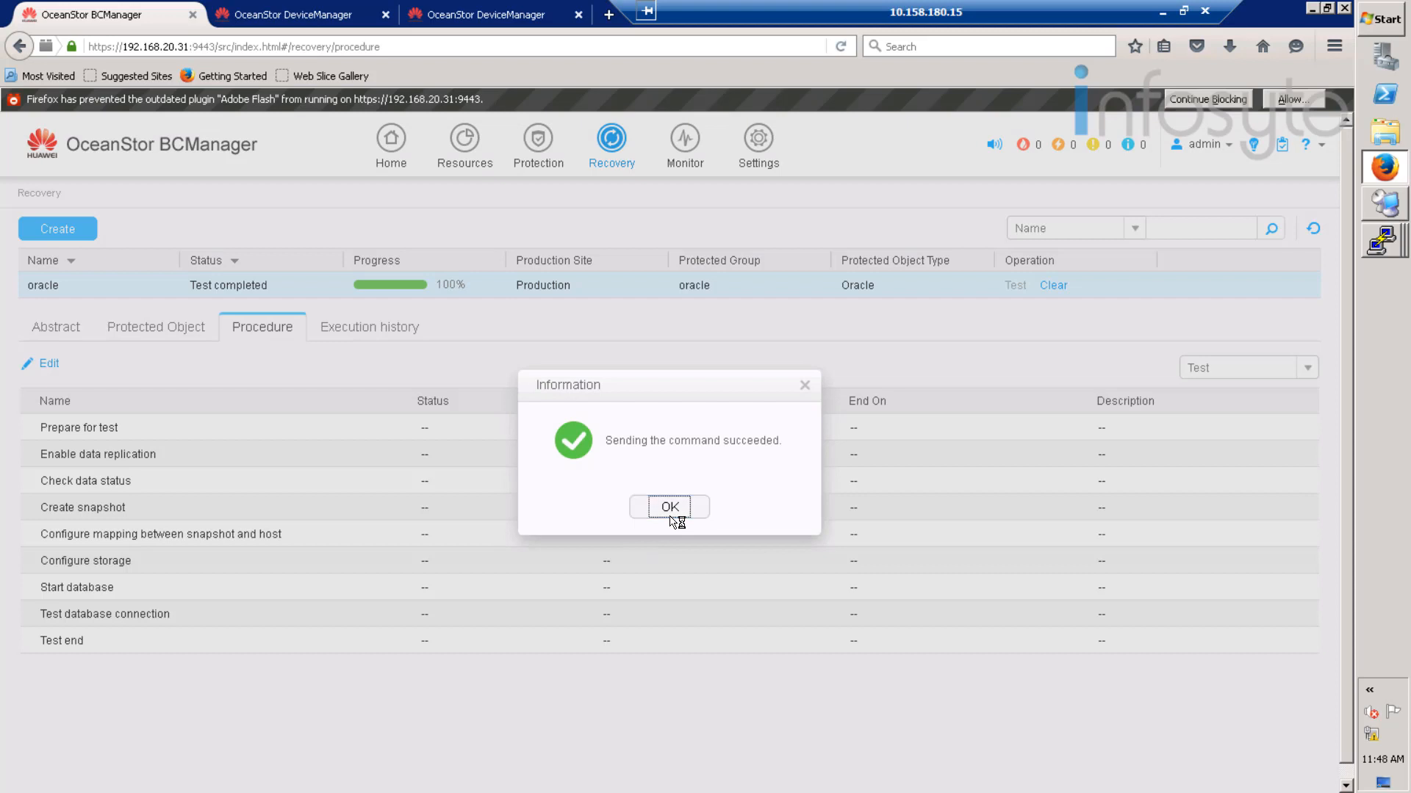
left_click(670, 507)
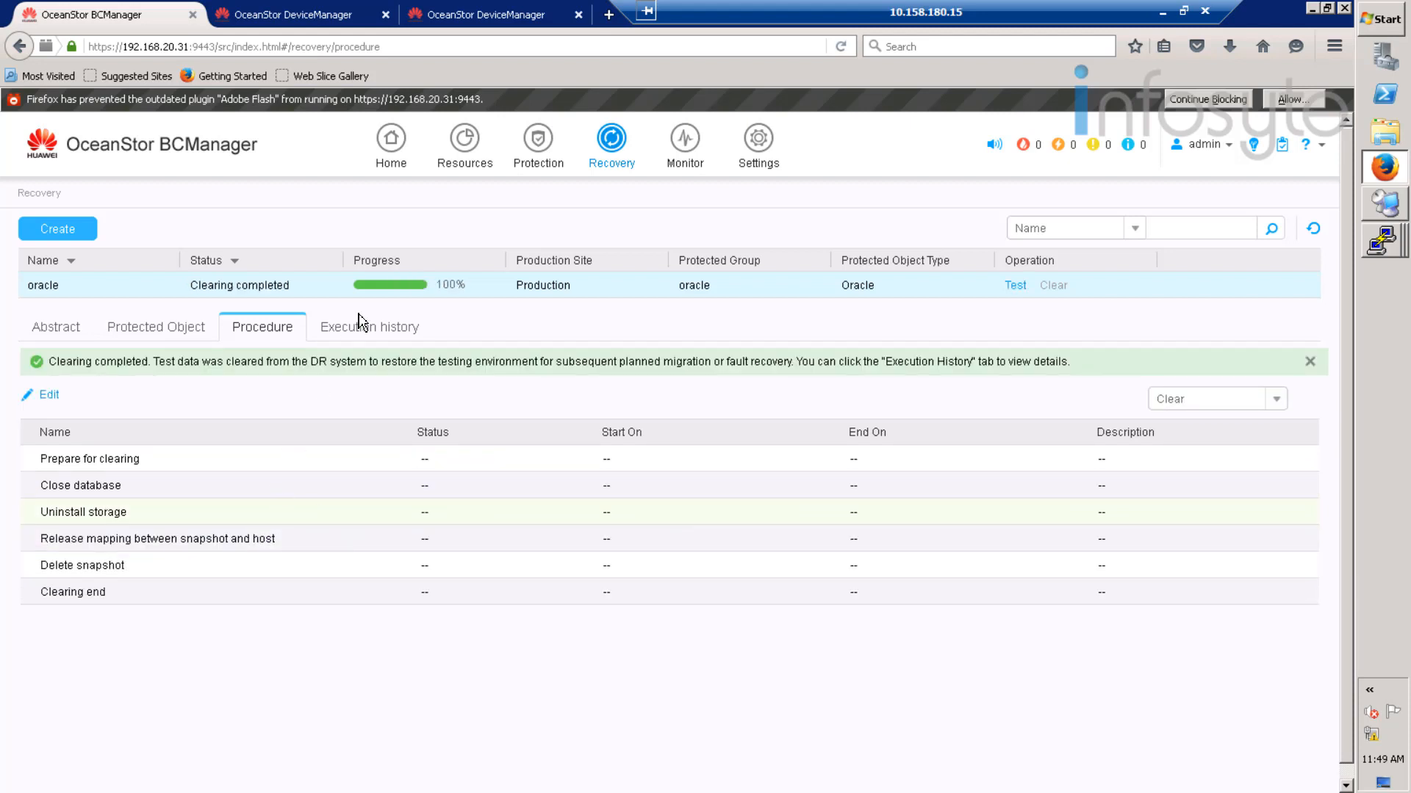
- In the oracle plan's execution history, confirm every step of the latest Clear run succeeded
left_click(395, 332)
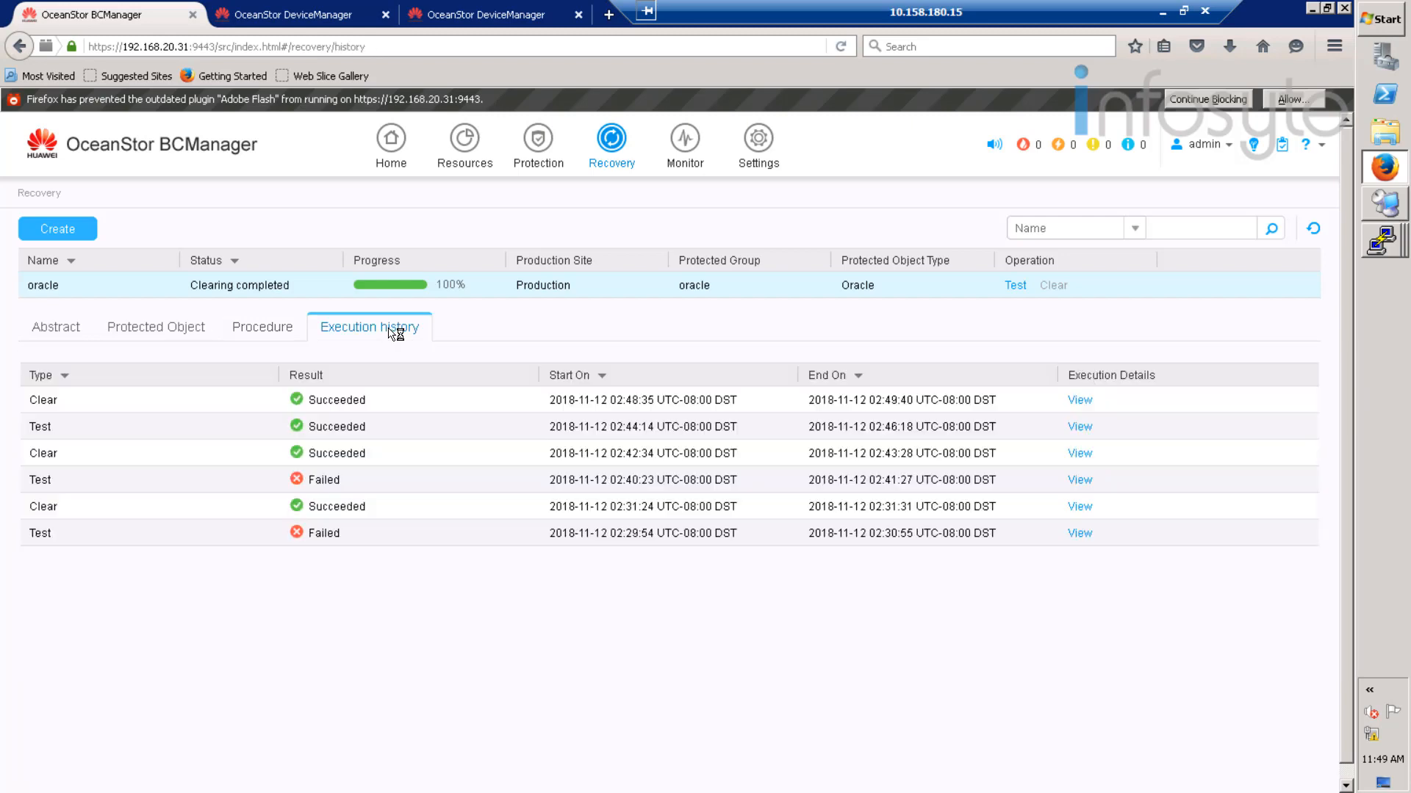
left_click(1078, 401)
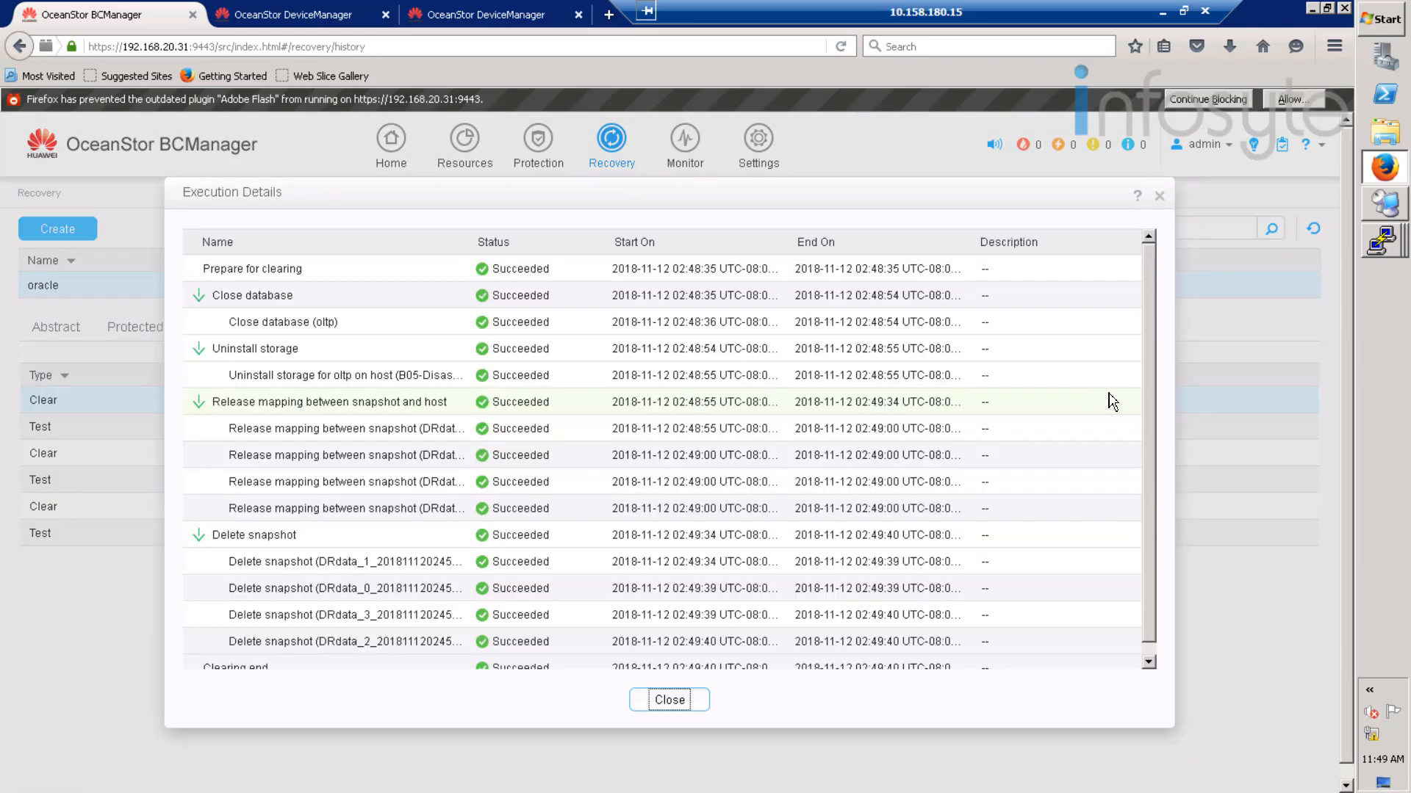
scroll(1116, 399, "down", 1)
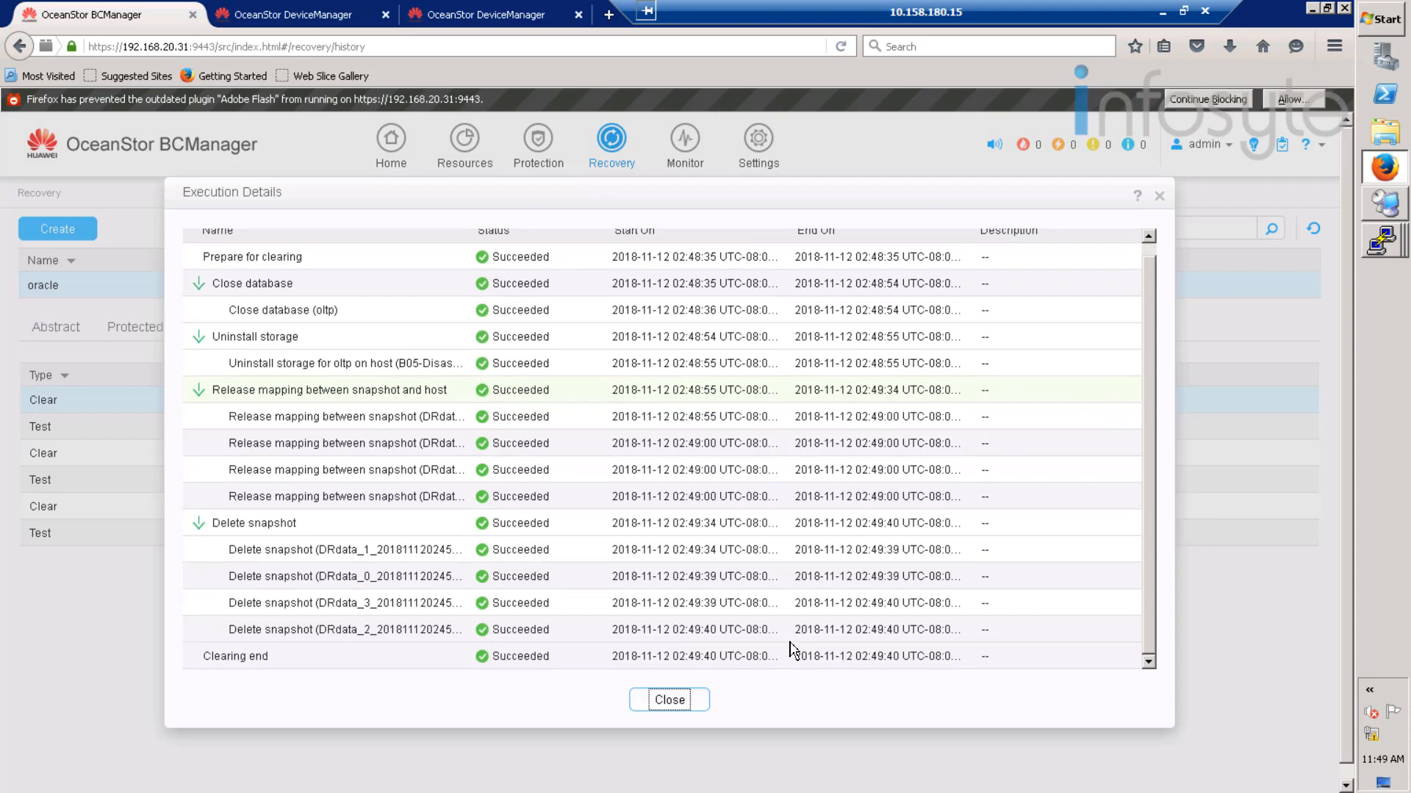
left_click(670, 700)
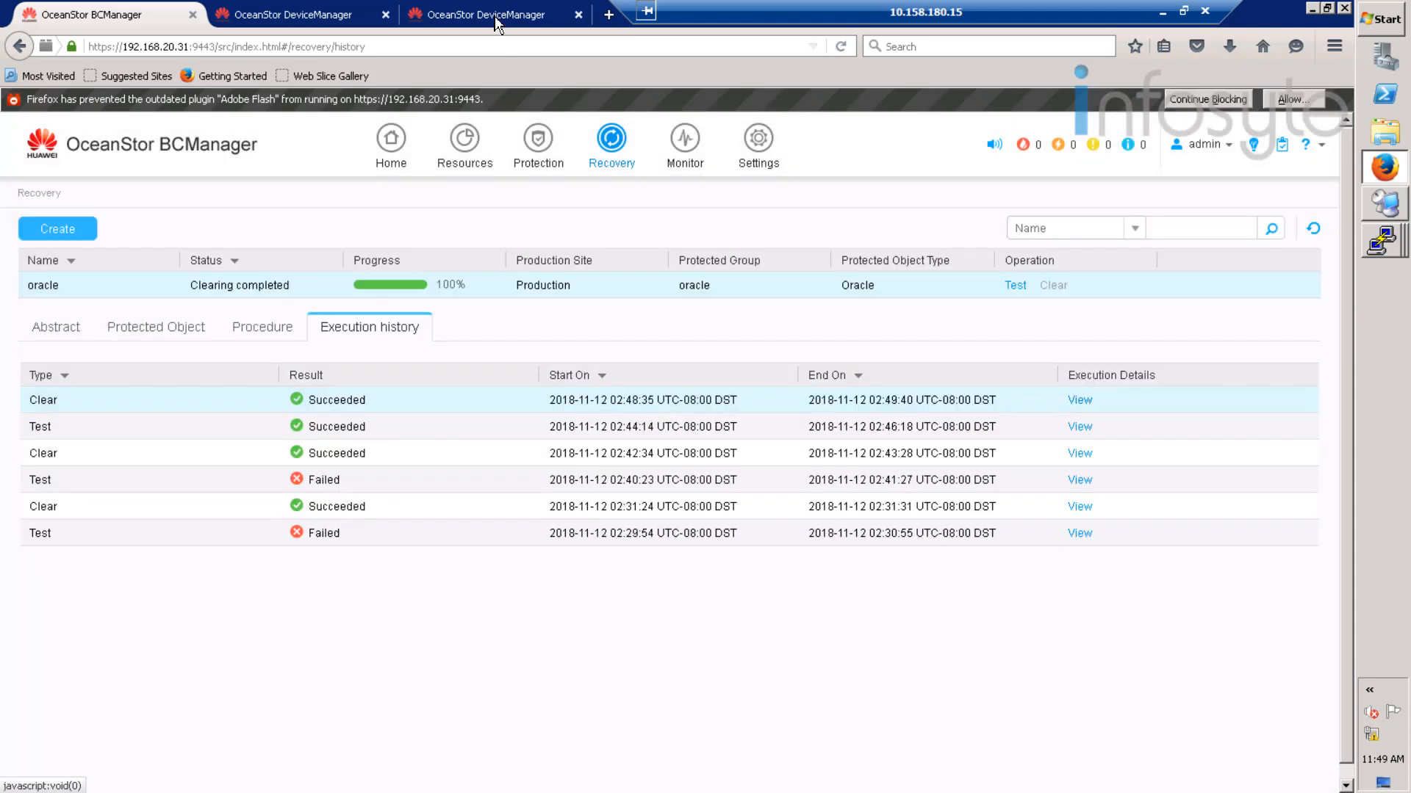
left_click(499, 18)
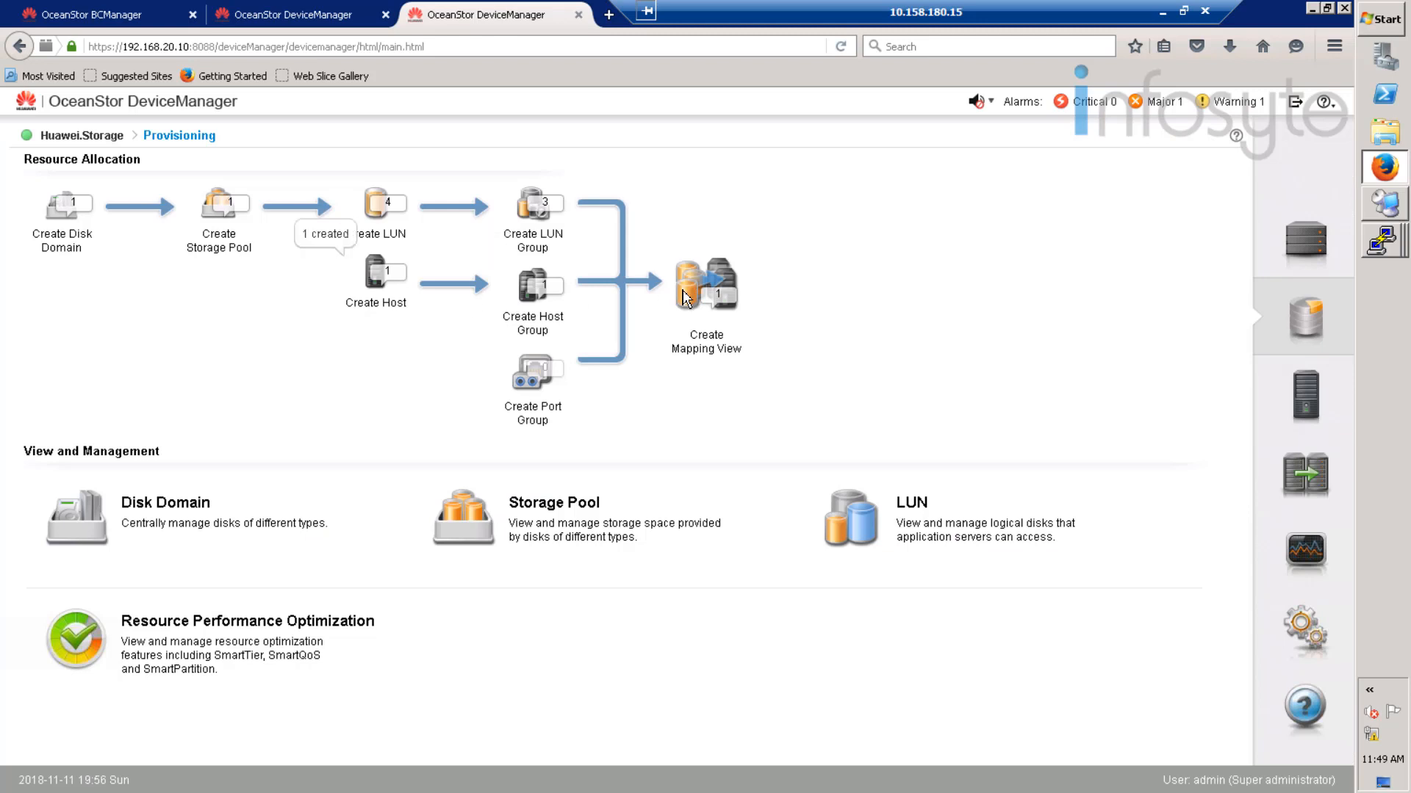
left_click(1318, 246)
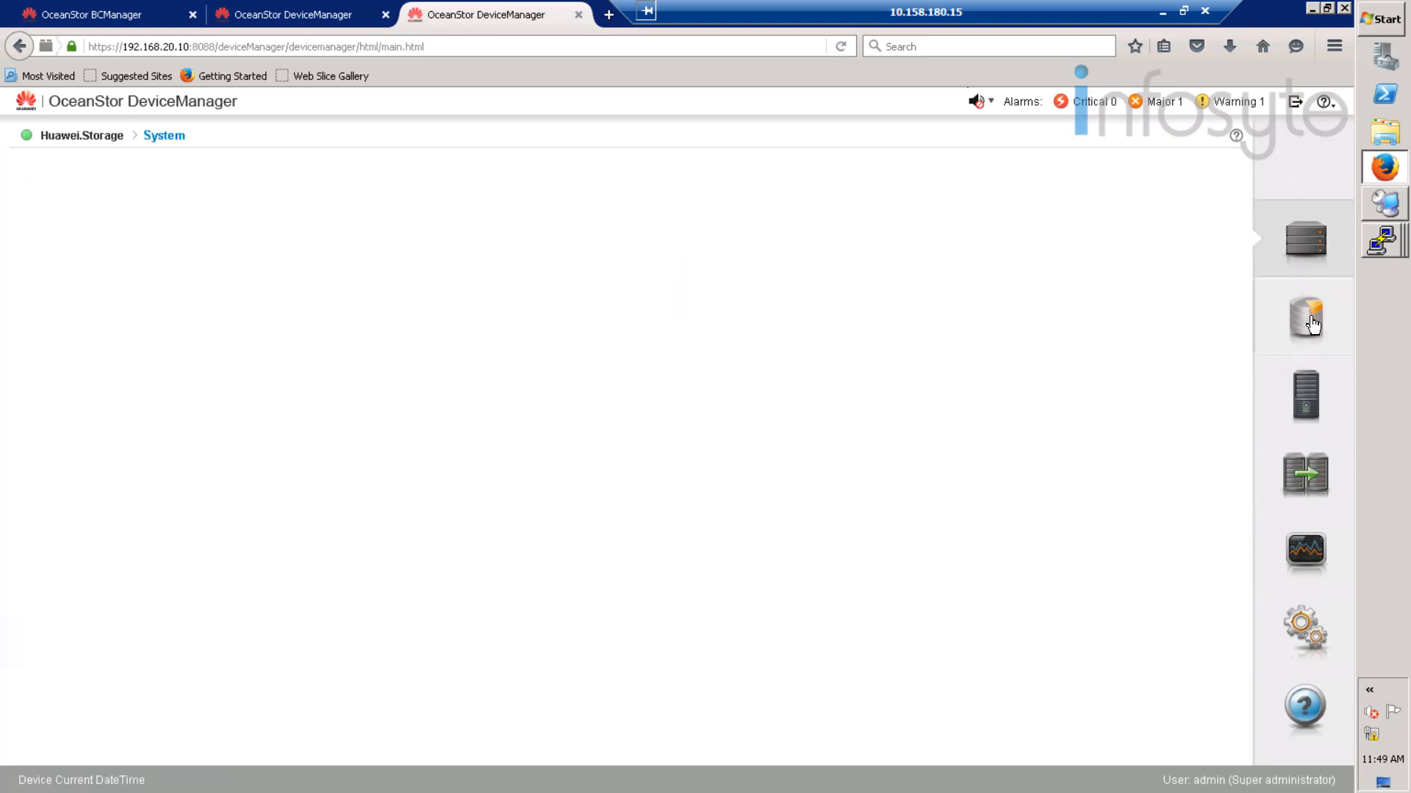
left_click(1310, 316)
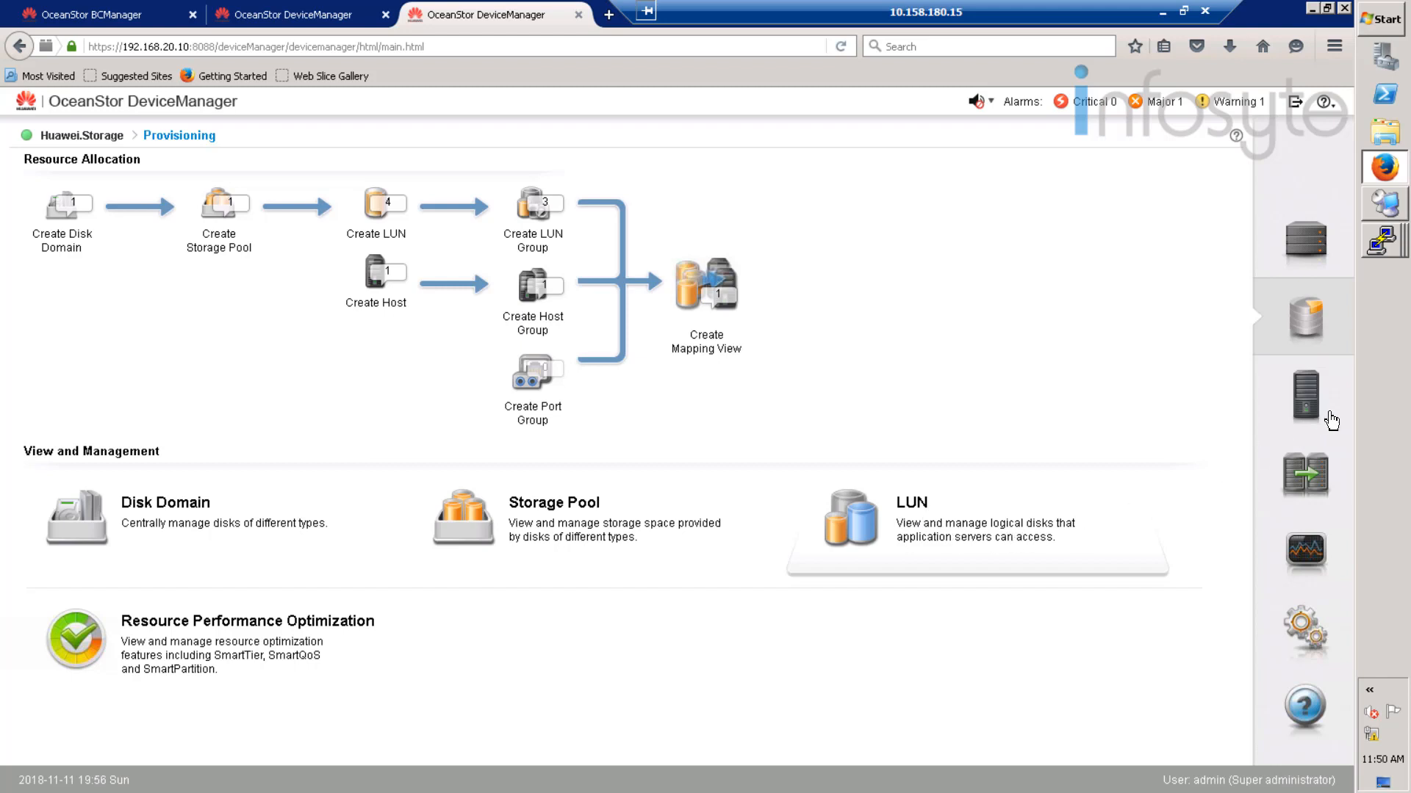
left_click(1307, 410)
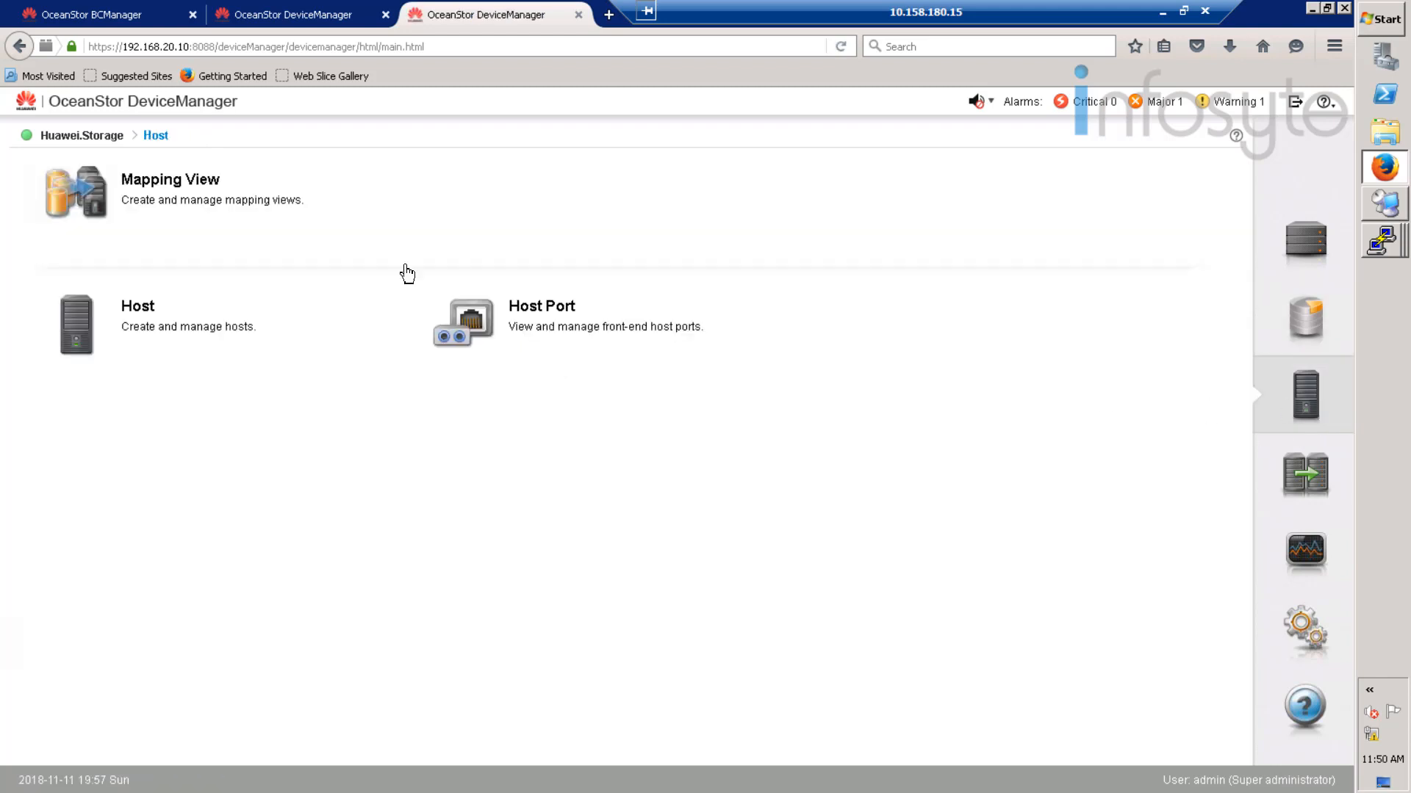
left_click(152, 211)
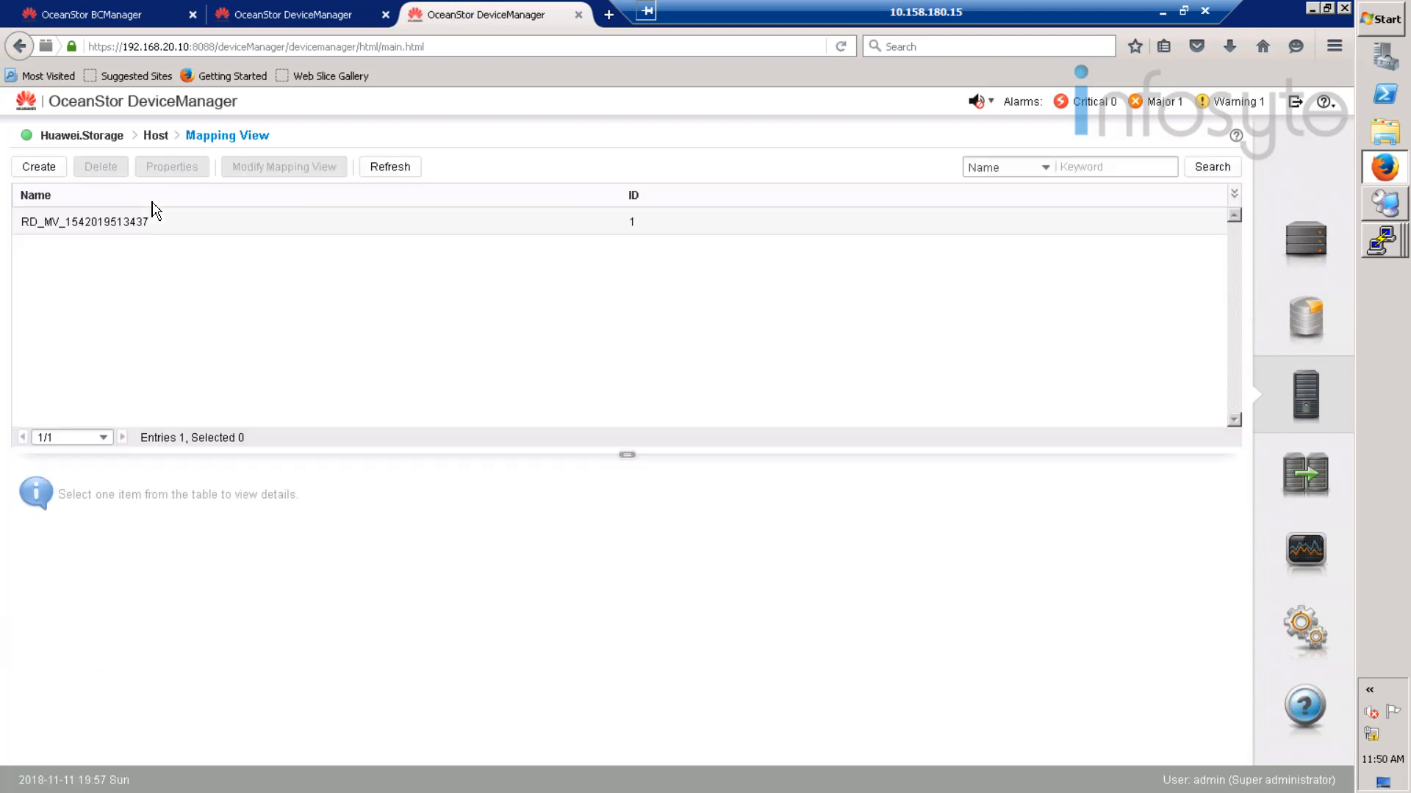
left_click(91, 229)
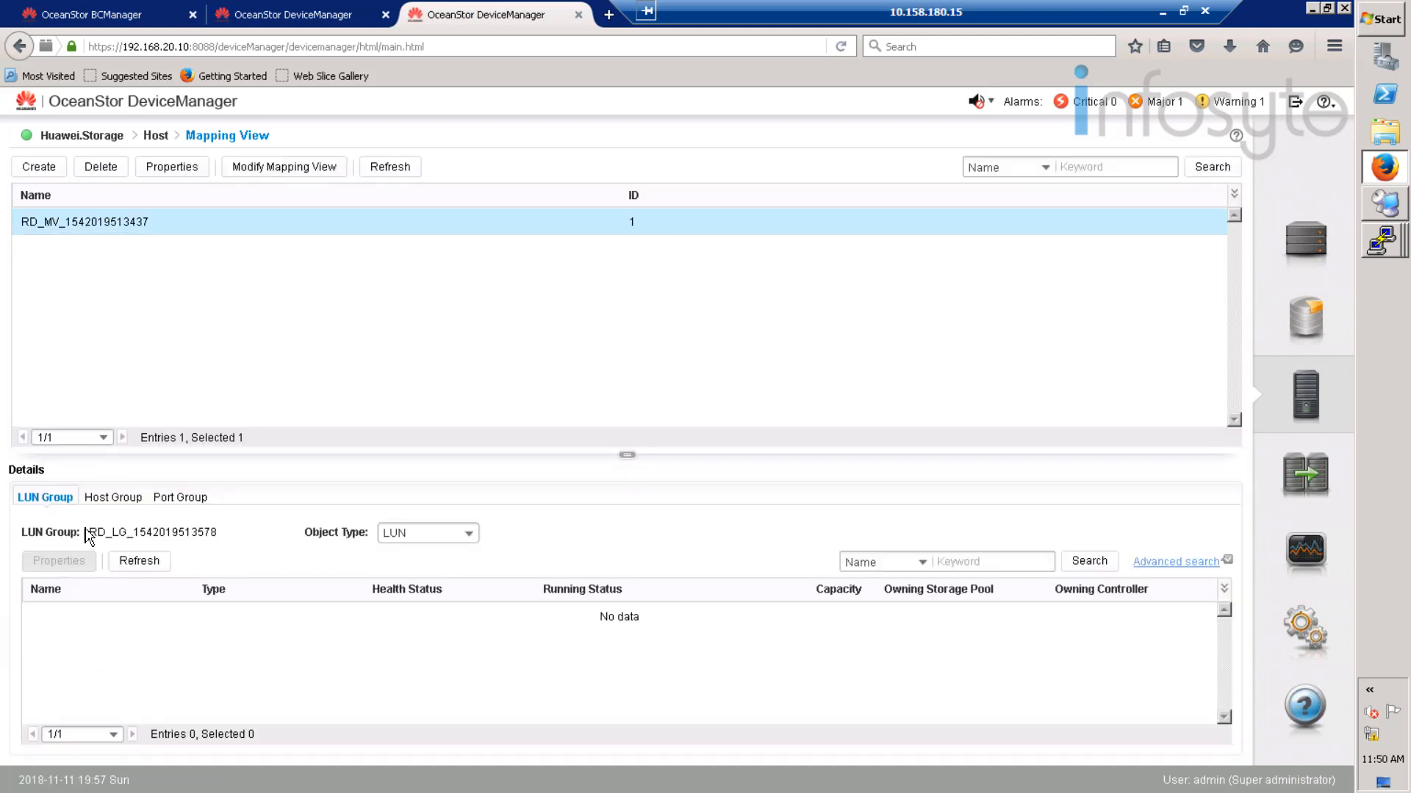
- Set the LUN group's object type to Snapshot, confirm none remain, and return to System
left_click(405, 534)
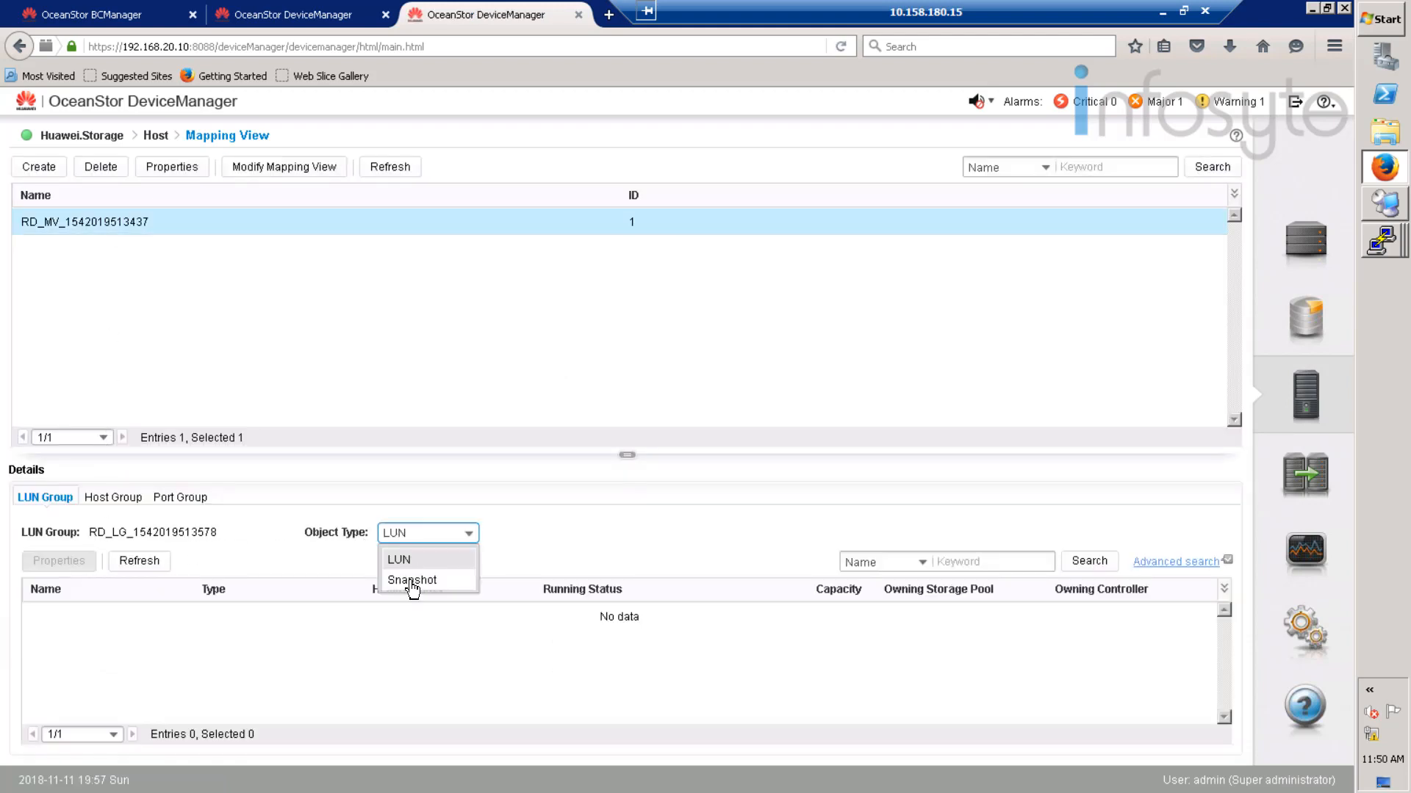
left_click(412, 580)
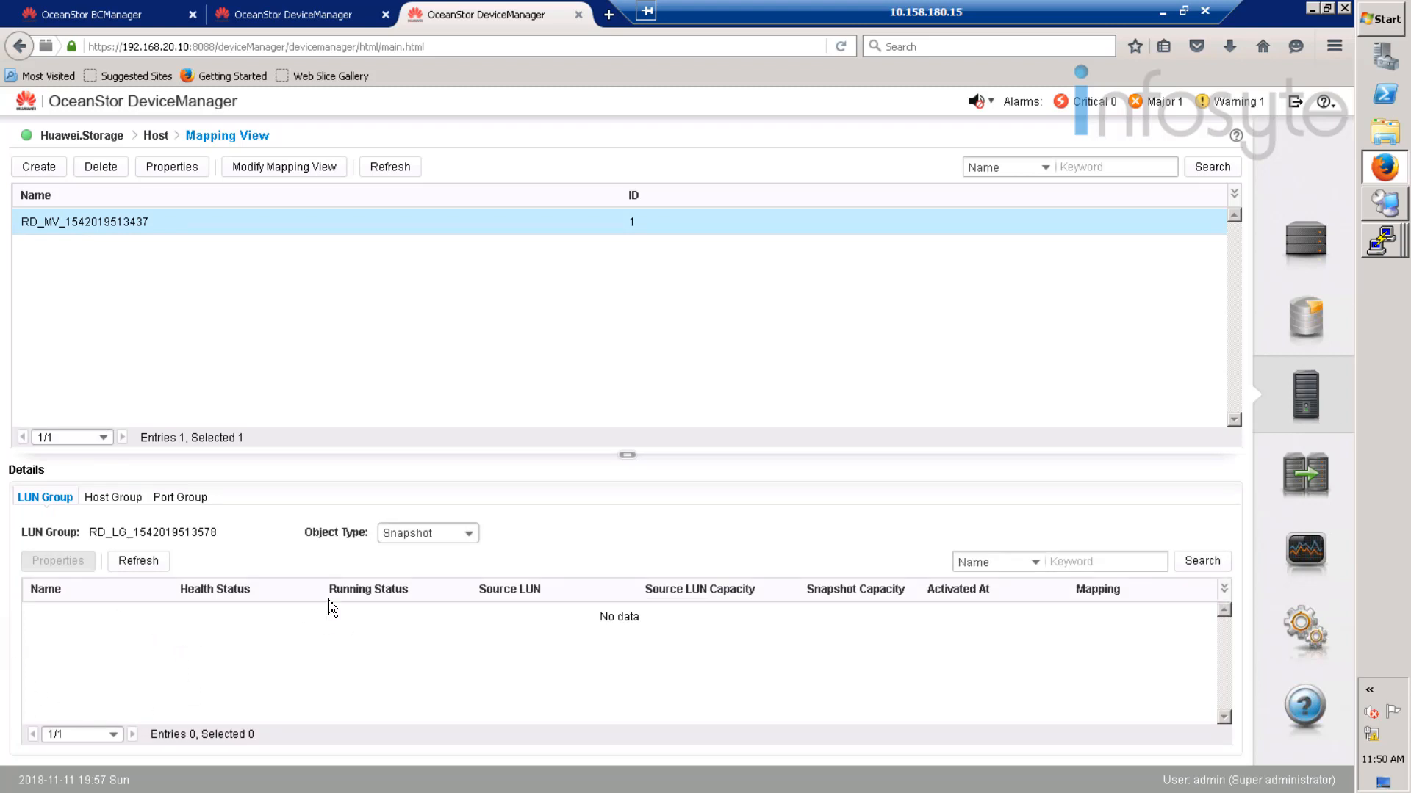
left_click(1301, 252)
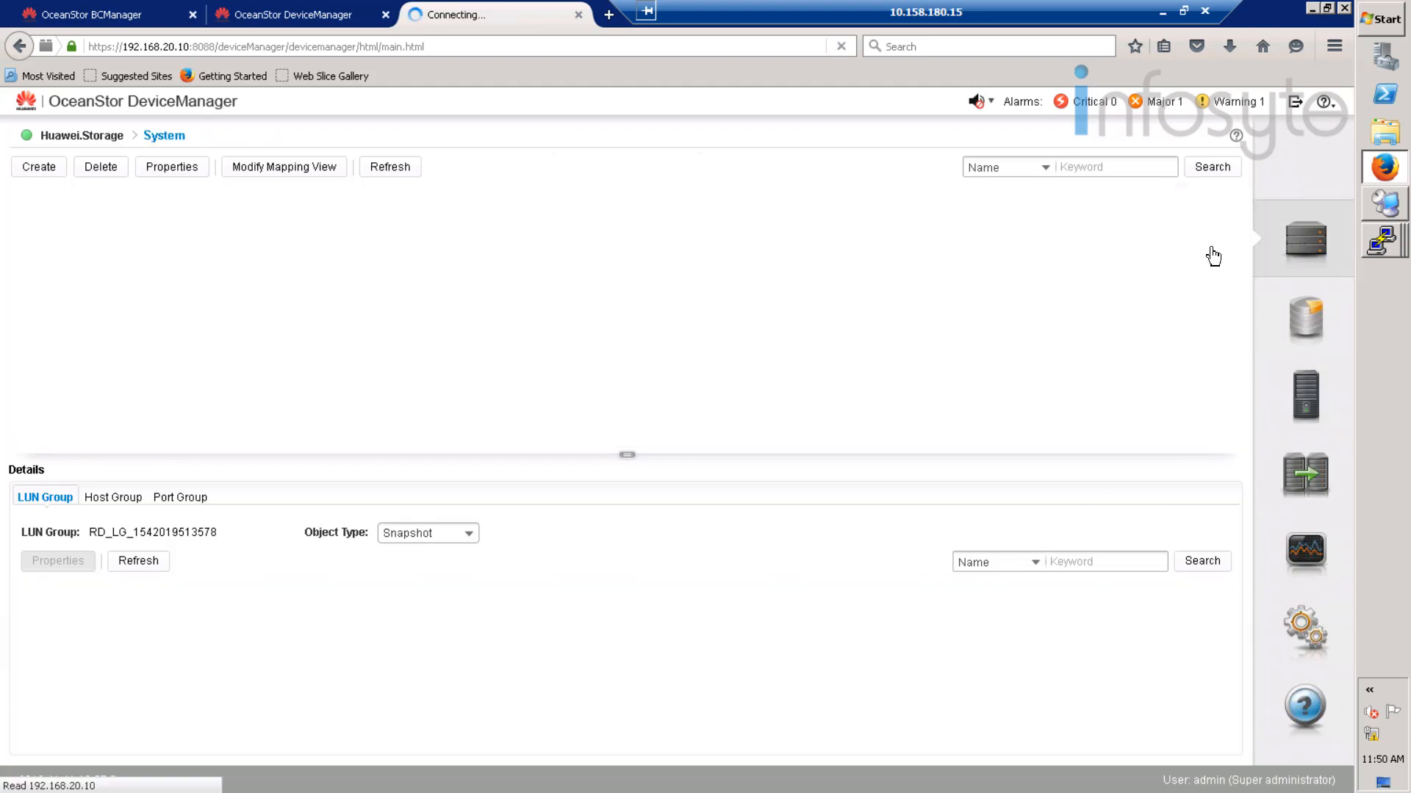